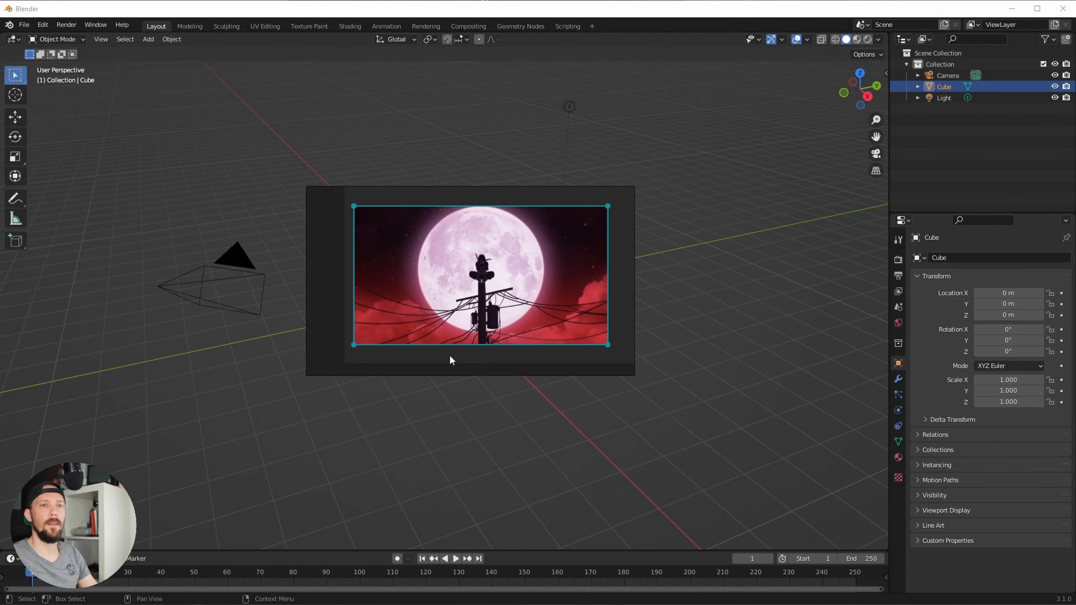
Step: Move the red moon reference image out of the viewport and delete the default cube
{"action": "left_click_drag", "start_coordinate": [450, 356], "coordinate": [1075, 360]}
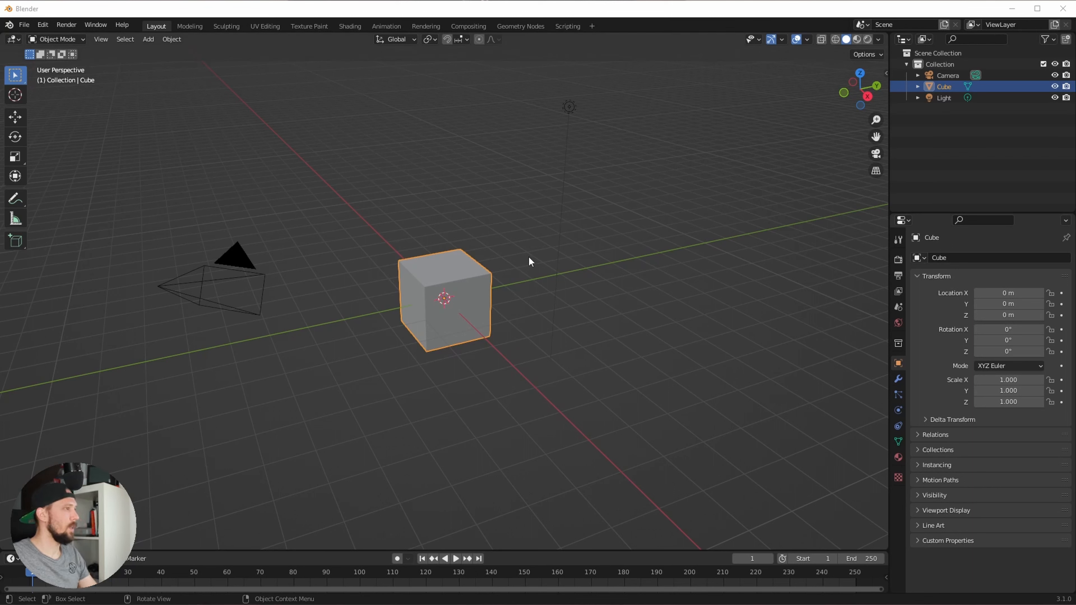
{"action": "left_click", "coordinate": [551, 373]}
{"action": "middle_click_drag", "start_coordinate": [551, 374], "coordinate": [475, 329]}
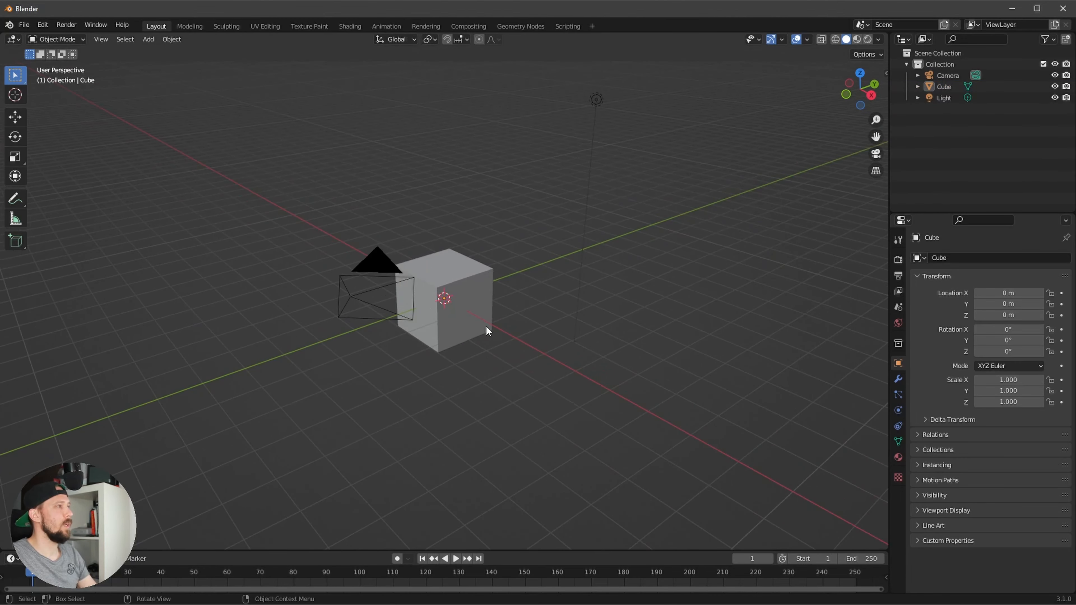
{"action": "middle_click_drag", "start_coordinate": [571, 402], "coordinate": [546, 394]}
{"action": "left_click", "coordinate": [455, 320]}
{"action": "left_click", "coordinate": [528, 390]}
{"action": "left_click", "coordinate": [431, 322]}
{"action": "key", "text": "x"}
{"action": "left_click", "coordinate": [432, 327]}
Step: Add a cylinder mesh with 64 vertices at the world origin and deselect it
{"action": "key", "text": "shift+a"}
{"action": "mouse_move", "coordinate": [461, 343]}
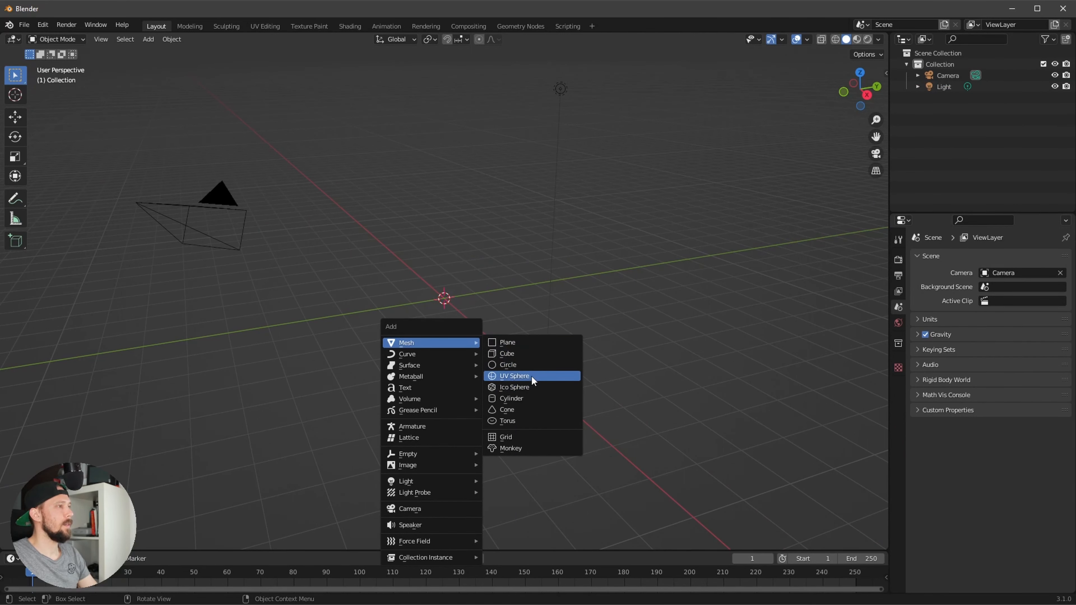
{"action": "left_click", "coordinate": [535, 400]}
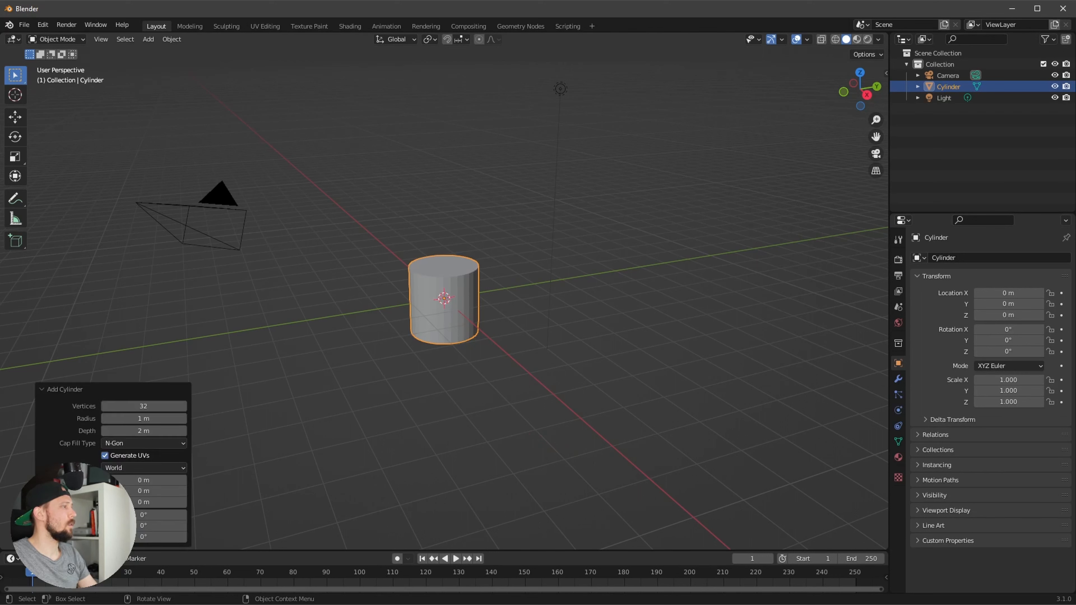
{"action": "type", "text": "64"}
{"action": "key", "text": "Return"}
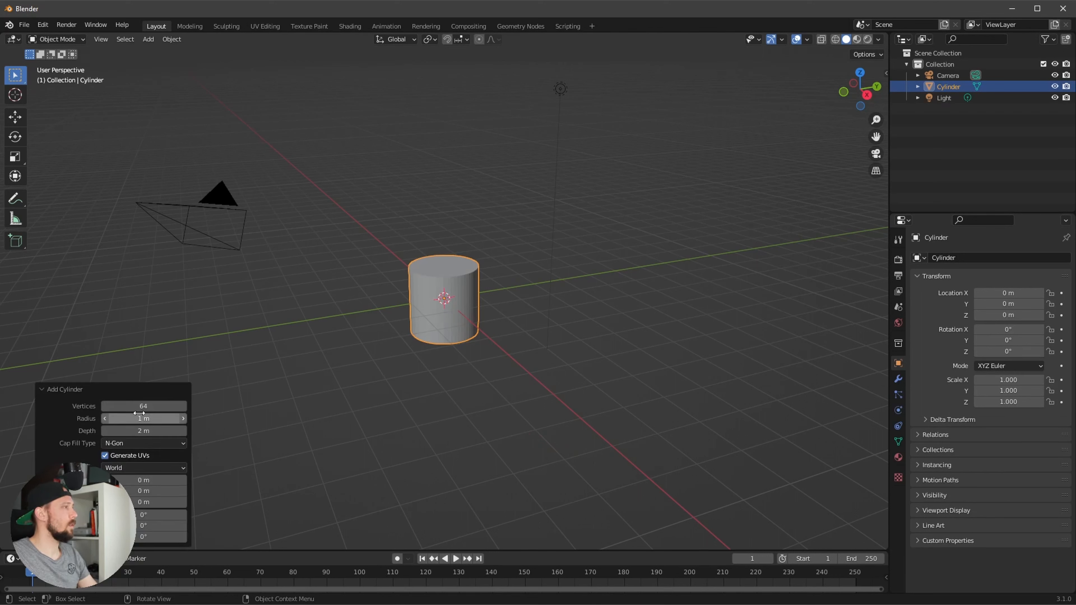
{"action": "left_click", "coordinate": [477, 420]}
Step: Try smooth shading on the deselected cylinder and toggle its 30° Auto Smooth normals on and off
{"action": "right_click", "coordinate": [434, 323]}
{"action": "left_click", "coordinate": [435, 323]}
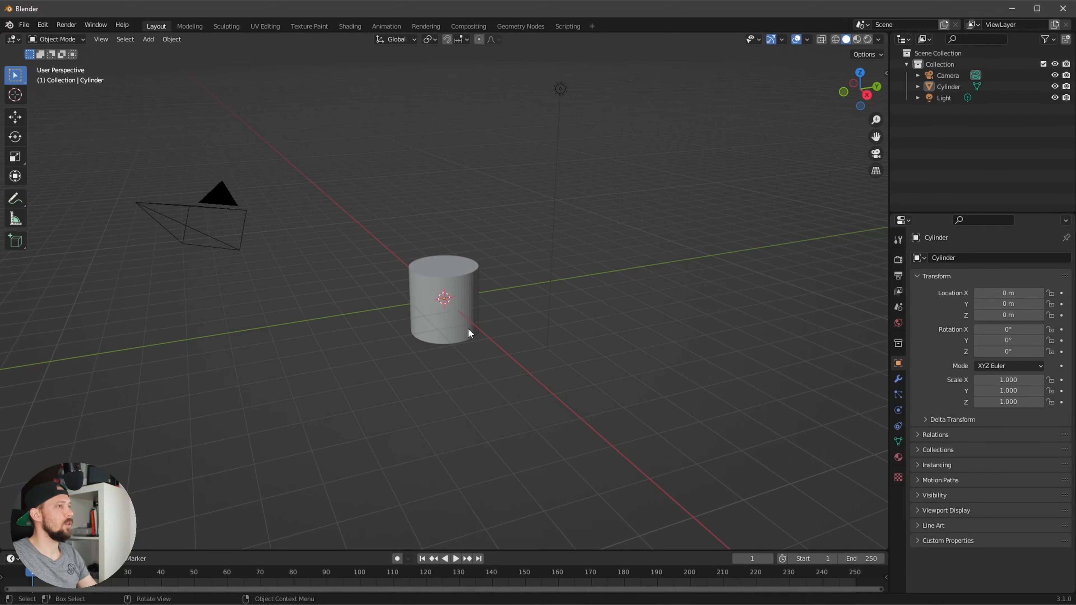
{"action": "left_click", "coordinate": [898, 442]}
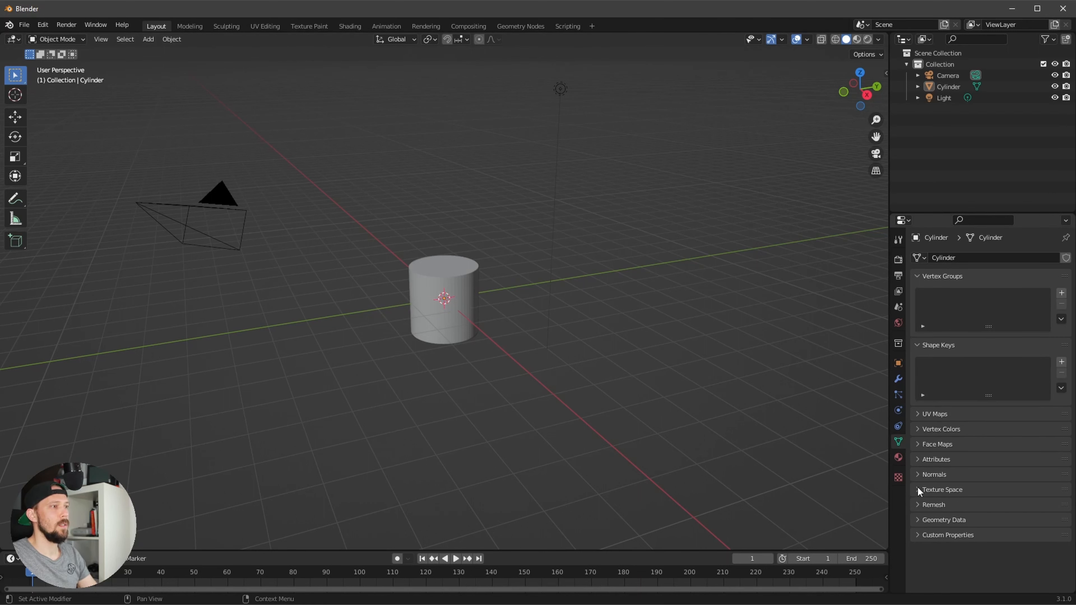
{"action": "left_click", "coordinate": [920, 474]}
{"action": "left_click", "coordinate": [977, 491]}
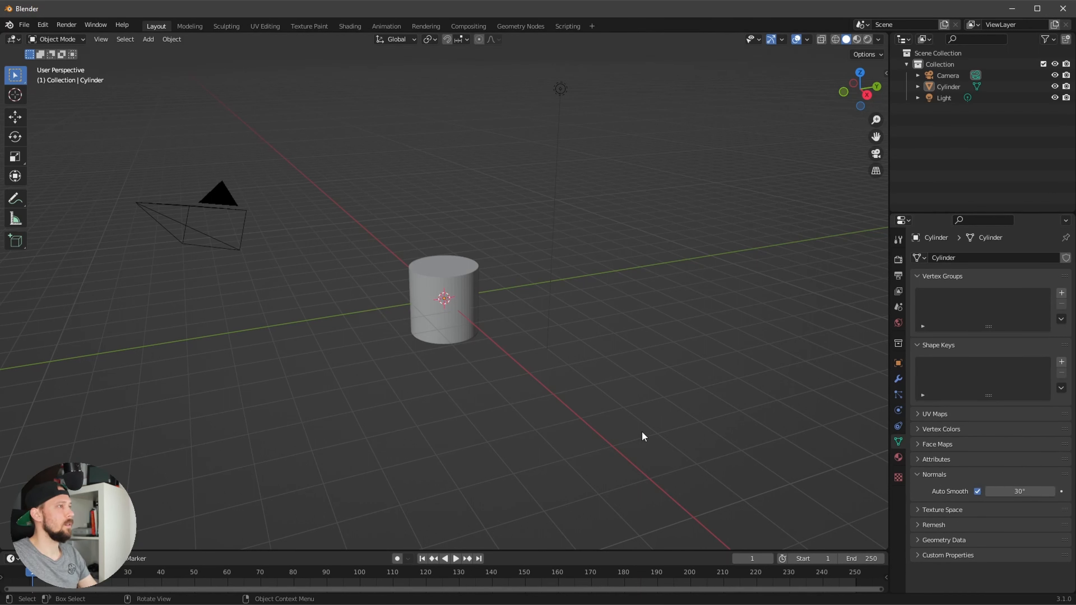
{"action": "left_click", "coordinate": [979, 491]}
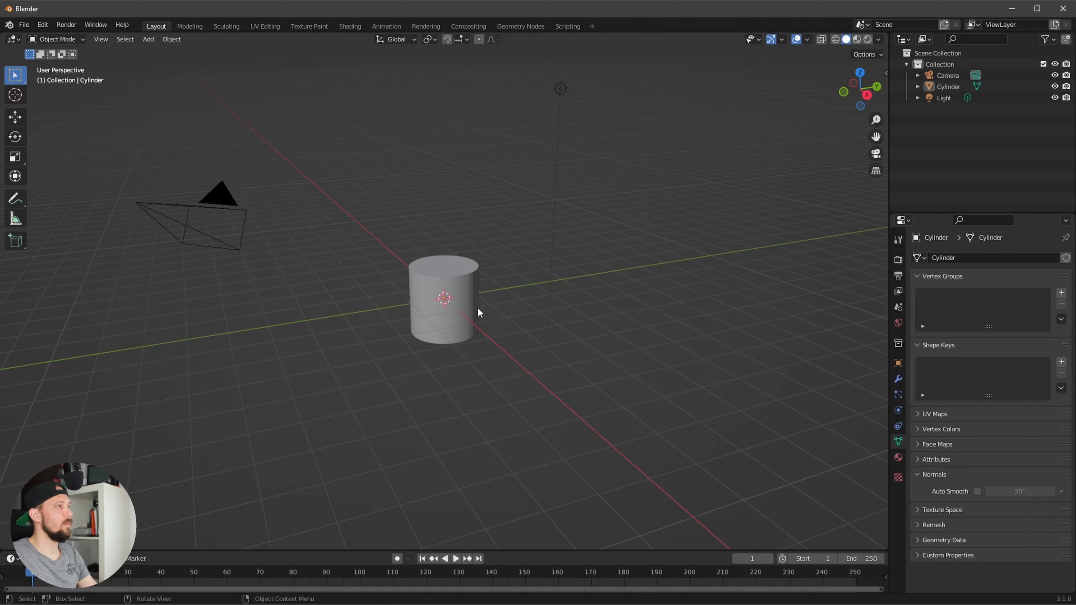
Step: Try applying the Shade Smooth and Shade Flat options to the cylinder without selecting it
{"action": "right_click", "coordinate": [459, 315]}
{"action": "left_click", "coordinate": [455, 316]}
{"action": "scroll", "coordinate": [664, 268], "scroll_direction": "up", "scroll_amount": 6}
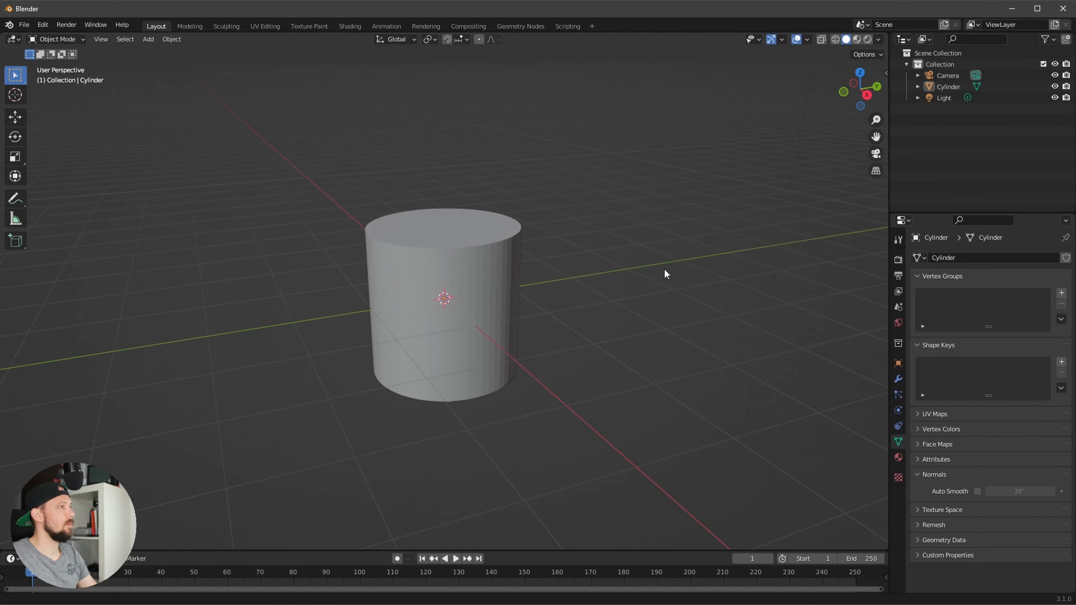
{"action": "right_click", "coordinate": [480, 350]}
{"action": "left_click", "coordinate": [478, 365]}
{"action": "right_click", "coordinate": [469, 331]}
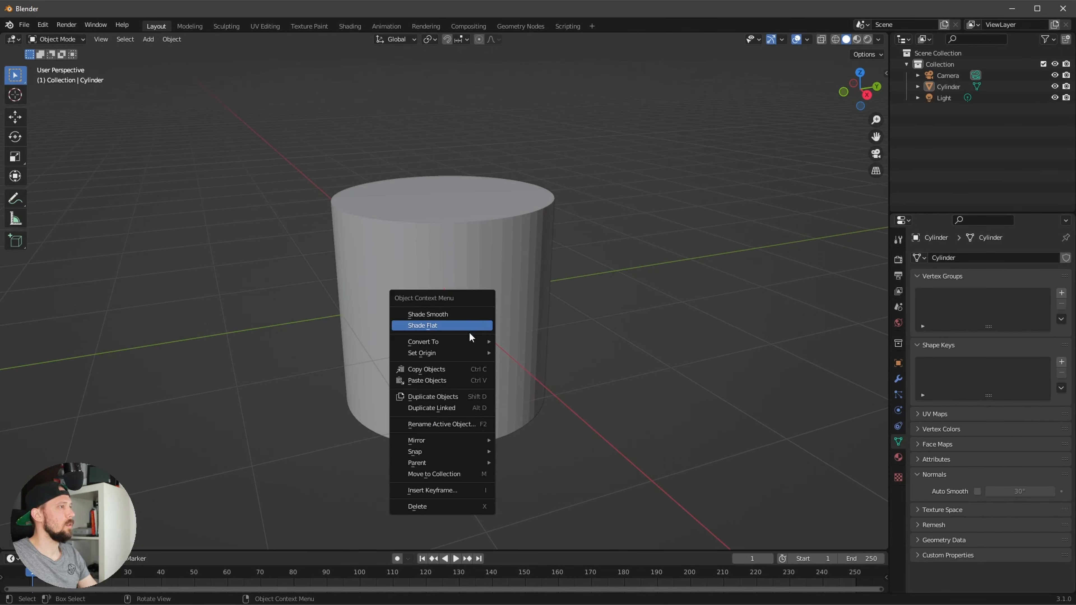
{"action": "left_click", "coordinate": [465, 312]}
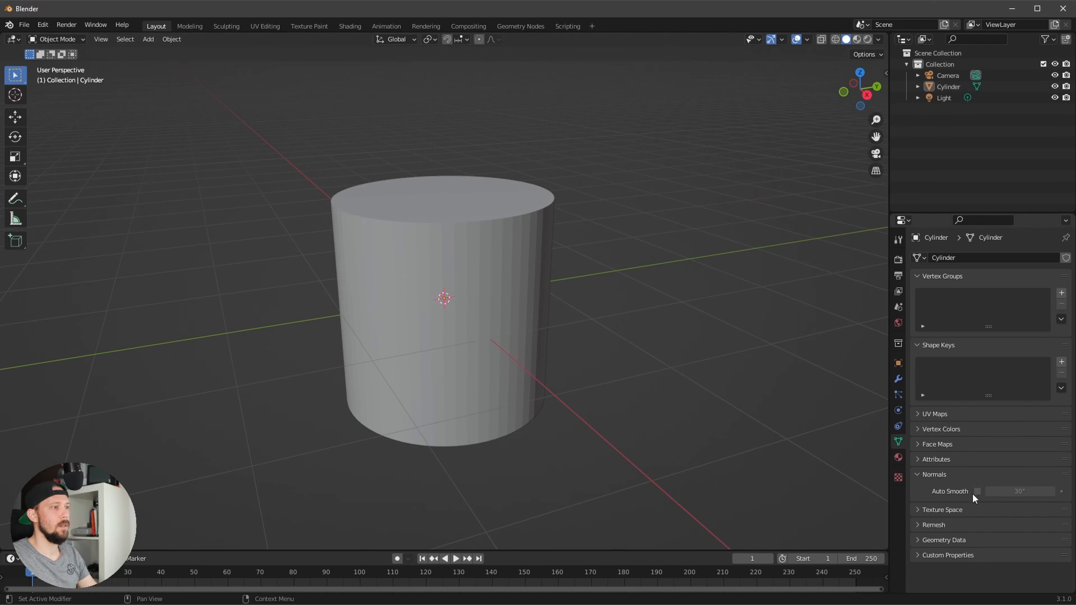
Step: Select the cylinder, enable Auto Smooth at 30° for its normals and shade it smooth
{"action": "left_click", "coordinate": [947, 75]}
{"action": "left_click", "coordinate": [947, 86]}
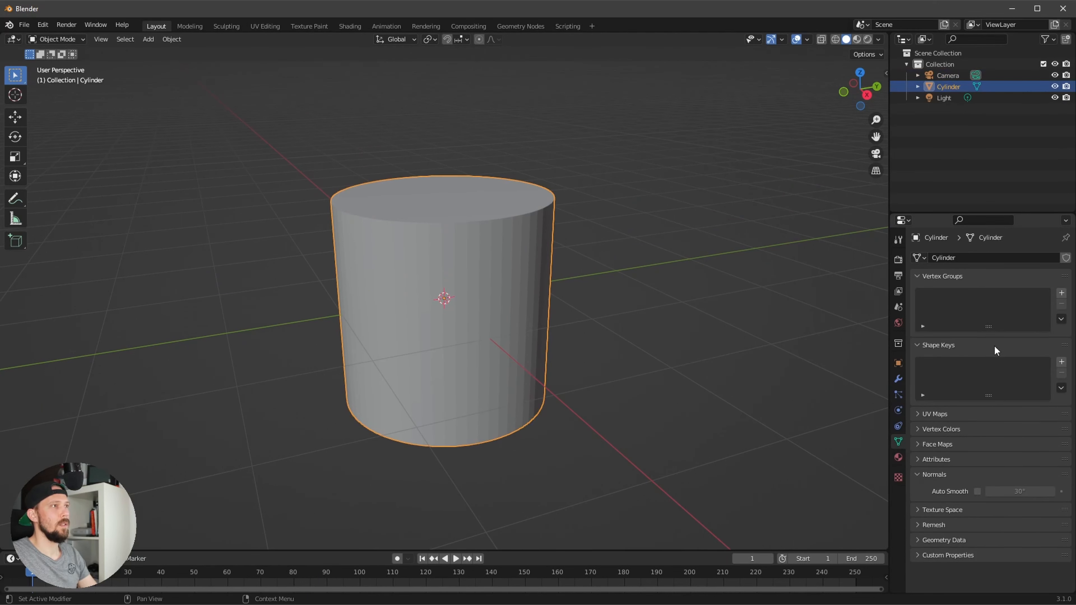
{"action": "left_click", "coordinate": [977, 491]}
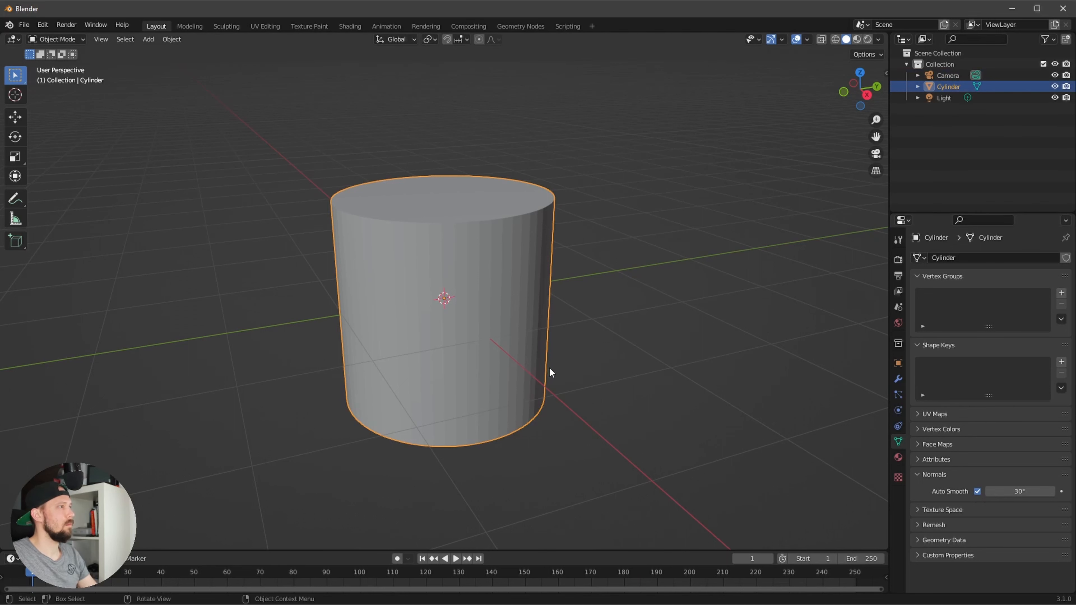
{"action": "right_click", "coordinate": [482, 348]}
{"action": "left_click", "coordinate": [479, 345]}
{"action": "scroll", "coordinate": [624, 353], "scroll_direction": "down", "scroll_amount": 4}
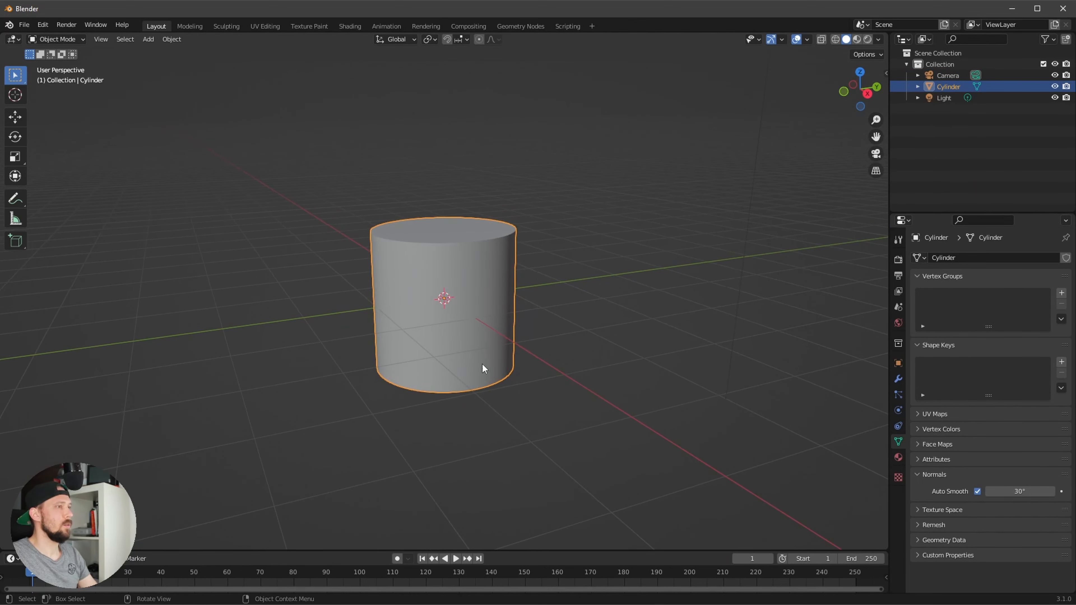
{"action": "key", "text": "Tab"}
{"action": "middle_click_drag", "start_coordinate": [494, 303], "coordinate": [492, 462], "text": "ctrl"}
{"action": "key", "text": "Tab"}
{"action": "left_click", "coordinate": [405, 474]}
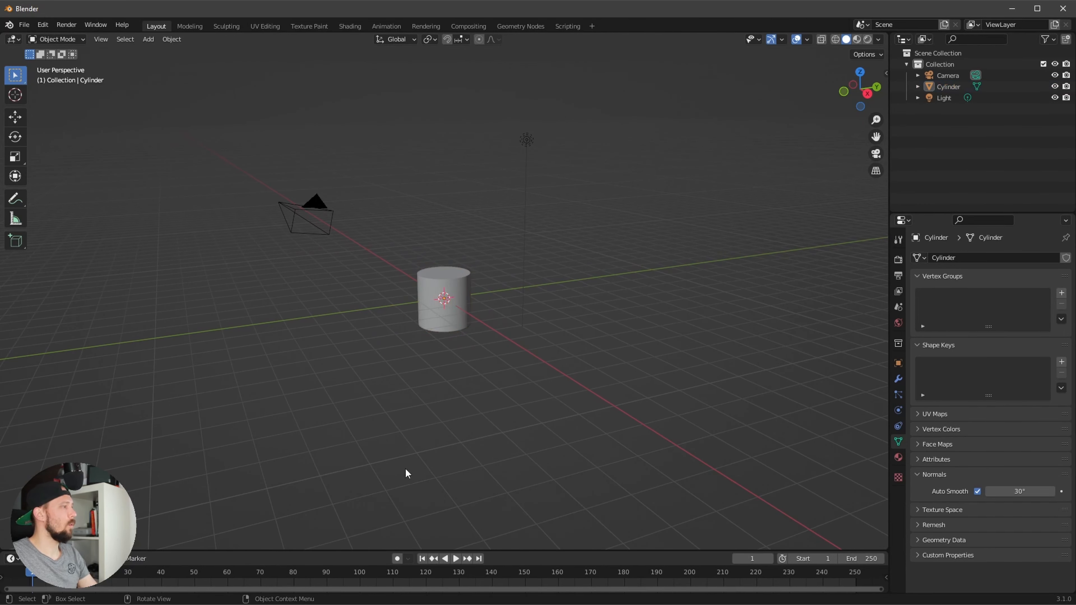
Step: Change the timeline area into an Asset Browser and enlarge it to show the assets
{"action": "left_click", "coordinate": [44, 558]}
{"action": "left_click", "coordinate": [14, 562]}
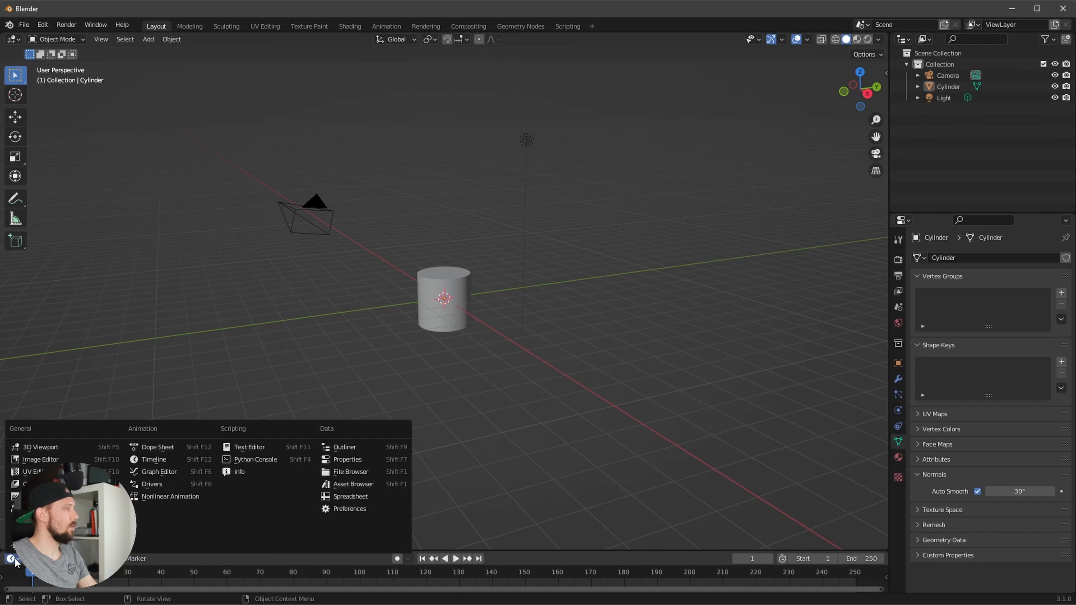
{"action": "left_click", "coordinate": [15, 563]}
{"action": "left_click", "coordinate": [12, 559]}
{"action": "left_click", "coordinate": [375, 485]}
{"action": "left_click_drag", "start_coordinate": [381, 551], "coordinate": [381, 485]}
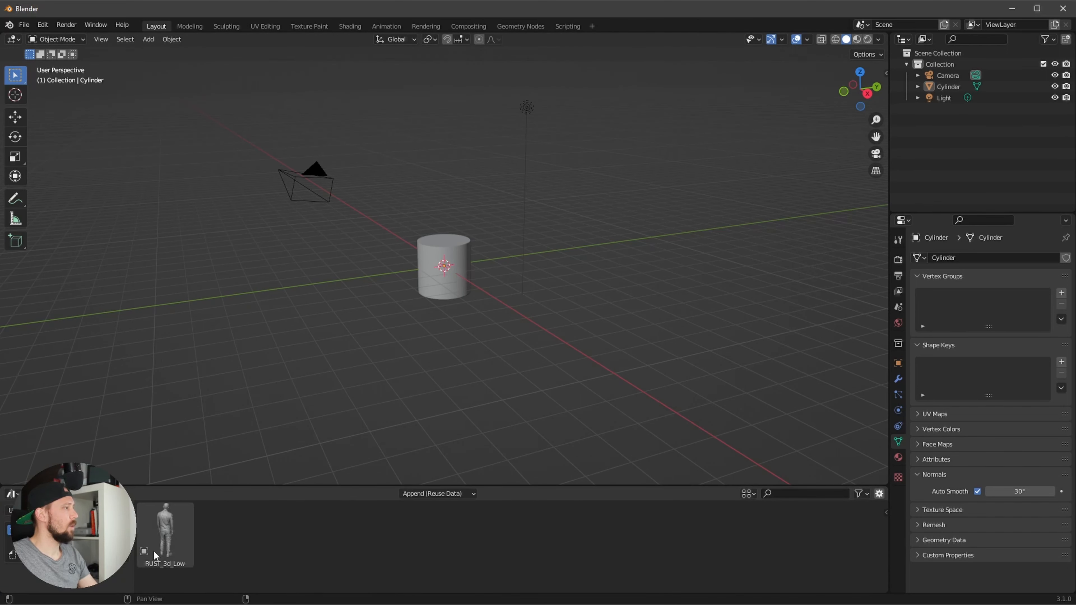
Step: Place the RUST_3d_Low human figure in the scene beside the cylinder and collapse the Asset Browser area
{"action": "left_click_drag", "start_coordinate": [165, 533], "coordinate": [407, 326]}
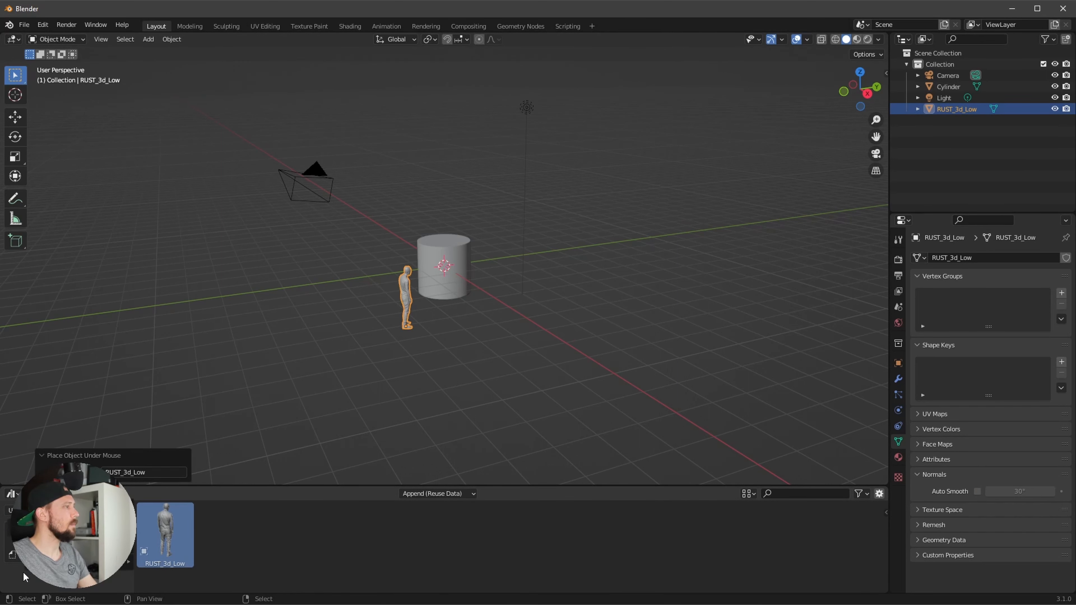
{"action": "left_click", "coordinate": [493, 326]}
{"action": "left_click_drag", "start_coordinate": [274, 485], "coordinate": [274, 580]}
Step: Set the human figure's X, Y and Z location to 0 m
{"action": "left_click", "coordinate": [405, 351]}
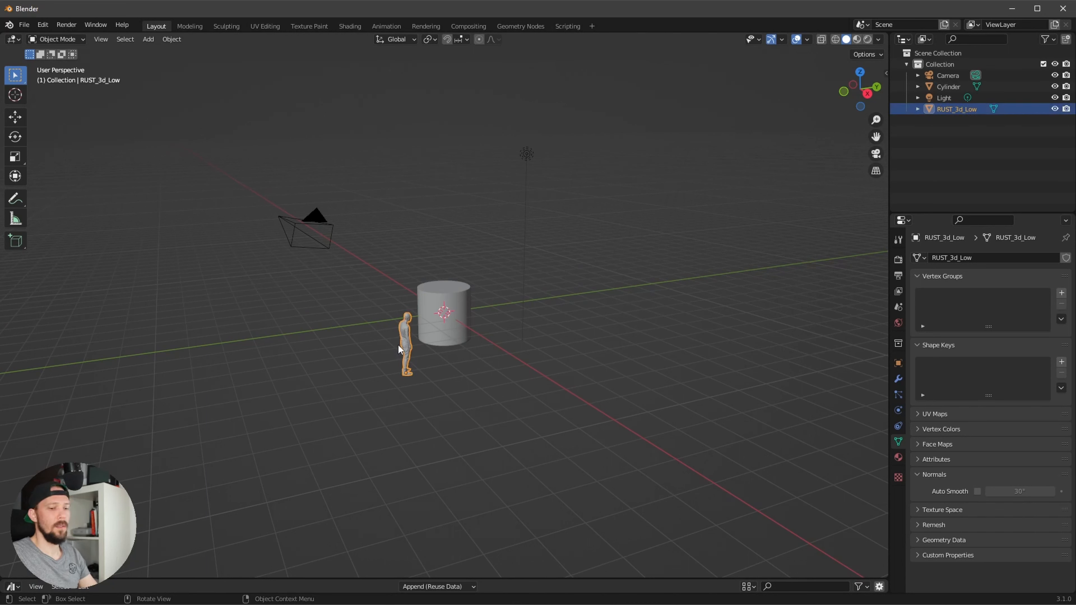
{"action": "key", "text": "n"}
{"action": "double_click", "coordinate": [816, 98]}
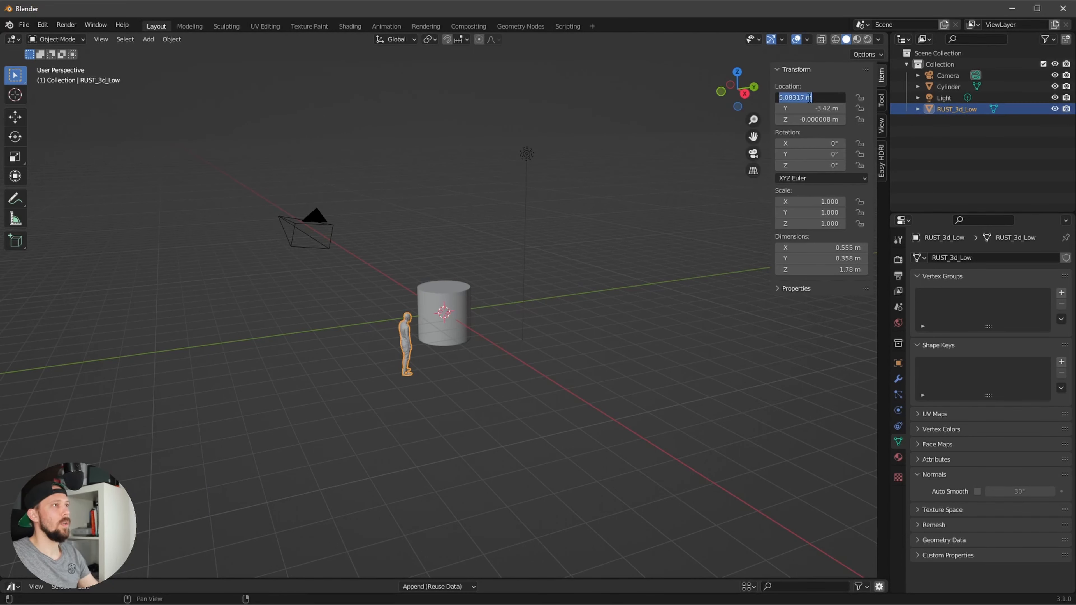
{"action": "type", "text": "0"}
{"action": "key", "text": "Tab"}
{"action": "type", "text": "0"}
{"action": "key", "text": "Tab"}
{"action": "type", "text": "0"}
{"action": "key", "text": "Return"}
Step: Scale the cylinder down uniformly to about 0.162
{"action": "left_click", "coordinate": [458, 338]}
{"action": "scroll", "coordinate": [533, 360], "scroll_direction": "up", "scroll_amount": 3}
{"action": "middle_click_drag", "start_coordinate": [548, 375], "coordinate": [442, 361]}
{"action": "key", "text": "s"}
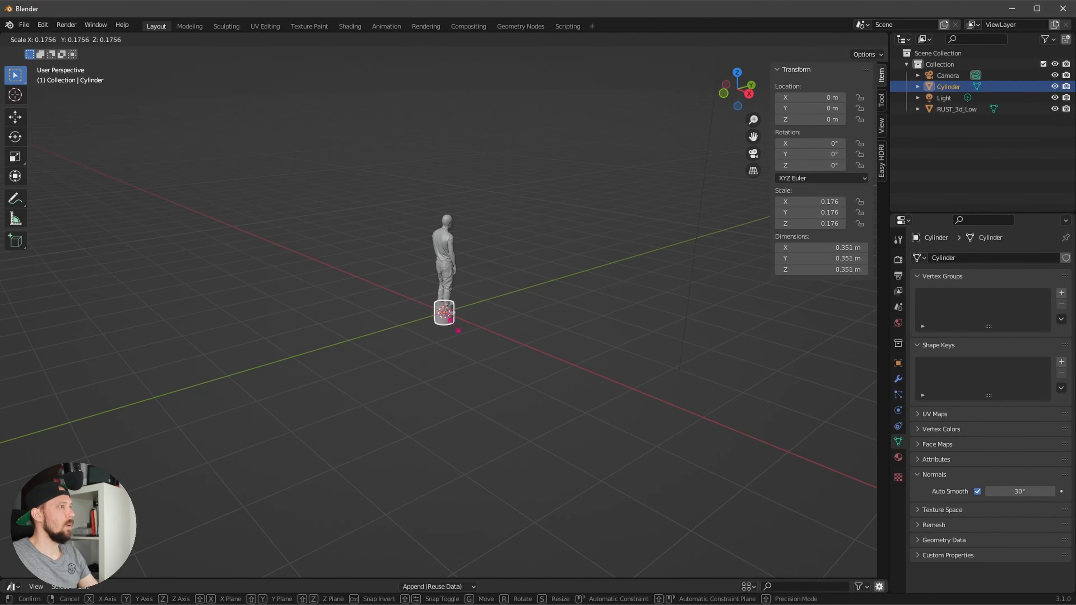
{"action": "left_click", "coordinate": [455, 326]}
Step: In Edit Mode with X-ray on, select the cylinder's top vertices in front view and raise them about 3.6 m along Z
{"action": "key", "text": "Tab"}
{"action": "left_click", "coordinate": [410, 281]}
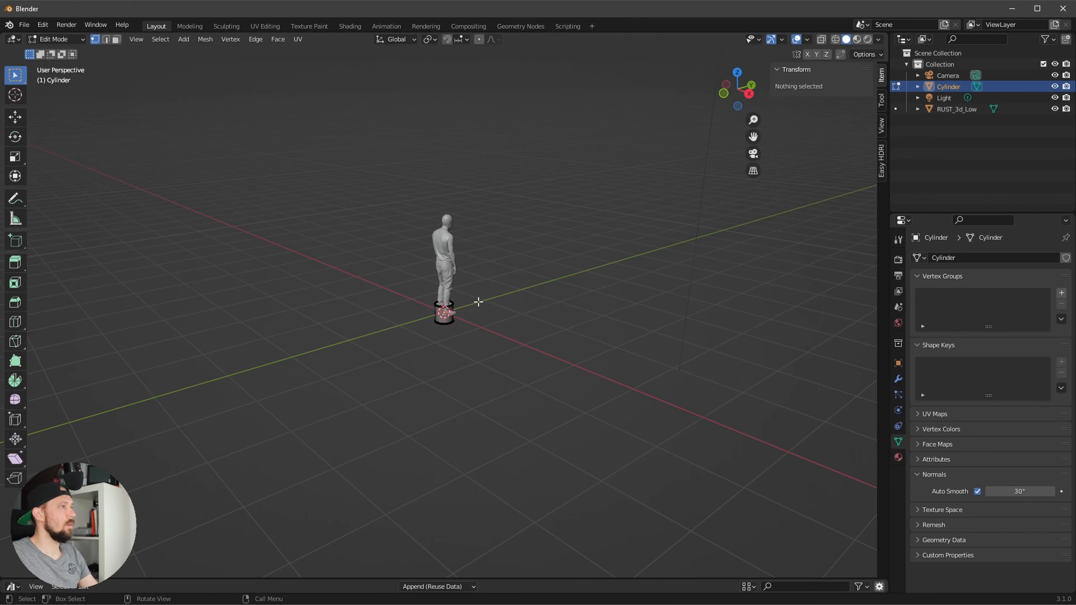
{"action": "middle_click_drag", "start_coordinate": [526, 374], "coordinate": [521, 352]}
{"action": "scroll", "coordinate": [521, 351], "scroll_direction": "up", "scroll_amount": 2}
{"action": "left_click_drag", "start_coordinate": [418, 286], "coordinate": [547, 307]}
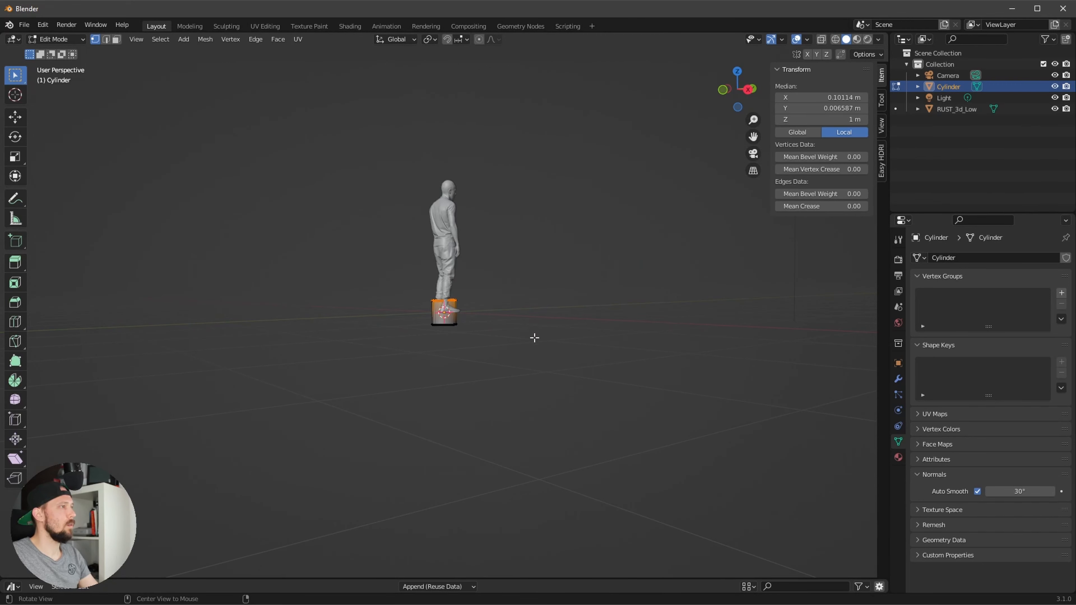
{"action": "middle_click_drag", "start_coordinate": [534, 337], "coordinate": [545, 357]}
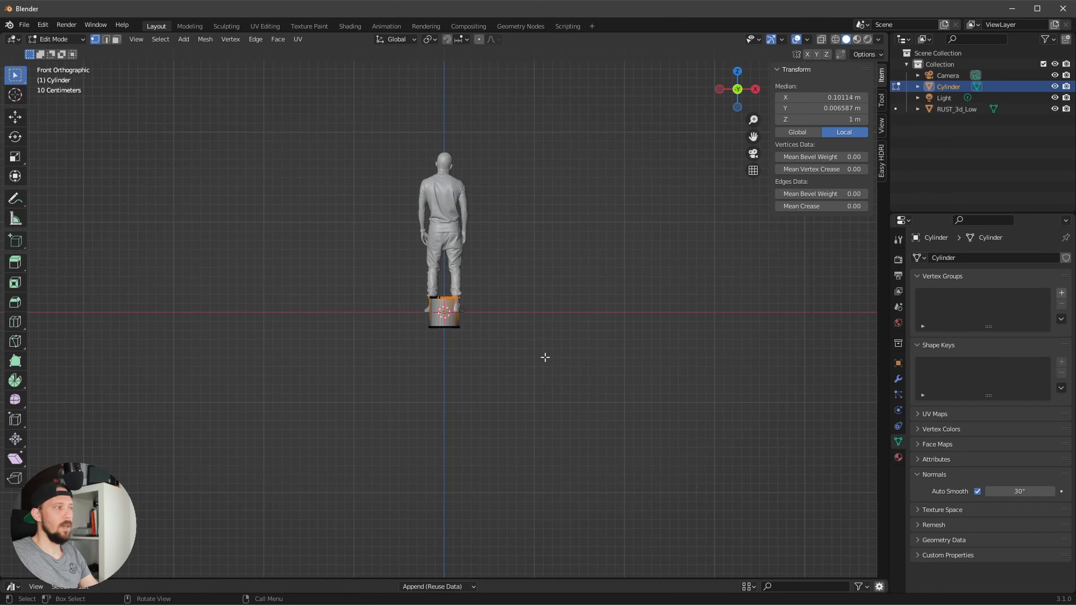
{"action": "middle_click_drag", "start_coordinate": [444, 396], "coordinate": [482, 425], "text": "ctrl"}
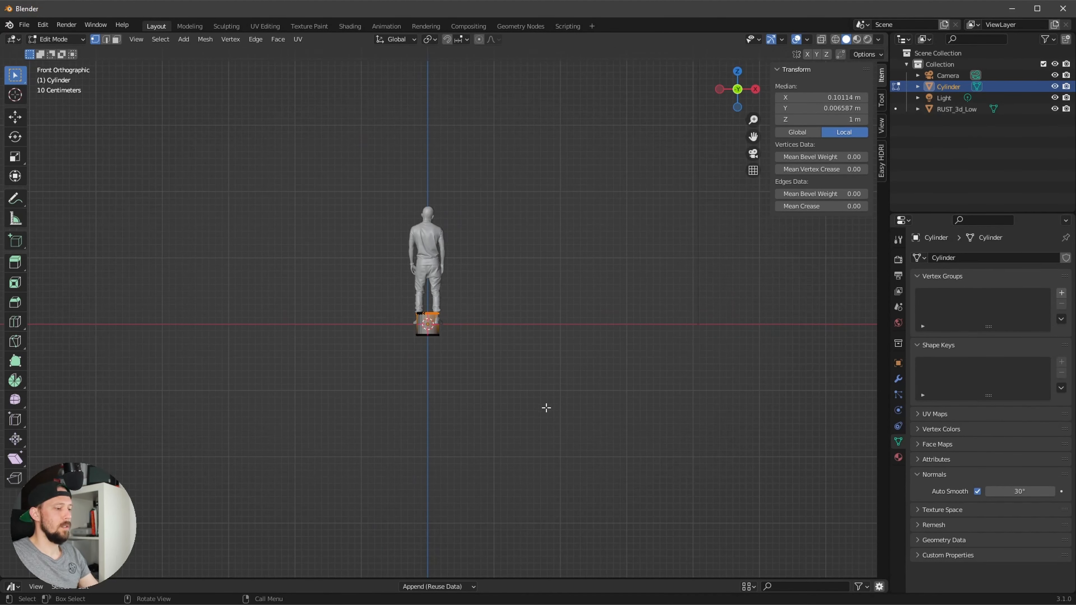
{"action": "key", "text": "alt+z"}
{"action": "left_click_drag", "start_coordinate": [407, 300], "coordinate": [452, 317]}
{"action": "key", "text": "g"}
{"action": "key", "text": "z"}
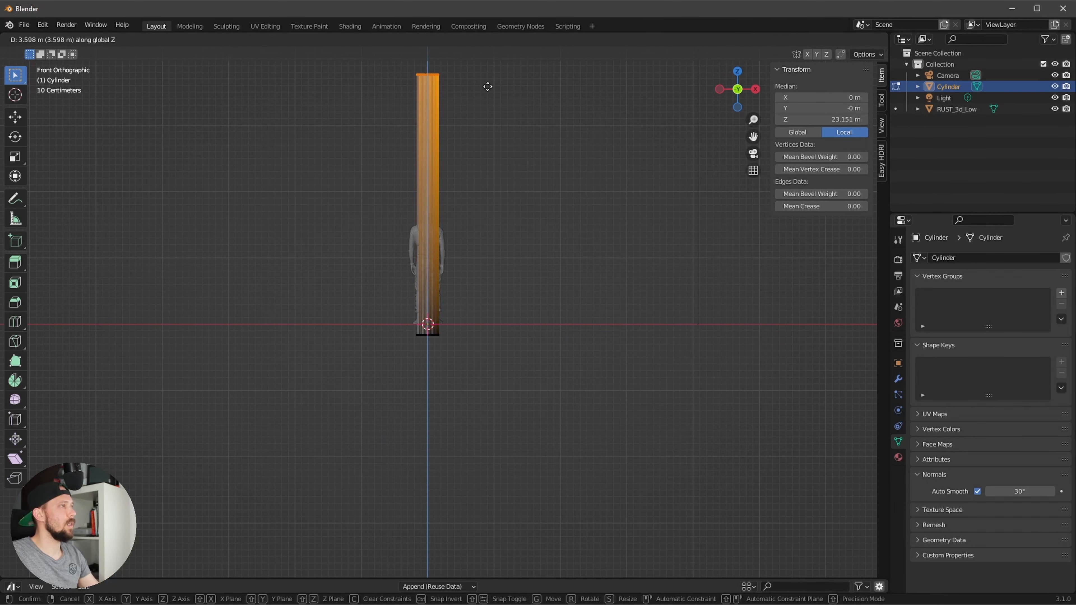
{"action": "left_click", "coordinate": [487, 88]}
Step: Select the whole cylinder mesh and scale it uniformly by about 0.438
{"action": "scroll", "coordinate": [498, 334], "scroll_direction": "down", "scroll_amount": 3}
{"action": "key", "text": "a"}
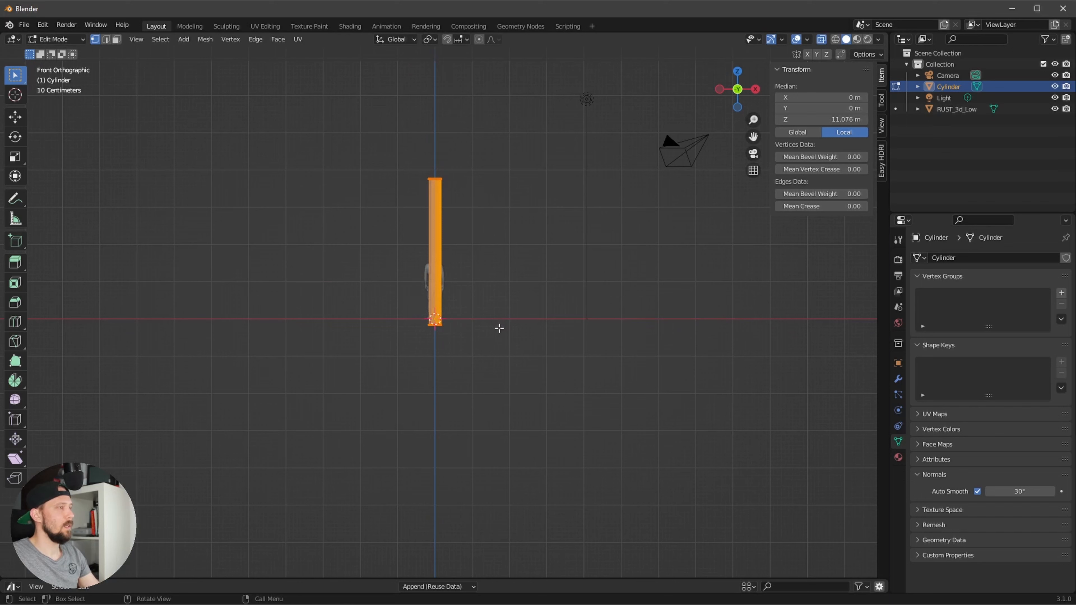
{"action": "key", "text": "s"}
{"action": "left_click", "coordinate": [494, 283]}
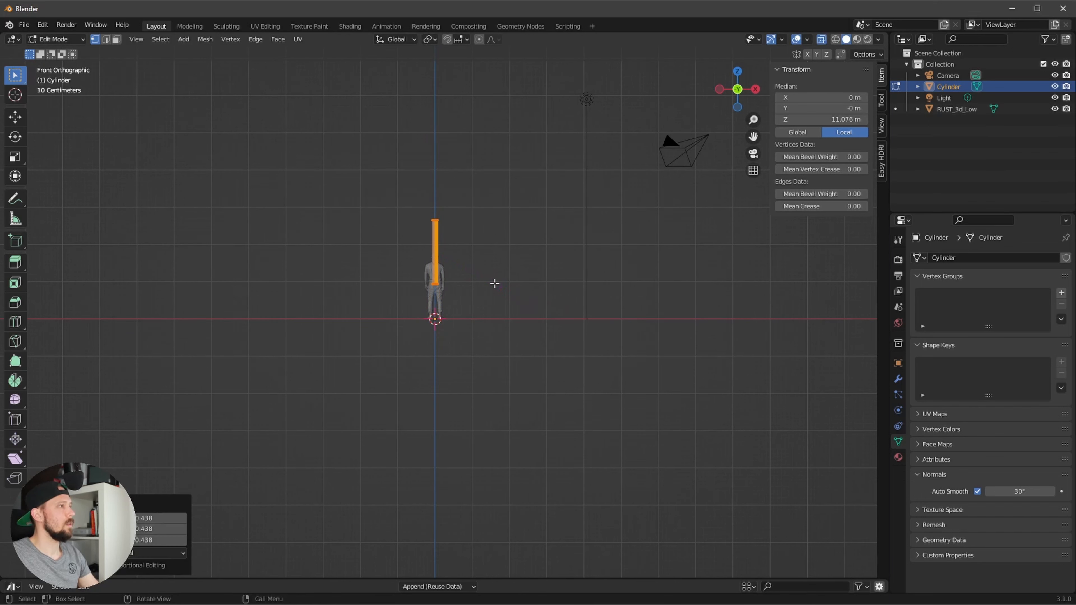
Step: Select the cylinder's bottom vertices and move them about 4 m down along Z, well below the ground
{"action": "left_click_drag", "start_coordinate": [386, 260], "coordinate": [506, 334]}
{"action": "key", "text": "g"}
{"action": "key", "text": "z"}
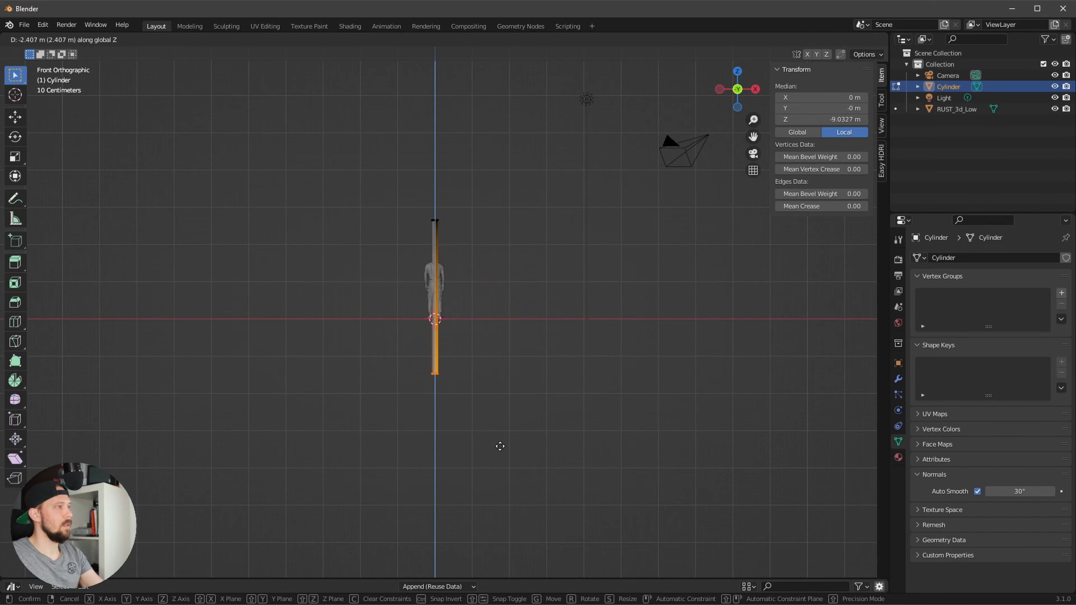
{"action": "left_click", "coordinate": [503, 485]}
Step: Select the pole's top vertices through the mesh with X-ray and set their local median Z to 0
{"action": "middle_click_drag", "start_coordinate": [502, 485], "coordinate": [484, 403]}
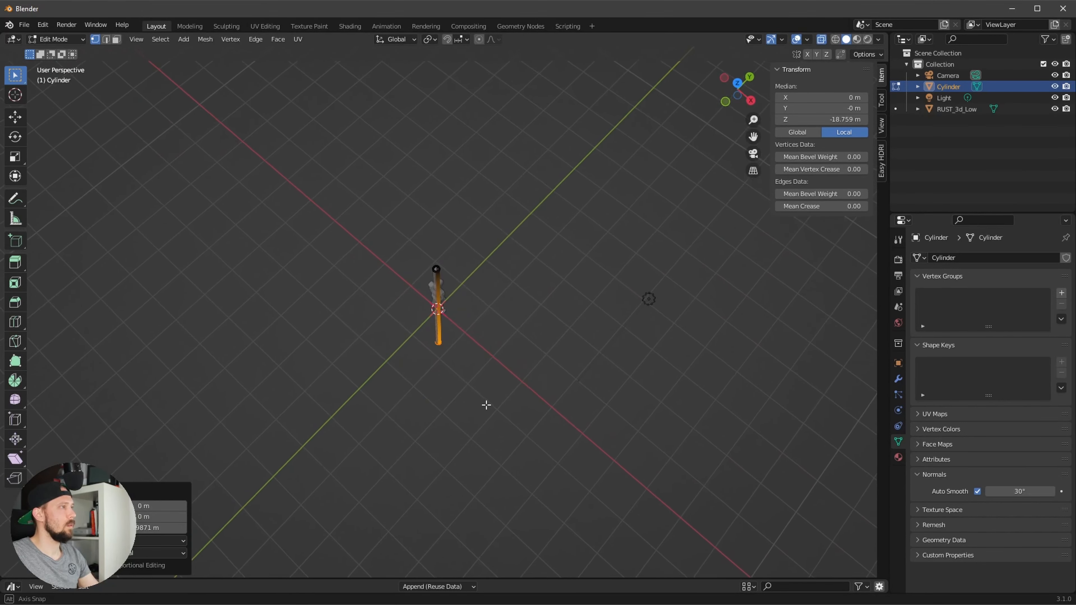
{"action": "scroll", "coordinate": [624, 262], "scroll_direction": "up", "scroll_amount": 8}
{"action": "middle_click_drag", "start_coordinate": [562, 274], "coordinate": [570, 389], "text": "shift"}
{"action": "key", "text": "alt+z"}
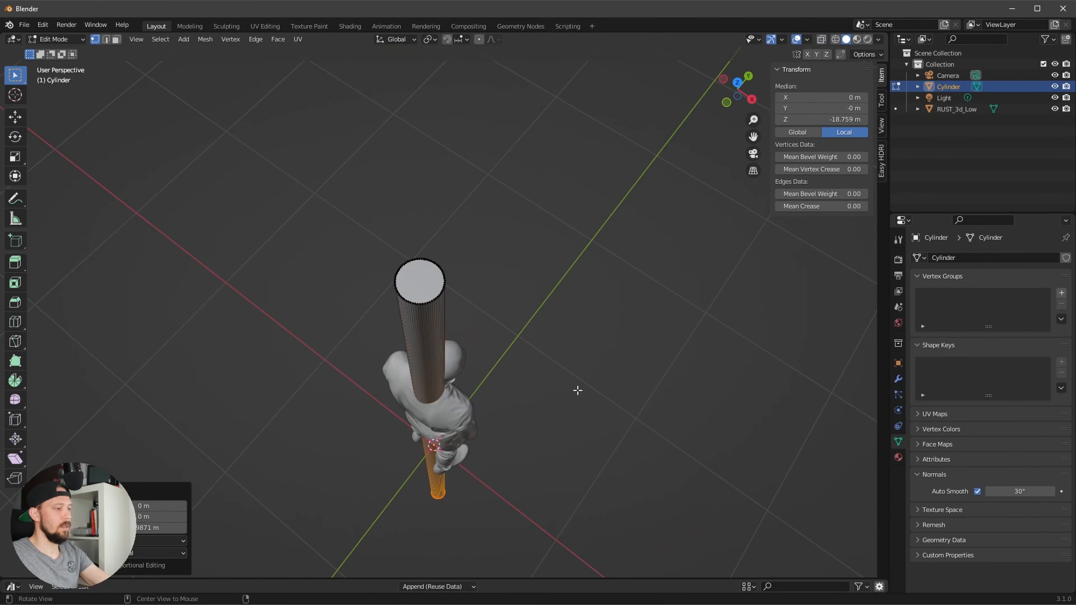
{"action": "left_click_drag", "start_coordinate": [577, 389], "coordinate": [504, 374], "text": "ctrl+alt"}
{"action": "scroll", "coordinate": [503, 374], "scroll_direction": "down", "scroll_amount": 4}
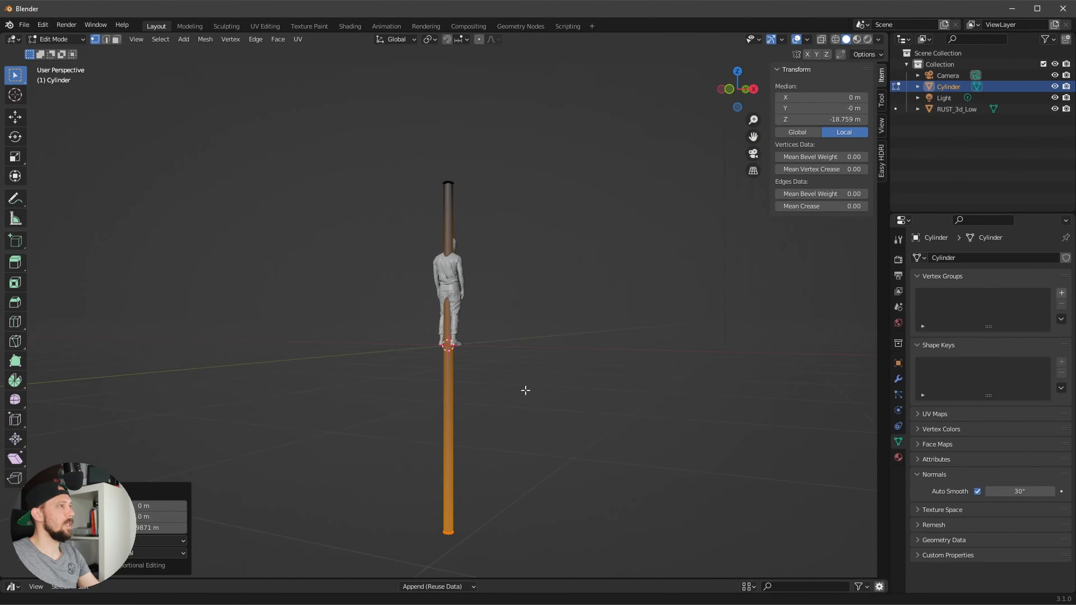
{"action": "left_click_drag", "start_coordinate": [401, 173], "coordinate": [547, 281]}
{"action": "key", "text": "alt+z"}
{"action": "left_click_drag", "start_coordinate": [421, 169], "coordinate": [511, 276]}
{"action": "double_click", "coordinate": [842, 119]}
{"action": "type", "text": "0"}
{"action": "key", "text": "Return"}
Step: Raise the pole's top vertices along Z to make it about 3.77 m long, and return to Object Mode
{"action": "middle_click_drag", "start_coordinate": [516, 316], "coordinate": [527, 347]}
{"action": "scroll", "coordinate": [528, 347], "scroll_direction": "up", "scroll_amount": 3}
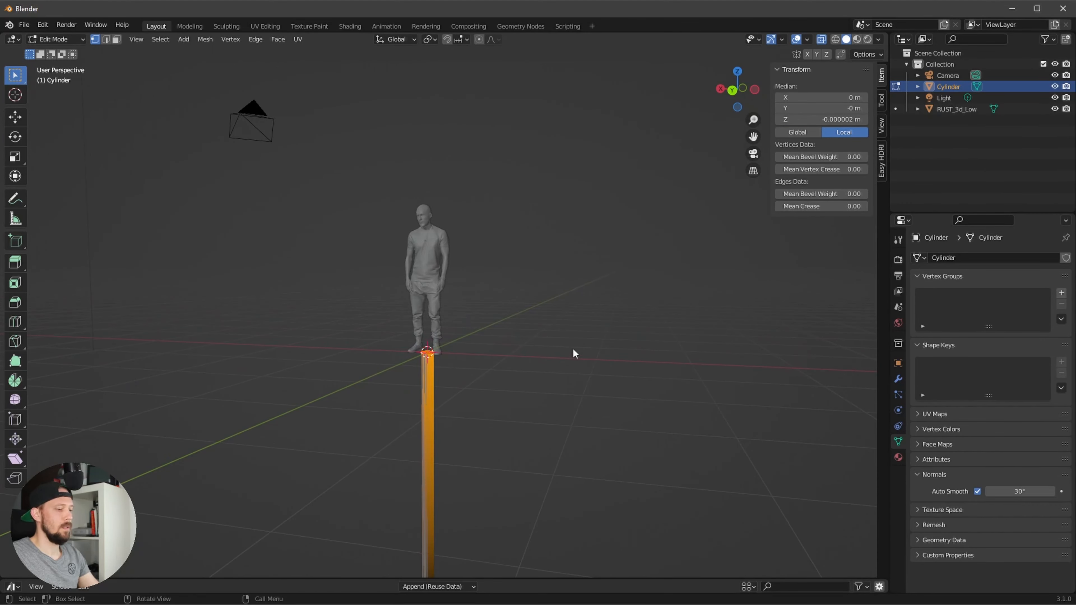
{"action": "key", "text": "g"}
{"action": "key", "text": "z"}
{"action": "left_click", "coordinate": [573, 295]}
{"action": "middle_click_drag", "start_coordinate": [571, 353], "coordinate": [592, 392]}
{"action": "left_click", "coordinate": [618, 380]}
{"action": "key", "text": "Tab"}
Step: Add a cube at the origin and scale it uniformly down to about 0.3 m
{"action": "scroll", "coordinate": [626, 368], "scroll_direction": "down", "scroll_amount": 5}
{"action": "key", "text": "shift+a"}
{"action": "mouse_move", "coordinate": [568, 376]}
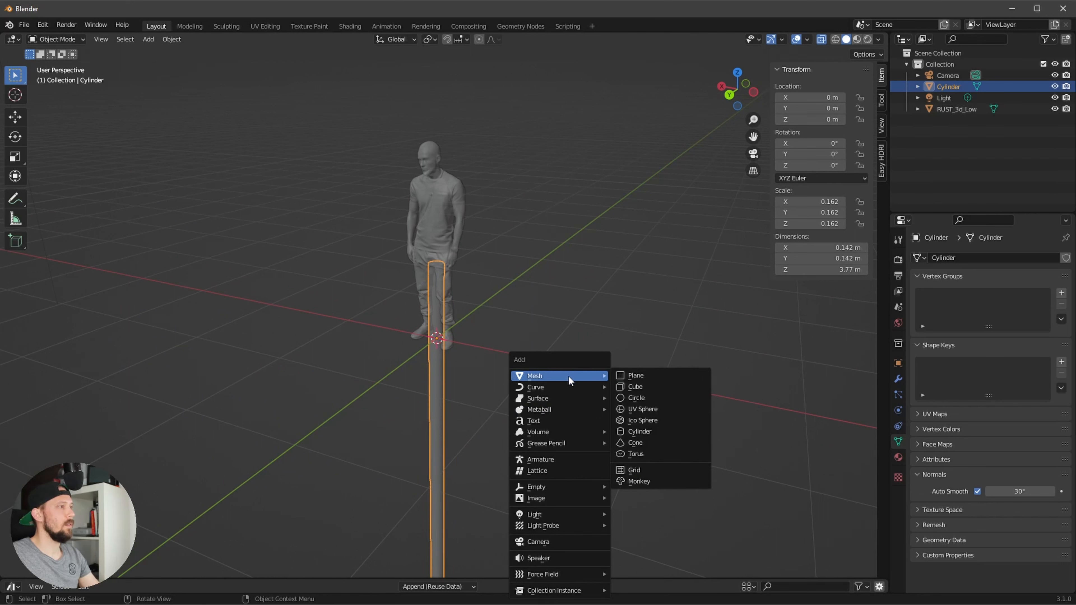
{"action": "left_click", "coordinate": [652, 387]}
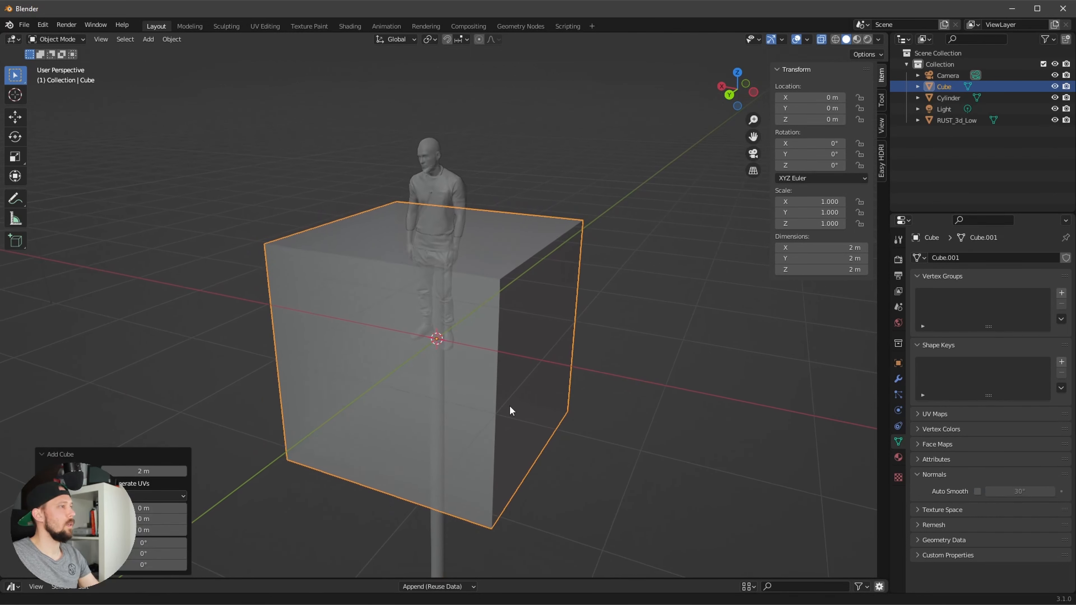
{"action": "key", "text": "s"}
{"action": "left_click", "coordinate": [464, 351]}
{"action": "scroll", "coordinate": [509, 355], "scroll_direction": "up", "scroll_amount": 5}
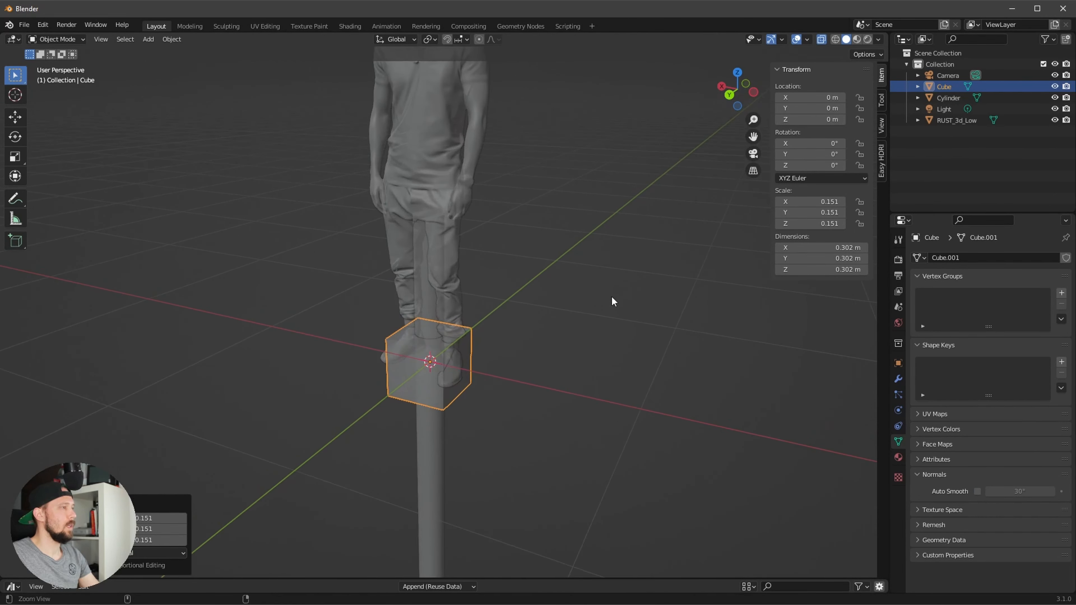
Step: Shrink the cube to about 0.082 m thick and stretch it along X into a bar about 1.26 m long
{"action": "key", "text": "s"}
{"action": "key", "text": "y"}
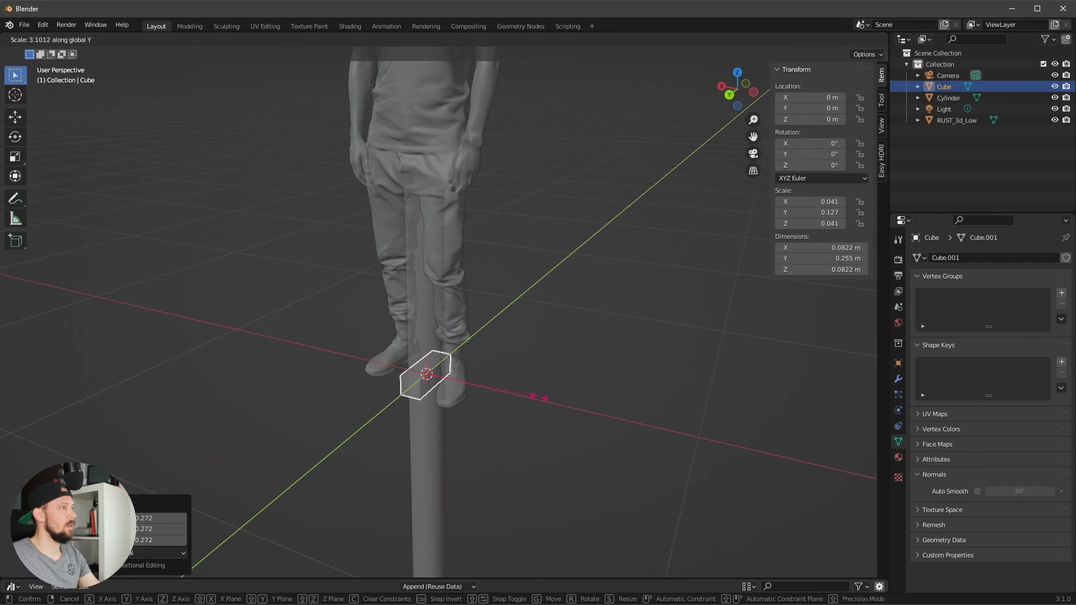
{"action": "key", "text": "x"}
{"action": "left_click", "coordinate": [957, 437]}
{"action": "scroll", "coordinate": [698, 381], "scroll_direction": "up", "scroll_amount": 1}
{"action": "scroll", "coordinate": [698, 381], "scroll_direction": "up", "scroll_amount": 1}
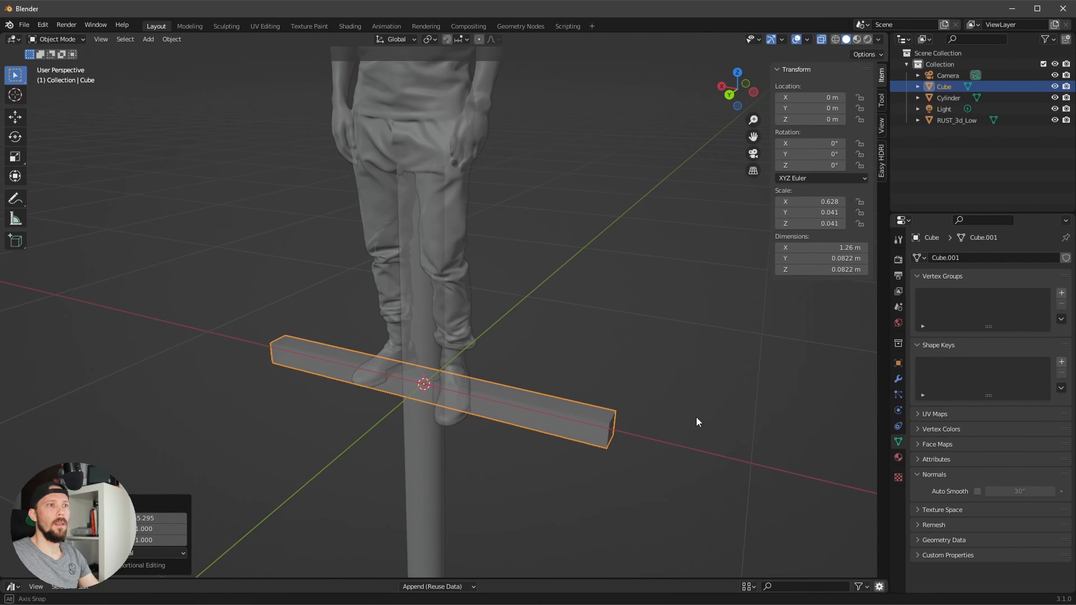
Step: Scale the bar down uniformly to about 0.04 m thick, and stretch it along X to about 1.3 m
{"action": "middle_click_drag", "start_coordinate": [697, 416], "coordinate": [661, 398]}
{"action": "key", "text": "s"}
{"action": "left_click", "coordinate": [658, 452]}
{"action": "middle_click_drag", "start_coordinate": [659, 457], "coordinate": [641, 423]}
{"action": "key", "text": "s"}
{"action": "key", "text": "y"}
{"action": "key", "text": "x"}
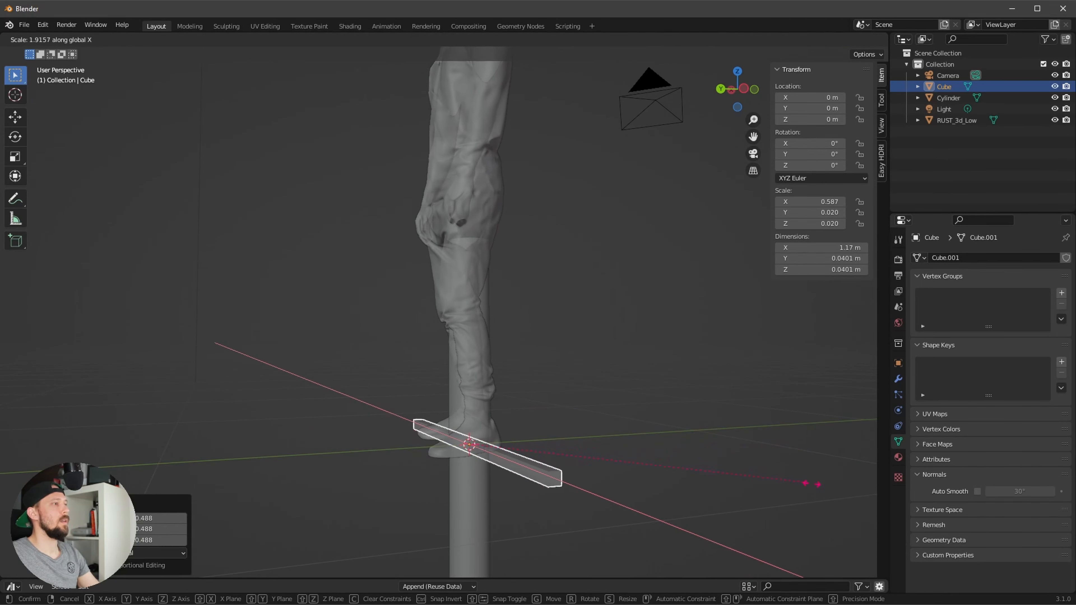
{"action": "left_click", "coordinate": [800, 499]}
{"action": "middle_click_drag", "start_coordinate": [800, 499], "coordinate": [802, 483]}
{"action": "scroll", "coordinate": [560, 509], "scroll_direction": "down", "scroll_amount": 5}
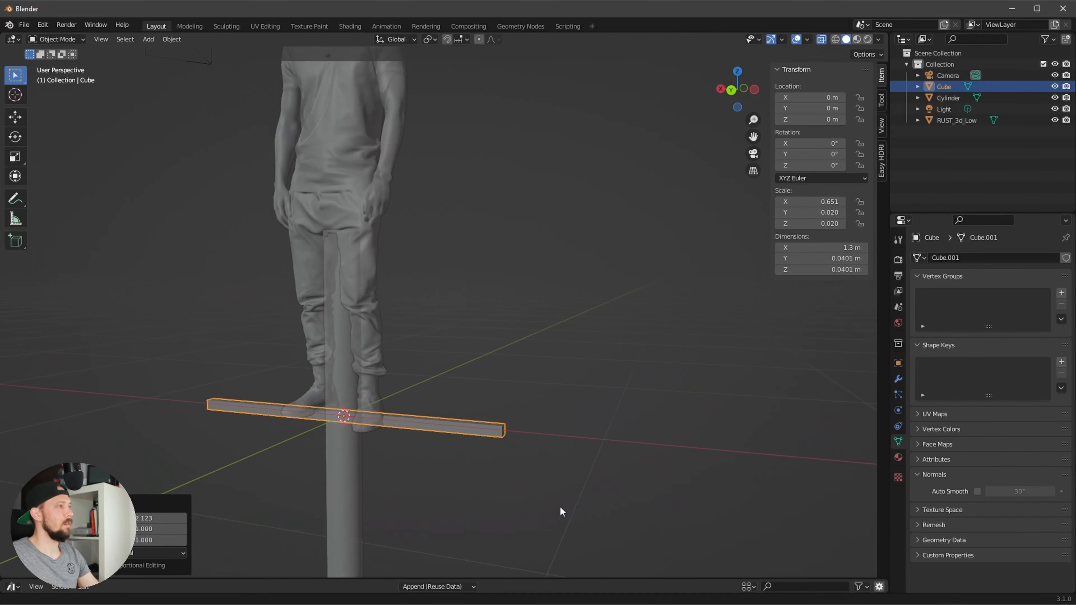
Step: Lengthen the crossbar along X to about 1.78 m
{"action": "key", "text": "s"}
{"action": "key", "text": "x"}
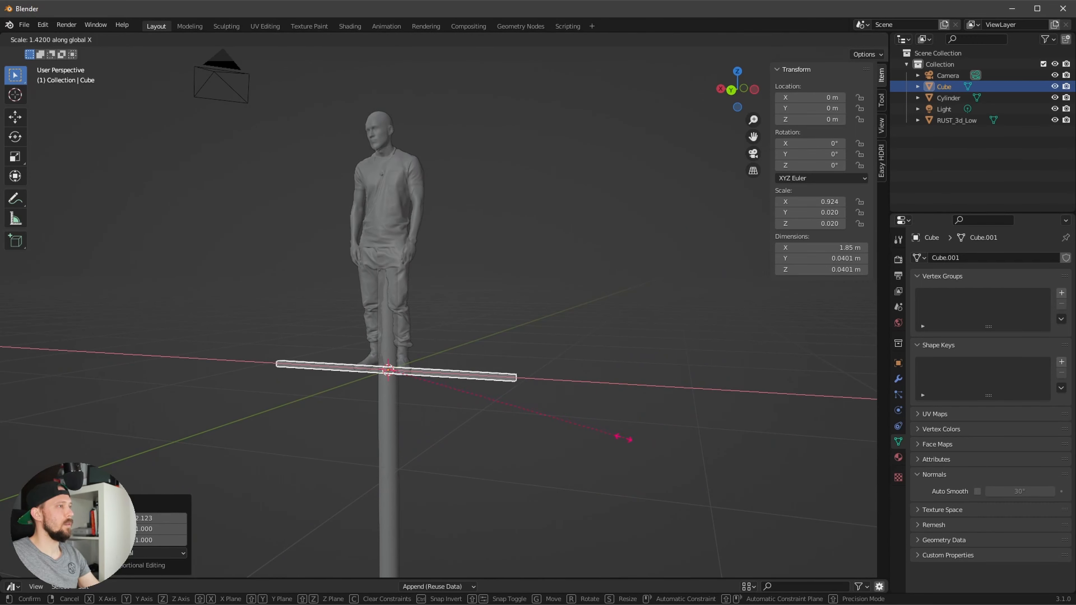
{"action": "left_click", "coordinate": [615, 435]}
{"action": "middle_click_drag", "start_coordinate": [615, 434], "coordinate": [569, 465]}
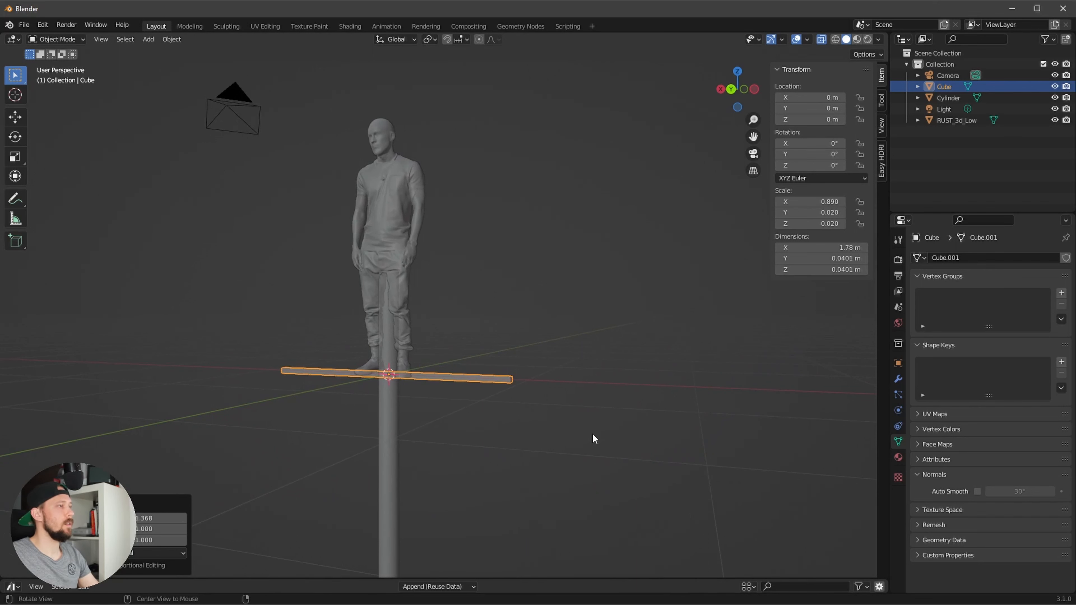
Step: Move the human figure along Y to about -1.76 m, away from the pole
{"action": "middle_click_drag", "start_coordinate": [595, 438], "coordinate": [541, 405]}
{"action": "left_click", "coordinate": [457, 243]}
{"action": "key", "text": "g"}
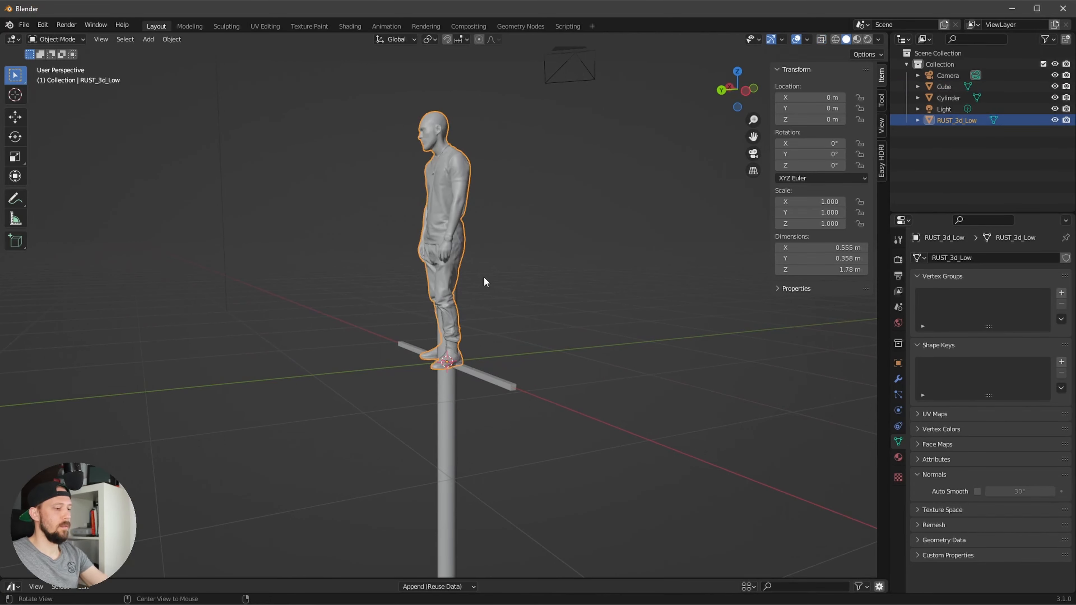
{"action": "key", "text": "y"}
{"action": "left_click", "coordinate": [667, 262]}
{"action": "middle_click_drag", "start_coordinate": [573, 395], "coordinate": [593, 403]}
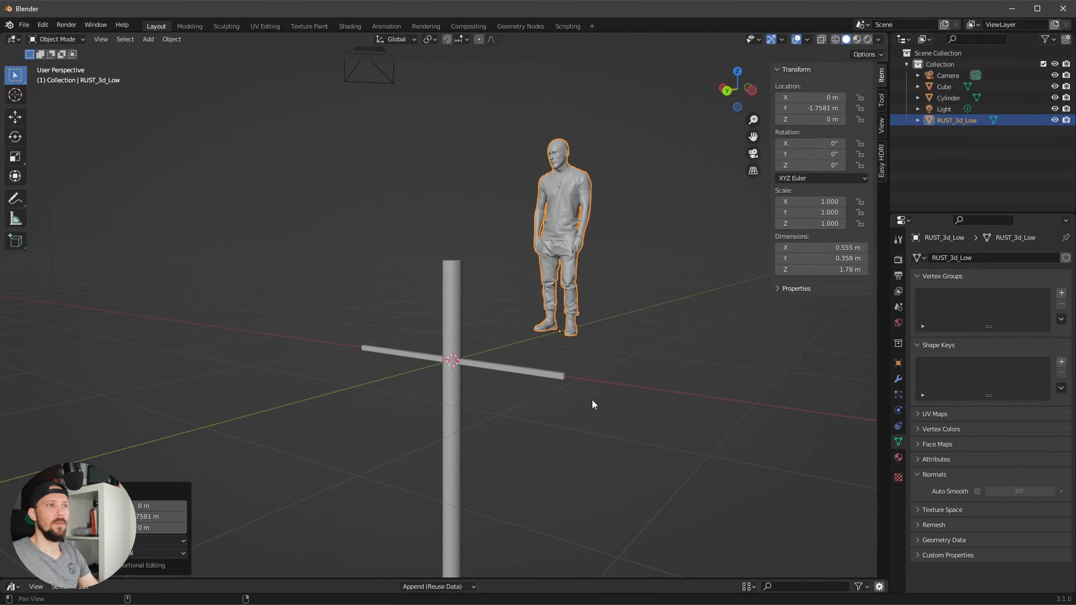
Step: Lower the pole's top vertices along Z in Edit Mode to make it about 3.58 m long, and return to Object Mode with nothing selected
{"action": "left_click", "coordinate": [451, 312]}
{"action": "key", "text": "Tab"}
{"action": "key", "text": "a"}
{"action": "left_click_drag", "start_coordinate": [392, 229], "coordinate": [490, 283]}
{"action": "key", "text": "g"}
{"action": "key", "text": "z"}
{"action": "left_click", "coordinate": [479, 319]}
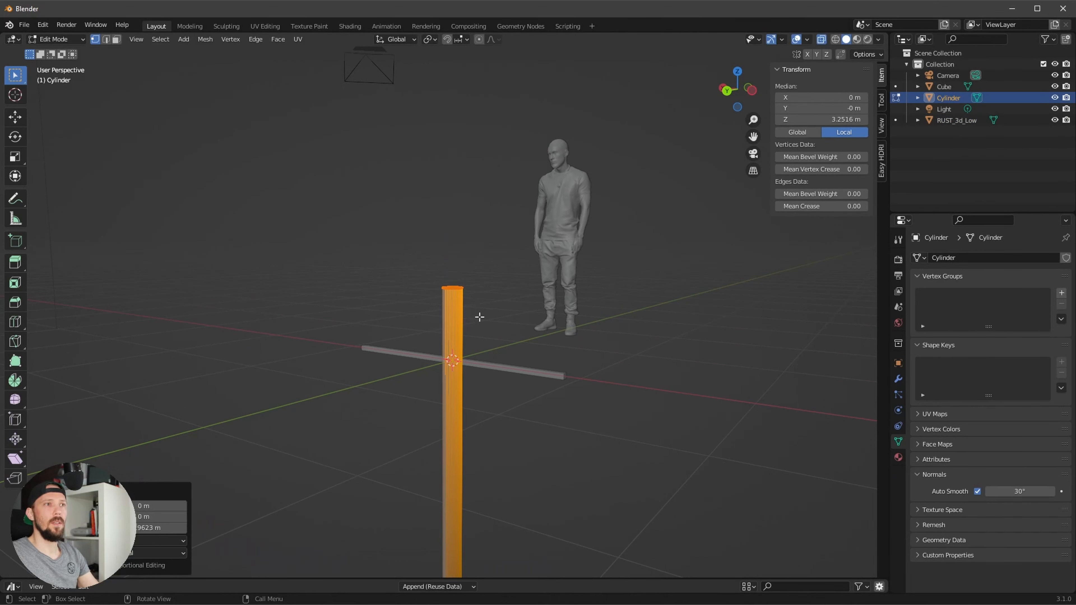
{"action": "key", "text": "Tab"}
{"action": "middle_click_drag", "start_coordinate": [510, 367], "coordinate": [548, 377]}
{"action": "left_click", "coordinate": [582, 434]}
{"action": "middle_click_drag", "start_coordinate": [592, 433], "coordinate": [557, 427], "text": "shift"}
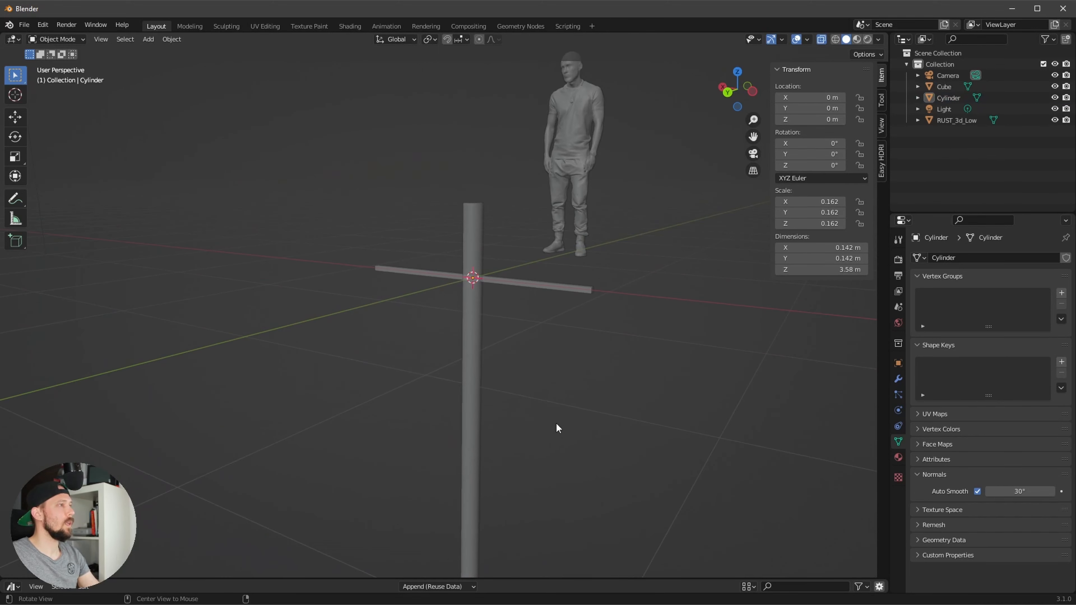
{"action": "middle_click_drag", "start_coordinate": [605, 389], "coordinate": [574, 441]}
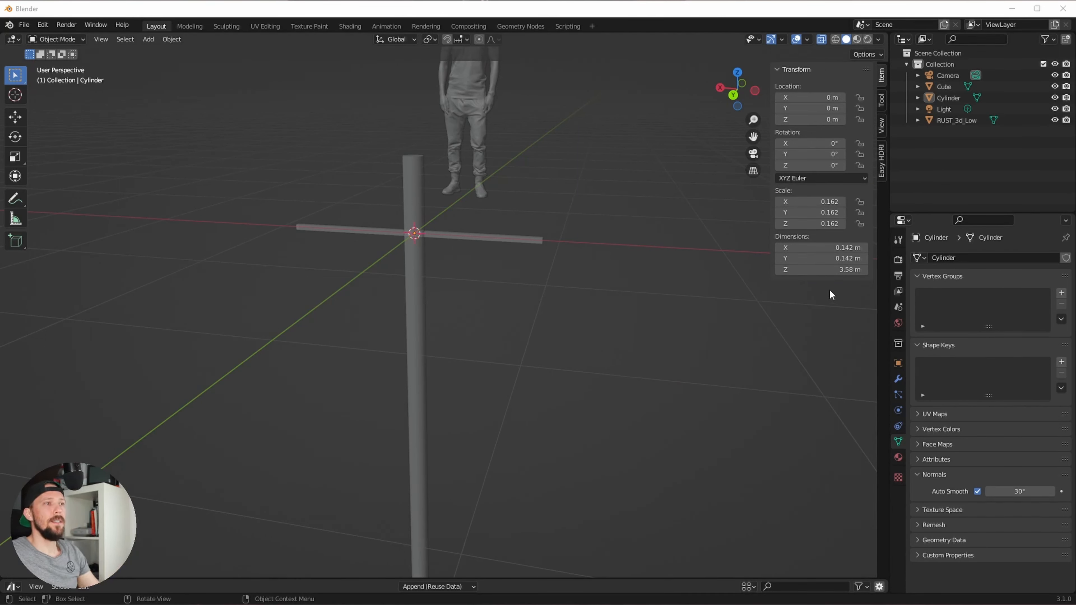
Step: Add a 64-vertex cylinder and shade it smooth with Auto Smooth at 30°
{"action": "mouse_move", "coordinate": [609, 368]}
{"action": "middle_mouse_down"}
{"action": "mouse_move", "coordinate": [569, 357]}
{"action": "mouse_move", "coordinate": [624, 384]}
{"action": "mouse_move", "coordinate": [604, 380]}
{"action": "middle_mouse_up"}
{"action": "key", "text": "shift+a"}
{"action": "mouse_move", "coordinate": [590, 376]}
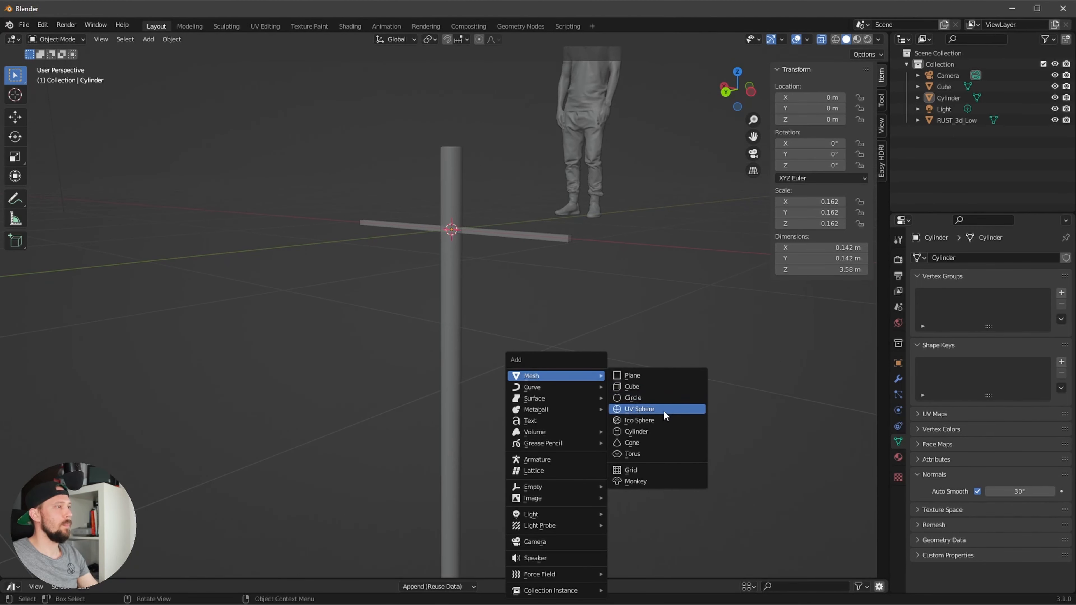
{"action": "left_click", "coordinate": [662, 432]}
{"action": "middle_click_drag", "start_coordinate": [646, 419], "coordinate": [593, 403]}
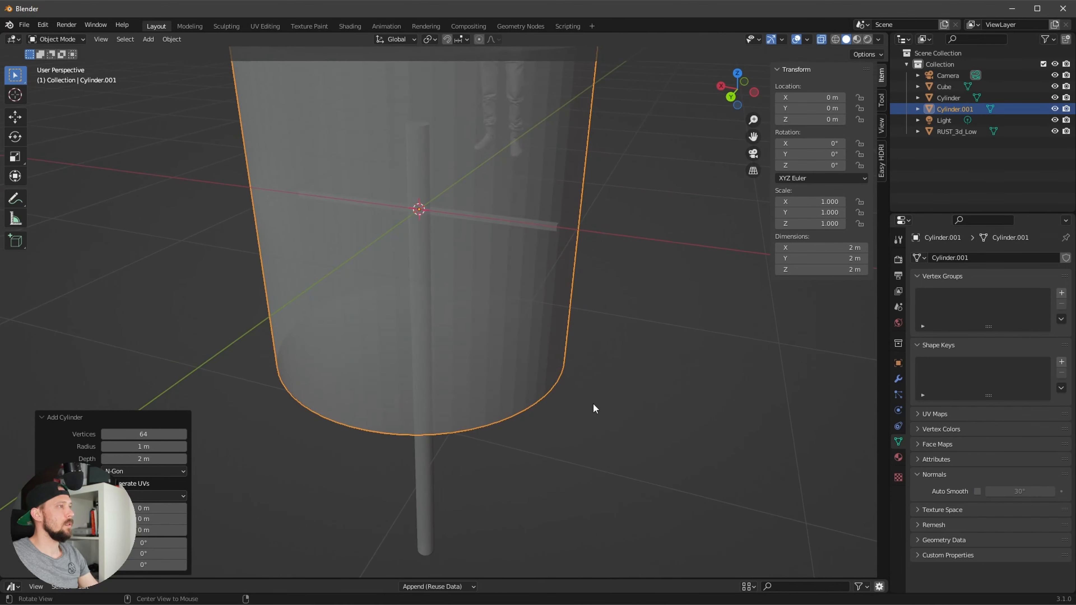
{"action": "middle_click_drag", "start_coordinate": [618, 358], "coordinate": [514, 410], "text": "ctrl"}
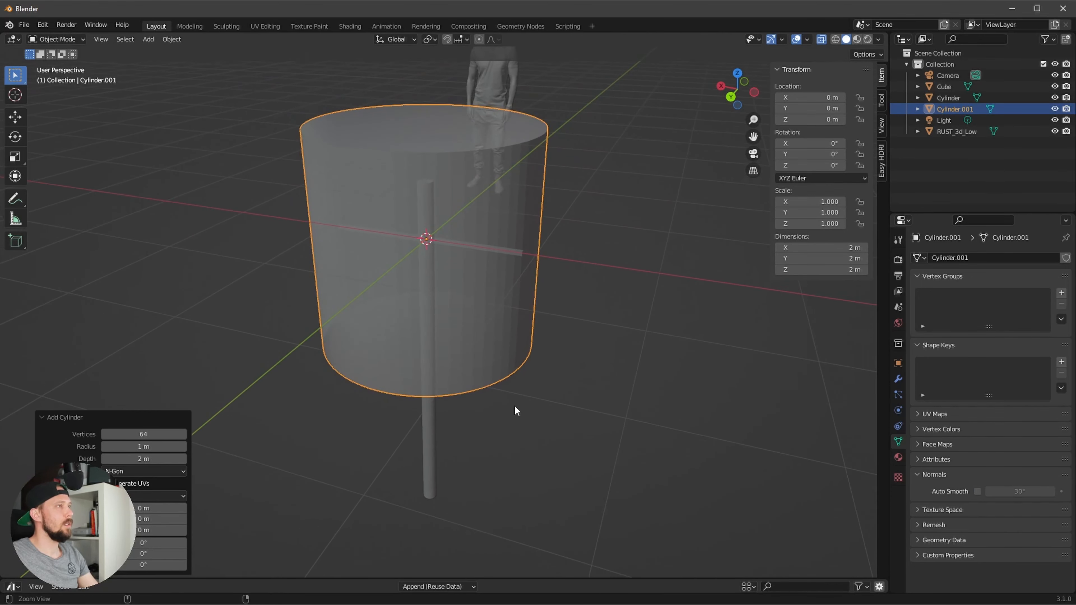
{"action": "right_click", "coordinate": [483, 330]}
{"action": "left_click", "coordinate": [478, 331]}
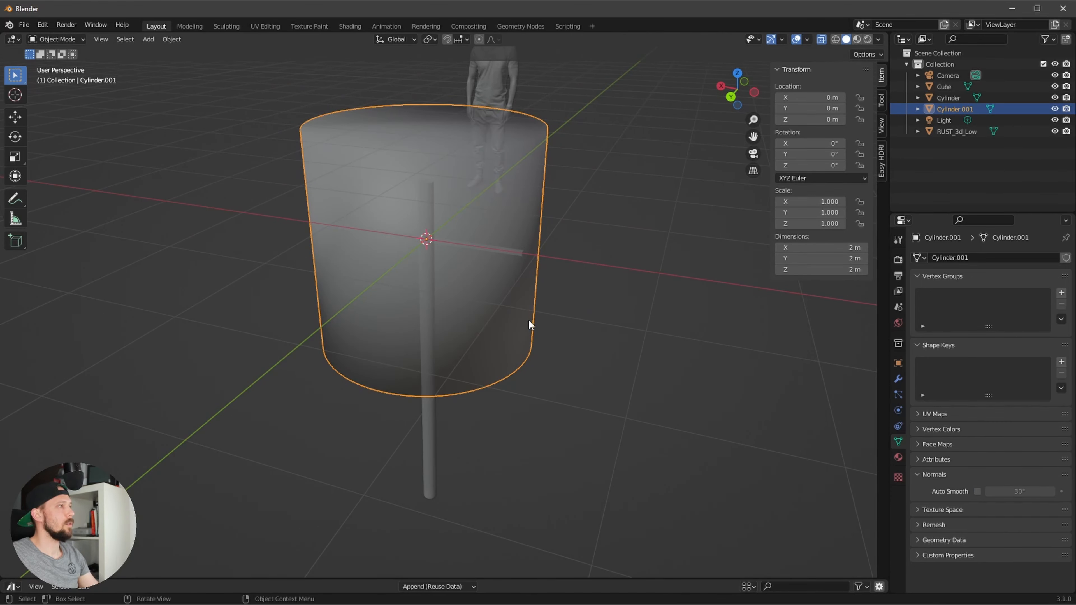
{"action": "left_click", "coordinate": [978, 489]}
Step: Scale the new cylinder to about 0.27 m and move it beside the pole to X about -0.33 m and Z about -0.5 m
{"action": "key", "text": "s"}
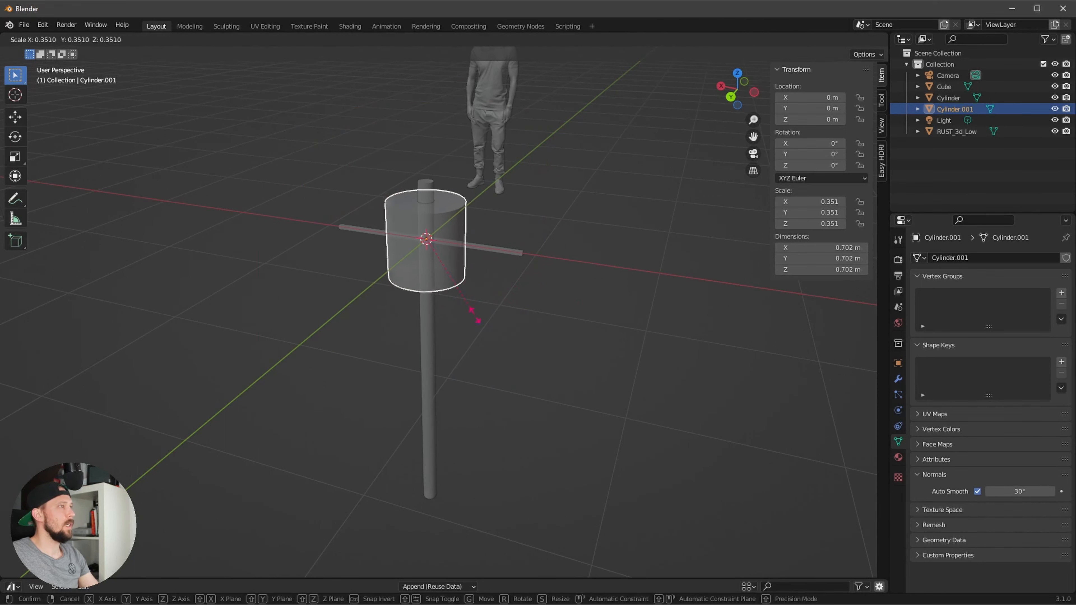
{"action": "left_click", "coordinate": [452, 268]}
{"action": "key", "text": "g"}
{"action": "key", "text": "x"}
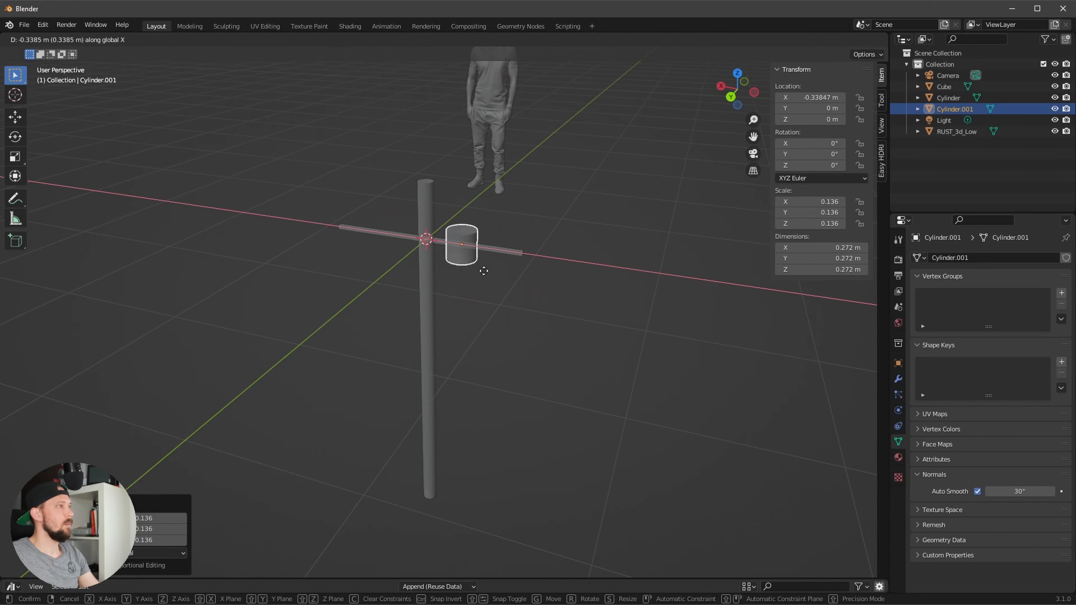
{"action": "left_click", "coordinate": [479, 289]}
{"action": "key", "text": "g"}
{"action": "key", "text": "z"}
{"action": "left_click", "coordinate": [471, 337]}
{"action": "scroll", "coordinate": [564, 296], "scroll_direction": "up", "scroll_amount": 4}
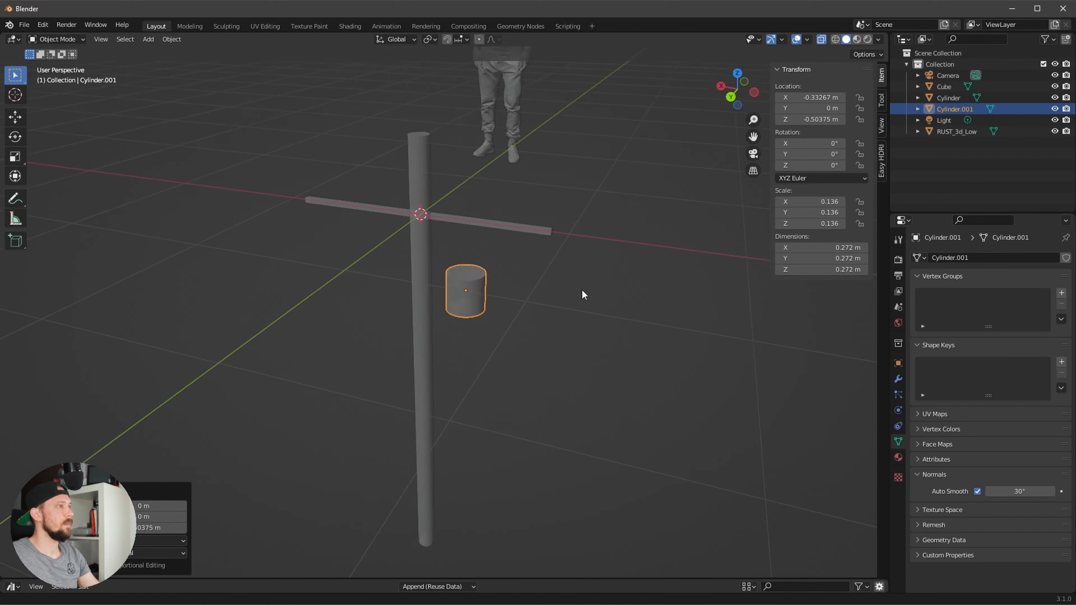
{"action": "middle_click_drag", "start_coordinate": [598, 327], "coordinate": [574, 342], "text": "shift"}
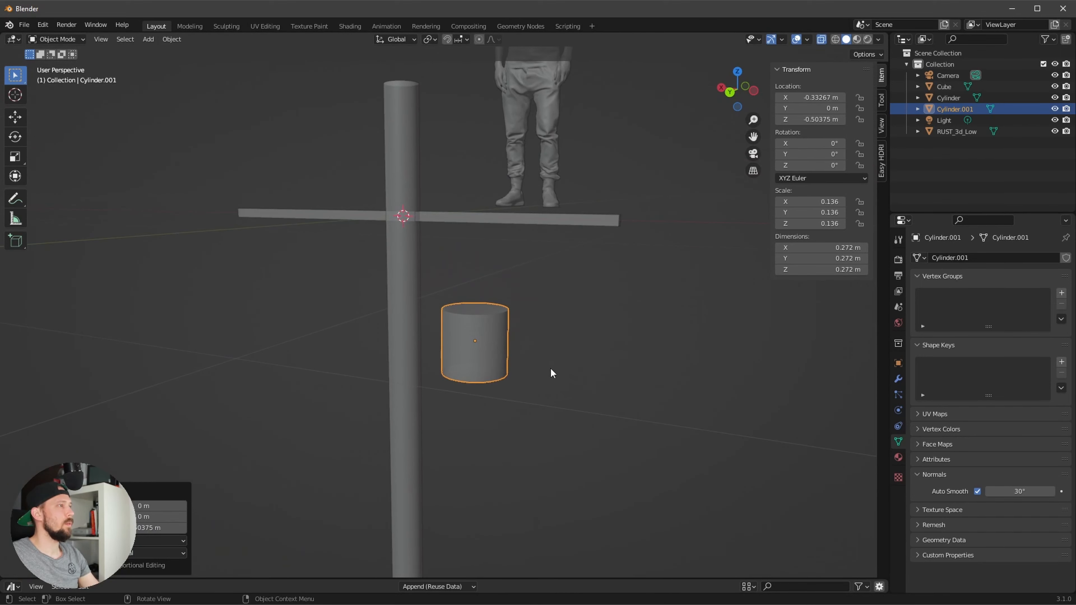
Step: Scale the small cylinder along Z to about 0.32 m tall
{"action": "key", "text": "s"}
{"action": "key", "text": "z"}
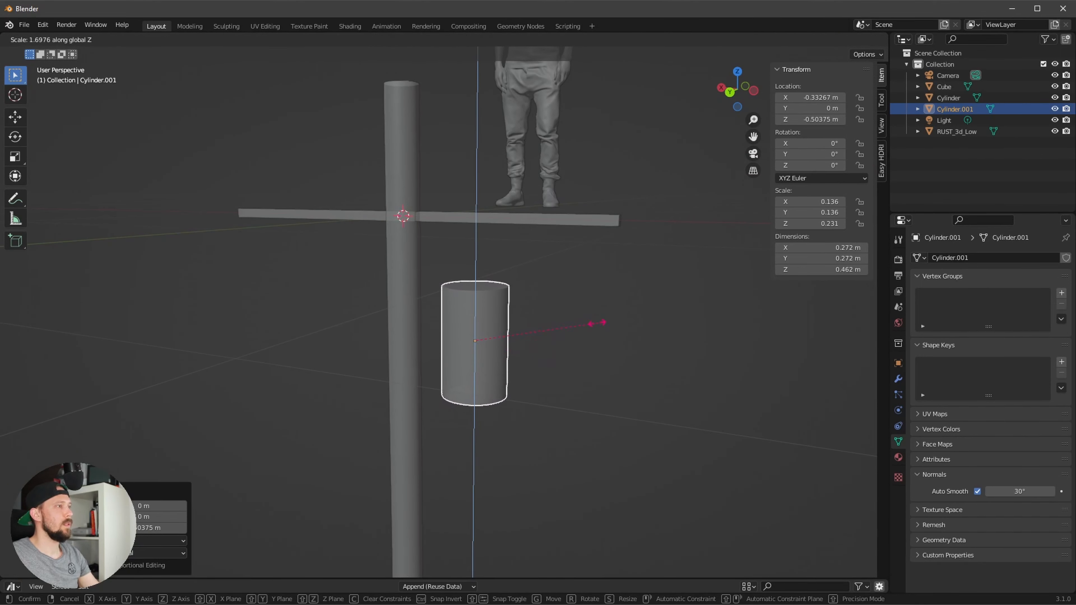
{"action": "left_click", "coordinate": [563, 337]}
{"action": "mouse_move", "coordinate": [565, 346]}
{"action": "middle_mouse_down", "text": "ctrl"}
{"action": "mouse_move", "coordinate": [577, 374]}
{"action": "mouse_move", "coordinate": [571, 400]}
{"action": "mouse_move", "coordinate": [591, 384]}
{"action": "mouse_move", "coordinate": [516, 395]}
{"action": "mouse_move", "coordinate": [601, 347]}
{"action": "mouse_move", "coordinate": [682, 331]}
{"action": "mouse_move", "coordinate": [565, 358]}
{"action": "middle_mouse_up", "text": "ctrl"}
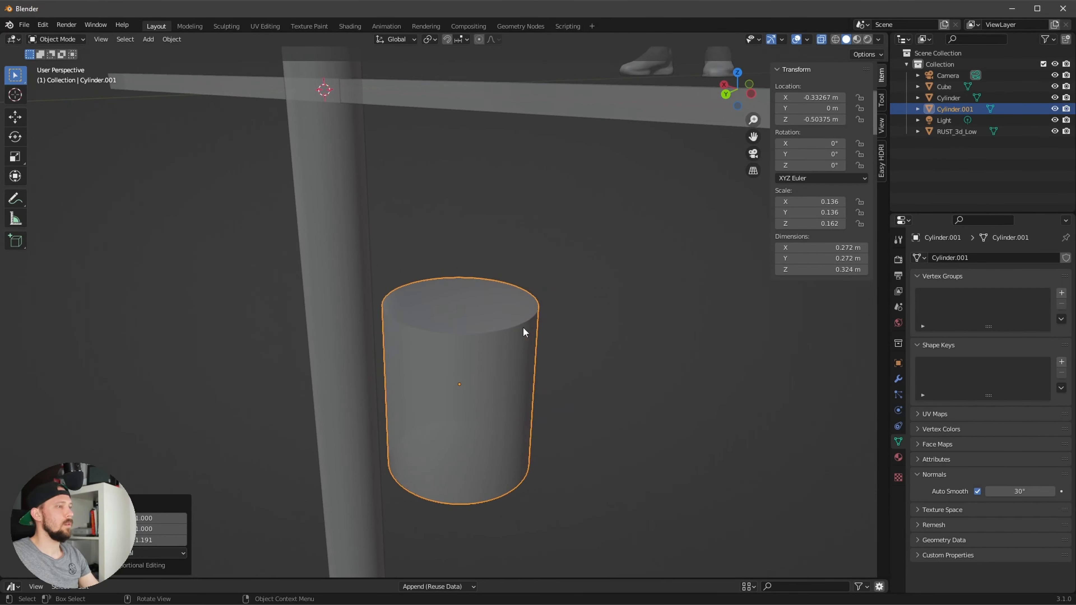
Step: Inset the small cylinder's top face by about 0.432 m in face select mode
{"action": "middle_click_drag", "start_coordinate": [606, 326], "coordinate": [587, 394]}
{"action": "key", "text": "Tab"}
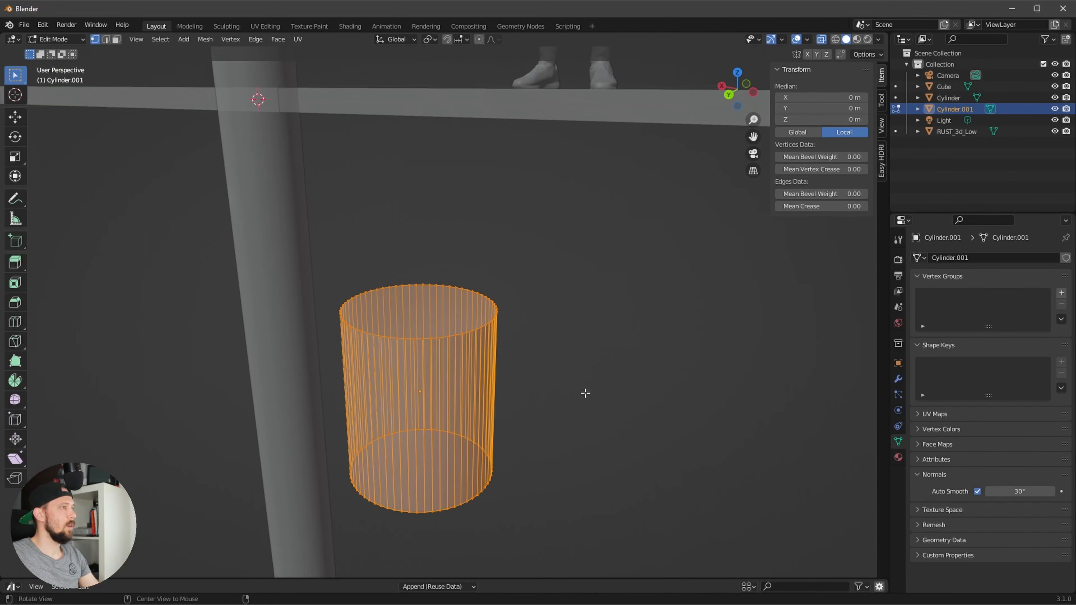
{"action": "key", "text": "3"}
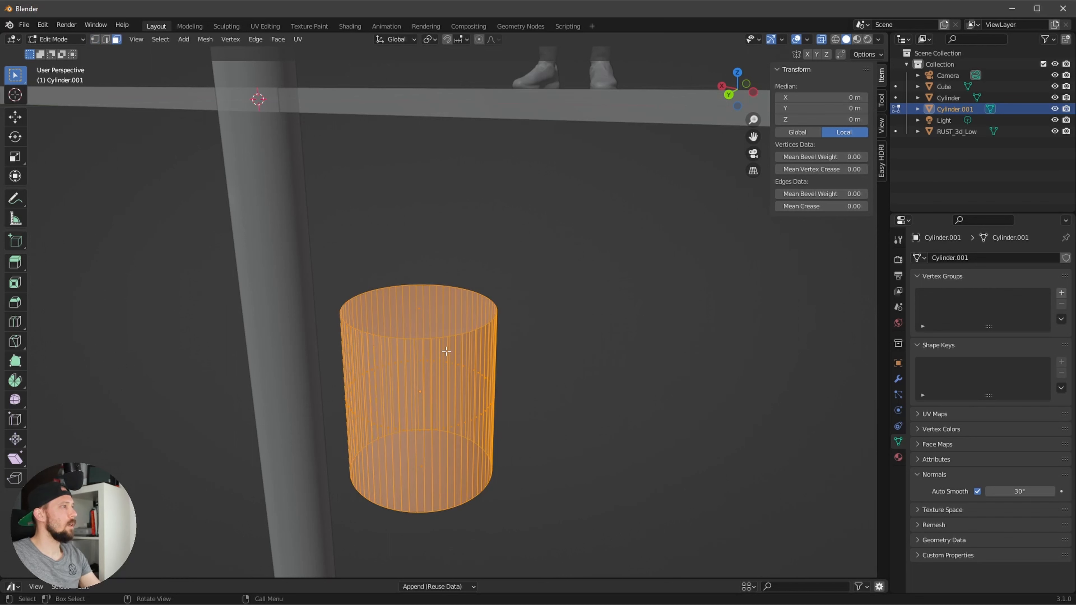
{"action": "left_click", "coordinate": [407, 315]}
{"action": "key", "text": "i"}
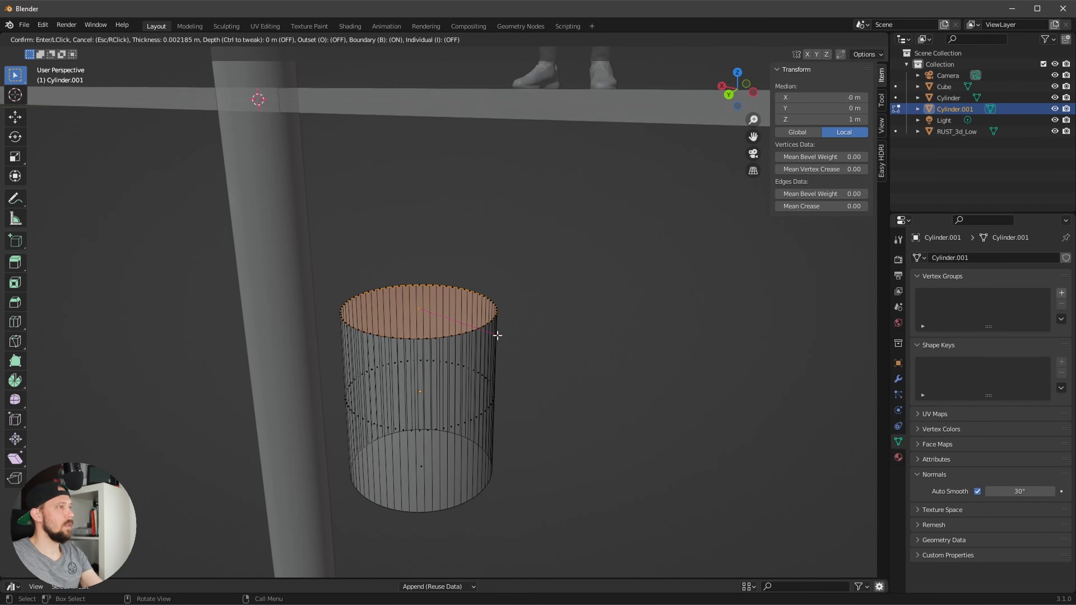
{"action": "left_click", "coordinate": [465, 323]}
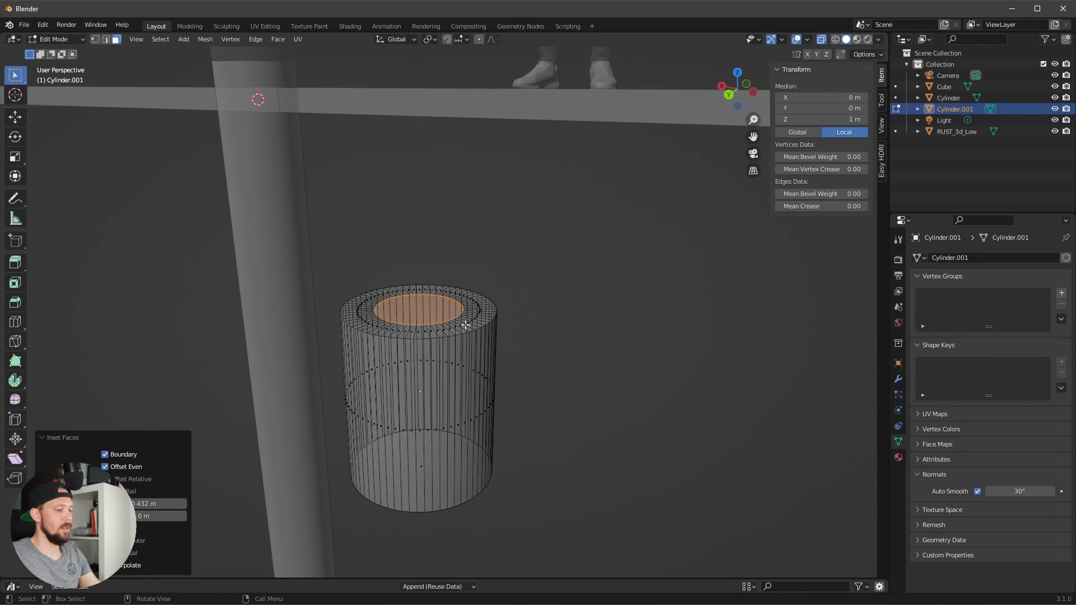
Step: Raise the inset top face about 0.027 m along Z to form a sloped lid
{"action": "key", "text": "g"}
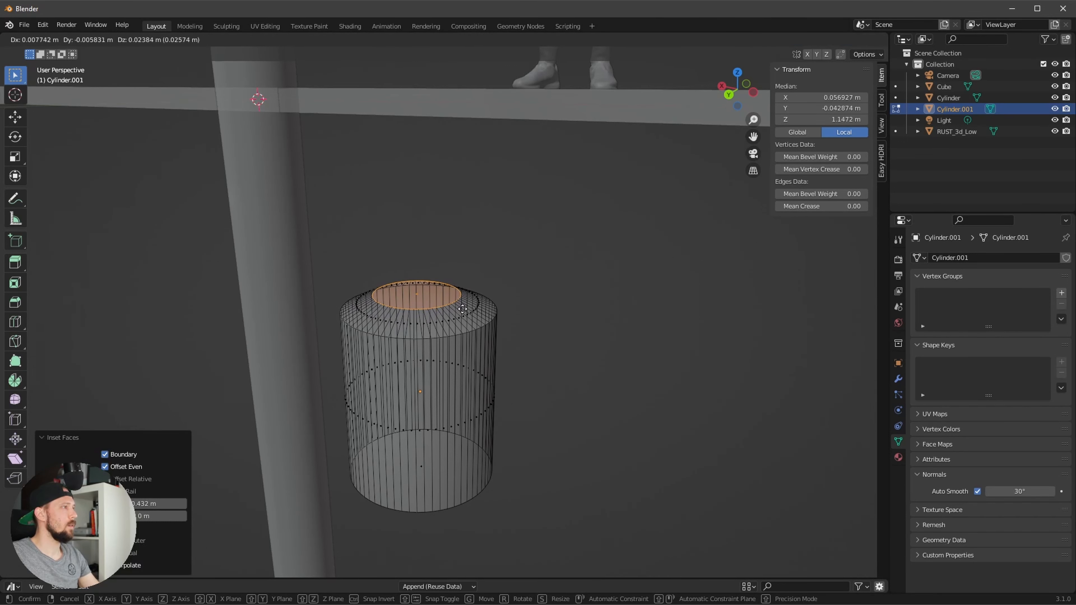
{"action": "key", "text": "z"}
{"action": "left_click", "coordinate": [463, 308]}
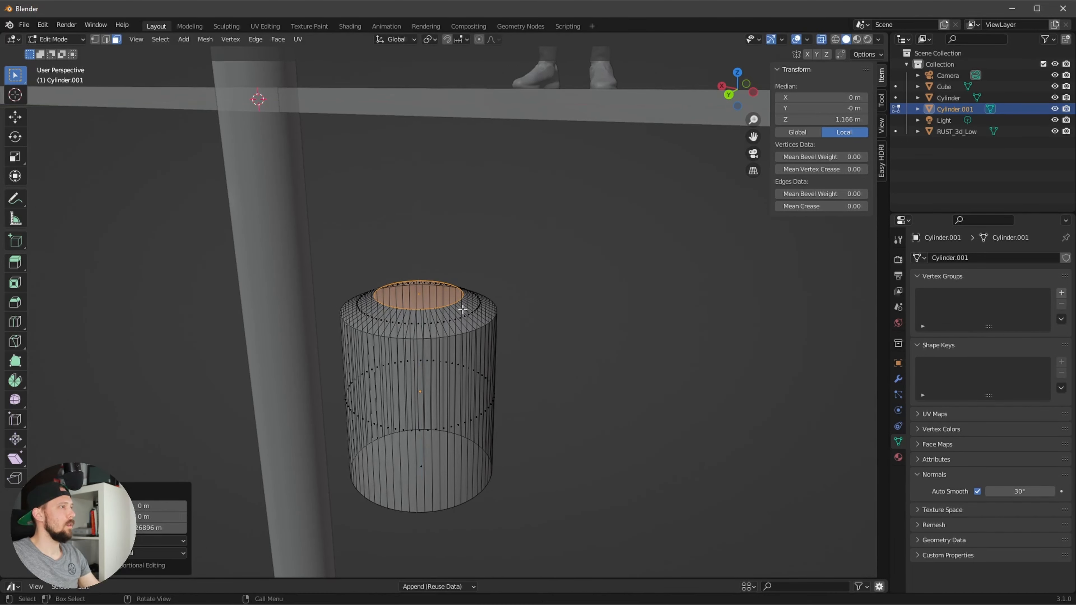
Step: Switch the viewport to Rendered shading, deselect the face and return to Object Mode
{"action": "key", "text": "z"}
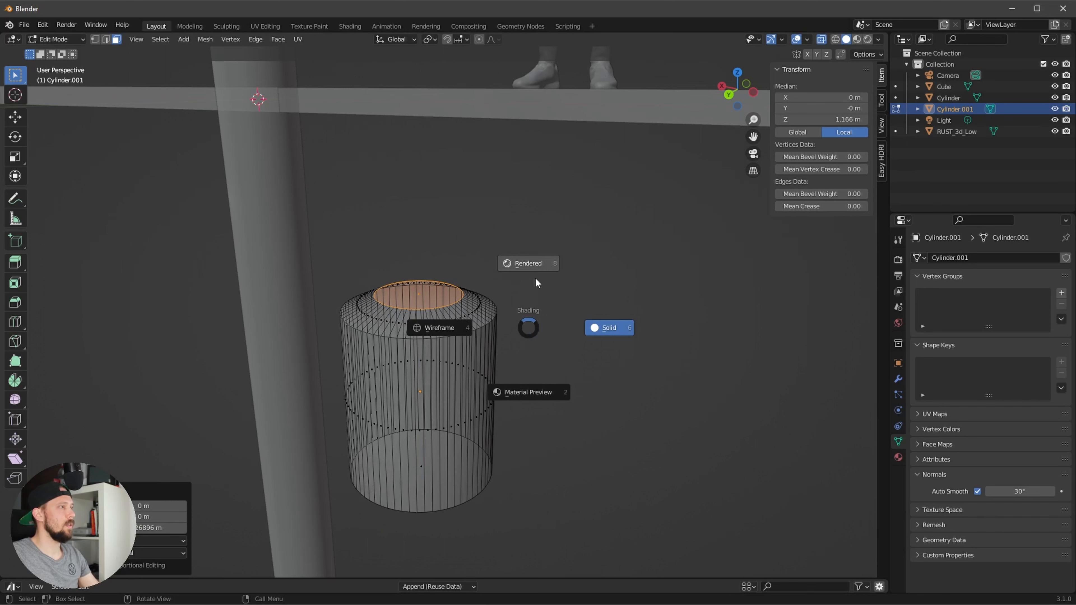
{"action": "left_click", "coordinate": [527, 351]}
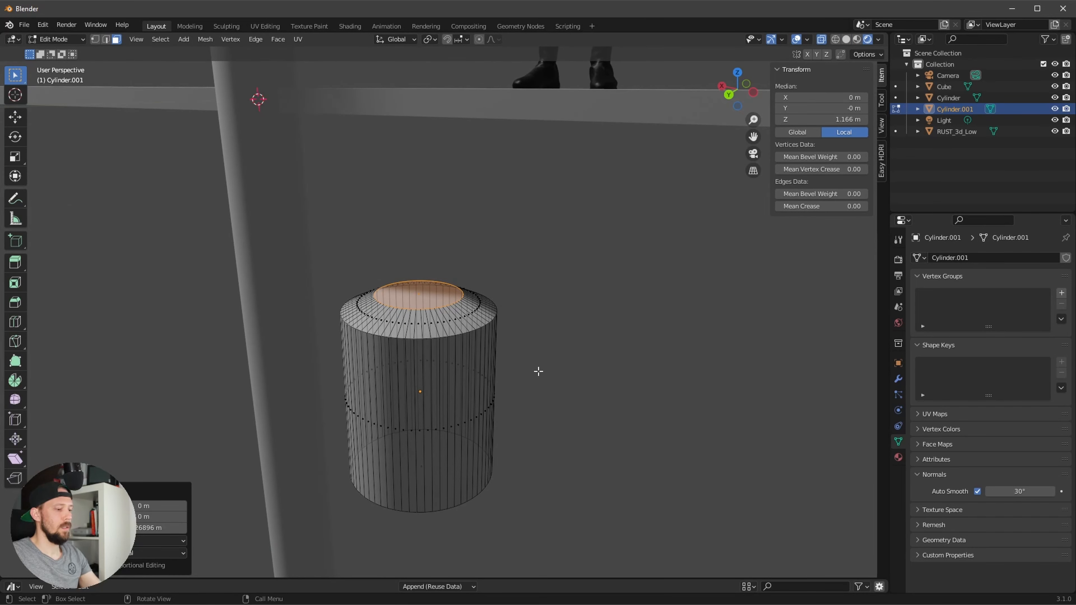
{"action": "left_click", "coordinate": [533, 436]}
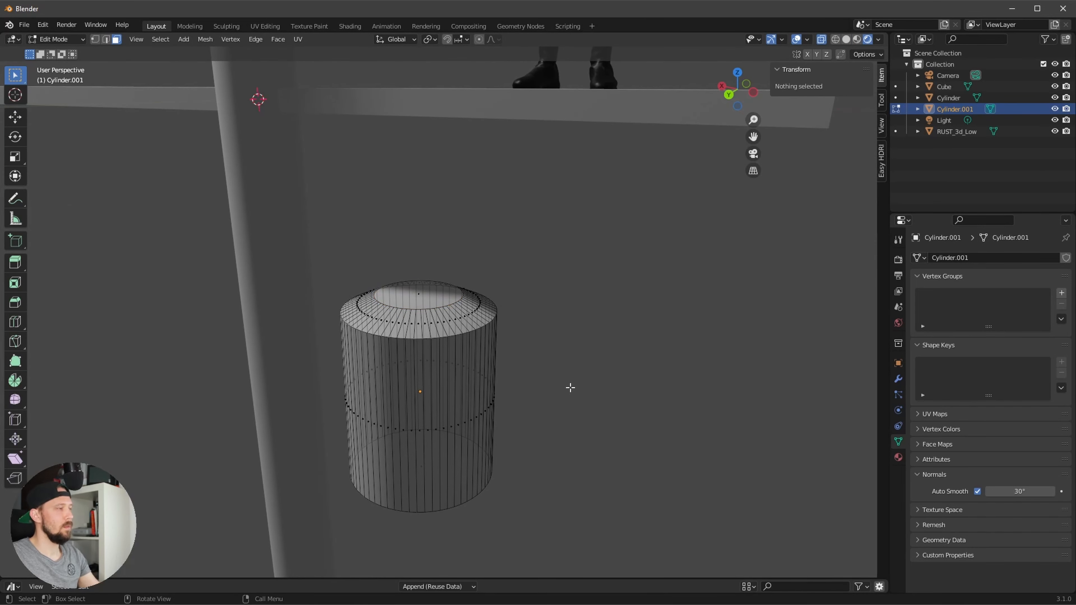
{"action": "key", "text": "Tab"}
{"action": "mouse_move", "coordinate": [536, 358]}
{"action": "middle_mouse_down"}
{"action": "mouse_move", "coordinate": [515, 331]}
{"action": "mouse_move", "coordinate": [560, 345]}
{"action": "mouse_move", "coordinate": [463, 403]}
{"action": "mouse_move", "coordinate": [547, 311]}
{"action": "mouse_move", "coordinate": [538, 358]}
{"action": "mouse_move", "coordinate": [531, 348]}
{"action": "mouse_move", "coordinate": [554, 342]}
{"action": "mouse_move", "coordinate": [491, 362]}
{"action": "mouse_move", "coordinate": [512, 409]}
{"action": "mouse_move", "coordinate": [489, 329]}
{"action": "mouse_move", "coordinate": [516, 342]}
{"action": "mouse_move", "coordinate": [517, 364]}
{"action": "middle_mouse_up"}
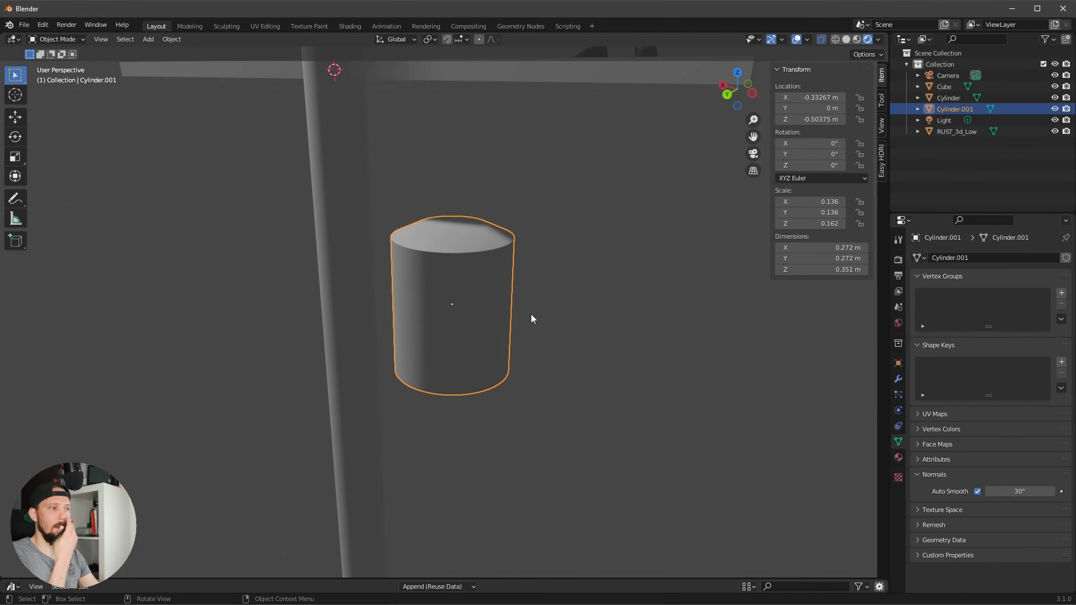
Step: Add a new cylinder mesh and scale it uniformly to about 0.307 m across
{"action": "key", "text": "shift+a"}
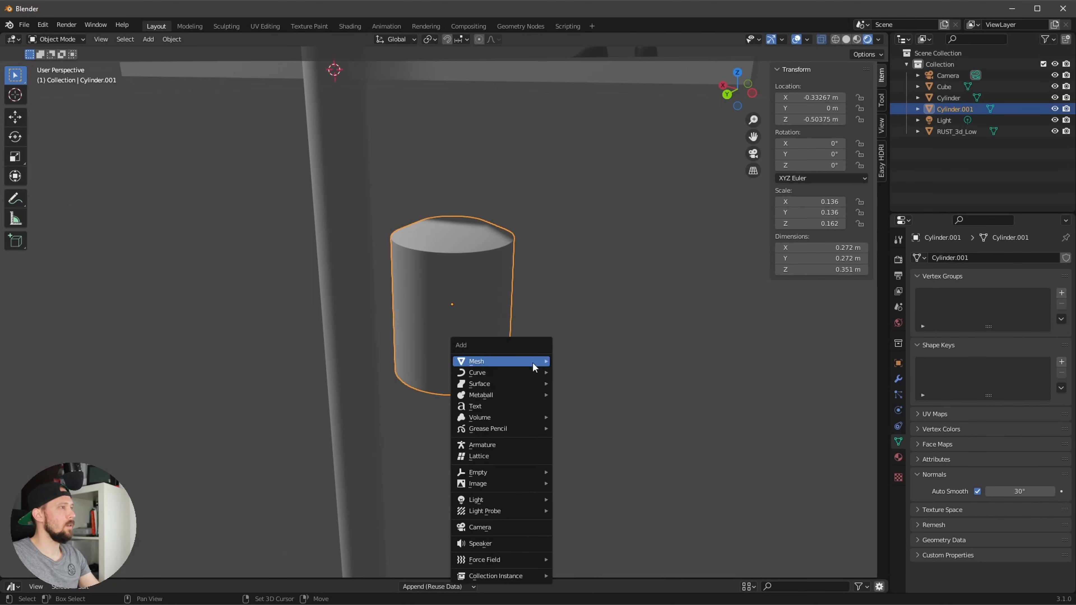
{"action": "mouse_move", "coordinate": [526, 366]}
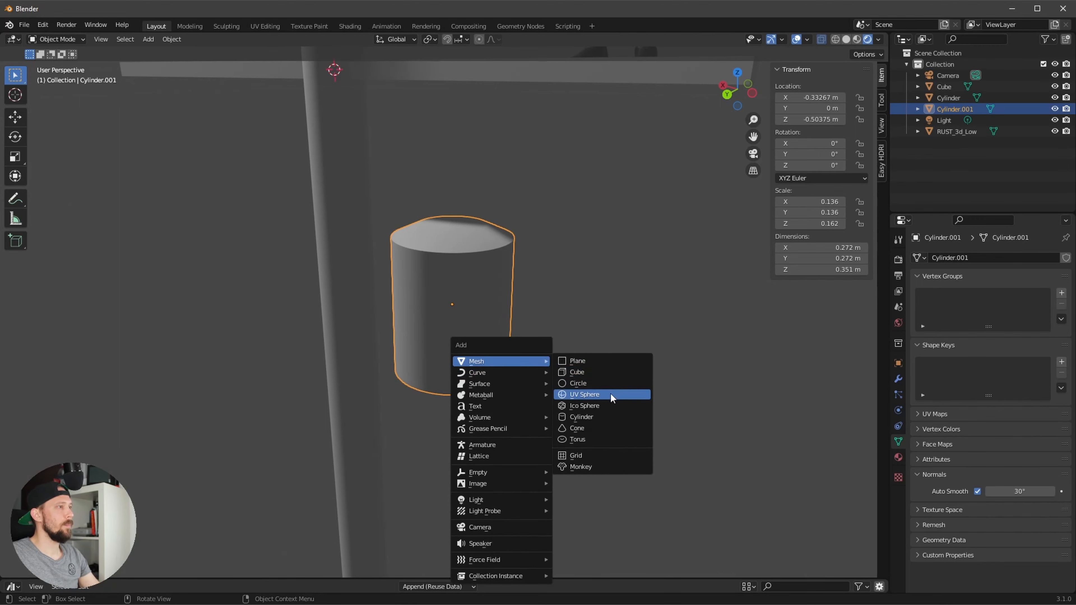
{"action": "left_click", "coordinate": [613, 417]}
{"action": "scroll", "coordinate": [591, 377], "scroll_direction": "down", "scroll_amount": 6}
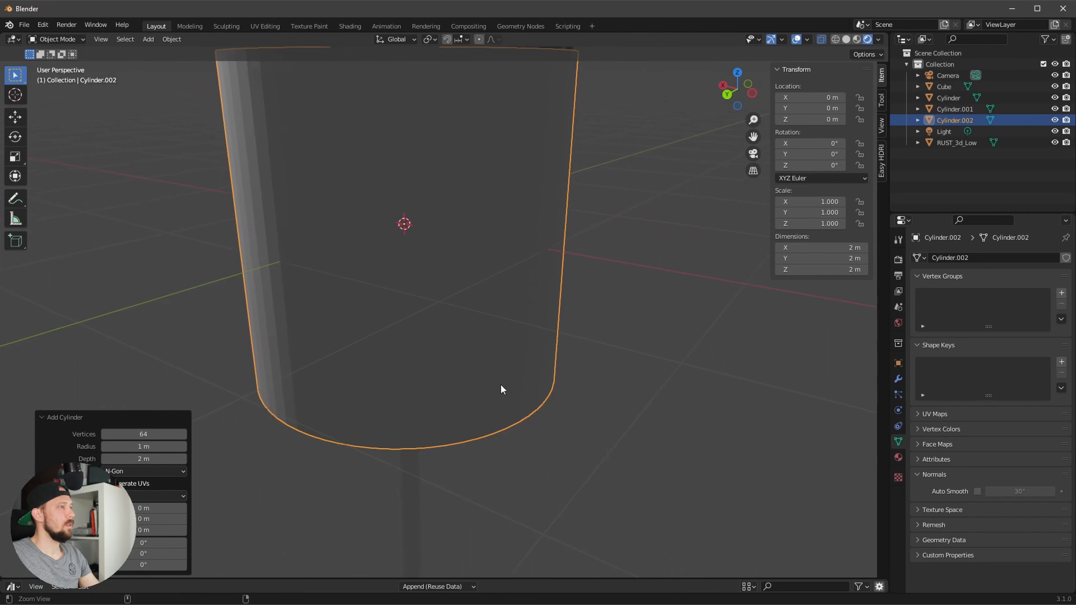
{"action": "key", "text": "s"}
{"action": "left_click", "coordinate": [417, 233]}
Step: Shade the new cylinder smooth and set the viewport to Solid shading
{"action": "right_click", "coordinate": [416, 233]}
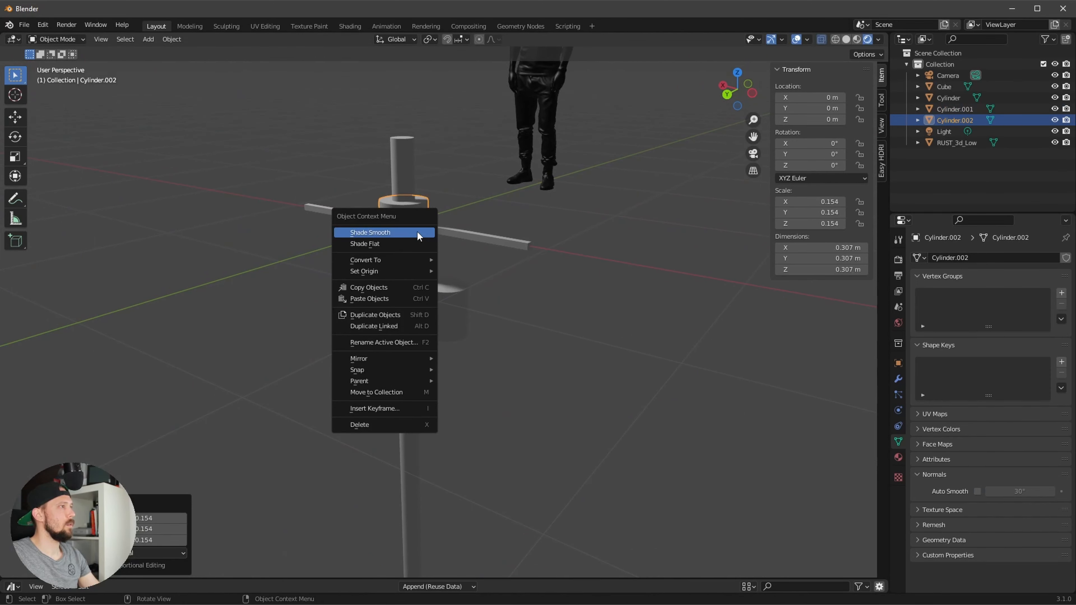
{"action": "left_click", "coordinate": [413, 237]}
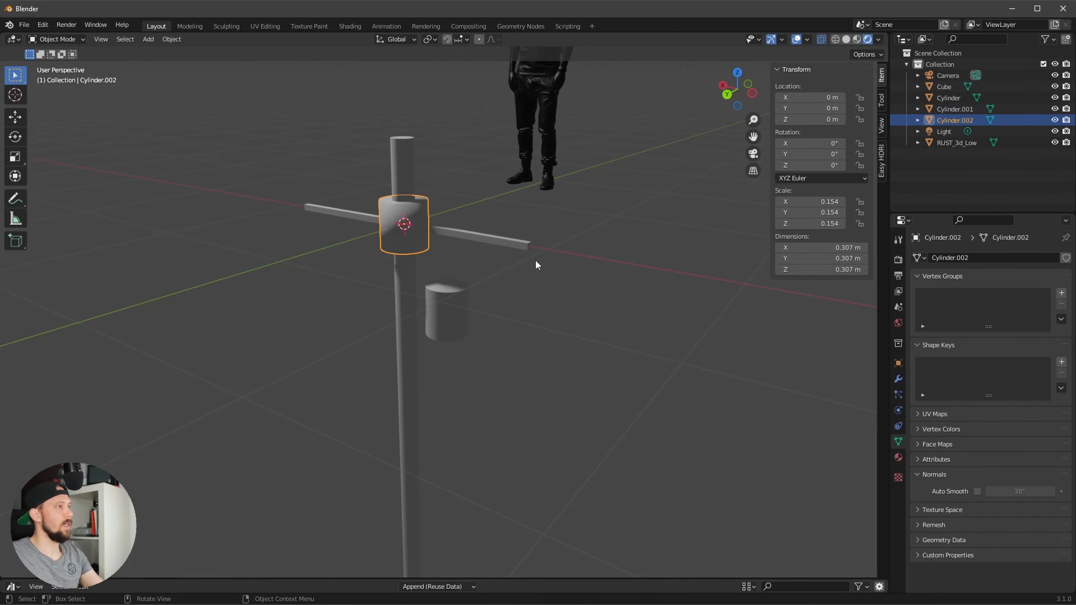
{"action": "key", "text": "z"}
{"action": "left_click", "coordinate": [566, 255]}
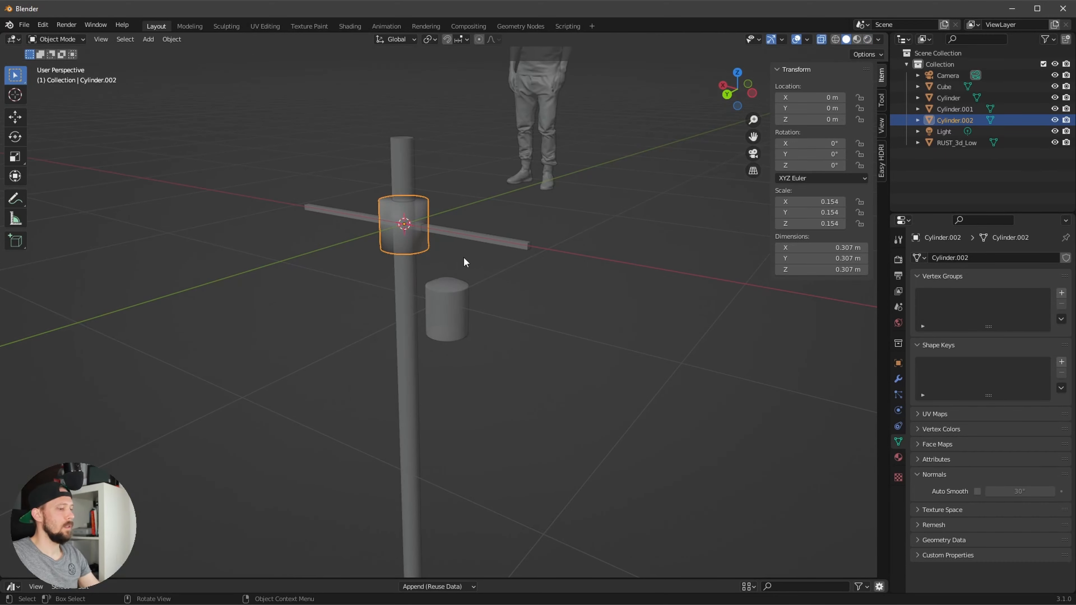
Step: Lower the new cylinder along Z to about -0.571 m and enable Auto Smooth at 30°
{"action": "key", "text": "g"}
{"action": "key", "text": "z"}
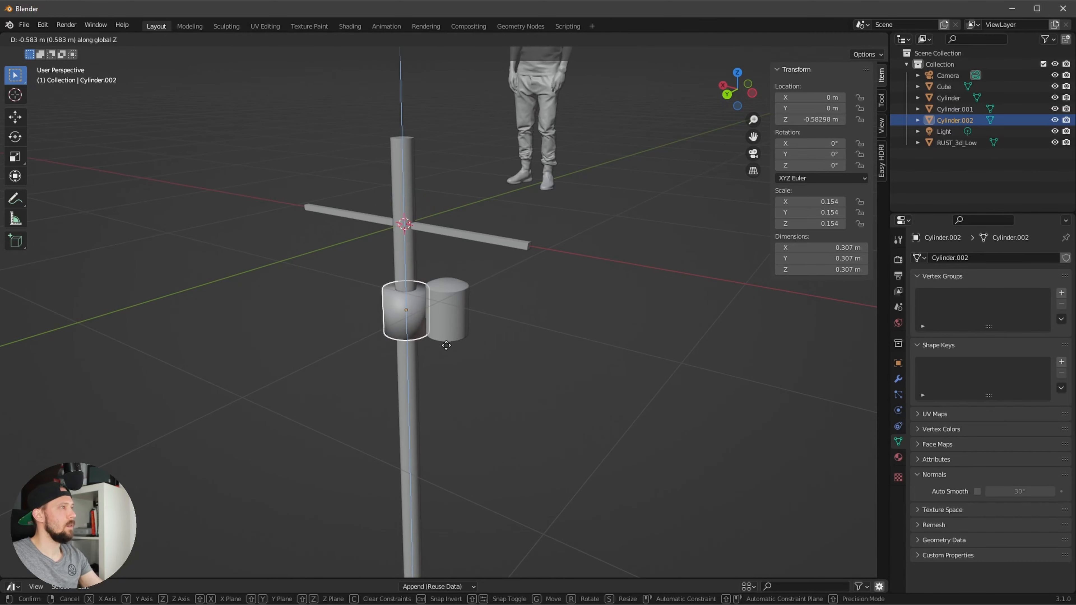
{"action": "left_click", "coordinate": [446, 344]}
{"action": "left_click", "coordinate": [977, 491]}
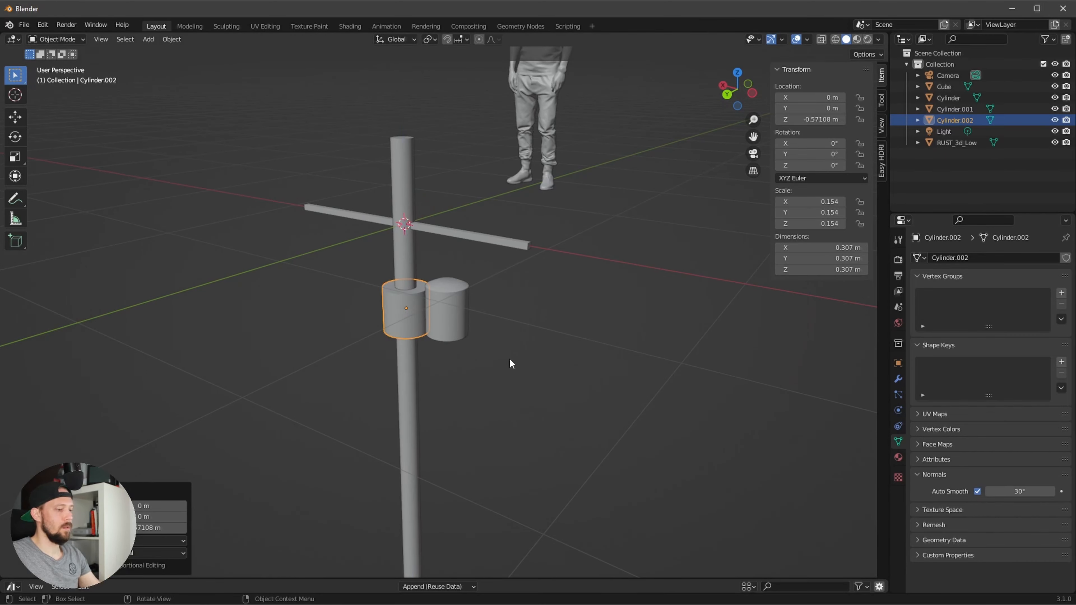
Step: Move the new cylinder over the transformer, centring it in top view at about X -0.335 m and Y 0.002 m
{"action": "key", "text": "g"}
{"action": "key", "text": "x"}
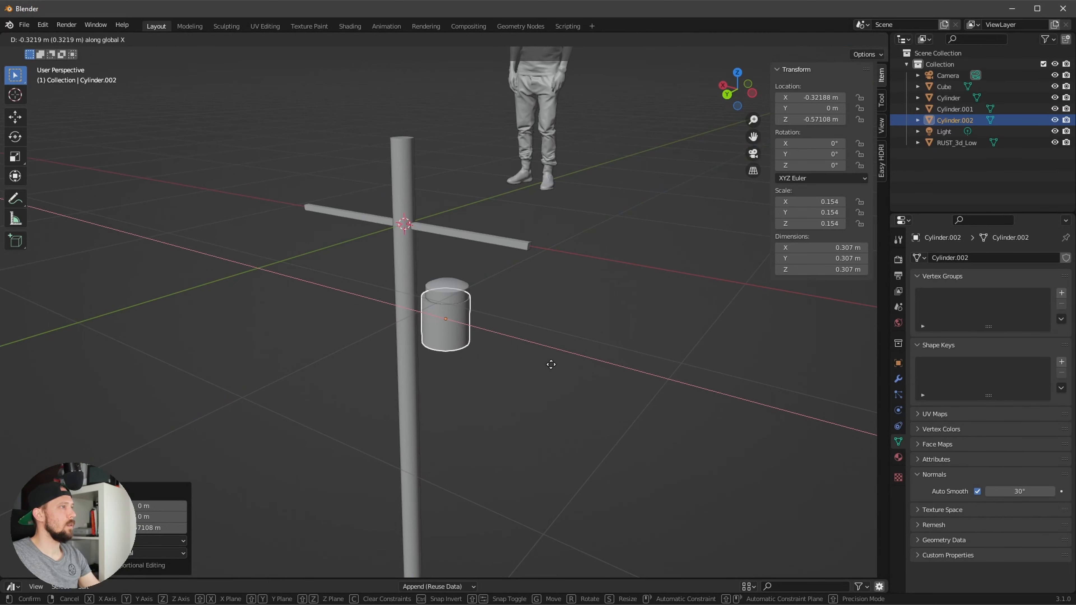
{"action": "left_click", "coordinate": [551, 365]}
{"action": "key", "text": "KP_7"}
{"action": "middle_click_drag", "start_coordinate": [462, 370], "coordinate": [601, 356], "text": "ctrl"}
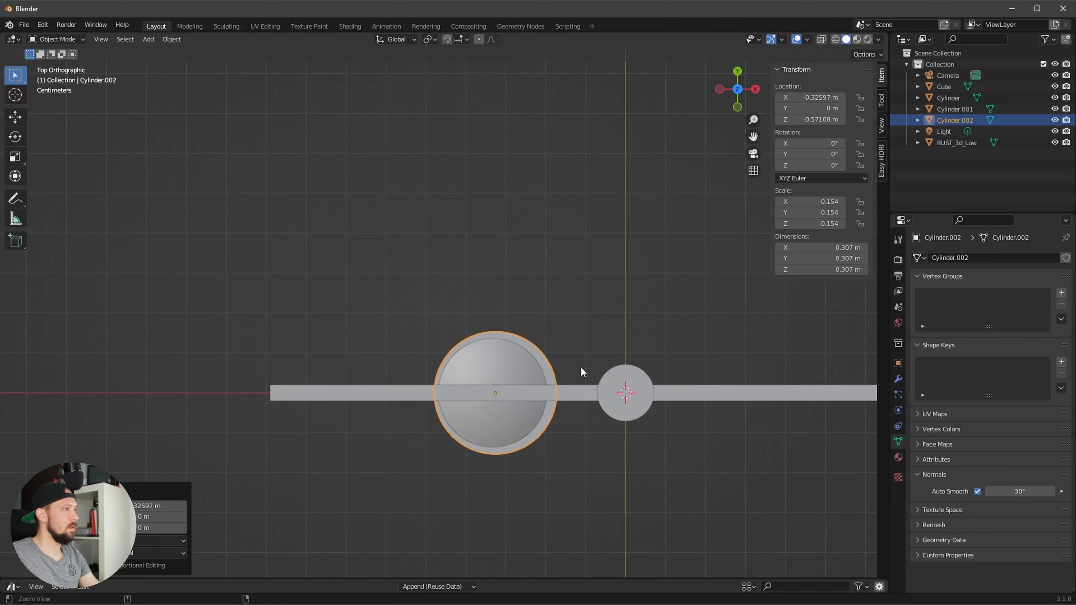
{"action": "middle_click_drag", "start_coordinate": [542, 404], "coordinate": [559, 437], "text": "ctrl"}
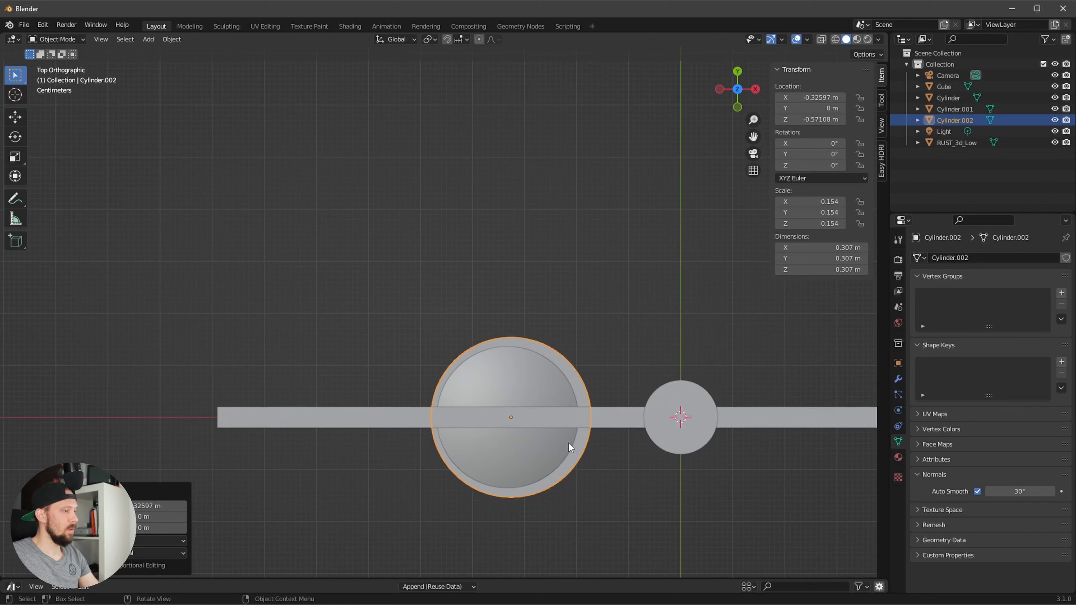
{"action": "key", "text": "g"}
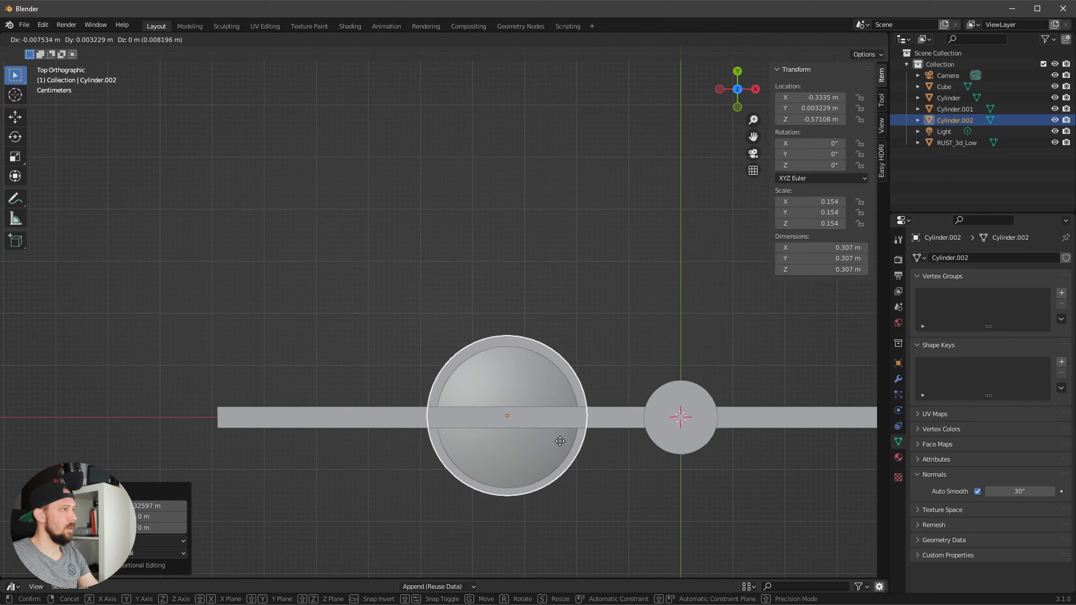
{"action": "left_click", "coordinate": [558, 442]}
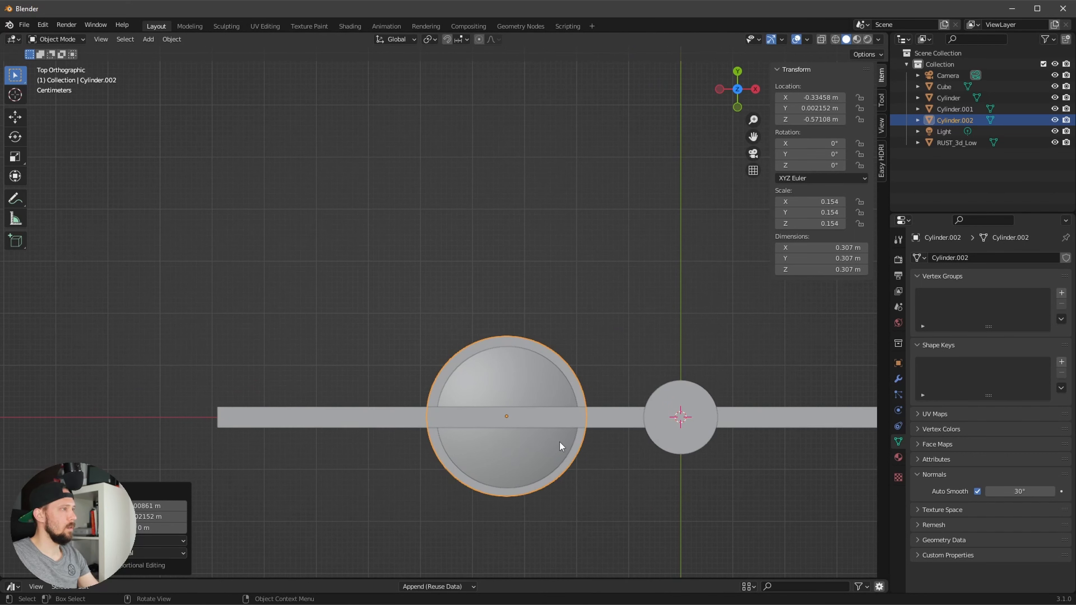
Step: Flatten the new cylinder along Z into a thin band around the transformer, about 0.03 m high
{"action": "left_click", "coordinate": [560, 443]}
{"action": "middle_click_drag", "start_coordinate": [560, 443], "coordinate": [663, 359]}
{"action": "key", "text": "z"}
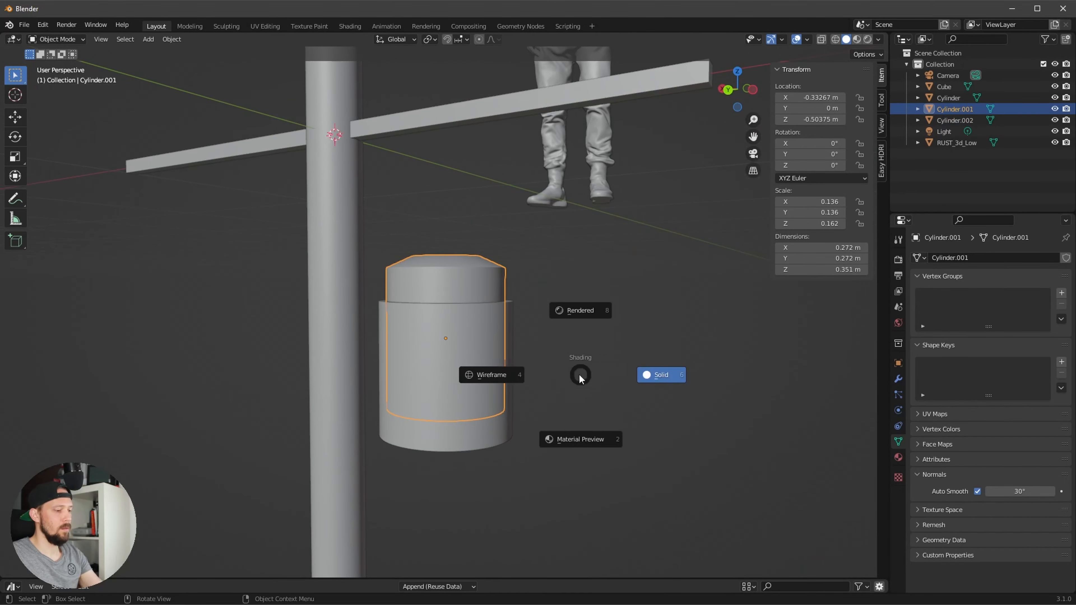
{"action": "left_click", "coordinate": [470, 356]}
{"action": "key", "text": "s"}
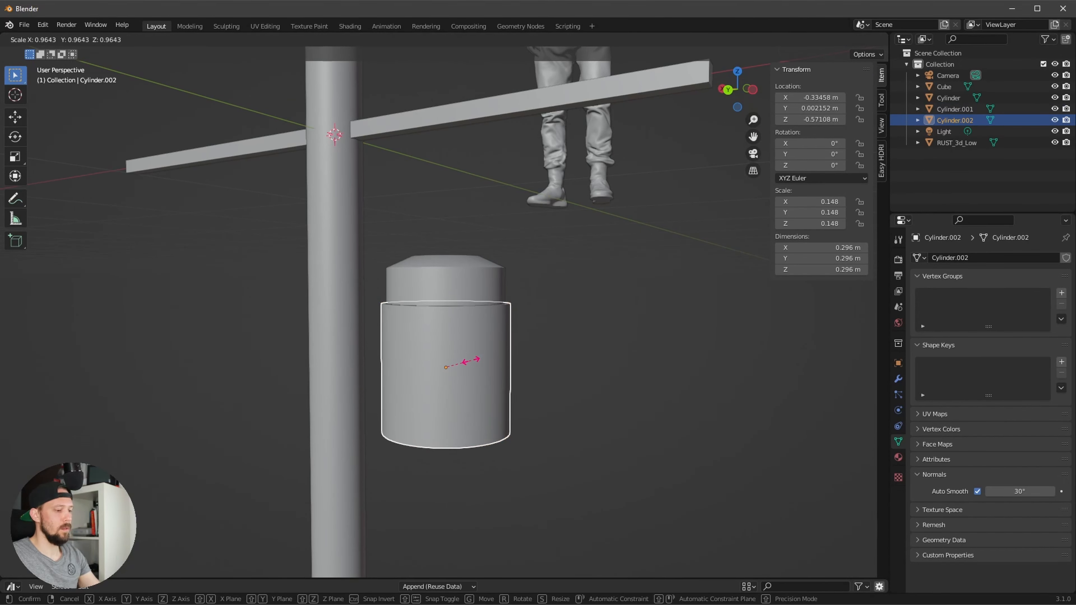
{"action": "key", "text": "z"}
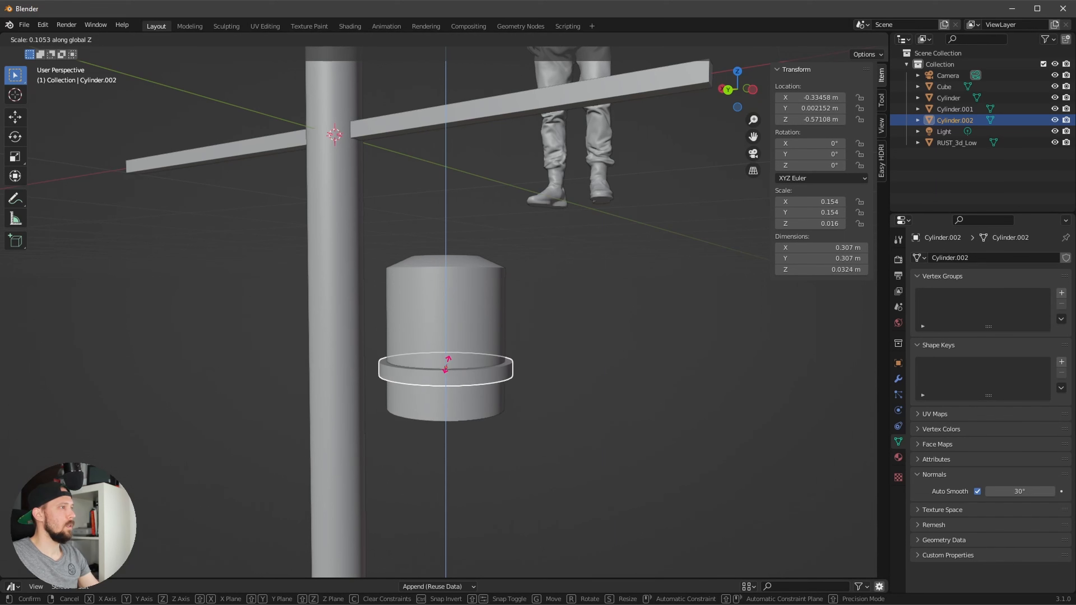
{"action": "left_click", "coordinate": [450, 367]}
Step: Raise the band along Z to about -0.447 m and scale it to about 0.282 m across
{"action": "key", "text": "g"}
{"action": "key", "text": "z"}
{"action": "left_click", "coordinate": [449, 331]}
{"action": "middle_click_drag", "start_coordinate": [450, 331], "coordinate": [508, 339]}
{"action": "key", "text": "s"}
{"action": "left_click", "coordinate": [499, 337]}
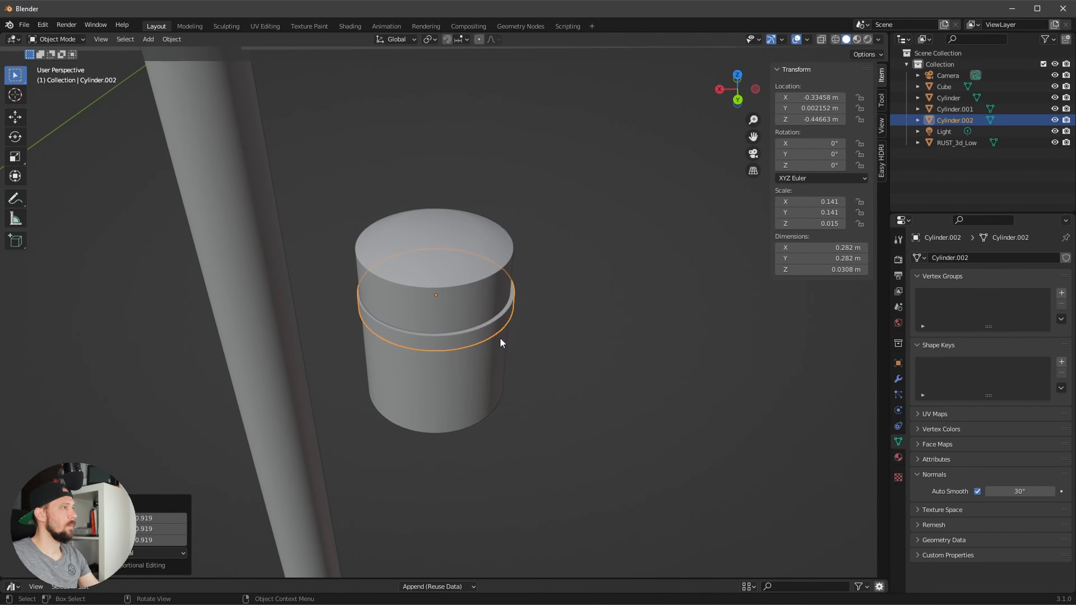
Step: Shift the band along X to about -0.33 m so it fits evenly around the transformer
{"action": "key", "text": "g"}
{"action": "key", "text": "y"}
{"action": "key", "text": "x"}
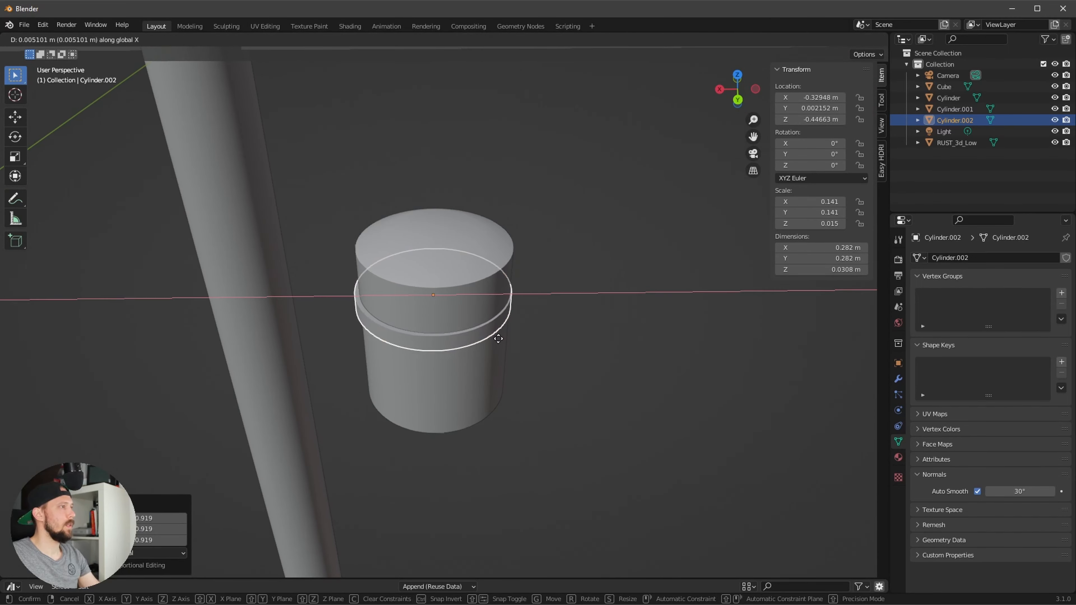
{"action": "left_click", "coordinate": [498, 338]}
Step: In Edit Mode with X-ray on, select the three adjacent side faces of the band that face the pole
{"action": "middle_click_drag", "start_coordinate": [498, 338], "coordinate": [265, 316]}
{"action": "key", "text": "Tab"}
{"action": "left_click_drag", "start_coordinate": [265, 316], "coordinate": [309, 377], "text": "alt"}
{"action": "key", "text": "KP_7"}
{"action": "left_click_drag", "start_coordinate": [564, 406], "coordinate": [614, 318], "text": "ctrl+alt"}
{"action": "key", "text": "alt+z"}
{"action": "left_click_drag", "start_coordinate": [418, 452], "coordinate": [530, 326], "text": "alt+shift"}
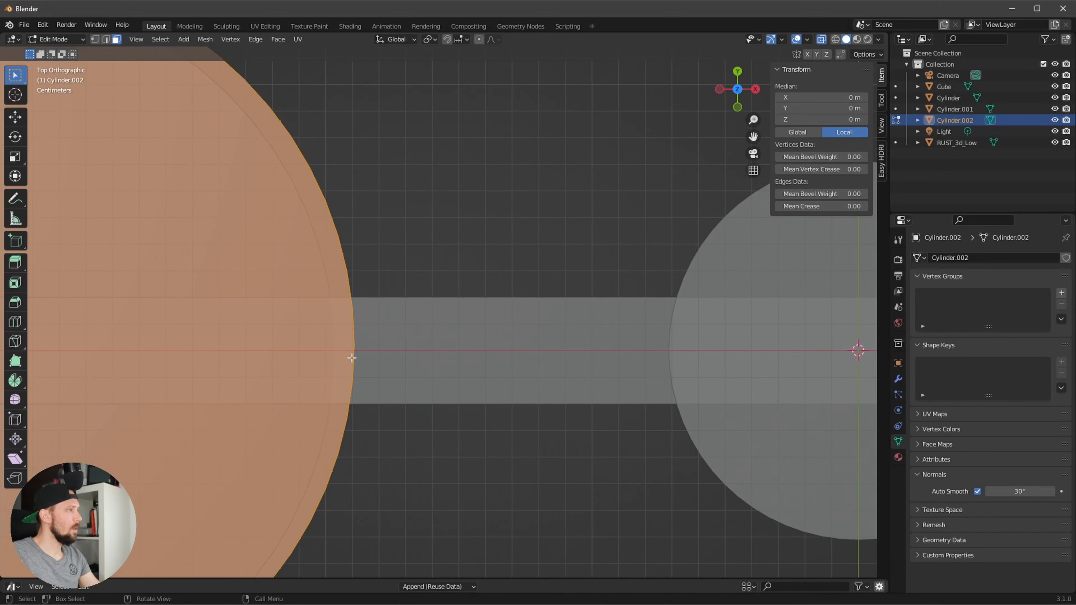
{"action": "left_click_drag", "start_coordinate": [348, 398], "coordinate": [346, 398]}
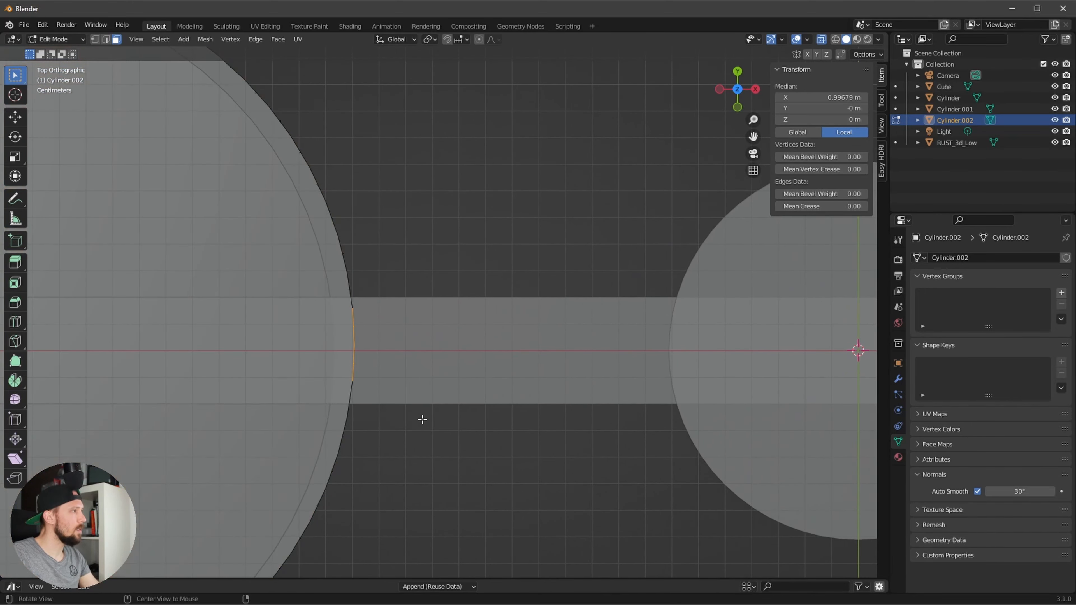
{"action": "left_click_drag", "start_coordinate": [422, 420], "coordinate": [380, 530], "text": "alt"}
{"action": "left_click", "coordinate": [342, 473], "text": "shift"}
{"action": "left_click_drag", "start_coordinate": [458, 469], "coordinate": [501, 434], "text": "alt"}
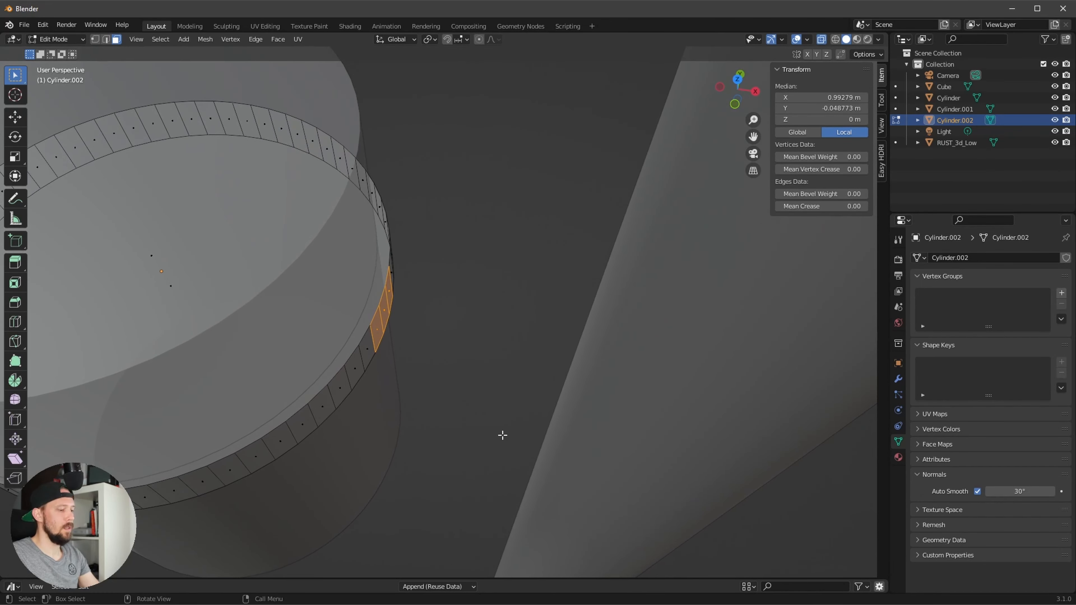
Step: Extrude the selected band faces toward the pole to form a bracket arm
{"action": "key", "text": "e"}
{"action": "left_click", "coordinate": [716, 440]}
{"action": "left_click_drag", "start_coordinate": [715, 439], "coordinate": [557, 480], "text": "alt"}
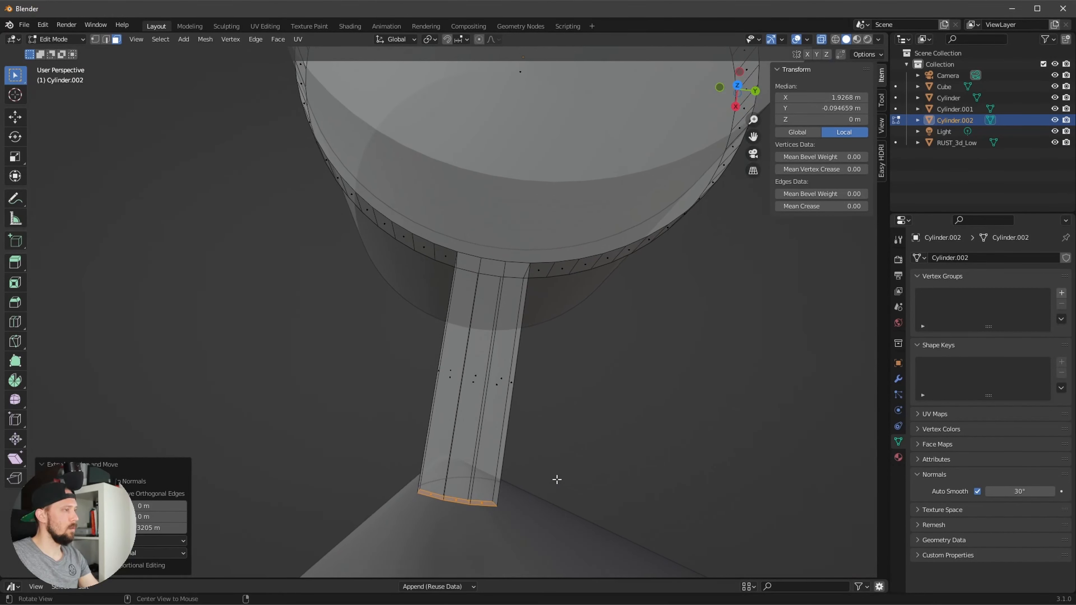
Step: Straighten the bracket arm in top view by moving its end further into the pole, then return to Object Mode without X-ray
{"action": "key", "text": "KP_7"}
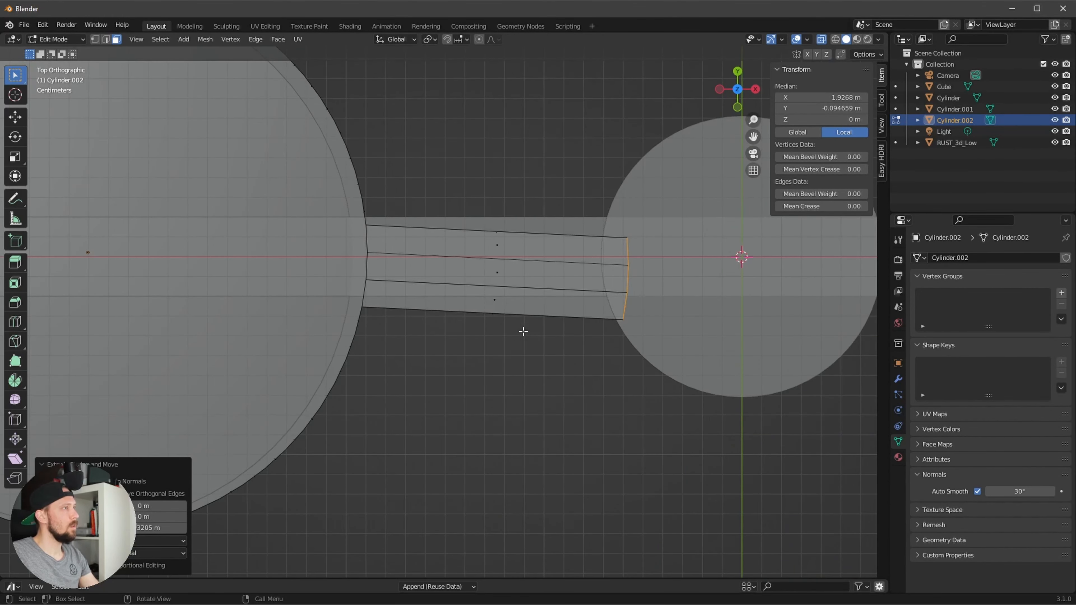
{"action": "key", "text": "g"}
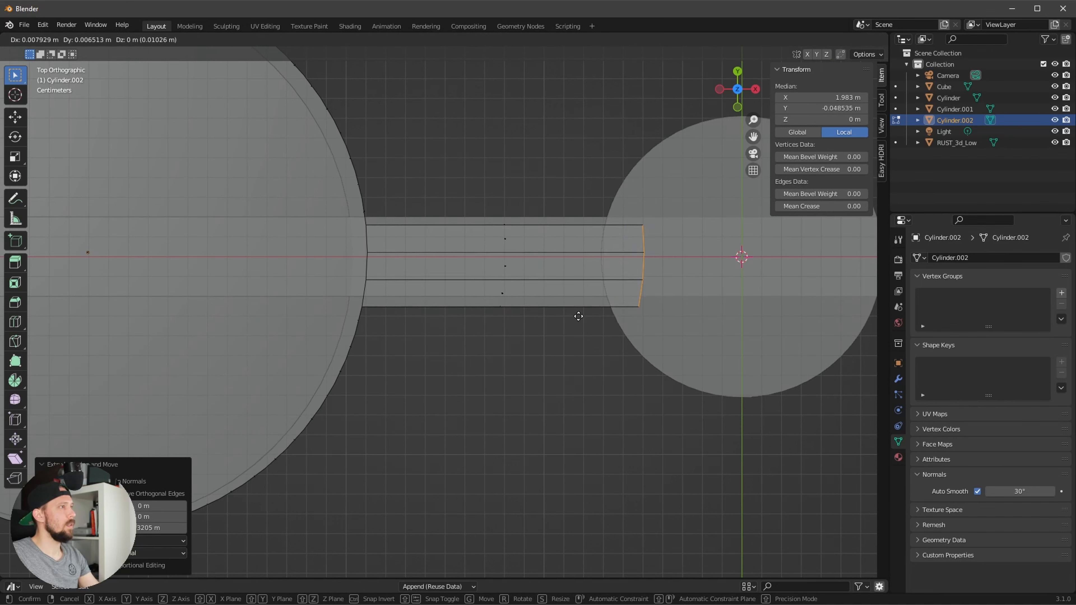
{"action": "left_click", "coordinate": [579, 316]}
{"action": "key", "text": "Tab"}
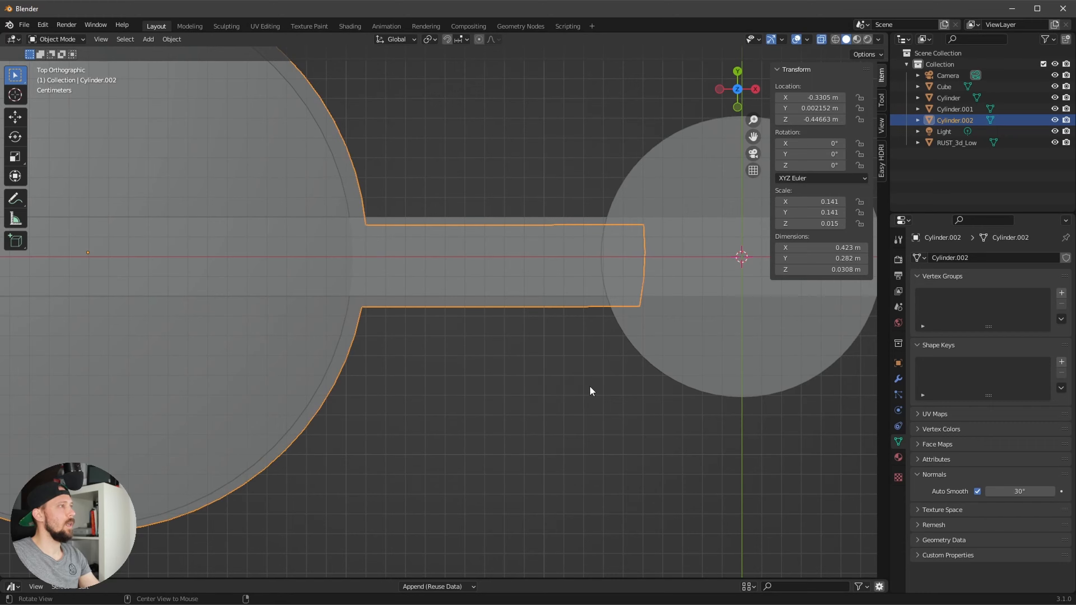
{"action": "mouse_move", "coordinate": [588, 389]}
{"action": "left_mouse_down", "text": "alt"}
{"action": "mouse_move", "coordinate": [577, 379]}
{"action": "mouse_move", "coordinate": [483, 438]}
{"action": "mouse_move", "coordinate": [527, 383]}
{"action": "mouse_move", "coordinate": [502, 456]}
{"action": "mouse_move", "coordinate": [538, 380]}
{"action": "mouse_move", "coordinate": [553, 403]}
{"action": "mouse_move", "coordinate": [538, 412]}
{"action": "mouse_move", "coordinate": [427, 434]}
{"action": "left_mouse_up", "text": "alt"}
{"action": "key", "text": "alt+z"}
{"action": "left_click_drag", "start_coordinate": [501, 415], "coordinate": [571, 434], "text": "alt"}
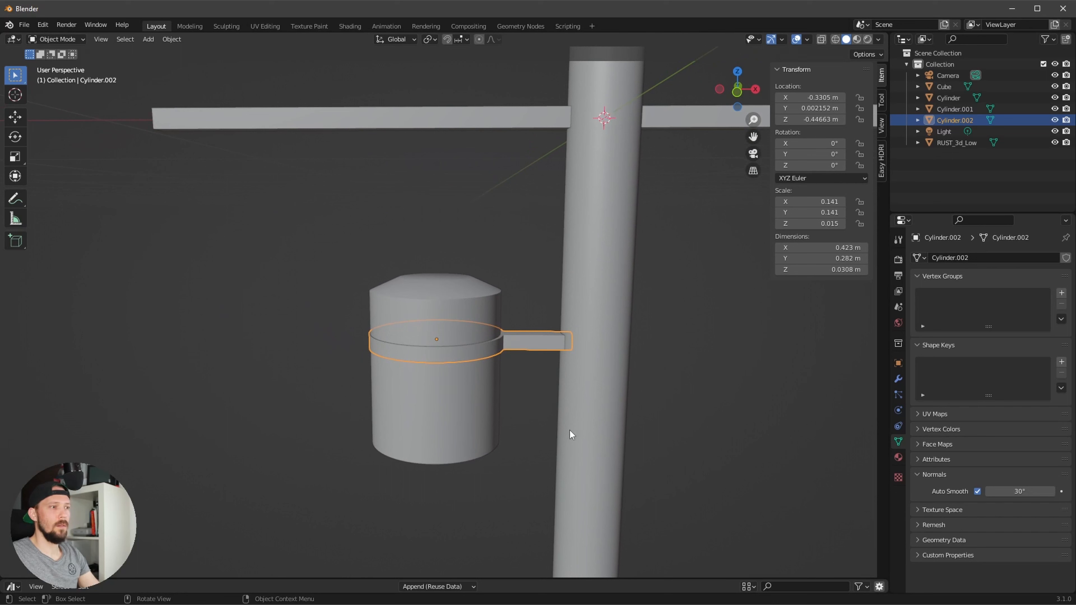
Step: In Edit Mode, select all vertices of the band's ring through X-ray, leaving out the arm's end at the pole
{"action": "middle_click_drag", "start_coordinate": [507, 439], "coordinate": [538, 456]}
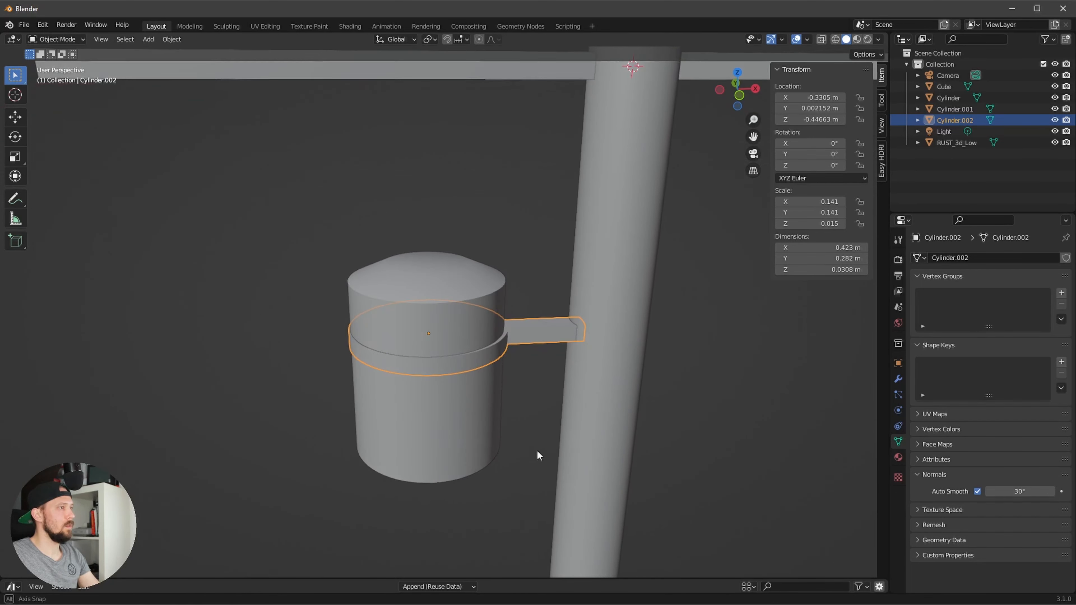
{"action": "key", "text": "alt+z"}
{"action": "key", "text": "alt+z"}
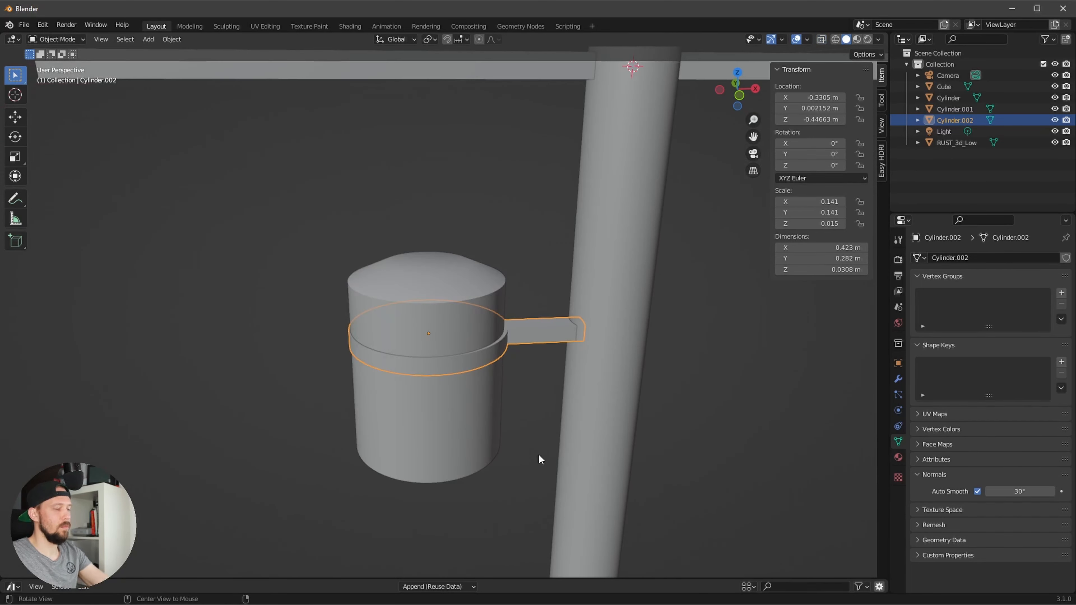
{"action": "key", "text": "Tab"}
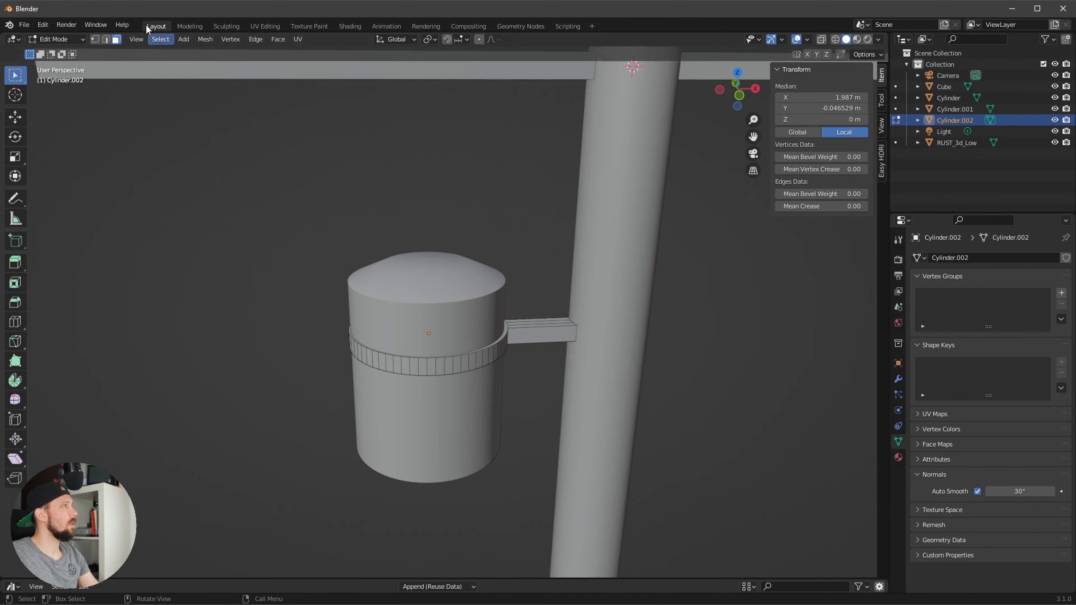
{"action": "left_click_drag", "start_coordinate": [537, 395], "coordinate": [528, 410], "text": "alt"}
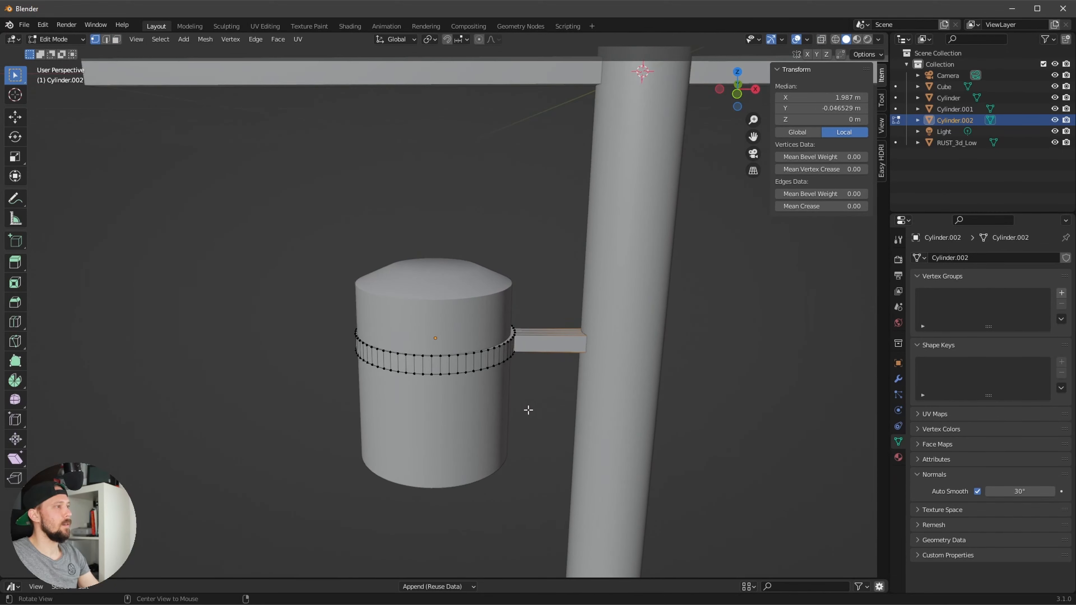
{"action": "left_click_drag", "start_coordinate": [304, 223], "coordinate": [456, 420]}
{"action": "key", "text": "alt+z"}
{"action": "left_click_drag", "start_coordinate": [255, 179], "coordinate": [520, 432]}
Step: Move the ring along X toward the pole, shortening the bracket to about 0.329 m overall, and return to Object Mode
{"action": "key", "text": "g"}
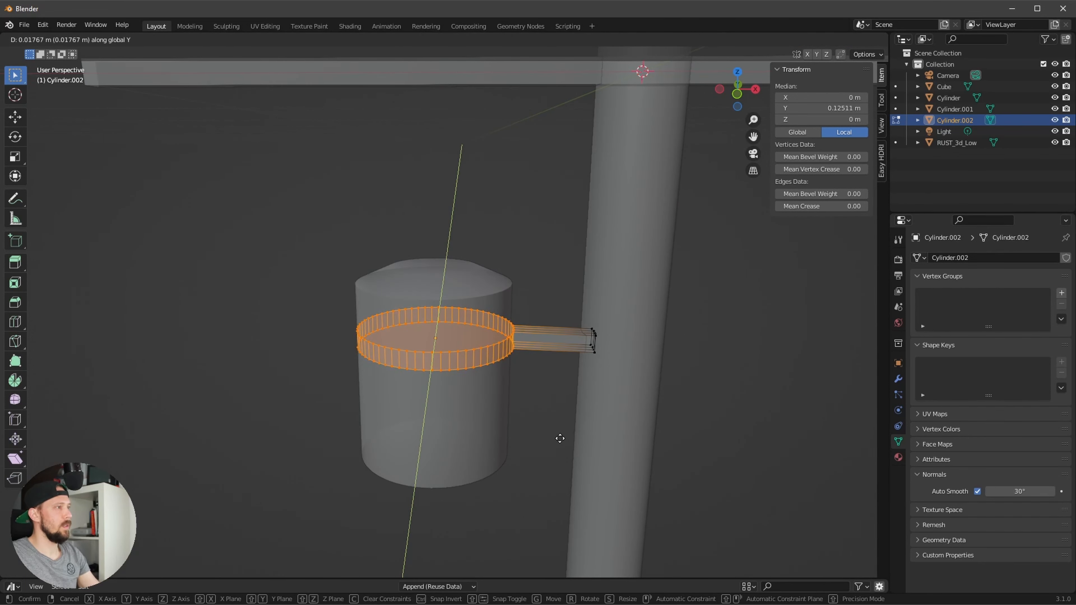
{"action": "key", "text": "x"}
{"action": "left_click", "coordinate": [605, 438]}
{"action": "left_click_drag", "start_coordinate": [605, 438], "coordinate": [597, 436], "text": "alt"}
{"action": "key", "text": "alt+z"}
{"action": "key", "text": "Tab"}
{"action": "middle_click_drag", "start_coordinate": [609, 438], "coordinate": [555, 450]}
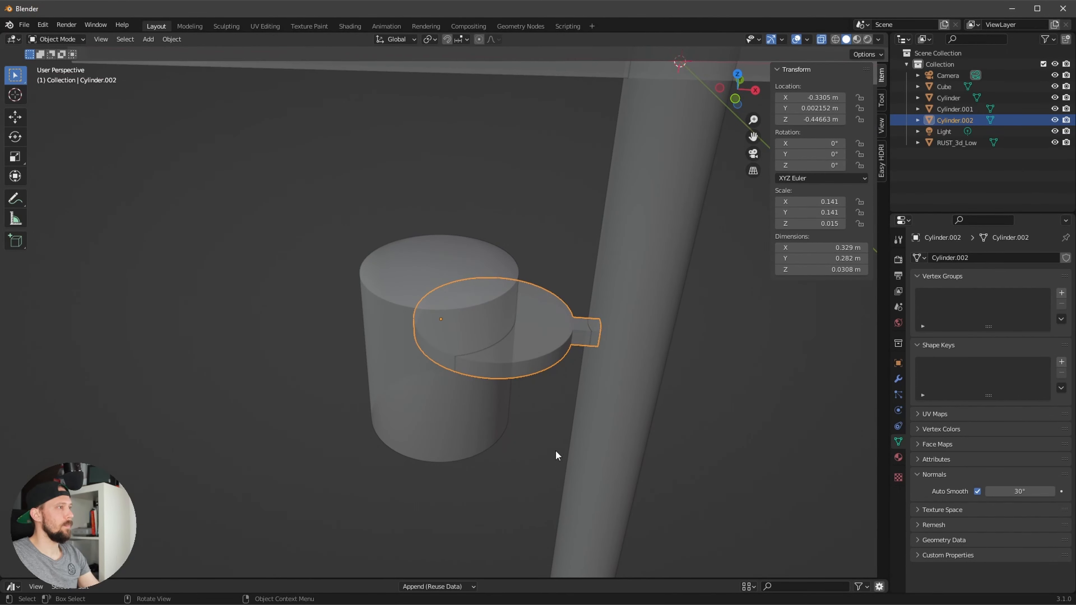
Step: Move the transformer cylinder along X toward the pole until it sits centred inside the band
{"action": "left_click", "coordinate": [434, 384]}
{"action": "key", "text": "g"}
{"action": "key", "text": "x"}
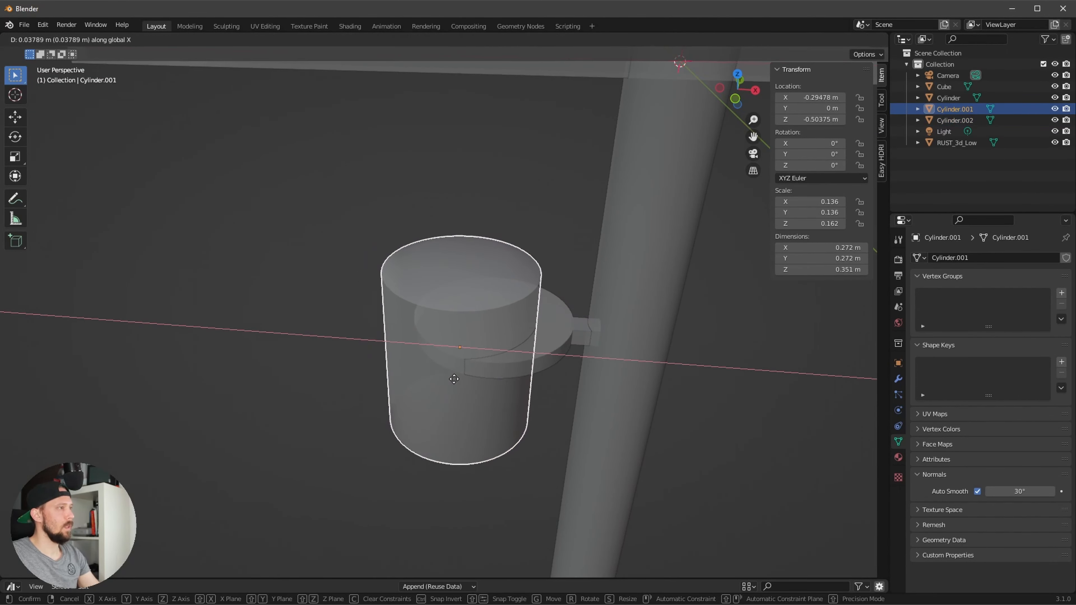
{"action": "left_click", "coordinate": [487, 377]}
Step: Duplicate the bracket band and move the copy down along Z by about 0.15 m to the transformer's lower part
{"action": "middle_click_drag", "start_coordinate": [534, 418], "coordinate": [591, 410]}
{"action": "left_click", "coordinate": [575, 284]}
{"action": "key", "text": "shift+d"}
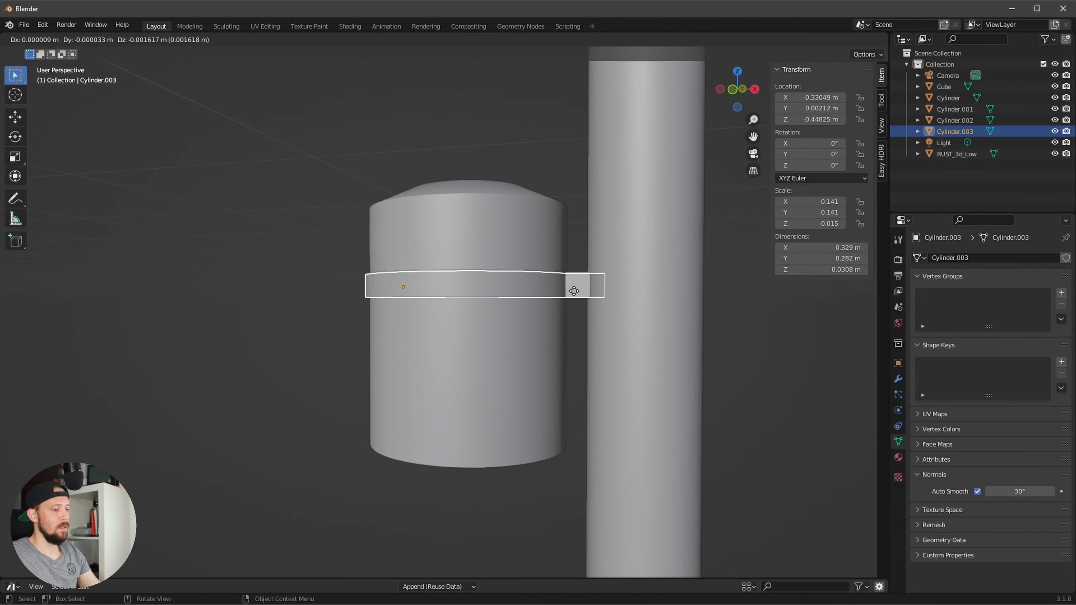
{"action": "key", "text": "z"}
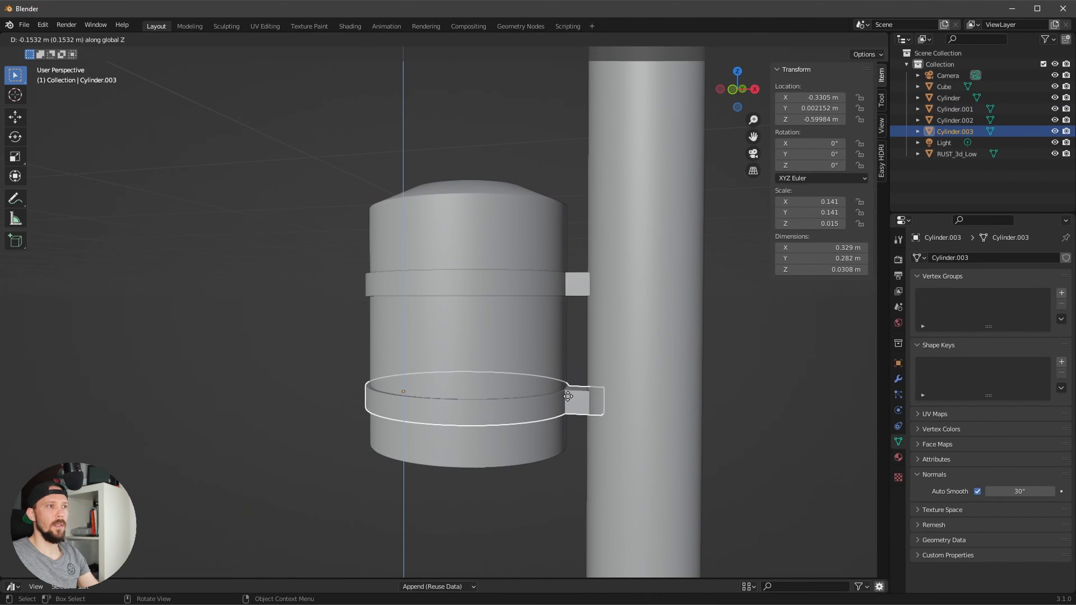
{"action": "left_click", "coordinate": [570, 396]}
Step: Raise the upper bracket band along Z until it sits just below the transformer's sloped lid
{"action": "middle_click_drag", "start_coordinate": [569, 396], "coordinate": [502, 336]}
{"action": "left_click", "coordinate": [507, 324]}
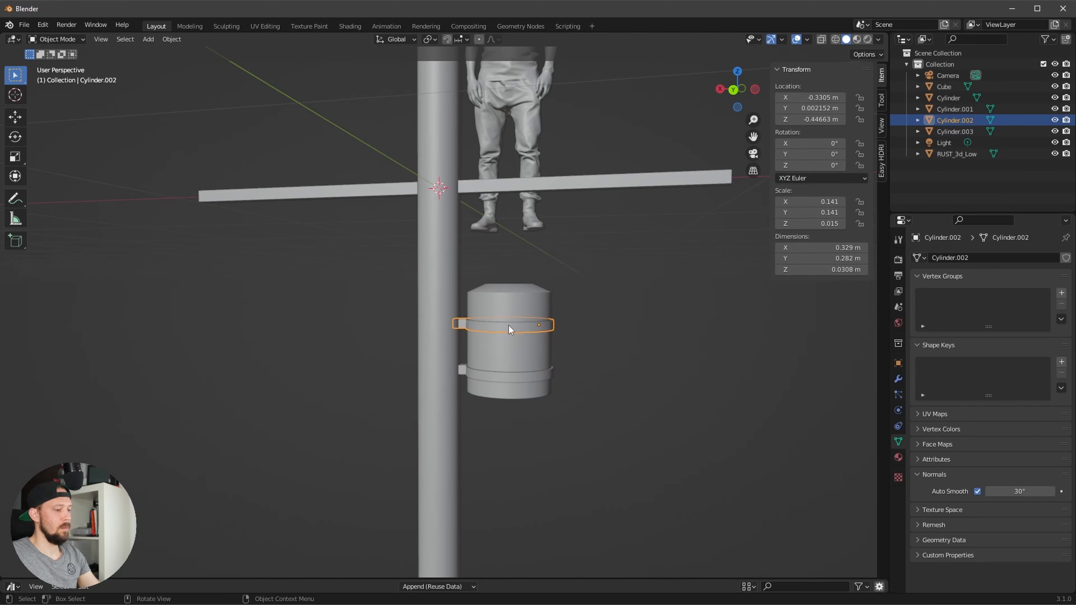
{"action": "key", "text": "g"}
{"action": "key", "text": "z"}
{"action": "left_click", "coordinate": [505, 310]}
Step: Lengthen the transformer downward in Edit Mode by moving its bottom vertices along Z, making it about 0.439 m tall
{"action": "left_click", "coordinate": [514, 338]}
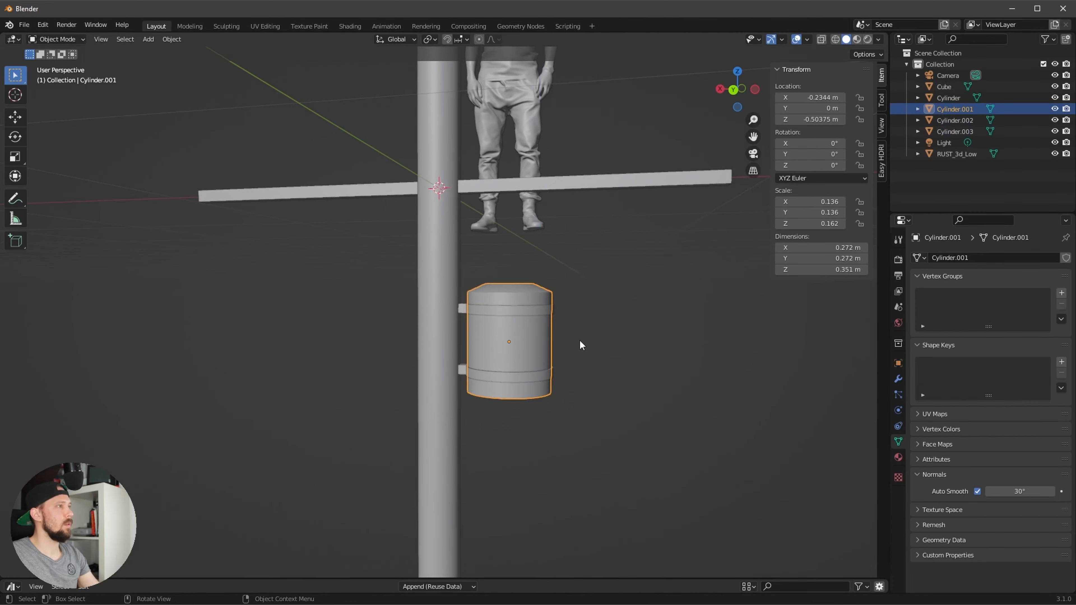
{"action": "left_click_drag", "start_coordinate": [579, 340], "coordinate": [530, 332], "text": "alt"}
{"action": "scroll", "coordinate": [618, 369], "scroll_direction": "down", "scroll_amount": 2}
{"action": "key", "text": "Tab"}
{"action": "key", "text": "alt+z"}
{"action": "key", "text": "g"}
{"action": "key", "text": "z"}
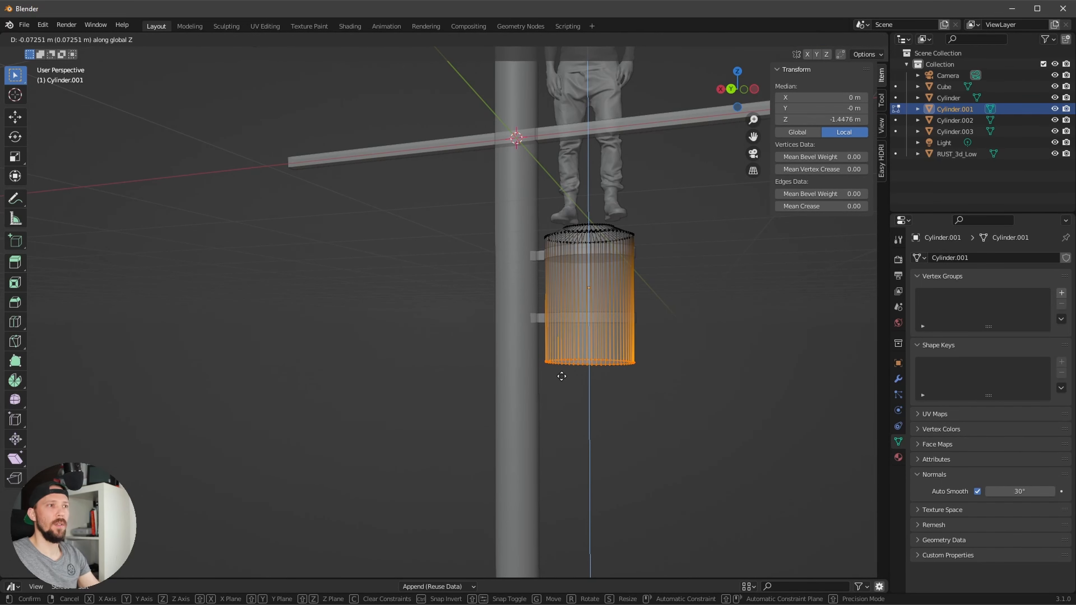
{"action": "left_click", "coordinate": [562, 384]}
{"action": "key", "text": "Tab"}
{"action": "key", "text": "alt+z"}
Step: Lower the bottom bracket band along Z to about -0.694 m, close to the transformer's new base, and turn off X-ray
{"action": "left_click_drag", "start_coordinate": [631, 386], "coordinate": [538, 316], "text": "alt"}
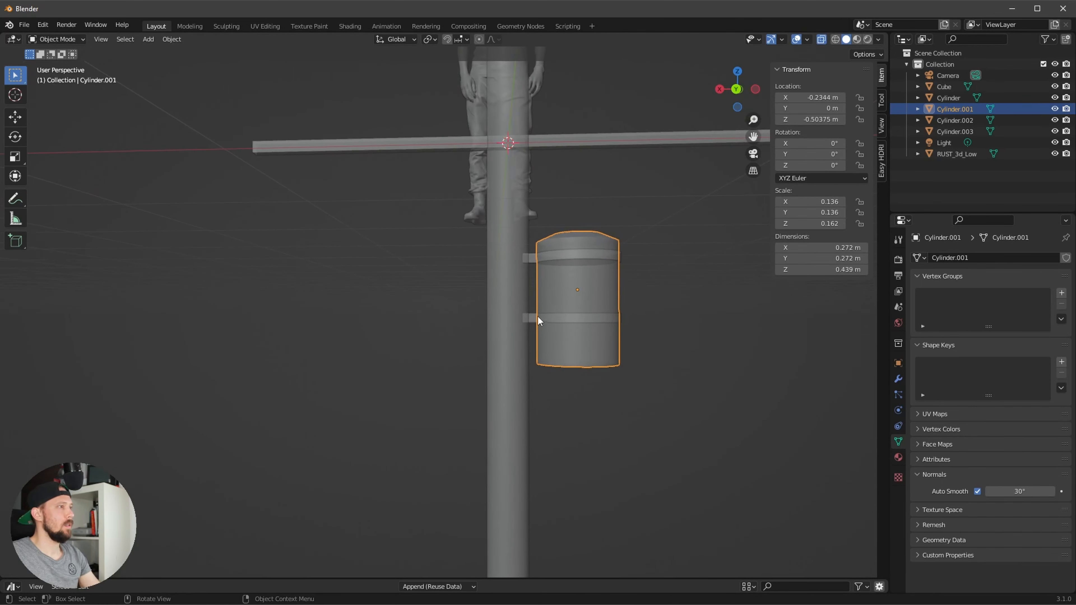
{"action": "left_click", "coordinate": [532, 318]}
{"action": "key", "text": "g"}
{"action": "key", "text": "z"}
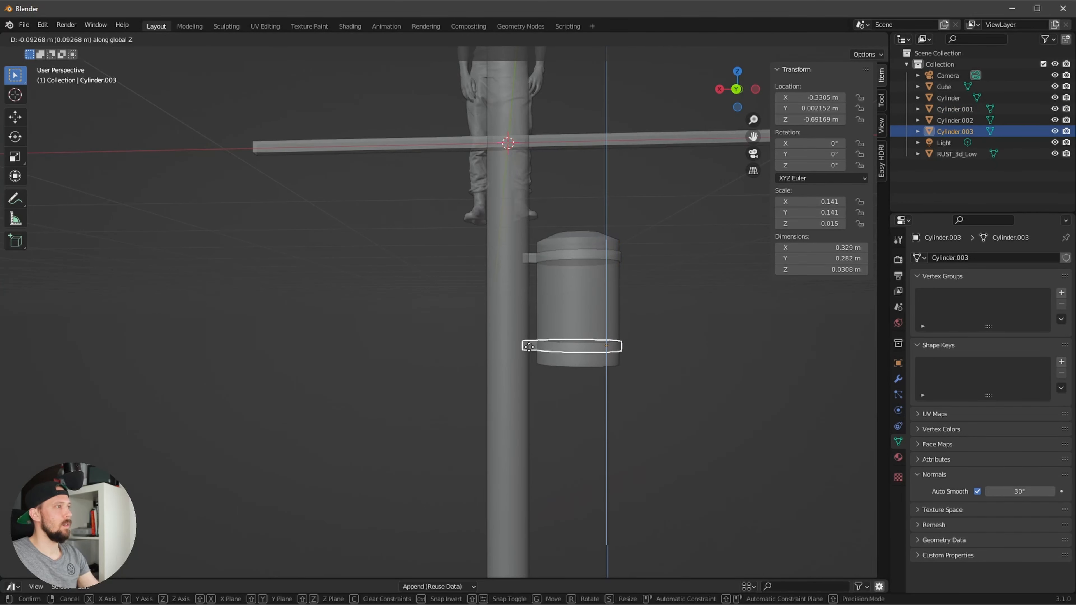
{"action": "left_click", "coordinate": [533, 353]}
{"action": "key", "text": "alt+z"}
{"action": "left_click_drag", "start_coordinate": [671, 365], "coordinate": [645, 371], "text": "alt"}
{"action": "scroll", "coordinate": [614, 385], "scroll_direction": "down", "scroll_amount": 3}
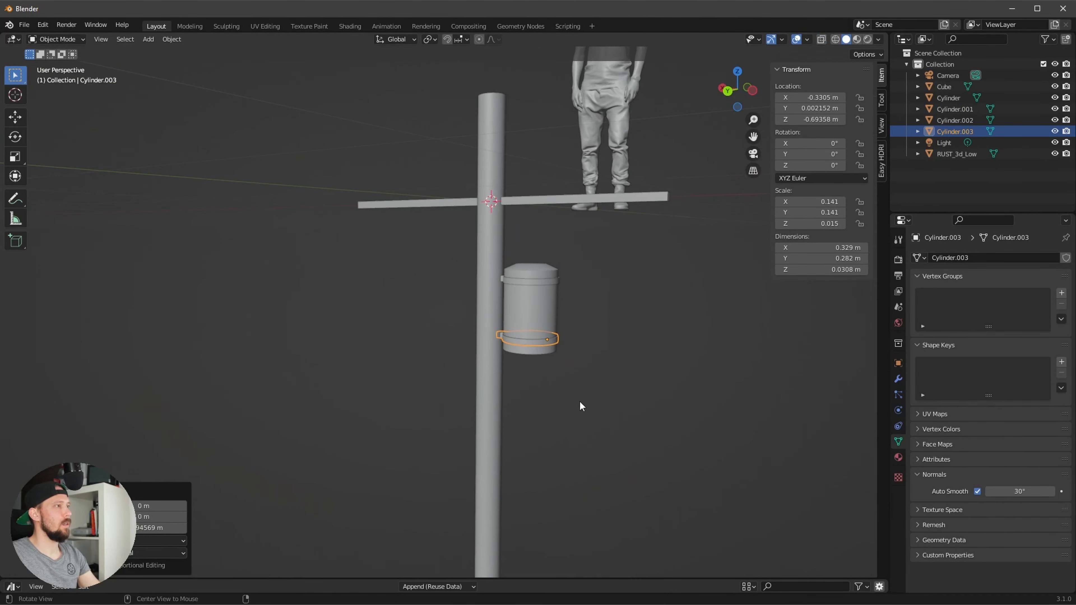
Step: Bring the moon reference image into view to compare its transformers with the model, and put it away again
{"action": "left_click_drag", "start_coordinate": [579, 402], "coordinate": [638, 369], "text": "alt"}
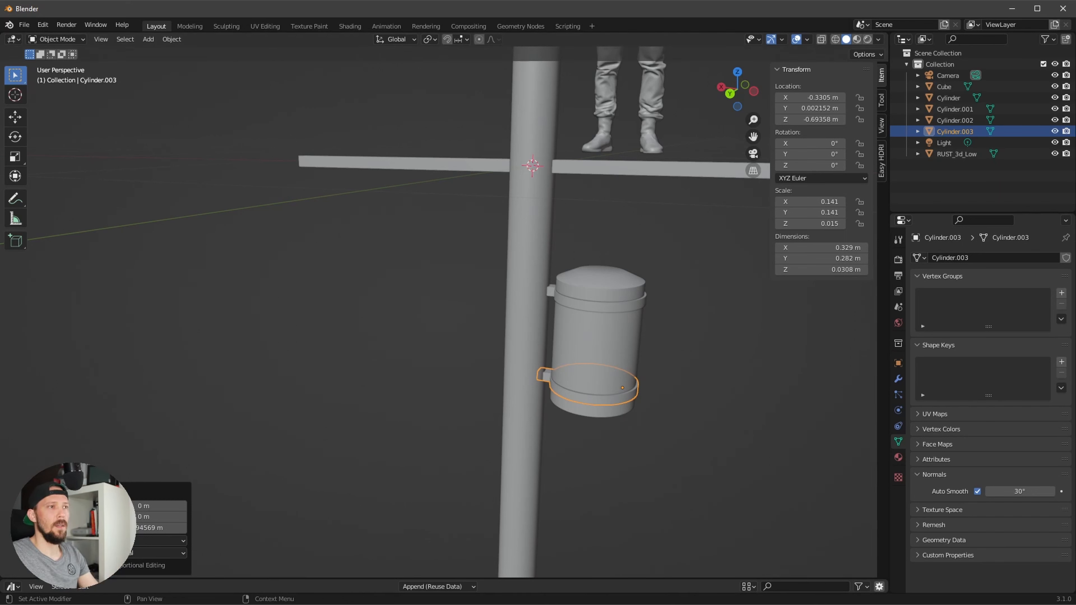
{"action": "left_click_drag", "start_coordinate": [1022, 308], "coordinate": [839, 306]}
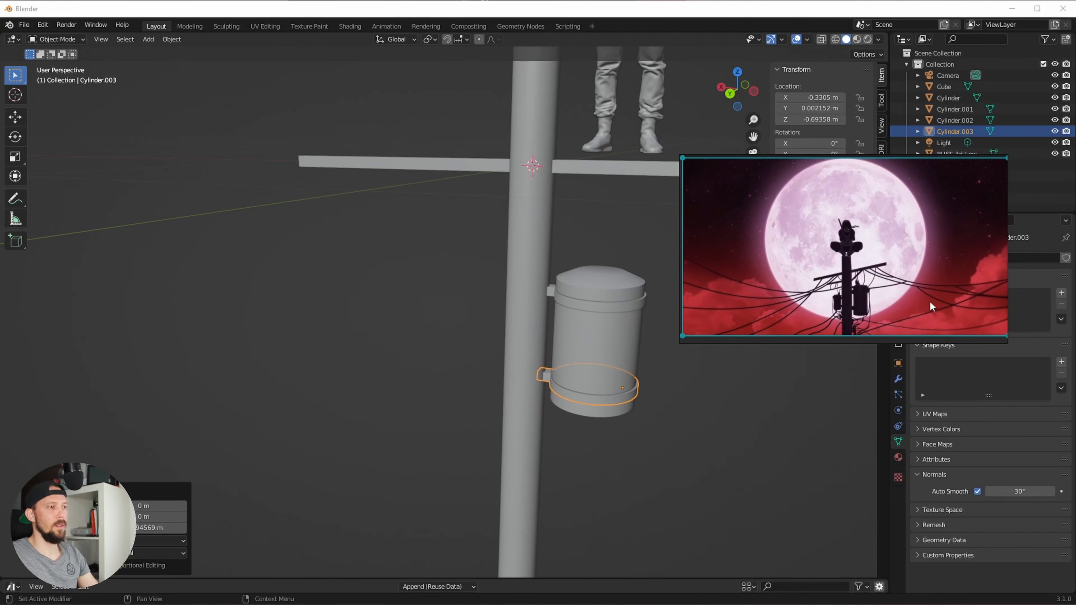
{"action": "left_click_drag", "start_coordinate": [884, 300], "coordinate": [1075, 297]}
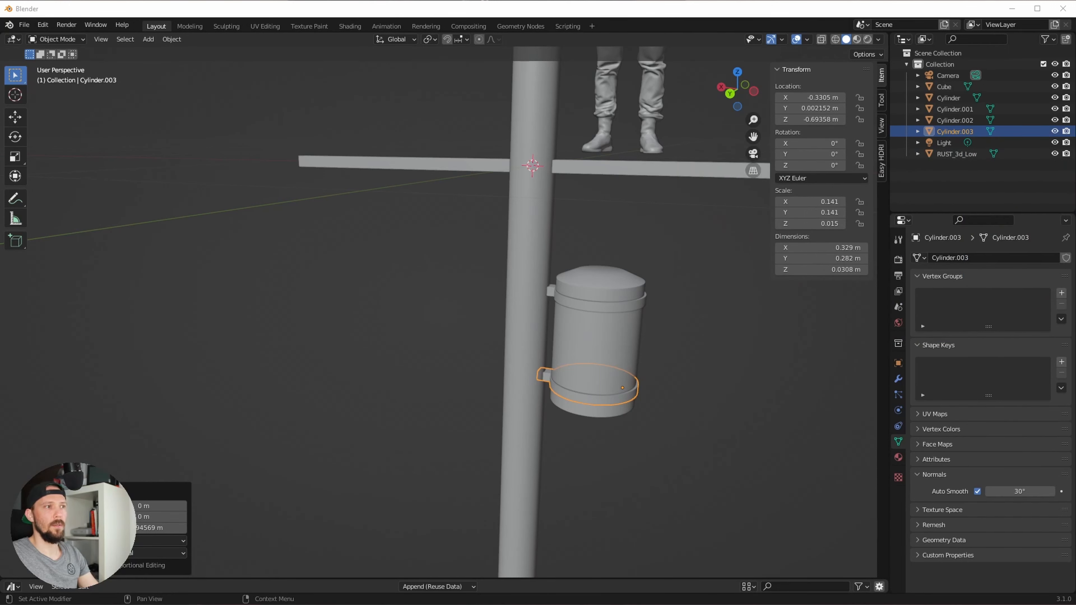
Step: Select the transformer with both bracket bands and move them to a new collection named _electronicThing
{"action": "left_click", "coordinate": [747, 351]}
{"action": "left_click_drag", "start_coordinate": [708, 252], "coordinate": [592, 443]}
{"action": "key", "text": "m"}
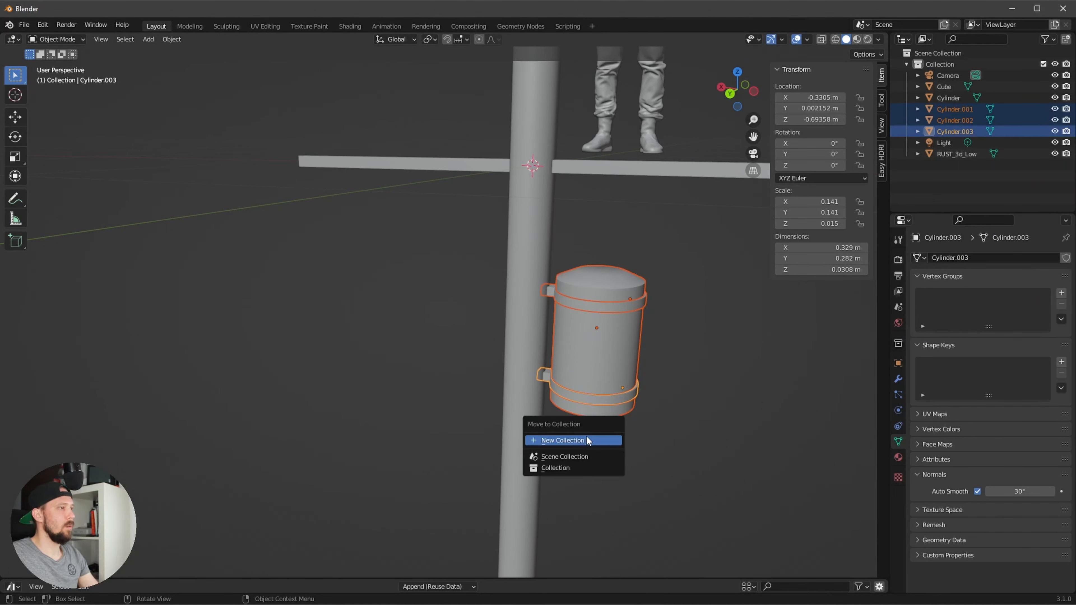
{"action": "left_click", "coordinate": [602, 439]}
{"action": "type", "text": "electro"}
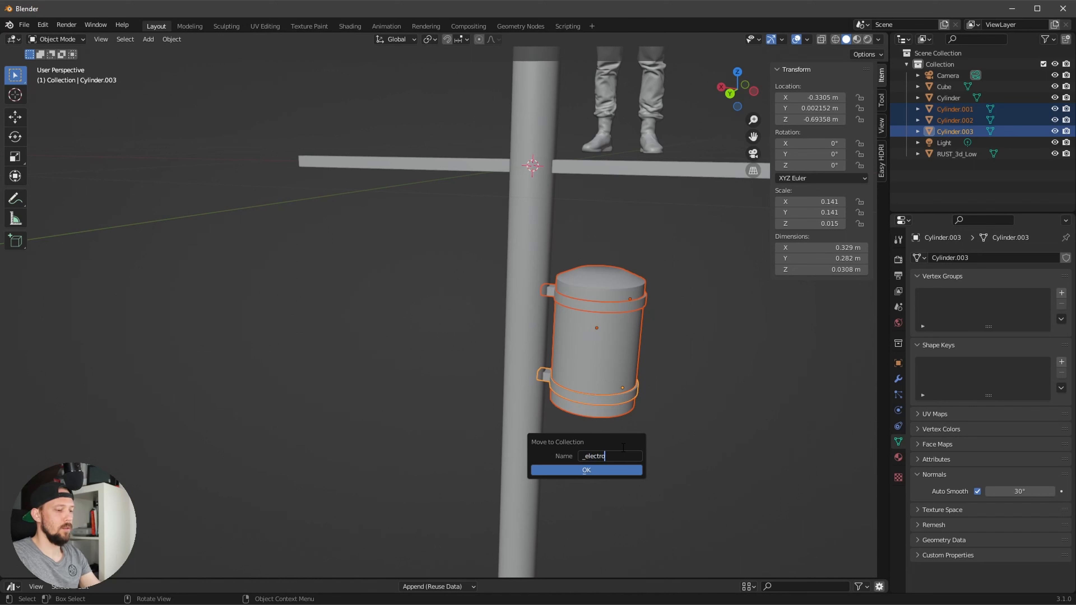
{"action": "type", "text": "TH"}
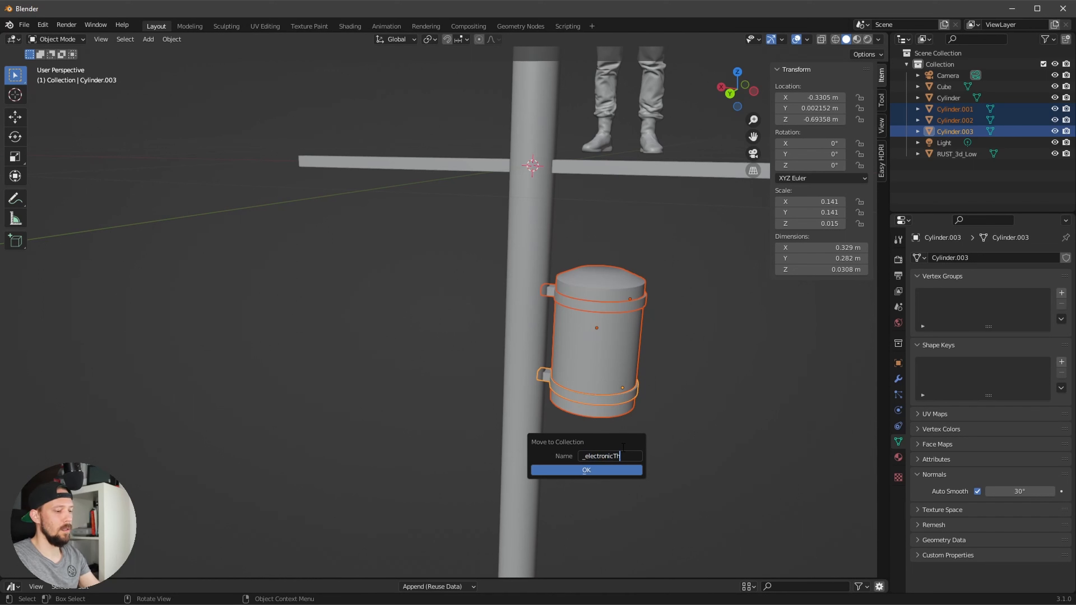
{"action": "key", "text": "Return"}
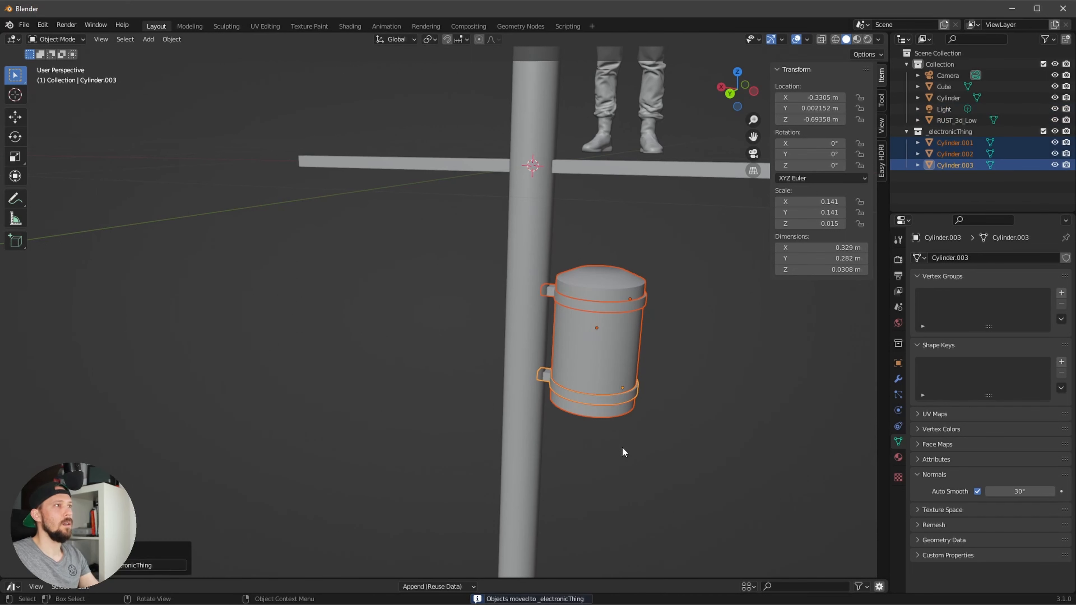
Step: Add an instance of the _electronicThing collection to the scene
{"action": "left_click", "coordinate": [942, 133]}
{"action": "right_click", "coordinate": [961, 134]}
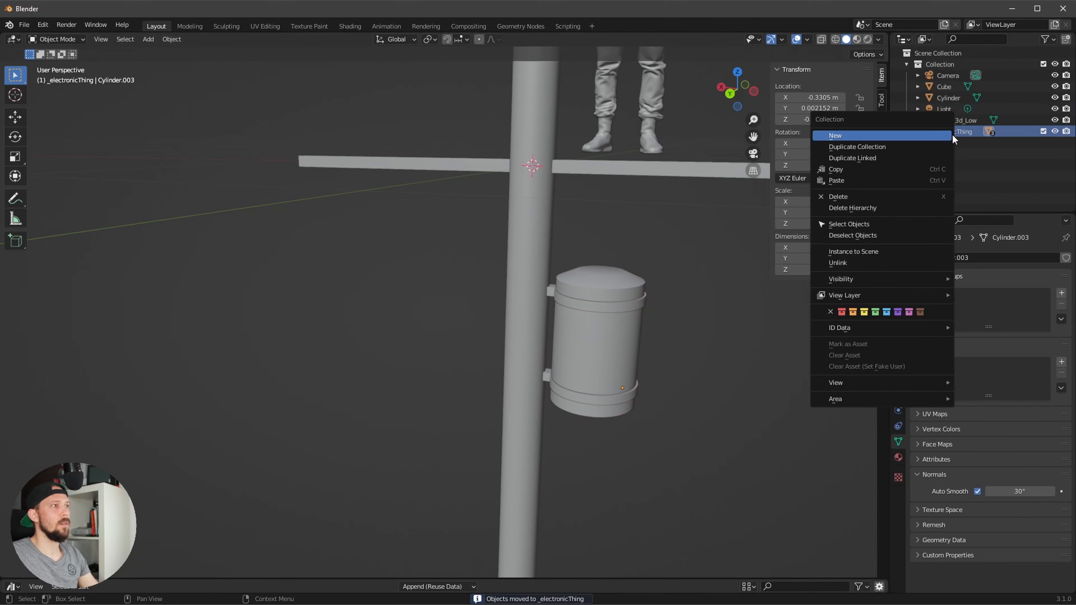
{"action": "left_click", "coordinate": [899, 249]}
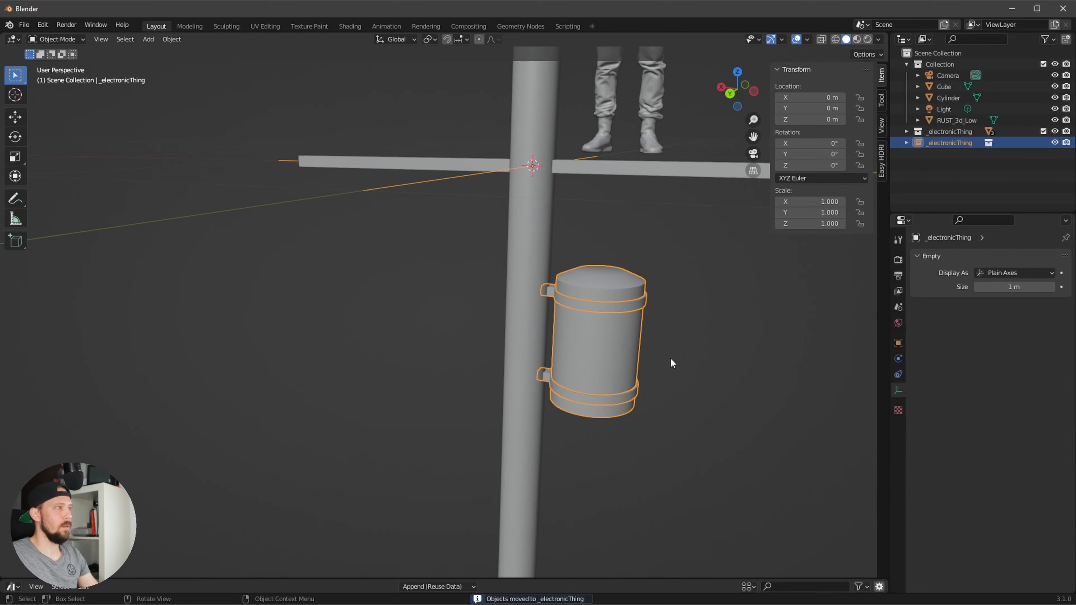
Step: Rotate the collection instance around Z to -180° so it hangs on the opposite side of the pole
{"action": "key", "text": "r"}
{"action": "key", "text": "x"}
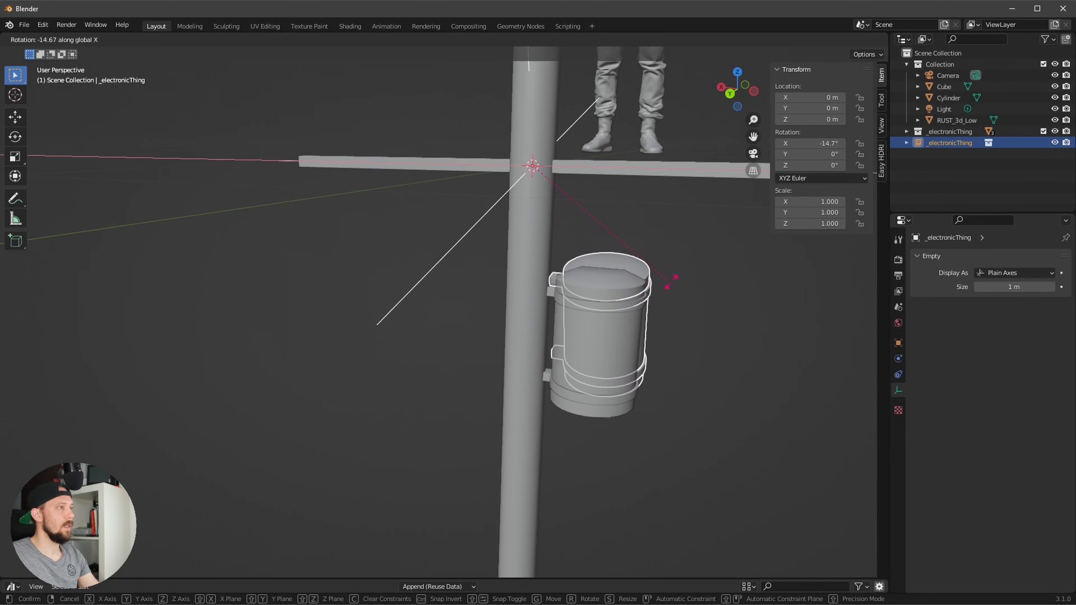
{"action": "key", "text": "z"}
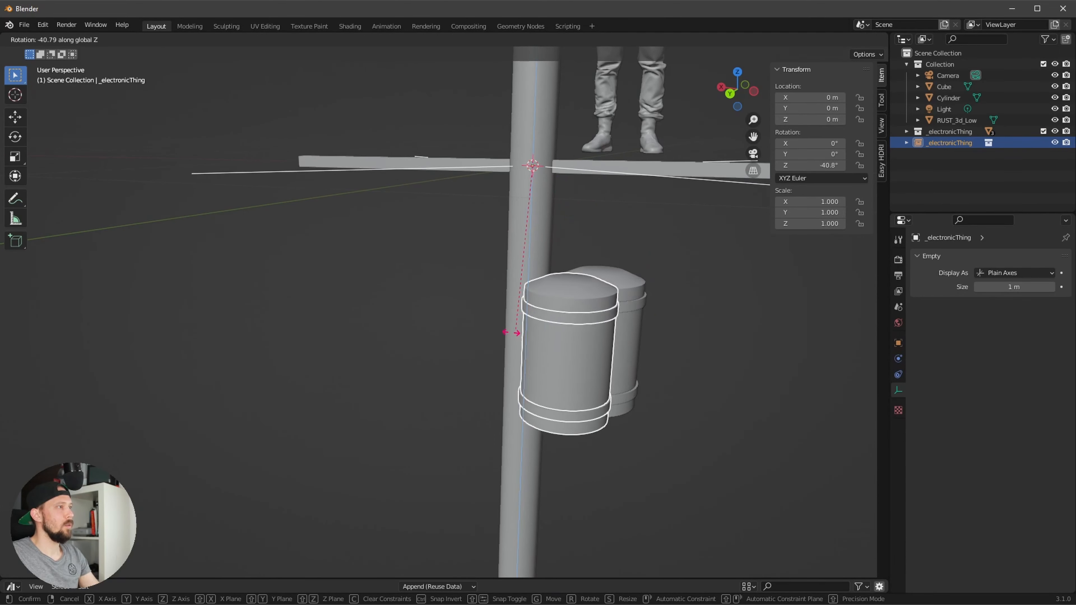
{"action": "left_click", "coordinate": [362, 312]}
{"action": "left_click", "coordinate": [829, 165]}
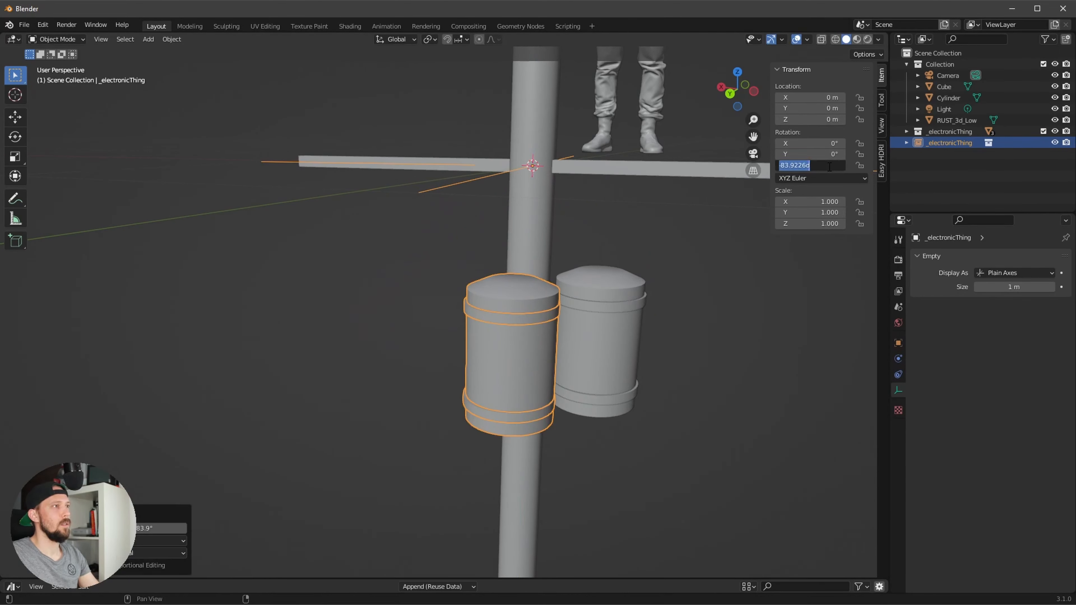
{"action": "key", "text": "BackSpace"}
{"action": "key", "text": "Return"}
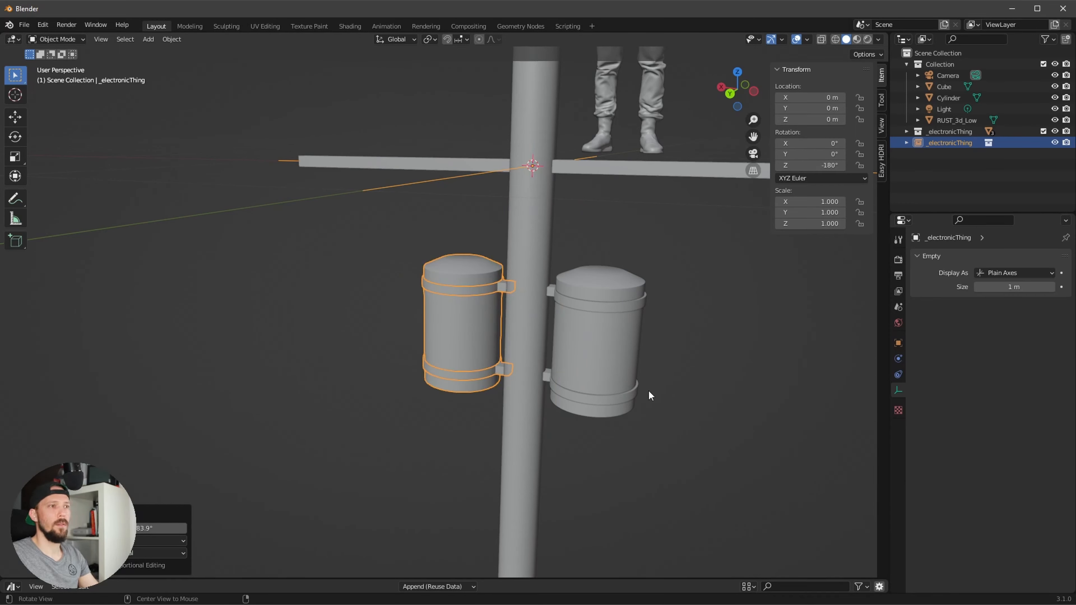
Step: Scale the collection instance to about 0.52 and move it along X to about 0.036 m so its arms meet the pole
{"action": "key", "text": "s"}
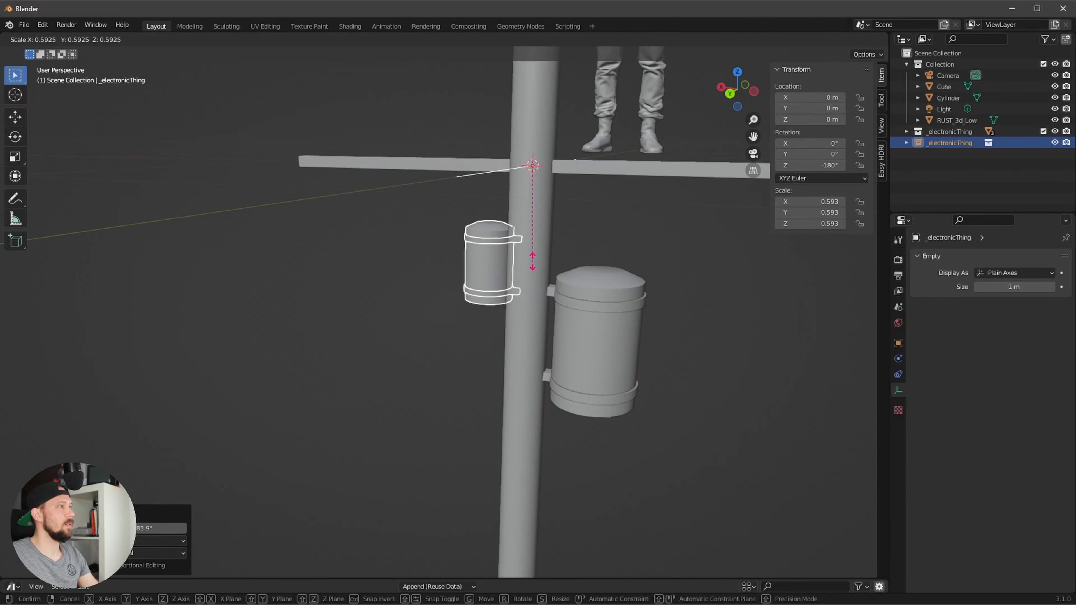
{"action": "left_click", "coordinate": [532, 253]}
{"action": "key", "text": "g"}
{"action": "key", "text": "x"}
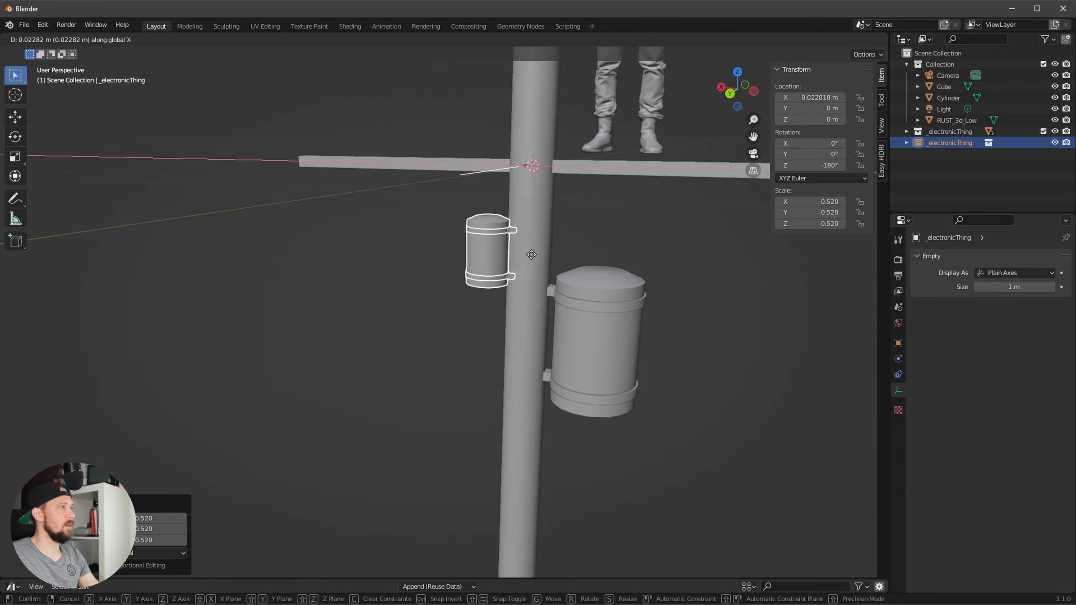
{"action": "left_click", "coordinate": [527, 253]}
Step: Lower the small transformer instance along Z to about -0.147 m and deselect it
{"action": "key", "text": "g"}
{"action": "key", "text": "z"}
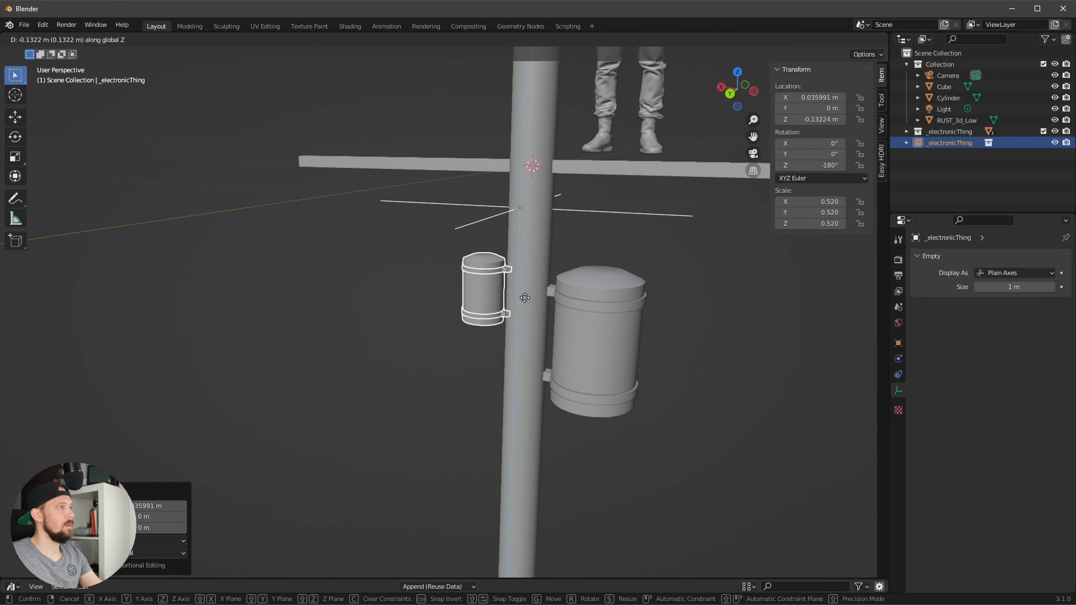
{"action": "left_click", "coordinate": [564, 351]}
{"action": "middle_click_drag", "start_coordinate": [563, 348], "coordinate": [660, 383]}
{"action": "left_click", "coordinate": [653, 361]}
Step: Look through the camera and use Walk Navigation to bring it around in front of the pole, facing the crossbar
{"action": "key", "text": "KP_0"}
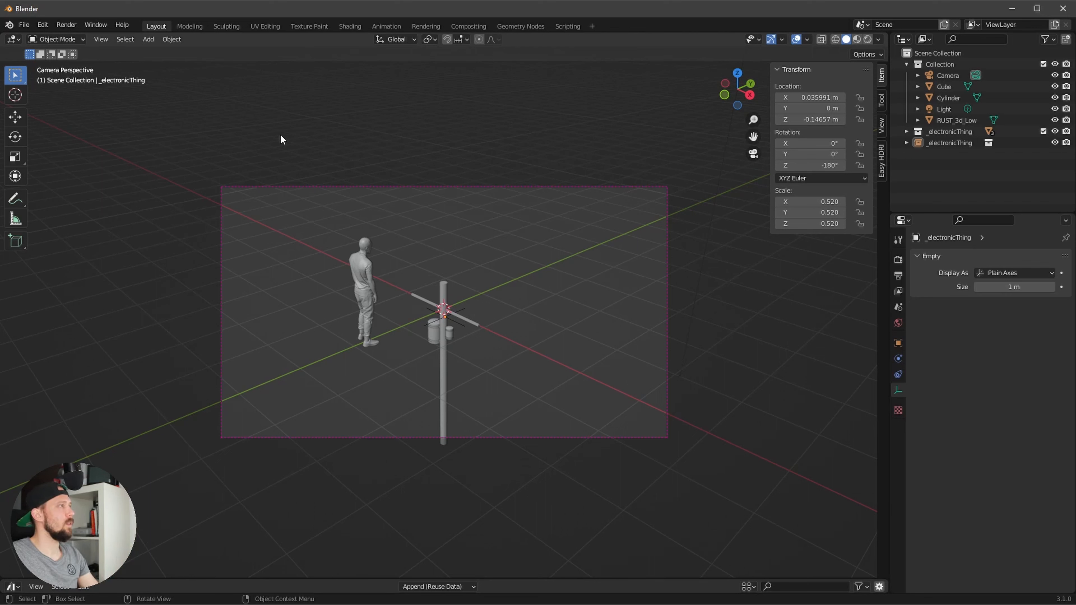
{"action": "left_click", "coordinate": [124, 39]}
{"action": "mouse_move", "coordinate": [101, 39]}
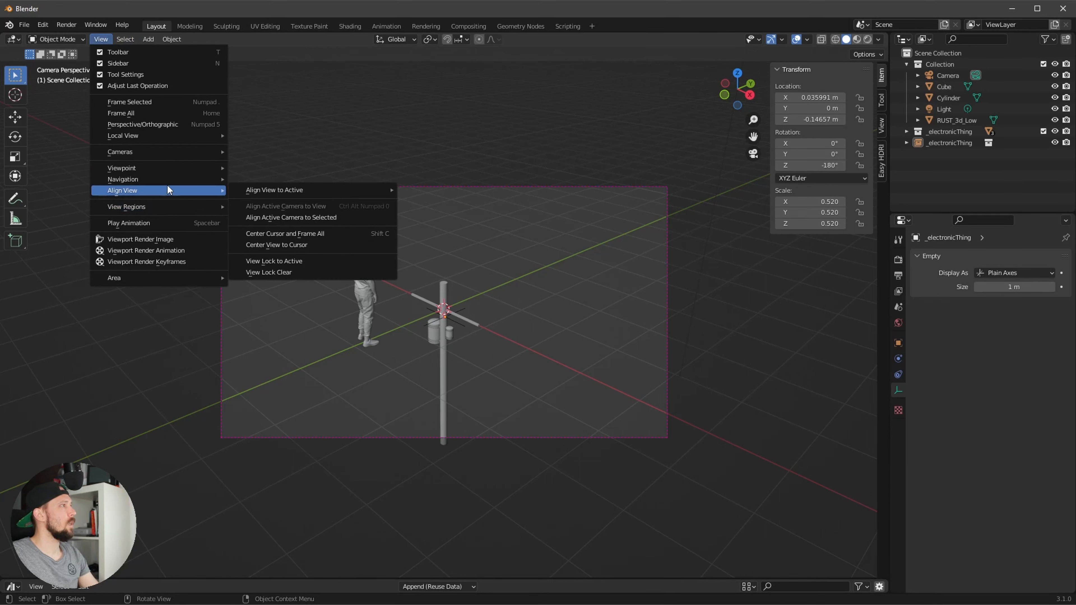
{"action": "mouse_move", "coordinate": [161, 179]}
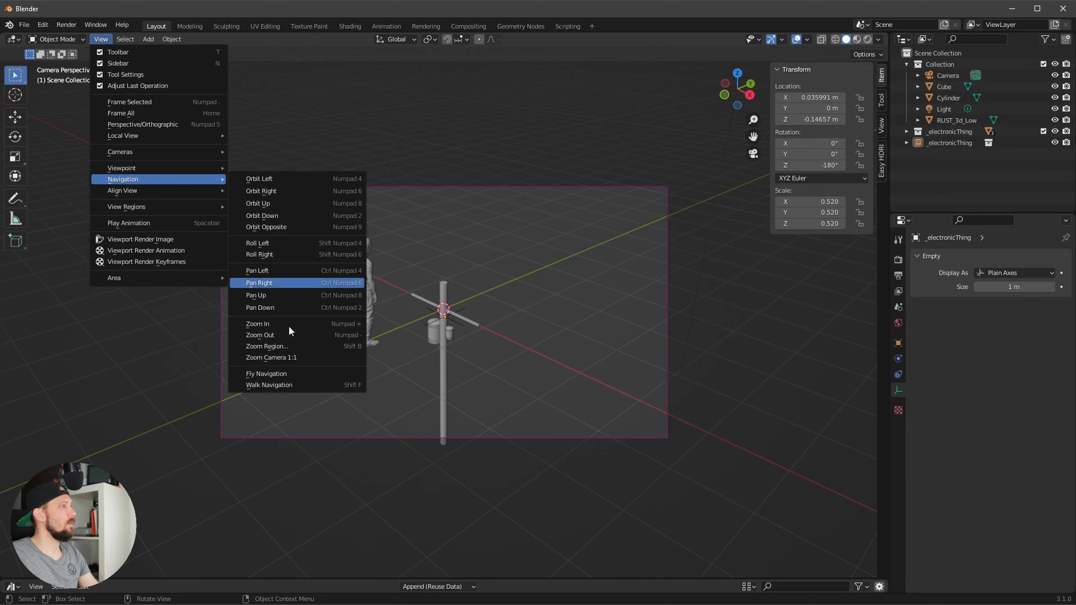
{"action": "left_click", "coordinate": [279, 384]}
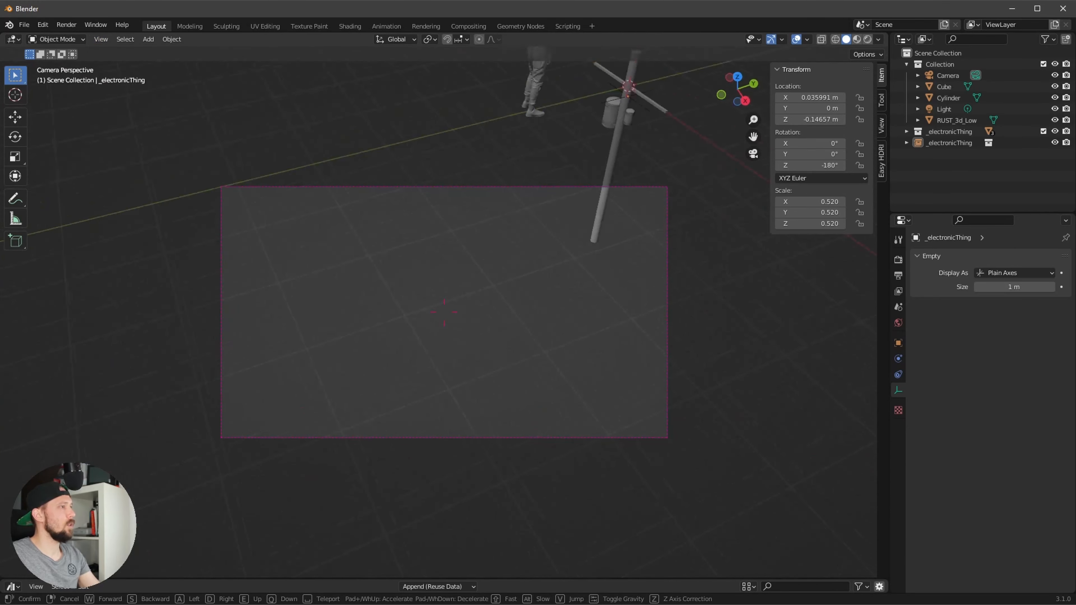
{"action": "key", "text": "d"}
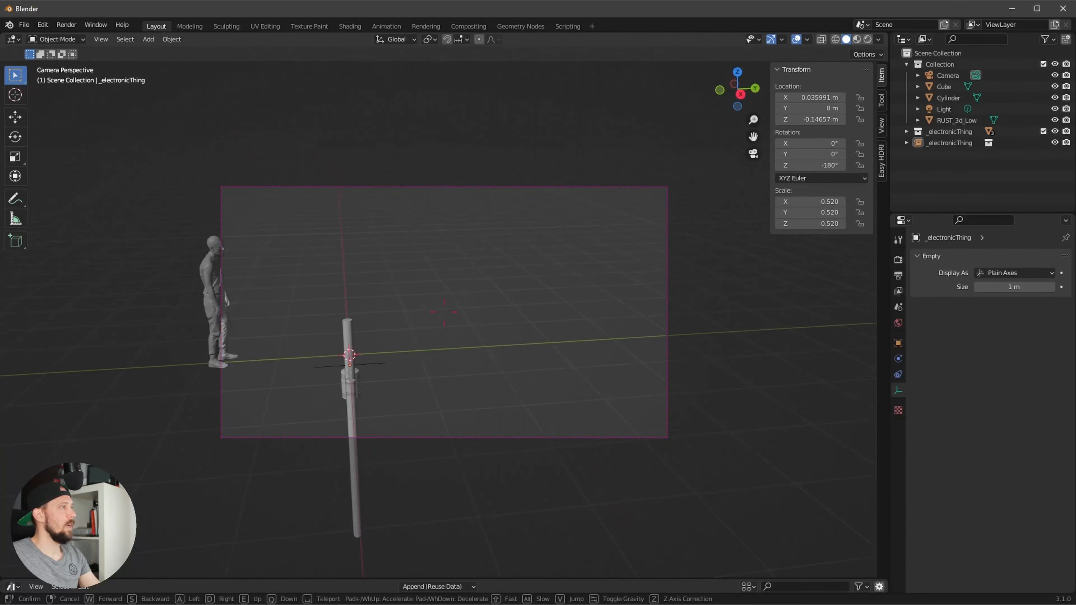
{"action": "key", "text": "d"}
{"action": "key", "text": "a"}
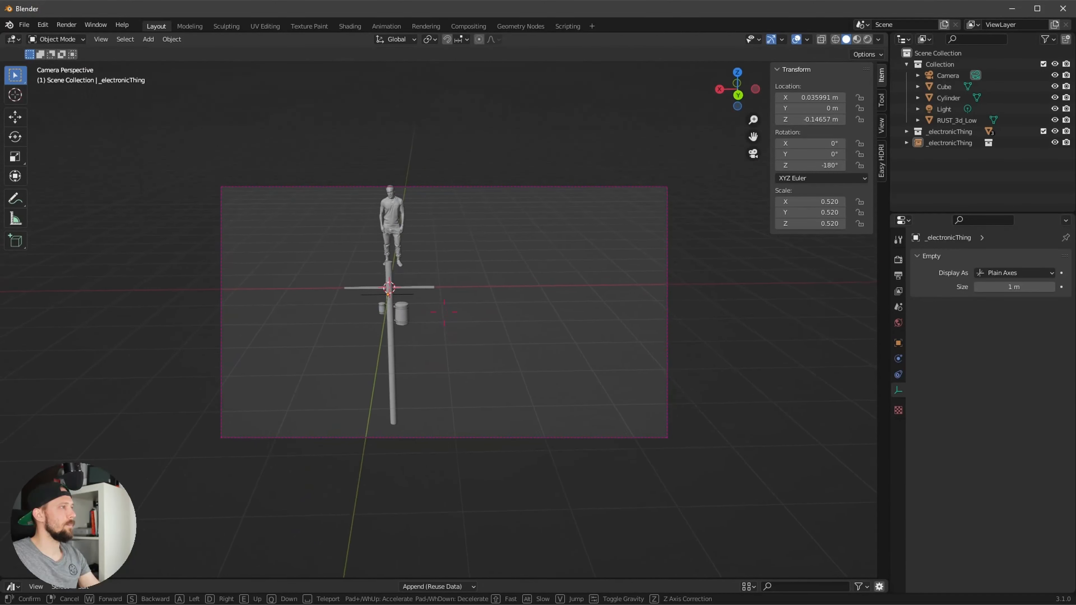
{"action": "key", "text": "d"}
{"action": "key", "text": "w"}
{"action": "key", "text": "q"}
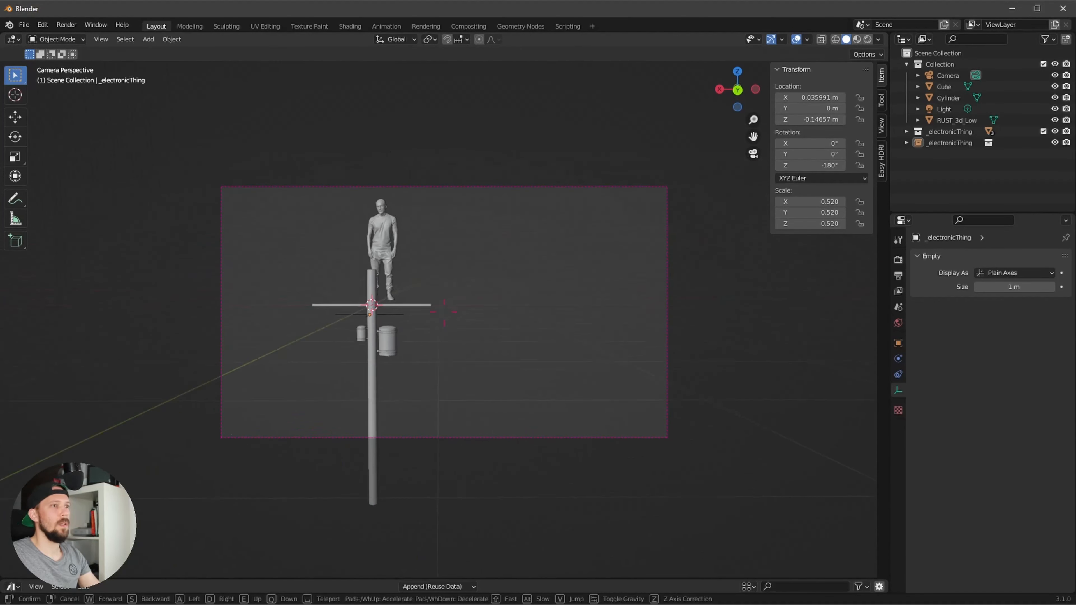
Step: Walk the camera to about X -2.56, Y 7.93, Z -2.28 m, looking up at the pole's crossbar and transformers slightly from the side
{"action": "key", "text": "s"}
{"action": "key", "text": "d"}
{"action": "key", "text": "a"}
{"action": "key", "text": "w"}
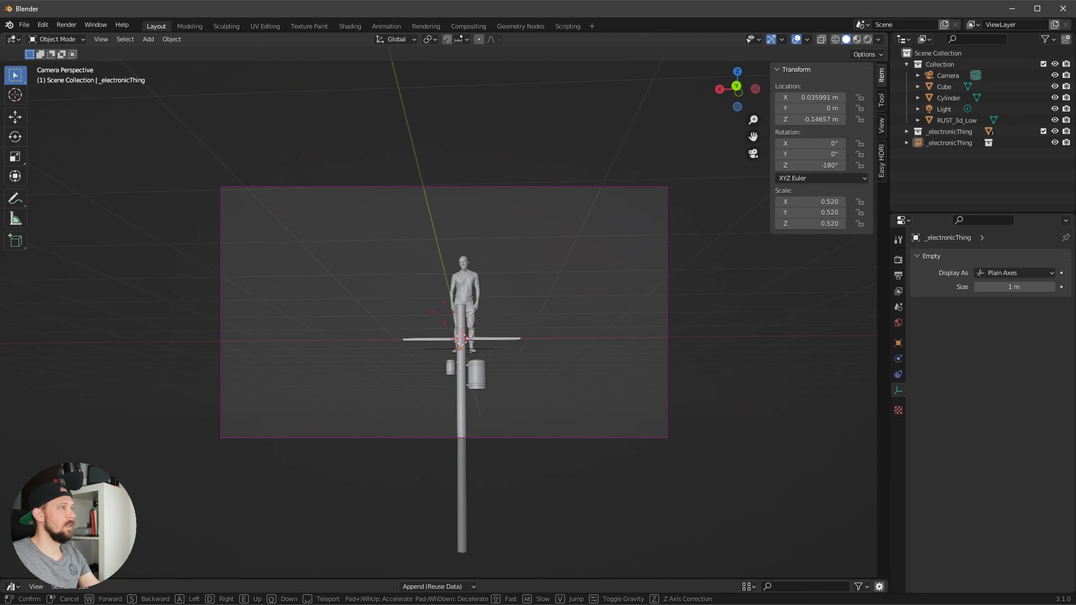
{"action": "key", "text": "s"}
{"action": "key", "text": "s"}
{"action": "key", "text": "q"}
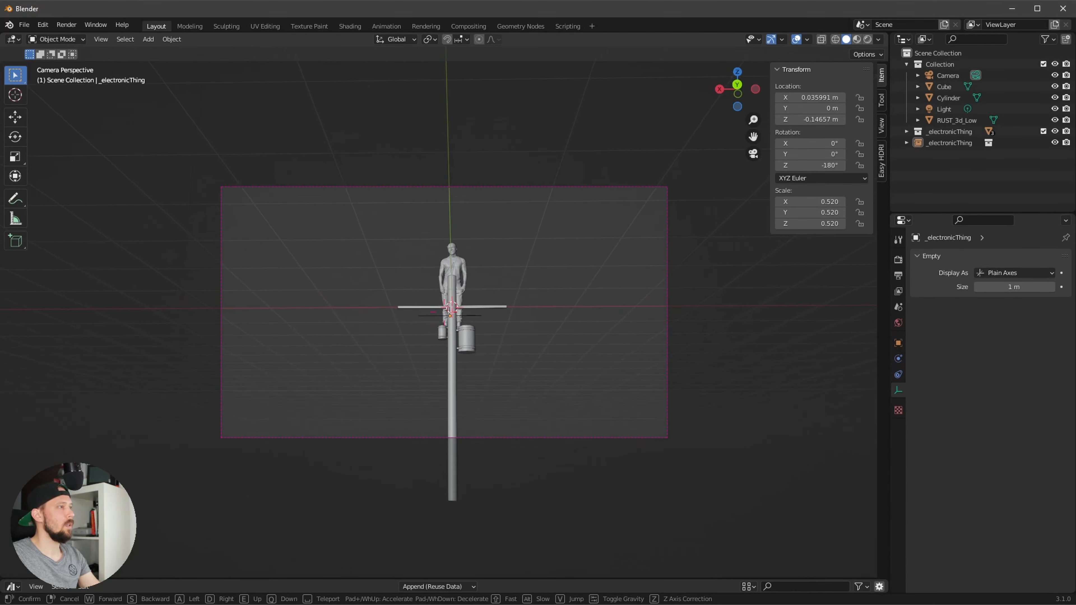
{"action": "key", "text": "w"}
{"action": "key", "text": "d"}
{"action": "key", "text": "a"}
{"action": "key", "text": "s"}
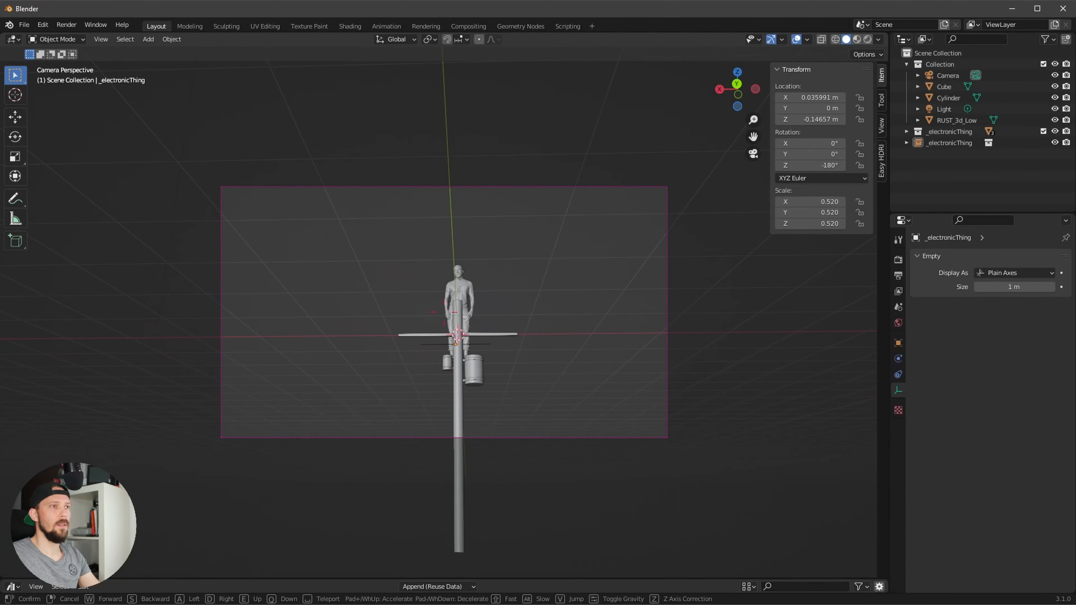
{"action": "key", "text": "s"}
{"action": "key", "text": "d"}
{"action": "key", "text": "d"}
{"action": "key", "text": "w"}
{"action": "key", "text": "d"}
{"action": "key", "text": "s"}
{"action": "key", "text": "d"}
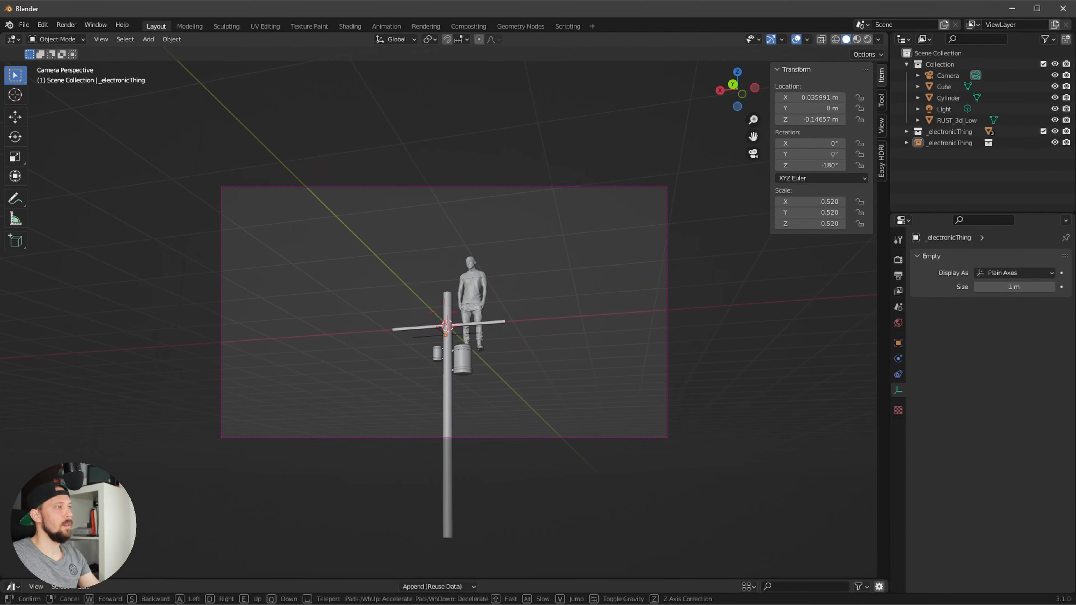
{"action": "key", "text": "w"}
{"action": "key", "text": "w"}
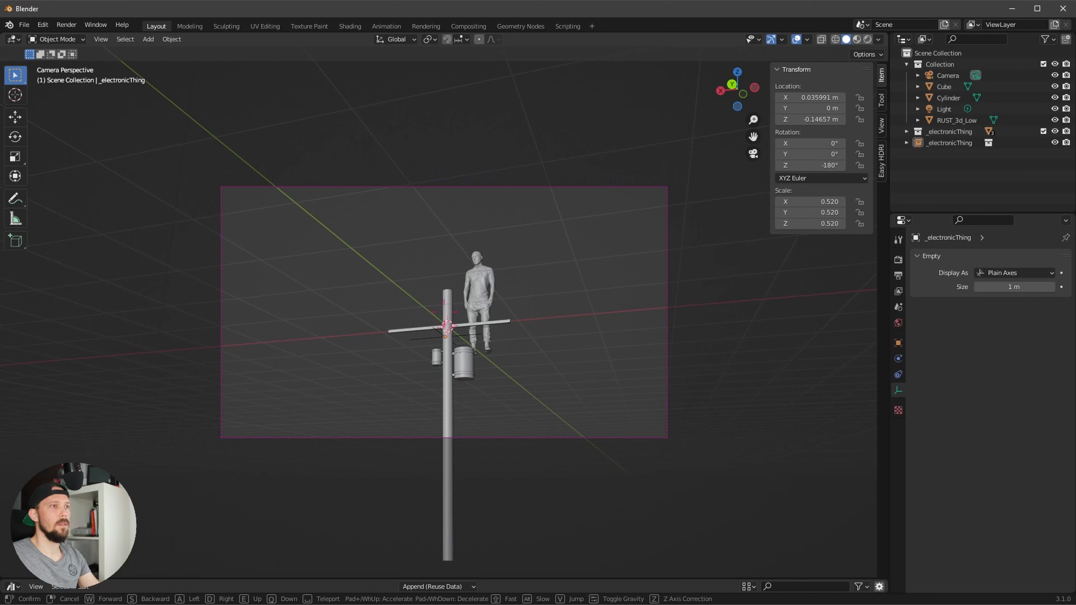
{"action": "key", "text": "Return"}
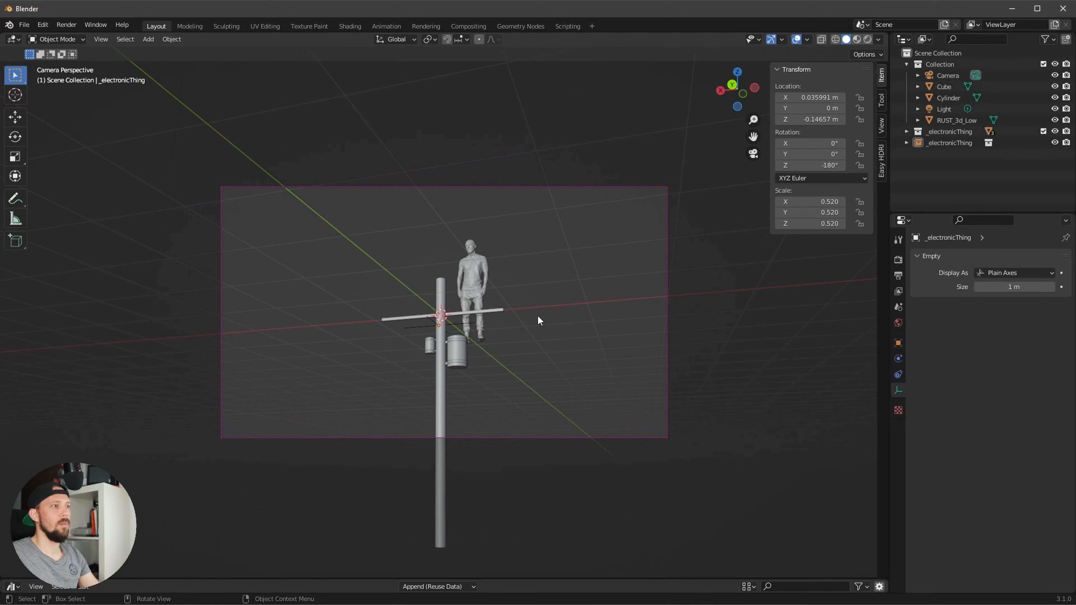
Step: Select the camera and set its focal length to 25 mm in the lens settings
{"action": "left_click", "coordinate": [898, 260]}
{"action": "left_click", "coordinate": [897, 275]}
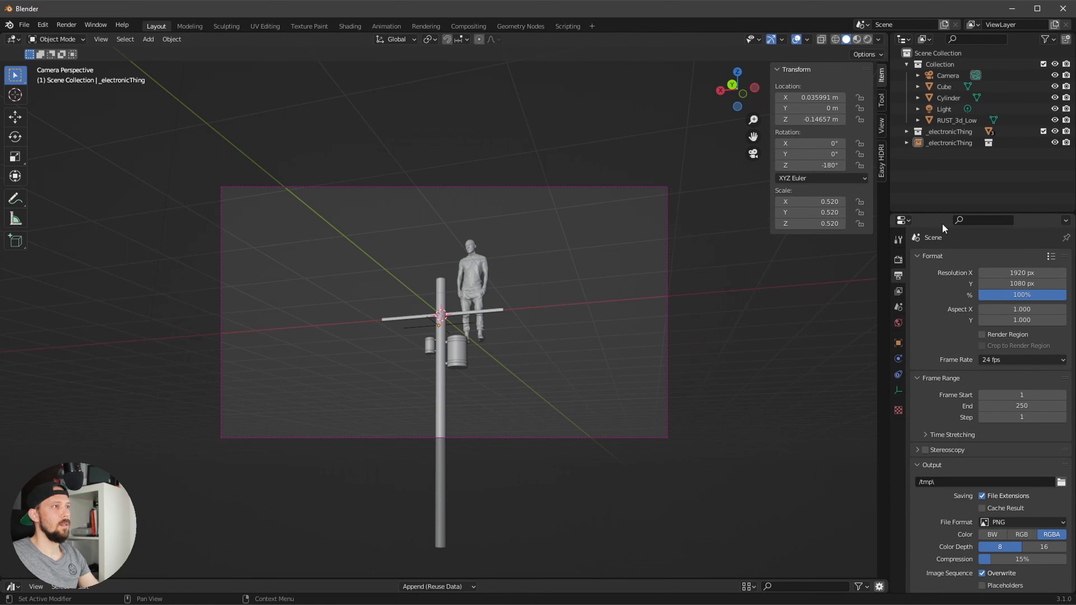
{"action": "left_click", "coordinate": [947, 73]}
{"action": "left_click", "coordinate": [898, 389]}
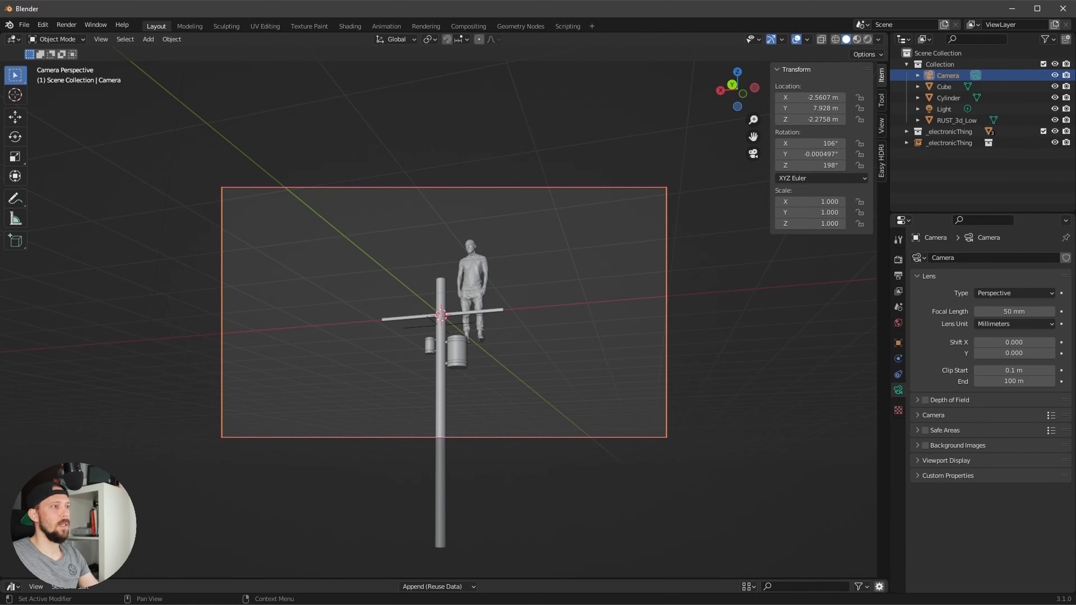
{"action": "left_click", "coordinate": [1018, 311]}
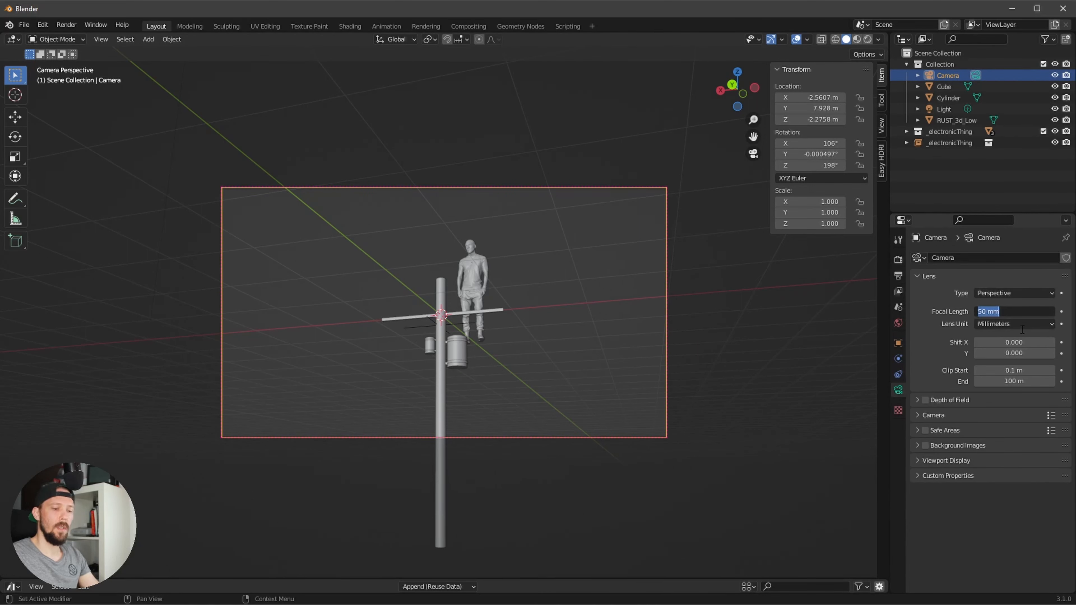
{"action": "type", "text": "25"}
{"action": "key", "text": "Return"}
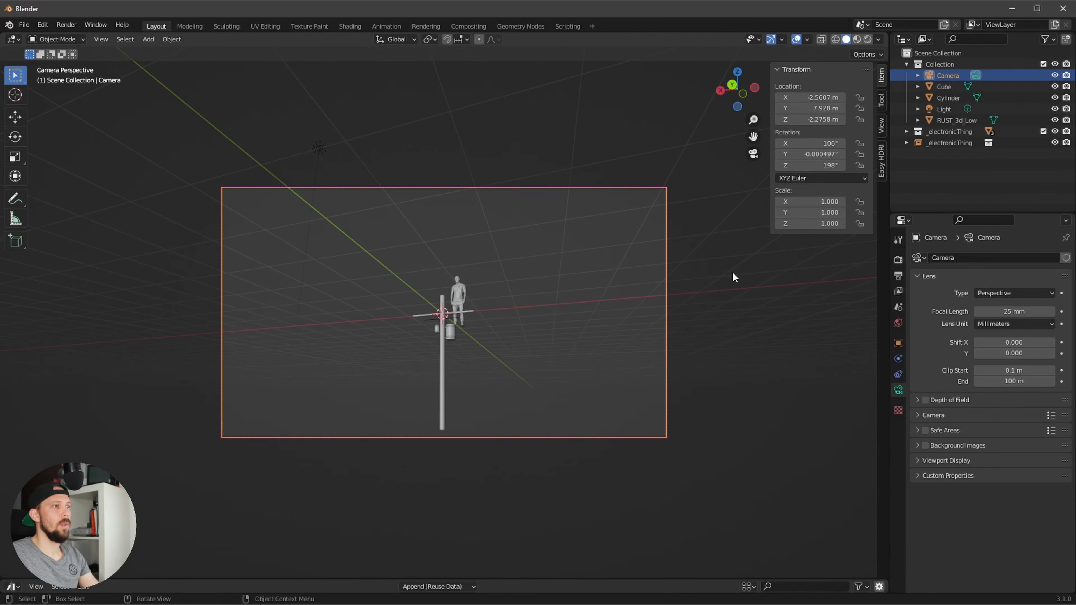
Step: Walk the camera closer to about X -0.91, Y 2.95, Z -2.07 m, tilted about 124° upward, with the pole top centred in the frame
{"action": "key", "text": "shift+grave"}
{"action": "key", "text": "w"}
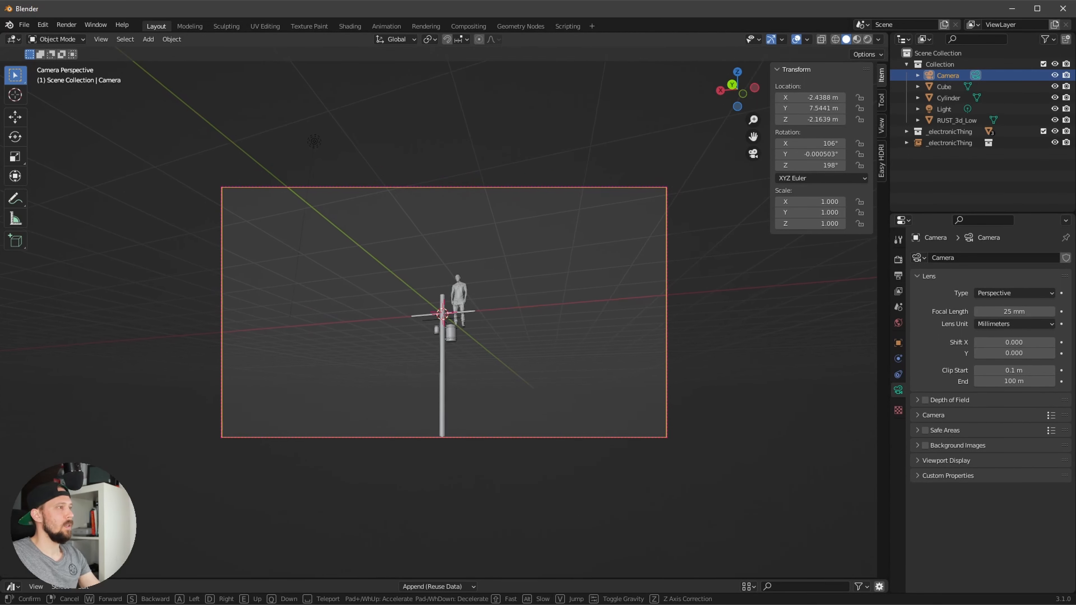
{"action": "key", "text": "w"}
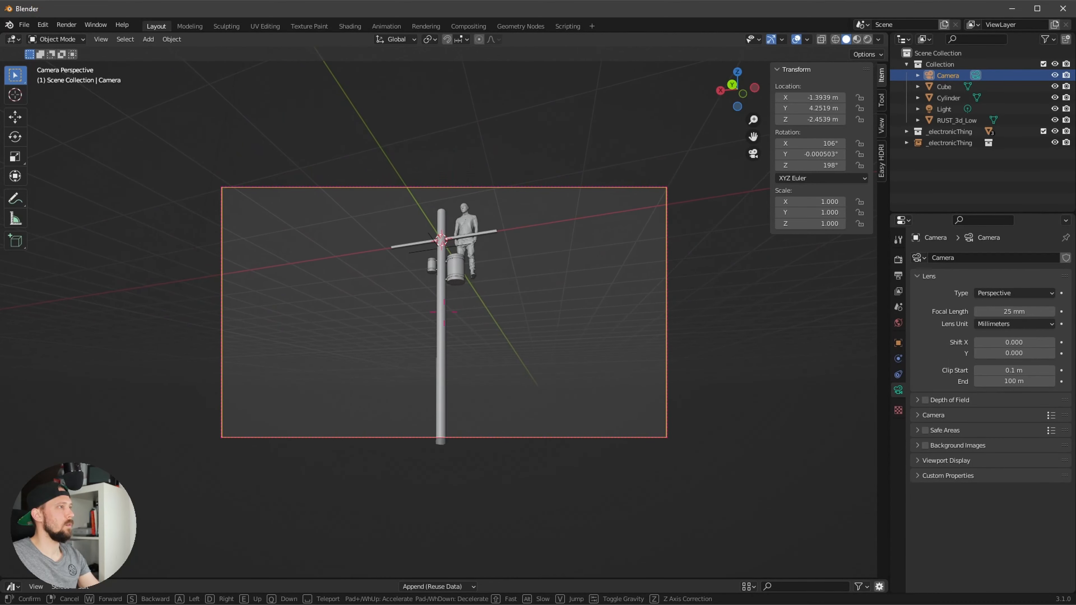
{"action": "key", "text": "w"}
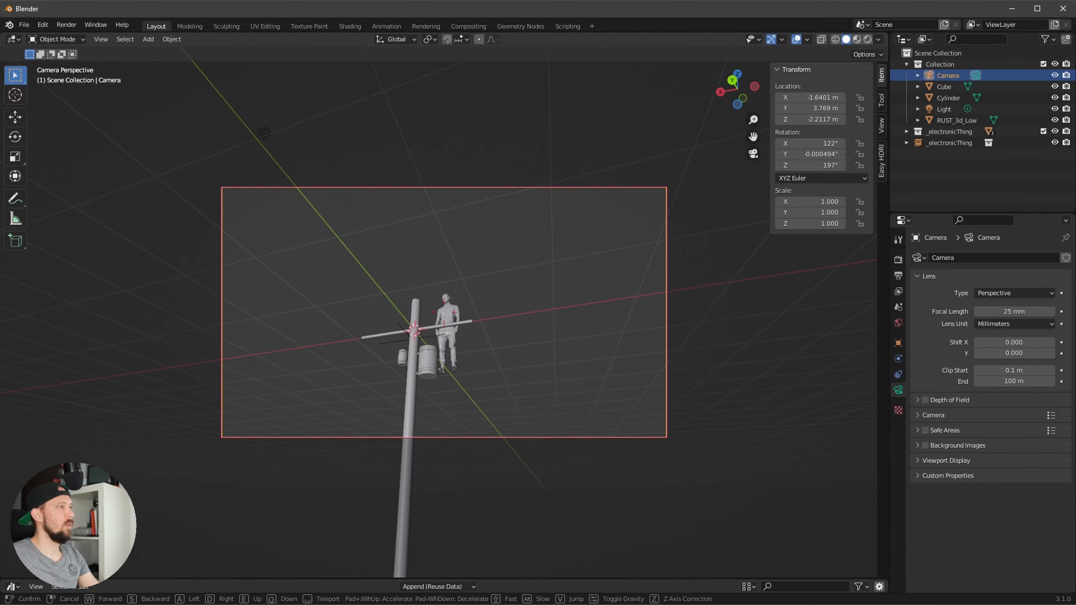
{"action": "key", "text": "s"}
{"action": "key", "text": "a"}
{"action": "key", "text": "w"}
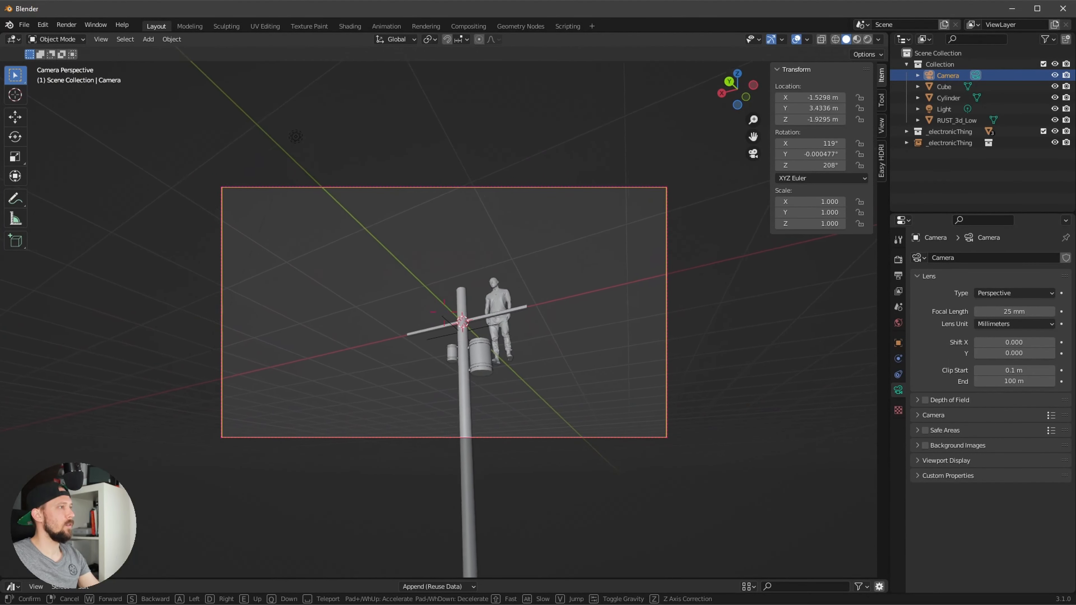
{"action": "key", "text": "s"}
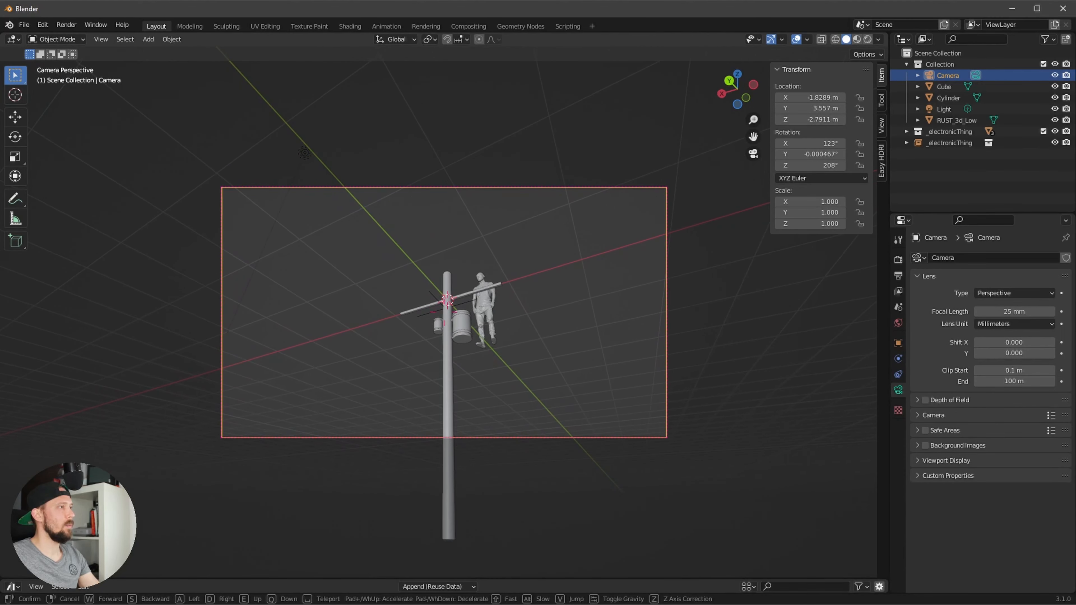
{"action": "key", "text": "e"}
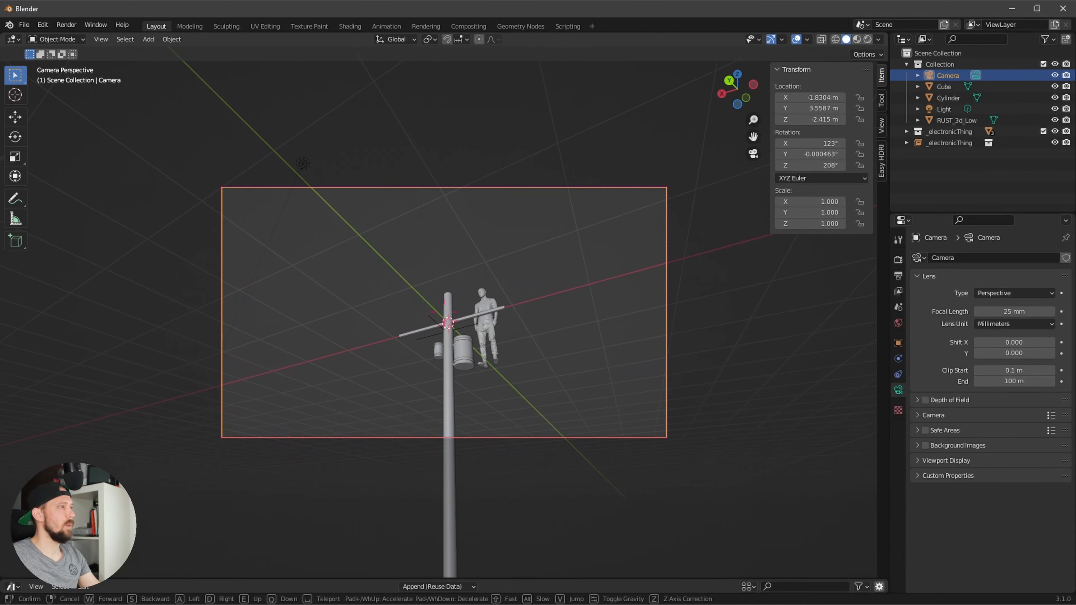
{"action": "key", "text": "e"}
{"action": "key", "text": "a"}
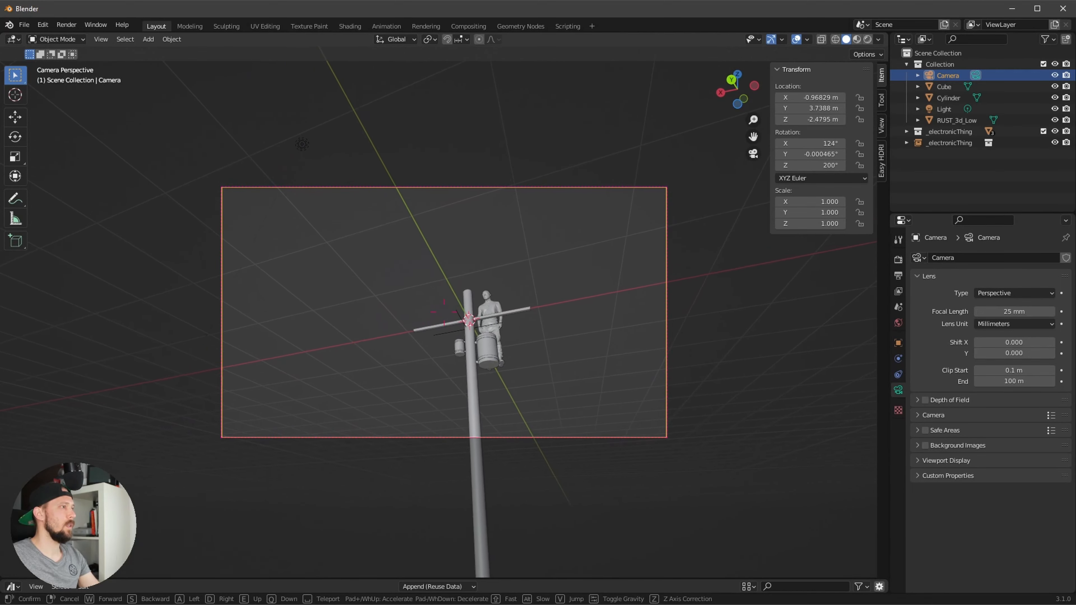
{"action": "key", "text": "s"}
{"action": "key", "text": "d"}
{"action": "key", "text": "q"}
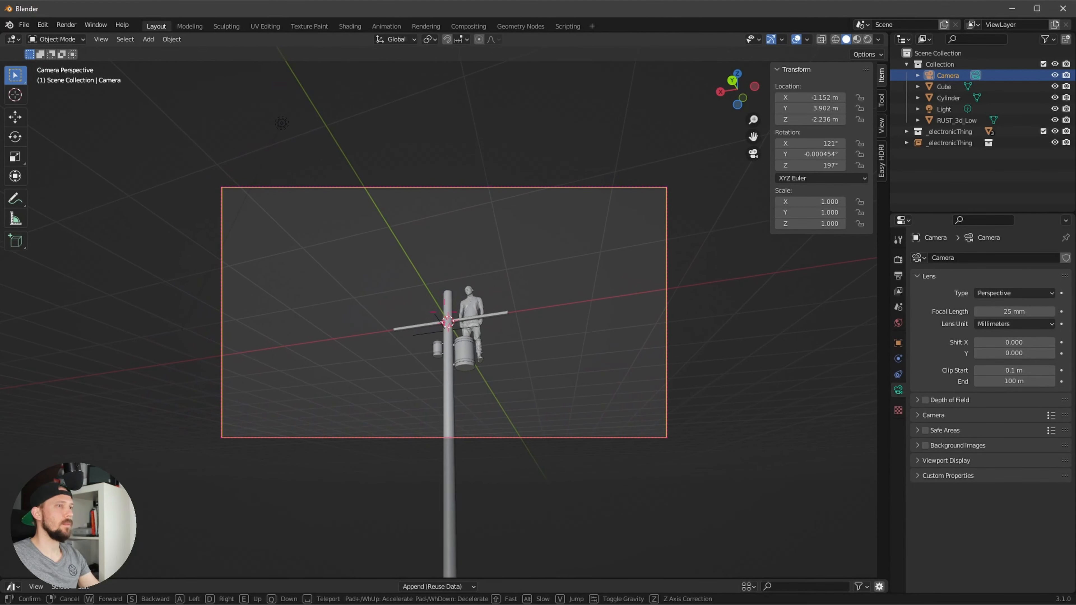
{"action": "key", "text": "s"}
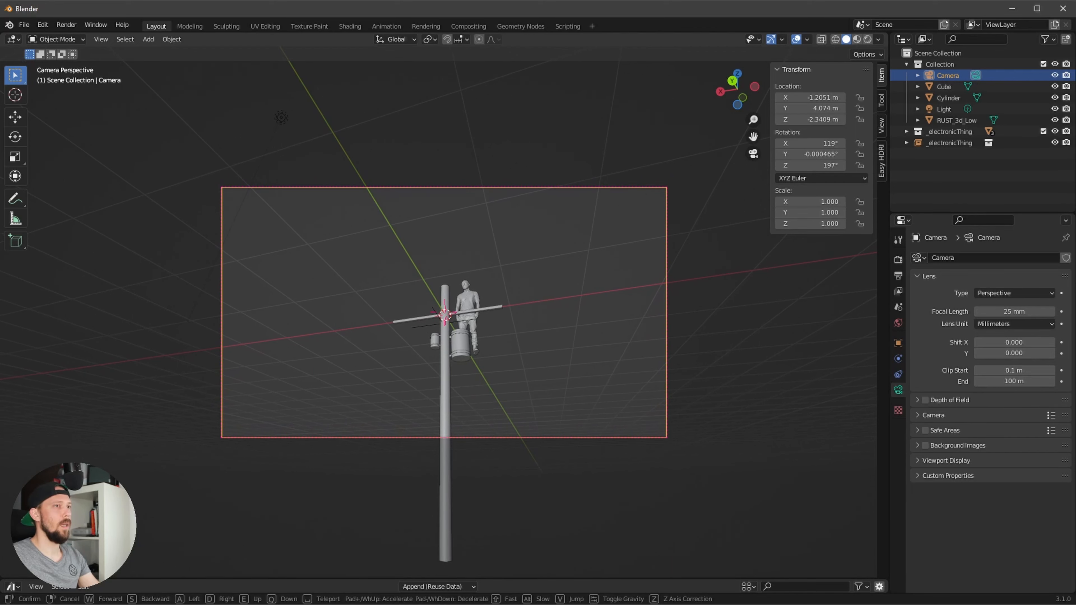
{"action": "key", "text": "w"}
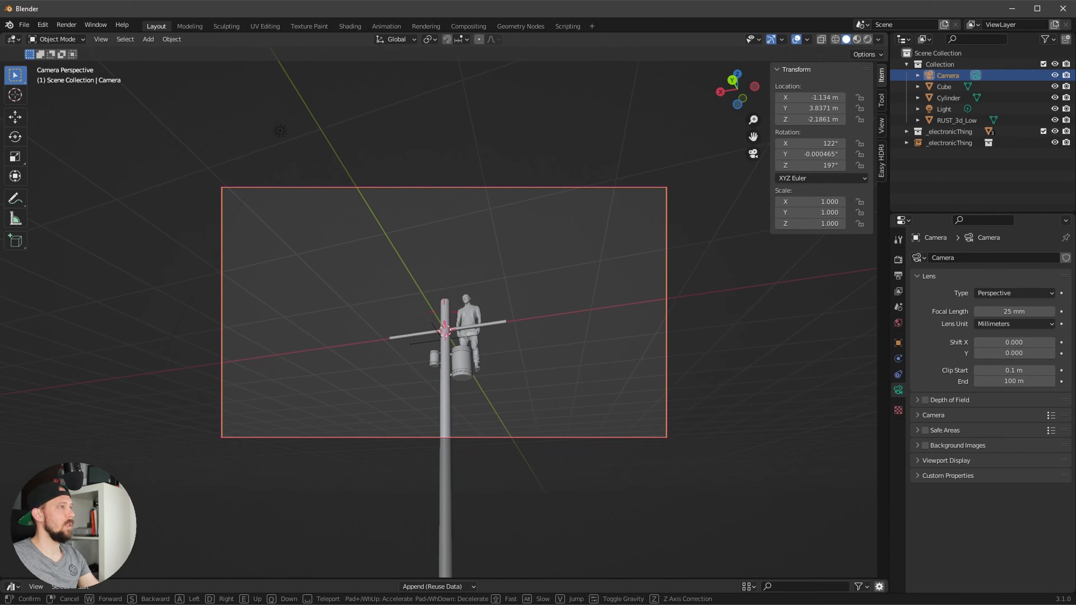
{"action": "key", "text": "w"}
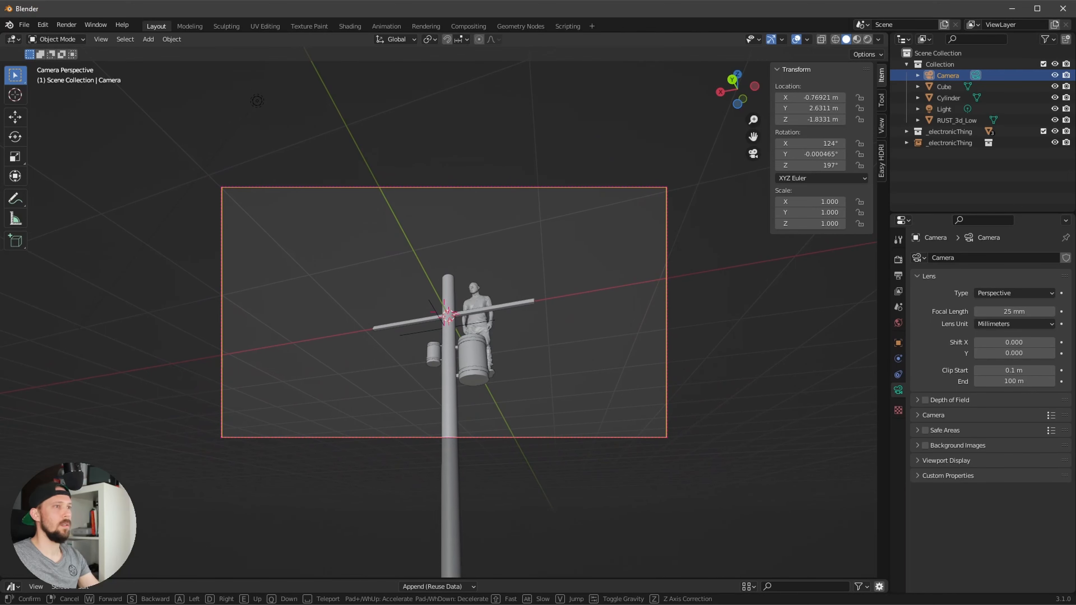
{"action": "key", "text": "s"}
{"action": "key", "text": "d"}
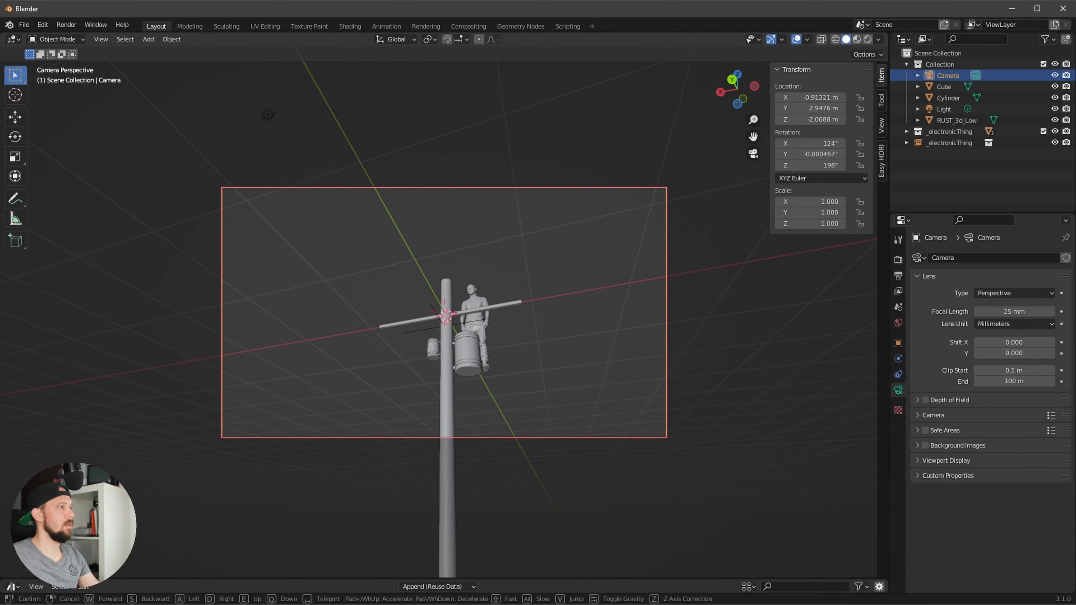
{"action": "left_click", "coordinate": [446, 316]}
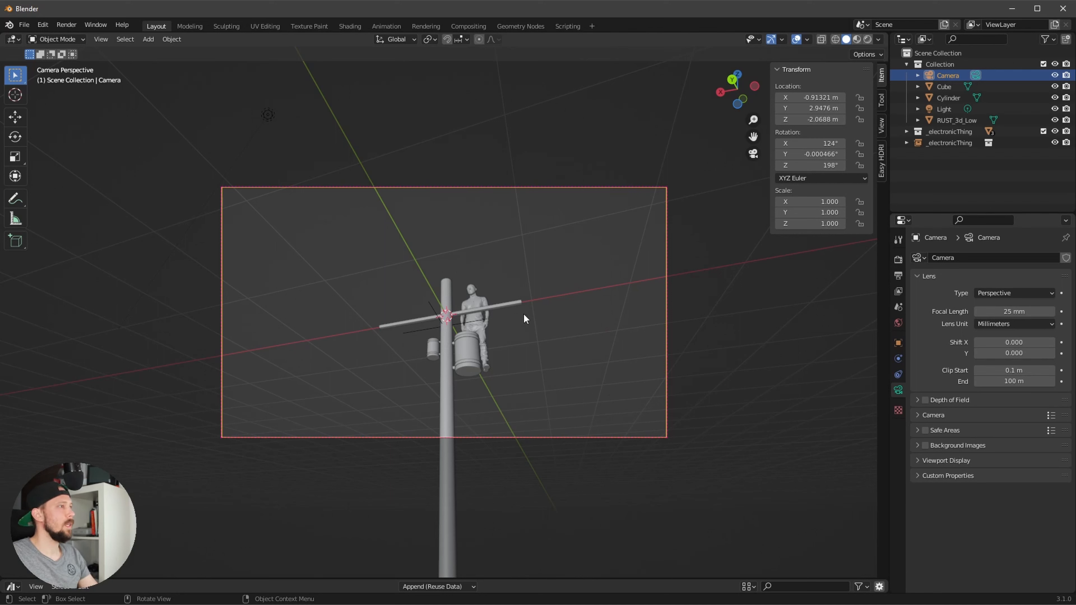
Step: Select the crossbar and examine the curve types available for adding, including Knots
{"action": "left_click", "coordinate": [505, 312]}
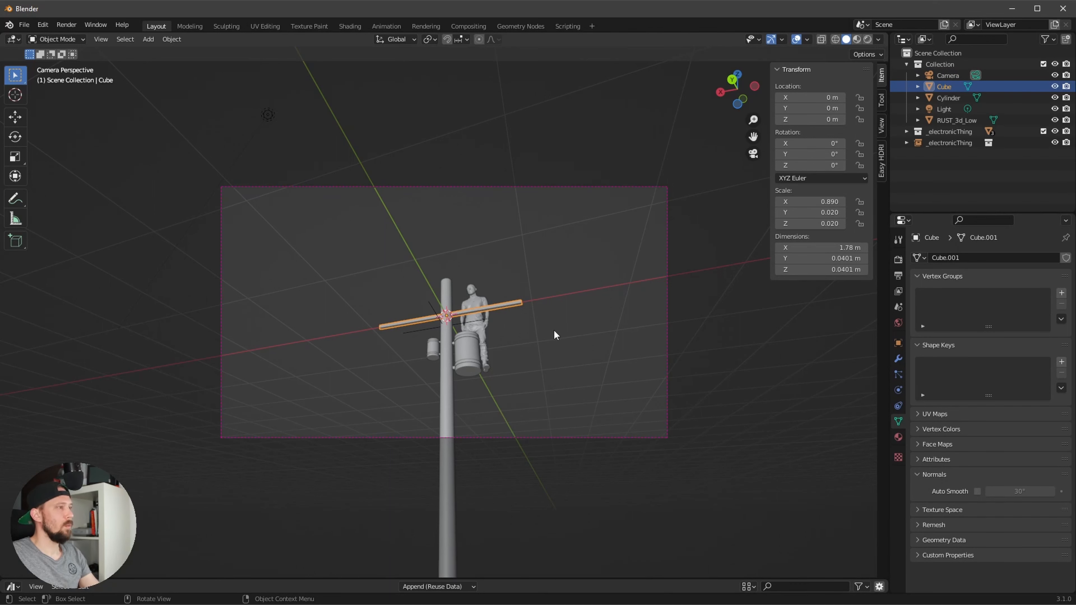
{"action": "key", "text": "shift+a"}
{"action": "mouse_move", "coordinate": [532, 341]}
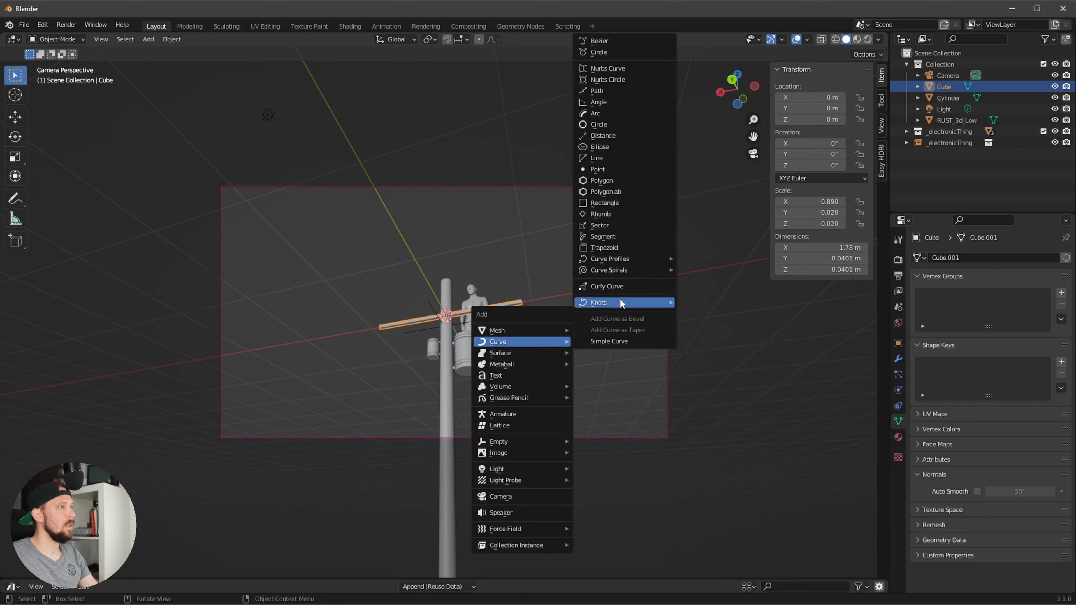
{"action": "mouse_move", "coordinate": [619, 302]}
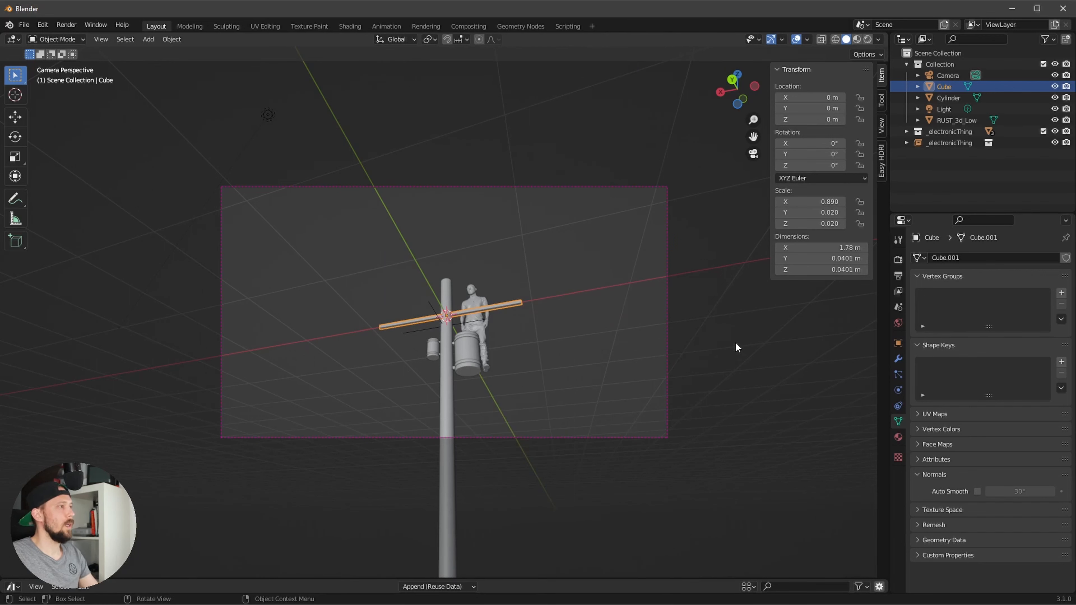
Step: Search the add-ons in the Preferences for "curve" to check Add Curve: Extra Objects, and close the Preferences
{"action": "left_click", "coordinate": [44, 26]}
{"action": "left_click", "coordinate": [73, 185]}
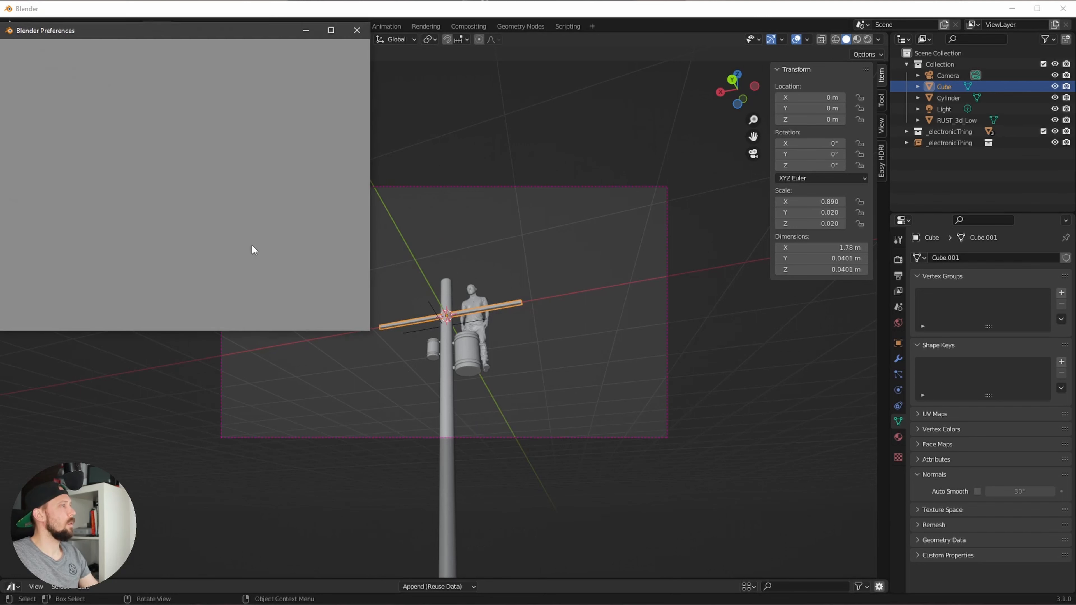
{"action": "left_click", "coordinate": [316, 63]}
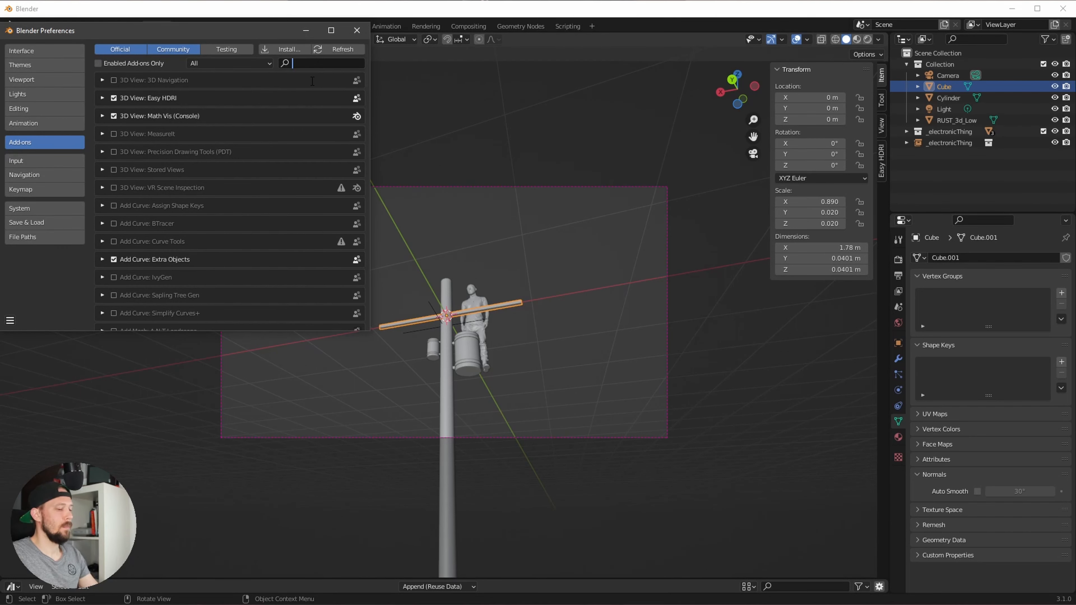
{"action": "type", "text": "curve"}
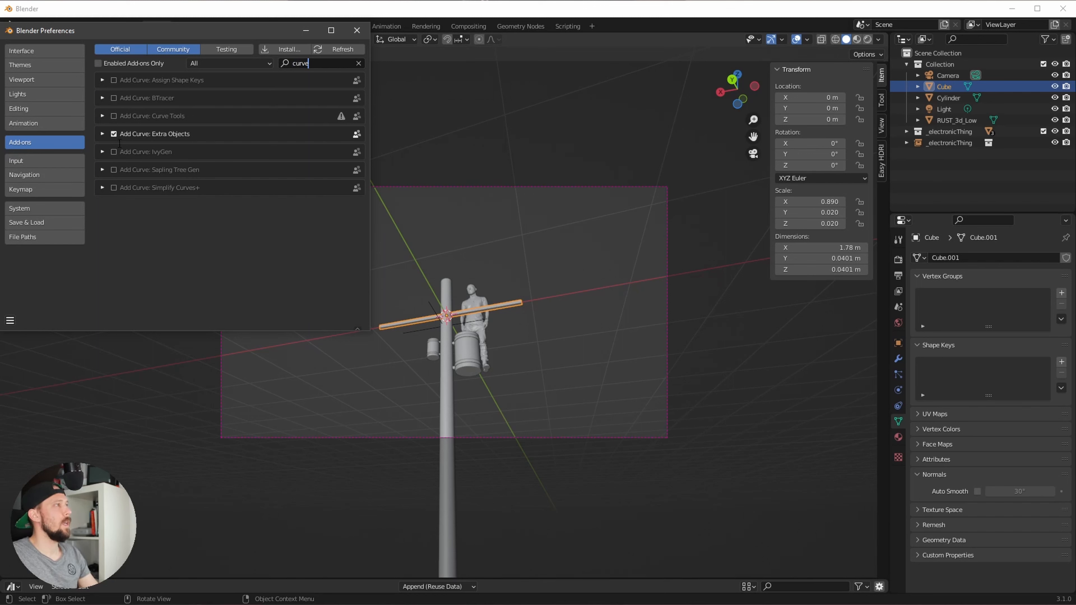
{"action": "left_click", "coordinate": [357, 30]}
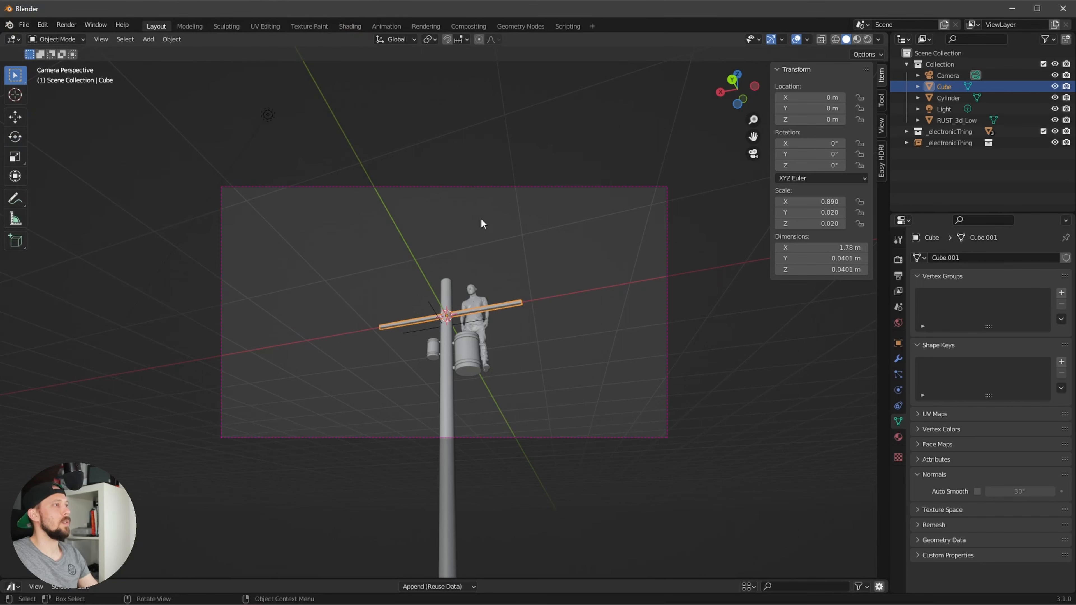
Step: Deselect the crossbar and review the curve primitives supplied by the Extra Objects add-on
{"action": "left_click", "coordinate": [684, 382]}
{"action": "key", "text": "shift+a"}
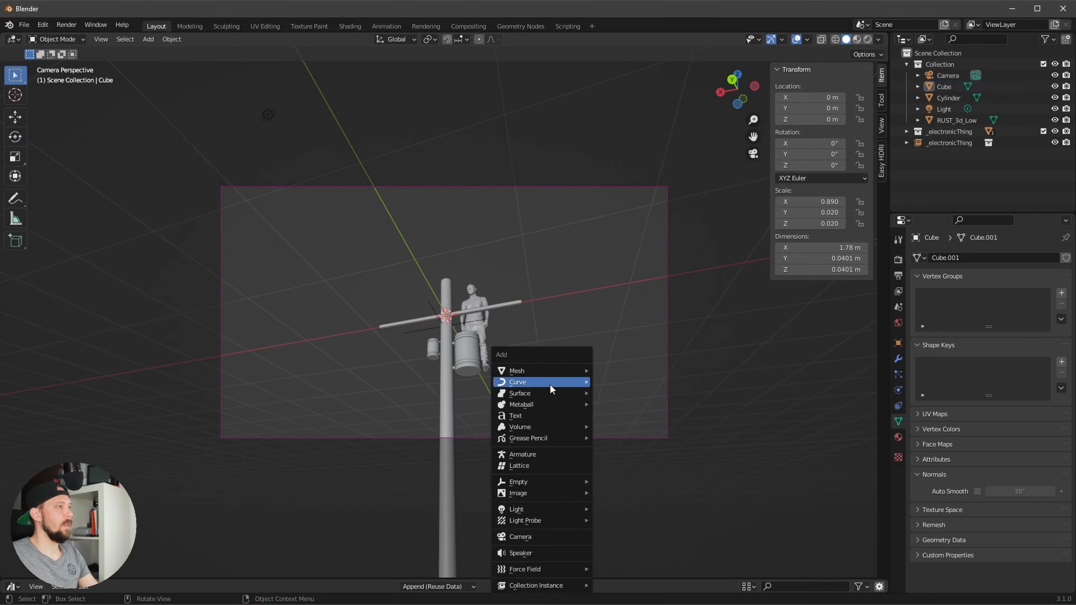
{"action": "mouse_move", "coordinate": [549, 383]}
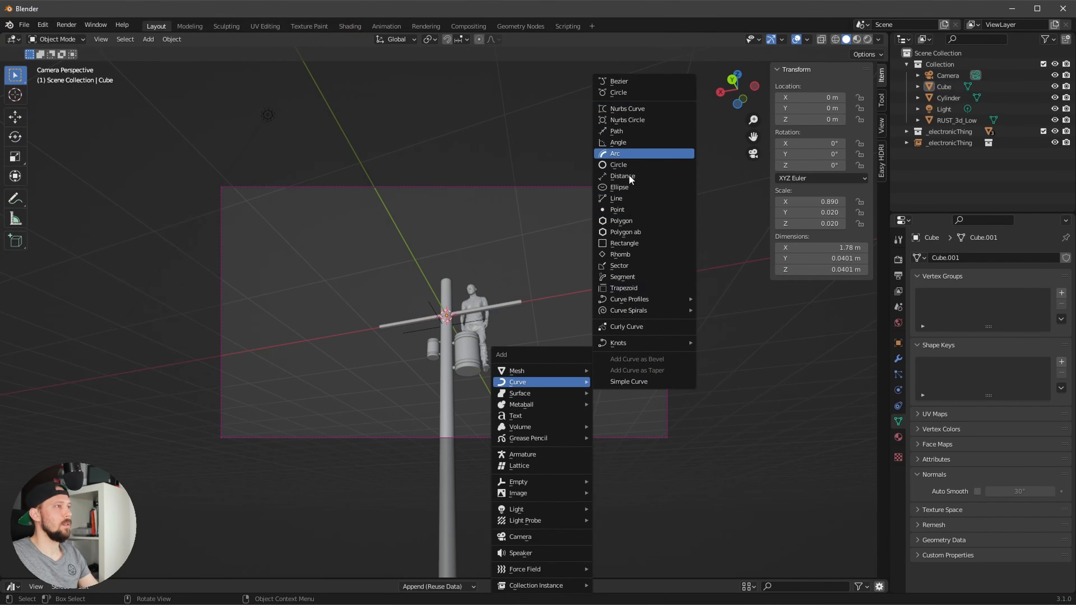
{"action": "mouse_move", "coordinate": [651, 347]}
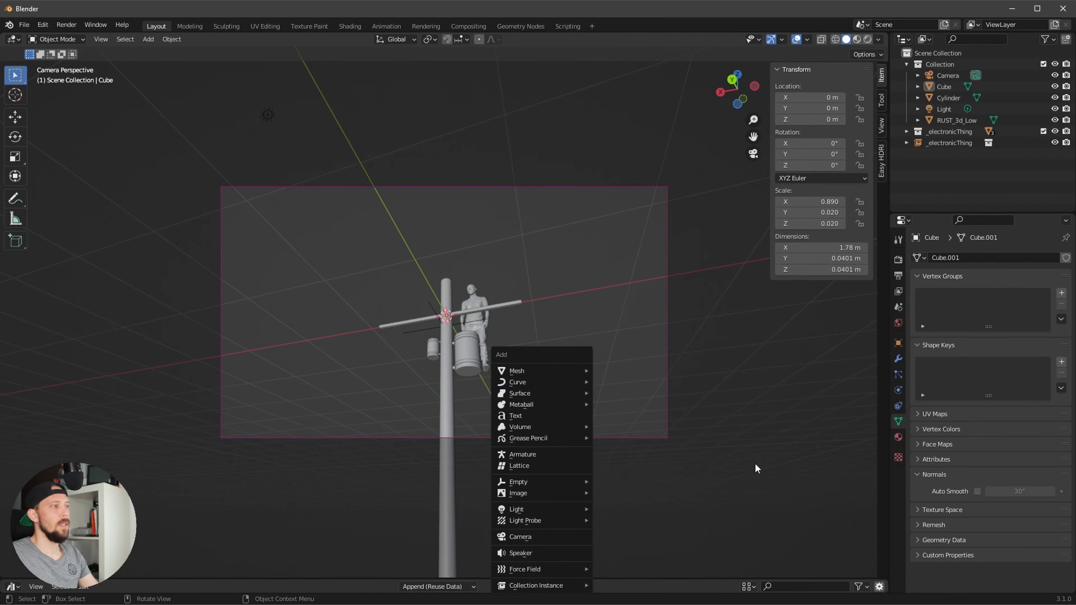
Step: Add a cube, scale it to about 0.078, and move it along X to about -0.84 m at the crossbar's end
{"action": "key", "text": "shift+a"}
{"action": "mouse_move", "coordinate": [703, 377]}
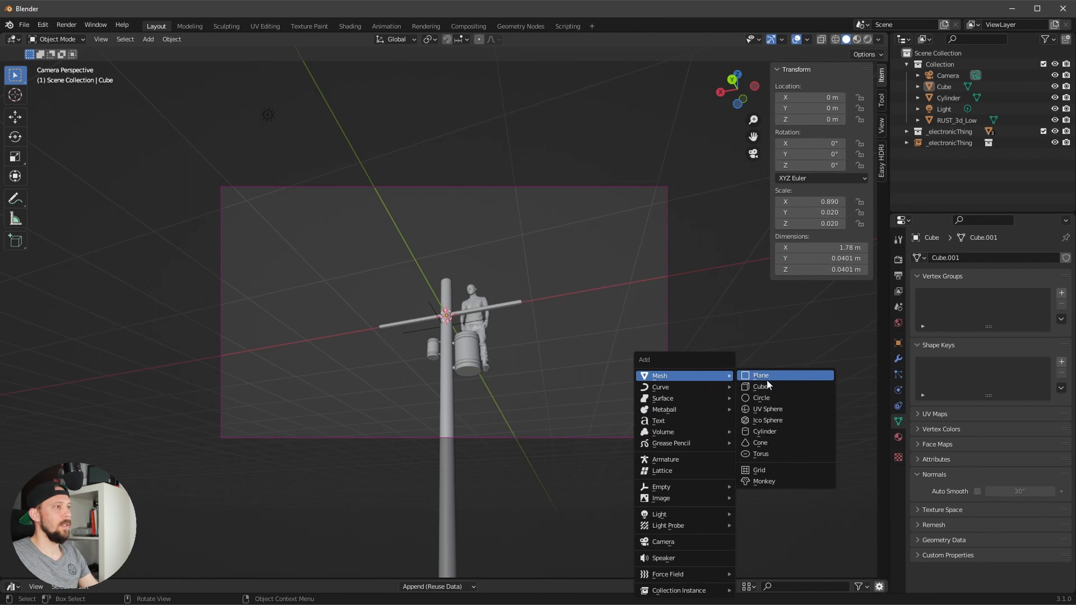
{"action": "left_click", "coordinate": [783, 386]}
{"action": "key", "text": "s"}
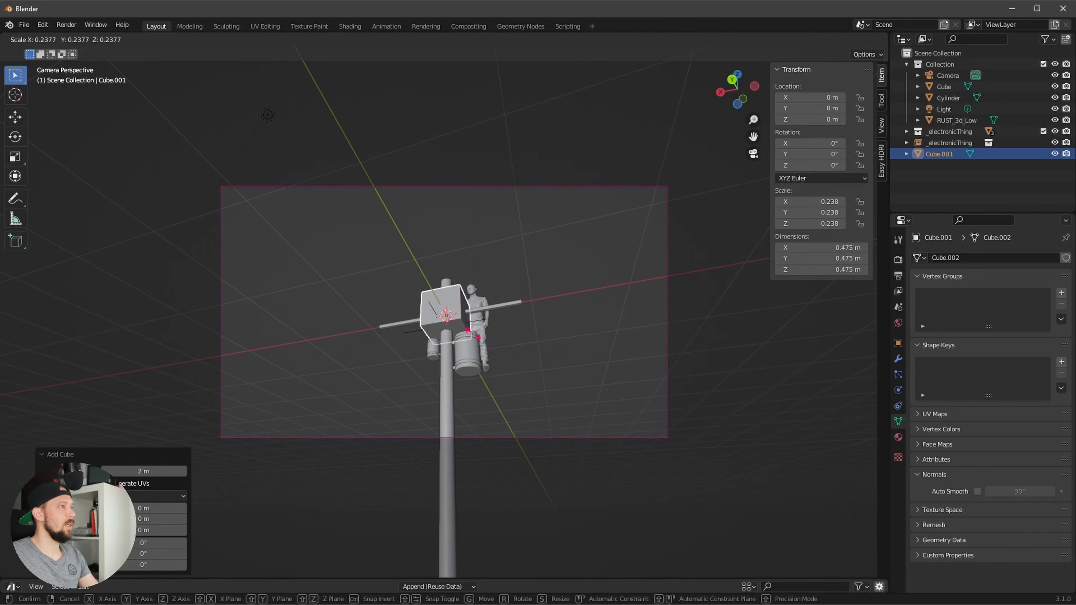
{"action": "left_click", "coordinate": [457, 315]}
{"action": "key", "text": "g"}
{"action": "key", "text": "x"}
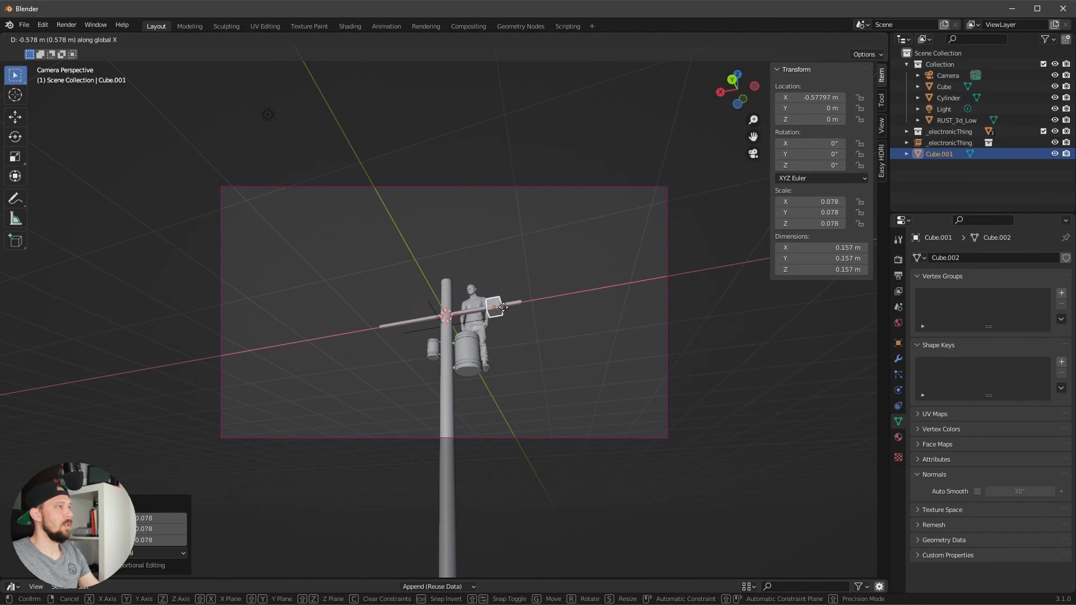
{"action": "left_click", "coordinate": [524, 301]}
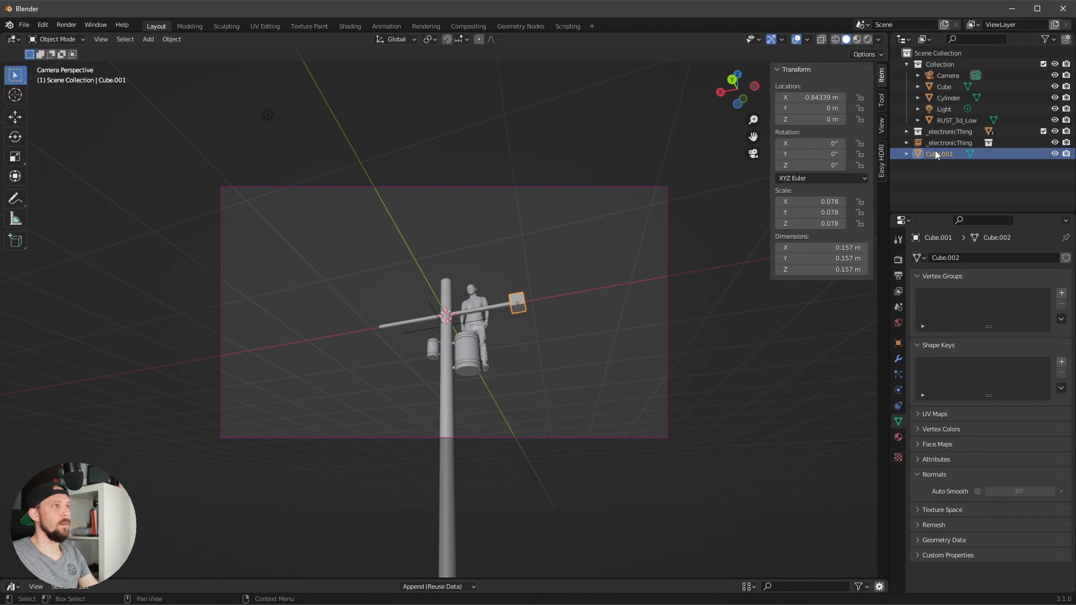
Step: Duplicate the small cube and place the copy away from the pole at about X -3.04, Y 1.71, Z -0.76 m
{"action": "key", "text": "shift+d"}
{"action": "left_click", "coordinate": [852, 349]}
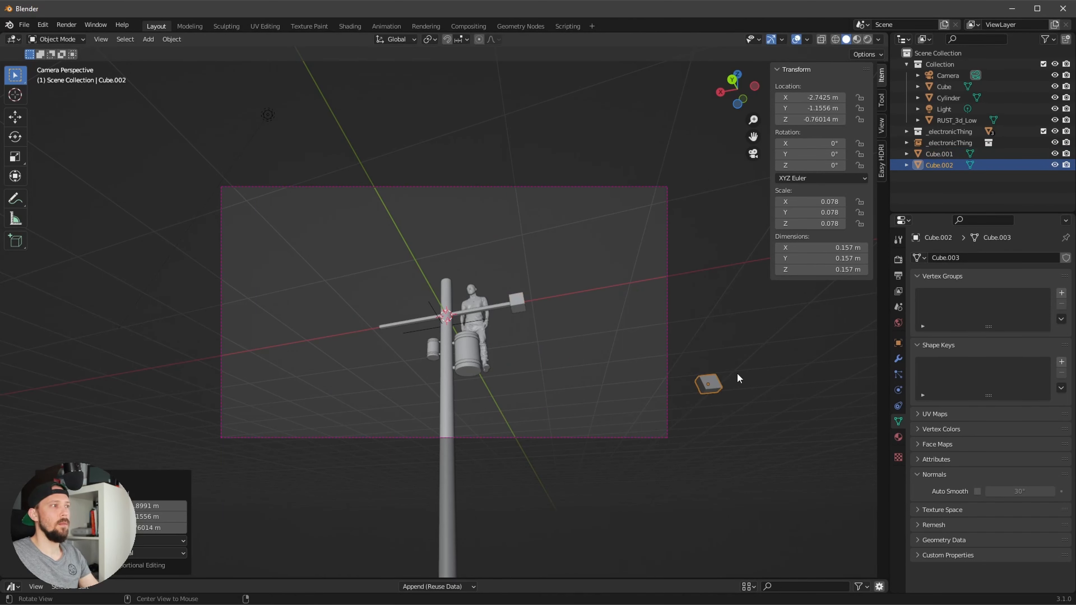
{"action": "middle_click_drag", "start_coordinate": [736, 372], "coordinate": [702, 387]}
{"action": "scroll", "coordinate": [697, 372], "scroll_direction": "down", "scroll_amount": 5}
{"action": "key", "text": "KP_7"}
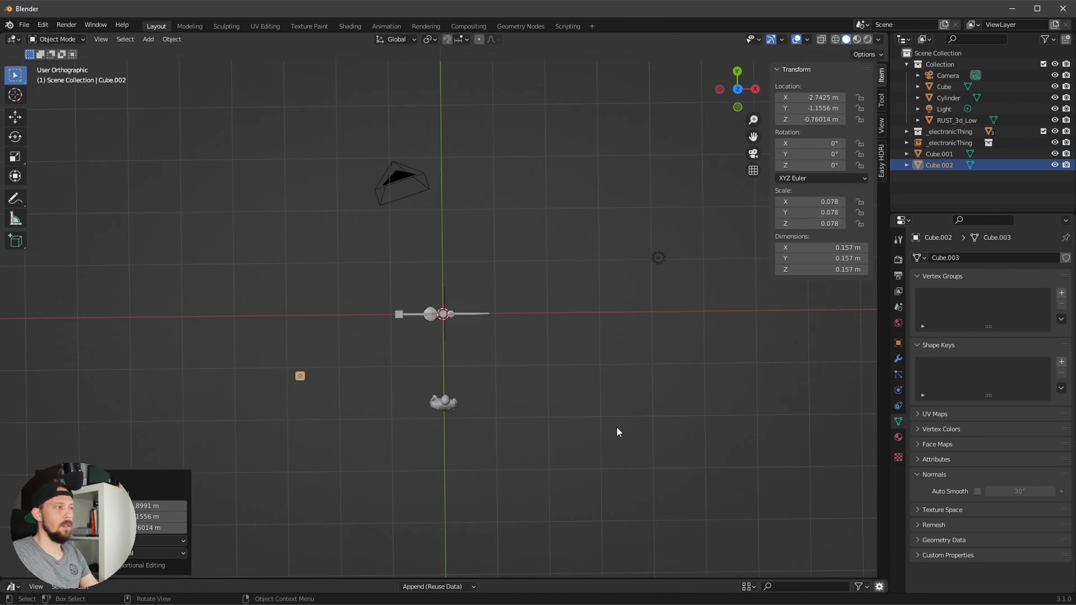
{"action": "key", "text": "g"}
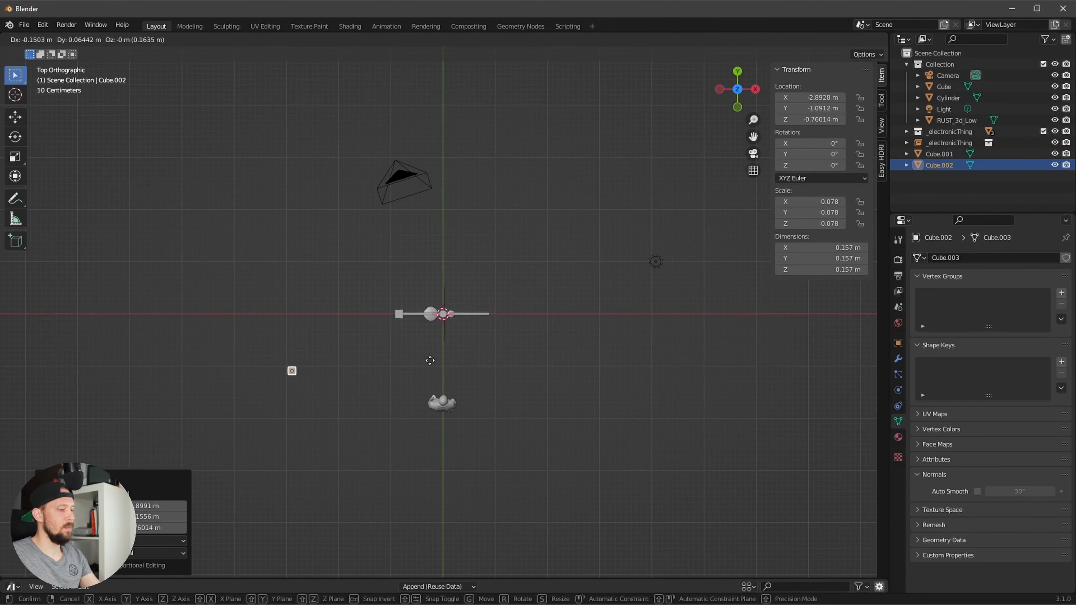
{"action": "left_click", "coordinate": [444, 240]}
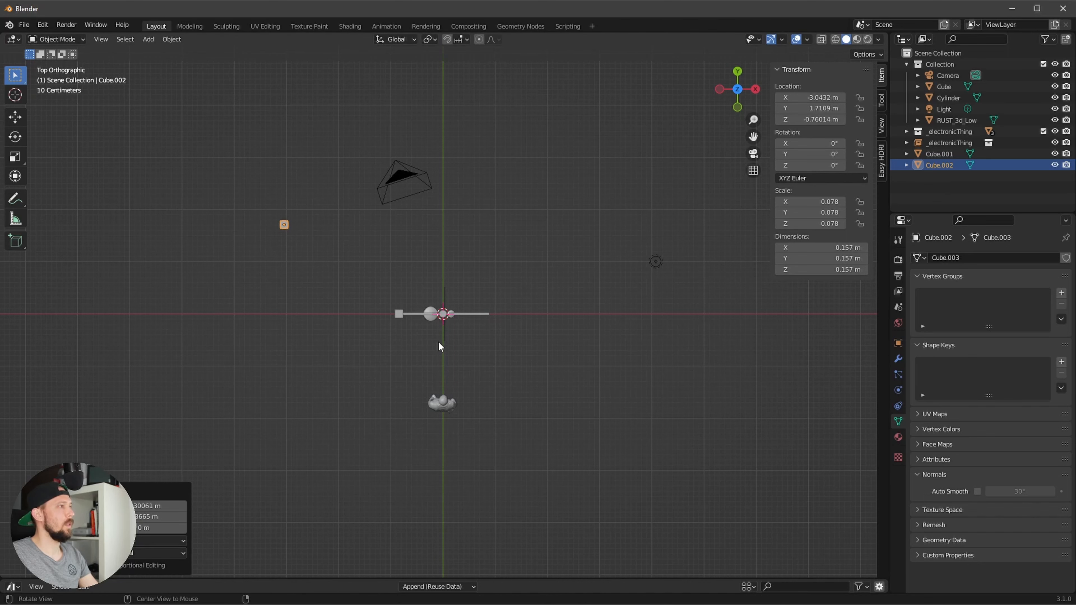
Step: Select both small cubes, add a Catenary curve between them from the Knots types, and set its a value to 1.1
{"action": "key", "text": "KP_0"}
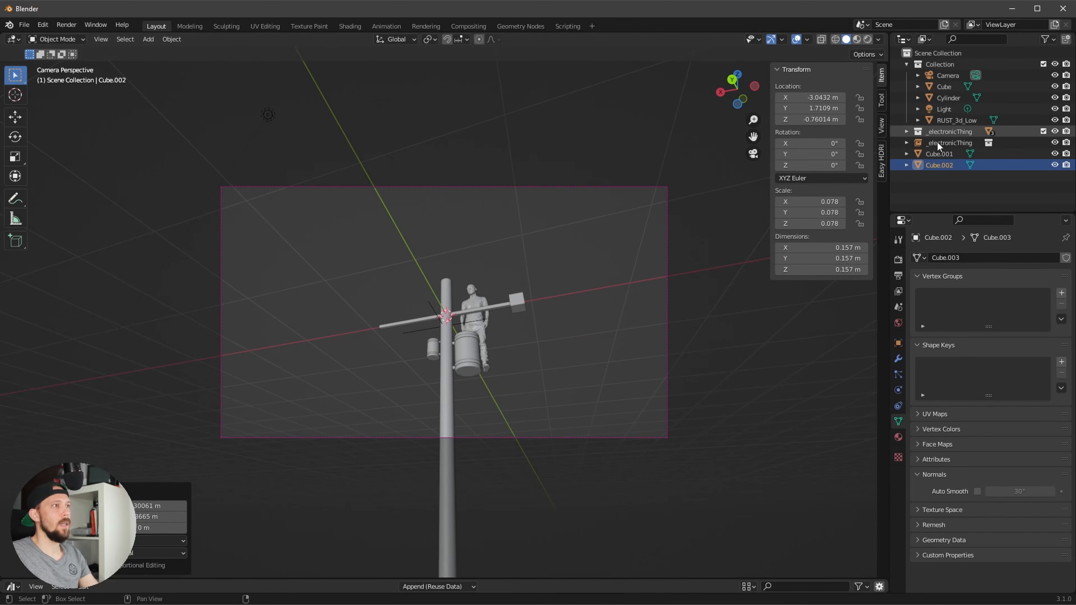
{"action": "left_click", "coordinate": [940, 154], "text": "shift"}
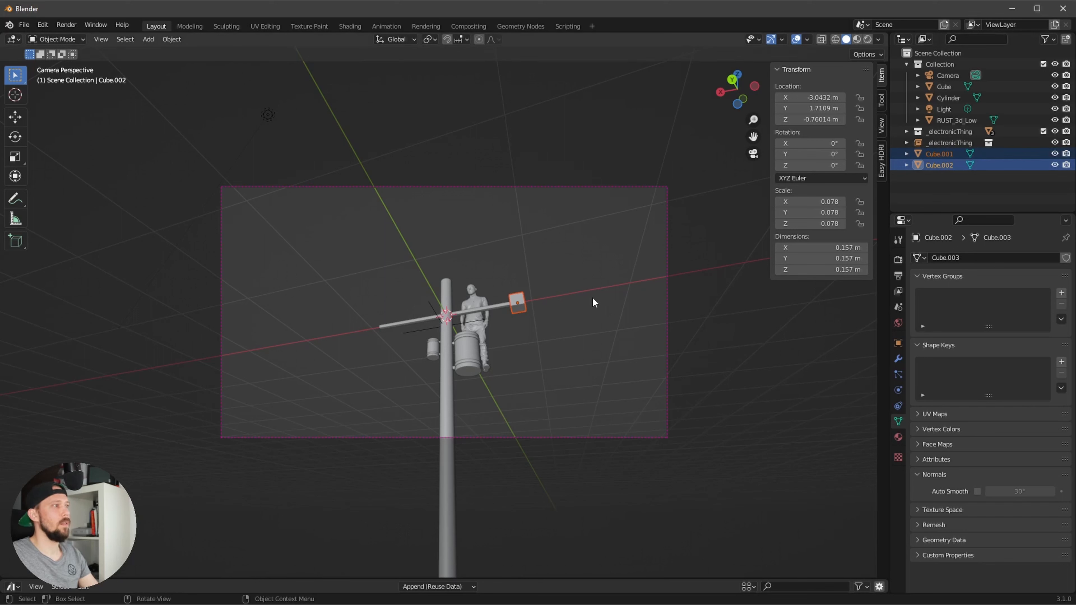
{"action": "right_click", "coordinate": [539, 313]}
{"action": "key", "text": "shift+a"}
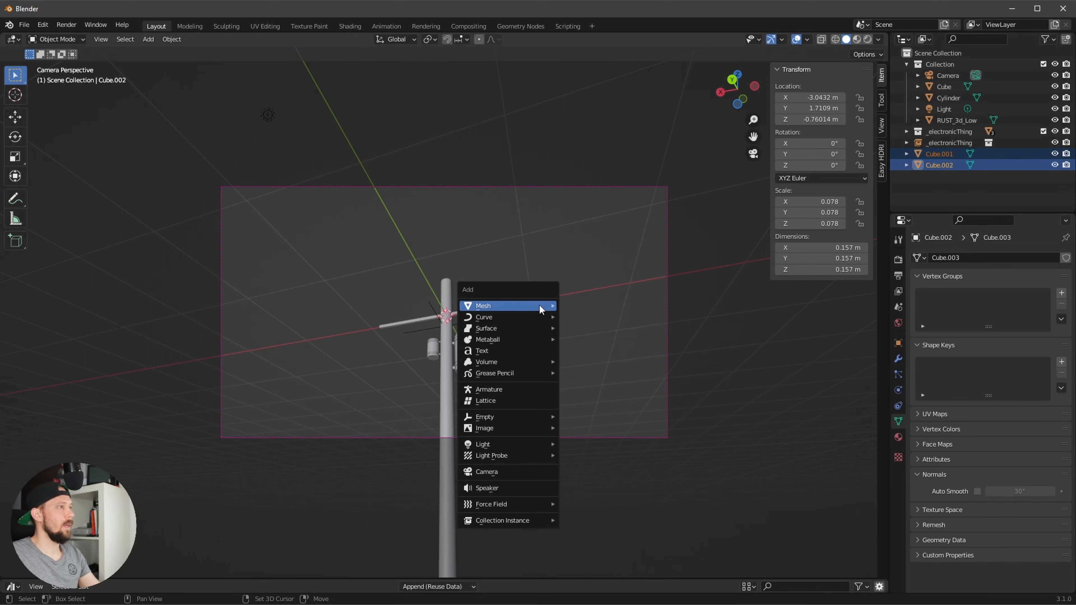
{"action": "mouse_move", "coordinate": [517, 319]}
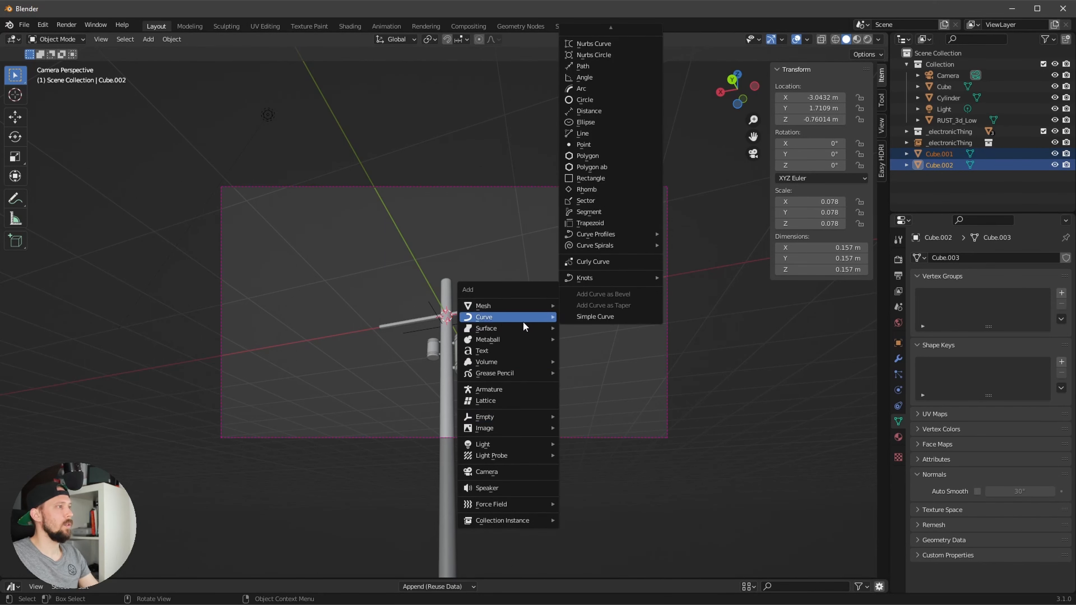
{"action": "mouse_move", "coordinate": [615, 277]}
{"action": "left_click", "coordinate": [709, 332]}
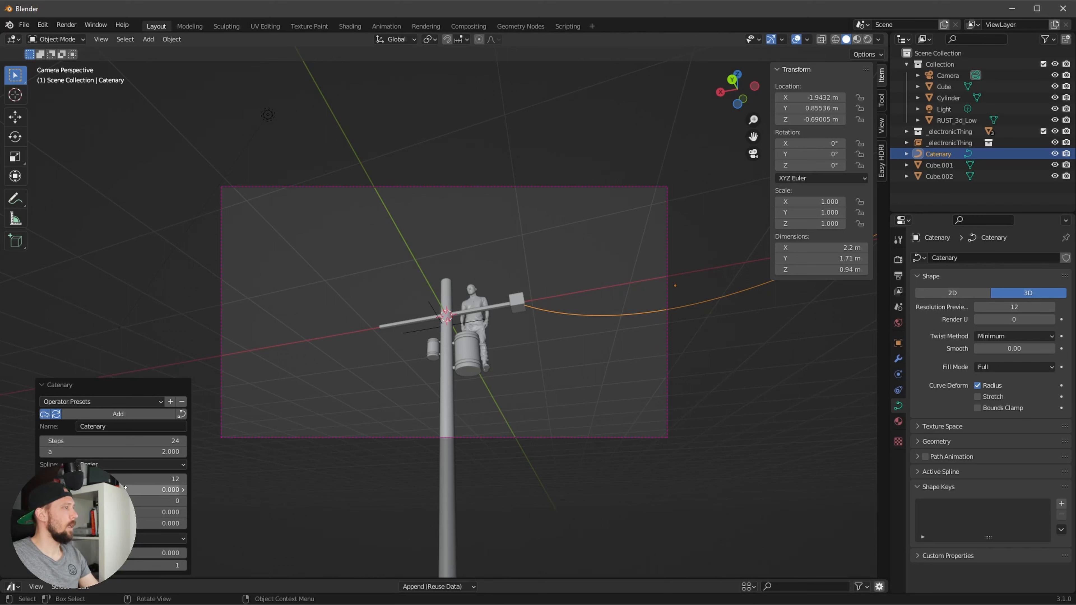
{"action": "left_click_drag", "start_coordinate": [119, 452], "coordinate": [75, 462]}
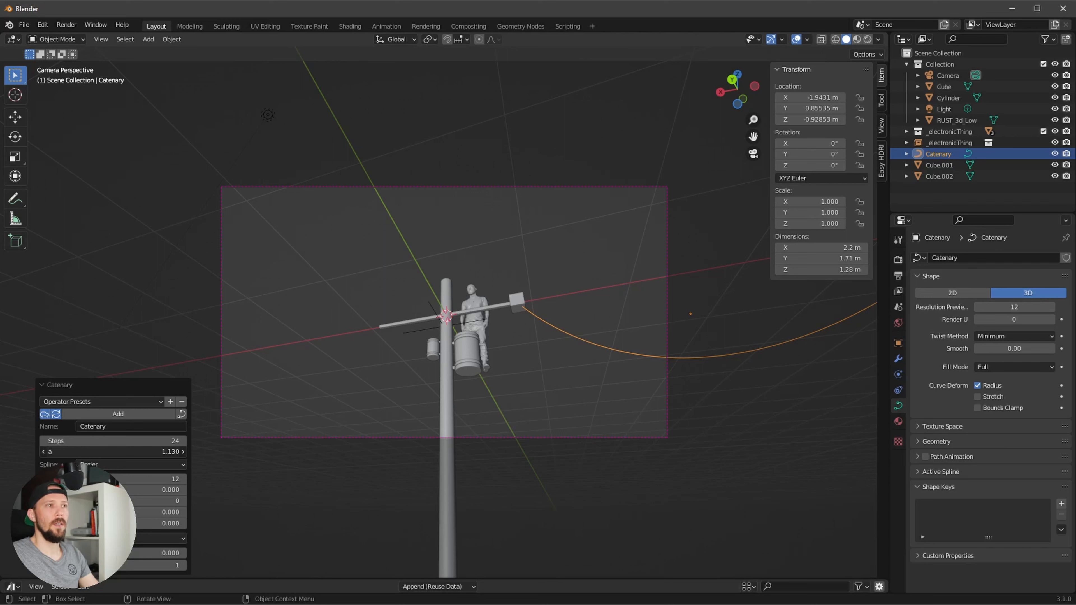
{"action": "mouse_move", "coordinate": [75, 451]}
{"action": "left_mouse_down"}
{"action": "mouse_move", "coordinate": [87, 451]}
{"action": "mouse_move", "coordinate": [71, 452]}
{"action": "left_mouse_up"}
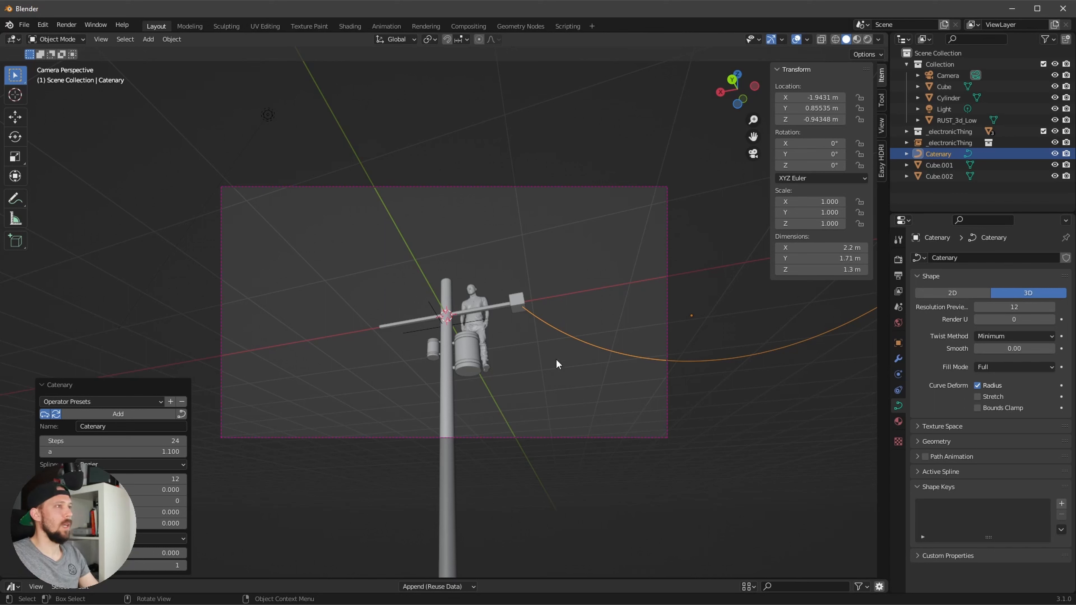
{"action": "left_click", "coordinate": [939, 153]}
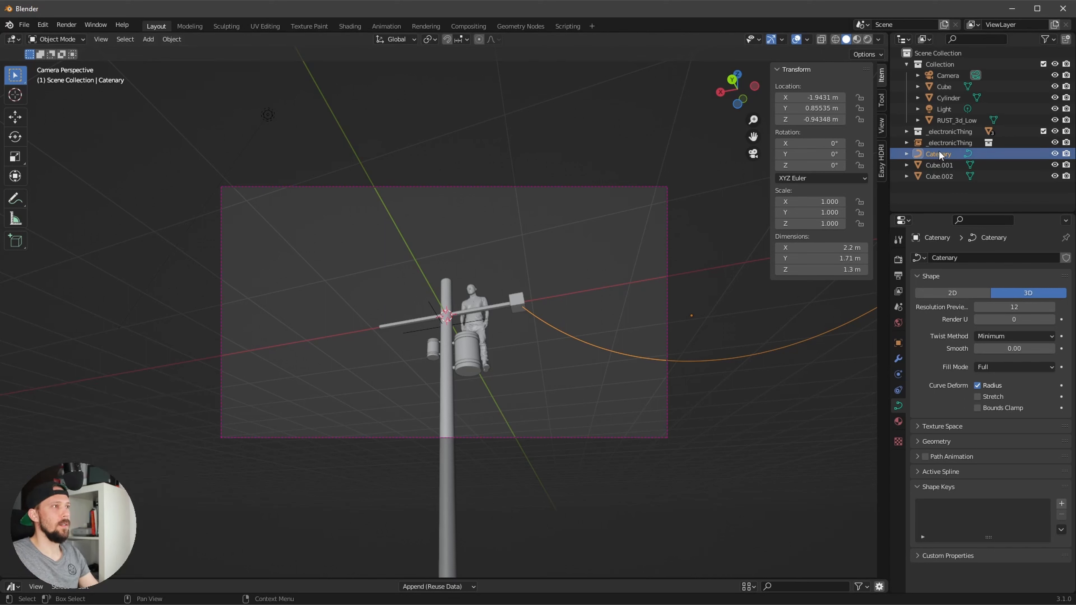
{"action": "left_click", "coordinate": [907, 154]}
{"action": "key", "text": "Tab"}
{"action": "key", "text": "Tab"}
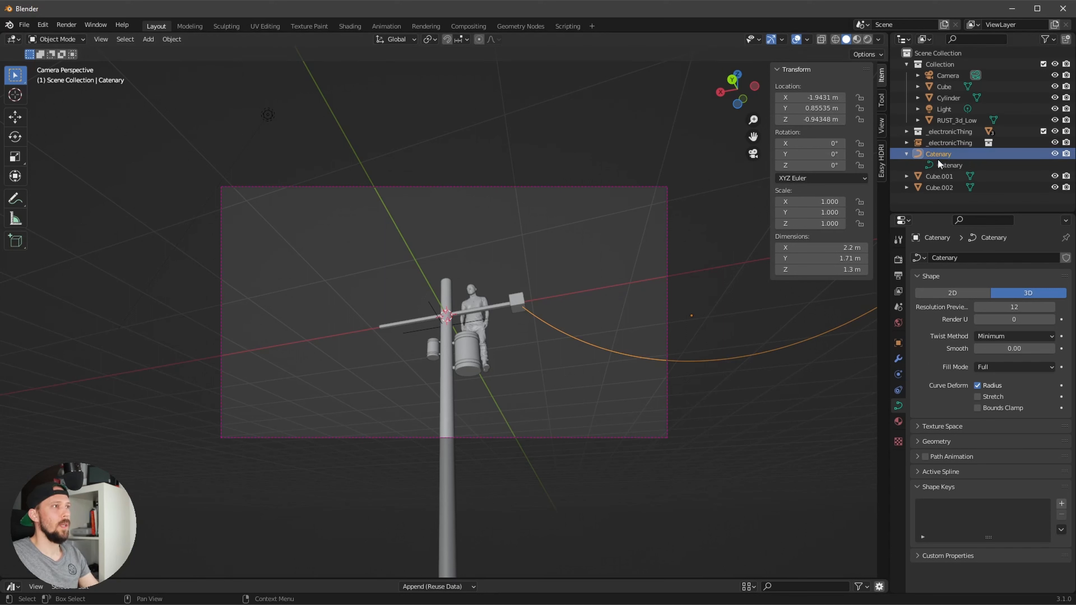
{"action": "left_click", "coordinate": [899, 360]}
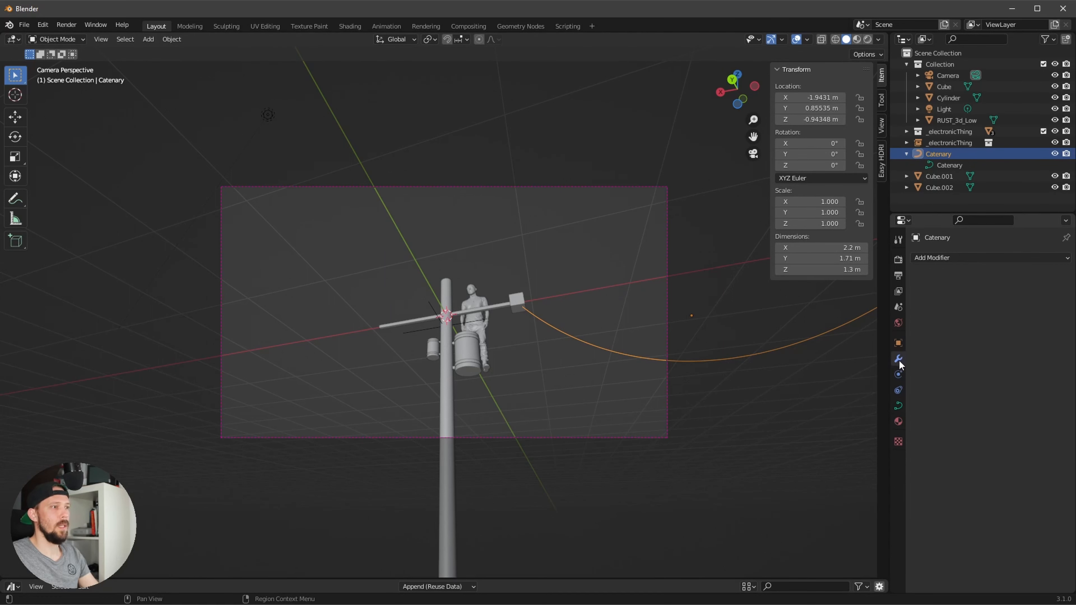
{"action": "left_click", "coordinate": [898, 406]}
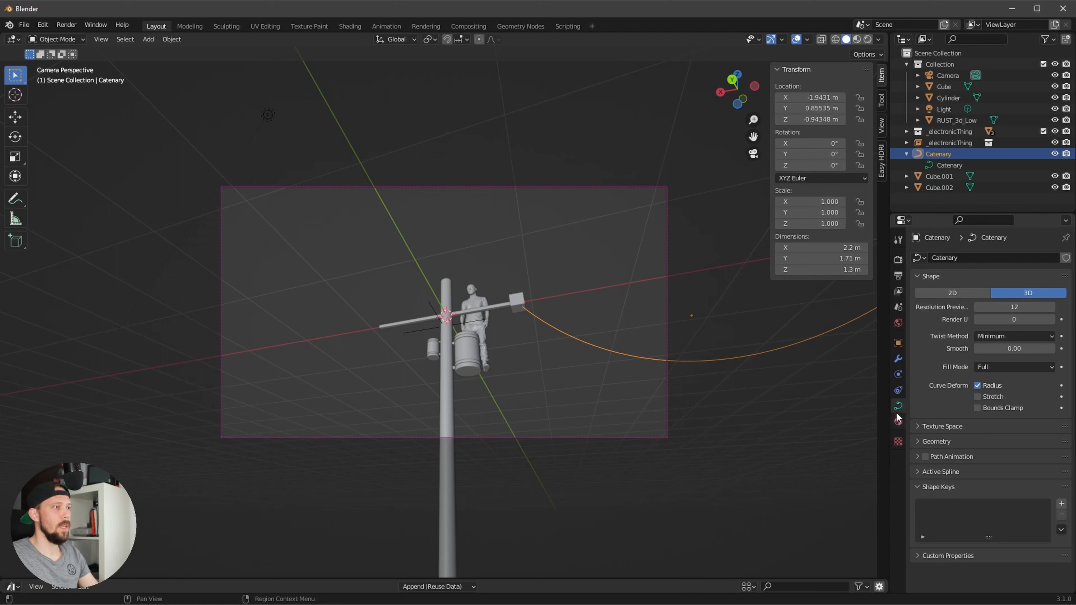
Step: Give the catenary curve thickness with a round bevel 0.005 m deep
{"action": "left_click", "coordinate": [916, 442]}
{"action": "left_click", "coordinate": [961, 519]}
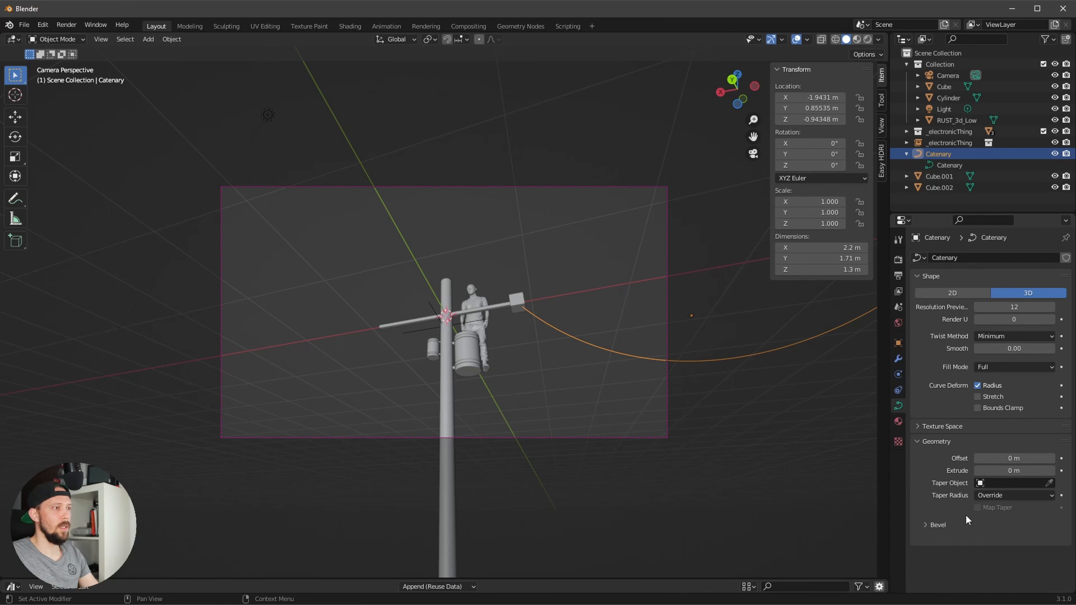
{"action": "left_click", "coordinate": [962, 519]}
{"action": "left_click", "coordinate": [932, 427]}
{"action": "scroll", "coordinate": [933, 479], "scroll_direction": "down", "scroll_amount": 10}
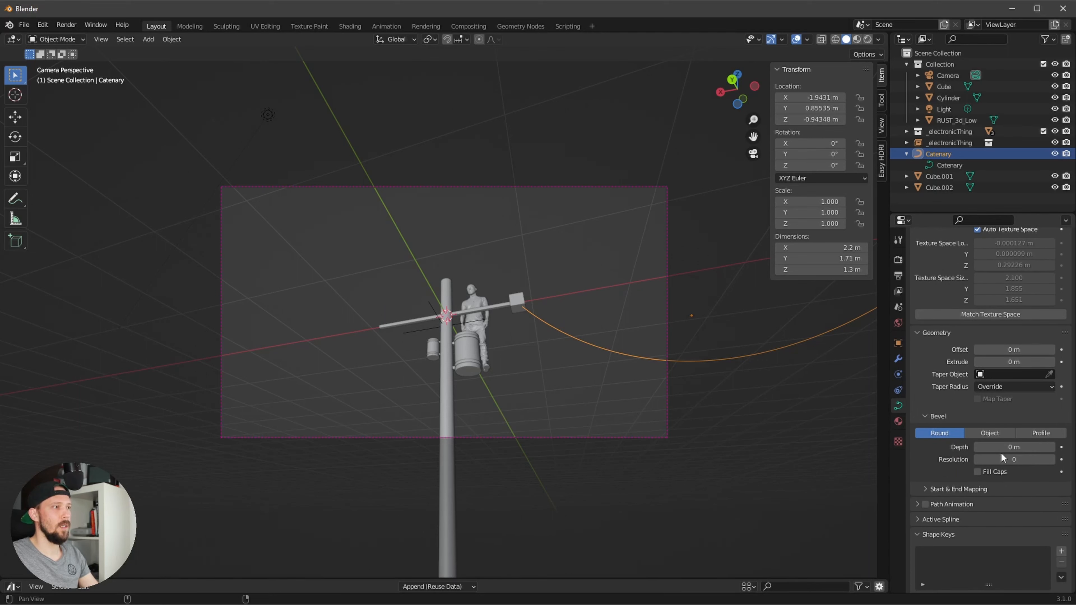
{"action": "left_click", "coordinate": [1052, 448]}
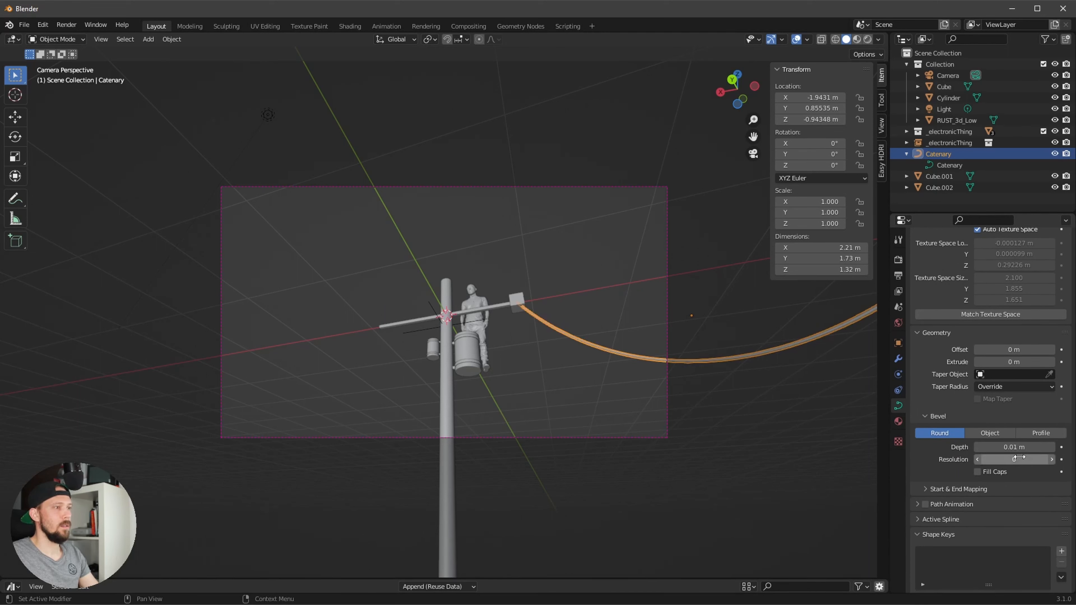
{"action": "left_click", "coordinate": [1019, 448]}
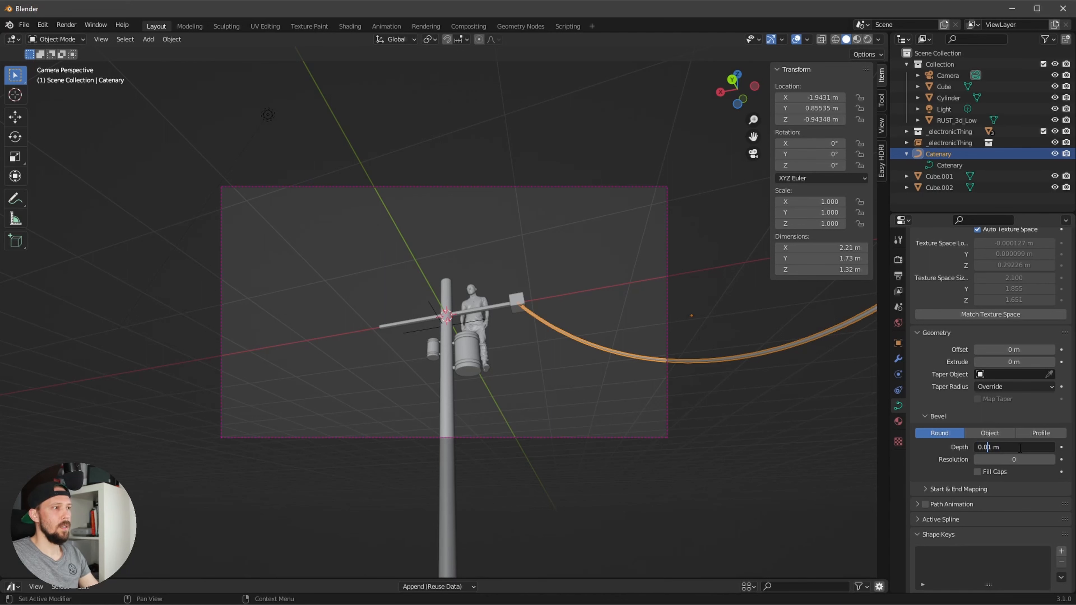
{"action": "key", "text": "shift+Right"}
{"action": "key", "text": "Return"}
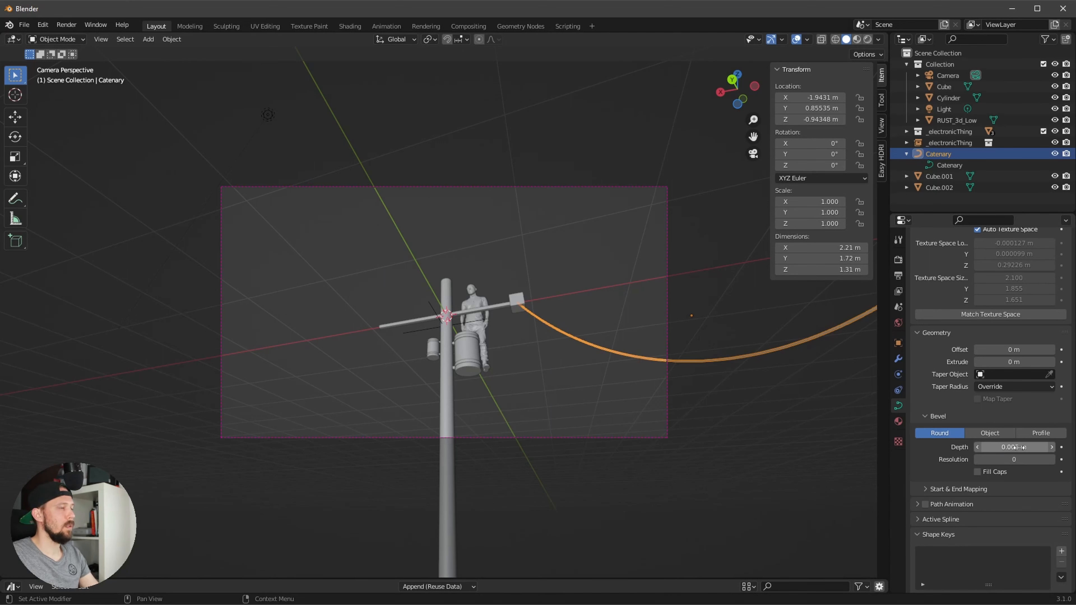
Step: Turn off the viewport overlays and hide the two small anchor cubes in the viewport
{"action": "left_click", "coordinate": [800, 40]}
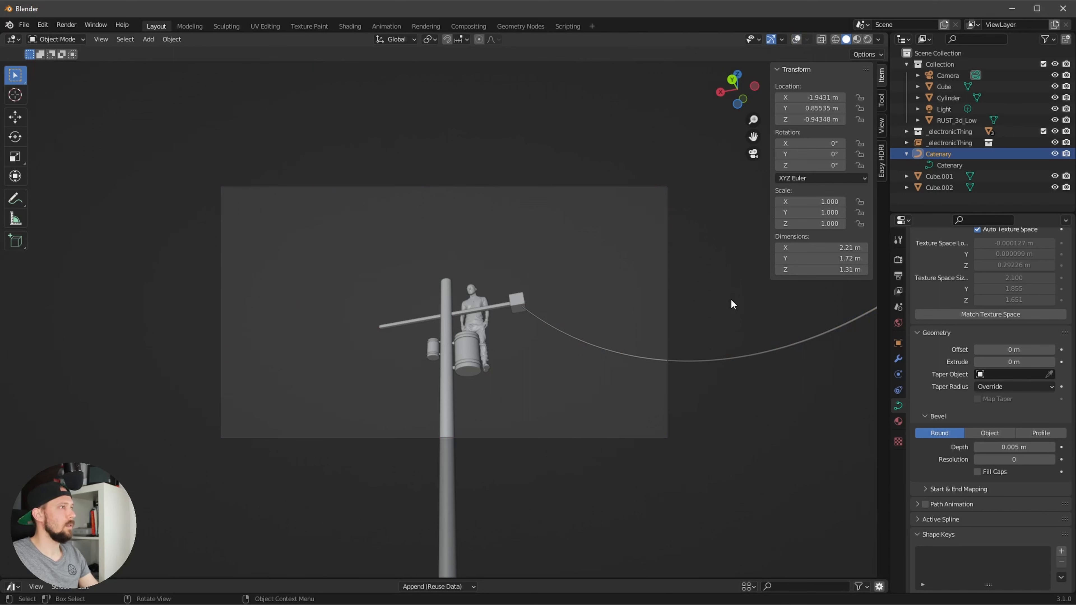
{"action": "left_click_drag", "start_coordinate": [1055, 176], "coordinate": [1054, 188]}
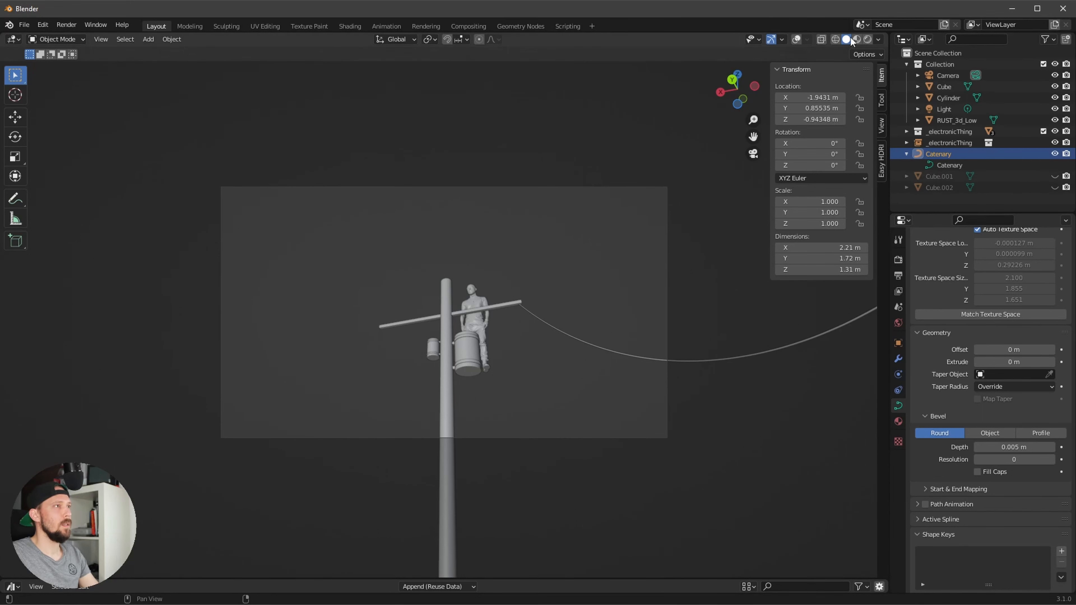
Step: Split the 3D viewport in two, keeping the camera view in one half and showing the pole from the top in the other
{"action": "left_click_drag", "start_coordinate": [885, 35], "coordinate": [485, 88]}
{"action": "key", "text": "n"}
{"action": "middle_click_drag", "start_coordinate": [653, 239], "coordinate": [580, 335]}
{"action": "key", "text": "KP_7"}
{"action": "middle_click_drag", "start_coordinate": [670, 317], "coordinate": [663, 358], "text": "shift"}
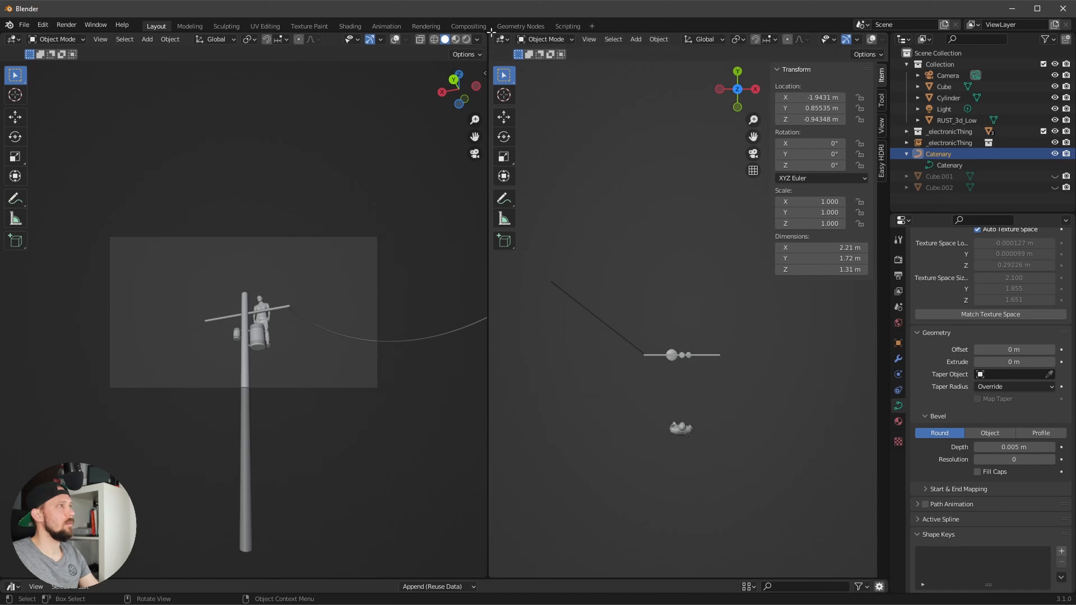
Step: Turn the overlays back on in the camera viewport, duplicate the catenary wire, and place it at about X -1.72, Y 0.89, Z -0.99 m
{"action": "left_click", "coordinate": [905, 154]}
{"action": "left_click", "coordinate": [394, 40]}
{"action": "key", "text": "shift+d"}
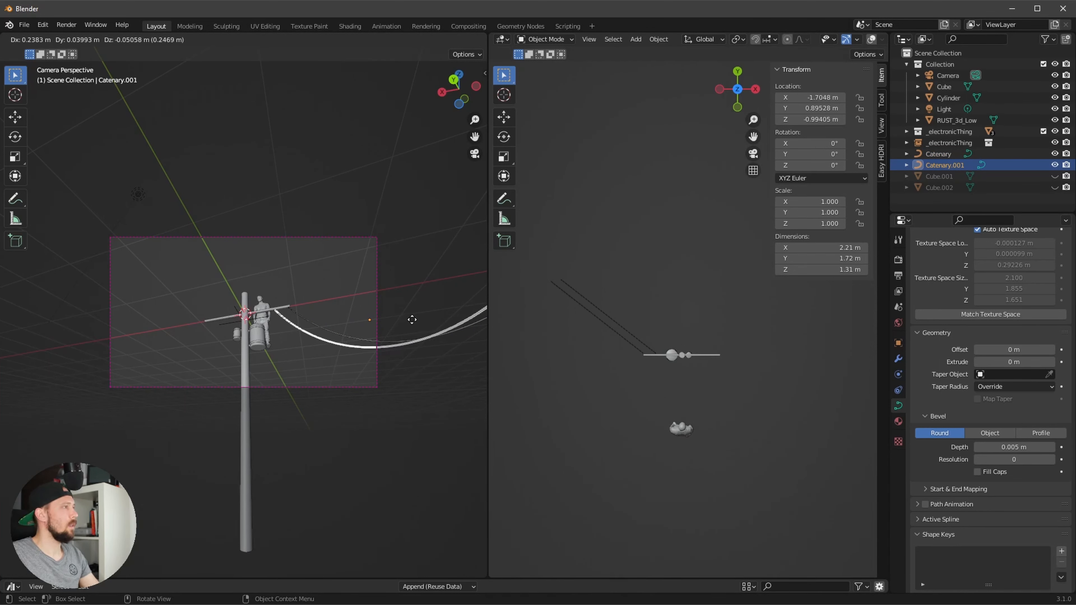
{"action": "left_click", "coordinate": [464, 324]}
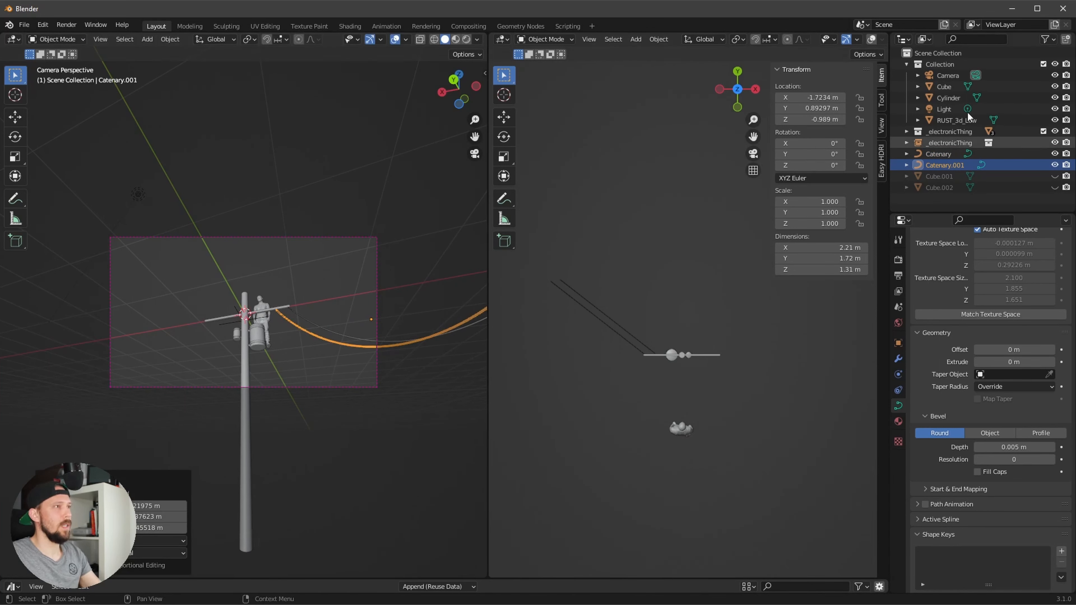
Step: Try adjusting the duplicated wire's Z location and undo the change
{"action": "key", "text": "n"}
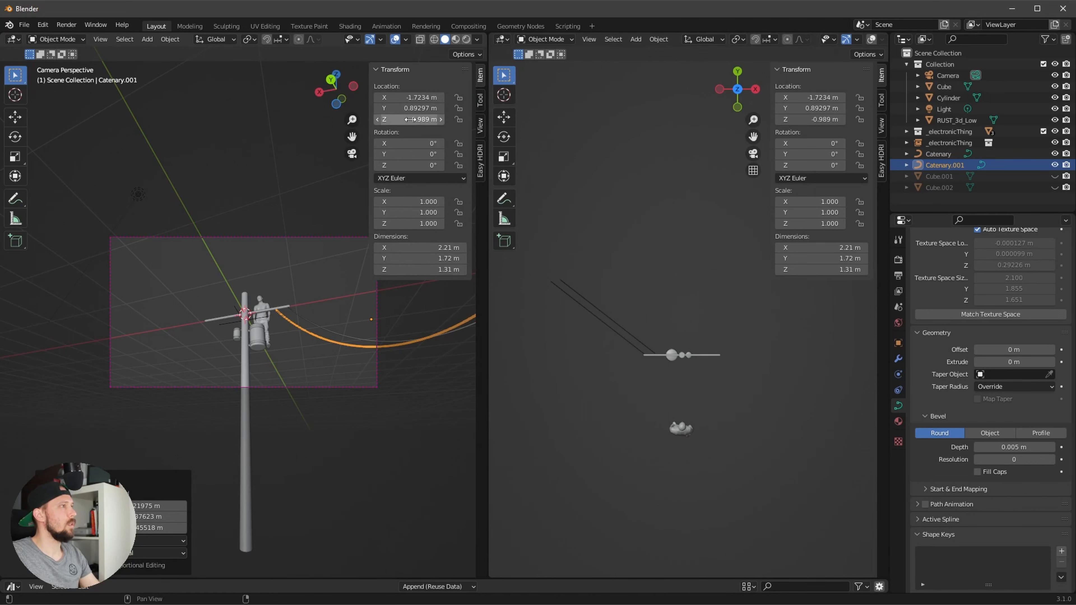
{"action": "left_click_drag", "start_coordinate": [431, 119], "coordinate": [436, 119]}
{"action": "key", "text": "ctrl+z"}
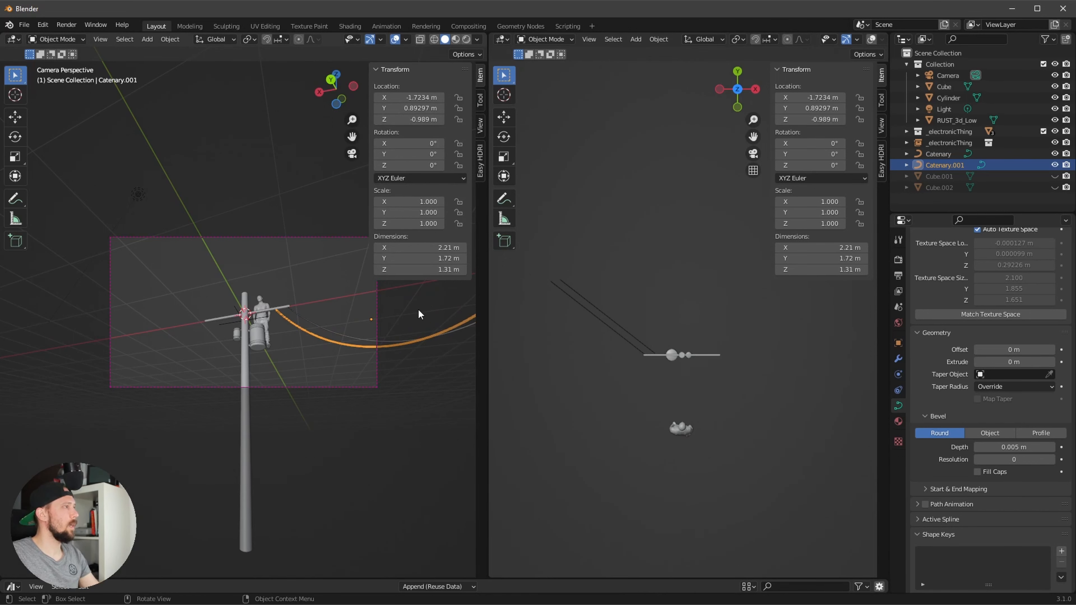
Step: In the top view, move all control points of the duplicated wire about 0.59 m along X so its end meets the pole
{"action": "middle_click_drag", "start_coordinate": [420, 312], "coordinate": [364, 388]}
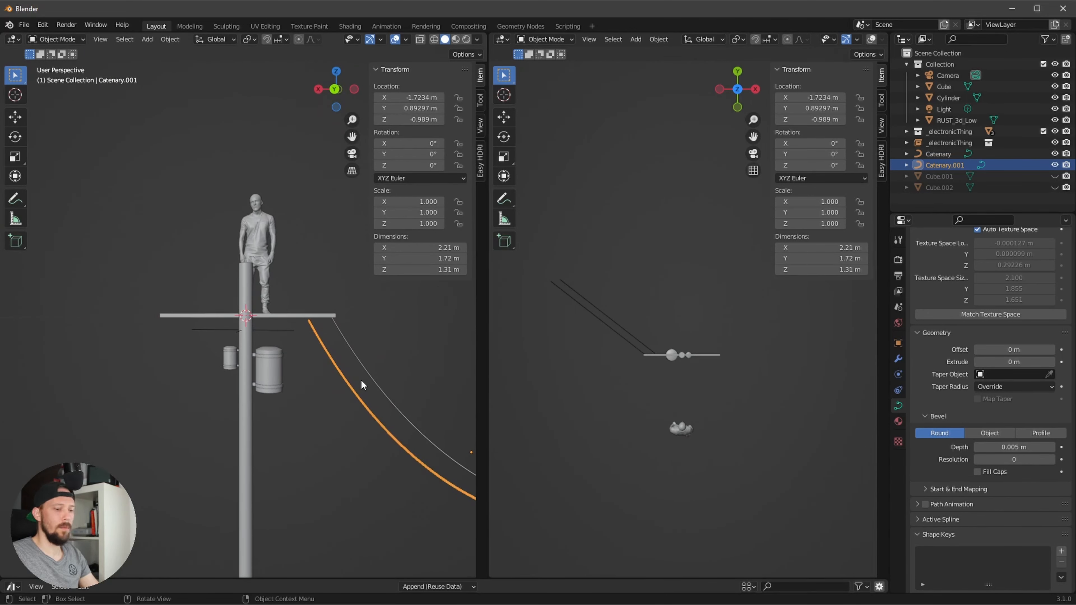
{"action": "key", "text": "KP_7"}
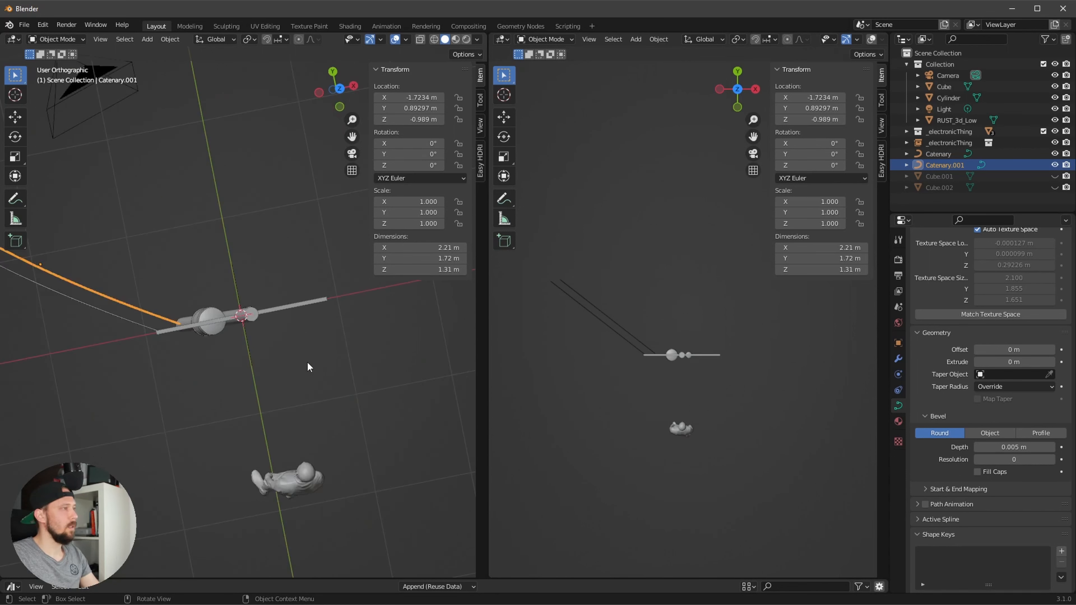
{"action": "key", "text": "Tab"}
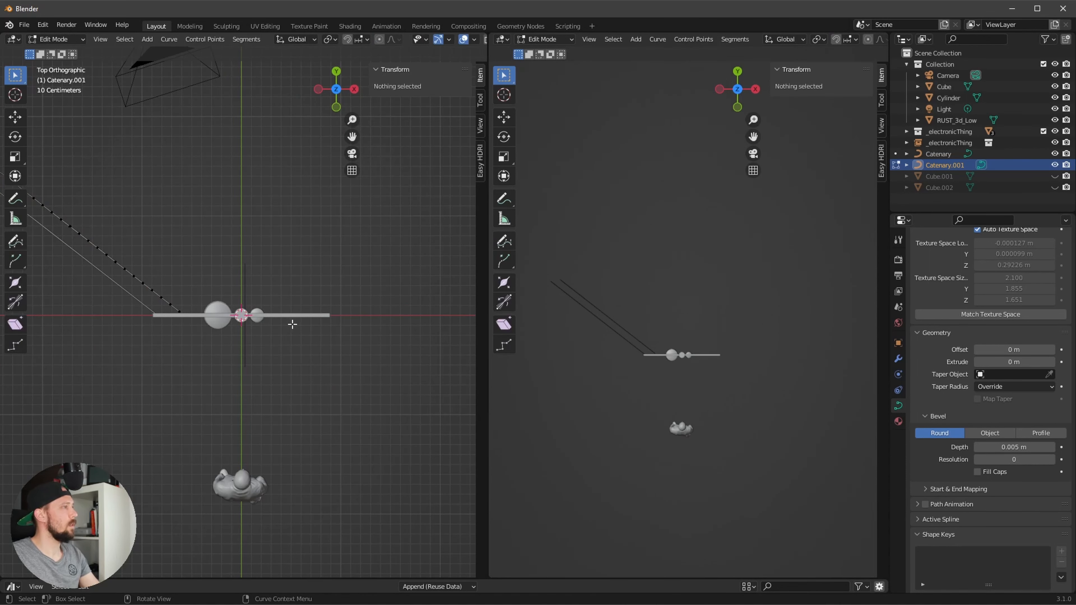
{"action": "key", "text": "a"}
{"action": "key", "text": "g"}
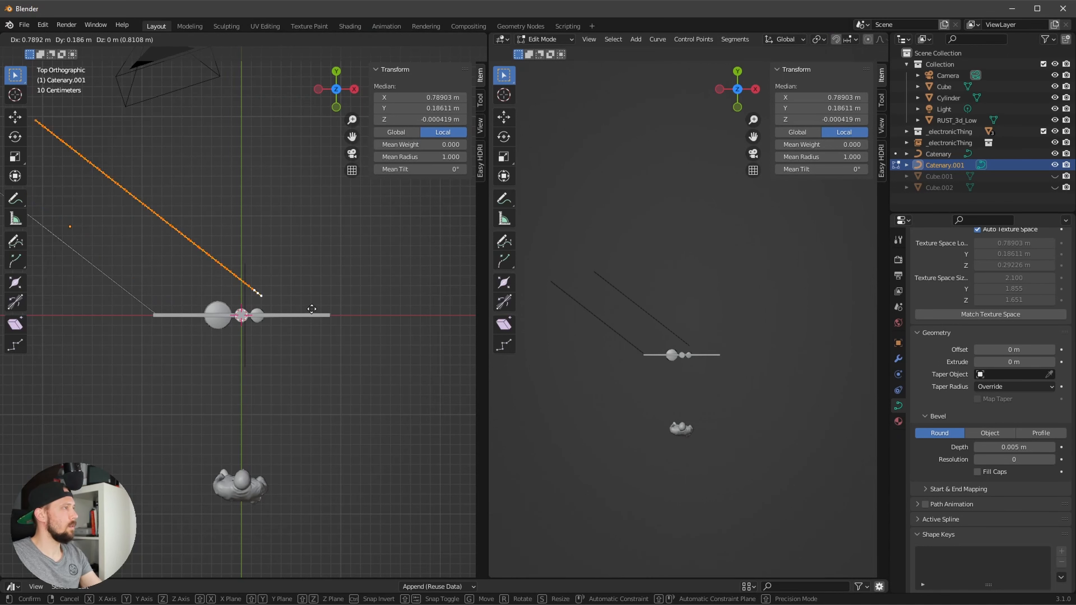
{"action": "left_click", "coordinate": [291, 330]}
{"action": "middle_click_drag", "start_coordinate": [291, 330], "coordinate": [392, 277]}
{"action": "key", "text": "Tab"}
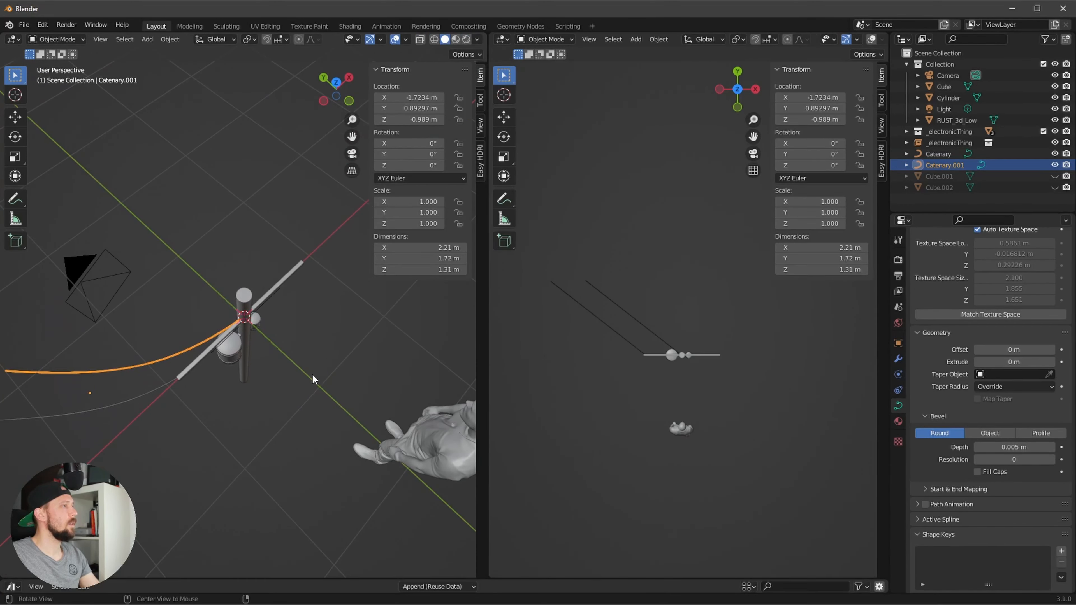
Step: Examine from several angles how the duplicated wire meets the pole and where its origin lies
{"action": "middle_click_drag", "start_coordinate": [312, 373], "coordinate": [423, 271]}
{"action": "mouse_move", "coordinate": [413, 202]}
{"action": "left_mouse_down"}
{"action": "mouse_move", "coordinate": [441, 201]}
{"action": "mouse_move", "coordinate": [416, 202]}
{"action": "left_mouse_up"}
{"action": "key", "text": "ctrl+z"}
{"action": "middle_click_drag", "start_coordinate": [267, 357], "coordinate": [214, 387]}
{"action": "middle_click_drag", "start_coordinate": [423, 333], "coordinate": [302, 370], "text": "shift"}
{"action": "scroll", "coordinate": [295, 370], "scroll_direction": "up", "scroll_amount": 4}
{"action": "left_click_drag", "start_coordinate": [294, 367], "coordinate": [333, 350], "text": "alt+shift"}
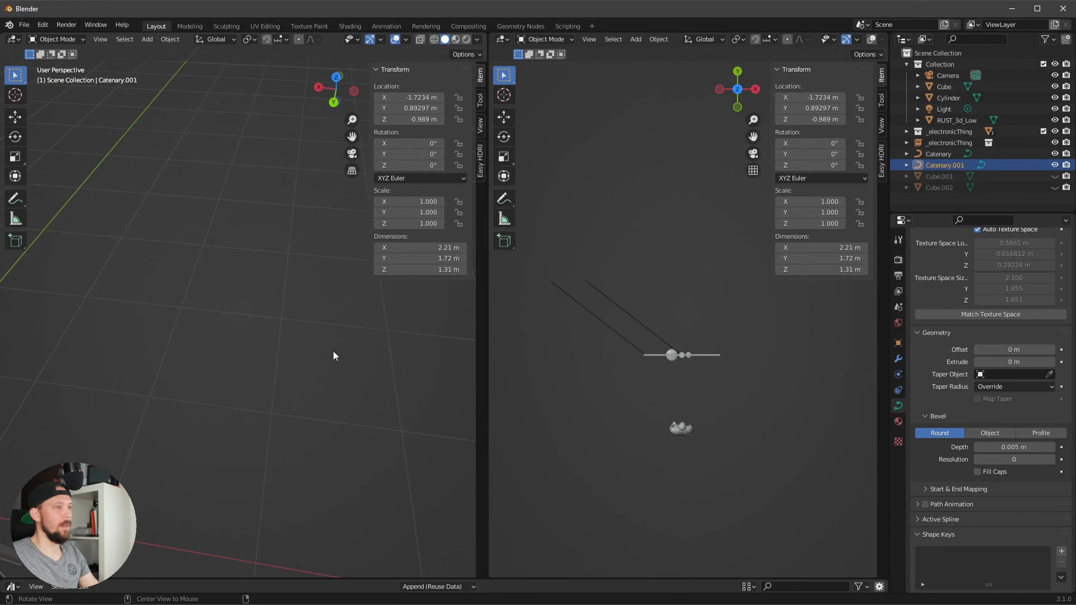
{"action": "scroll", "coordinate": [288, 373], "scroll_direction": "down", "scroll_amount": 4}
{"action": "left_click_drag", "start_coordinate": [238, 409], "coordinate": [381, 339], "text": "alt+shift"}
{"action": "left_click_drag", "start_coordinate": [287, 391], "coordinate": [306, 384], "text": "alt"}
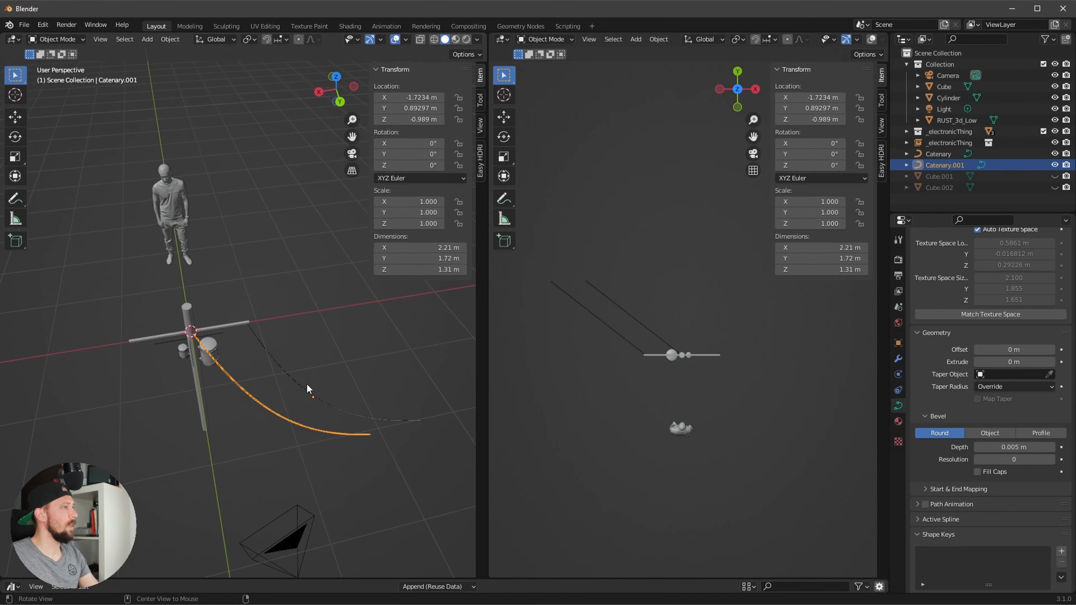
{"action": "scroll", "coordinate": [298, 398], "scroll_direction": "up", "scroll_amount": 1}
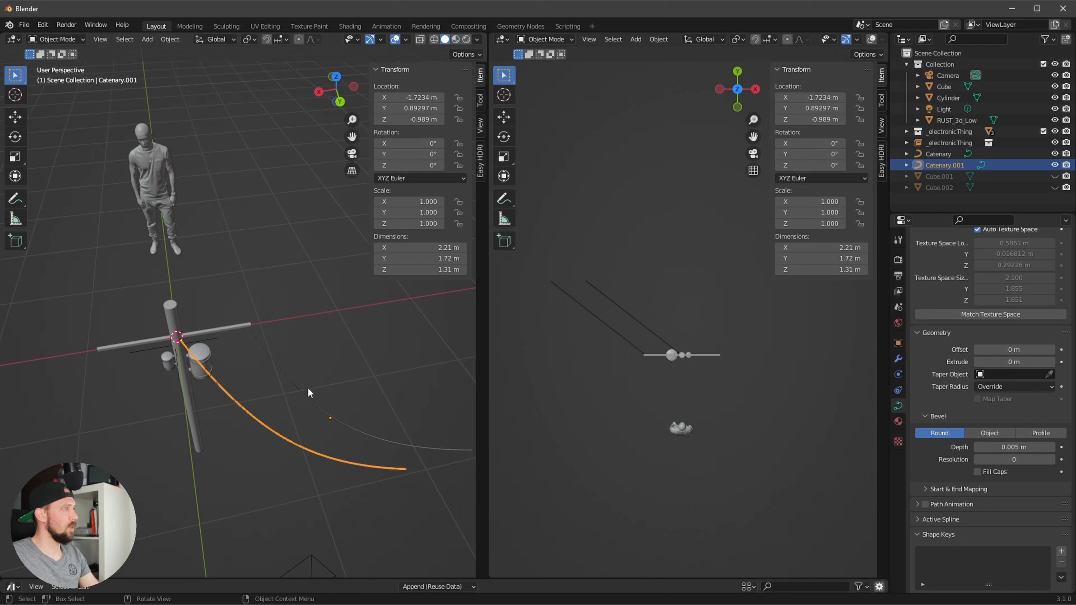
{"action": "left_click_drag", "start_coordinate": [359, 391], "coordinate": [315, 390], "text": "alt"}
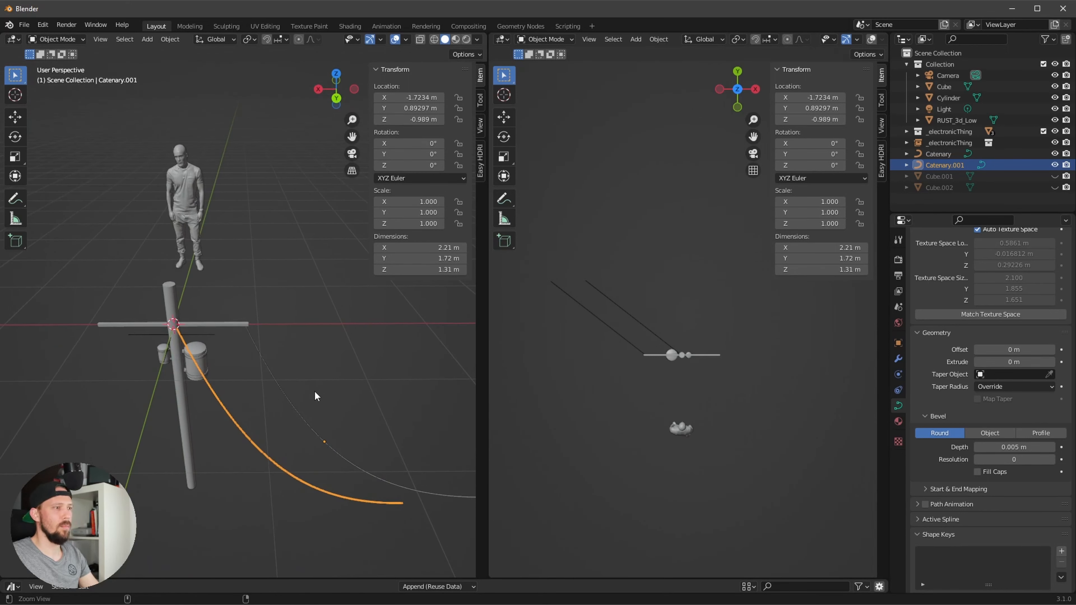
{"action": "scroll", "coordinate": [353, 366], "scroll_direction": "up", "scroll_amount": 2}
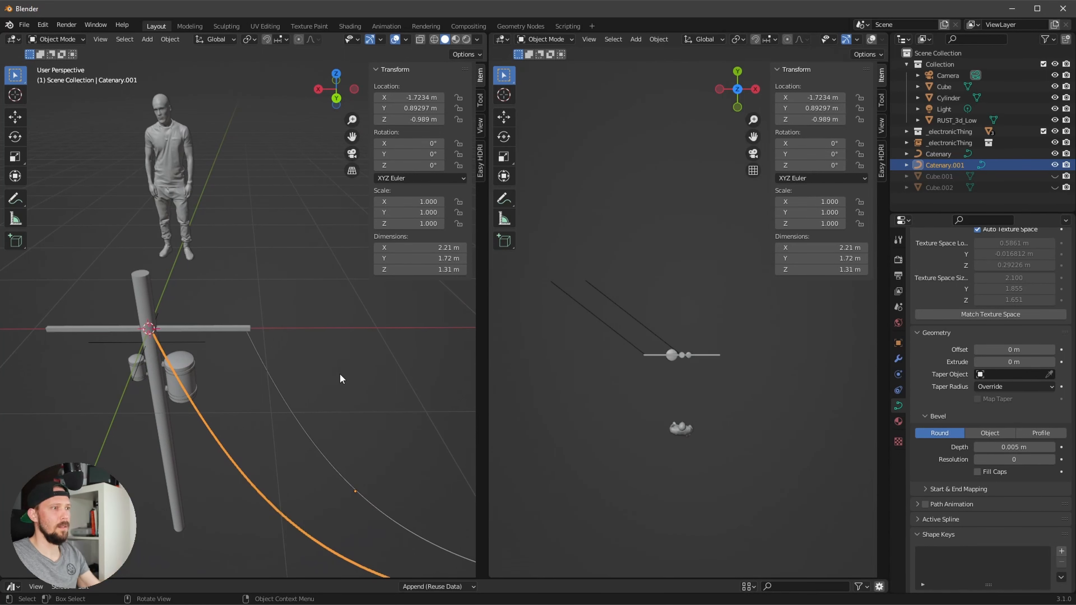
{"action": "mouse_move", "coordinate": [306, 396]}
{"action": "left_mouse_down", "text": "alt"}
{"action": "mouse_move", "coordinate": [345, 395]}
{"action": "mouse_move", "coordinate": [307, 413]}
{"action": "mouse_move", "coordinate": [320, 385]}
{"action": "mouse_move", "coordinate": [317, 409]}
{"action": "left_mouse_up", "text": "alt"}
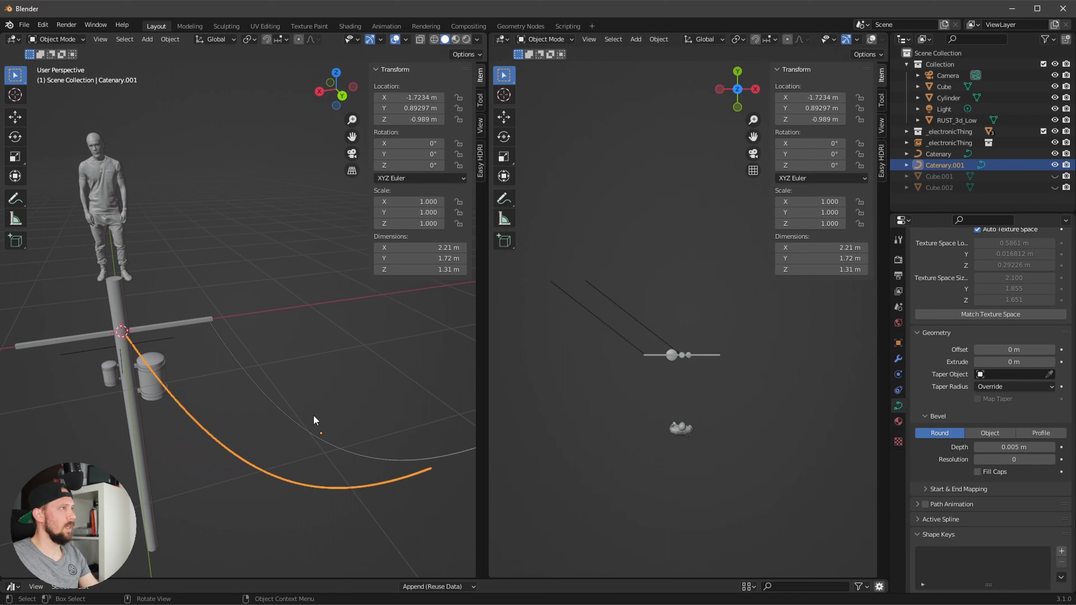
Step: Set the duplicated wire's origin to its geometry and try rotating the wire about the Y axis
{"action": "left_click", "coordinate": [160, 42]}
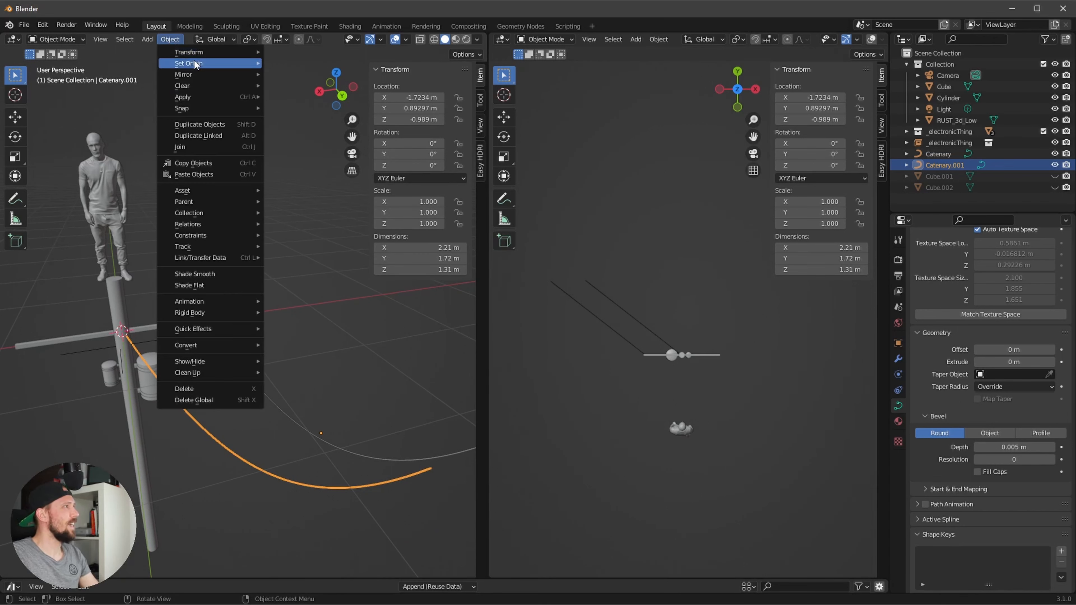
{"action": "mouse_move", "coordinate": [194, 61]}
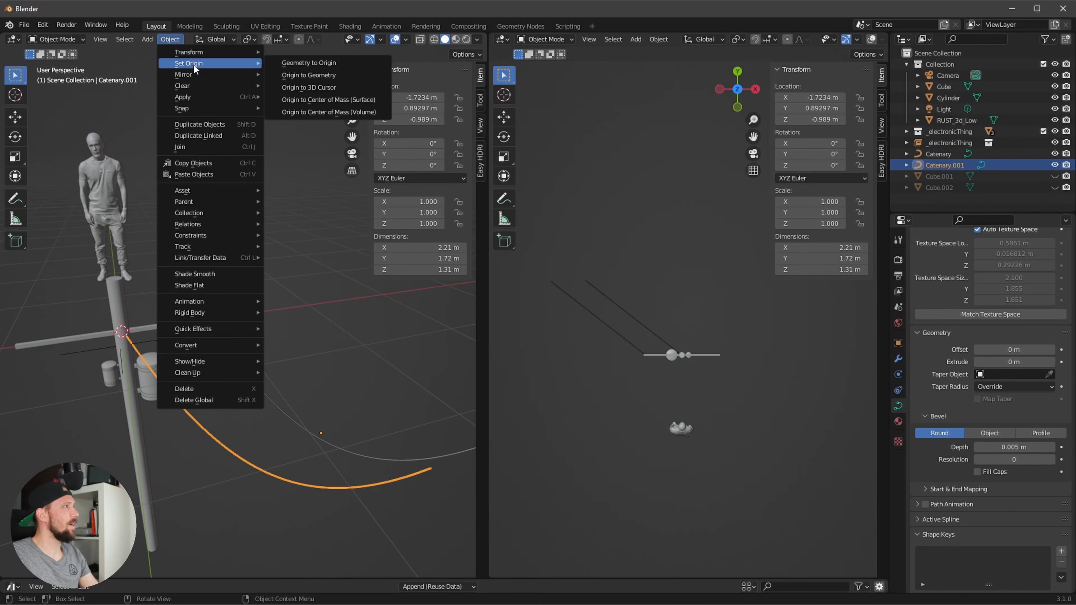
{"action": "left_click", "coordinate": [357, 76]}
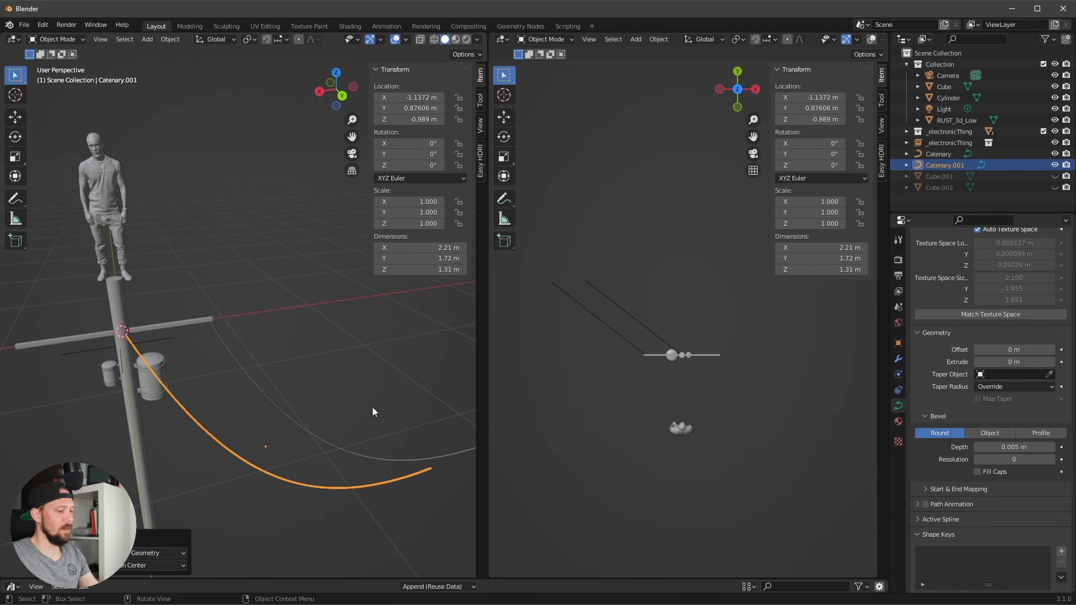
{"action": "key", "text": "r"}
{"action": "key", "text": "y"}
{"action": "right_click", "coordinate": [357, 402]}
{"action": "middle_click_drag", "start_coordinate": [331, 409], "coordinate": [322, 231]}
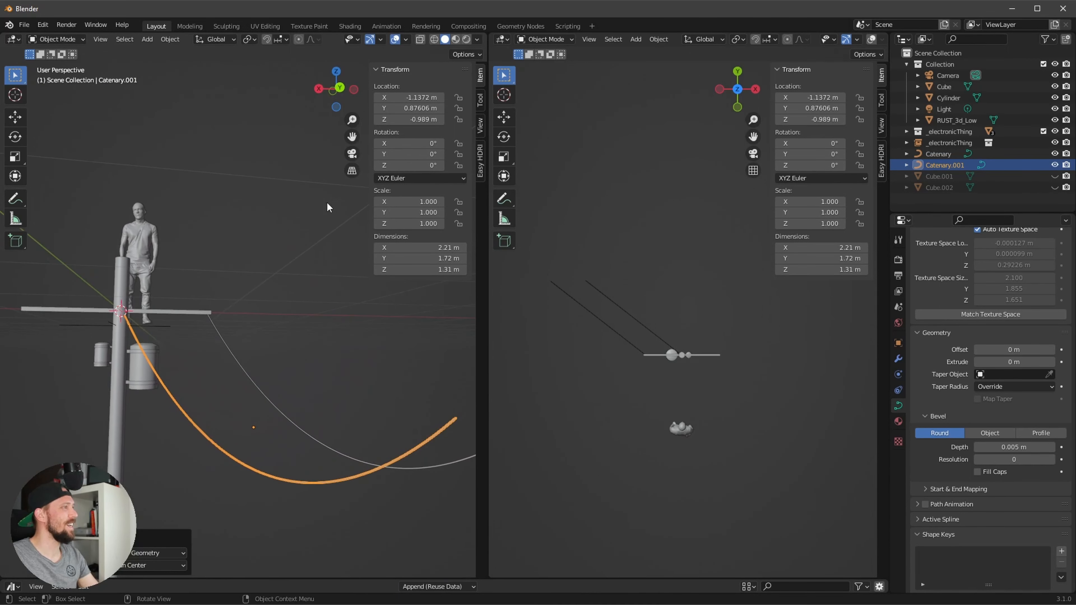
Step: Apply Geometry to Origin to the duplicated wire and try rotating it about the X axis
{"action": "left_click", "coordinate": [171, 38]}
{"action": "left_click", "coordinate": [177, 38]}
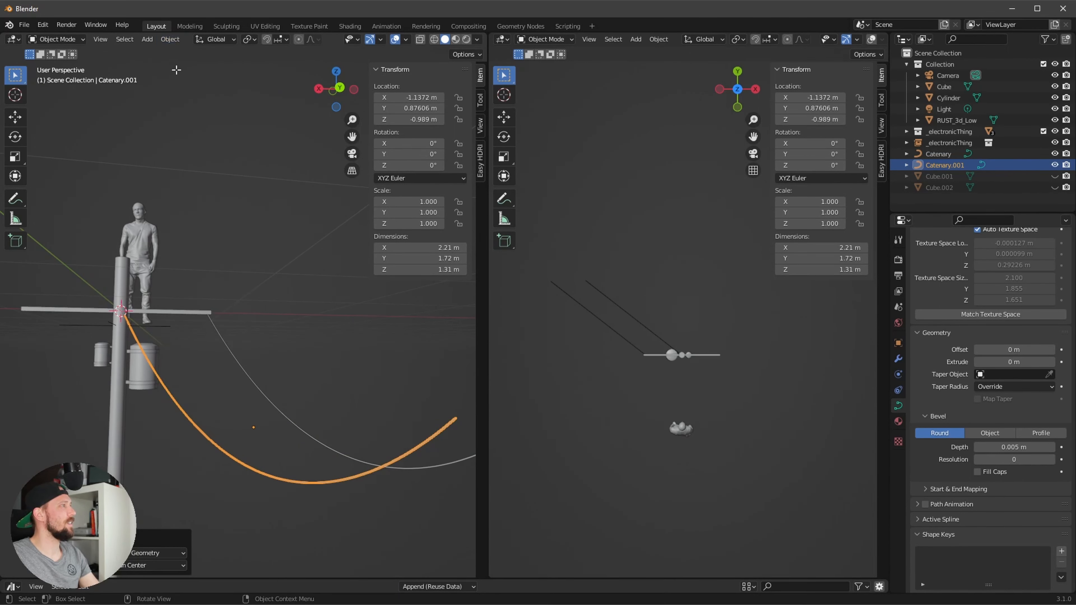
{"action": "key", "text": "Tab"}
{"action": "key", "text": "Tab"}
{"action": "left_click", "coordinate": [178, 42]}
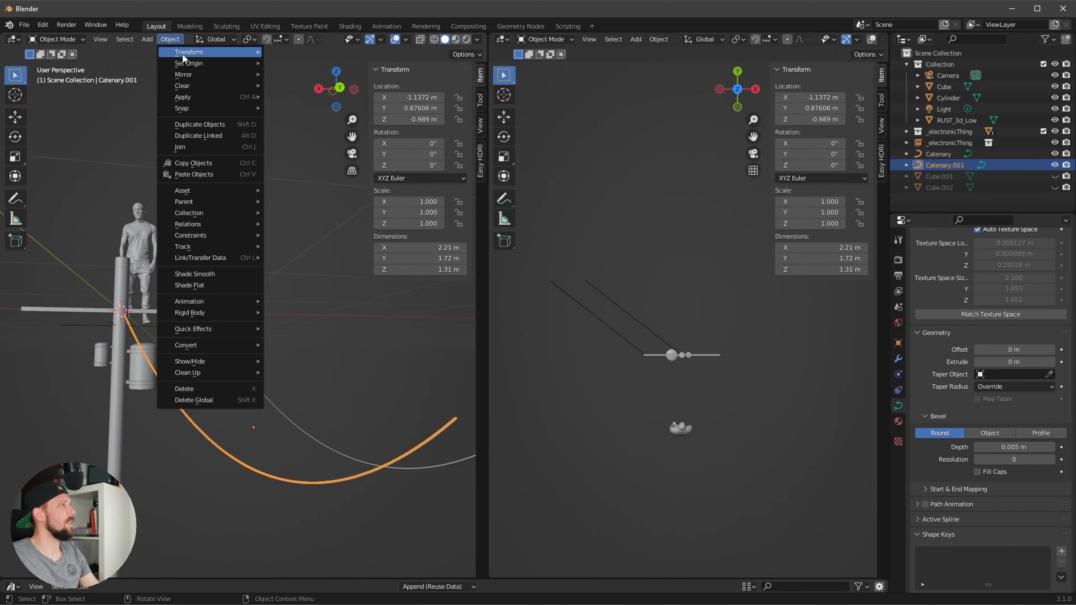
{"action": "mouse_move", "coordinate": [202, 61]}
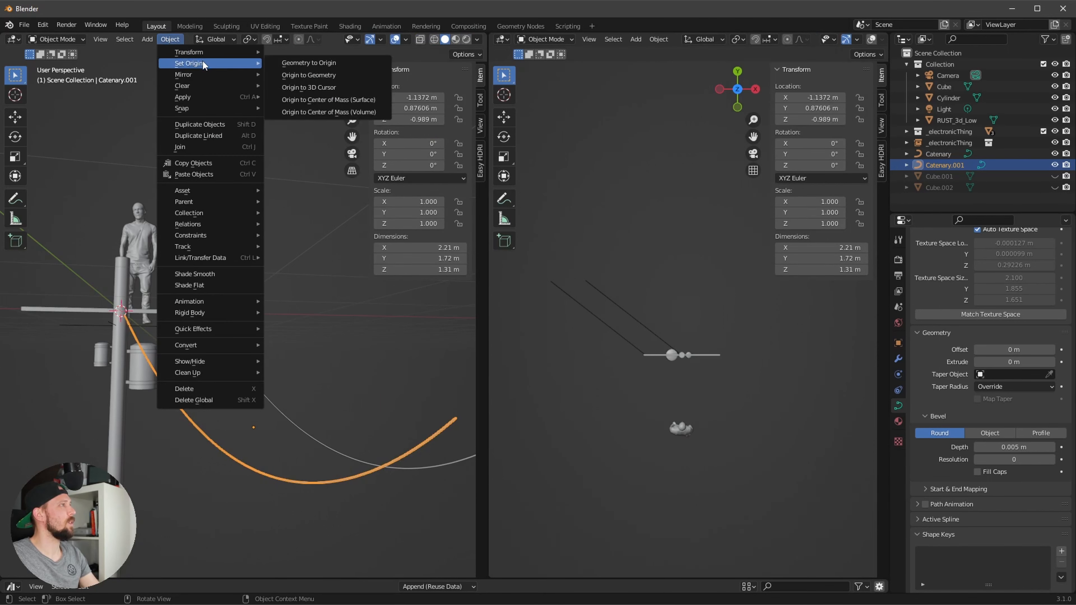
{"action": "left_click", "coordinate": [351, 63]}
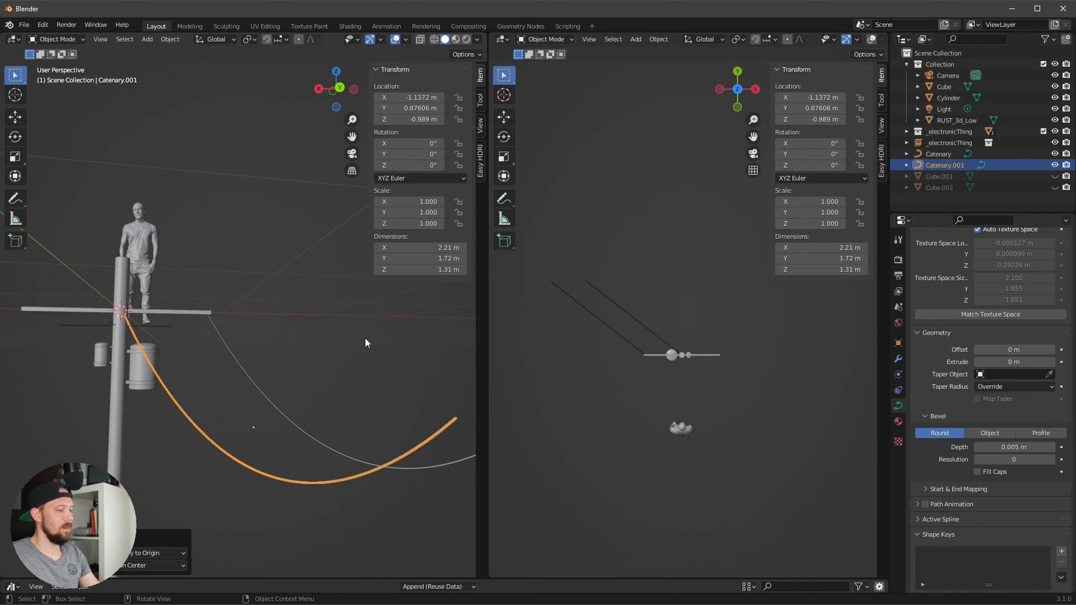
{"action": "key", "text": "r"}
{"action": "key", "text": "x"}
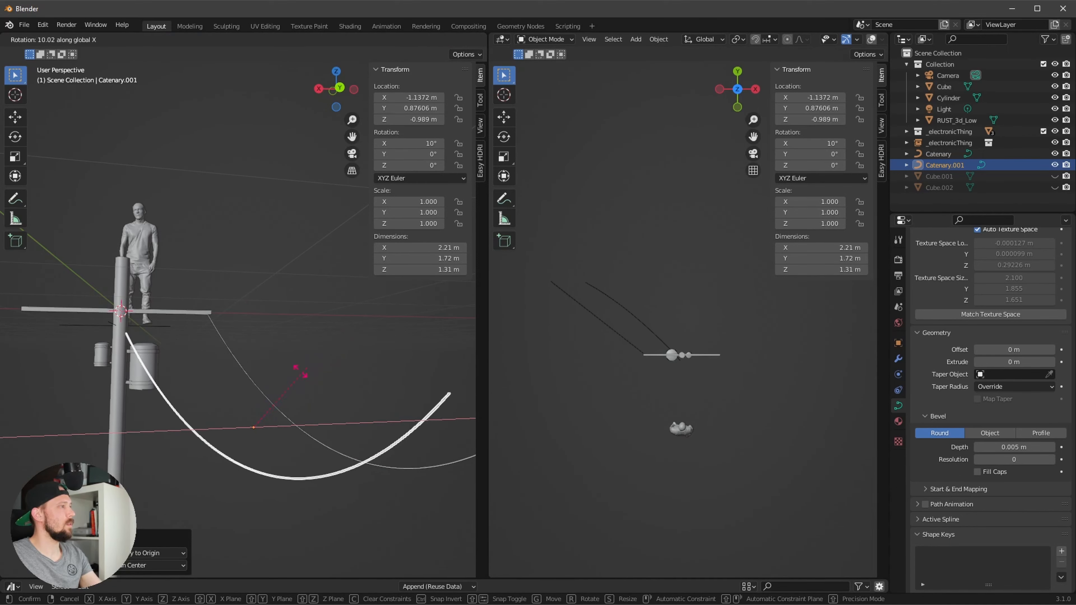
{"action": "key", "text": "Escape"}
Step: Set the duplicated wire's origin to the 3D cursor at the pole and try rotating the wire about Y
{"action": "middle_click_drag", "start_coordinate": [327, 360], "coordinate": [373, 348]}
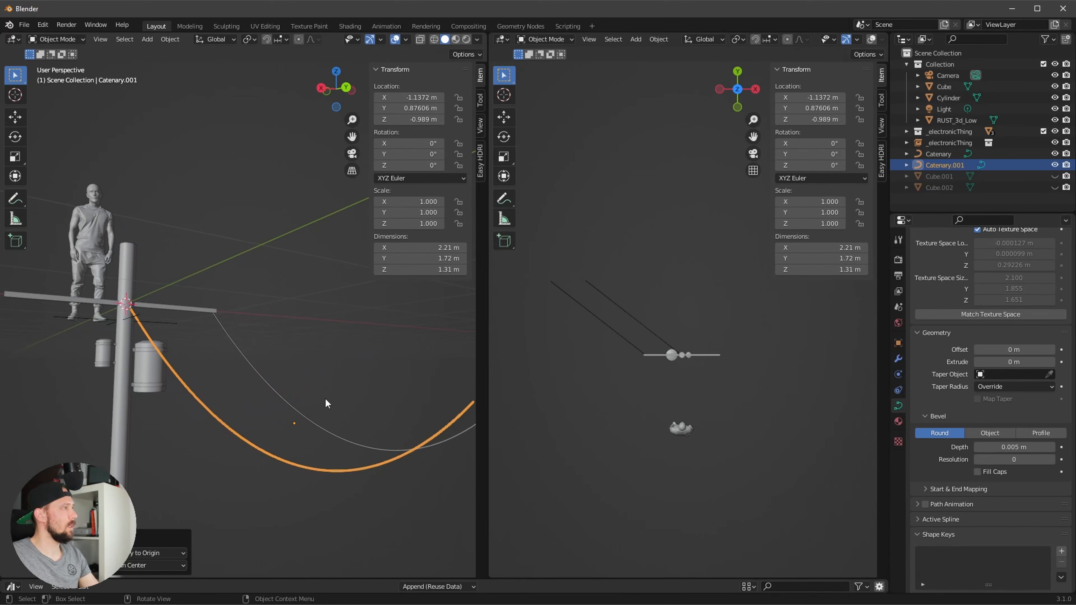
{"action": "key", "text": "Tab"}
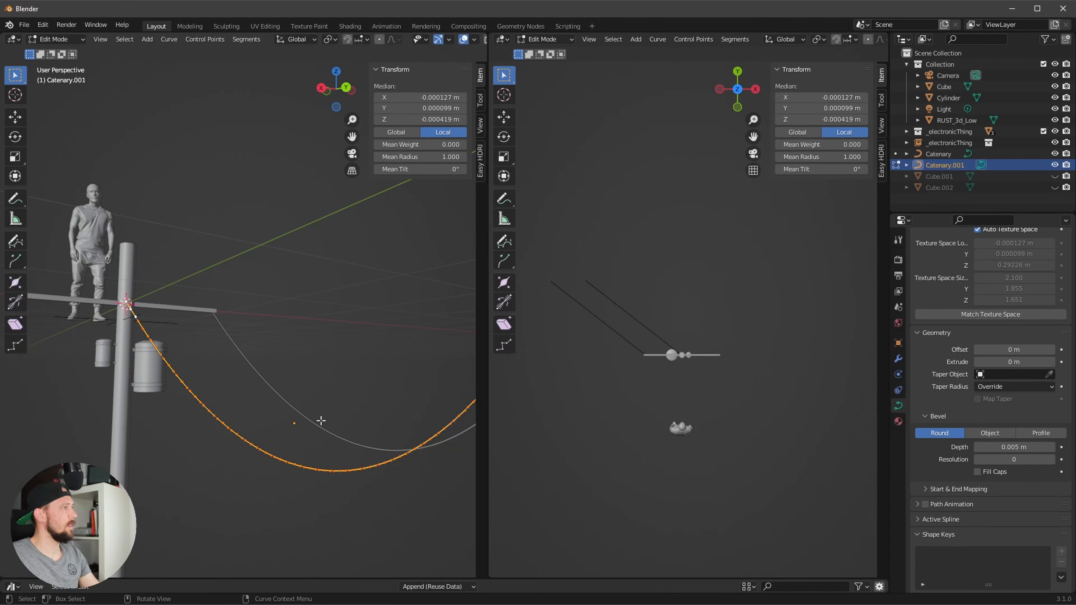
{"action": "key", "text": "Tab"}
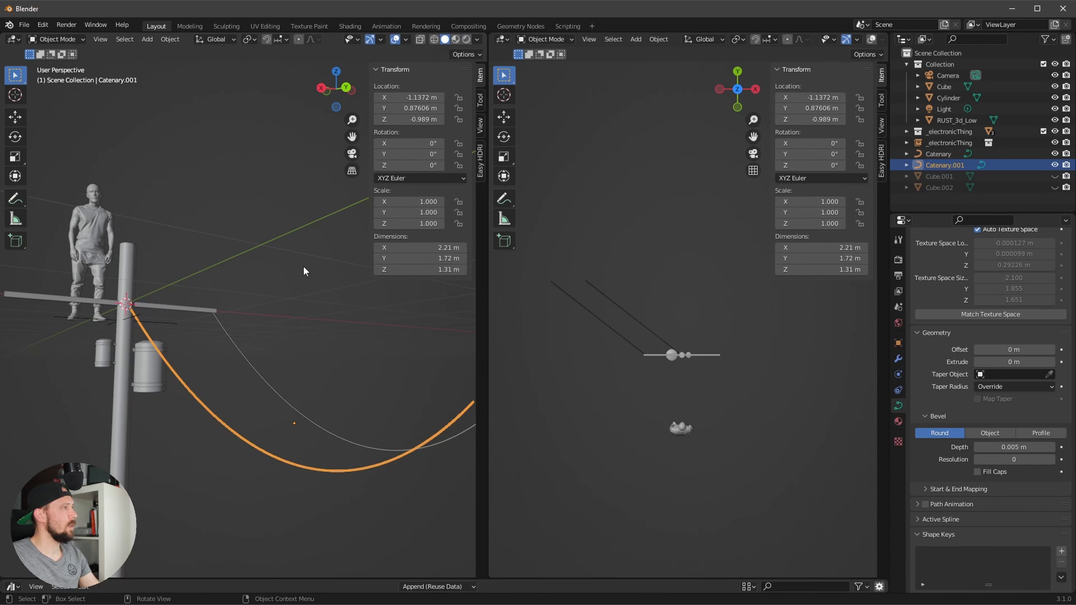
{"action": "left_click", "coordinate": [173, 45]}
{"action": "mouse_move", "coordinate": [191, 62]}
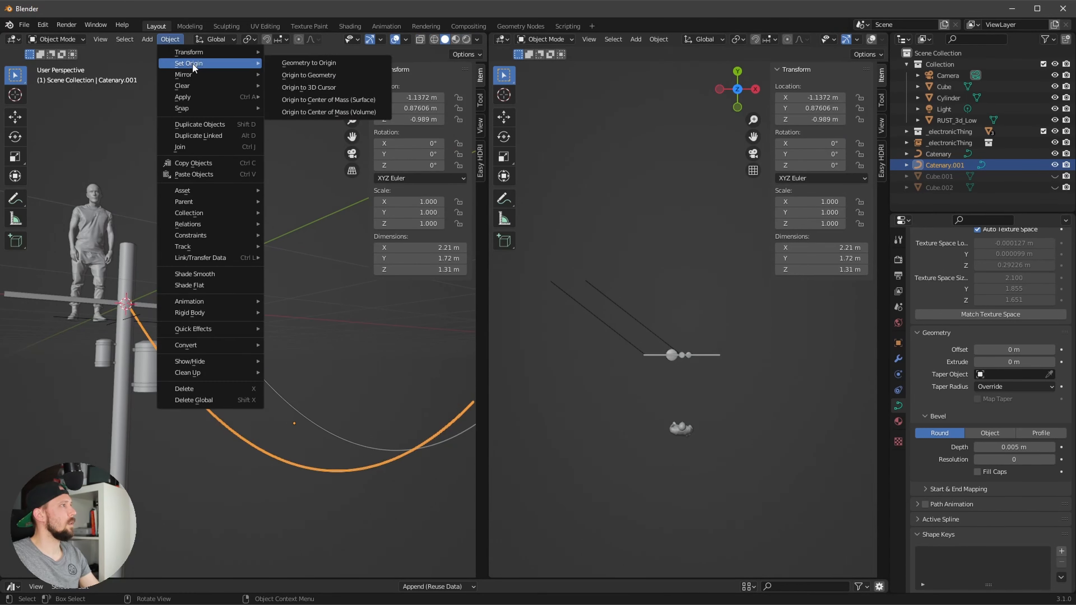
{"action": "left_click", "coordinate": [348, 87]}
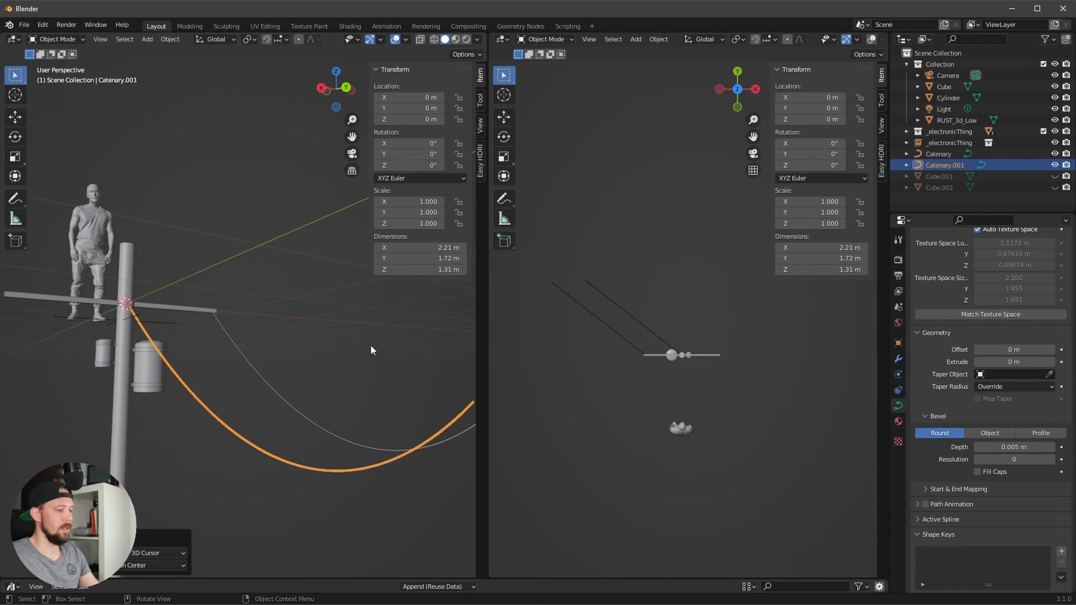
{"action": "key", "text": "r"}
{"action": "key", "text": "y"}
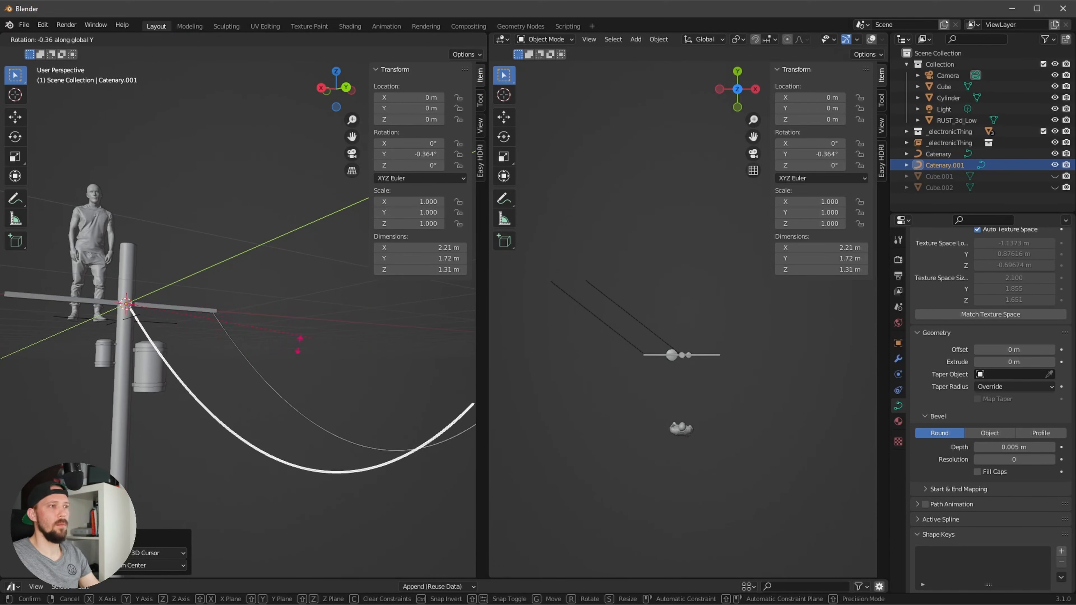
{"action": "key", "text": "Escape"}
{"action": "middle_click_drag", "start_coordinate": [355, 336], "coordinate": [357, 341]}
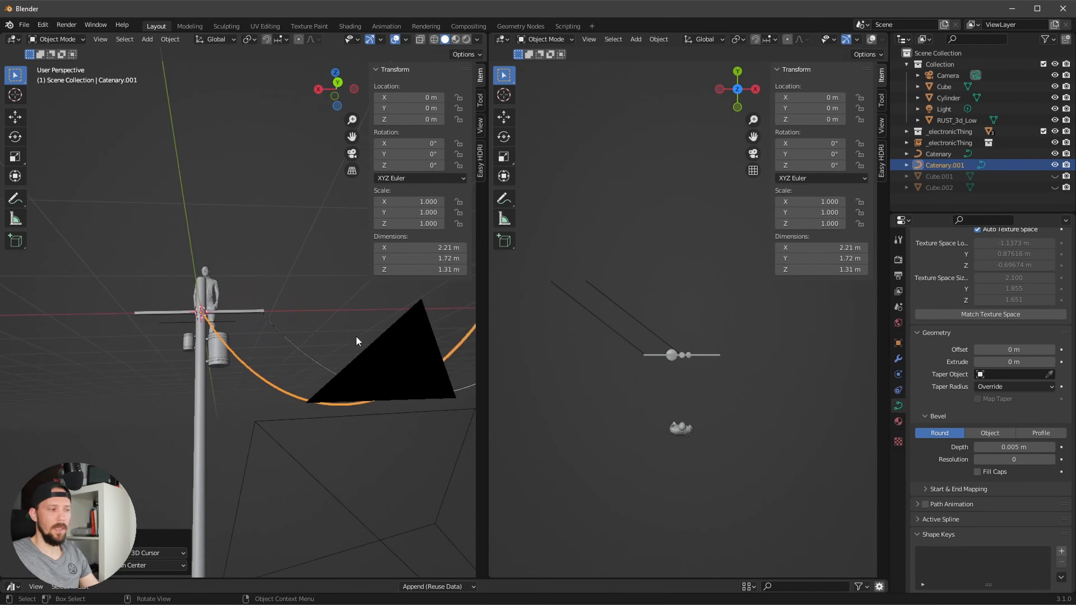
Step: In the camera view, rotate the wire to about -88° around Z so it hangs toward the opposite side of the pole
{"action": "key", "text": "KP_0"}
{"action": "key", "text": "r"}
{"action": "key", "text": "Escape"}
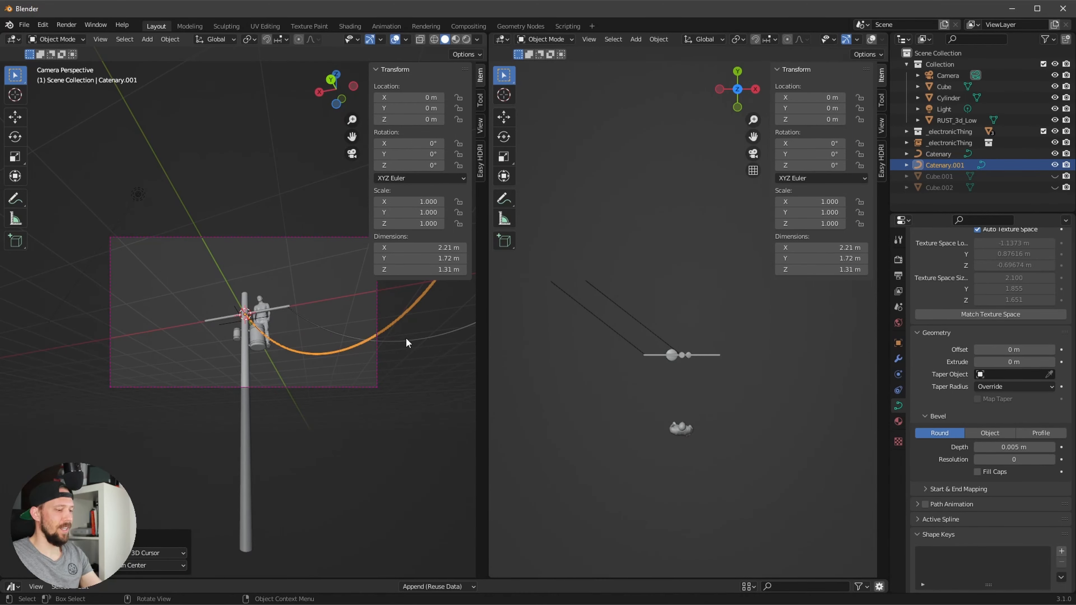
{"action": "key", "text": "r"}
{"action": "key", "text": "x"}
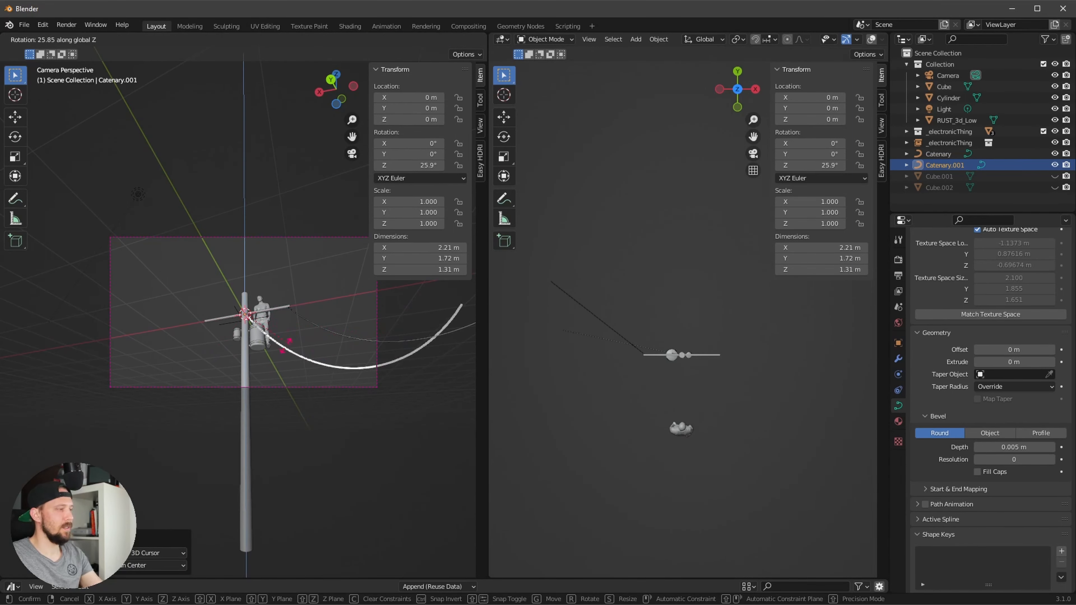
{"action": "key", "text": "z"}
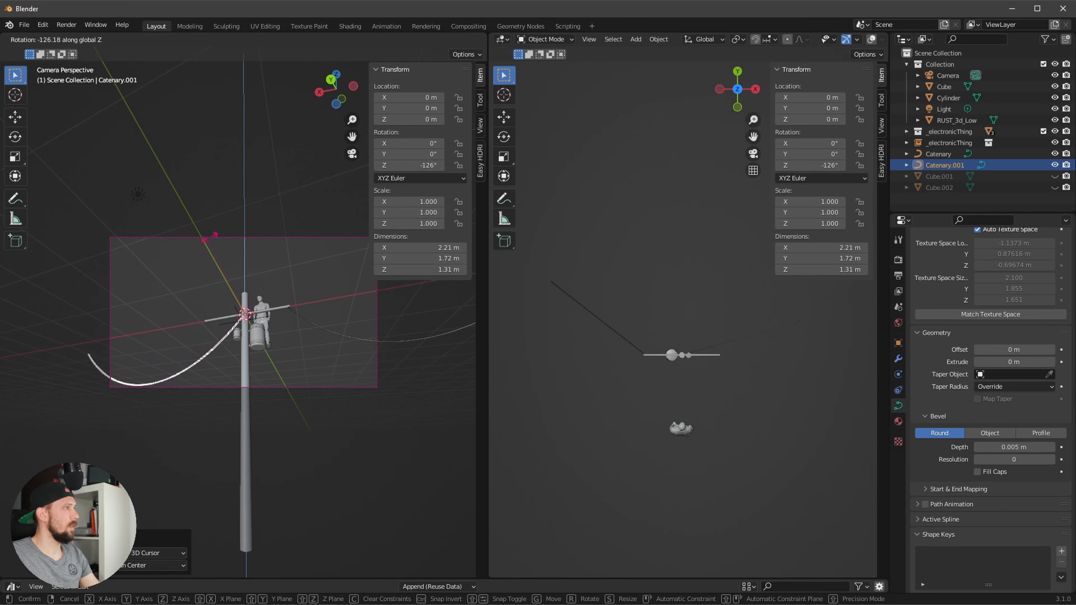
{"action": "left_click", "coordinate": [252, 278]}
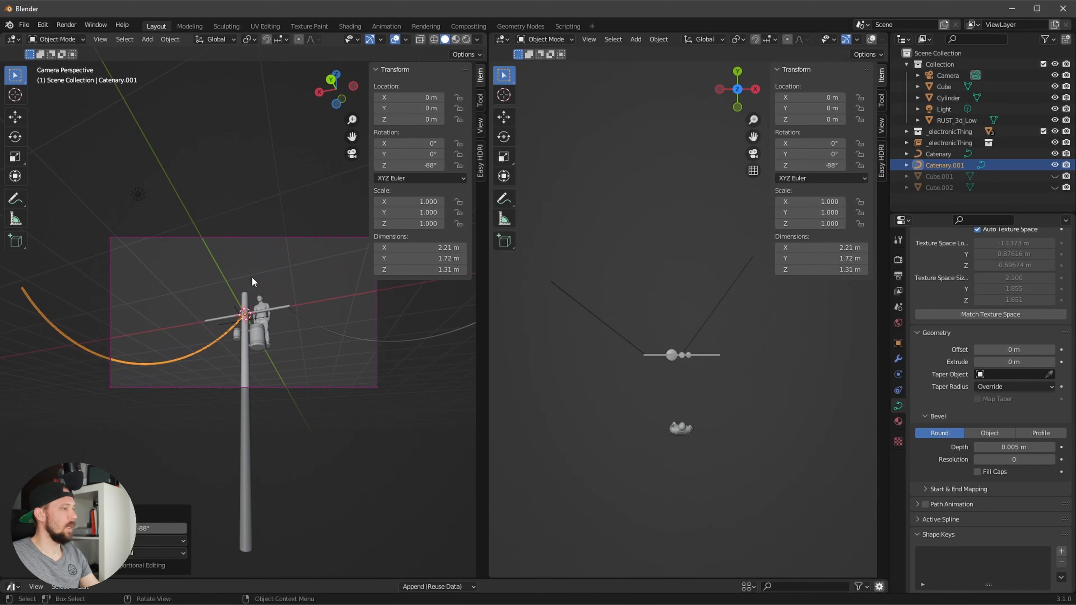
Step: Duplicate the rotated wire along X and place the copy on the crossbar at about X 0.56 m
{"action": "key", "text": "shift+d"}
{"action": "key", "text": "x"}
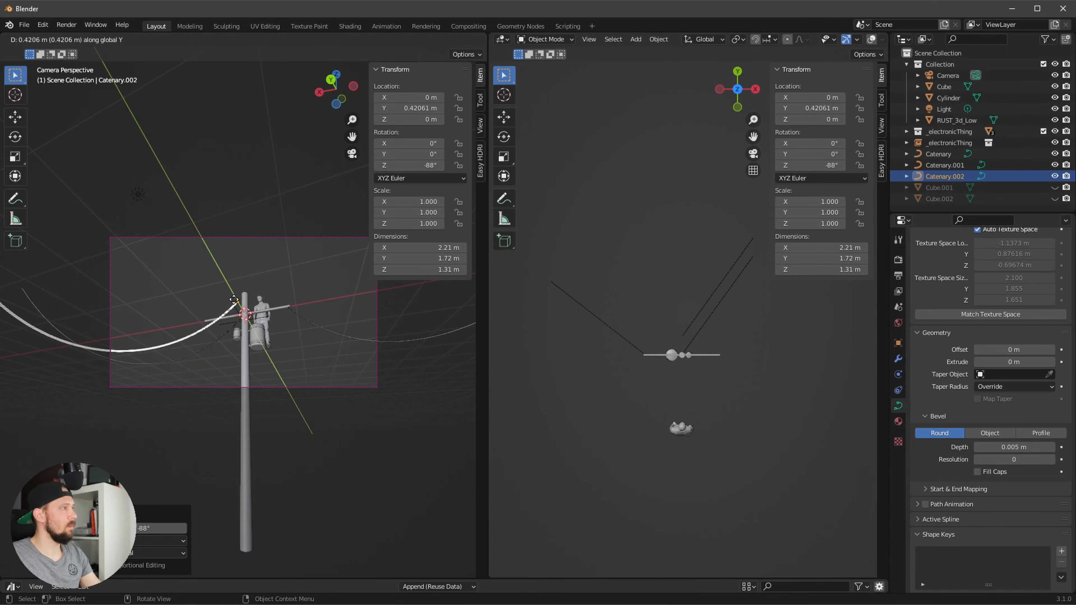
{"action": "left_click", "coordinate": [235, 308]}
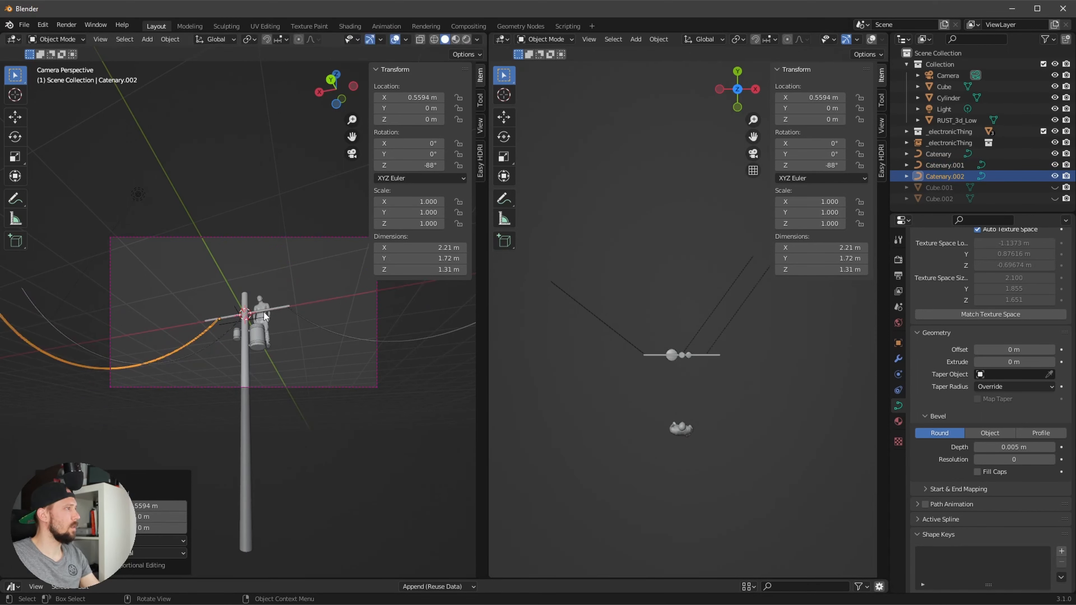
Step: Duplicate the wire again, place the copy at about X -0.76 m on the crossbar, and rotate it to about -37.3° around Z
{"action": "key", "text": "shift+d"}
{"action": "key", "text": "x"}
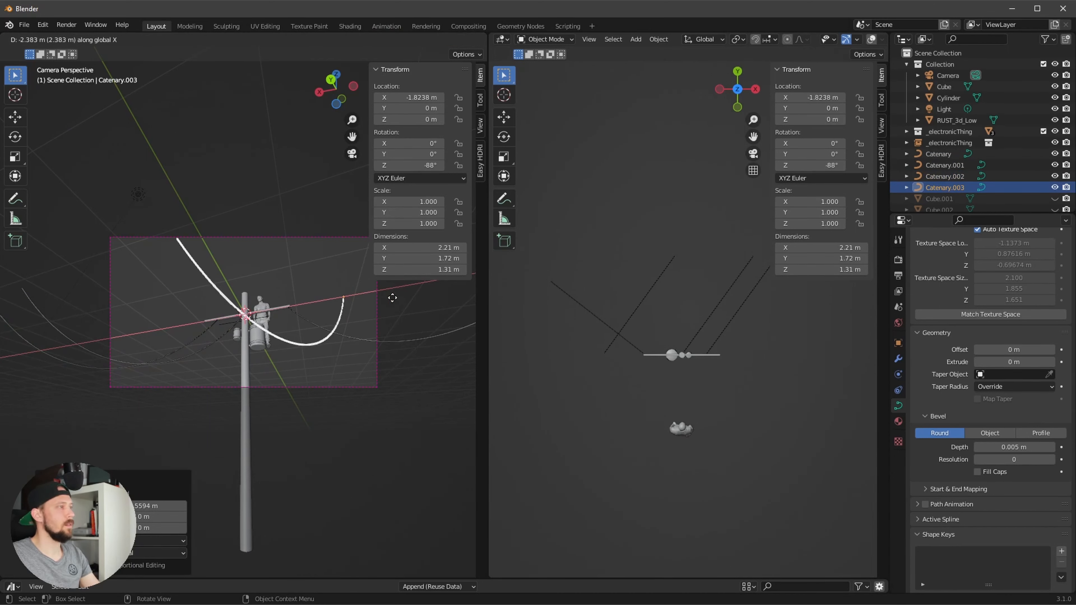
{"action": "left_click", "coordinate": [328, 303]}
{"action": "left_click_drag", "start_coordinate": [423, 165], "coordinate": [718, 149]}
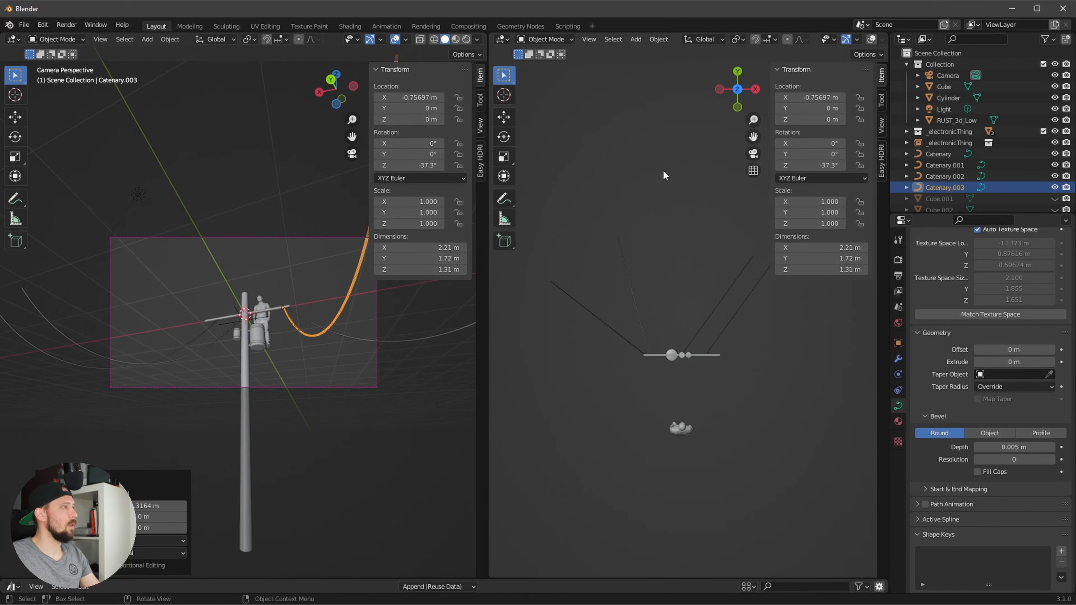
Step: Duplicate the -37.3° wire in place and rotate the copy to about 50.3° around Z
{"action": "key", "text": "shift+d"}
{"action": "right_click", "coordinate": [342, 298]}
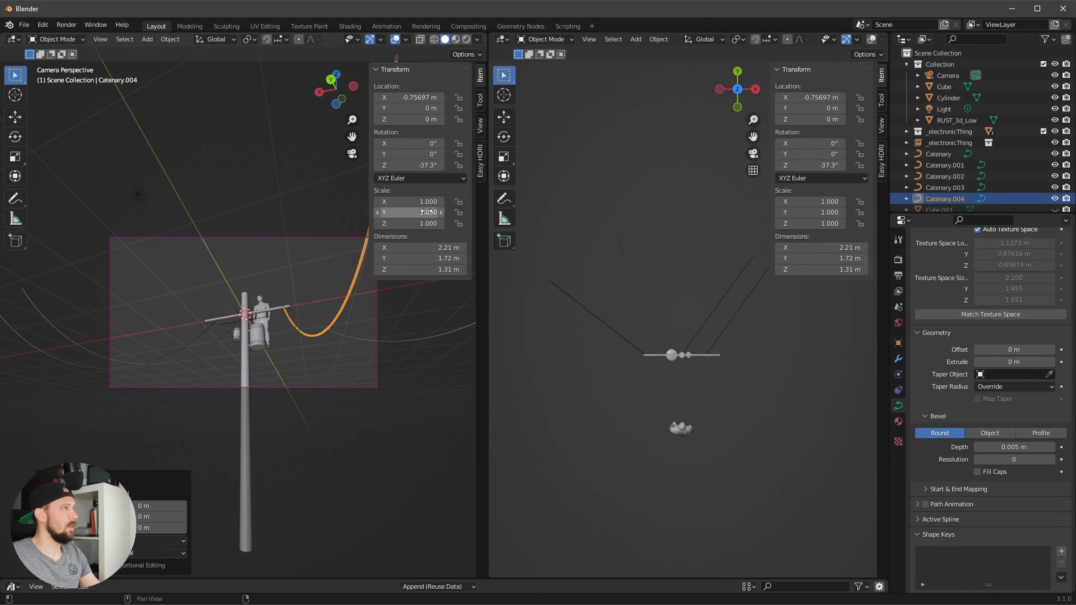
{"action": "left_click_drag", "start_coordinate": [415, 166], "coordinate": [911, 170]}
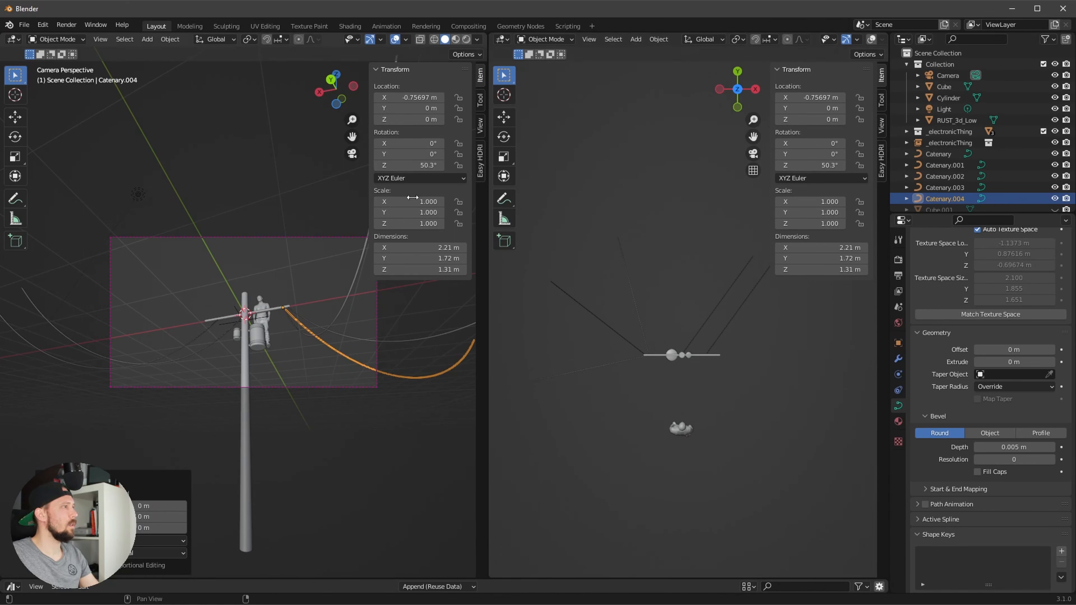
Step: Duplicate the wire at X 0.5594 m in place and rotate the copy to about -136° around Z
{"action": "left_click", "coordinate": [199, 341]}
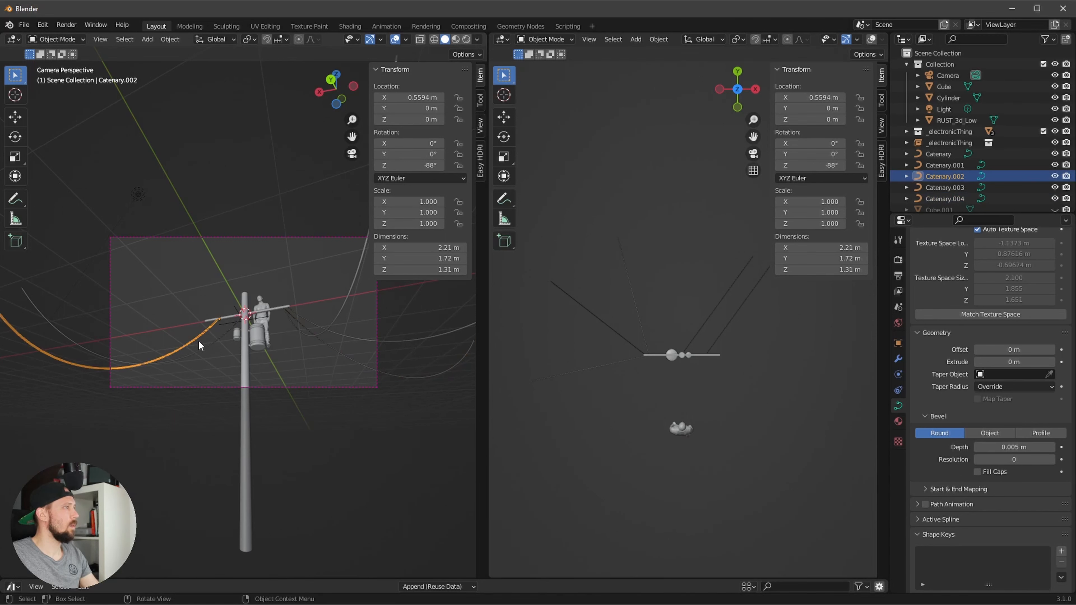
{"action": "key", "text": "shift+d"}
{"action": "key", "text": "Escape"}
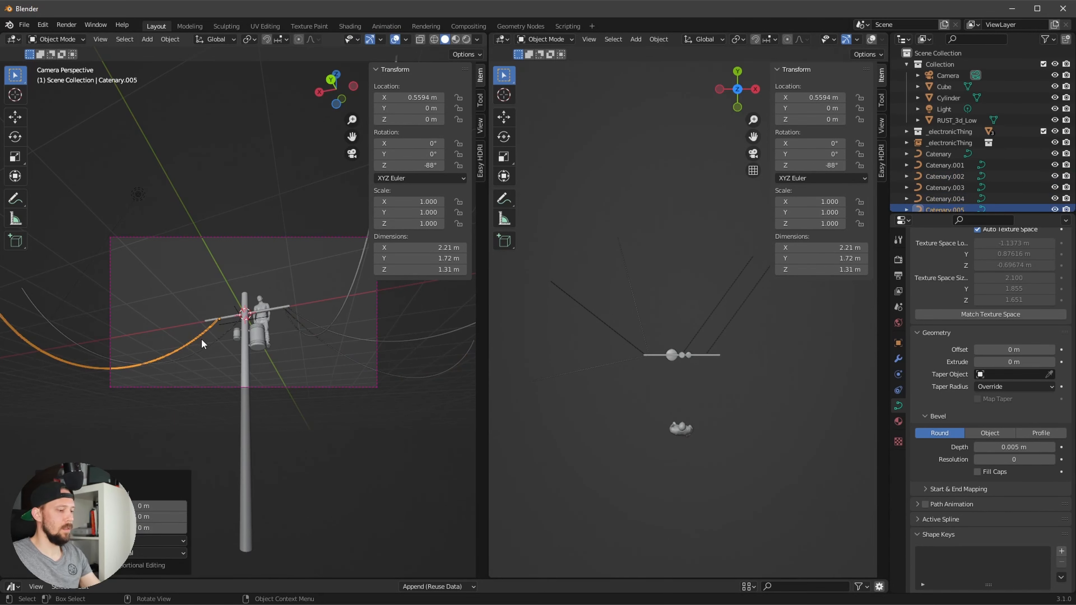
{"action": "key", "text": "r"}
{"action": "key", "text": "y"}
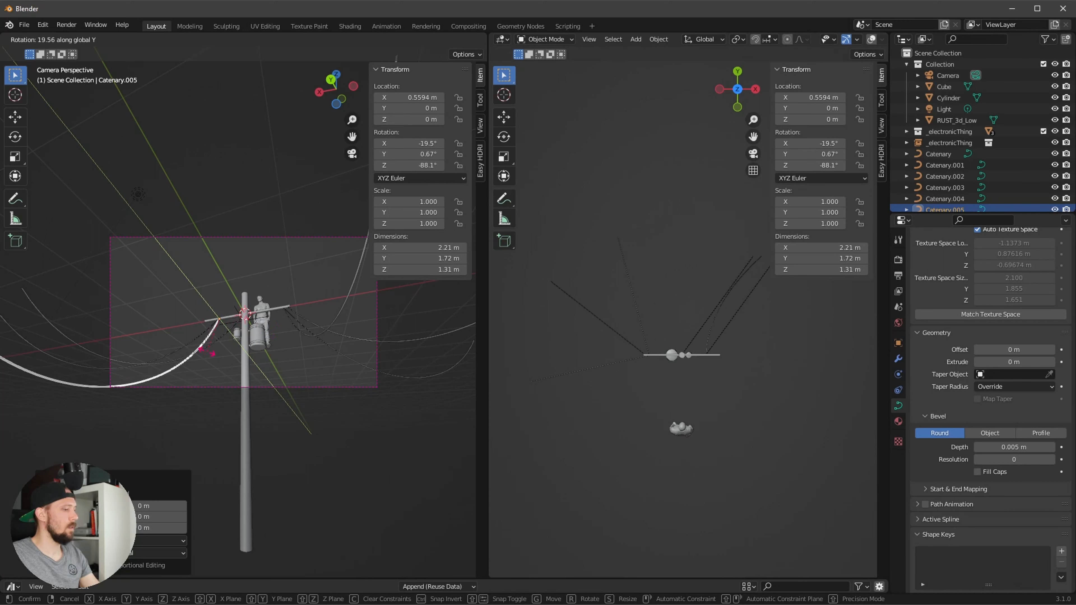
{"action": "key", "text": "z"}
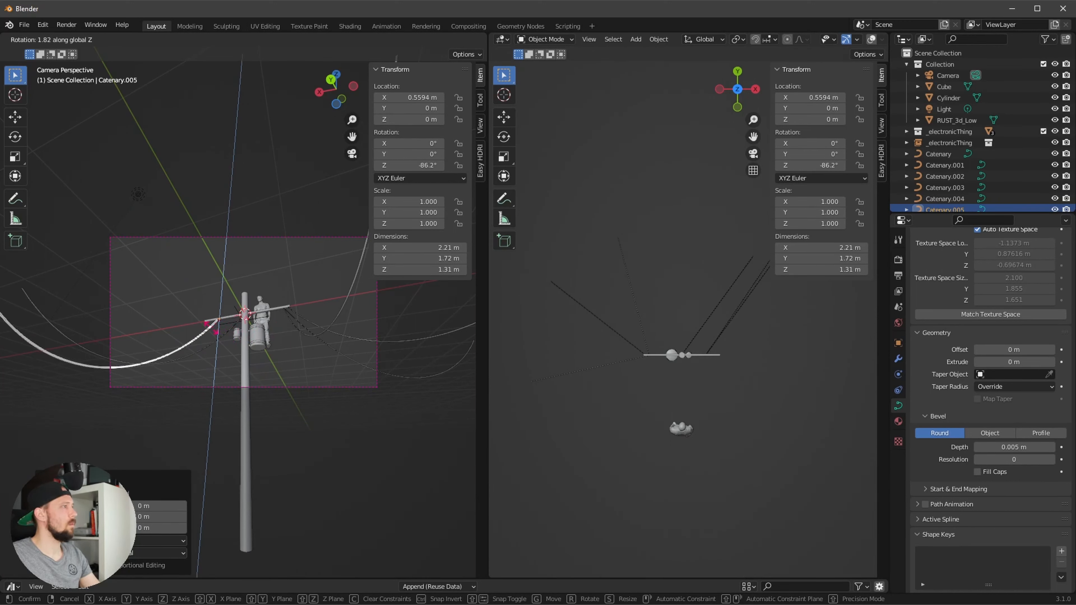
{"action": "left_click", "coordinate": [220, 328]}
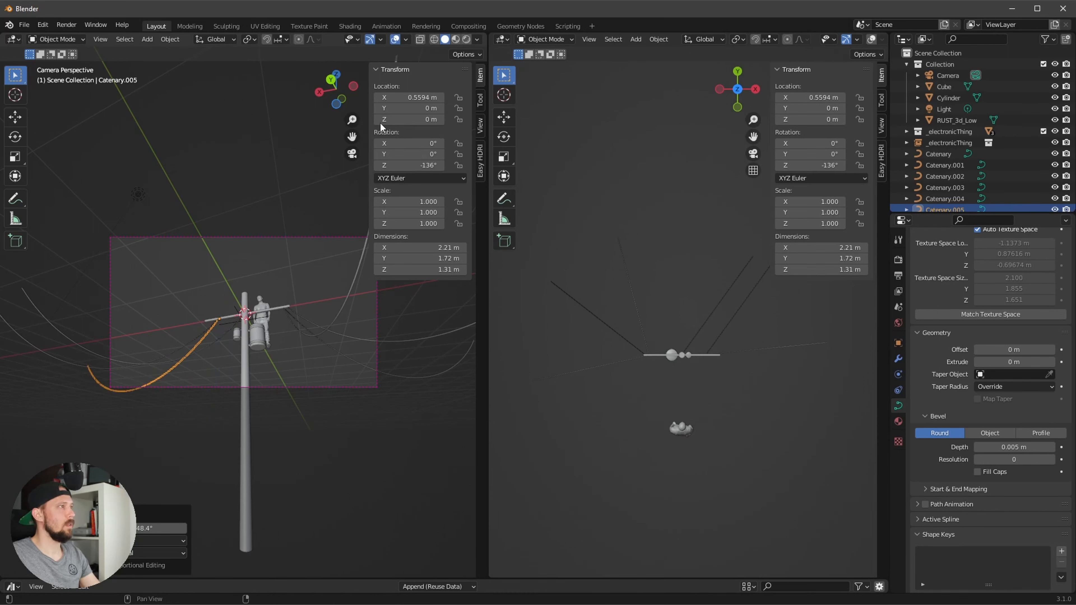
Step: Hide the RUST_3d_Low figure and turn off the overlays in the camera viewport
{"action": "left_click", "coordinate": [396, 39]}
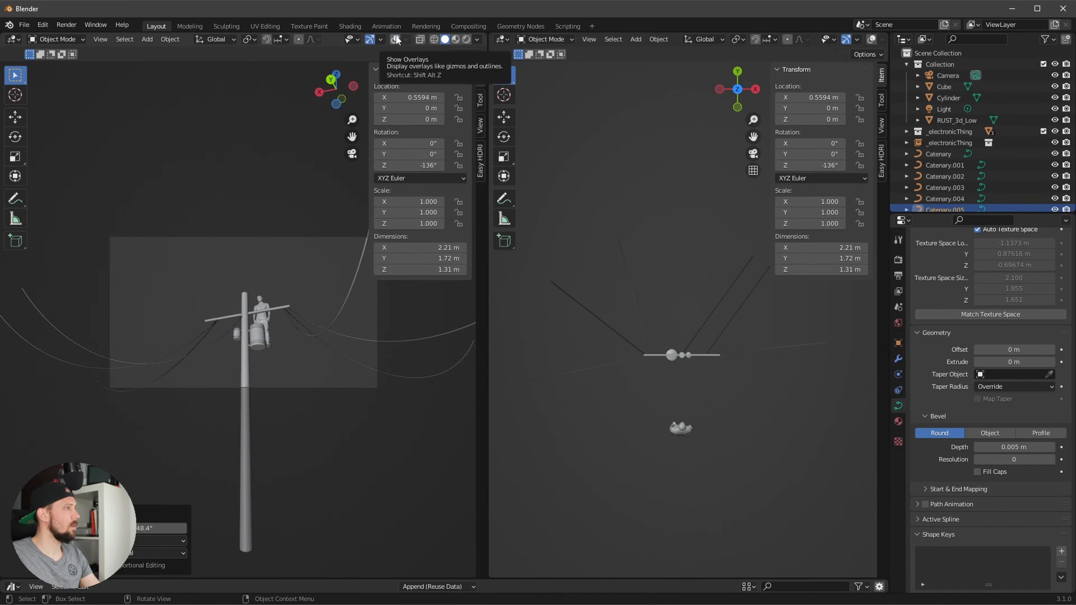
{"action": "left_click", "coordinate": [395, 39]}
{"action": "left_click", "coordinate": [395, 39]}
{"action": "left_click", "coordinate": [395, 39]}
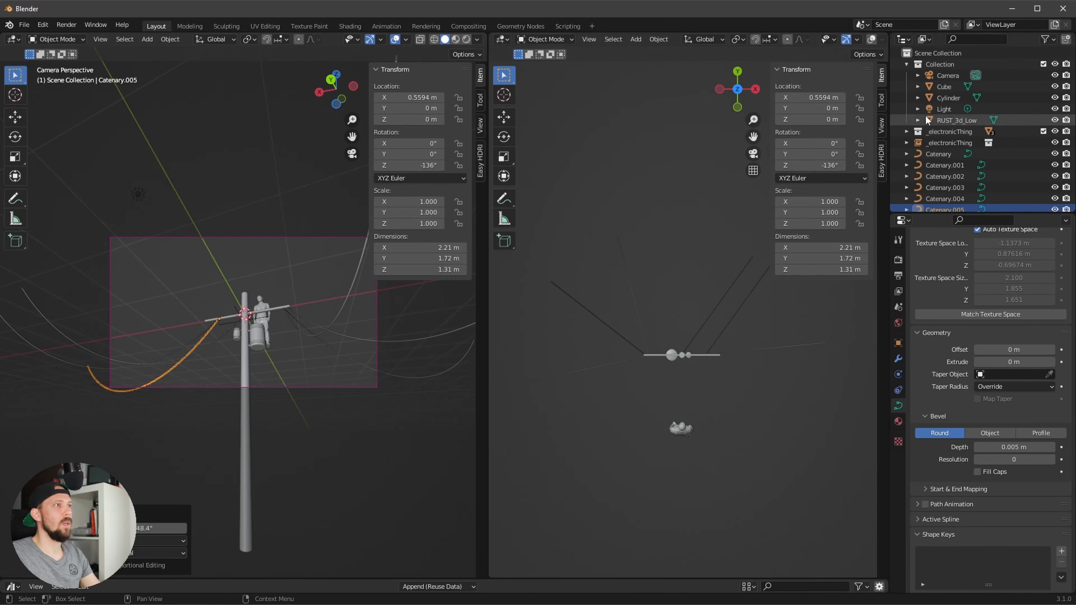
{"action": "left_click", "coordinate": [1054, 121]}
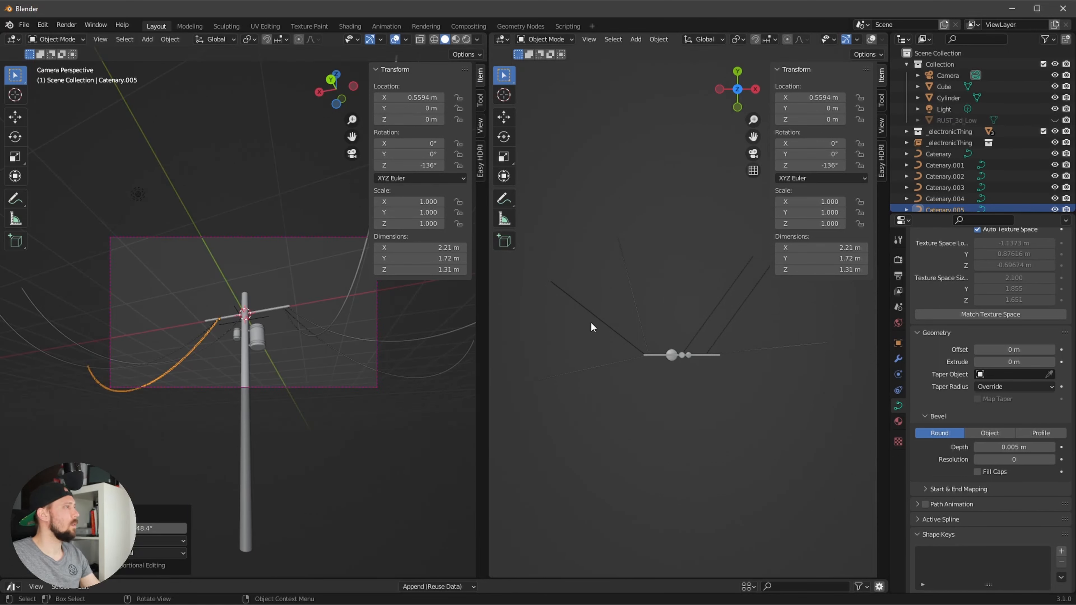
{"action": "left_click", "coordinate": [396, 39]}
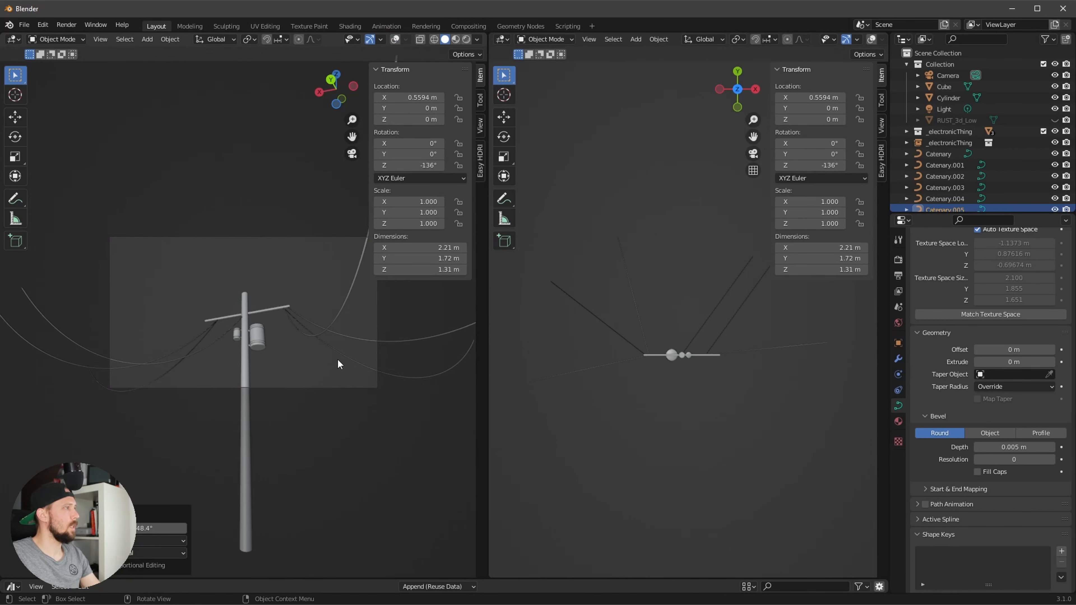
Step: Move the wire at the pole's centre along X on the crossbar to about 0.33 m
{"action": "middle_click_drag", "start_coordinate": [306, 368], "coordinate": [346, 366]}
{"action": "scroll", "coordinate": [346, 365], "scroll_direction": "up", "scroll_amount": 1}
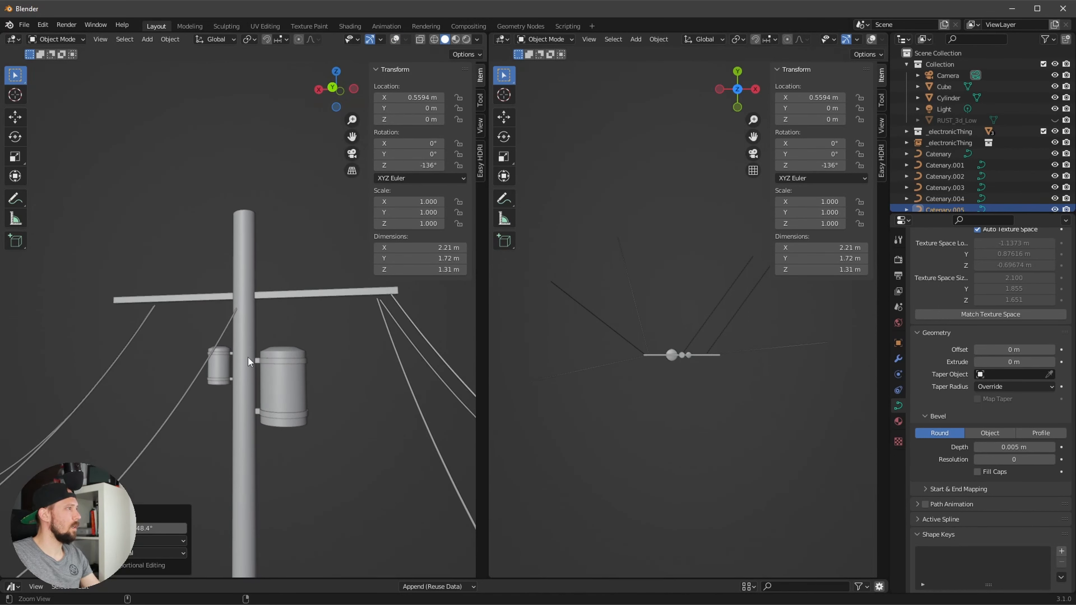
{"action": "left_click", "coordinate": [219, 335]}
{"action": "key", "text": "g"}
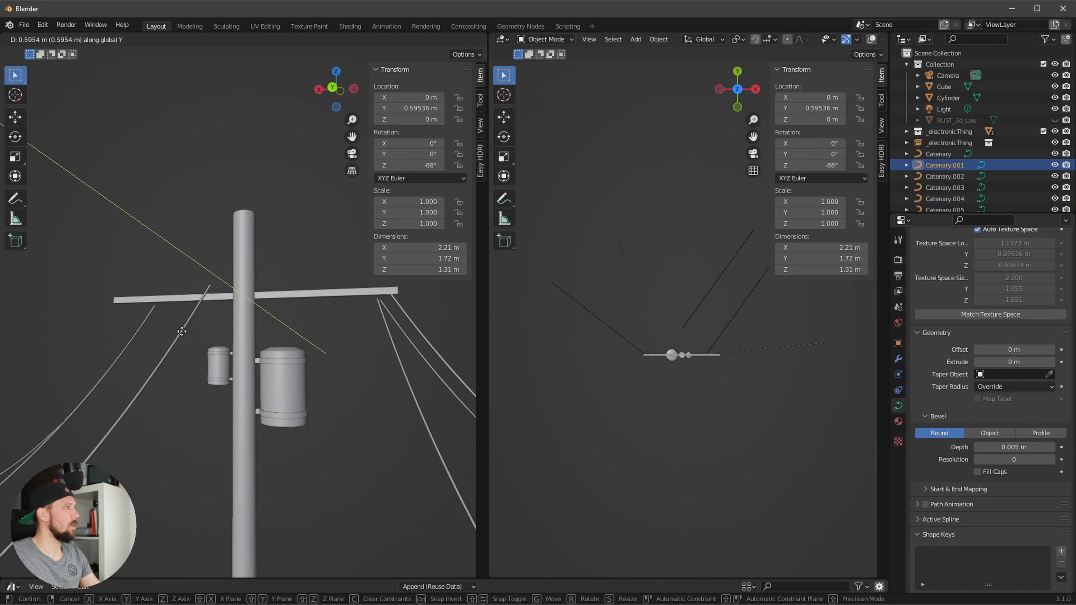
{"action": "key", "text": "Escape"}
{"action": "middle_click_drag", "start_coordinate": [195, 325], "coordinate": [247, 374]}
{"action": "key", "text": "g"}
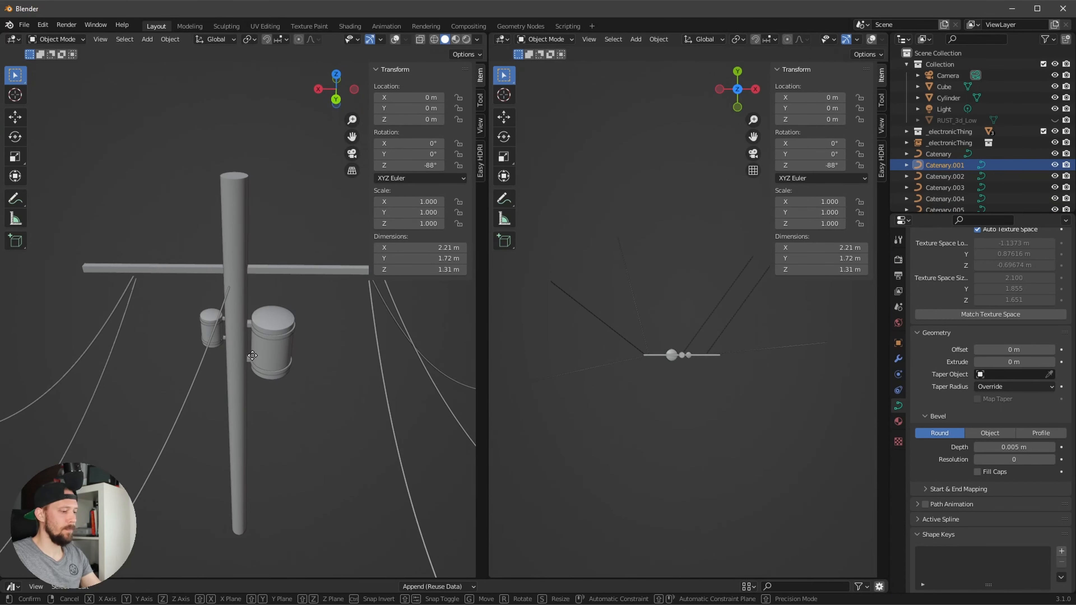
{"action": "key", "text": "x"}
{"action": "left_click", "coordinate": [196, 335]}
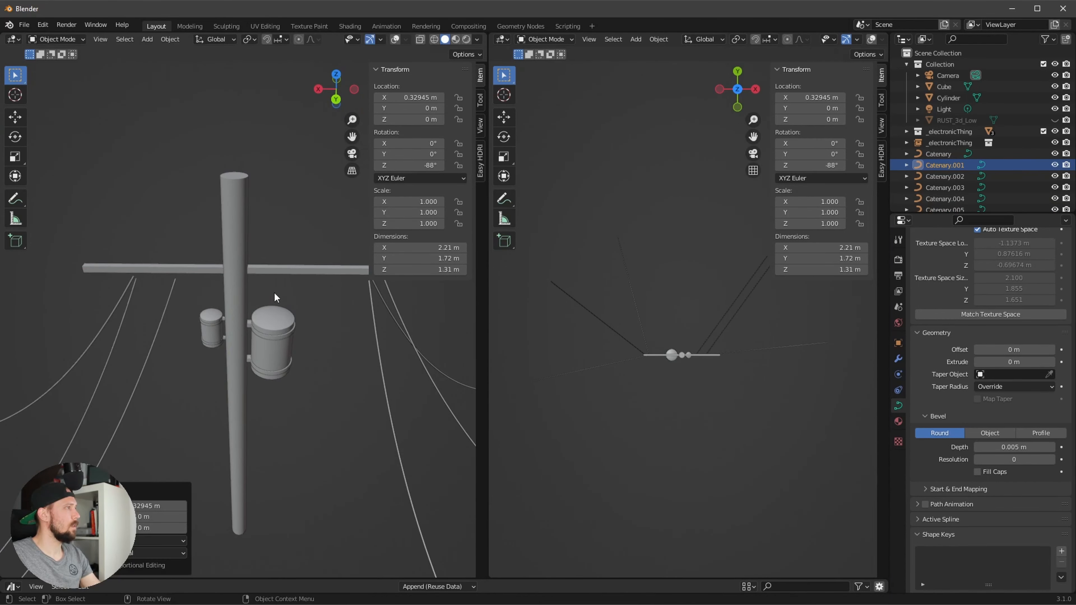
Step: Enlarge the outliner to list all the curves and nudge the -37.3° wire along Y at the crossbar end
{"action": "left_click_drag", "start_coordinate": [932, 215], "coordinate": [932, 313]}
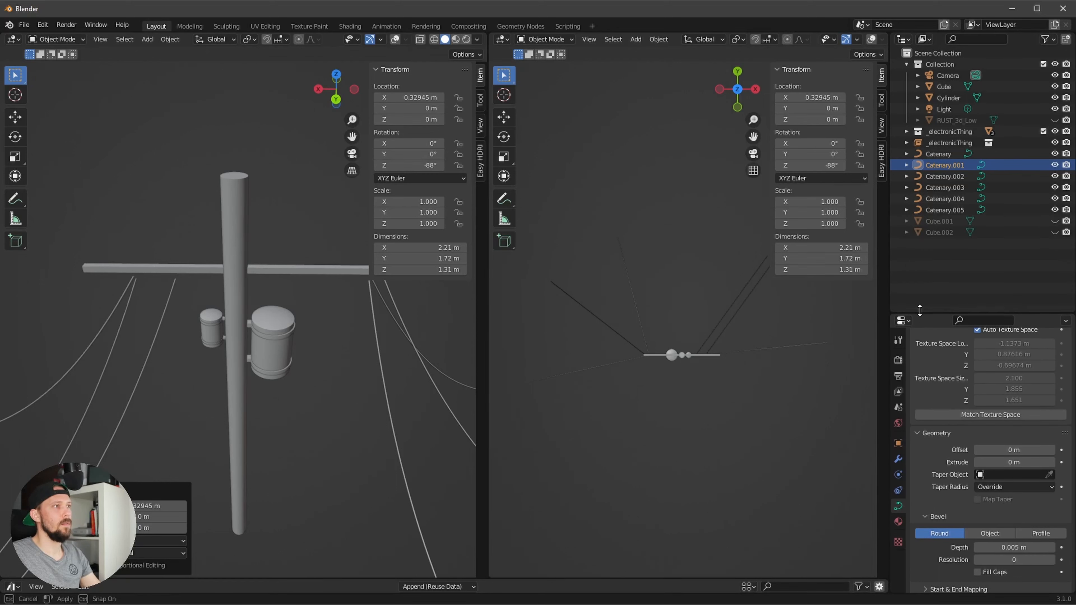
{"action": "left_click", "coordinate": [944, 211]}
{"action": "left_click", "coordinate": [941, 154], "text": "shift"}
{"action": "middle_click_drag", "start_coordinate": [442, 353], "coordinate": [376, 380]}
{"action": "left_click", "coordinate": [374, 381]}
{"action": "key", "text": "g"}
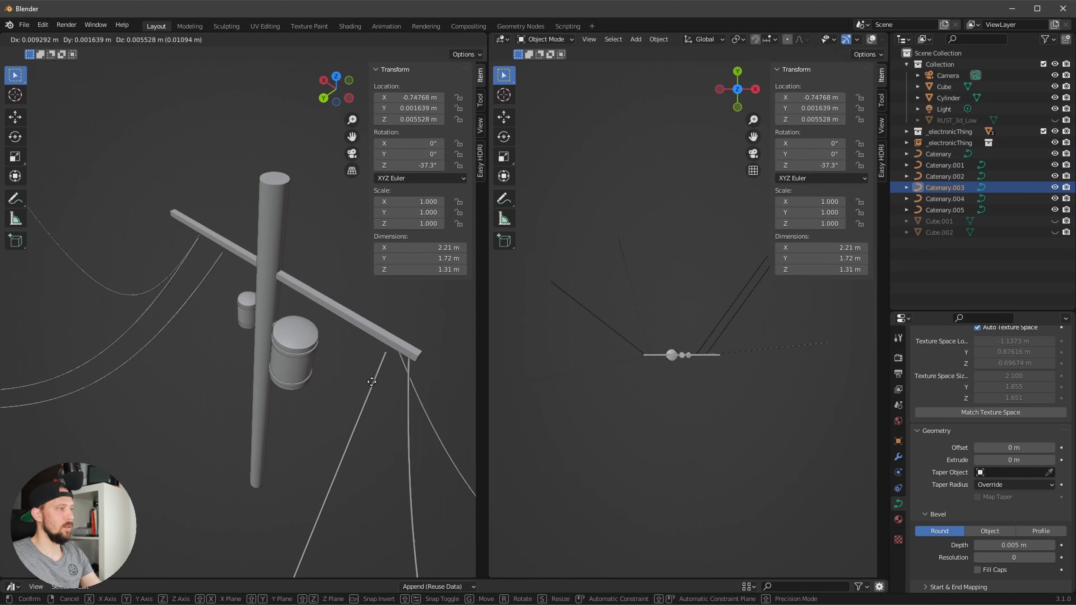
{"action": "key", "text": "y"}
{"action": "left_click", "coordinate": [378, 377]}
Step: Select Catenary.001, Catenary.002 and Catenary.005 and shift them onto the crossbar, placing Catenary.002 at about Y -0.023 m and Z 0.066 m
{"action": "left_click", "coordinate": [218, 288]}
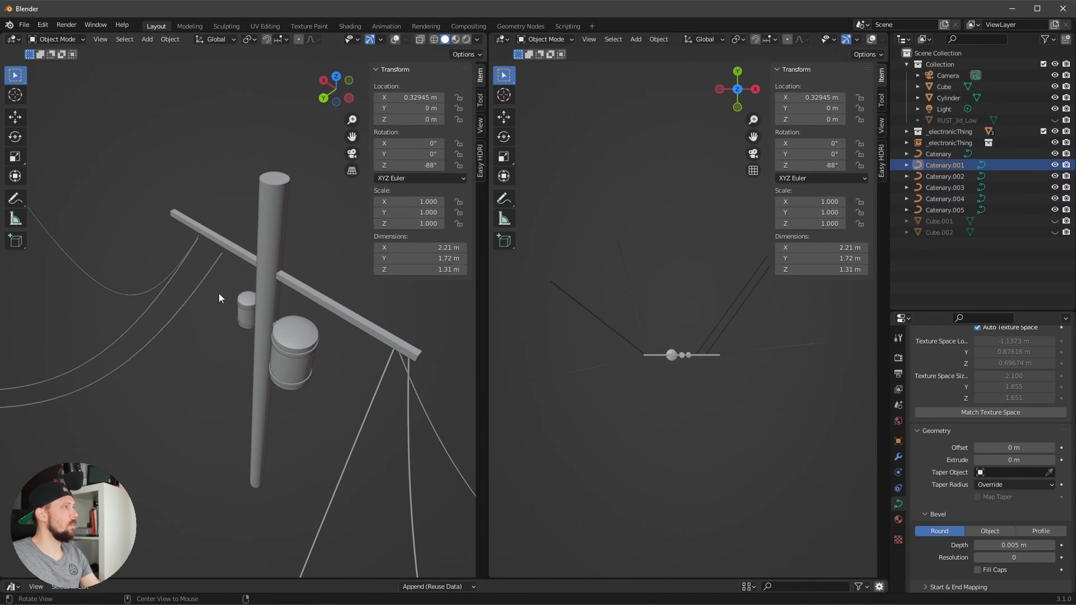
{"action": "middle_click_drag", "start_coordinate": [219, 293], "coordinate": [208, 288]}
{"action": "left_click", "coordinate": [138, 293], "text": "shift"}
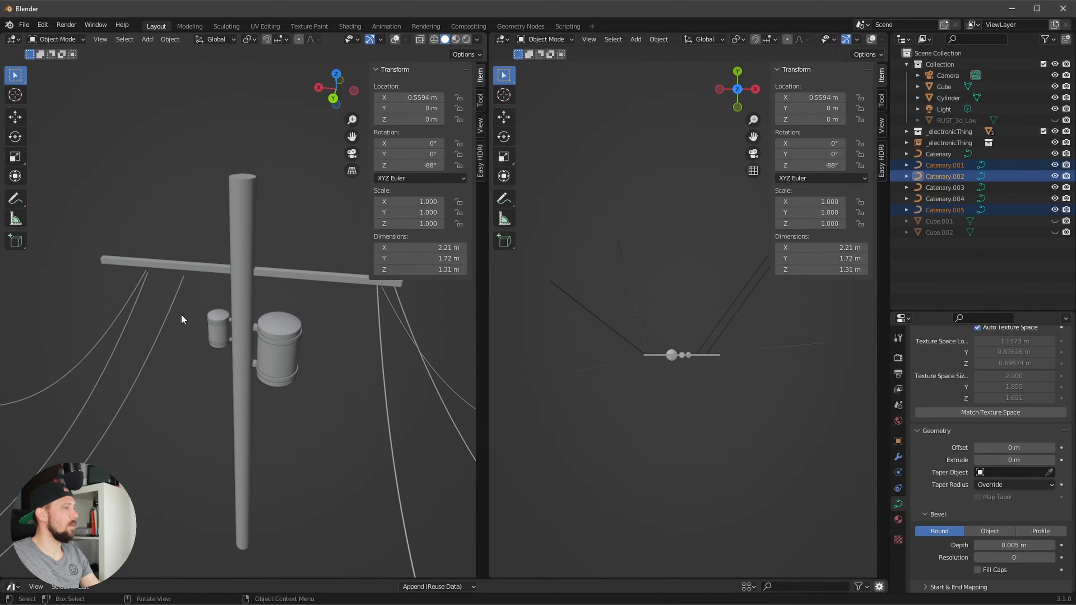
{"action": "key", "text": "g"}
{"action": "key", "text": "y"}
{"action": "left_click", "coordinate": [176, 303]}
{"action": "middle_click_drag", "start_coordinate": [219, 307], "coordinate": [255, 331]}
{"action": "key", "text": "g"}
{"action": "key", "text": "z"}
{"action": "left_click", "coordinate": [191, 265]}
{"action": "key", "text": "g"}
{"action": "key", "text": "y"}
{"action": "left_click", "coordinate": [326, 299]}
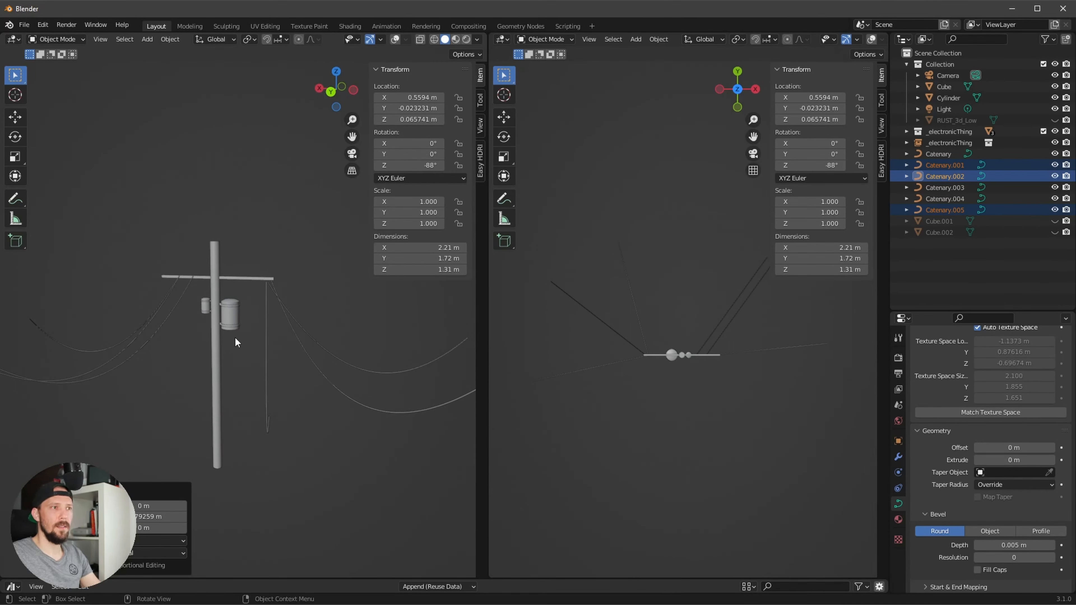
Step: Add a NURBS path curve to the scene while in the front view
{"action": "key", "text": "KP_1"}
{"action": "key", "text": "KP_3"}
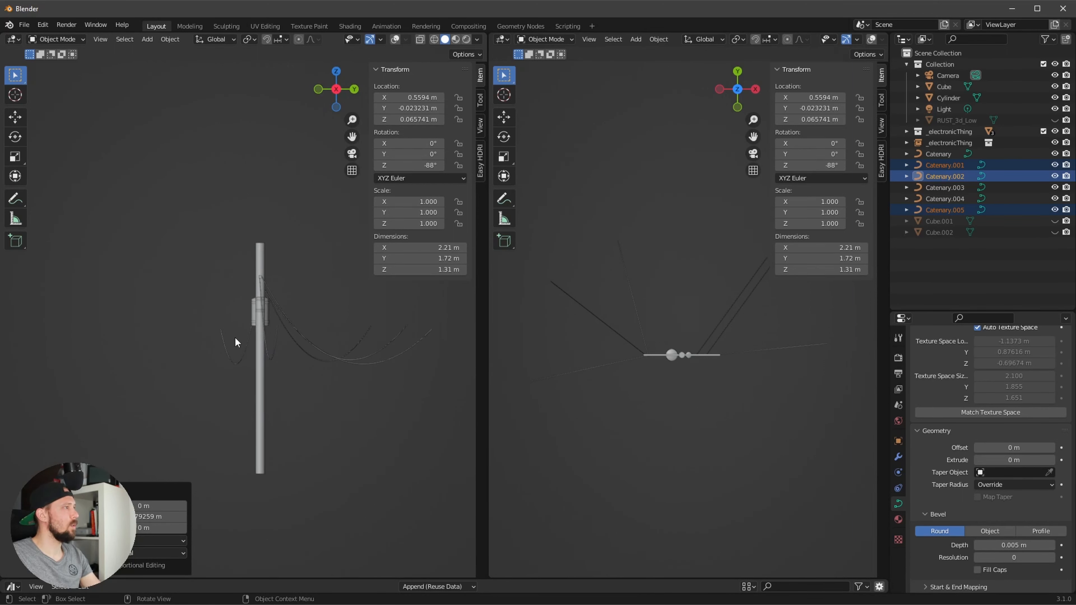
{"action": "key", "text": "KP_1"}
{"action": "middle_click_drag", "start_coordinate": [451, 444], "coordinate": [330, 343], "text": "ctrl"}
{"action": "key", "text": "shift+a"}
{"action": "mouse_move", "coordinate": [298, 389]}
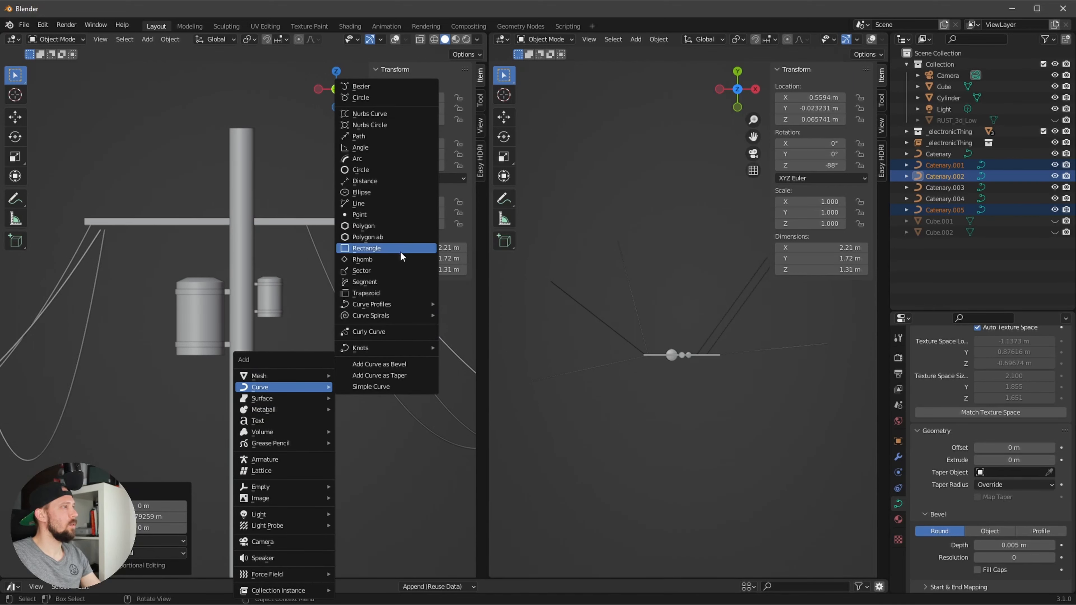
{"action": "left_click", "coordinate": [390, 137]}
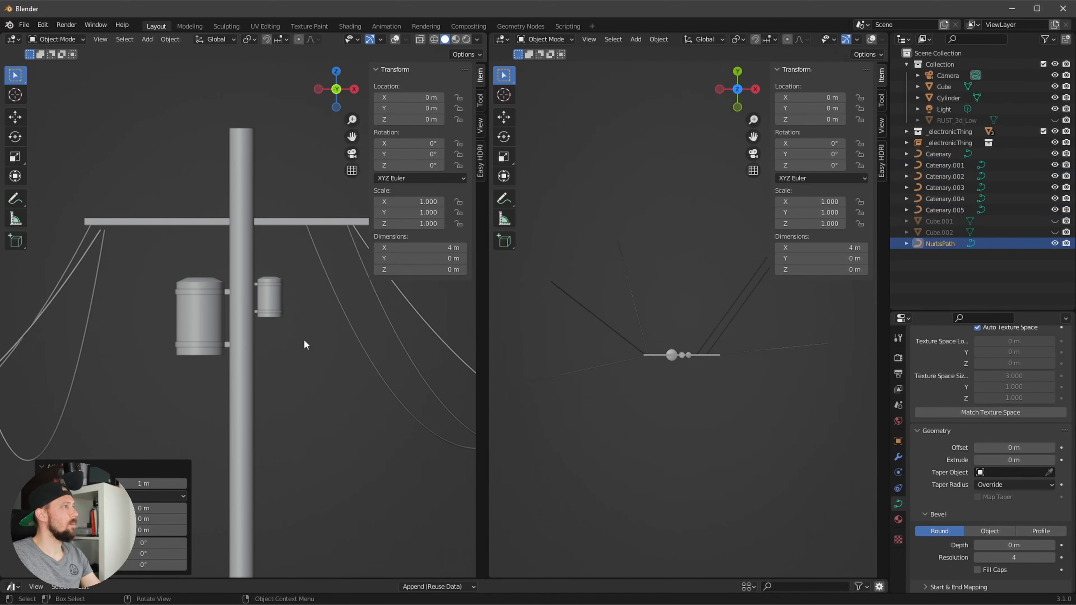
Step: Edit the new path with overlays shown and delete all its default control points
{"action": "key", "text": "Tab"}
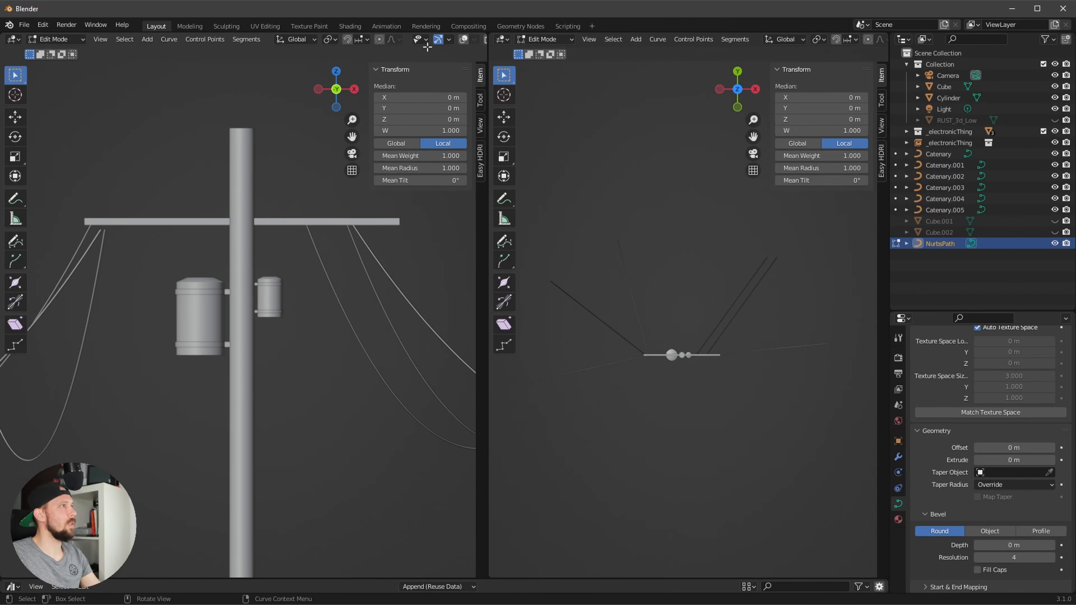
{"action": "left_click", "coordinate": [464, 40]}
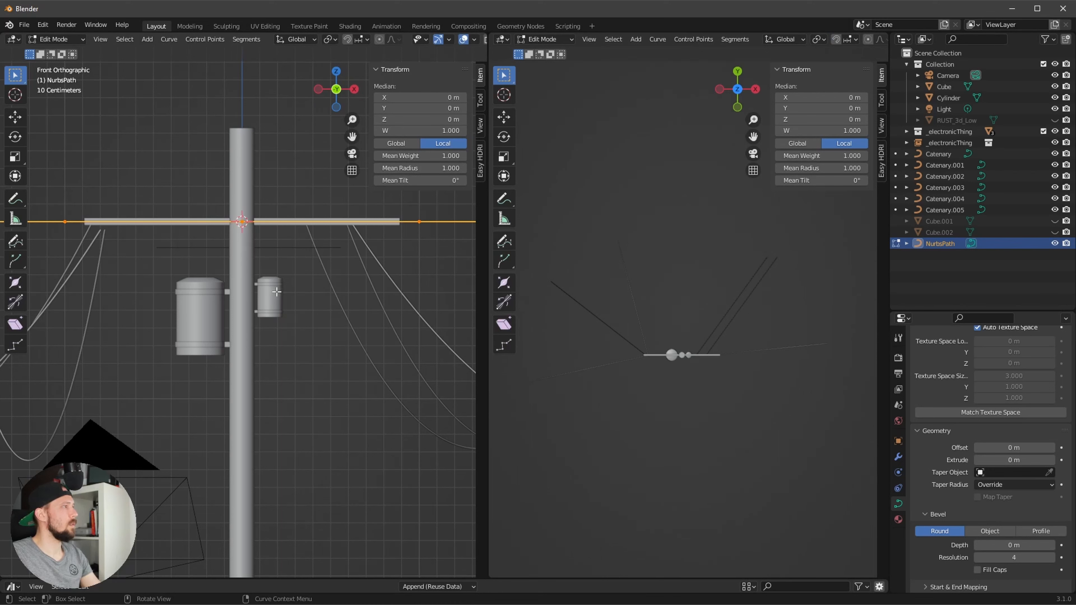
{"action": "key", "text": "x"}
{"action": "left_click", "coordinate": [257, 296]}
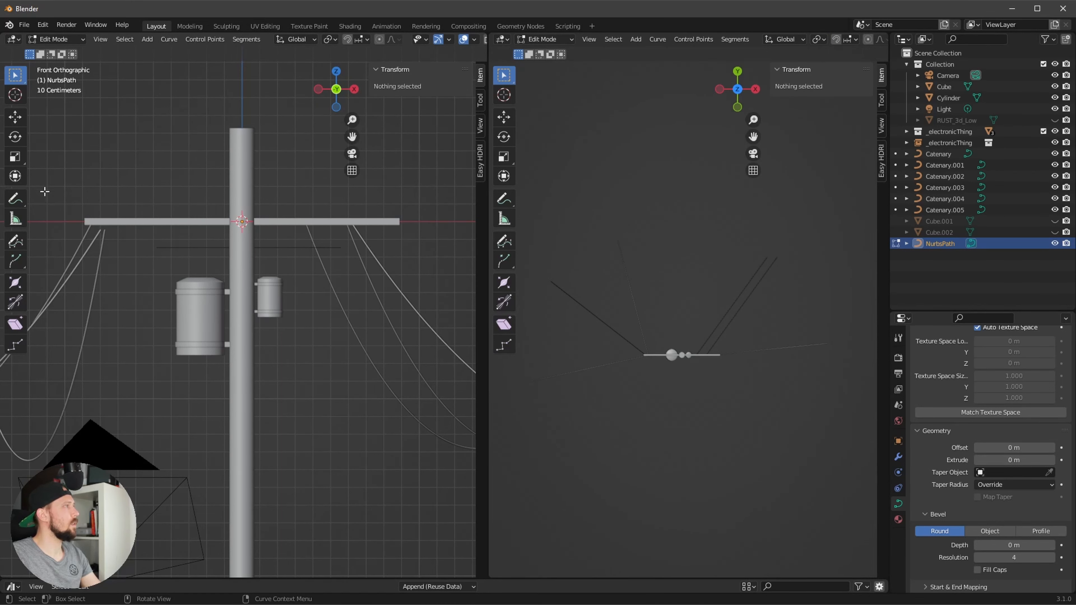
Step: With the curve Draw tool, sketch two short cables from the crossbar beside the pole down to the large and small transformers
{"action": "left_click", "coordinate": [19, 246]}
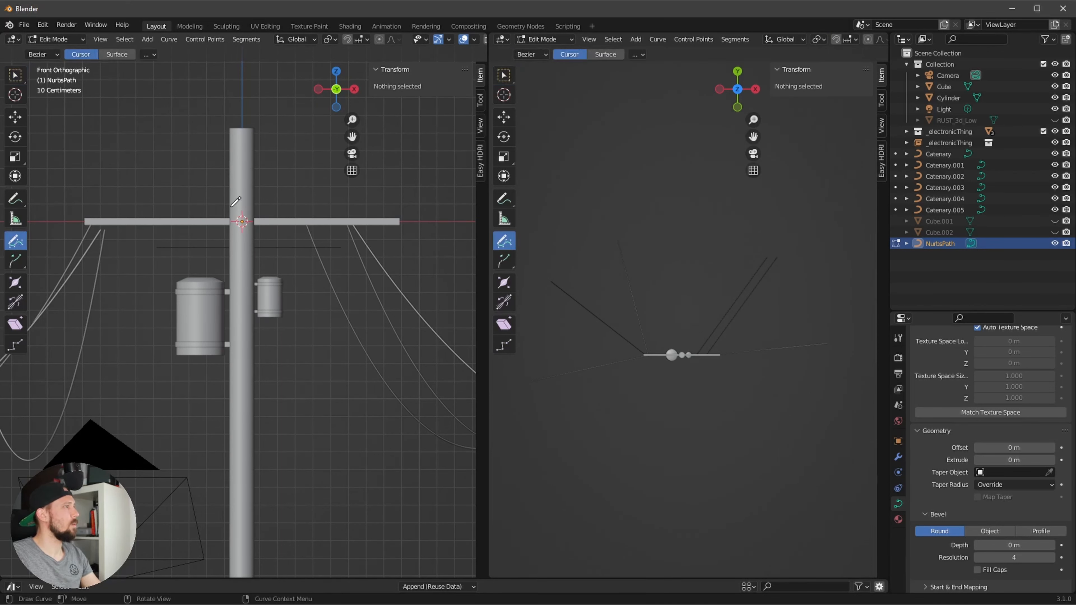
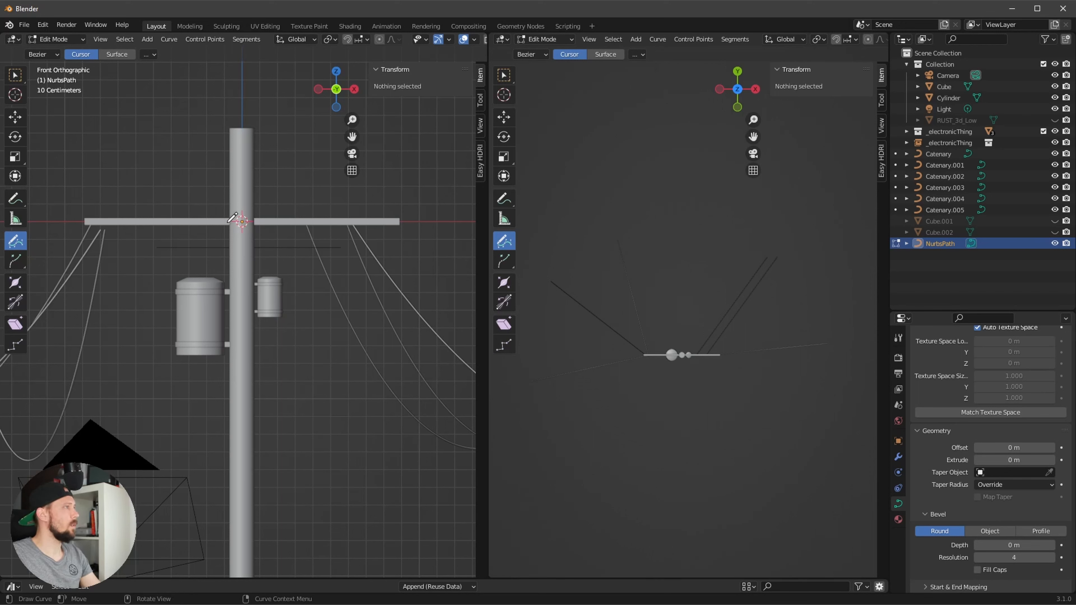
{"action": "left_click_drag", "start_coordinate": [221, 265], "coordinate": [218, 293]}
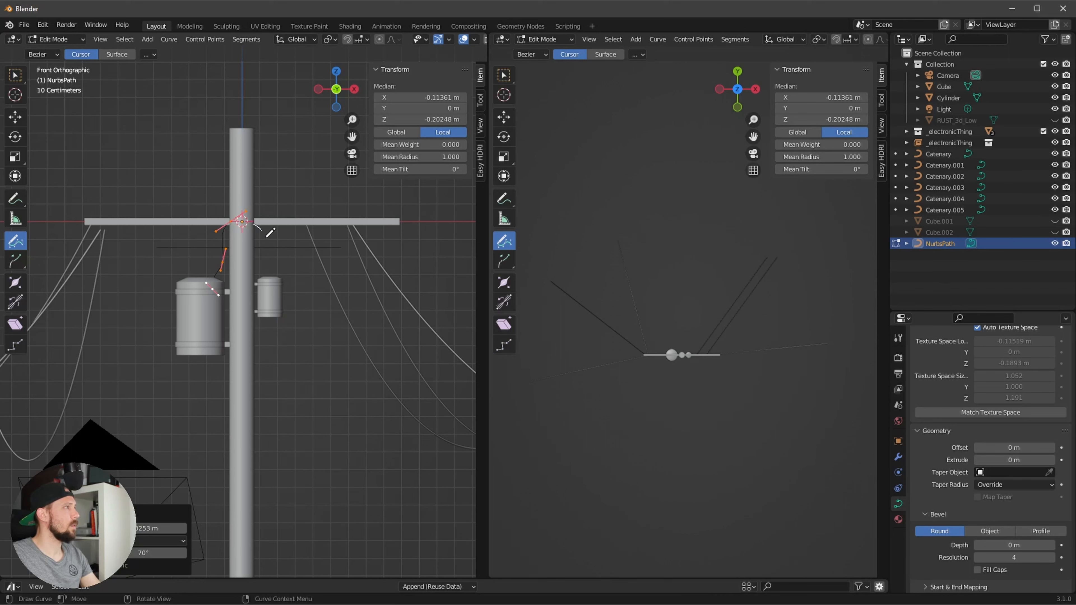
{"action": "left_click_drag", "start_coordinate": [265, 237], "coordinate": [276, 283]}
{"action": "middle_click_drag", "start_coordinate": [276, 235], "coordinate": [482, 272]}
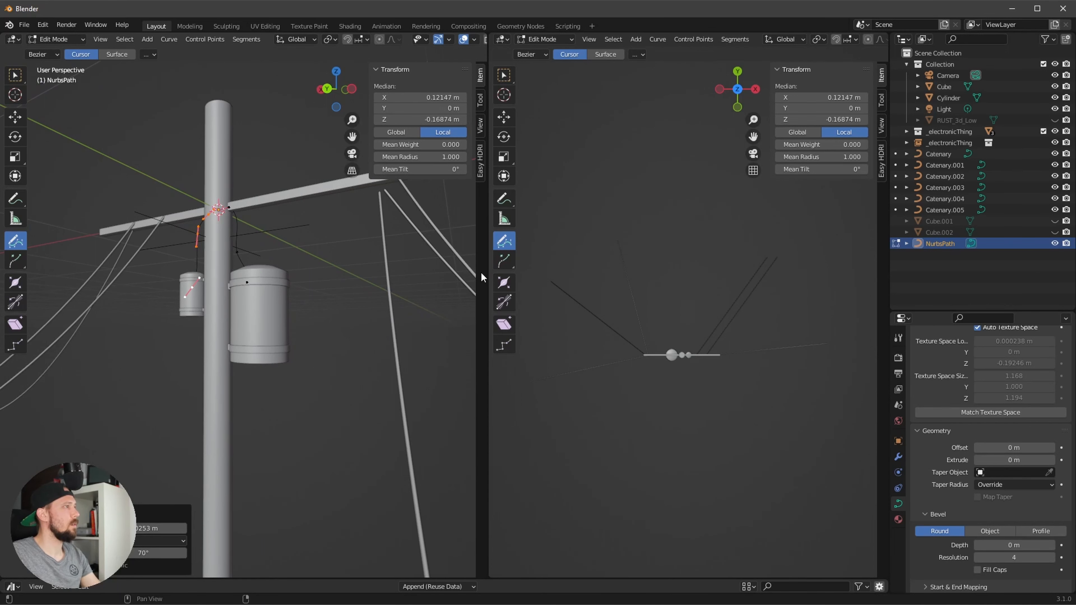
{"action": "key", "text": "KP_7"}
{"action": "key", "text": "KP_1"}
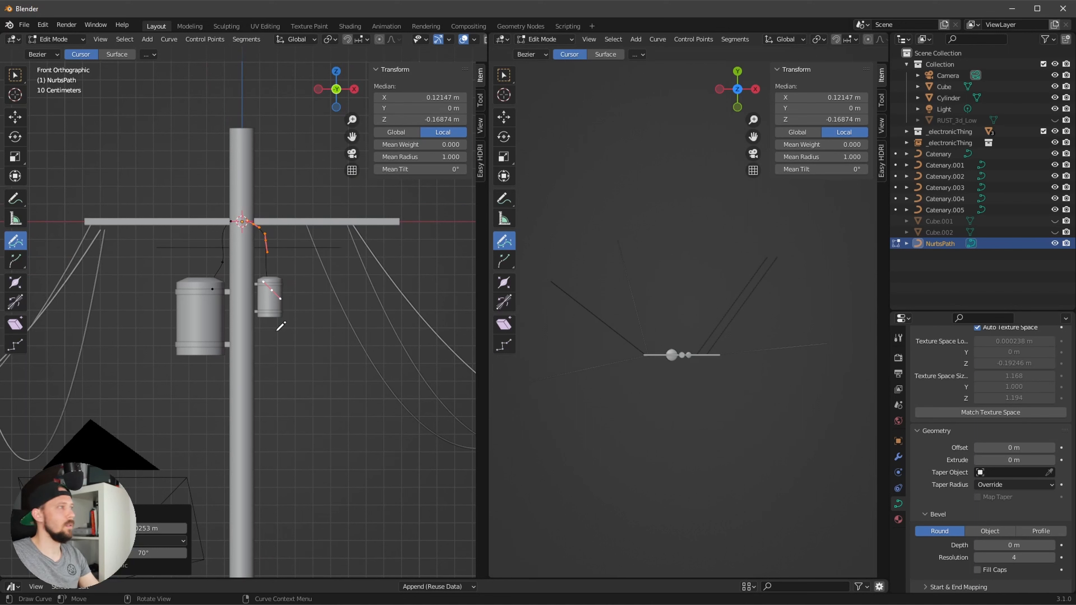
Step: Draw cables from both transformers' undersides to the pole and more from the crossbar to their tops, finishing with the selection tool active
{"action": "left_click_drag", "start_coordinate": [260, 355], "coordinate": [243, 400]}
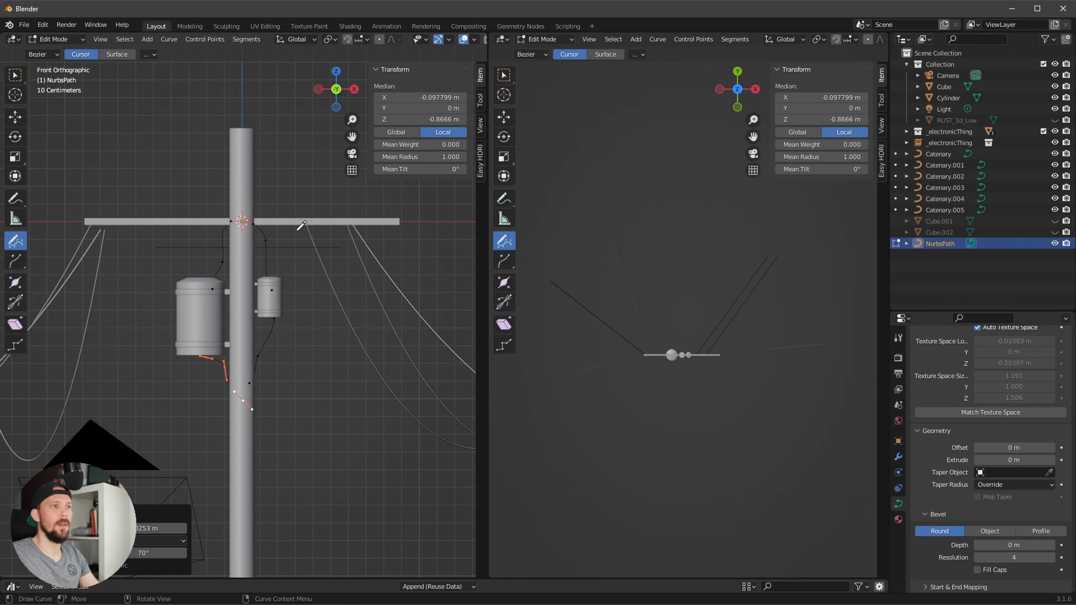
{"action": "left_click_drag", "start_coordinate": [296, 236], "coordinate": [338, 223]}
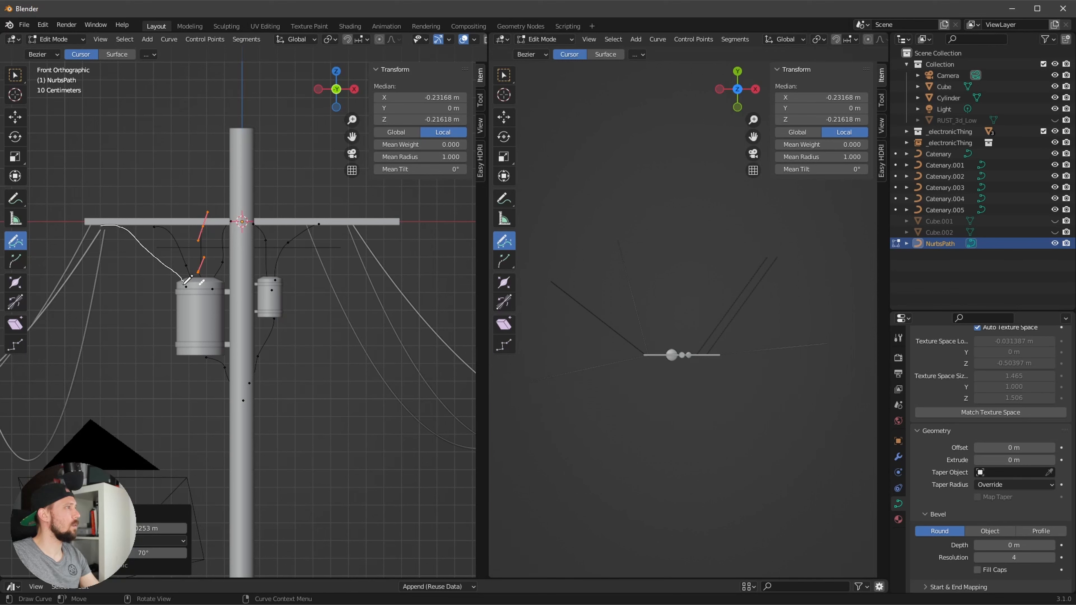
{"action": "left_click_drag", "start_coordinate": [186, 281], "coordinate": [187, 281]}
{"action": "mouse_move", "coordinate": [187, 281]}
{"action": "middle_mouse_down"}
{"action": "mouse_move", "coordinate": [353, 334]}
{"action": "mouse_move", "coordinate": [346, 353]}
{"action": "mouse_move", "coordinate": [280, 339]}
{"action": "middle_mouse_up"}
{"action": "left_click", "coordinate": [15, 76]}
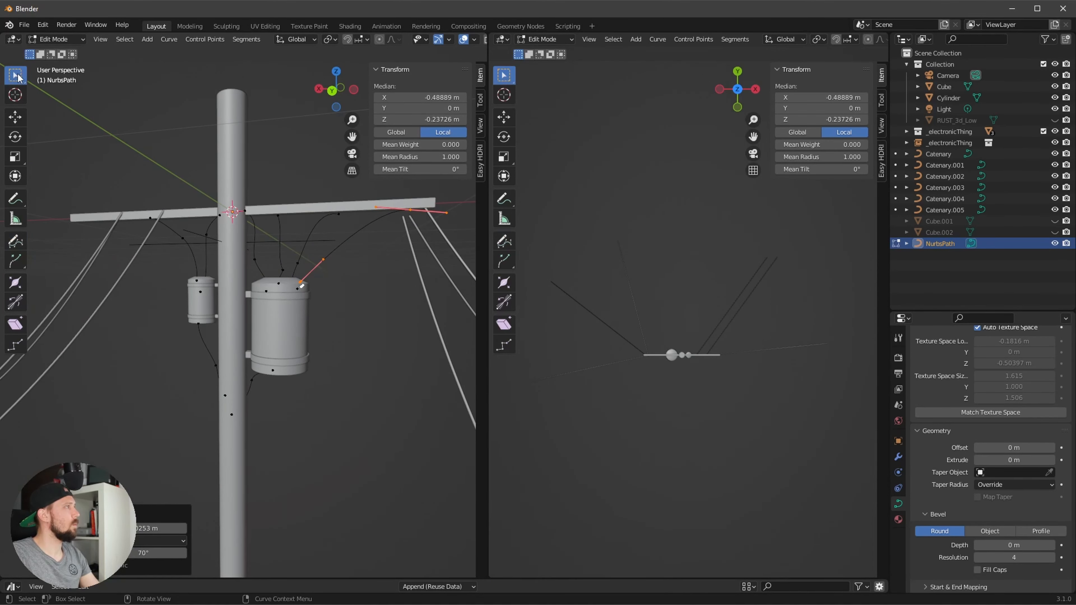
{"action": "key", "text": "KP_3"}
{"action": "key", "text": "KP_5"}
{"action": "key", "text": "KP_1"}
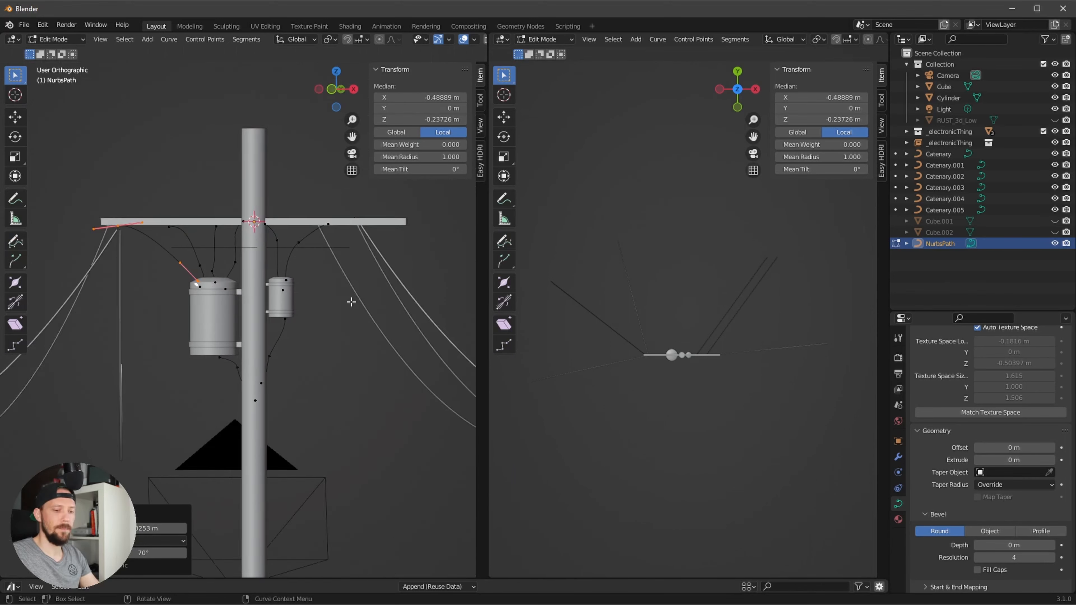
Step: Select the middle and lower control points of a cable above the small transformer and move them about 0.005 m along X
{"action": "scroll", "coordinate": [336, 254], "scroll_direction": "up", "scroll_amount": 2}
{"action": "left_click_drag", "start_coordinate": [326, 220], "coordinate": [287, 238]}
{"action": "middle_click_drag", "start_coordinate": [287, 238], "coordinate": [353, 276]}
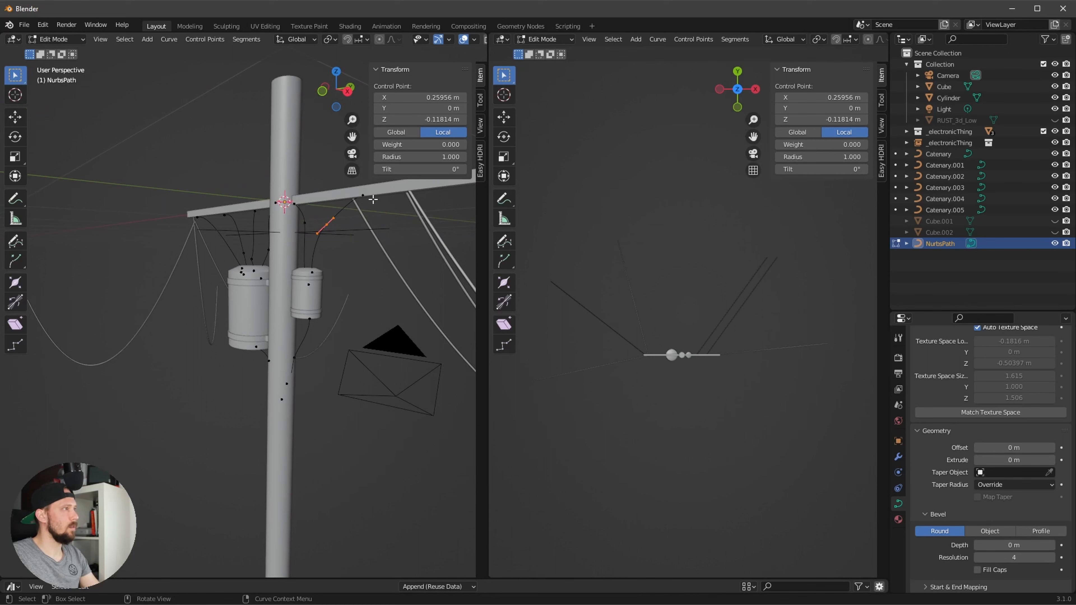
{"action": "middle_click_drag", "start_coordinate": [372, 199], "coordinate": [320, 257]}
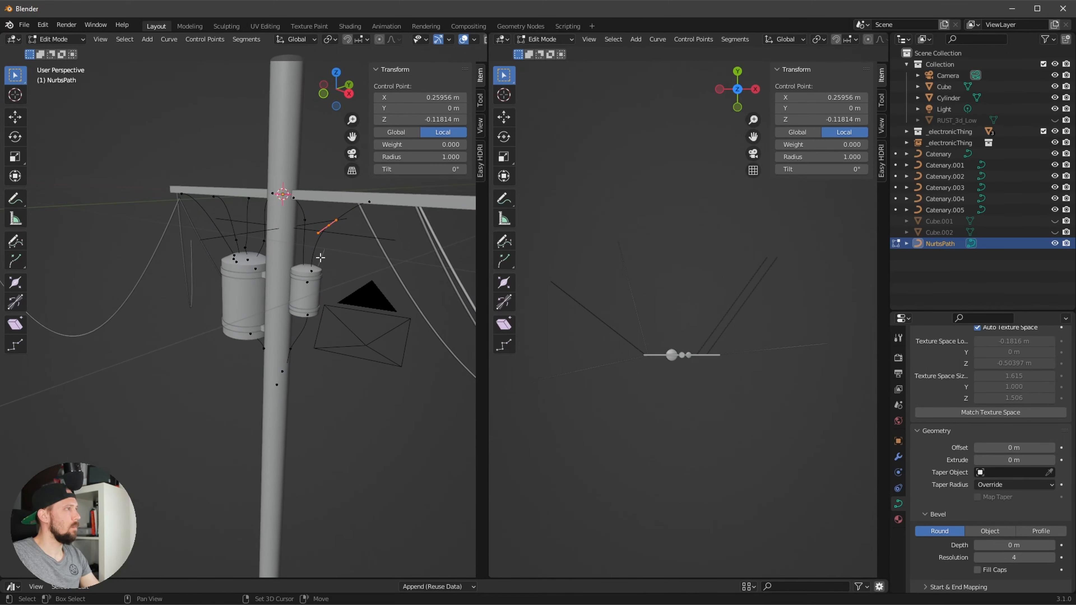
{"action": "left_click", "coordinate": [317, 275], "text": "shift"}
{"action": "key", "text": "g"}
{"action": "key", "text": "y"}
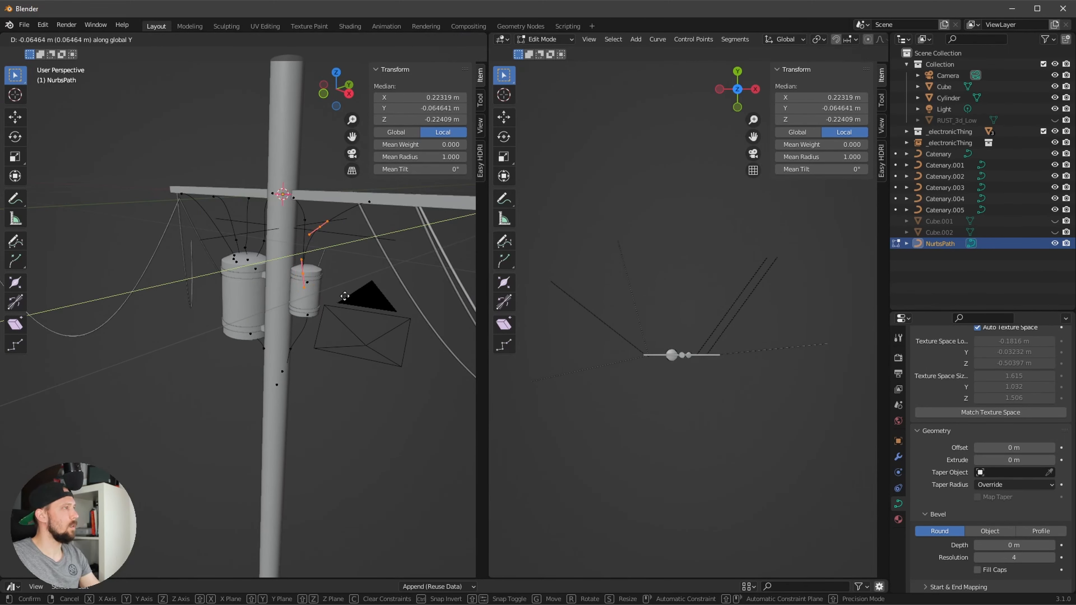
{"action": "key", "text": "x"}
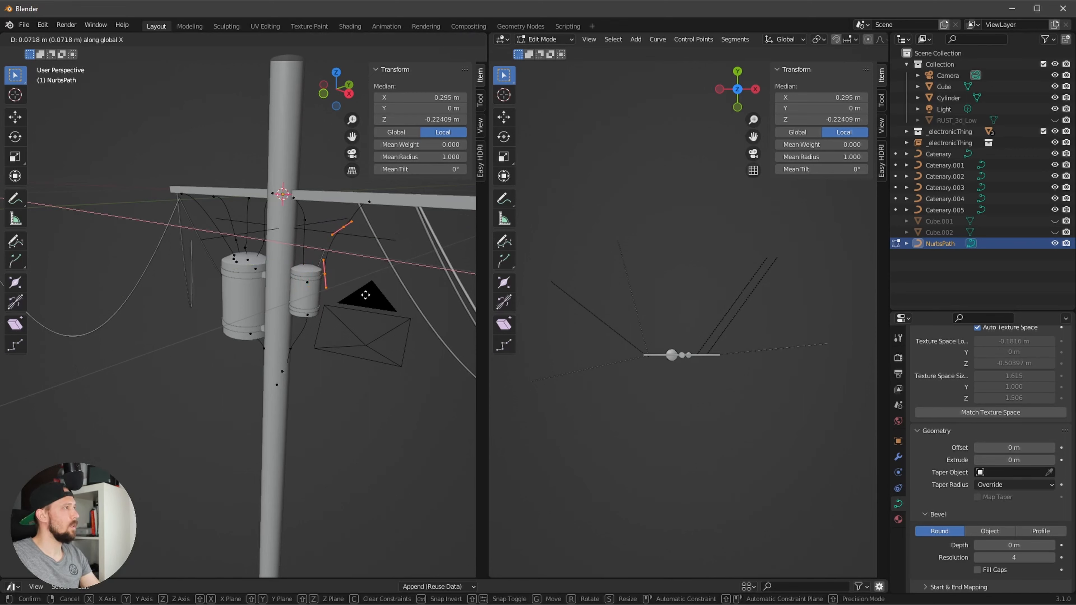
{"action": "left_click", "coordinate": [355, 295]}
Step: Set the cable curve's geometry offset to 0.01 m and return to object mode
{"action": "middle_click_drag", "start_coordinate": [358, 296], "coordinate": [409, 288]}
{"action": "middle_click_drag", "start_coordinate": [414, 290], "coordinate": [344, 367], "text": "ctrl"}
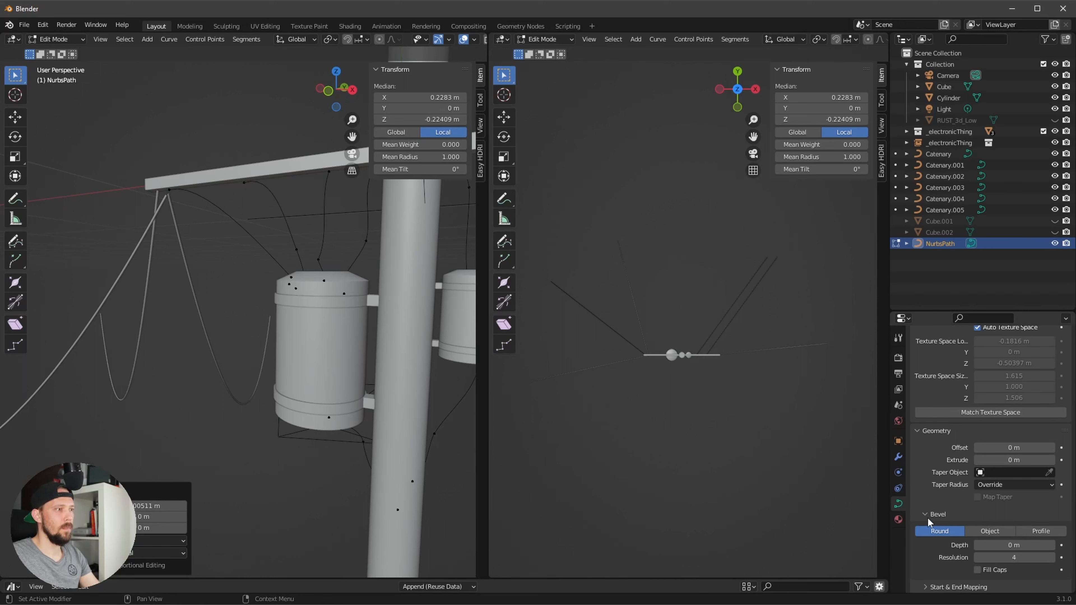
{"action": "left_click", "coordinate": [1014, 447]}
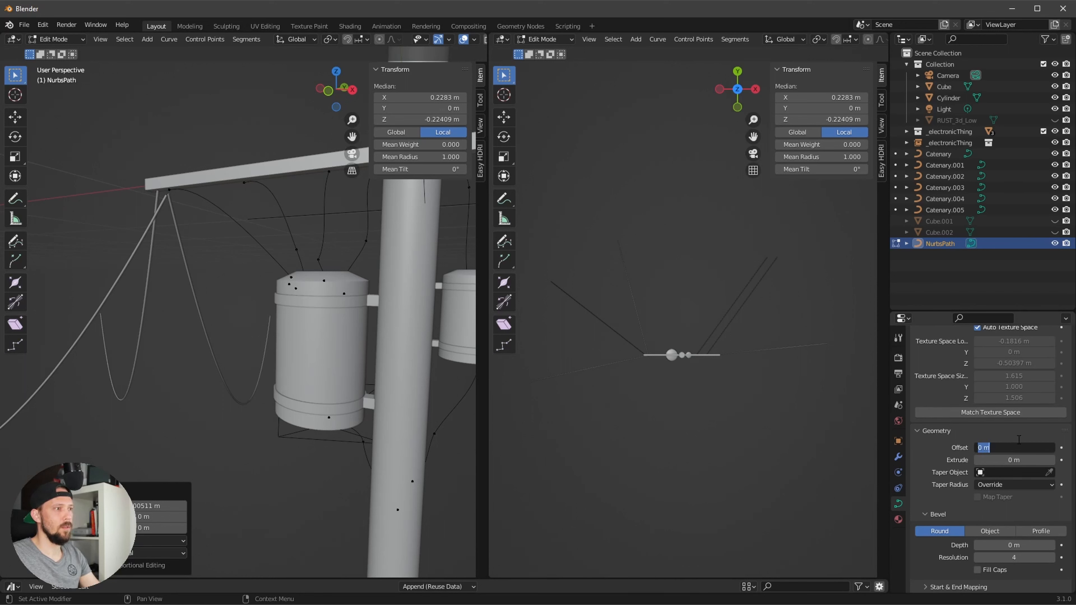
{"action": "key", "text": "Return"}
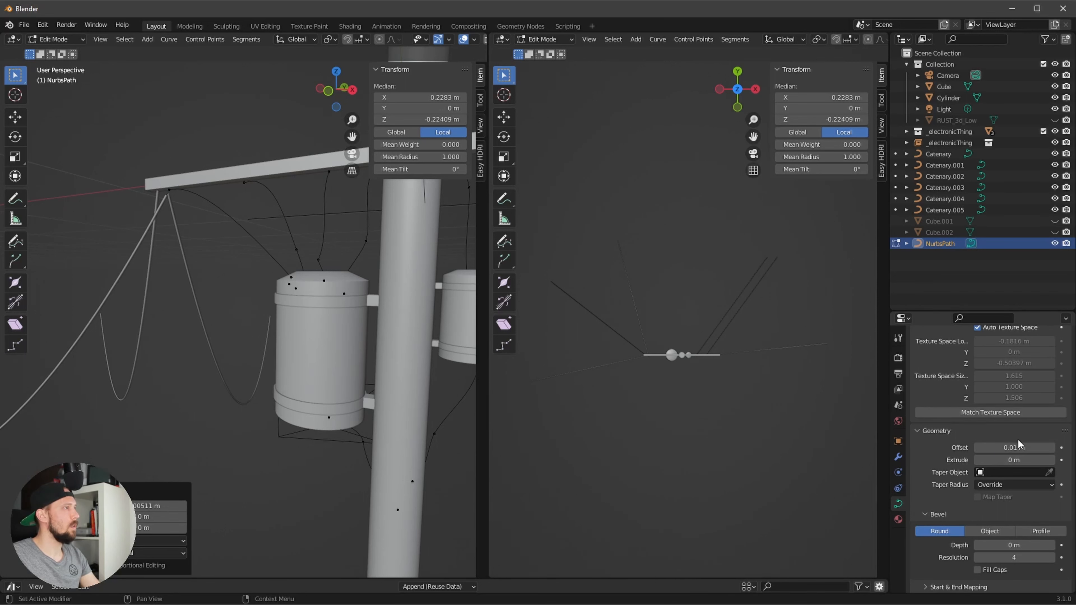
{"action": "key", "text": "Tab"}
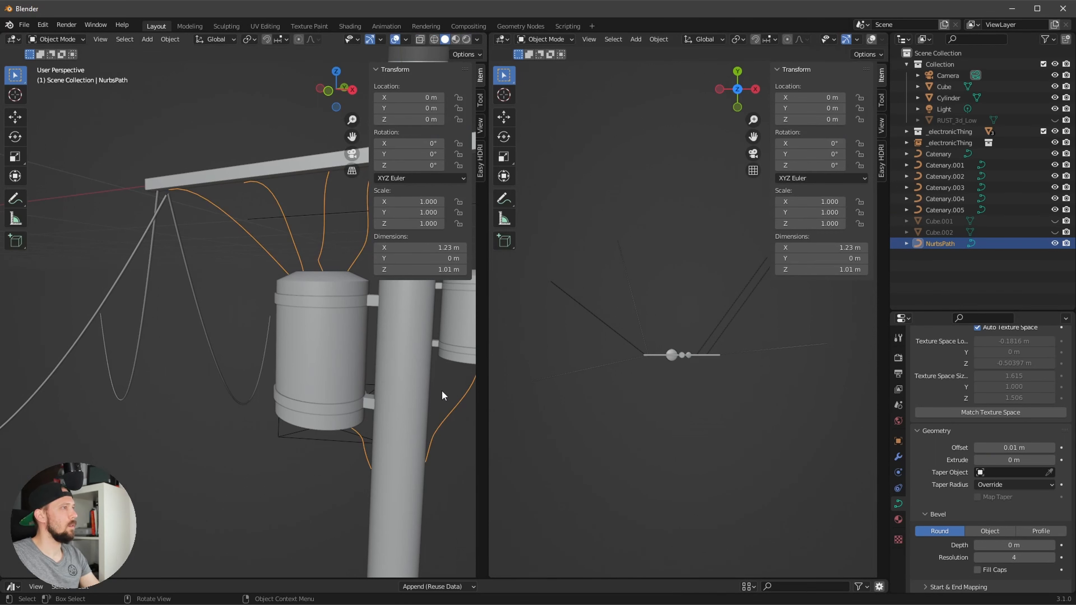
Step: Reset the cable curve's offset to 0 m and give it a 0.005 m bevel depth copied from a catenary wire
{"action": "left_click", "coordinate": [228, 389]}
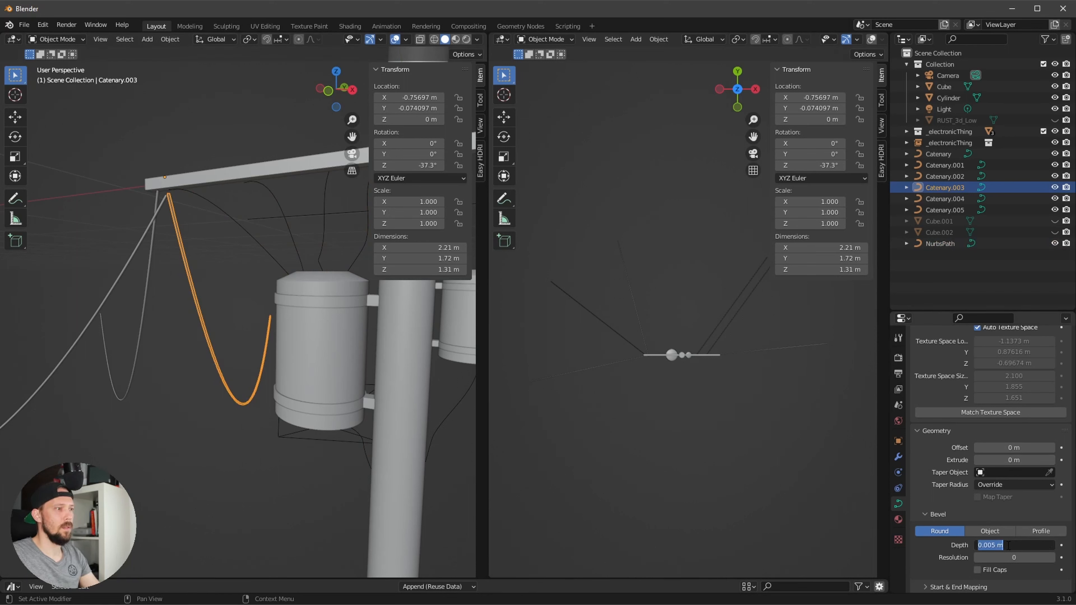
{"action": "left_click", "coordinate": [323, 242]}
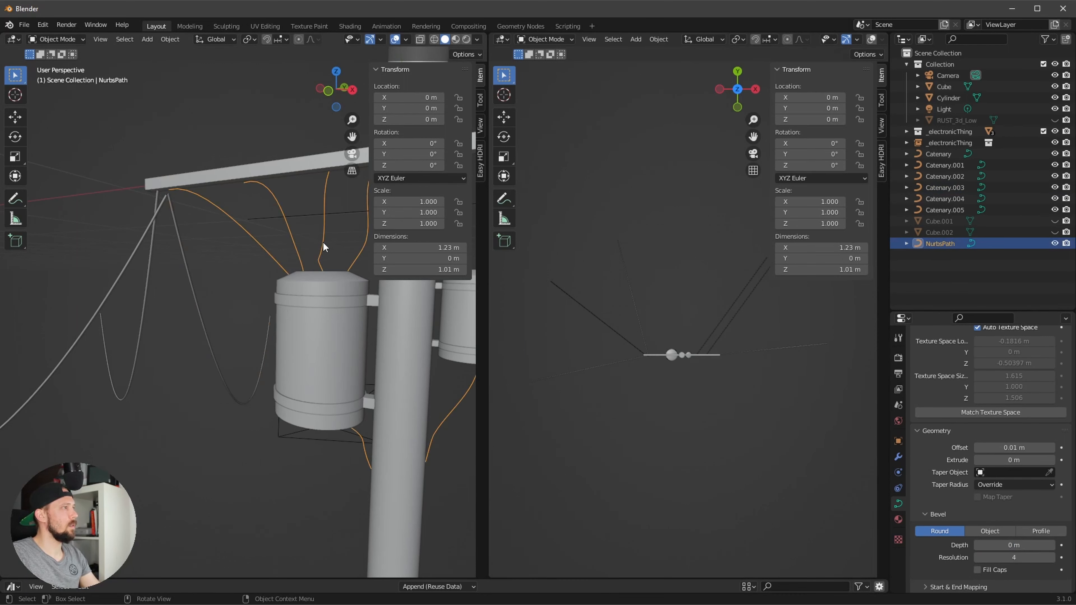
{"action": "mouse_move", "coordinate": [1012, 448]}
{"action": "left_mouse_down"}
{"action": "mouse_move", "coordinate": [987, 447]}
{"action": "mouse_move", "coordinate": [1012, 444]}
{"action": "left_mouse_up"}
{"action": "type", "text": "0"}
{"action": "key", "text": "Return"}
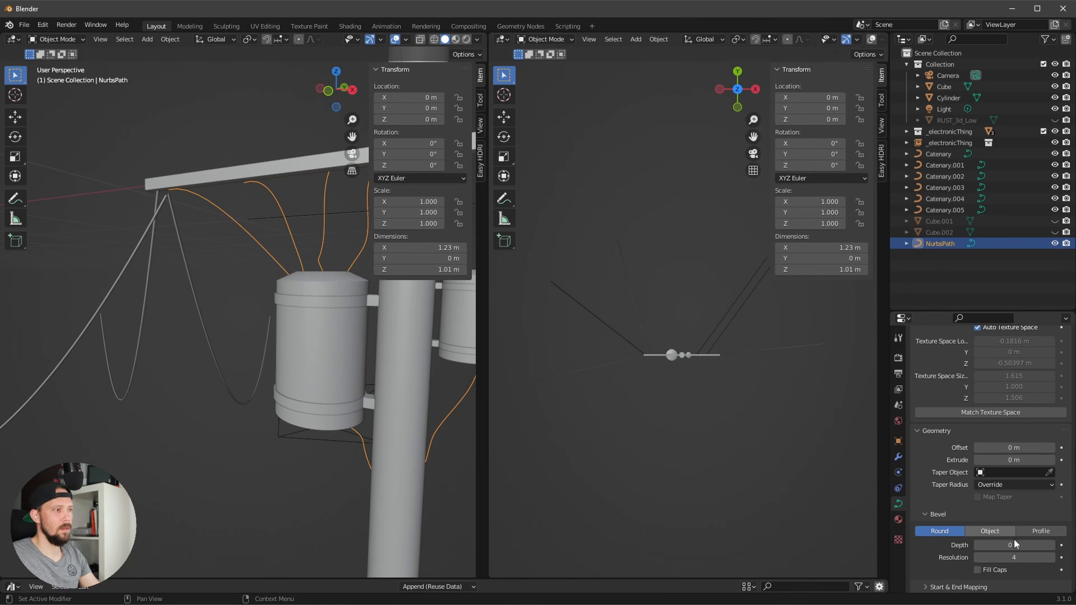
{"action": "left_click", "coordinate": [1019, 554]}
{"action": "left_click", "coordinate": [1018, 545]}
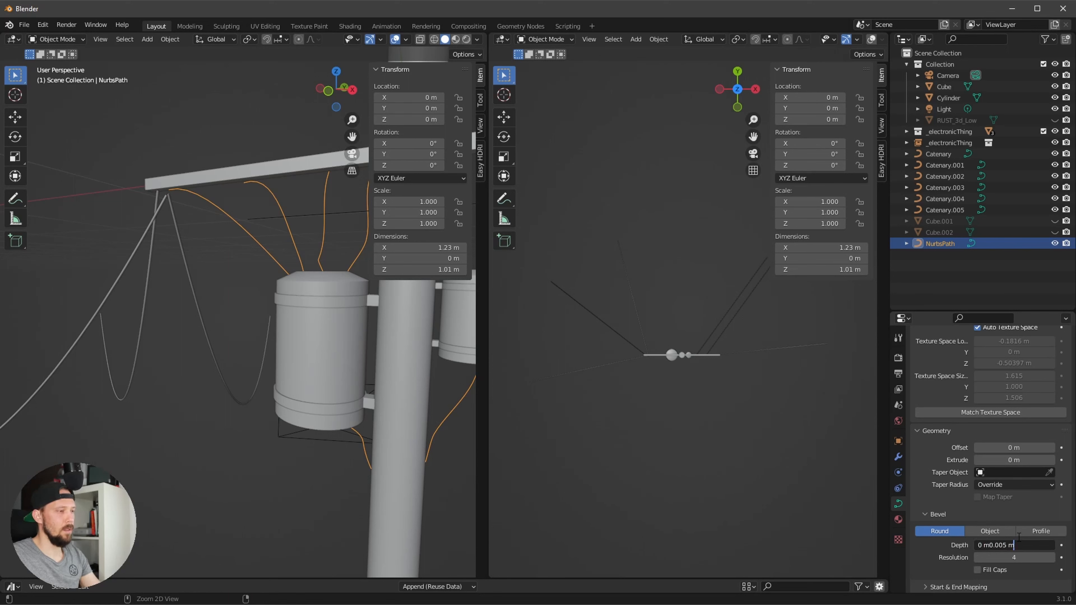
{"action": "key", "text": "Return"}
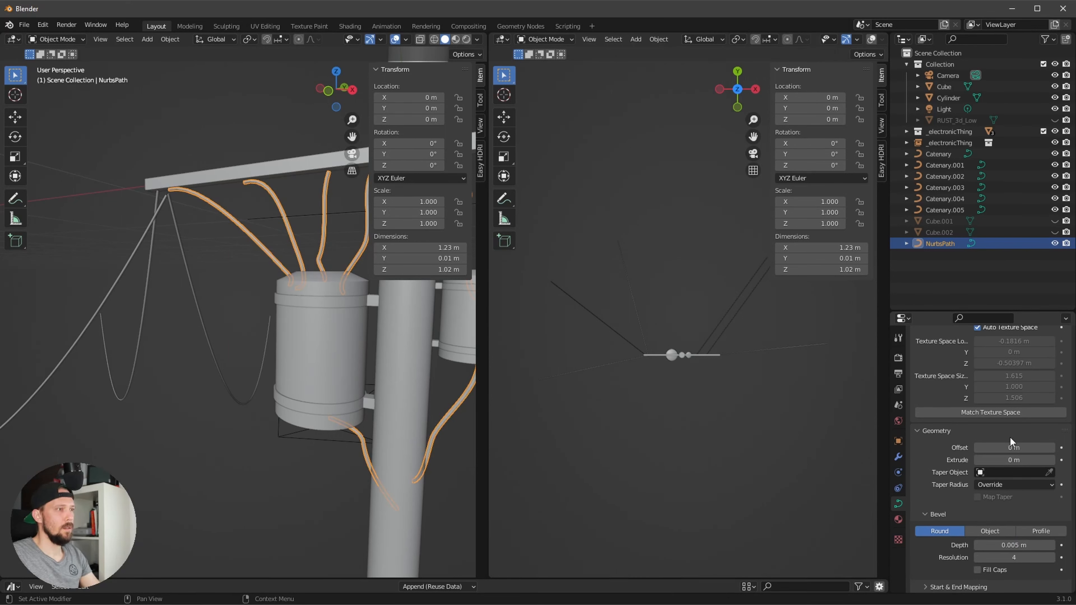
{"action": "mouse_move", "coordinate": [1011, 460]}
{"action": "left_mouse_down"}
{"action": "mouse_move", "coordinate": [1038, 461]}
{"action": "mouse_move", "coordinate": [1010, 460]}
{"action": "left_mouse_up"}
Step: Move the cable curve up about 0.013 m along Z so its ends meet the crossbar
{"action": "middle_click_drag", "start_coordinate": [326, 337], "coordinate": [426, 339]}
{"action": "key", "text": "g"}
{"action": "key", "text": "z"}
{"action": "left_click", "coordinate": [309, 320]}
{"action": "left_click", "coordinate": [315, 376]}
{"action": "key", "text": "Tab"}
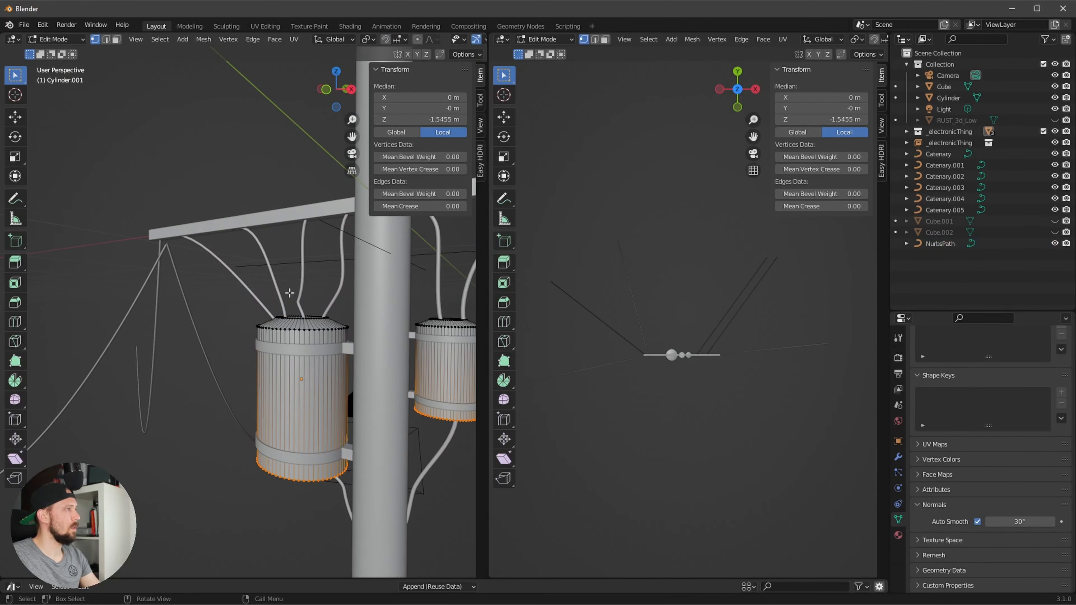
{"action": "key", "text": "Tab"}
Step: Smooth the kinked control point of a cable above the large transformer and reshape the bend by moving its lower handle
{"action": "left_click", "coordinate": [300, 298]}
{"action": "key", "text": "Tab"}
{"action": "left_click", "coordinate": [299, 300]}
{"action": "middle_click_drag", "start_coordinate": [301, 299], "coordinate": [479, 231], "text": "ctrl"}
{"action": "right_click", "coordinate": [383, 289]}
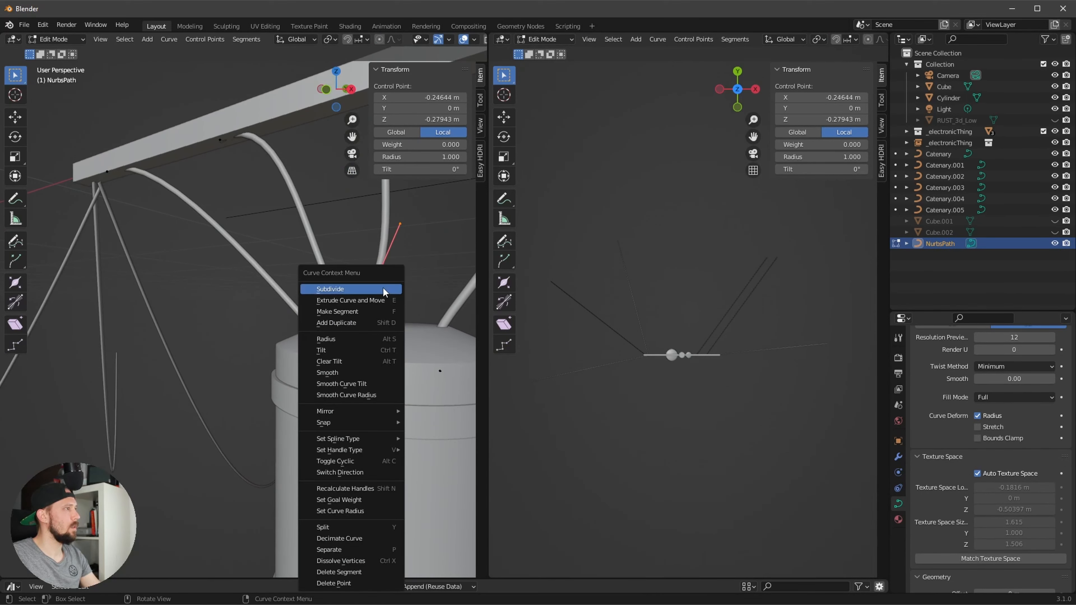
{"action": "left_click", "coordinate": [364, 371]}
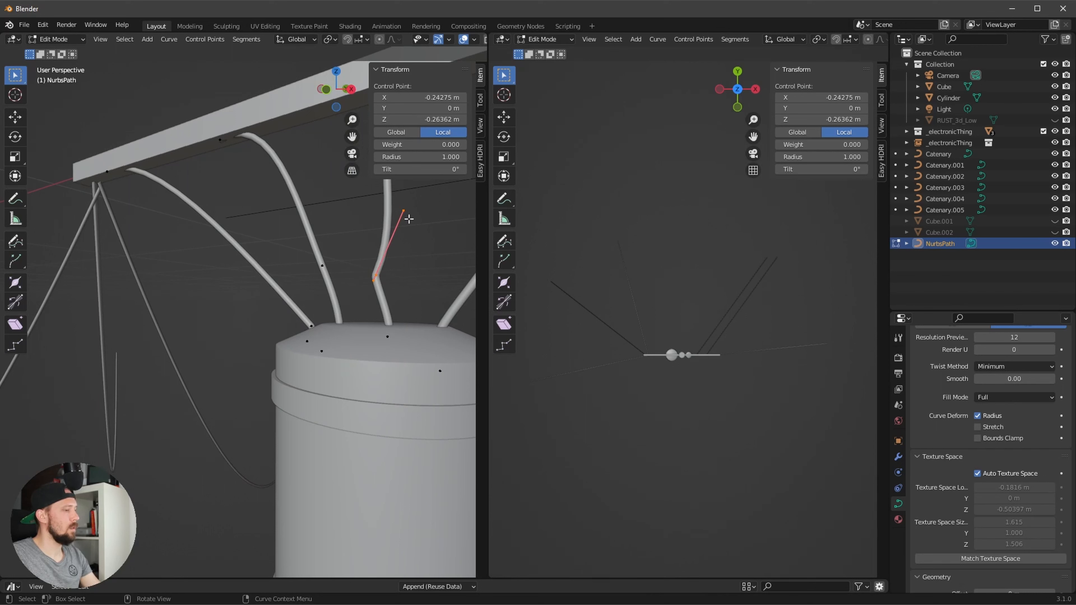
{"action": "key", "text": "b"}
{"action": "key", "text": "g"}
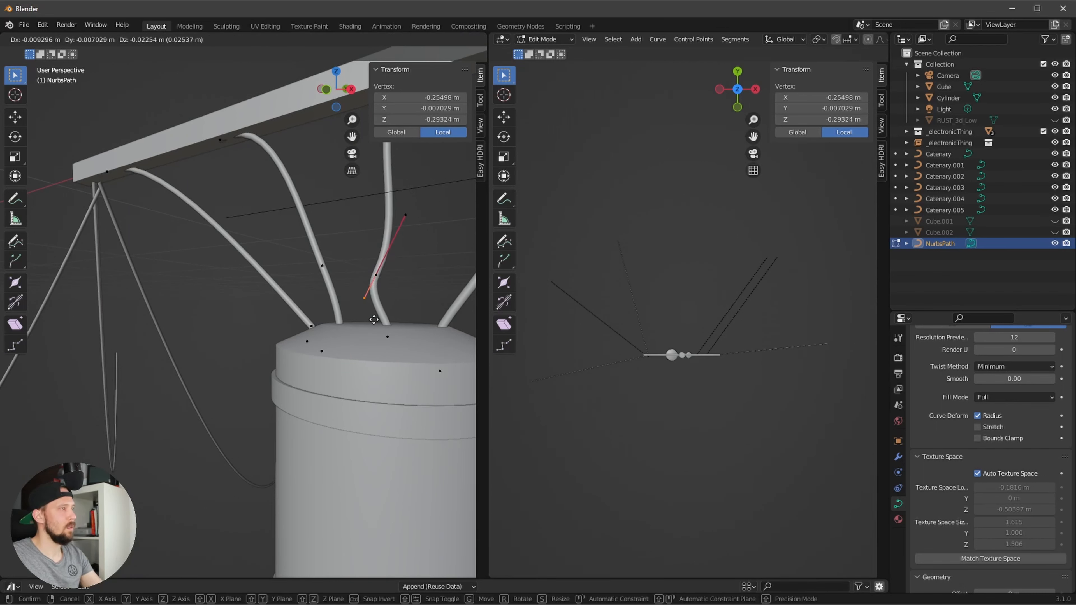
{"action": "left_click", "coordinate": [385, 322]}
{"action": "key", "text": "Tab"}
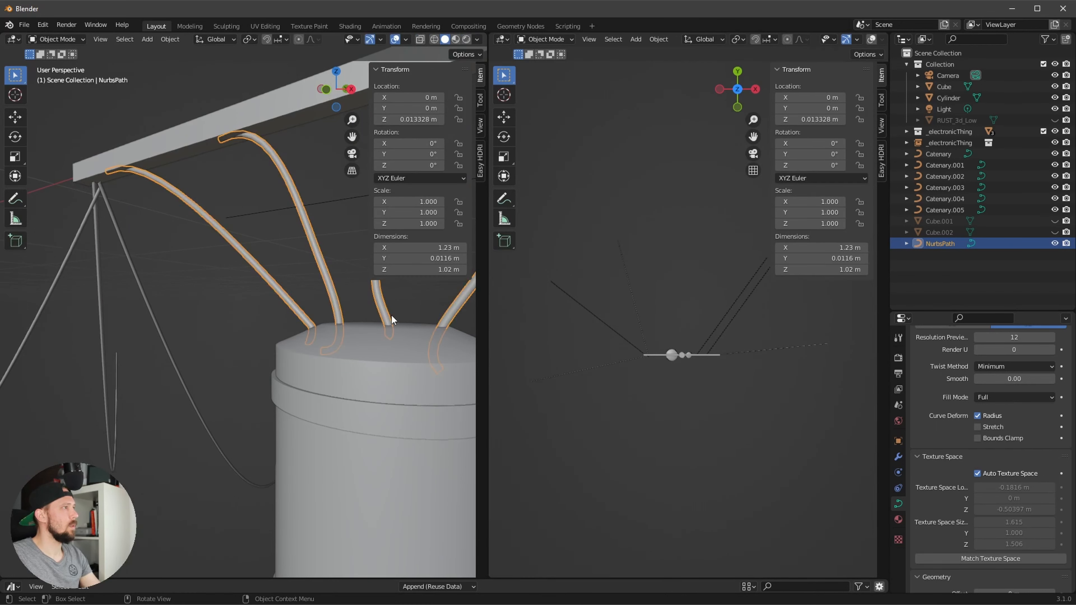
Step: Inspect the pole and its cables through the camera with the viewport overlays hidden
{"action": "middle_click_drag", "start_coordinate": [422, 306], "coordinate": [309, 375]}
{"action": "left_click", "coordinate": [346, 388]}
{"action": "key", "text": "KP_0"}
{"action": "left_click", "coordinate": [214, 422]}
{"action": "middle_click_drag", "start_coordinate": [213, 422], "coordinate": [504, 365], "text": "ctrl"}
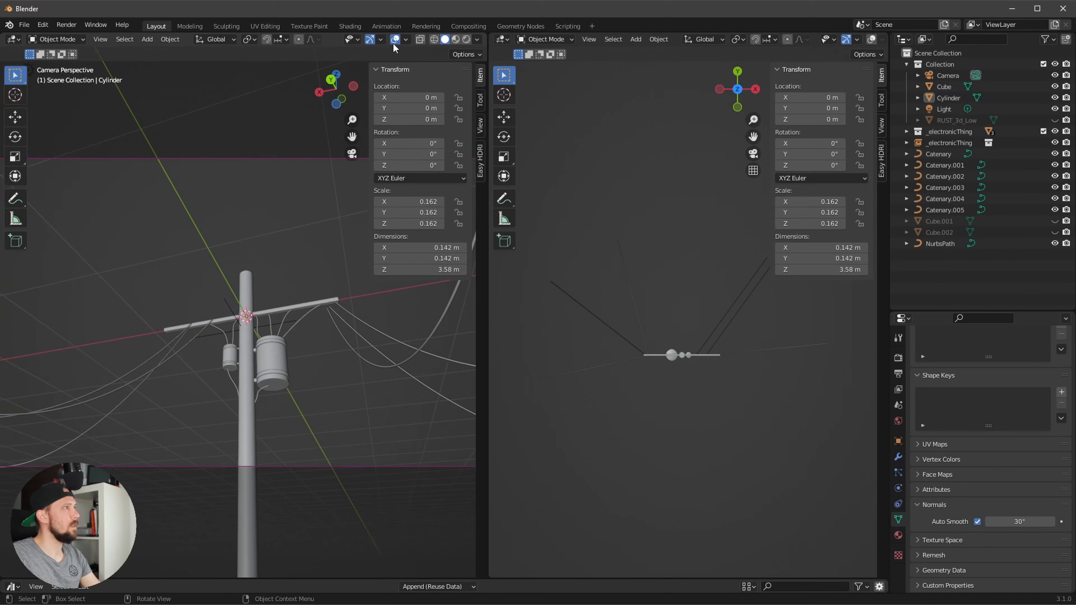
{"action": "left_click", "coordinate": [395, 40]}
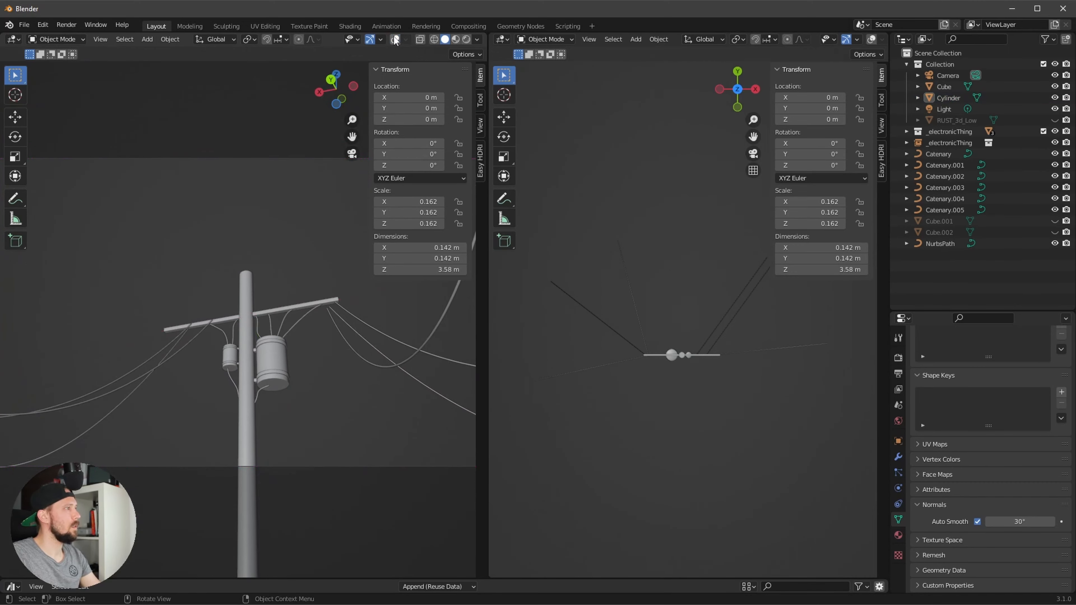
{"action": "middle_click_drag", "start_coordinate": [317, 405], "coordinate": [364, 397], "text": "ctrl"}
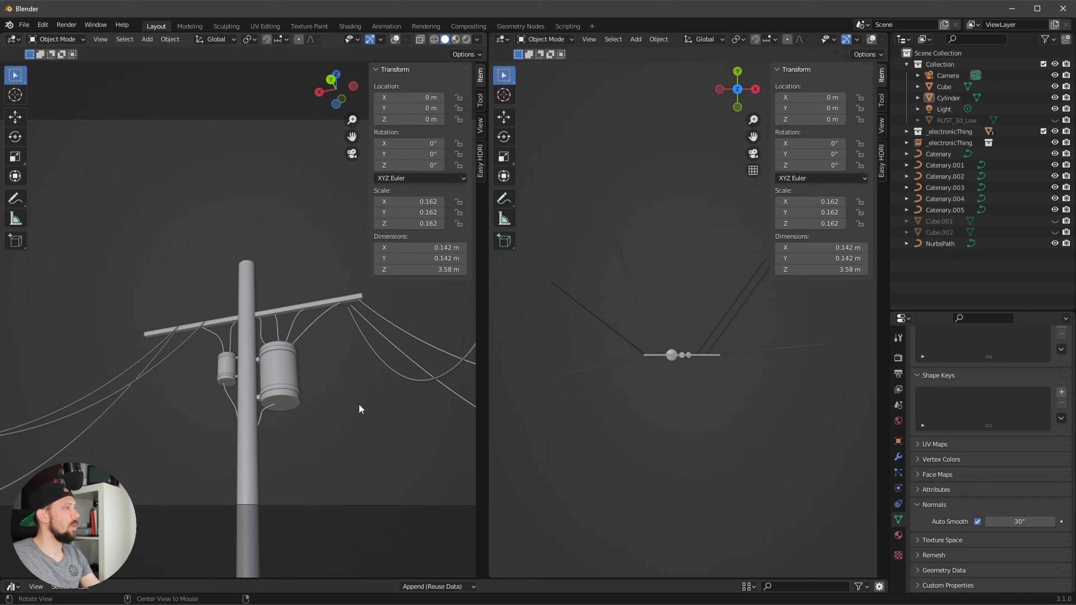
{"action": "middle_click_drag", "start_coordinate": [358, 403], "coordinate": [298, 451], "text": "ctrl"}
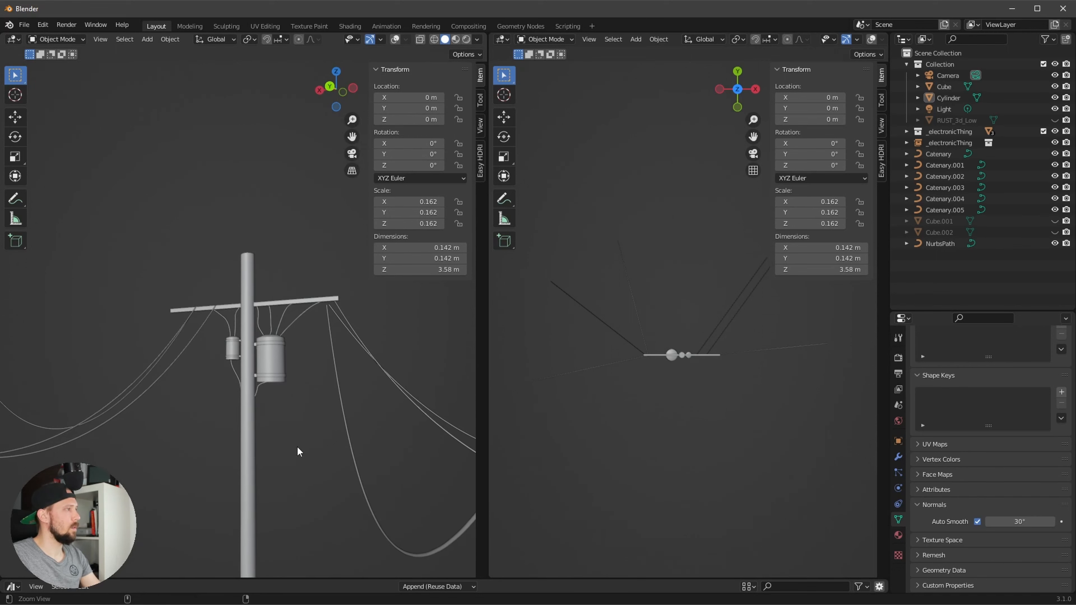
Step: Duplicate the small transformer instance and move the copy about 0.57 m down the pole along Z
{"action": "left_click", "coordinate": [279, 382]}
{"action": "middle_click_drag", "start_coordinate": [280, 394], "coordinate": [311, 422]}
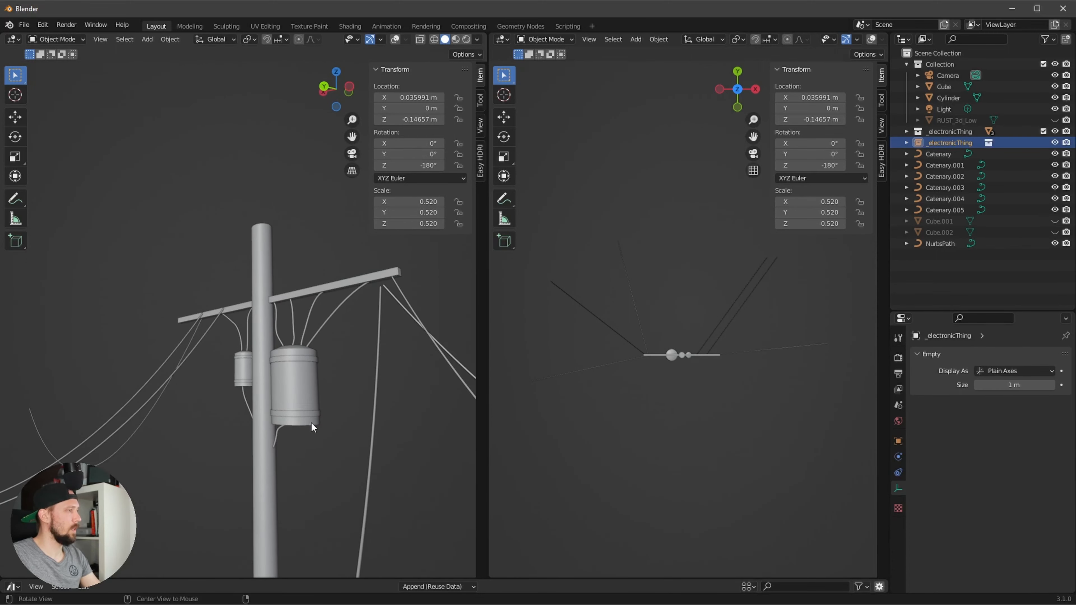
{"action": "key", "text": "shift+d"}
{"action": "right_click", "coordinate": [307, 457]}
{"action": "key", "text": "g"}
{"action": "key", "text": "z"}
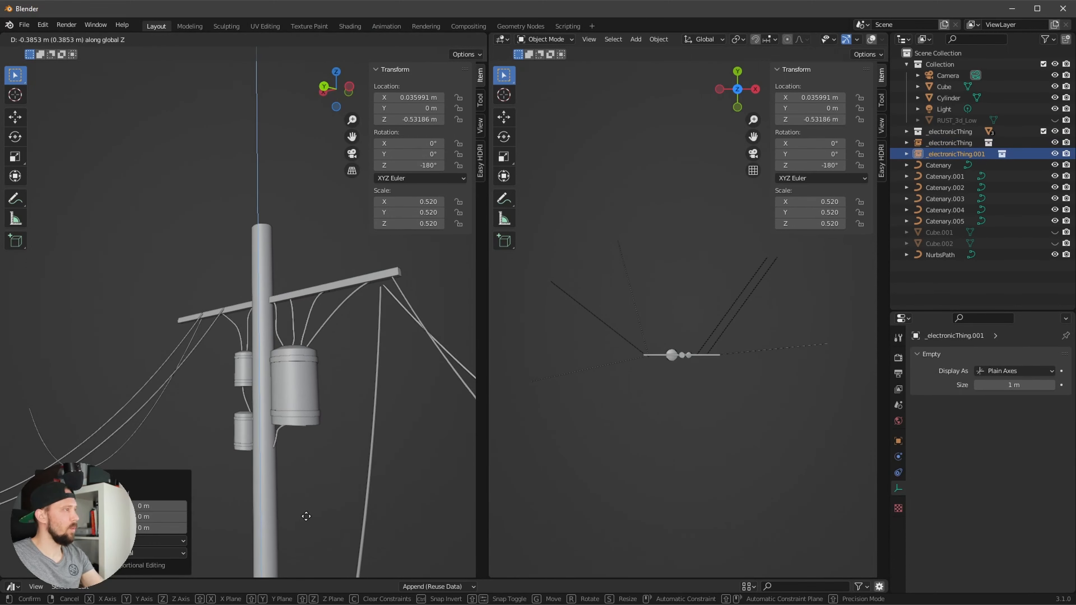
{"action": "left_click", "coordinate": [326, 510]}
Step: Set the duplicated transformer's Z rotation to -270°
{"action": "mouse_move", "coordinate": [417, 168]}
{"action": "left_mouse_down"}
{"action": "mouse_move", "coordinate": [543, 149]}
{"action": "mouse_move", "coordinate": [144, 255]}
{"action": "mouse_move", "coordinate": [160, 234]}
{"action": "mouse_move", "coordinate": [427, 165]}
{"action": "left_mouse_up"}
{"action": "left_click", "coordinate": [427, 166]}
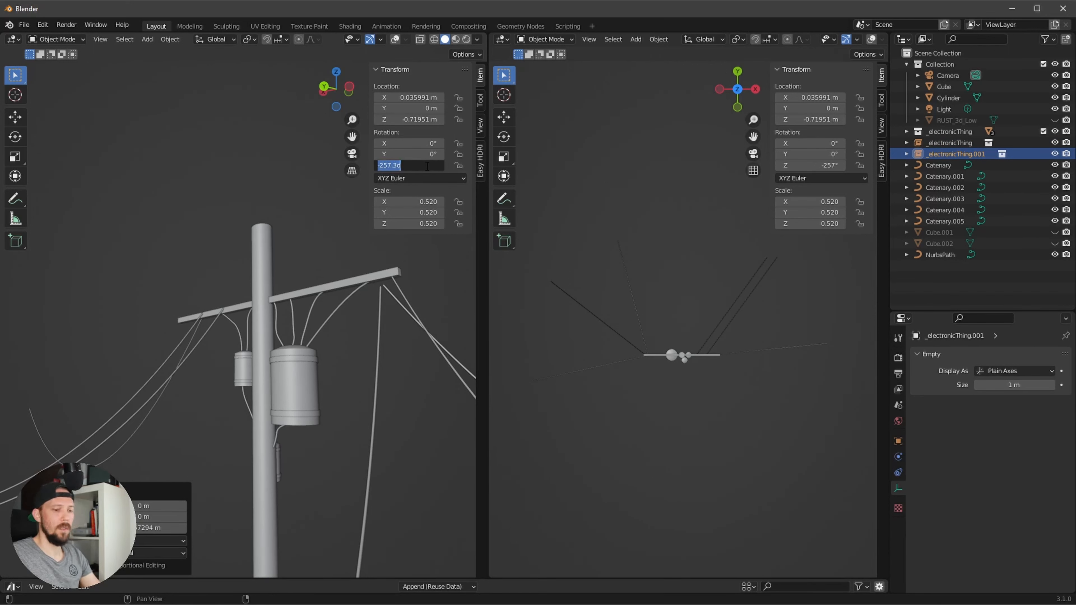
{"action": "type", "text": "-270"}
{"action": "key", "text": "Return"}
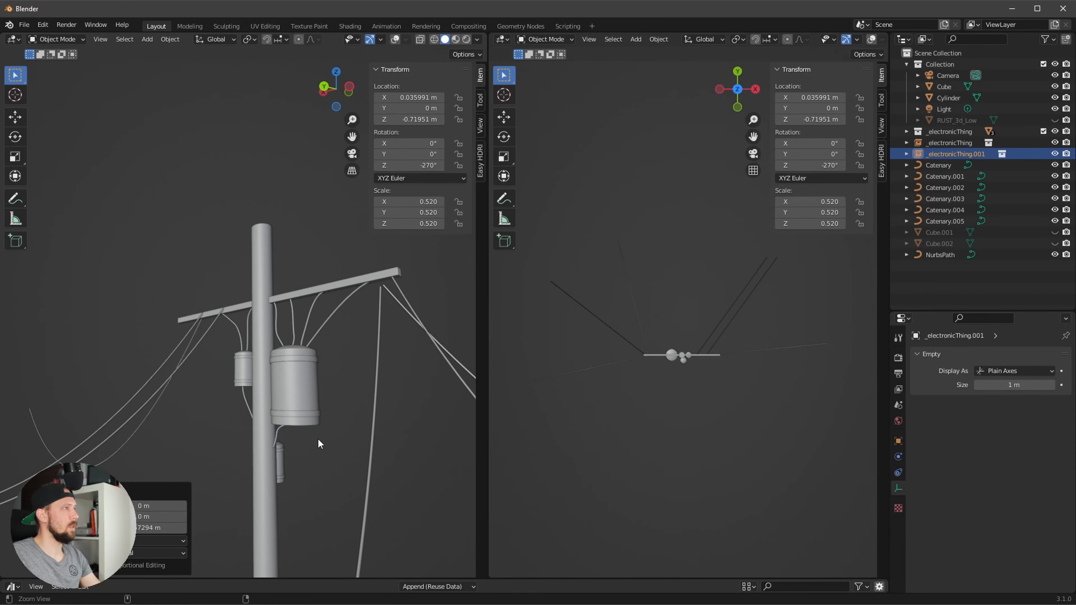
Step: Move the duplicated transformer about 0.045 m along negative Y and turn it to a Z rotation of -323° in camera view
{"action": "middle_click_drag", "start_coordinate": [318, 438], "coordinate": [235, 449]}
{"action": "key", "text": "g"}
{"action": "key", "text": "y"}
{"action": "left_click", "coordinate": [326, 456]}
{"action": "key", "text": "KP_0"}
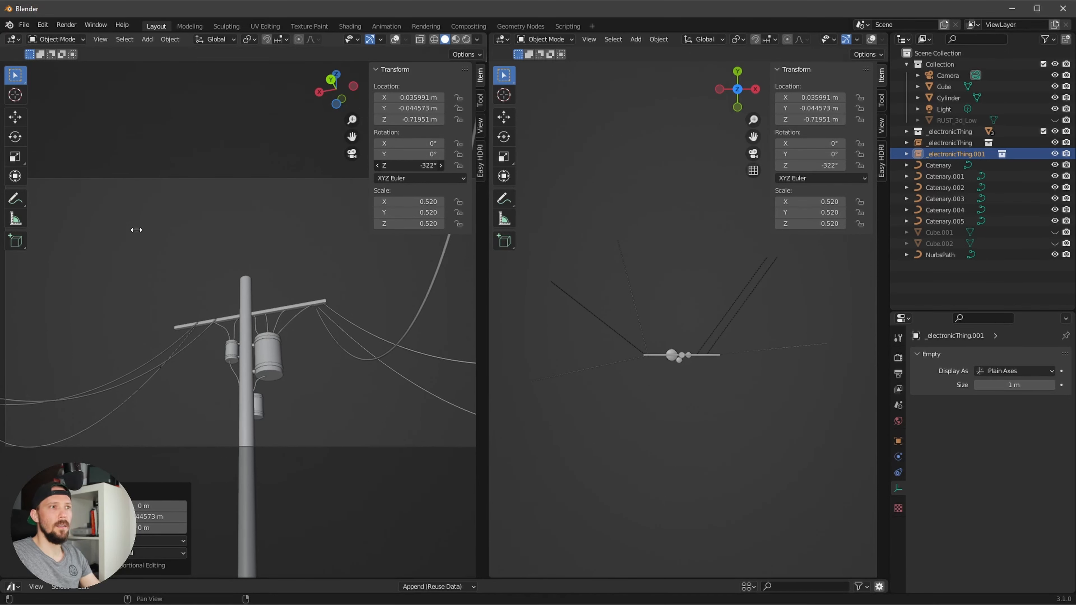
{"action": "left_click_drag", "start_coordinate": [135, 230], "coordinate": [242, 279]}
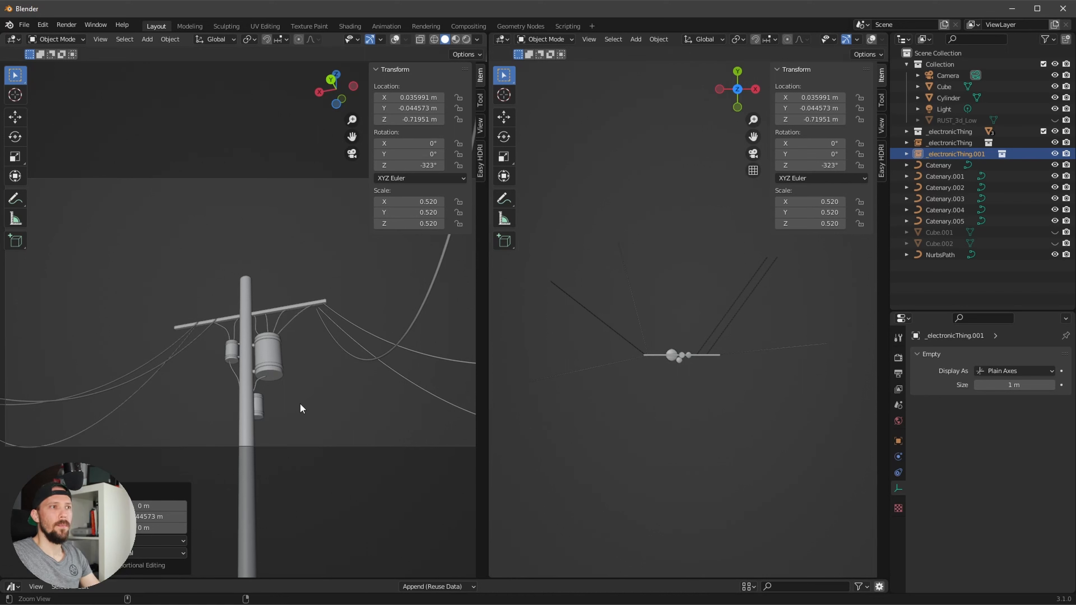
Step: Enter edit mode on the cable curve in the camera view and show the viewport overlays
{"action": "middle_click_drag", "start_coordinate": [282, 407], "coordinate": [403, 374], "text": "ctrl"}
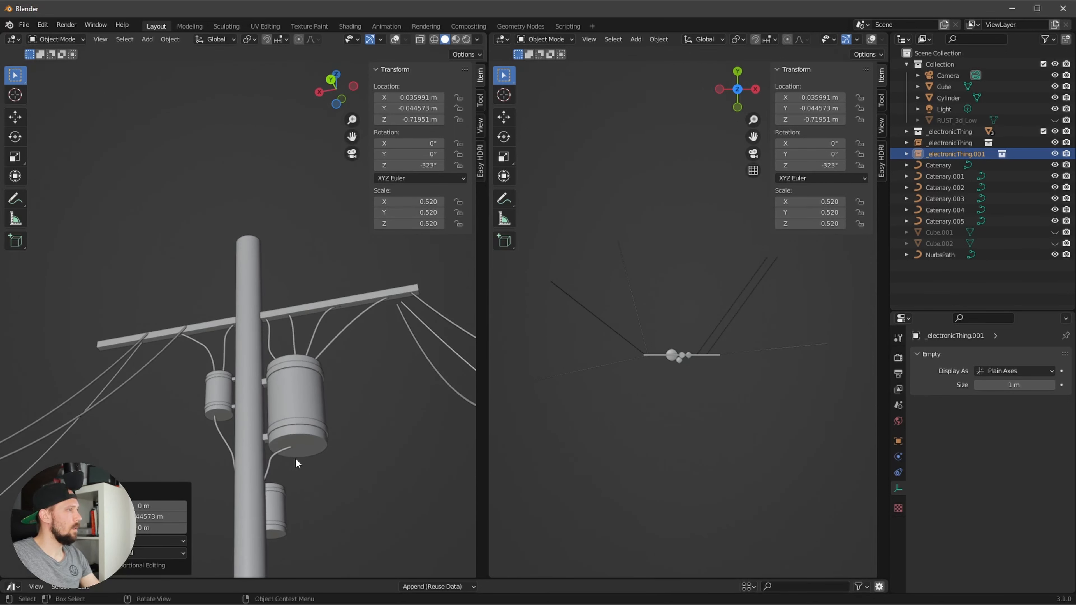
{"action": "left_click", "coordinate": [278, 452]}
{"action": "key", "text": "Tab"}
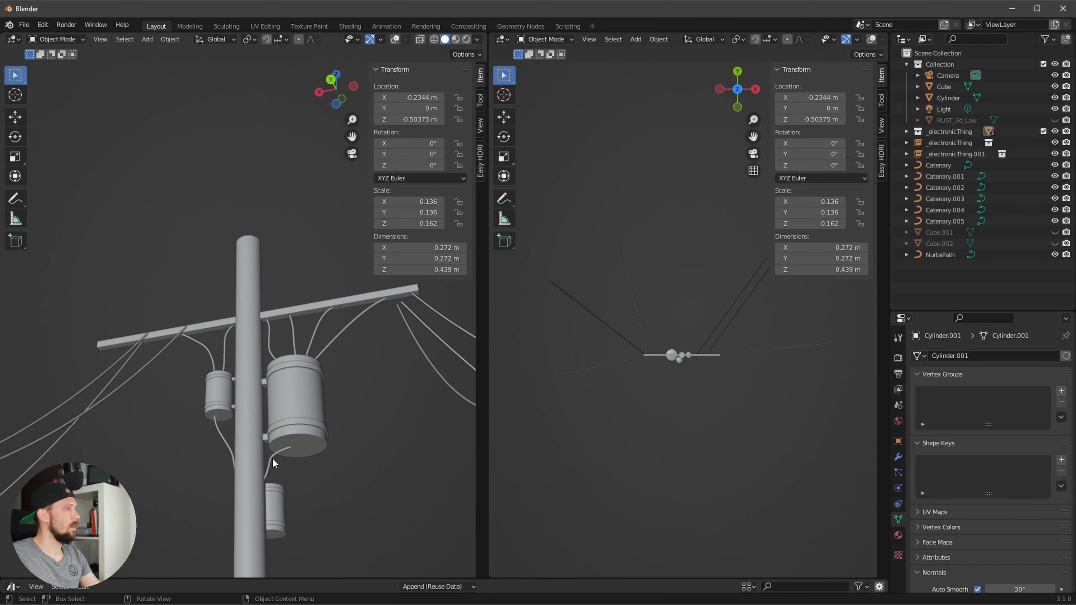
{"action": "left_click", "coordinate": [272, 461]}
{"action": "key", "text": "Tab"}
{"action": "key", "text": "Tab"}
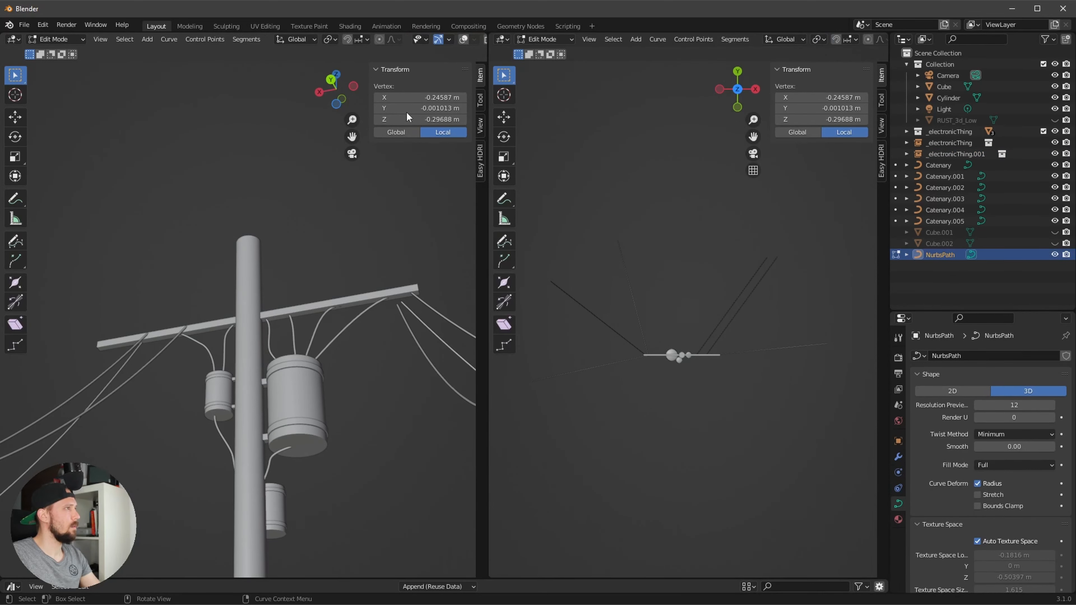
{"action": "left_click", "coordinate": [464, 40]}
Step: Move the middle control point of the cable under the large transformer outward from the pole, above the duplicated transformer
{"action": "left_click", "coordinate": [271, 457]}
{"action": "key", "text": "g"}
{"action": "key", "text": "z"}
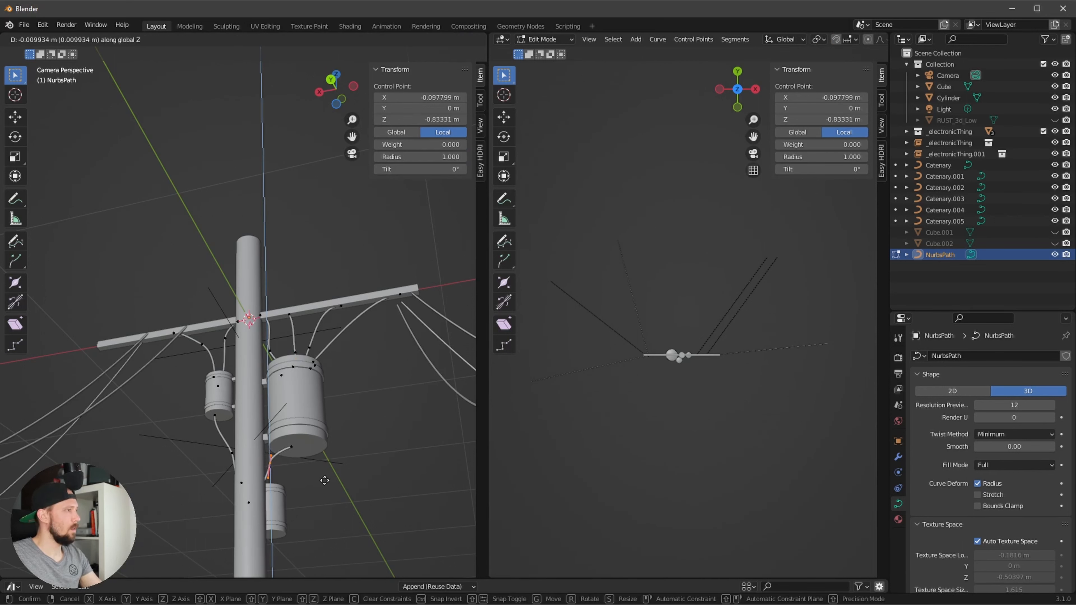
{"action": "key", "text": "Escape"}
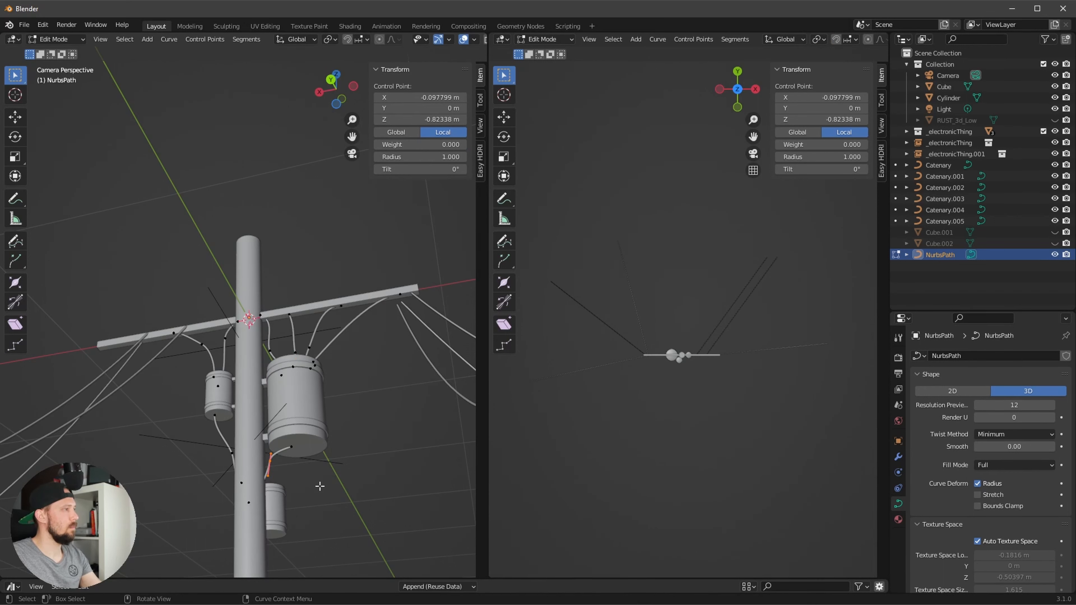
{"action": "key", "text": "g"}
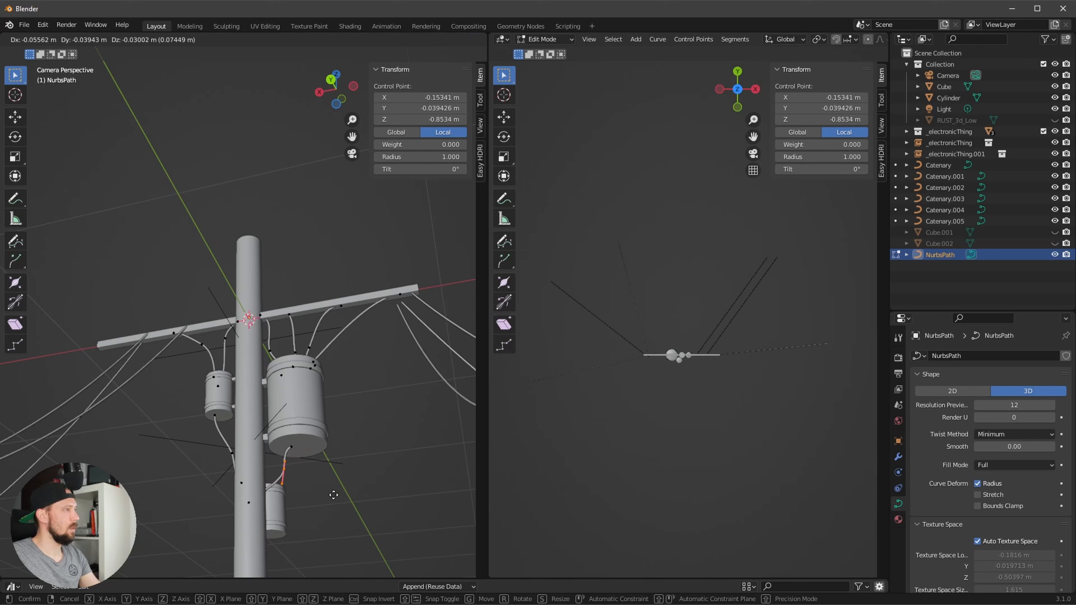
{"action": "left_click", "coordinate": [337, 493]}
Step: Rotate the cable's end point under the large transformer about 60.7° so it hangs downward, and leave edit mode
{"action": "left_click", "coordinate": [288, 444]}
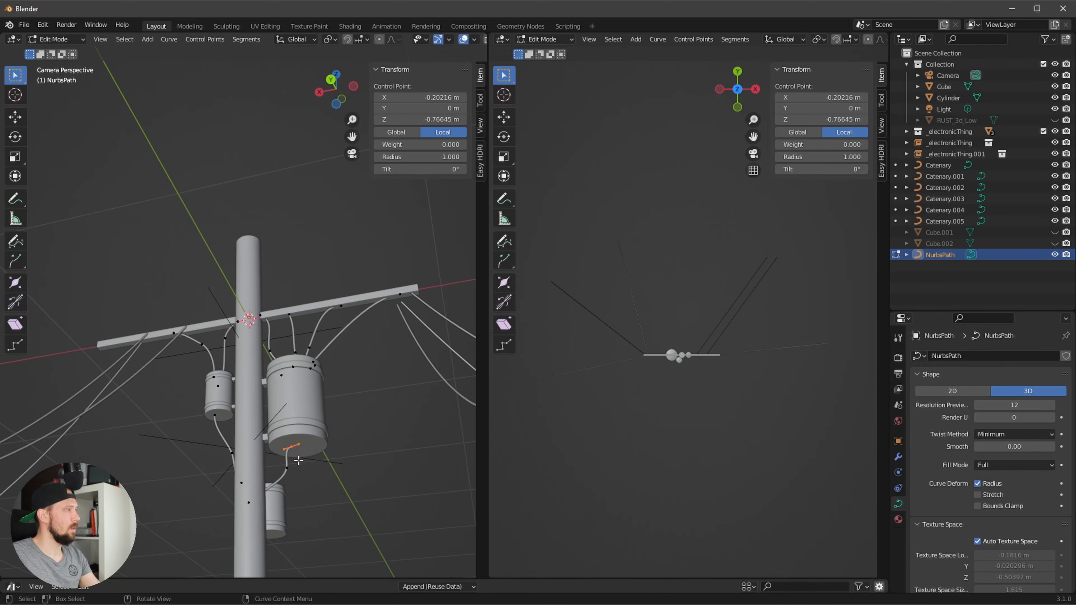
{"action": "key", "text": "r"}
{"action": "left_click", "coordinate": [298, 447]}
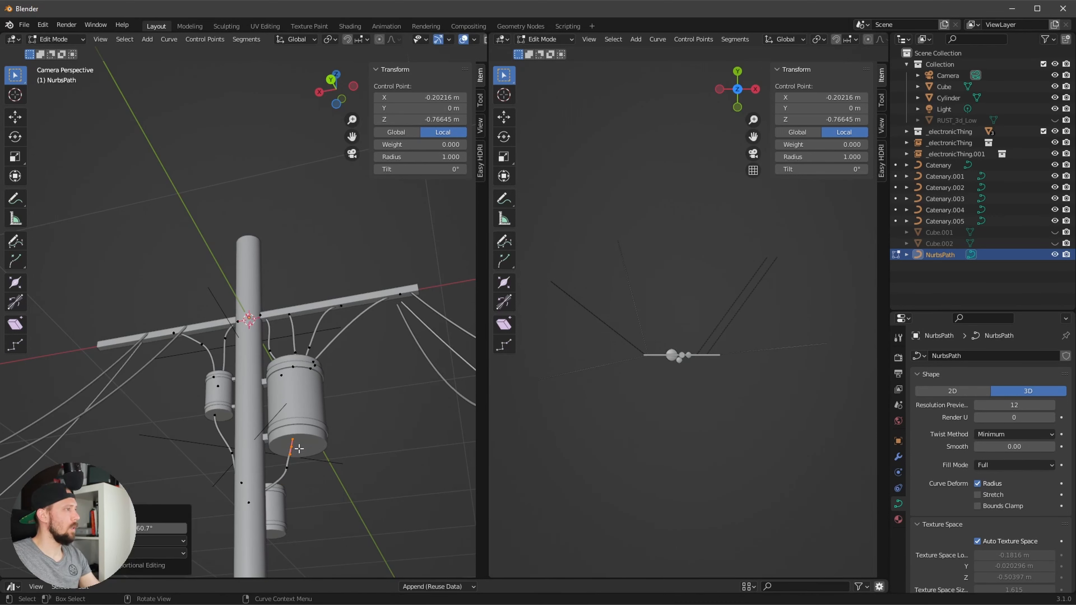
{"action": "key", "text": "Tab"}
{"action": "left_click", "coordinate": [352, 486]}
Step: Add a 64-vertex cylinder with a 1 m radius and 2 m depth at the 3D cursor
{"action": "middle_click_drag", "start_coordinate": [353, 485], "coordinate": [319, 481]}
{"action": "middle_click_drag", "start_coordinate": [344, 442], "coordinate": [342, 375]}
{"action": "middle_click_drag", "start_coordinate": [369, 438], "coordinate": [375, 404]}
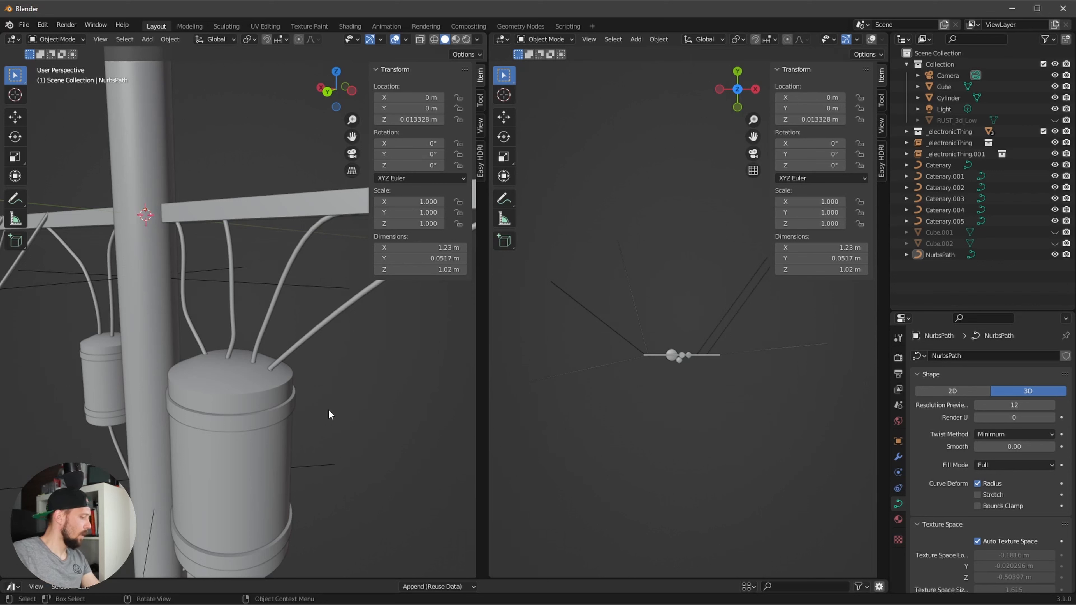
{"action": "key", "text": "alt"}
{"action": "left_click_drag", "start_coordinate": [403, 417], "coordinate": [361, 446], "text": "ctrl+alt"}
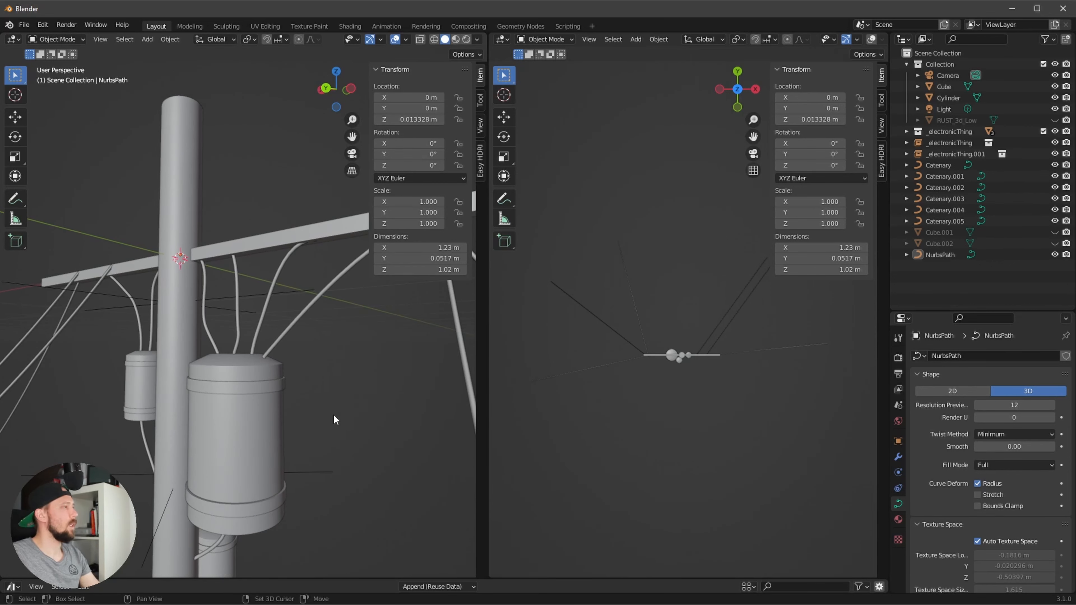
{"action": "key", "text": "shift+a"}
{"action": "mouse_move", "coordinate": [321, 375]}
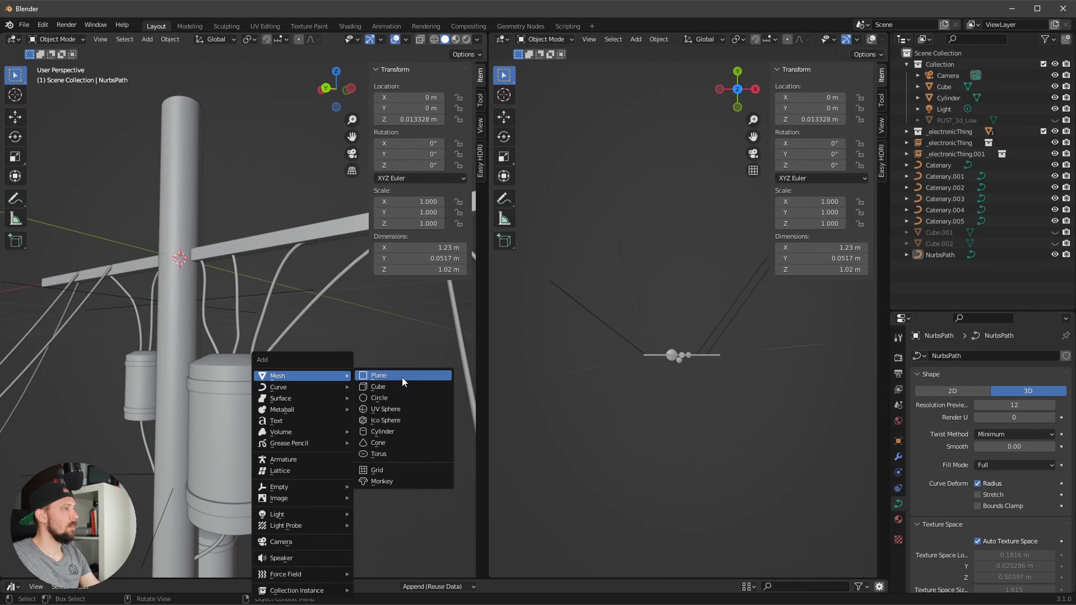
{"action": "left_click", "coordinate": [403, 431]}
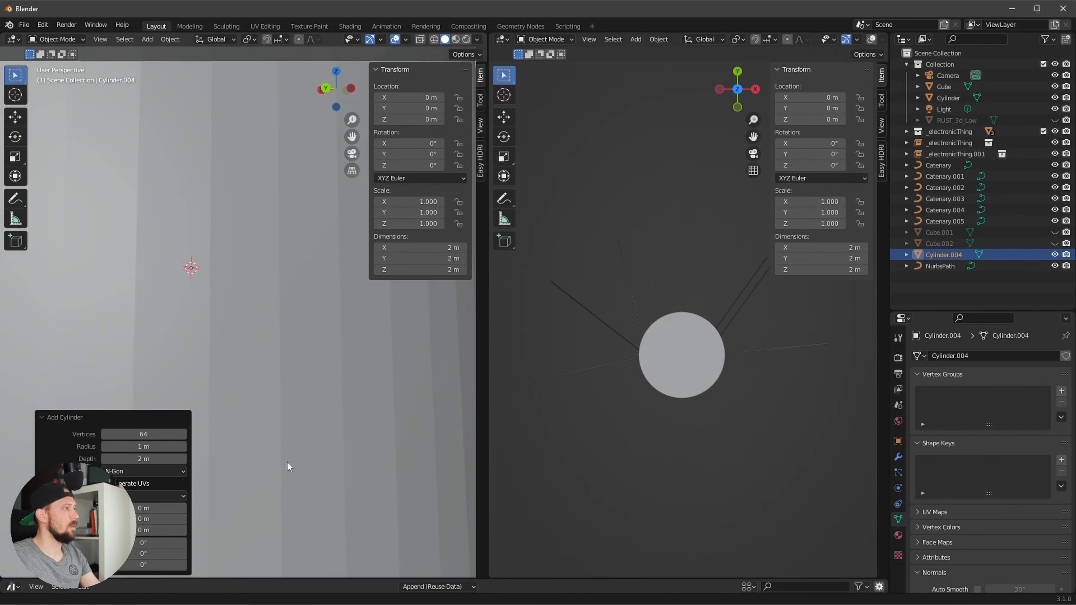
Step: Shade the new cylinder smooth and enable Auto Smooth at 30° in its normals settings
{"action": "scroll", "coordinate": [333, 367], "scroll_direction": "down", "scroll_amount": 6}
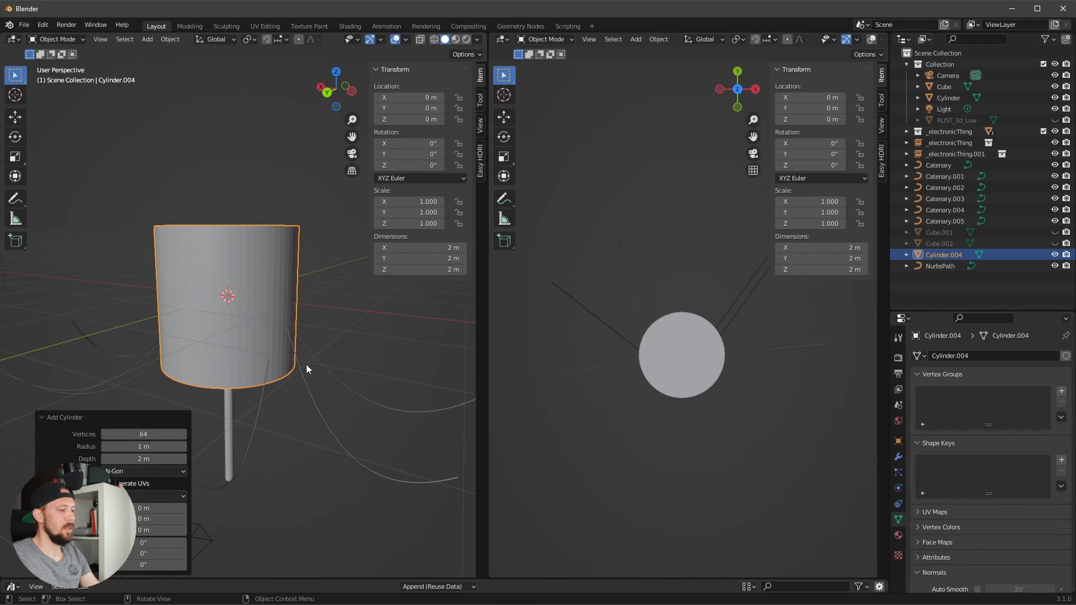
{"action": "right_click", "coordinate": [235, 315]}
{"action": "left_click", "coordinate": [226, 314]}
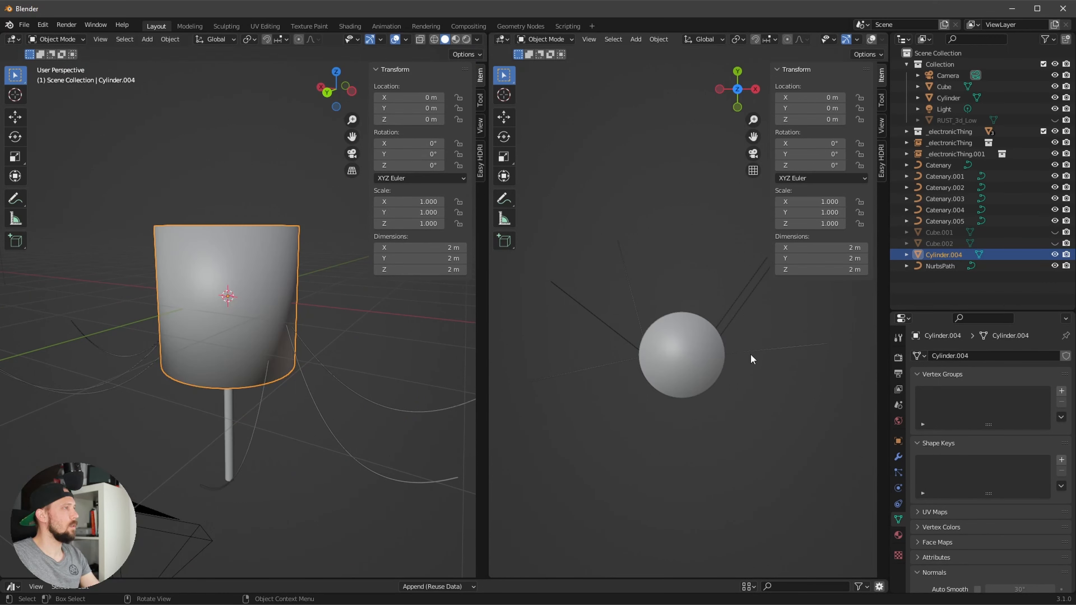
{"action": "left_click", "coordinate": [976, 589]}
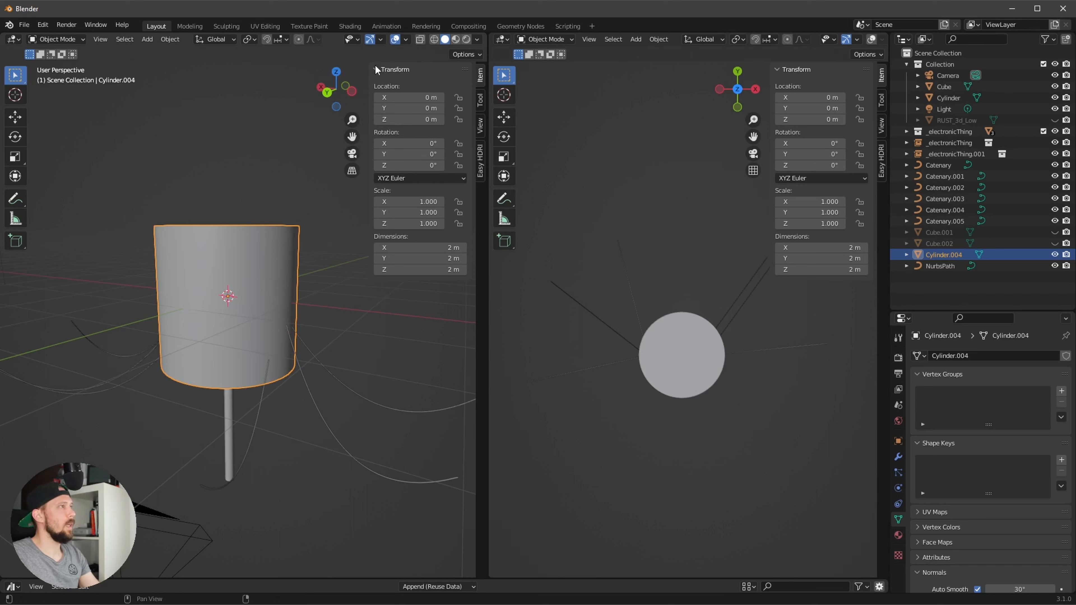
Step: Add a horizontal loop cut around the lower part of the cylinder and set its Z position to -0.5 m
{"action": "key", "text": "Tab"}
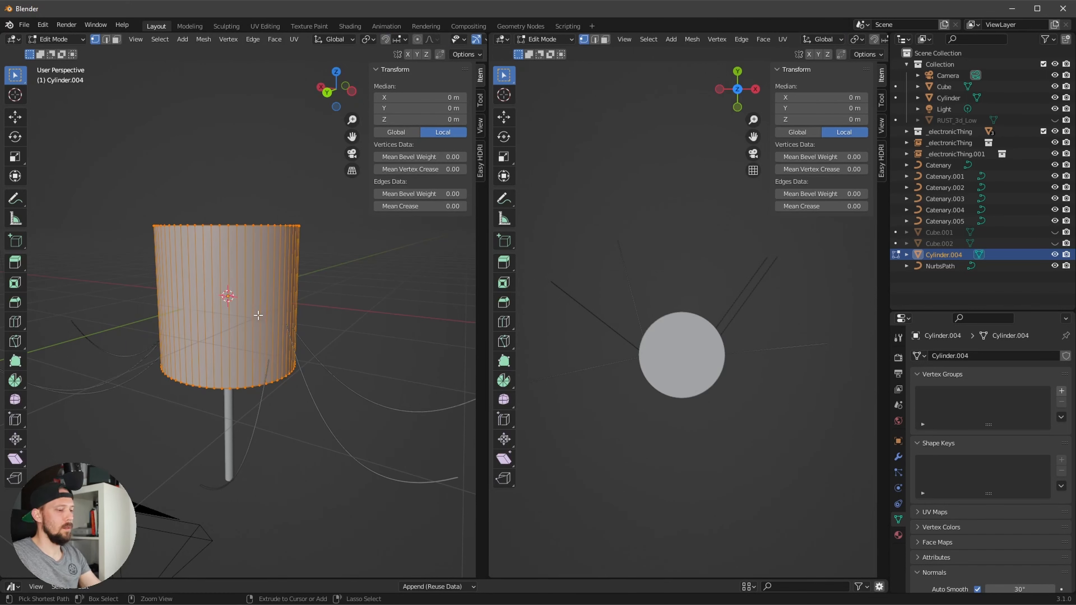
{"action": "key", "text": "ctrl+r"}
{"action": "left_click", "coordinate": [193, 308]}
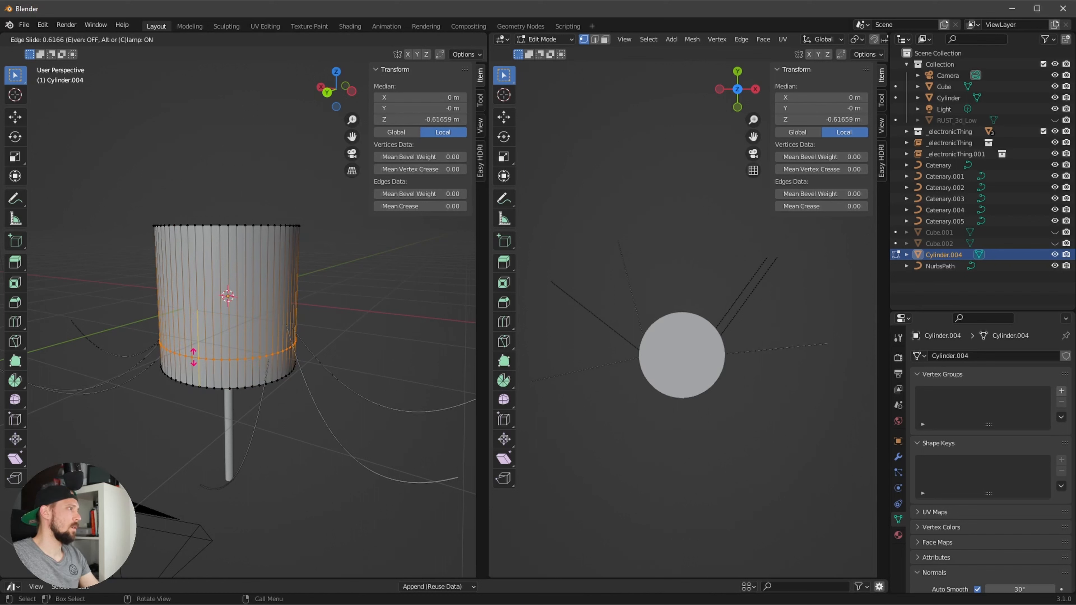
{"action": "left_click", "coordinate": [197, 346]}
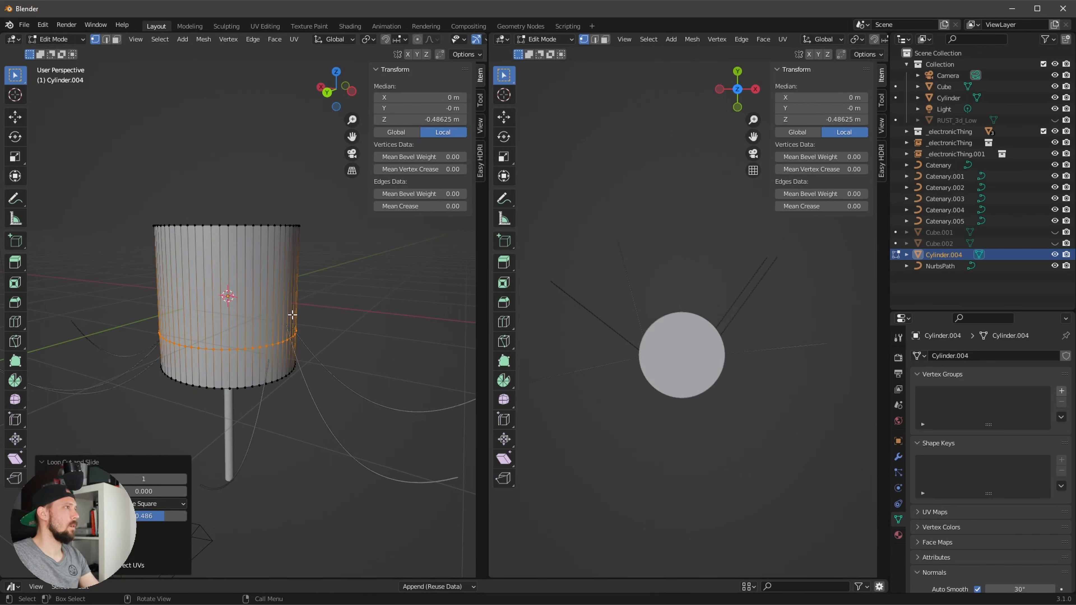
{"action": "left_click", "coordinate": [444, 119]}
{"action": "type", "text": "-"}
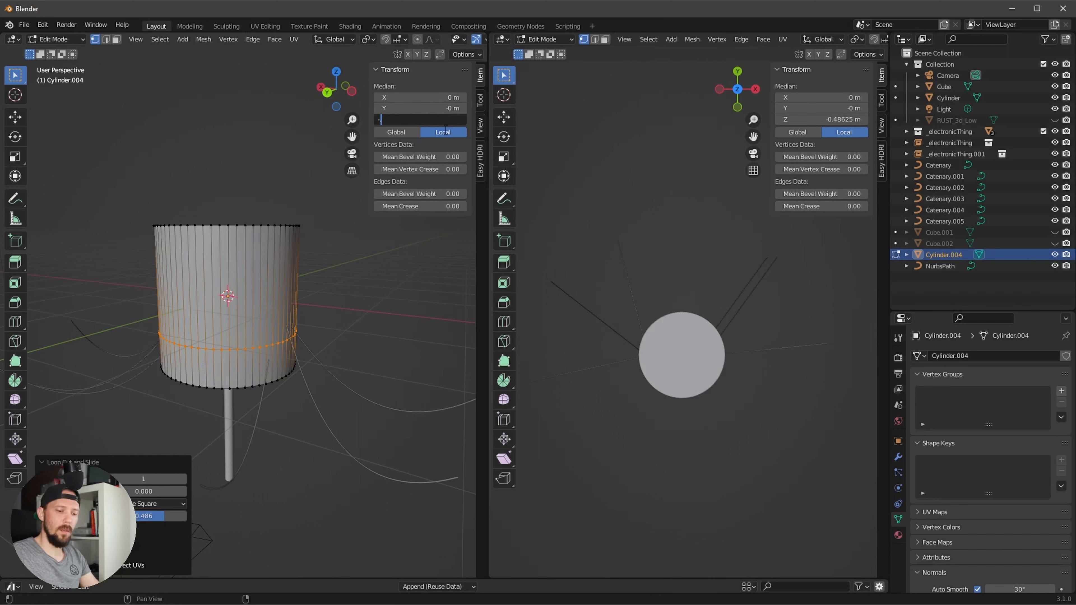
{"action": "type", "text": "0.5"}
{"action": "key", "text": "Return"}
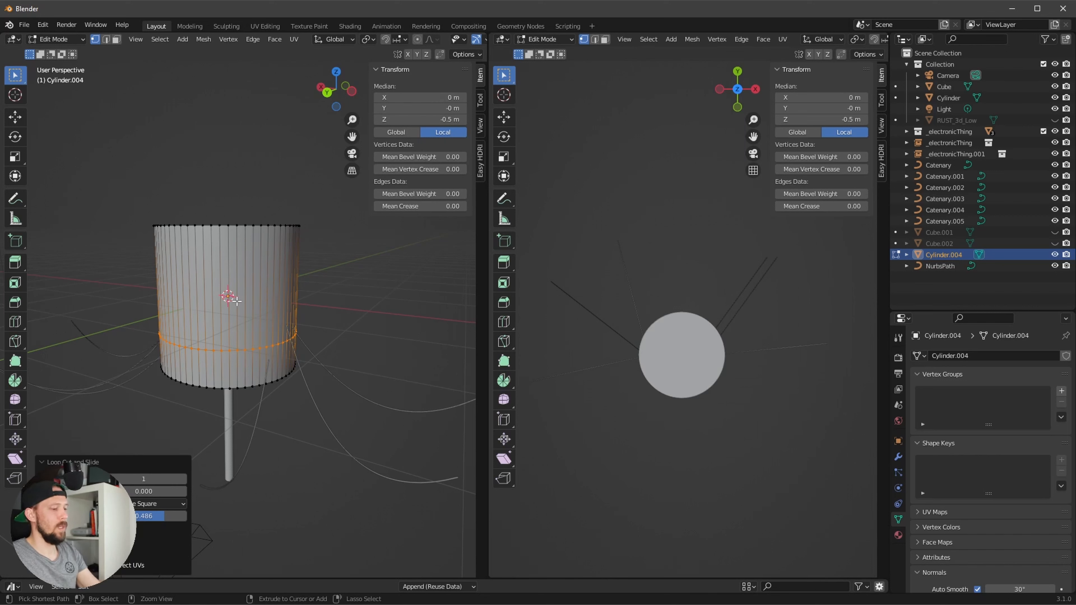
Step: Add a second horizontal loop cut around the upper part of the cylinder and set its Z position to 0.5 m
{"action": "key", "text": "ctrl+r"}
{"action": "left_click", "coordinate": [221, 286]}
{"action": "right_click", "coordinate": [221, 286]}
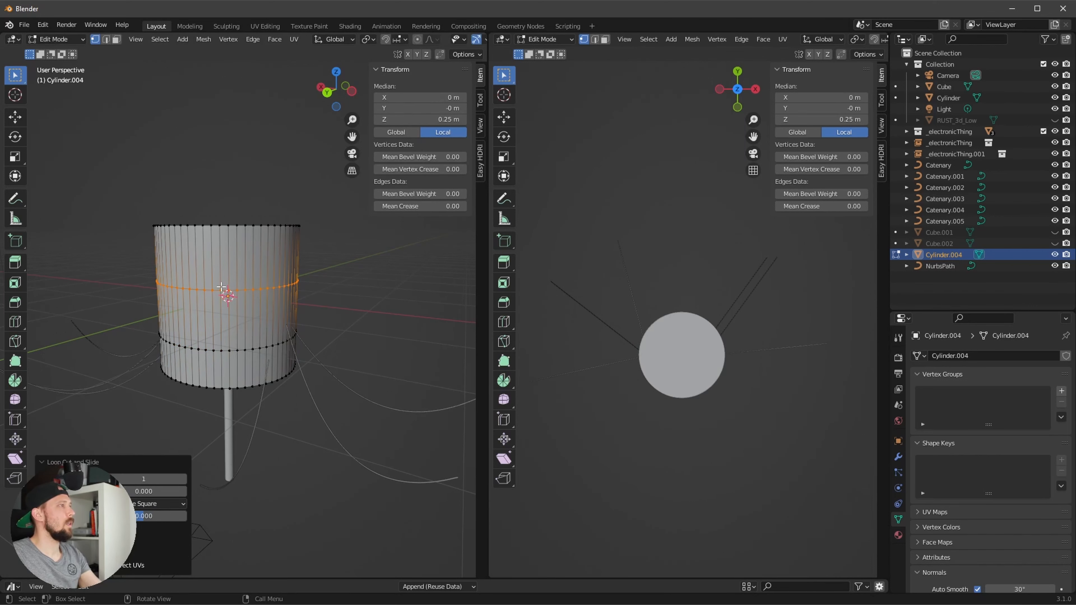
{"action": "left_click", "coordinate": [452, 121]}
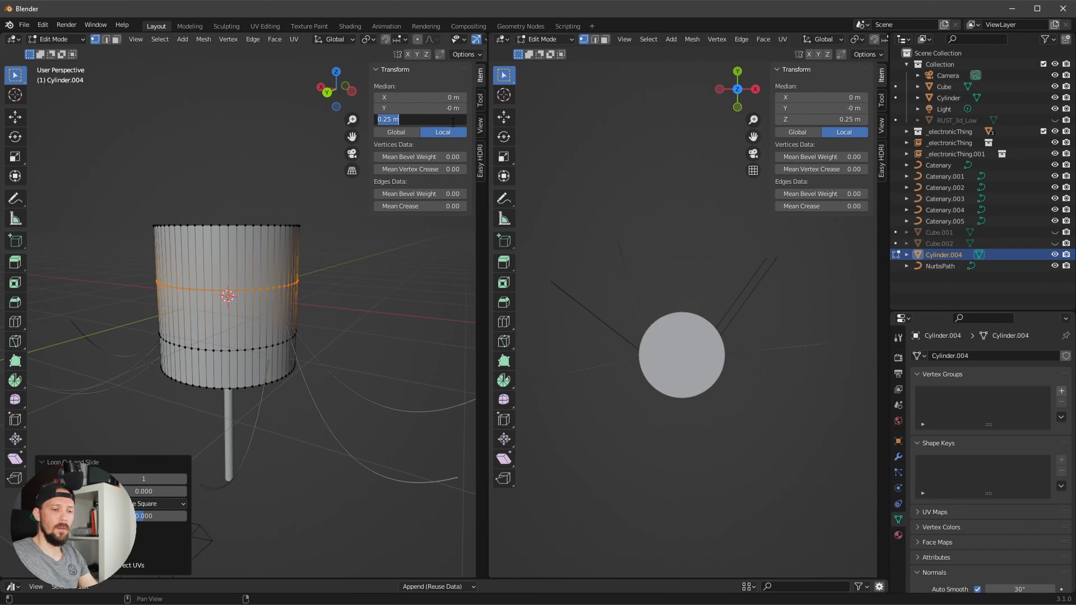
{"action": "key", "text": "Return"}
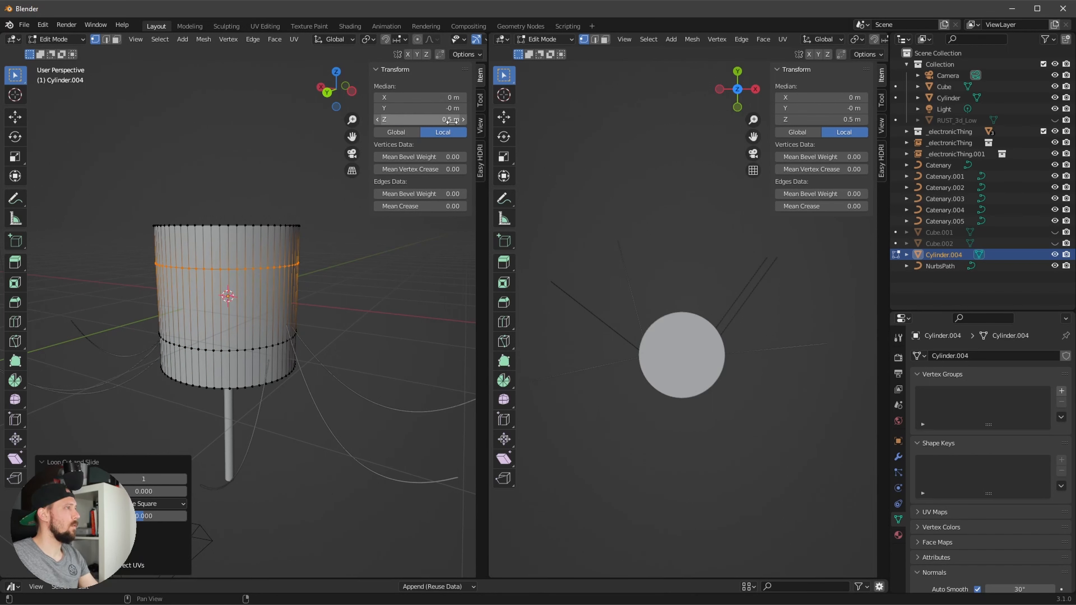
Step: Scale the entire cylinder mesh down to about 0.127 of its size around the pole
{"action": "mouse_move", "coordinate": [284, 368]}
{"action": "middle_mouse_down"}
{"action": "mouse_move", "coordinate": [288, 353]}
{"action": "mouse_move", "coordinate": [276, 354]}
{"action": "middle_mouse_up"}
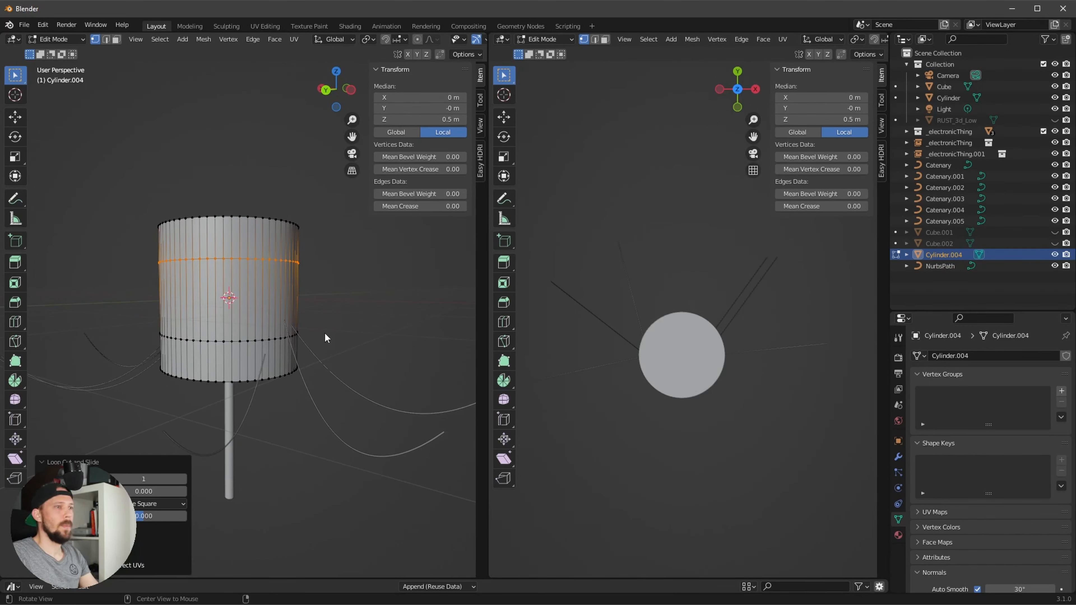
{"action": "key", "text": "a"}
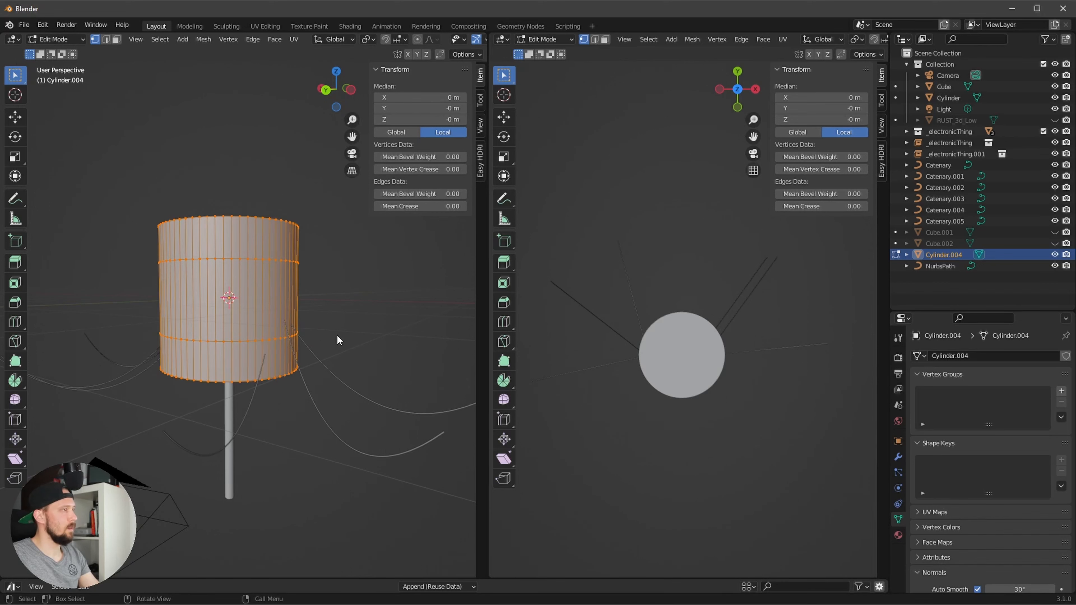
{"action": "key", "text": "s"}
{"action": "left_click", "coordinate": [243, 297]}
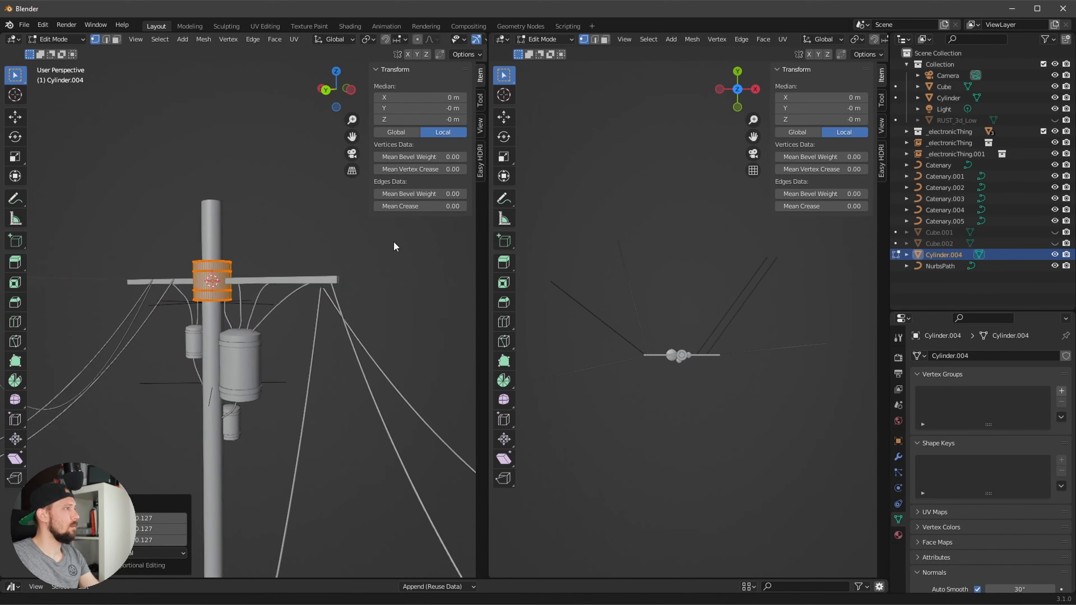
{"action": "scroll", "coordinate": [408, 248], "scroll_direction": "up", "scroll_amount": 5}
{"action": "middle_click_drag", "start_coordinate": [185, 391], "coordinate": [271, 354]}
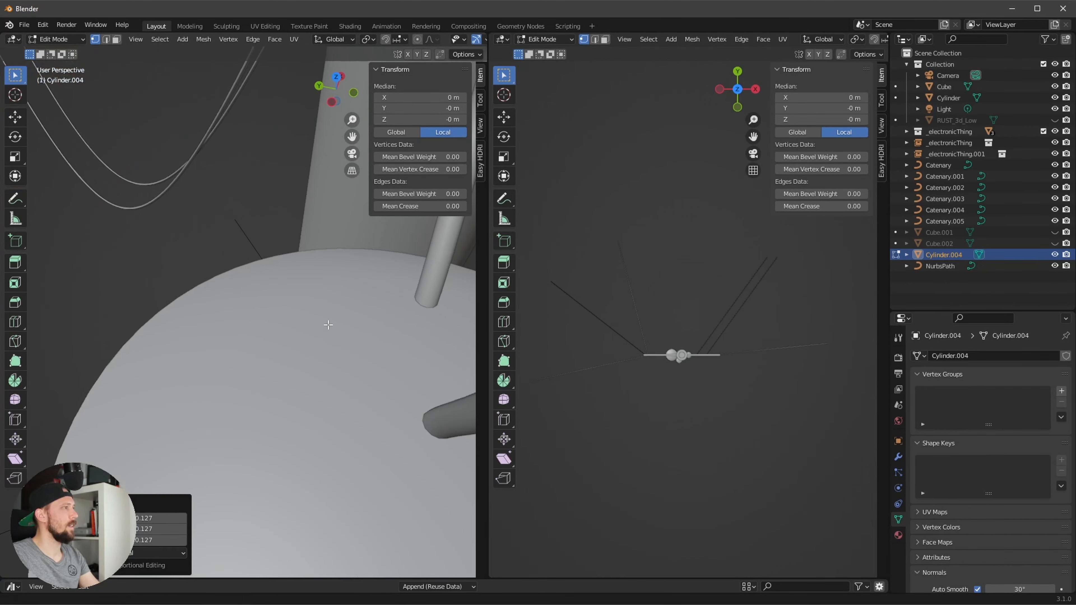
{"action": "key", "text": "KP_Decimal"}
{"action": "scroll", "coordinate": [293, 312], "scroll_direction": "down", "scroll_amount": 10}
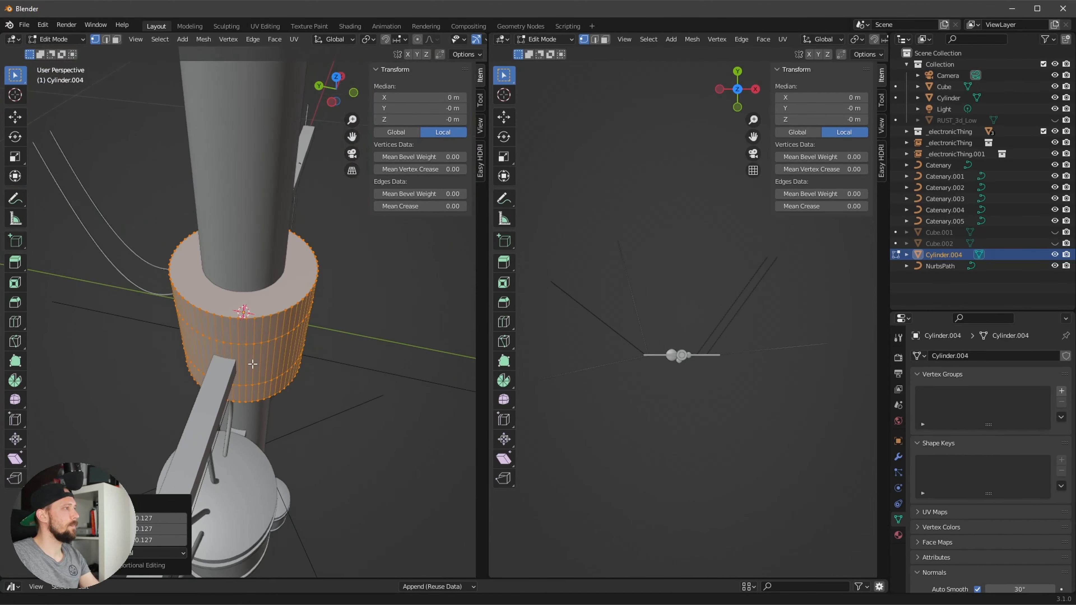
Step: Shrink the mesh again to about a third and move it about -0.36 m along Y, clear of the pole
{"action": "key", "text": "s"}
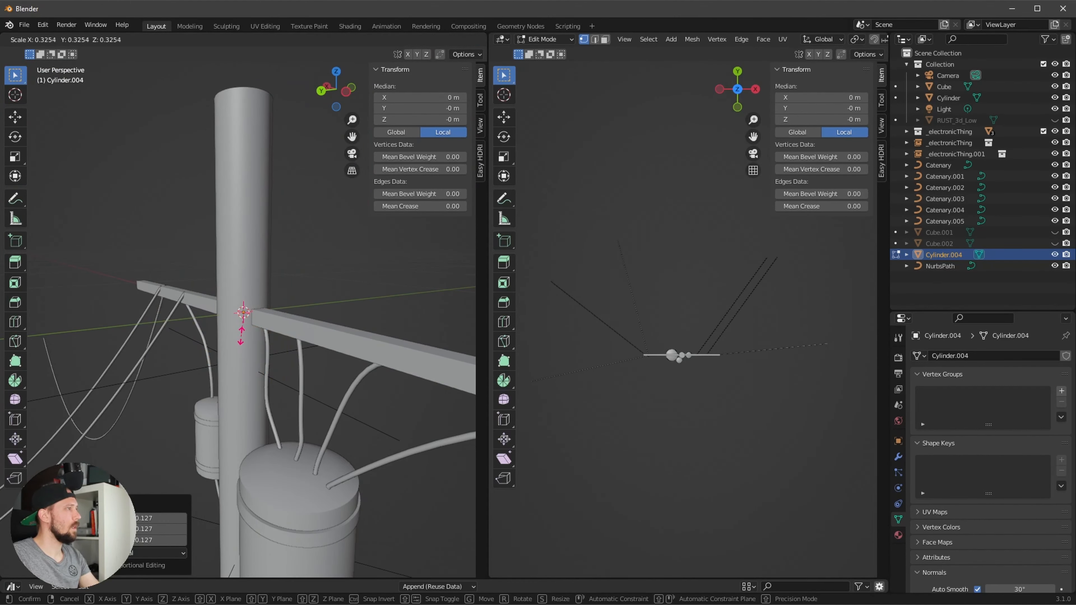
{"action": "left_click", "coordinate": [240, 335]}
{"action": "key", "text": "g"}
{"action": "key", "text": "y"}
{"action": "left_click", "coordinate": [441, 276]}
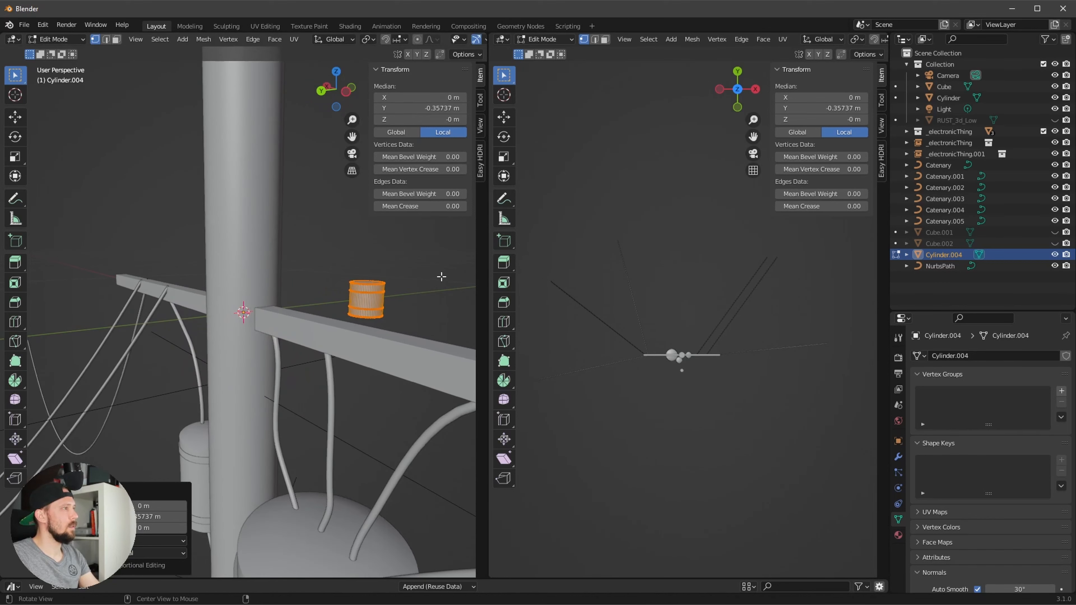
Step: Stretch the small cylinder mesh along Z by about 1.8 and scale it uniformly to about 0.513
{"action": "key", "text": "KP_Decimal"}
{"action": "key", "text": "s"}
{"action": "key", "text": "z"}
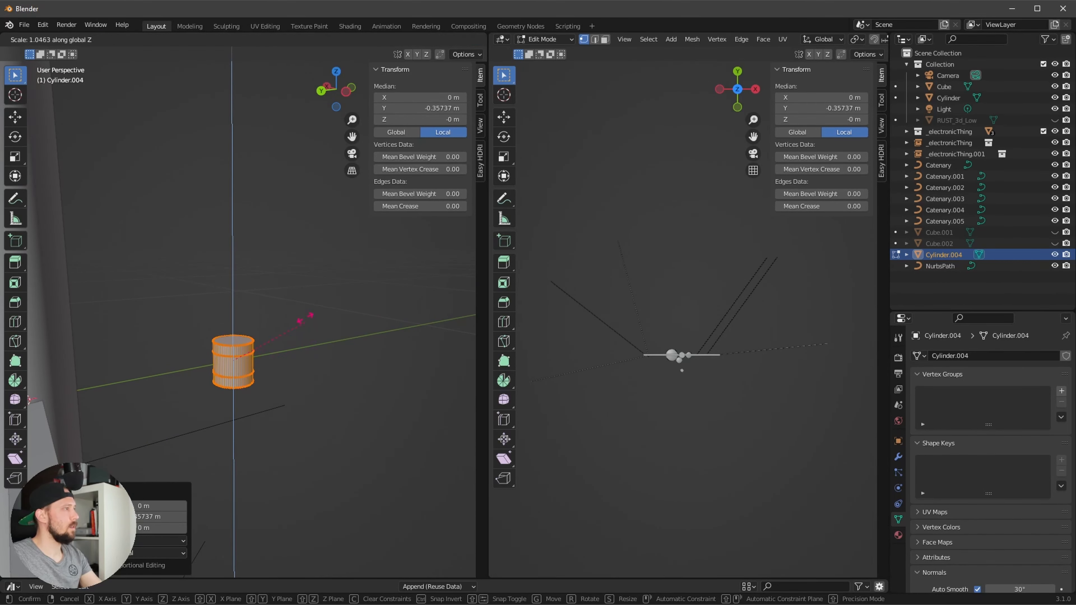
{"action": "left_click", "coordinate": [338, 272]}
{"action": "key", "text": "s"}
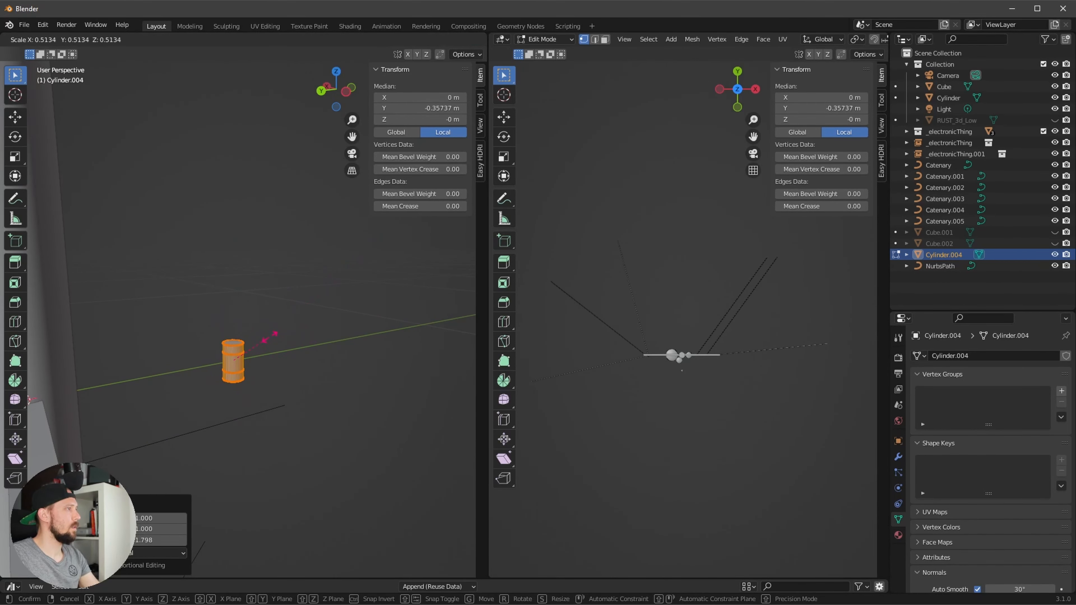
{"action": "left_click", "coordinate": [254, 368]}
Step: Select the top and bottom end rings of the cylinder and scale them inward to about 0.767
{"action": "scroll", "coordinate": [360, 332], "scroll_direction": "up", "scroll_amount": 4}
{"action": "key", "text": "KP_1"}
{"action": "key", "text": "KP_3"}
{"action": "key", "text": "s"}
{"action": "right_click", "coordinate": [245, 415]}
{"action": "scroll", "coordinate": [249, 441], "scroll_direction": "down", "scroll_amount": 1}
{"action": "middle_click_drag", "start_coordinate": [250, 457], "coordinate": [271, 428], "text": "shift"}
{"action": "middle_click_drag", "start_coordinate": [173, 471], "coordinate": [296, 392], "text": "shift"}
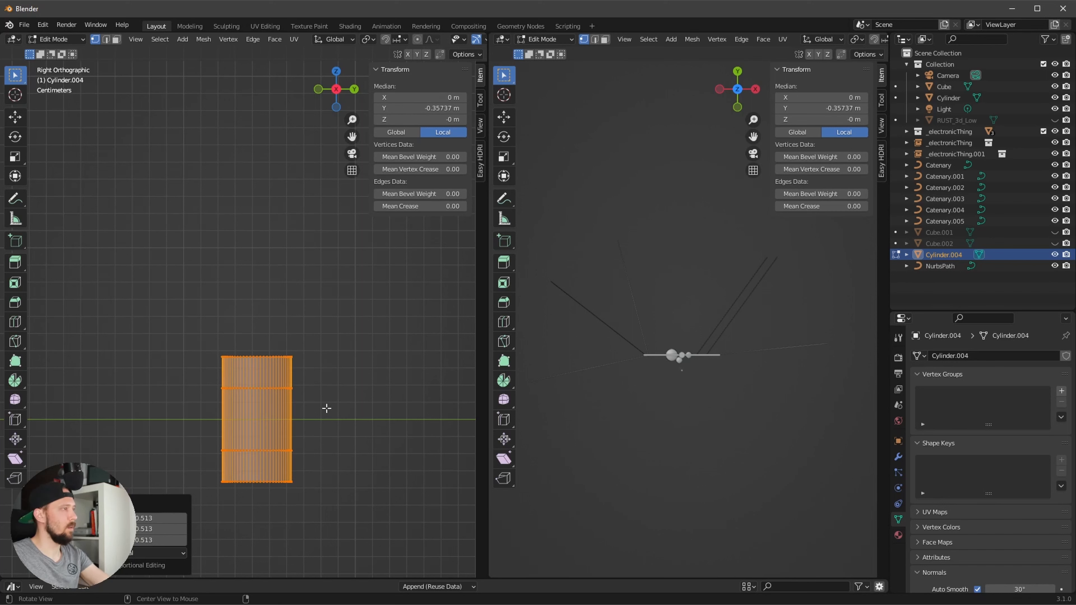
{"action": "left_click", "coordinate": [185, 344]}
{"action": "left_click_drag", "start_coordinate": [352, 504], "coordinate": [201, 478]}
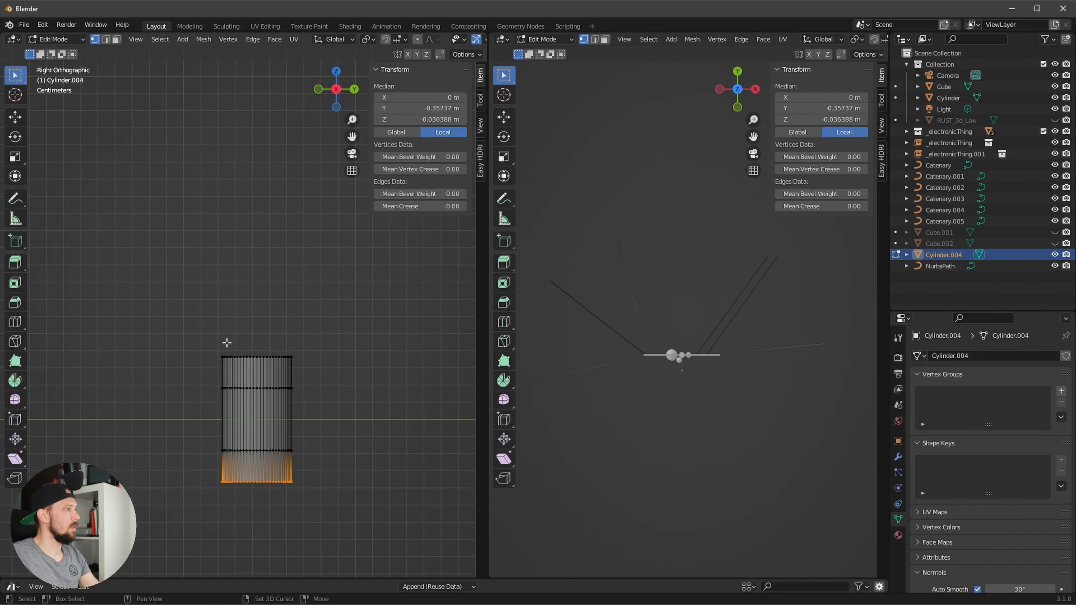
{"action": "left_click_drag", "start_coordinate": [226, 342], "coordinate": [334, 365], "text": "shift"}
{"action": "mouse_move", "coordinate": [334, 366]}
{"action": "middle_mouse_down"}
{"action": "mouse_move", "coordinate": [351, 408]}
{"action": "mouse_move", "coordinate": [327, 365]}
{"action": "mouse_move", "coordinate": [352, 360]}
{"action": "middle_mouse_up"}
{"action": "key", "text": "s"}
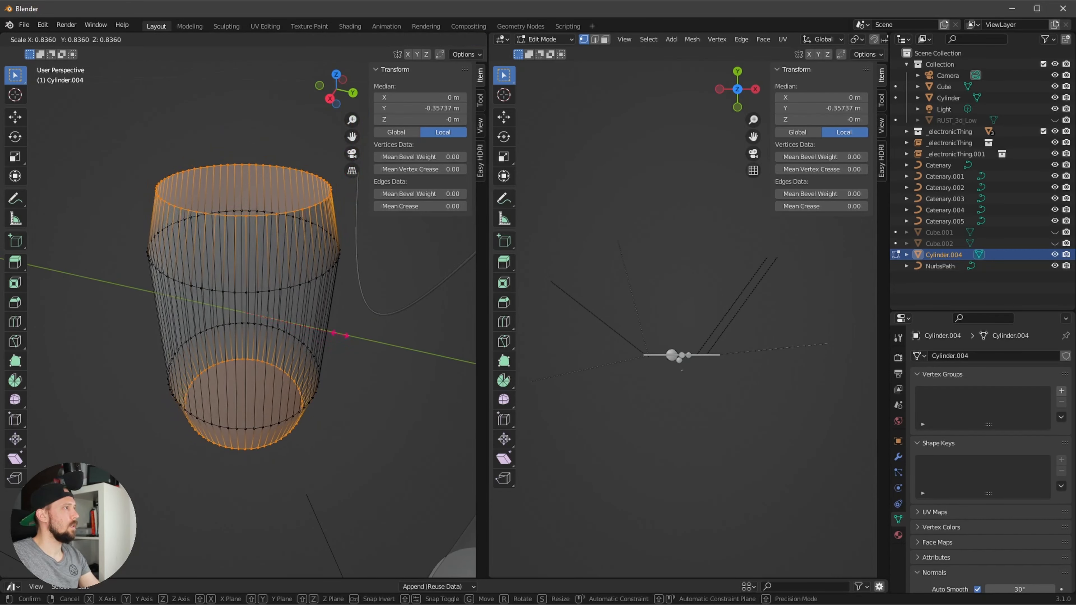
{"action": "left_click", "coordinate": [335, 329]}
Step: Stretch the two end rings apart along Z by about 1.3, scale them down uniformly, and return to Object Mode
{"action": "key", "text": "s"}
{"action": "key", "text": "z"}
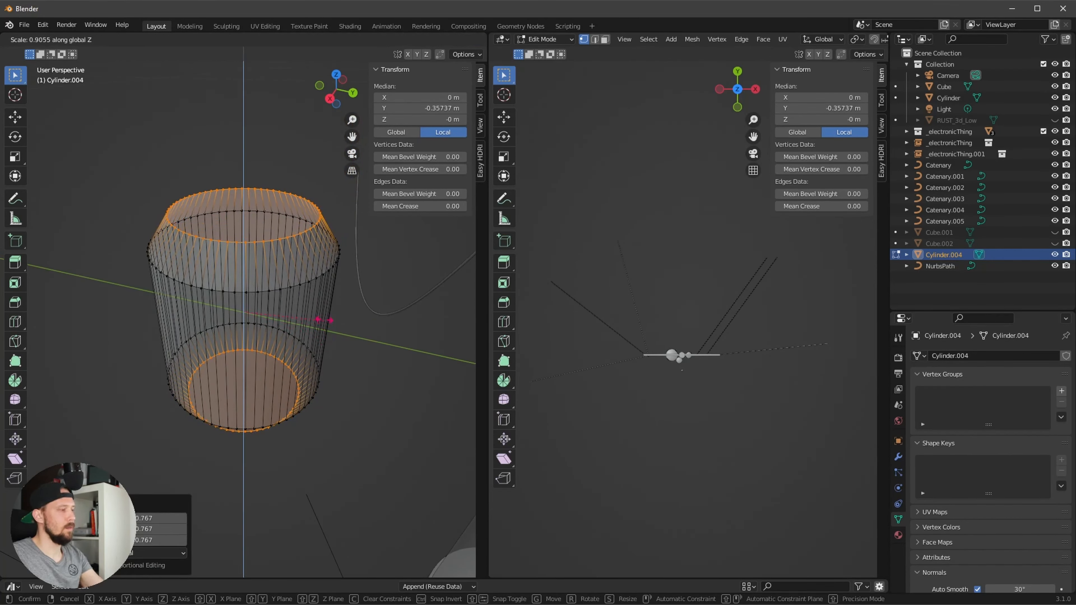
{"action": "left_click", "coordinate": [316, 399]}
{"action": "key", "text": "s"}
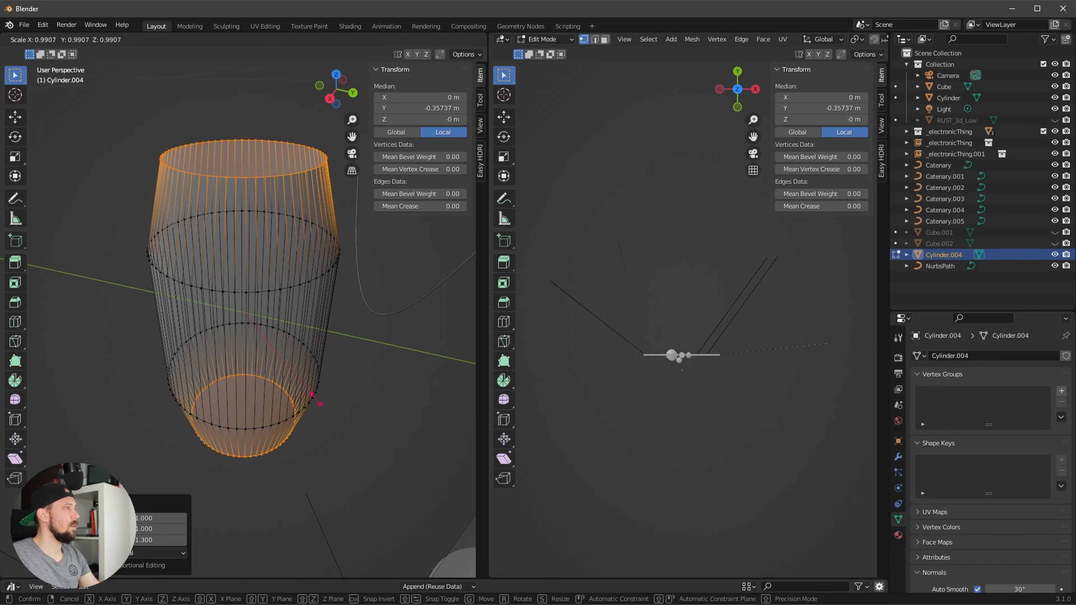
{"action": "left_click", "coordinate": [304, 391]}
{"action": "key", "text": "Tab"}
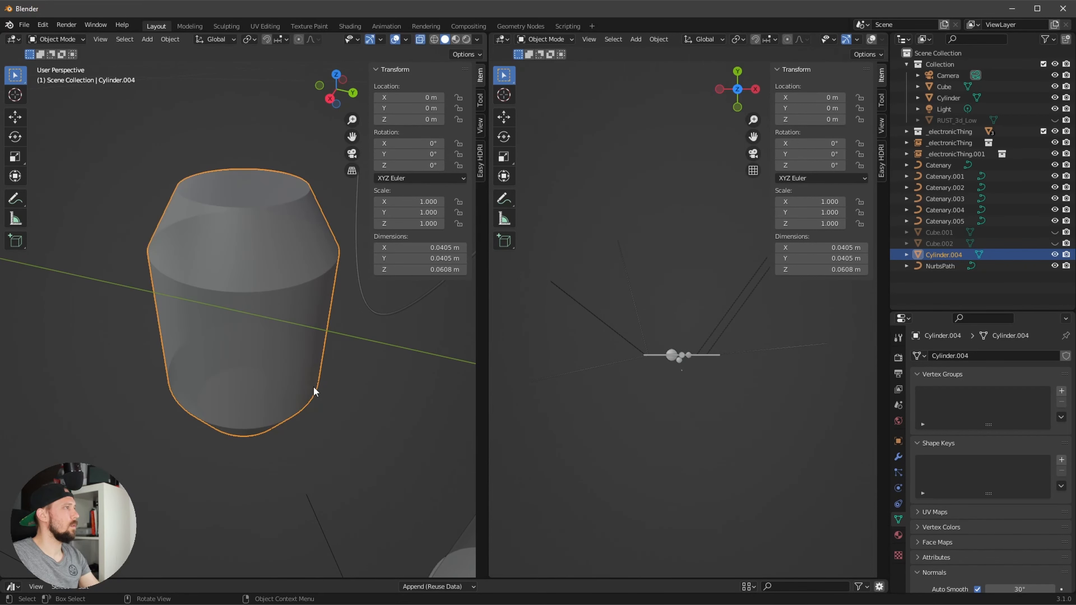
Step: Move the capsule-shaped cylinder about 0.63 m along Y to the other side of the pole
{"action": "scroll", "coordinate": [311, 392], "scroll_direction": "down", "scroll_amount": 5}
{"action": "scroll", "coordinate": [212, 464], "scroll_direction": "down", "scroll_amount": 10}
{"action": "middle_click_drag", "start_coordinate": [222, 436], "coordinate": [373, 390]}
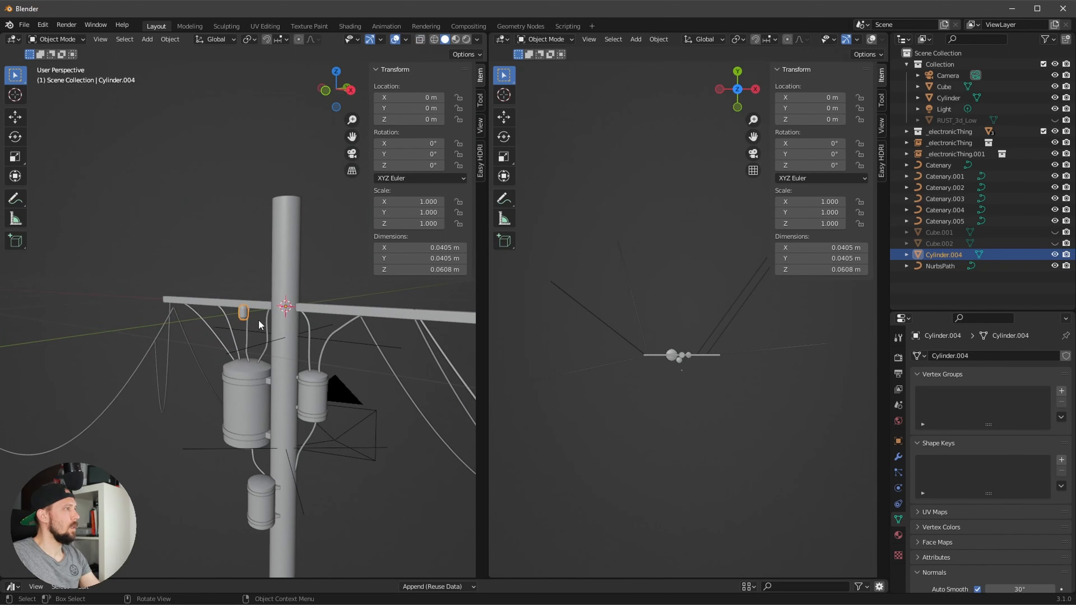
{"action": "key", "text": "g"}
{"action": "key", "text": "y"}
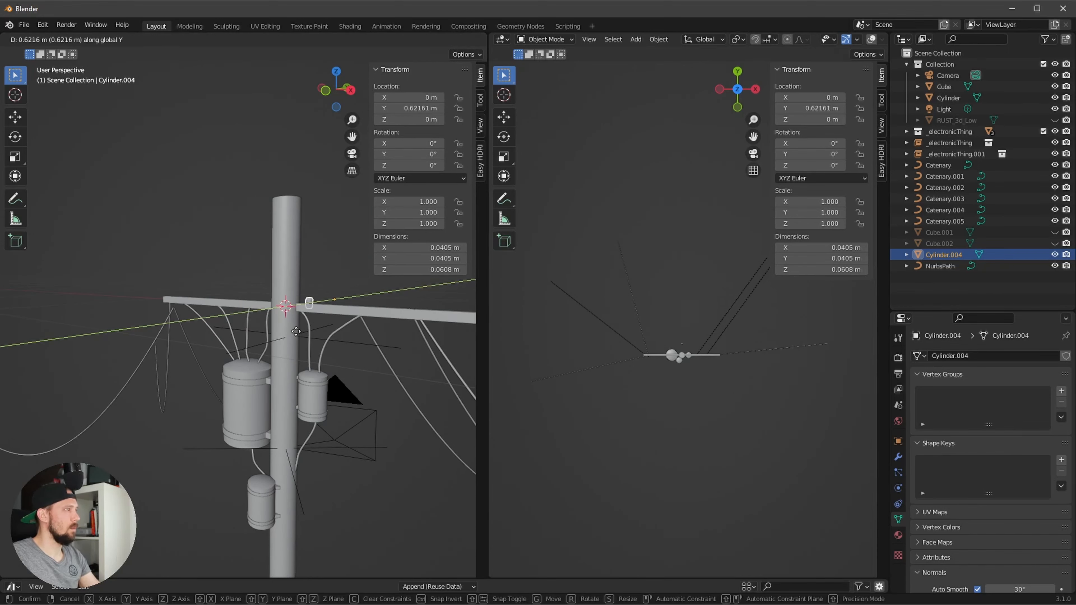
{"action": "left_click", "coordinate": [298, 334]}
{"action": "scroll", "coordinate": [338, 343], "scroll_direction": "up", "scroll_amount": 6}
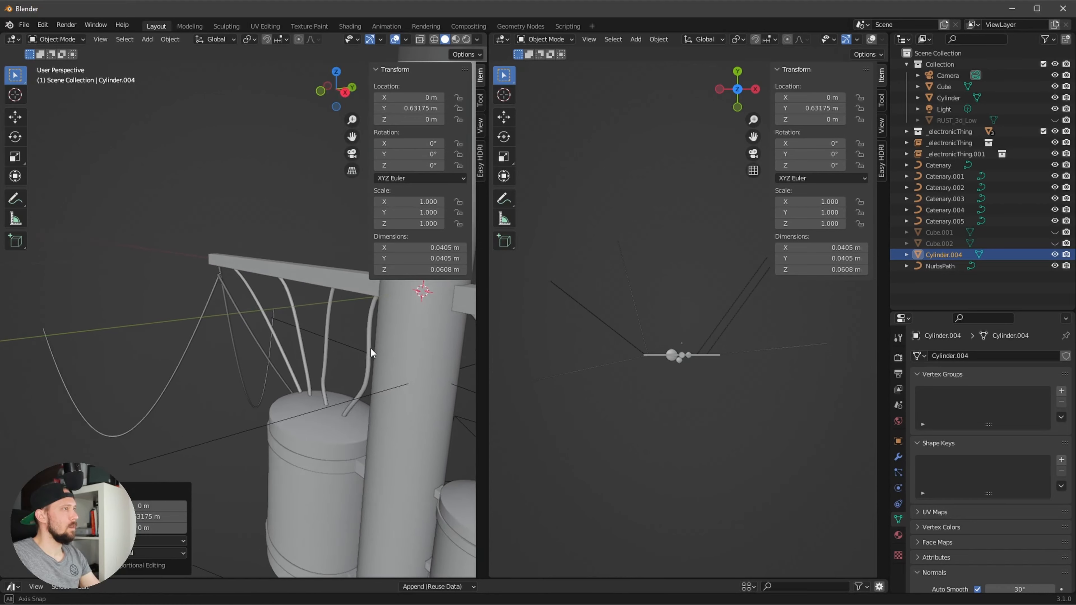
{"action": "middle_click_drag", "start_coordinate": [371, 353], "coordinate": [313, 373]}
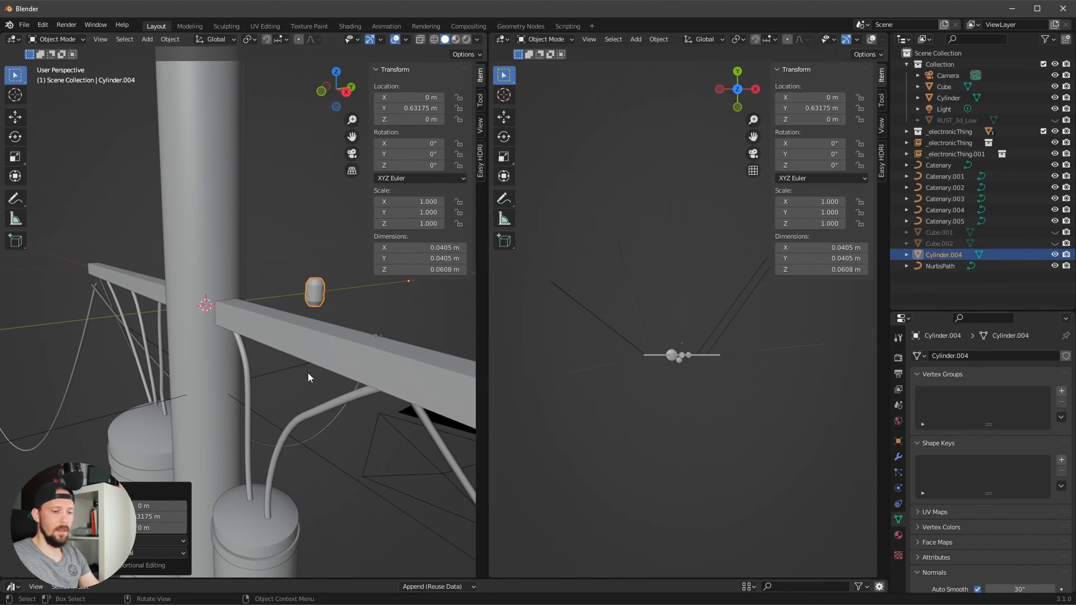
Step: Position the capsule in top view over the crossarm beside the pole, at about X 0.129 m, Y 0.355 m
{"action": "key", "text": "KP_7"}
{"action": "key", "text": "g"}
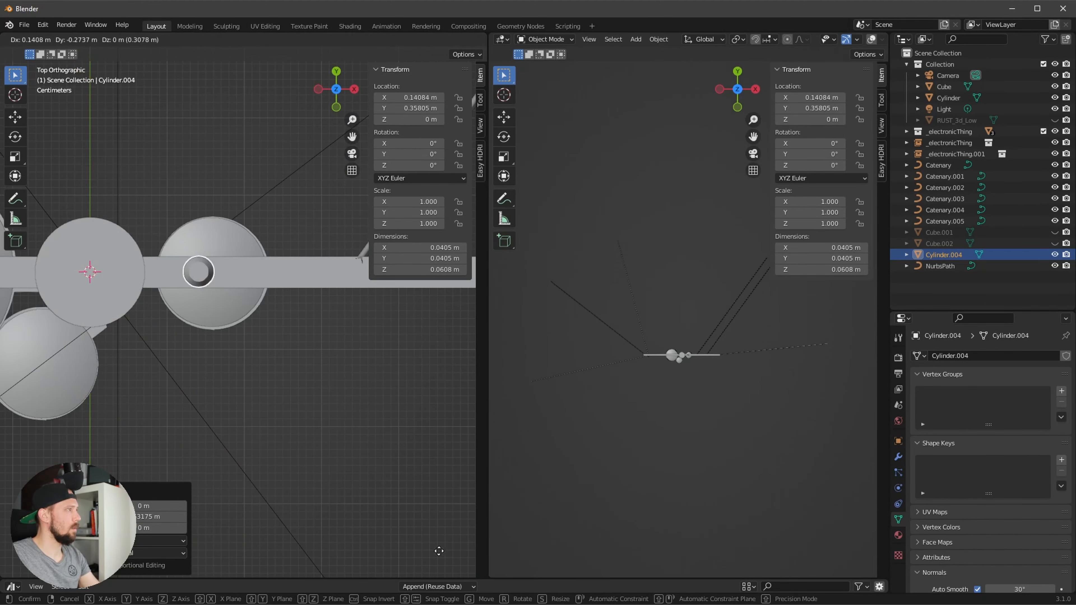
{"action": "left_click", "coordinate": [436, 549]}
Step: Lower the capsule about 0.226 m along Z to the cable above the small transformer
{"action": "middle_click_drag", "start_coordinate": [434, 550], "coordinate": [349, 413]}
{"action": "key", "text": "g"}
{"action": "key", "text": "z"}
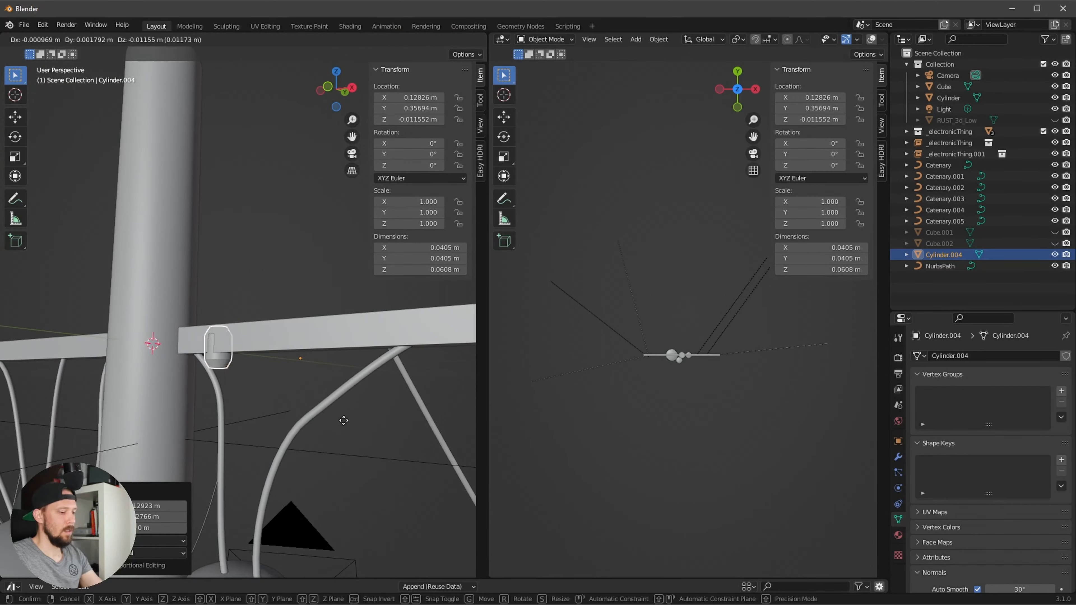
{"action": "left_click", "coordinate": [355, 522]}
{"action": "middle_click_drag", "start_coordinate": [355, 522], "coordinate": [283, 492]}
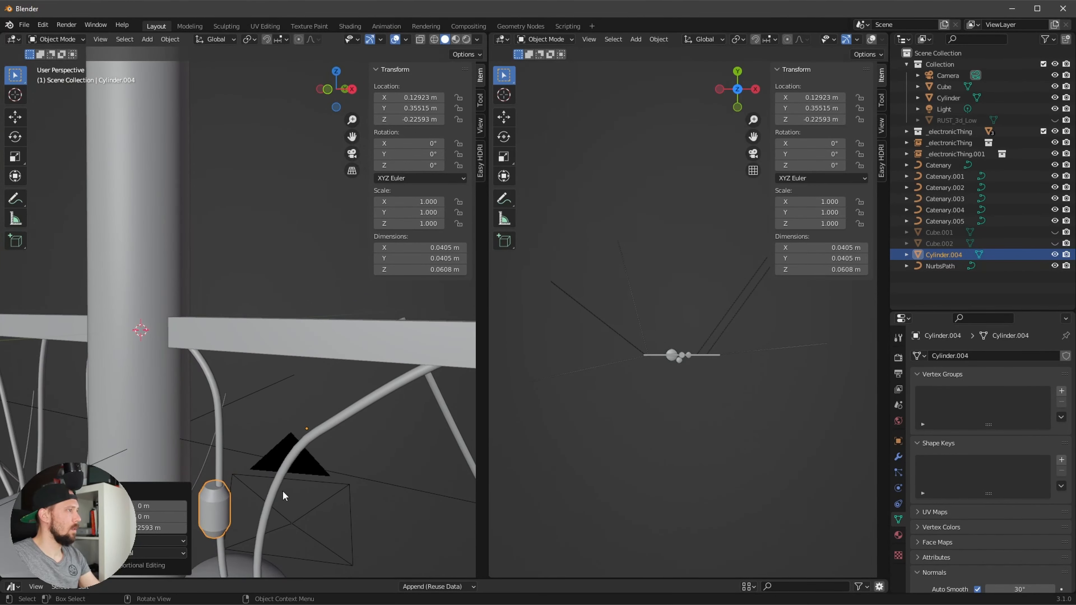
Step: Fine-tune the capsule's position so it wraps the cable, at about X 0.135 m, Y 0.359 m, Z -0.216 m
{"action": "key", "text": "g"}
{"action": "left_click", "coordinate": [281, 507]}
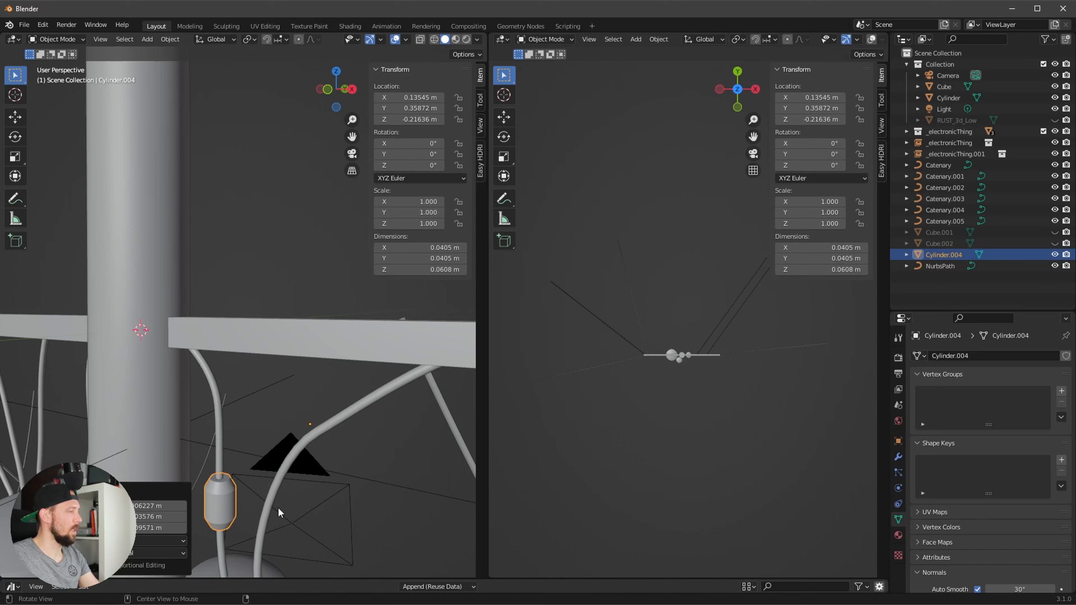
{"action": "middle_click_drag", "start_coordinate": [281, 508], "coordinate": [267, 459]}
{"action": "key", "text": "s"}
{"action": "right_click", "coordinate": [272, 458]}
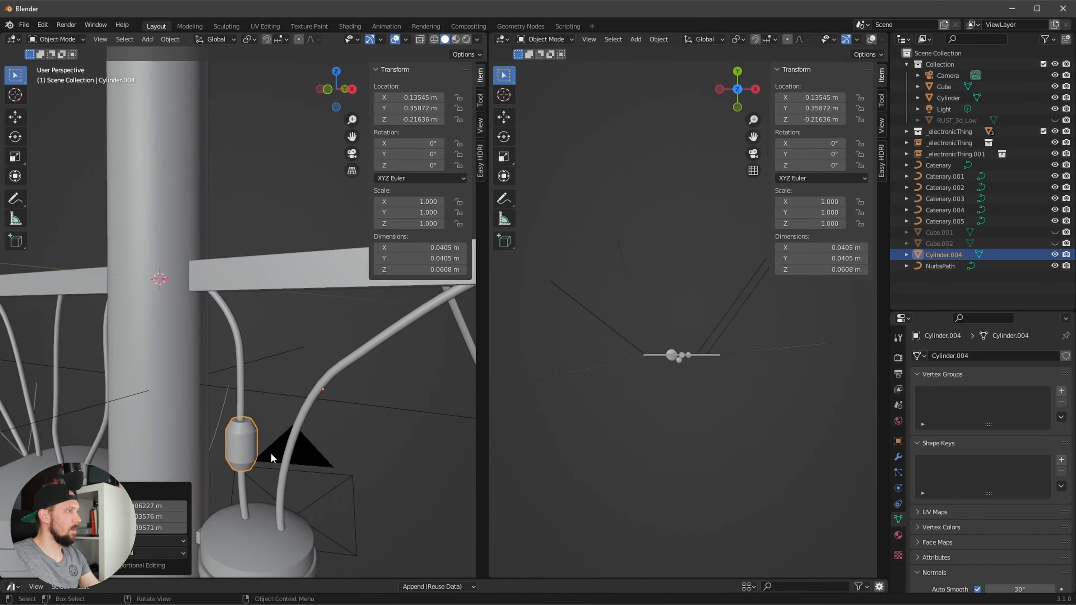
Step: Set the capsule's origin to its own geometry
{"action": "mouse_move", "coordinate": [308, 451]}
{"action": "middle_mouse_down"}
{"action": "mouse_move", "coordinate": [262, 411]}
{"action": "mouse_move", "coordinate": [316, 441]}
{"action": "middle_mouse_up"}
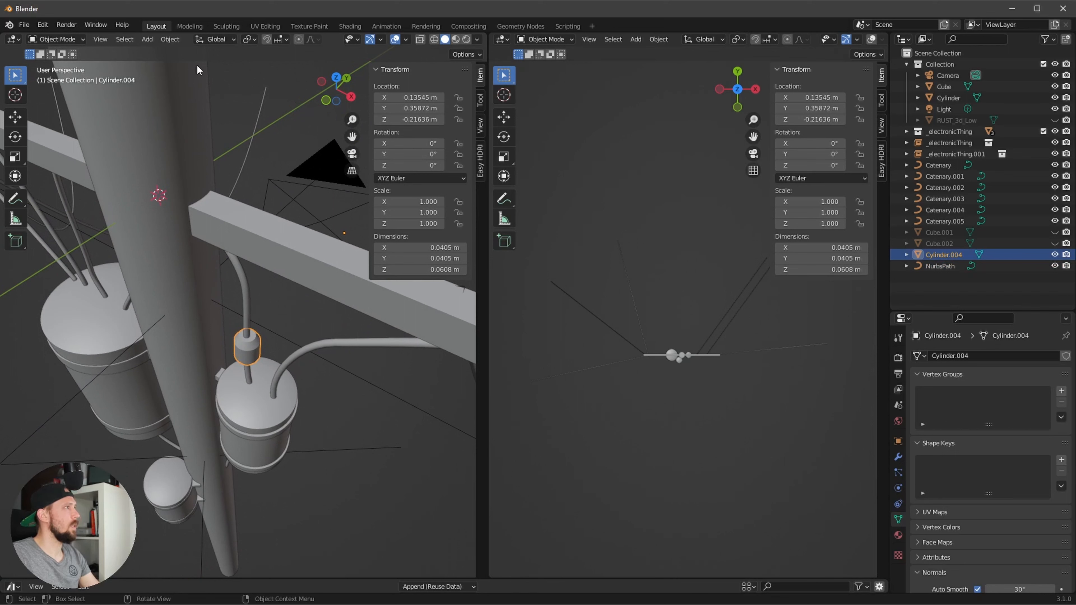
{"action": "left_click", "coordinate": [169, 39]}
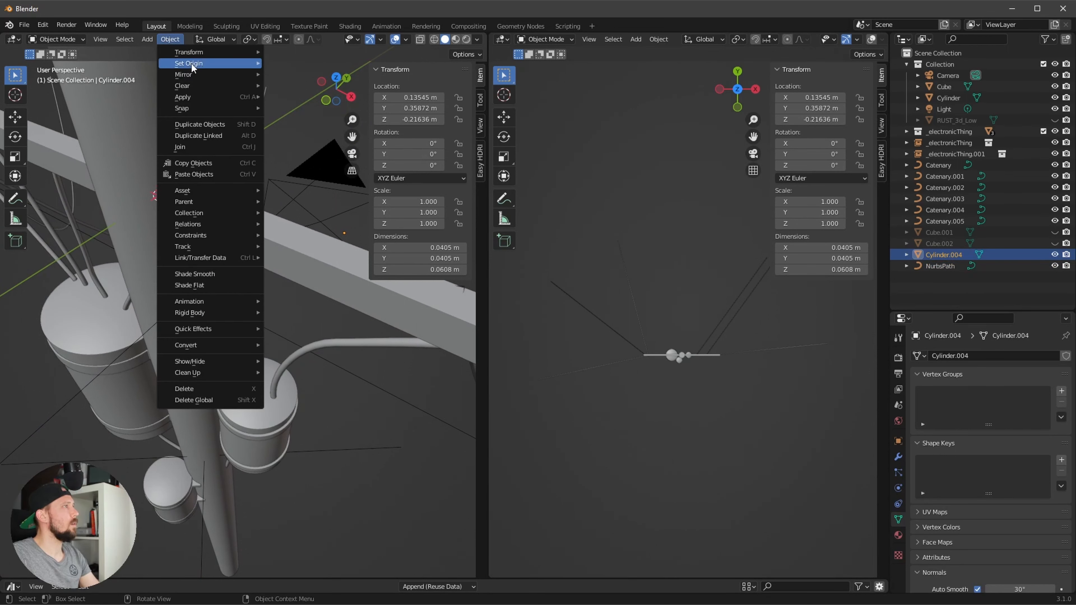
{"action": "mouse_move", "coordinate": [192, 64]}
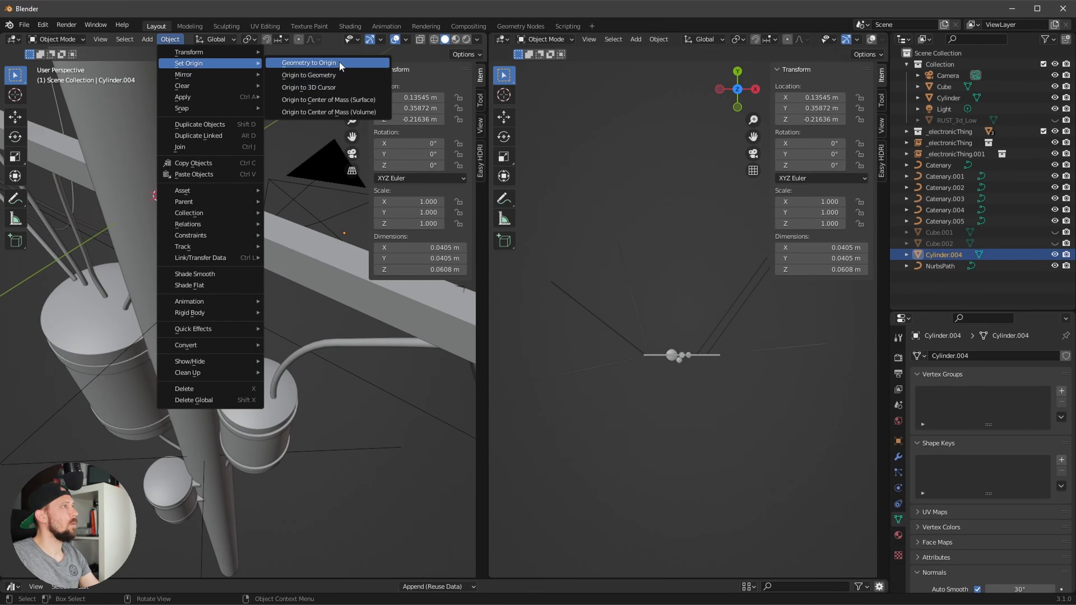
{"action": "left_click", "coordinate": [338, 75]}
Step: Scale the capsule down to 0.627 and nudge it back onto the cable, at about X 0.134 m, Z -0.214 m
{"action": "key", "text": "s"}
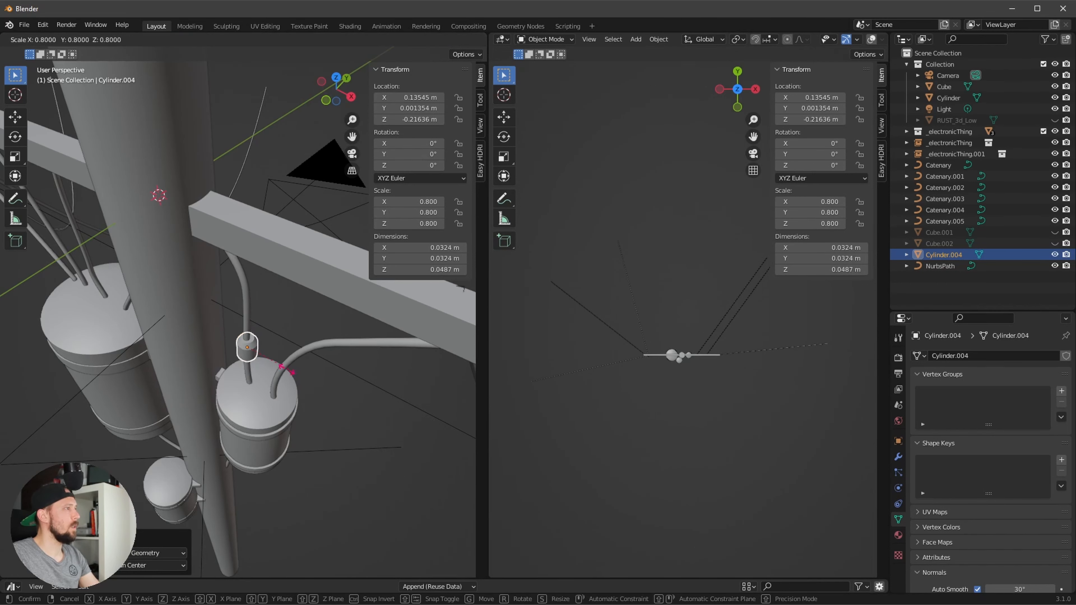
{"action": "right_click", "coordinate": [283, 367]}
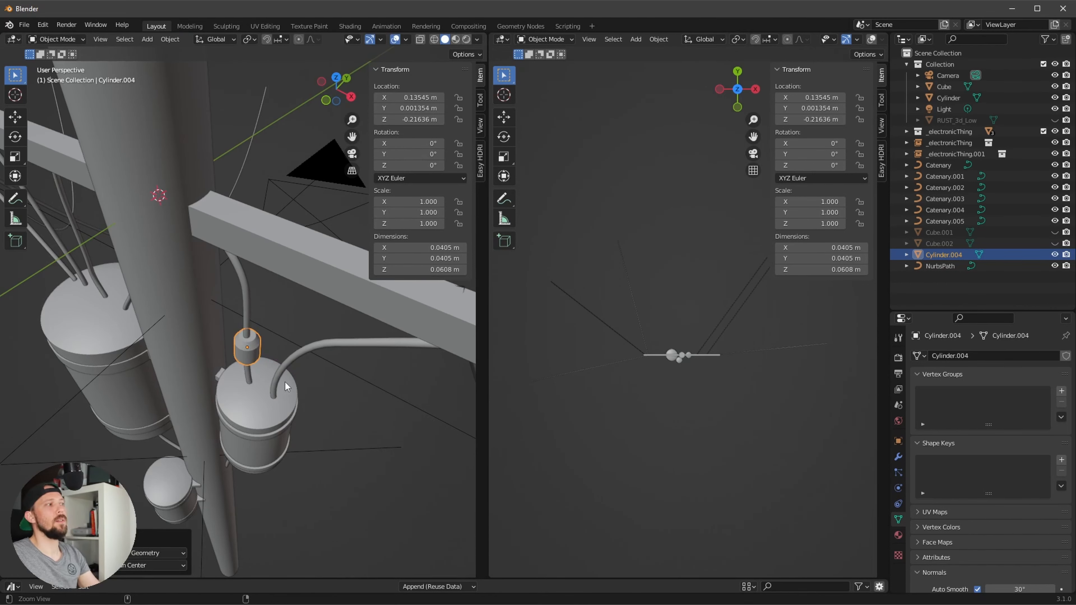
{"action": "scroll", "coordinate": [305, 387], "scroll_direction": "up", "scroll_amount": 2}
{"action": "middle_click_drag", "start_coordinate": [298, 402], "coordinate": [311, 366]}
{"action": "scroll", "coordinate": [340, 380], "scroll_direction": "up", "scroll_amount": 2}
{"action": "key", "text": "s"}
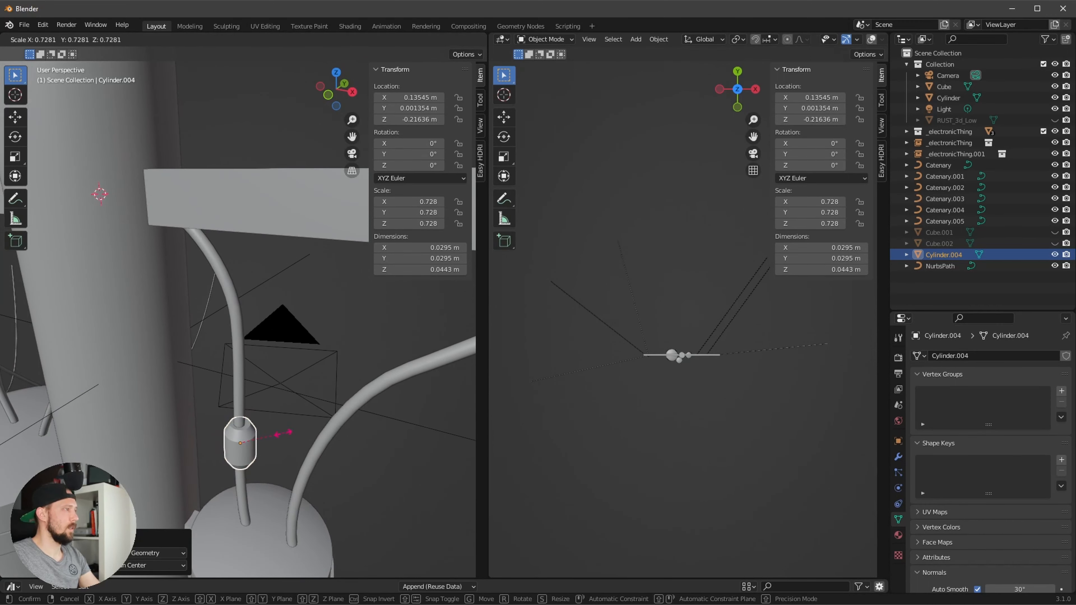
{"action": "left_click", "coordinate": [276, 454]}
{"action": "key", "text": "g"}
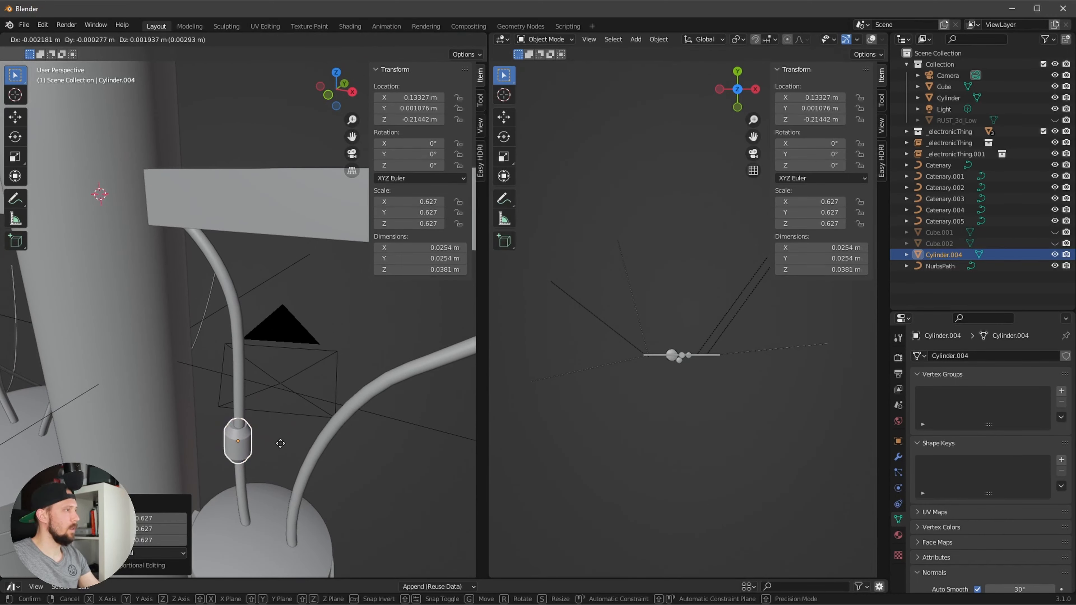
{"action": "left_click", "coordinate": [281, 448]}
Step: Duplicate the capsule in place on the cable
{"action": "scroll", "coordinate": [300, 466], "scroll_direction": "up", "scroll_amount": 1}
{"action": "middle_click_drag", "start_coordinate": [301, 454], "coordinate": [242, 404], "text": "shift"}
{"action": "key", "text": "shift+d"}
{"action": "right_click", "coordinate": [299, 454]}
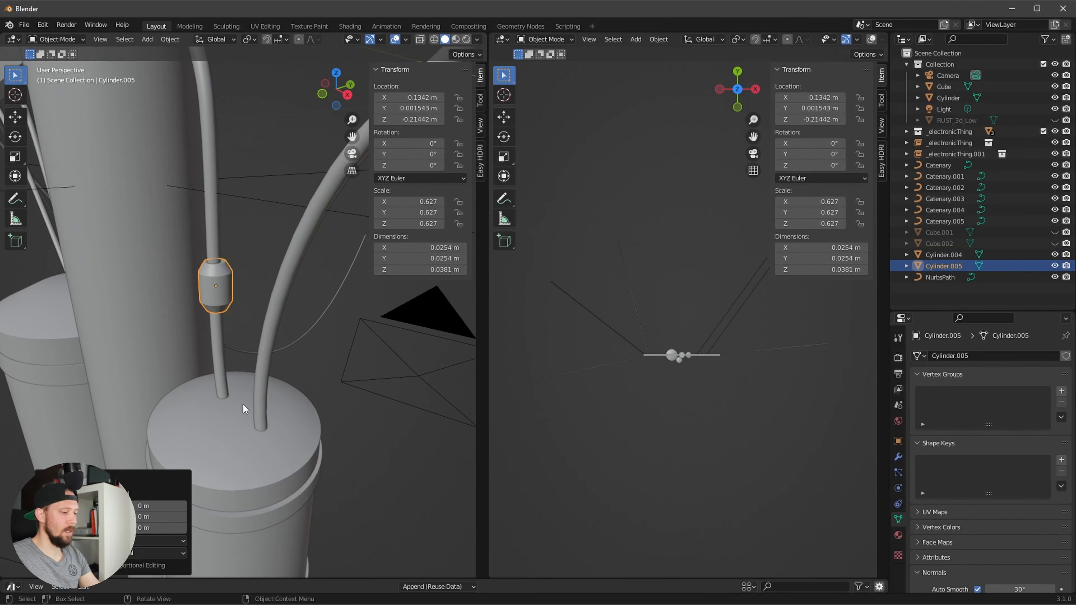
Step: Duplicate the capsule and seat the copy where the vertical cable enters the small transformer's lid, at about X 0.140 m, Z -0.322 m
{"action": "key", "text": "shift+d"}
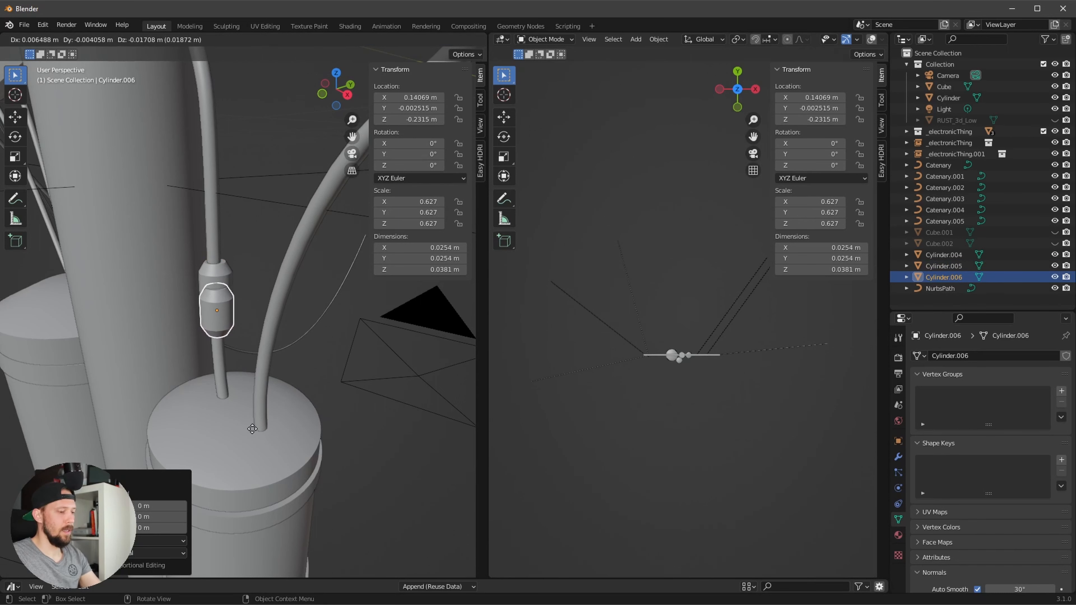
{"action": "key", "text": "z"}
{"action": "left_click", "coordinate": [256, 518]}
{"action": "left_click", "coordinate": [273, 452]}
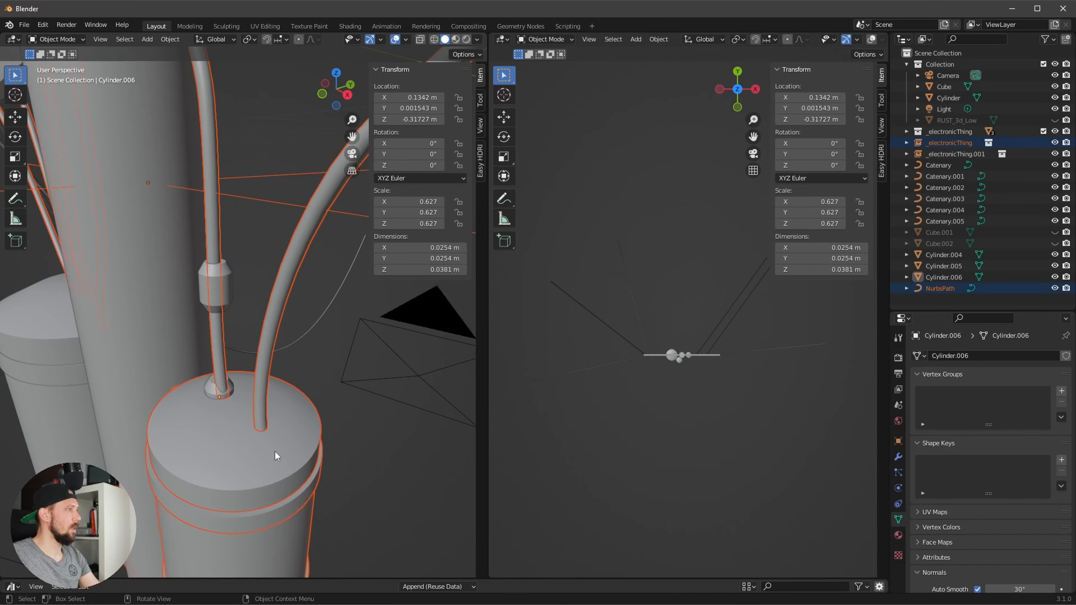
{"action": "left_click", "coordinate": [265, 454]}
{"action": "middle_click_drag", "start_coordinate": [212, 410], "coordinate": [254, 424]}
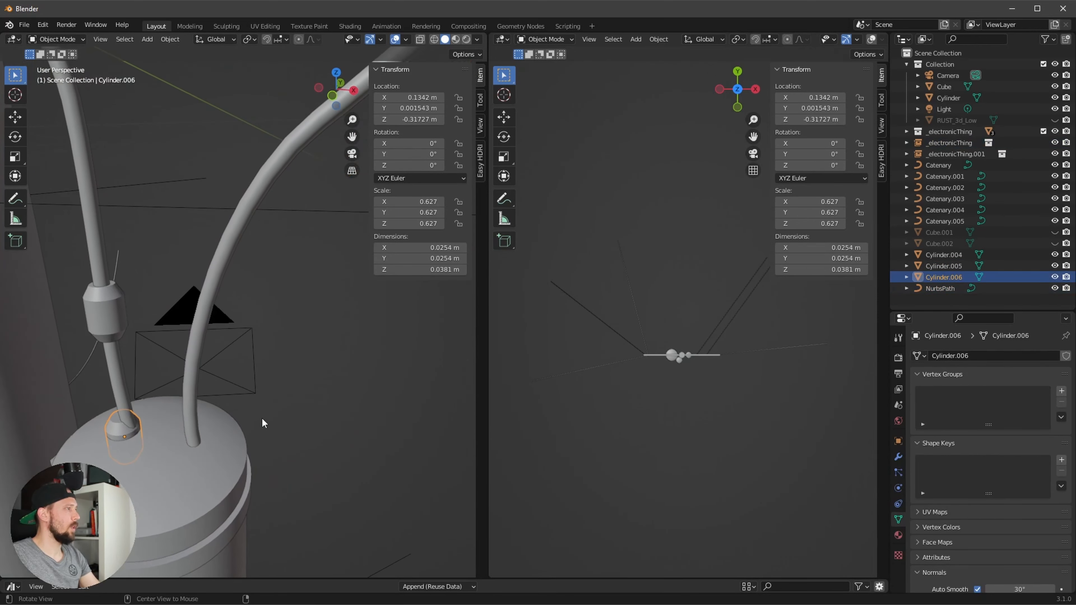
{"action": "key", "text": "g"}
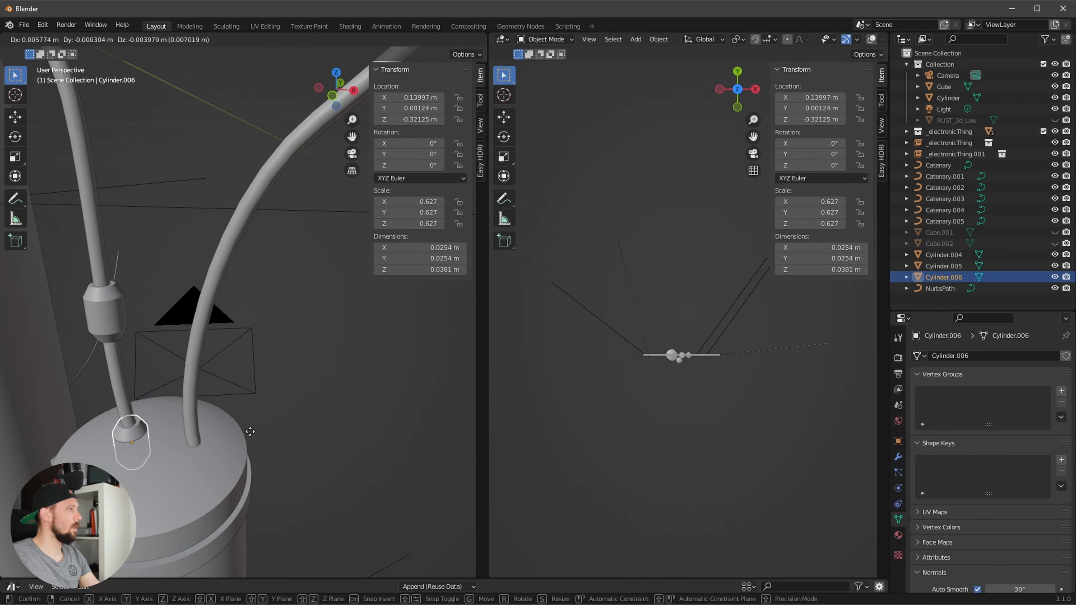
{"action": "left_click", "coordinate": [237, 444]}
Step: Duplicate the lid fitting to the base of the small transformer's curved cable, at about X 0.189 m, Y 0.001 m, Z -0.318 m
{"action": "key", "text": "shift+d"}
{"action": "left_click", "coordinate": [284, 449]}
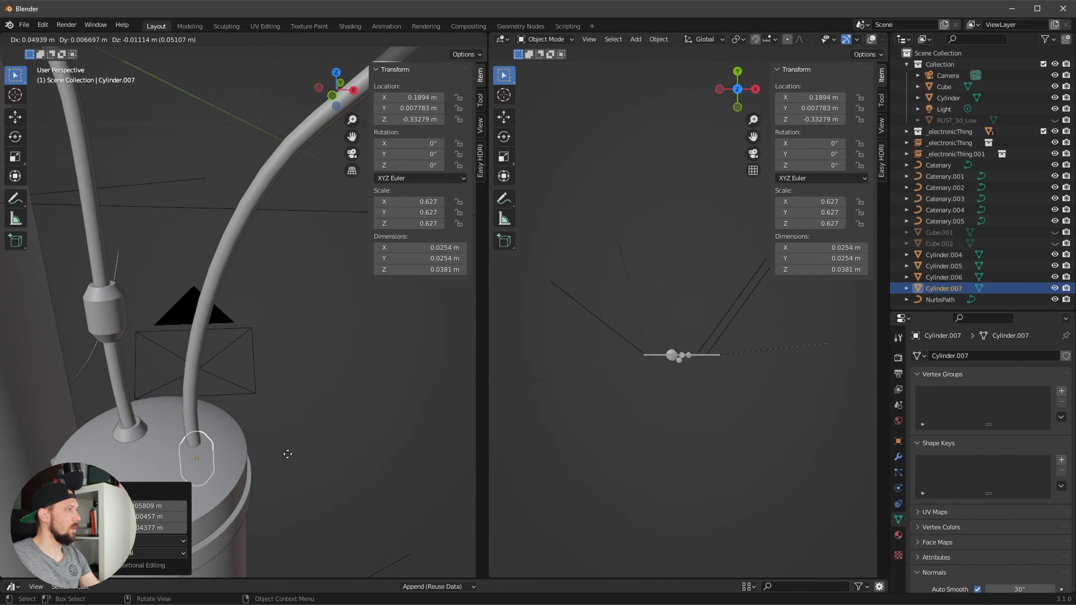
{"action": "left_click", "coordinate": [296, 466]}
{"action": "middle_click_drag", "start_coordinate": [295, 466], "coordinate": [268, 466]}
{"action": "key", "text": "g"}
{"action": "key", "text": "z"}
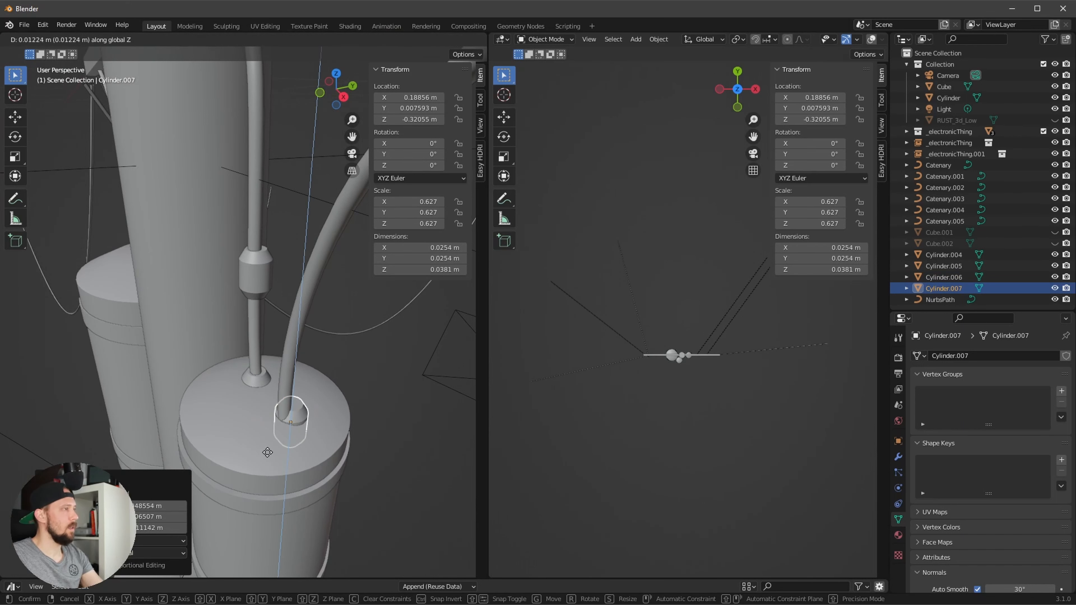
{"action": "left_click", "coordinate": [270, 449]}
{"action": "key", "text": "g"}
{"action": "key", "text": "y"}
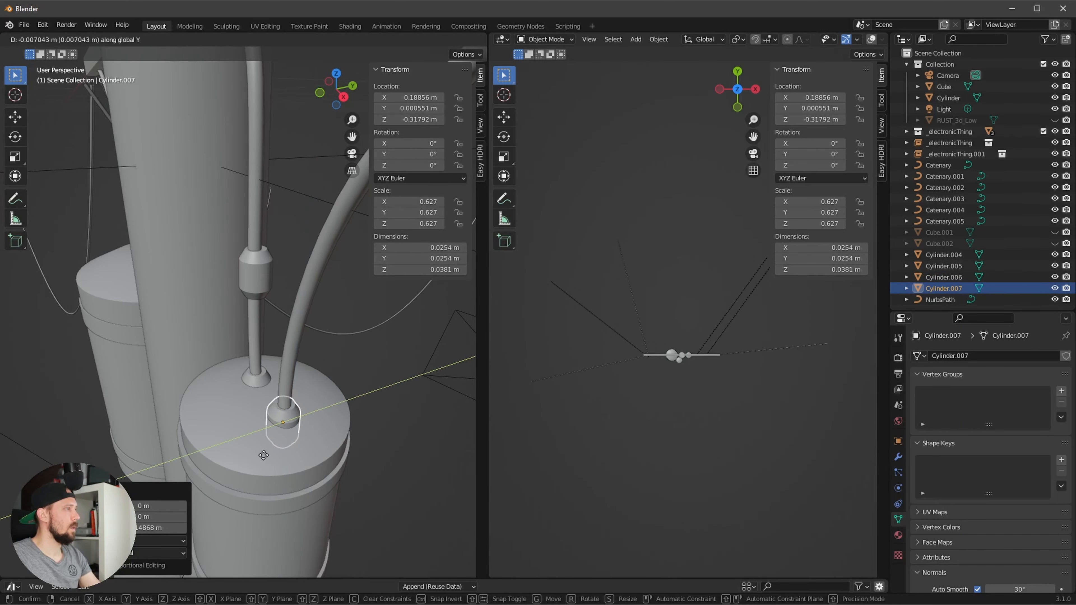
{"action": "left_click", "coordinate": [263, 465]}
Step: Duplicate the fitting to the cable exit under the small transformer, at about X 0.177 m, Y 0.001 m, Z -0.544 m
{"action": "middle_click_drag", "start_coordinate": [263, 465], "coordinate": [316, 326]}
{"action": "key", "text": "shift+d"}
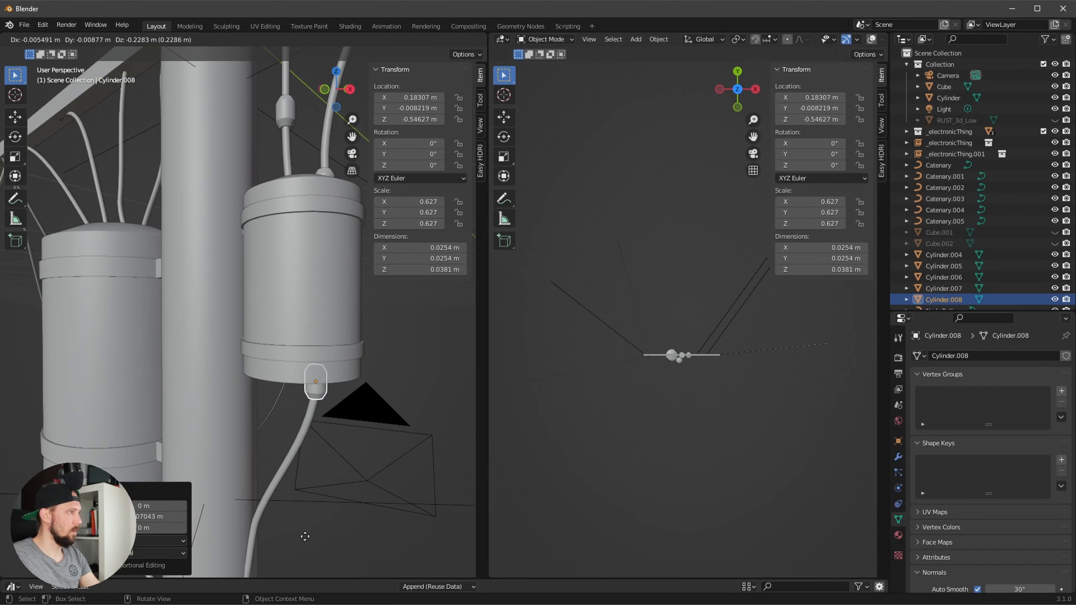
{"action": "left_click", "coordinate": [309, 516]}
{"action": "middle_click_drag", "start_coordinate": [310, 515], "coordinate": [322, 433]}
{"action": "key", "text": "g"}
{"action": "key", "text": "y"}
{"action": "left_click", "coordinate": [308, 445]}
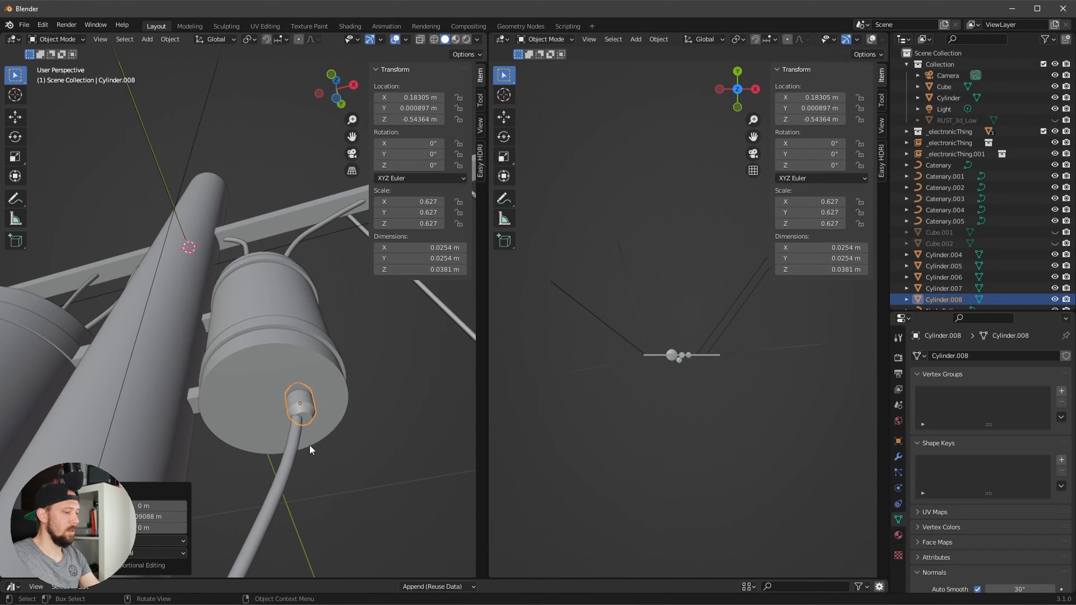
{"action": "key", "text": "g"}
{"action": "key", "text": "x"}
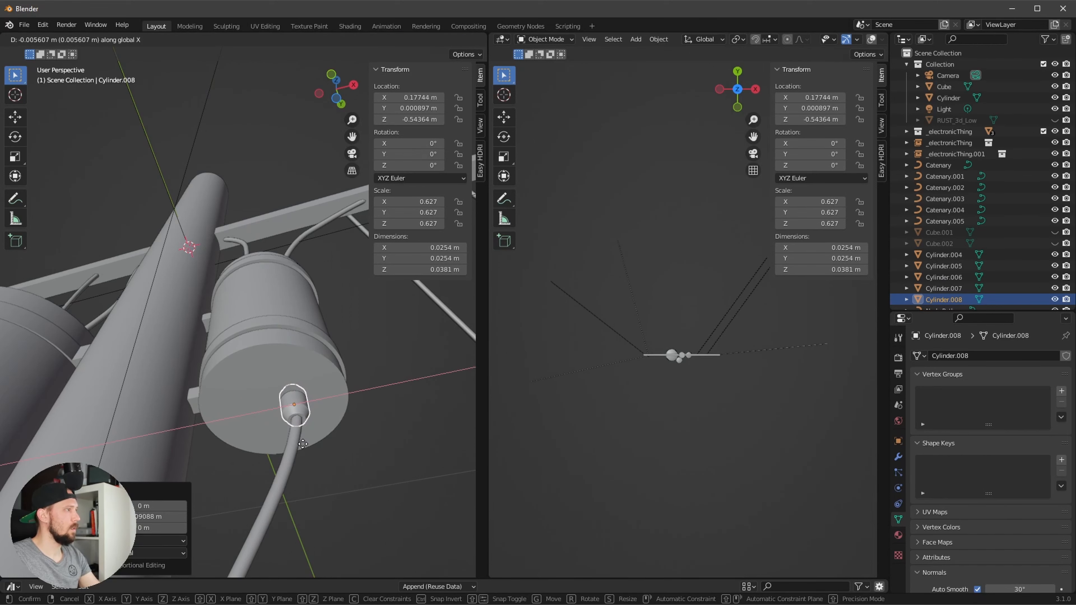
{"action": "left_click", "coordinate": [307, 443]}
Step: Duplicate the fitting onto the large transformer's lid near the cable closest to the pole, at about X -0.166 m, Y 0.006 m, Z -0.326 m
{"action": "middle_click_drag", "start_coordinate": [307, 443], "coordinate": [392, 426]}
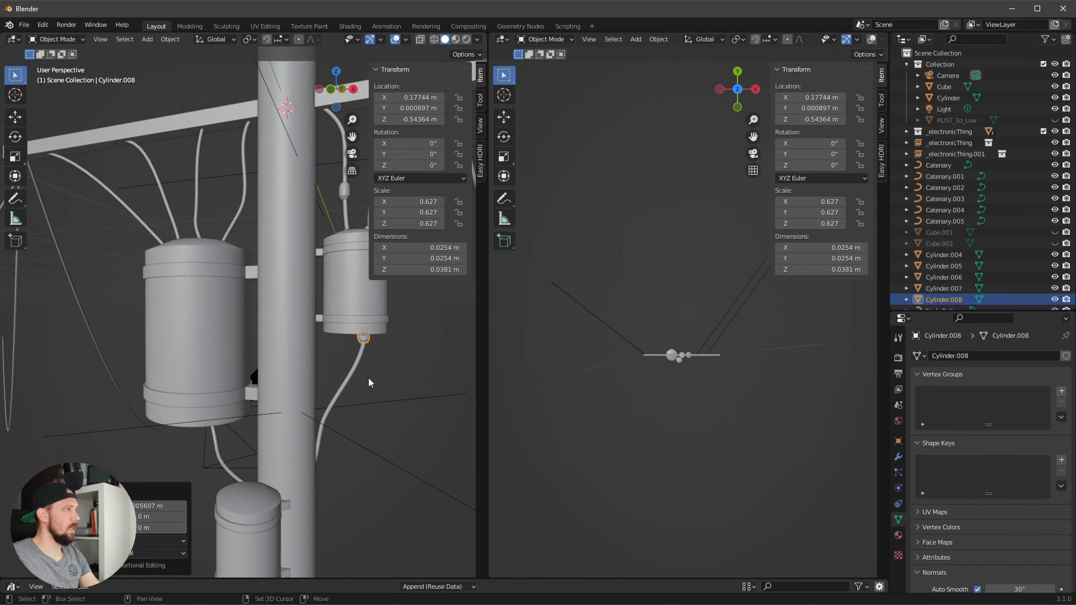
{"action": "key", "text": "shift+d"}
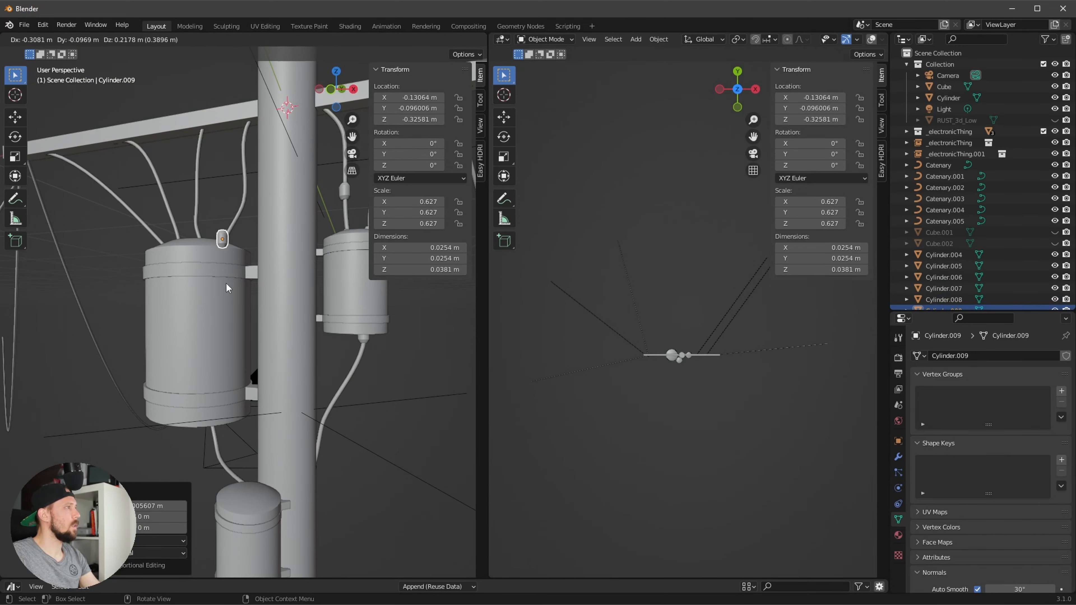
{"action": "left_click", "coordinate": [226, 284]}
{"action": "middle_click_drag", "start_coordinate": [226, 283], "coordinate": [259, 384]}
{"action": "key", "text": "g"}
{"action": "key", "text": "z"}
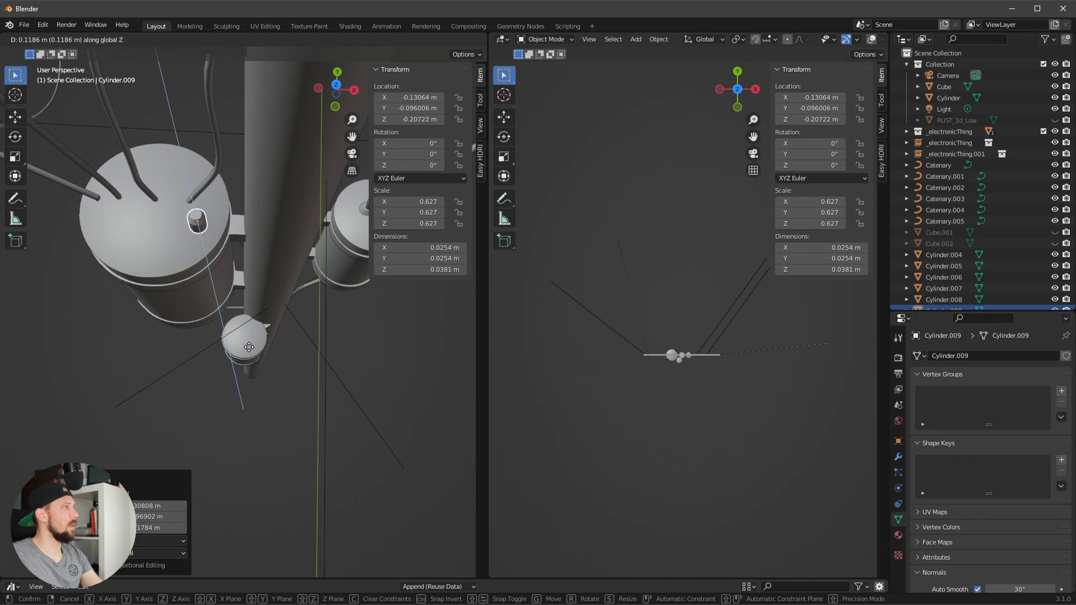
{"action": "key", "text": "y"}
{"action": "left_click", "coordinate": [234, 320]}
{"action": "key", "text": "g"}
{"action": "key", "text": "y"}
{"action": "key", "text": "x"}
{"action": "left_click", "coordinate": [199, 295]}
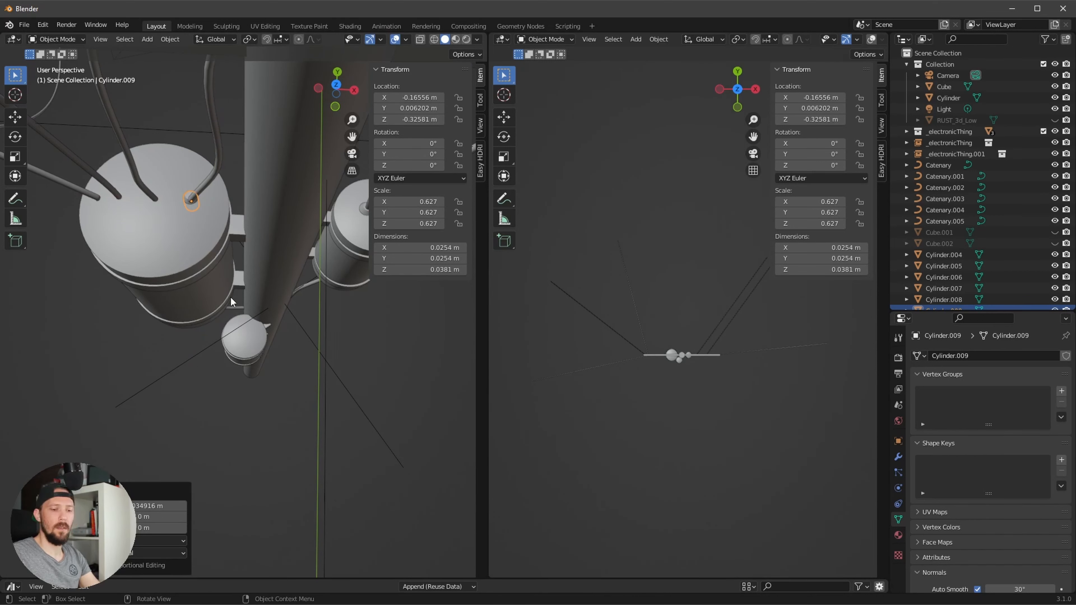
Step: Center the new lid fitting on its cable along Y and X, at about X -0.163 m, Y -0.0005 m
{"action": "key", "text": "KP_Decimal"}
{"action": "middle_click_drag", "start_coordinate": [261, 333], "coordinate": [264, 286]}
{"action": "scroll", "coordinate": [268, 309], "scroll_direction": "down", "scroll_amount": 4}
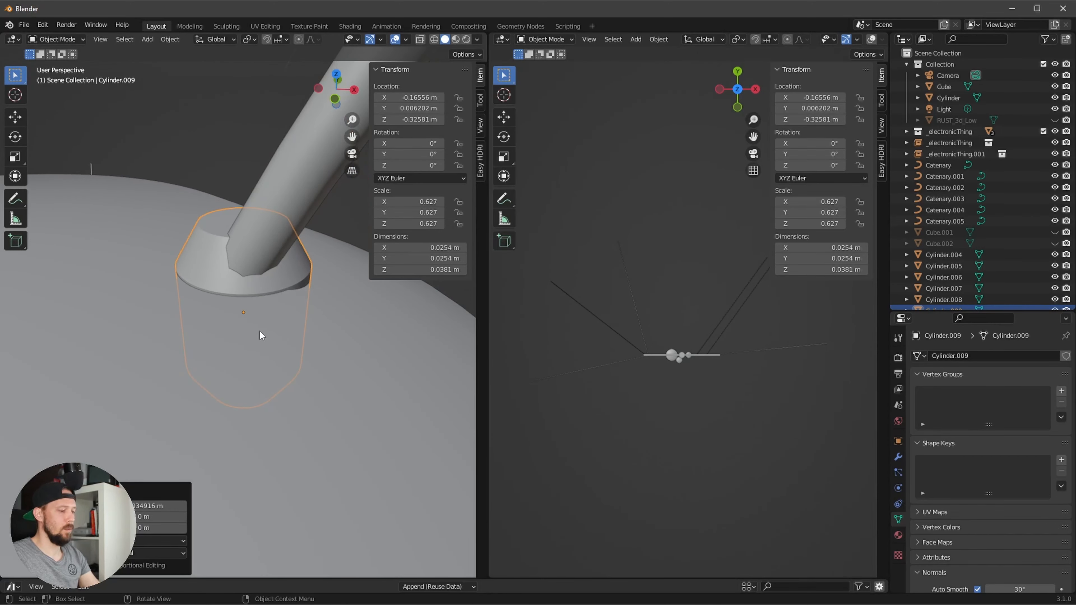
{"action": "key", "text": "g"}
{"action": "key", "text": "y"}
{"action": "left_click", "coordinate": [264, 349]}
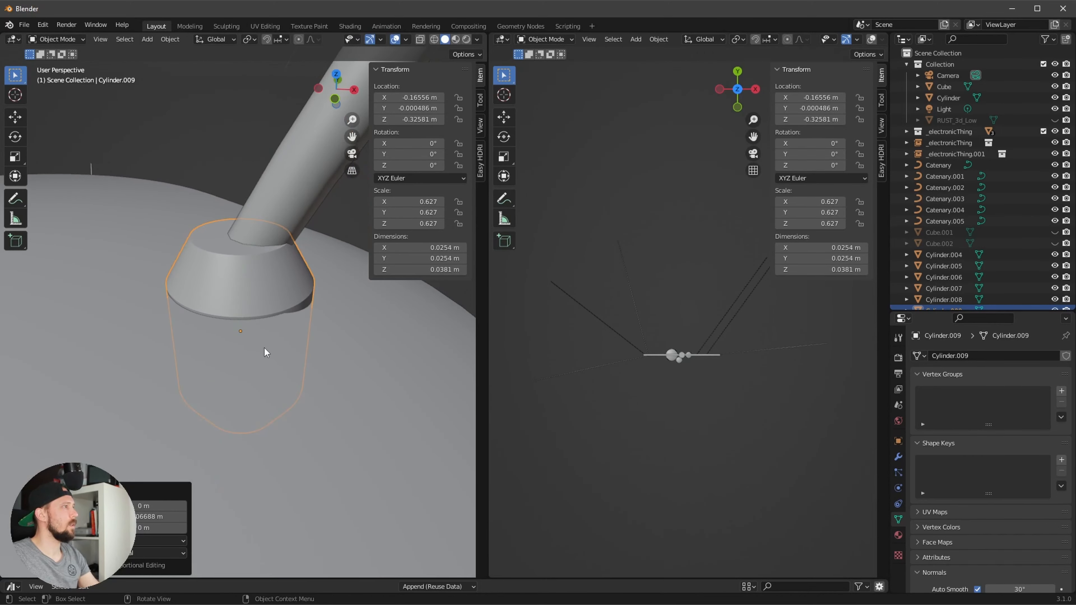
{"action": "key", "text": "g"}
{"action": "key", "text": "y"}
{"action": "key", "text": "x"}
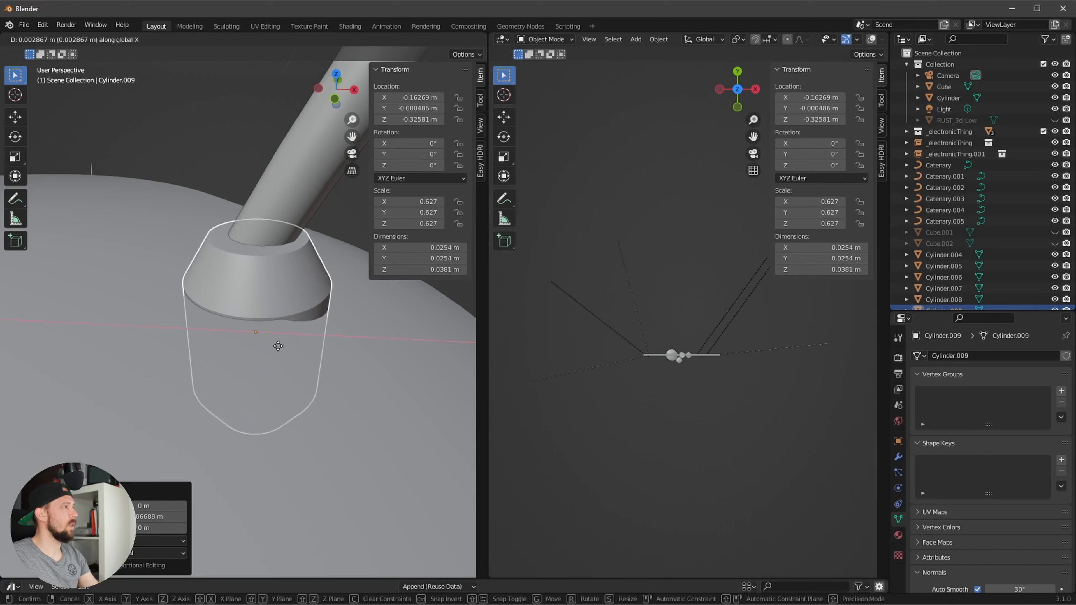
{"action": "left_click", "coordinate": [278, 346]}
Step: Duplicate the fitting to the next cable on the large transformer's lid and align it at about X -0.231 m, Y -0.0003 m, Z -0.319 m
{"action": "scroll", "coordinate": [220, 415], "scroll_direction": "down", "scroll_amount": 2}
{"action": "scroll", "coordinate": [229, 398], "scroll_direction": "down", "scroll_amount": 2}
{"action": "key", "text": "shift+d"}
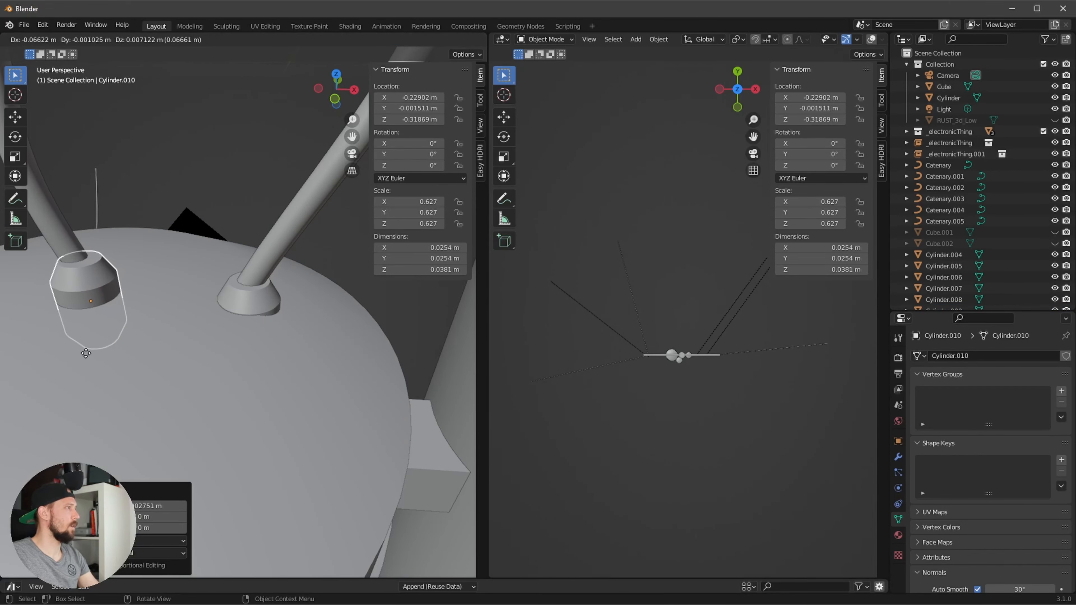
{"action": "left_click", "coordinate": [87, 353]}
{"action": "middle_click_drag", "start_coordinate": [143, 328], "coordinate": [242, 355]}
{"action": "key", "text": "g"}
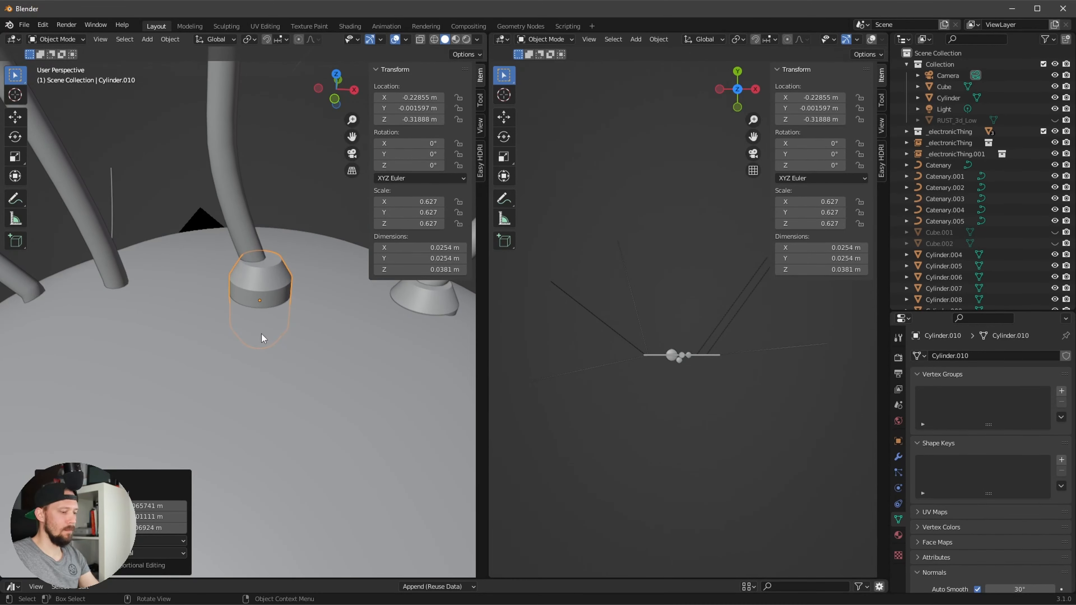
{"action": "key", "text": "y"}
{"action": "left_click", "coordinate": [245, 330]}
{"action": "key", "text": "g"}
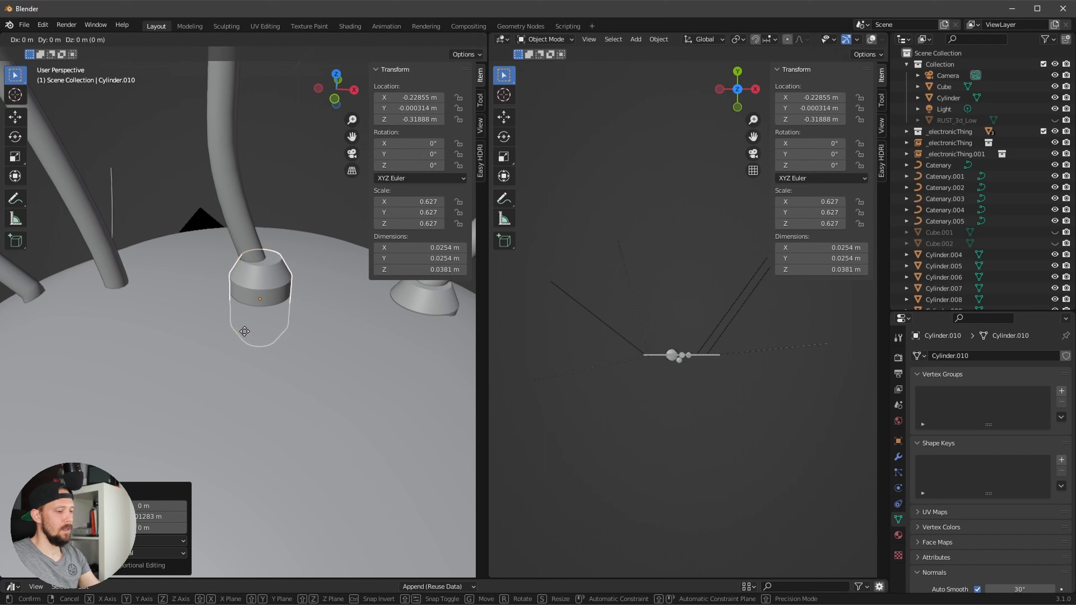
{"action": "key", "text": "y"}
{"action": "key", "text": "x"}
{"action": "left_click", "coordinate": [238, 330]}
Step: Duplicate the fitting about 0.061 m in the negative X direction to the third cable on the lid
{"action": "key", "text": "shift+d"}
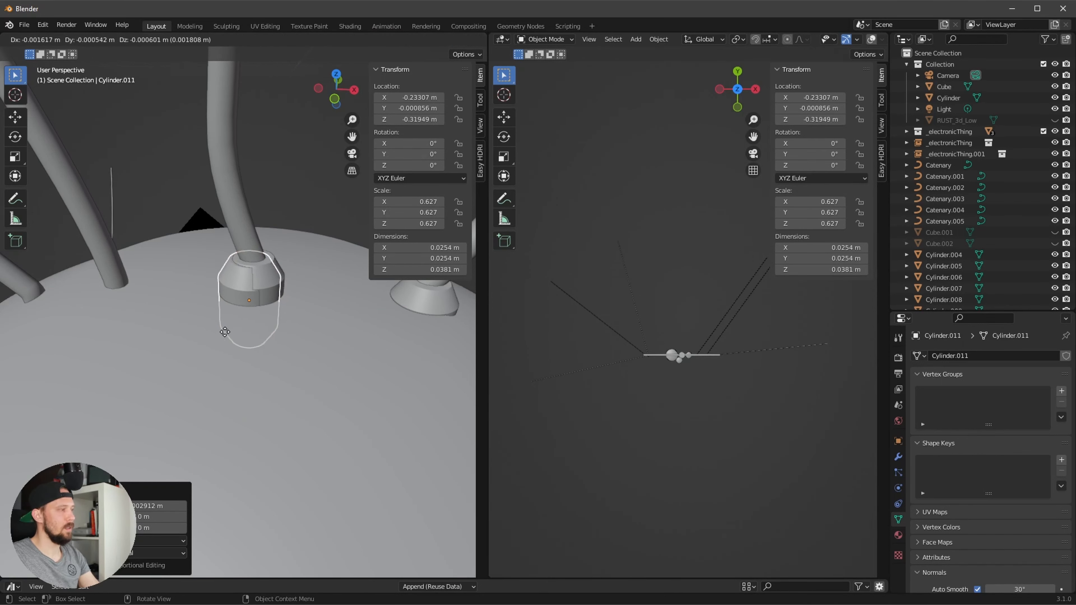
{"action": "key", "text": "x"}
{"action": "left_click", "coordinate": [108, 333]}
Step: Duplicate the fitting along X to the outermost lid cable and lower it onto the cable base, at about X -0.336 m, Z -0.333 m
{"action": "middle_click_drag", "start_coordinate": [107, 332], "coordinate": [270, 283]}
{"action": "key", "text": "shift+d"}
{"action": "key", "text": "x"}
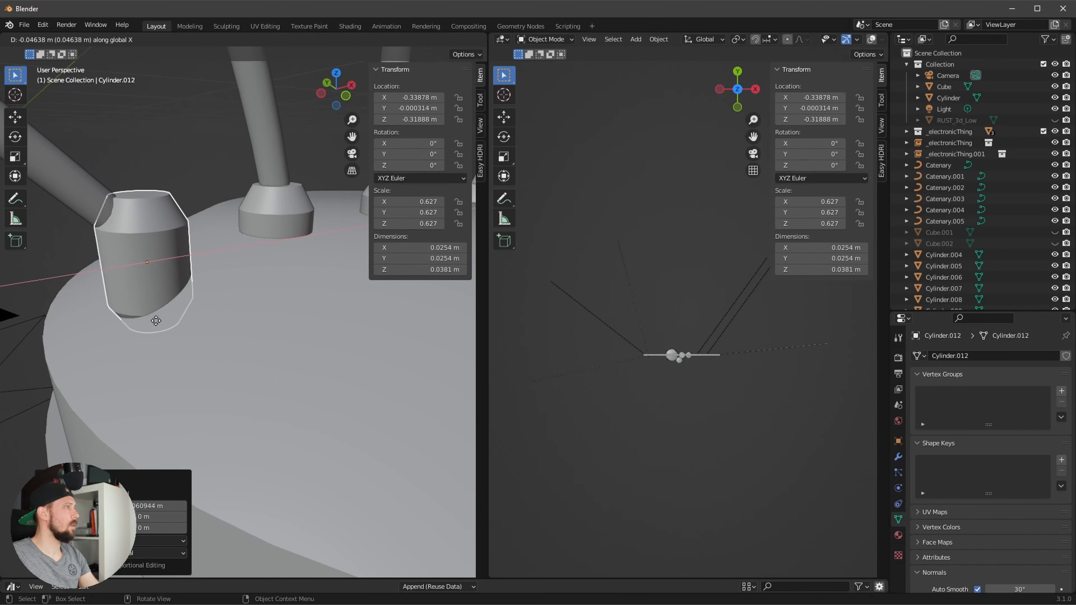
{"action": "left_click", "coordinate": [166, 316]}
{"action": "key", "text": "g"}
{"action": "key", "text": "z"}
{"action": "left_click", "coordinate": [183, 358]}
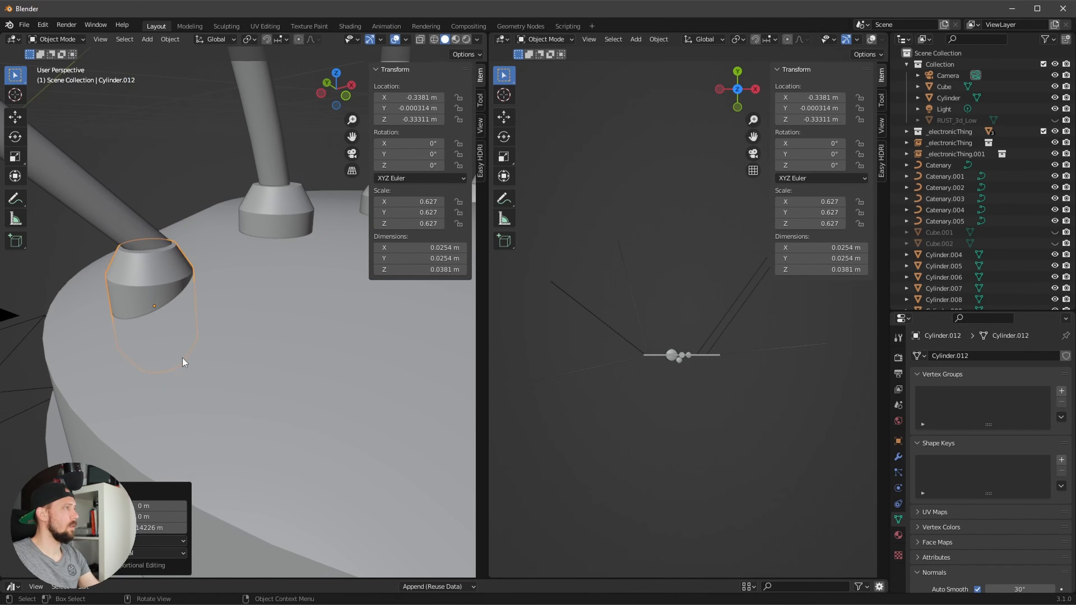
{"action": "key", "text": "g"}
{"action": "key", "text": "x"}
{"action": "left_click", "coordinate": [195, 343]}
{"action": "middle_click_drag", "start_coordinate": [195, 343], "coordinate": [263, 376]}
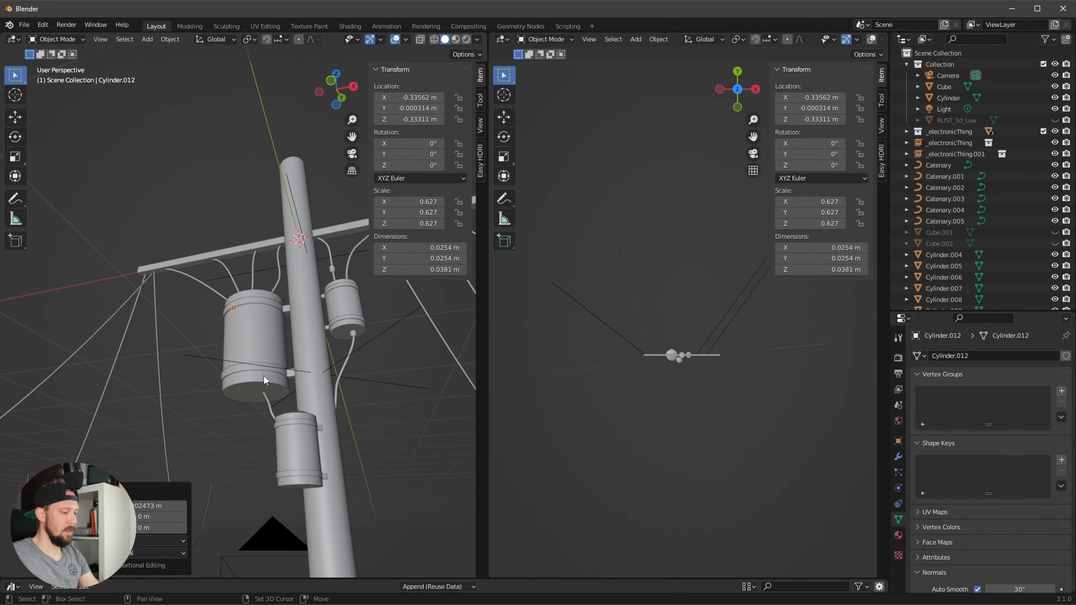
{"action": "key", "text": "shift+d"}
{"action": "left_click", "coordinate": [292, 459]}
{"action": "middle_click_drag", "start_coordinate": [292, 458], "coordinate": [356, 450]}
{"action": "key", "text": "ctrl+z"}
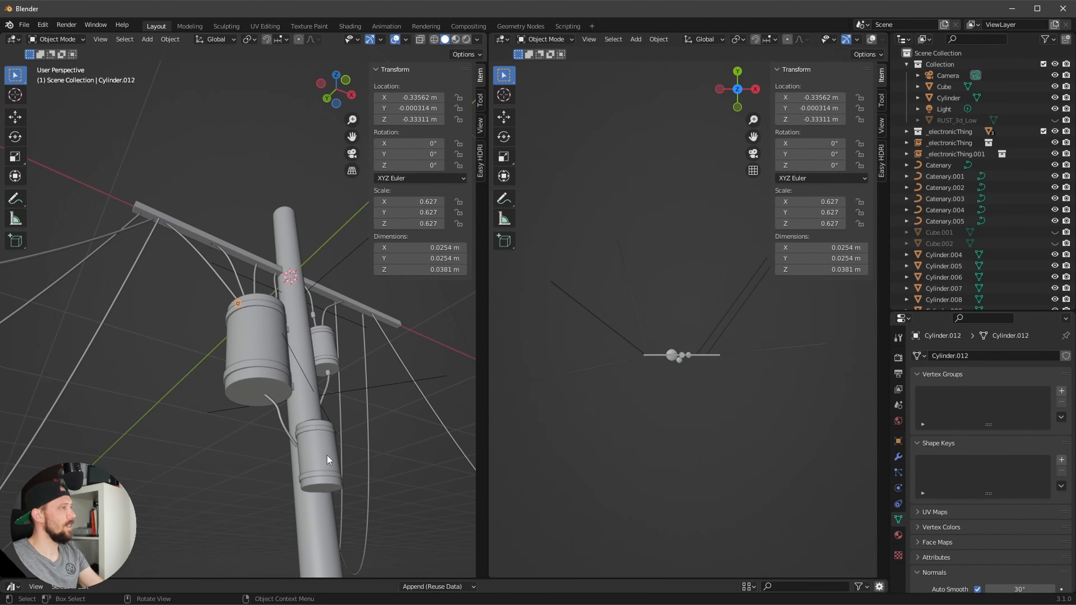
Step: Move the outermost lid fitting down about 0.419 m along Z and 0.143 m along X to the cable exit under the large transformer
{"action": "key", "text": "g"}
{"action": "key", "text": "z"}
{"action": "left_click", "coordinate": [334, 532]}
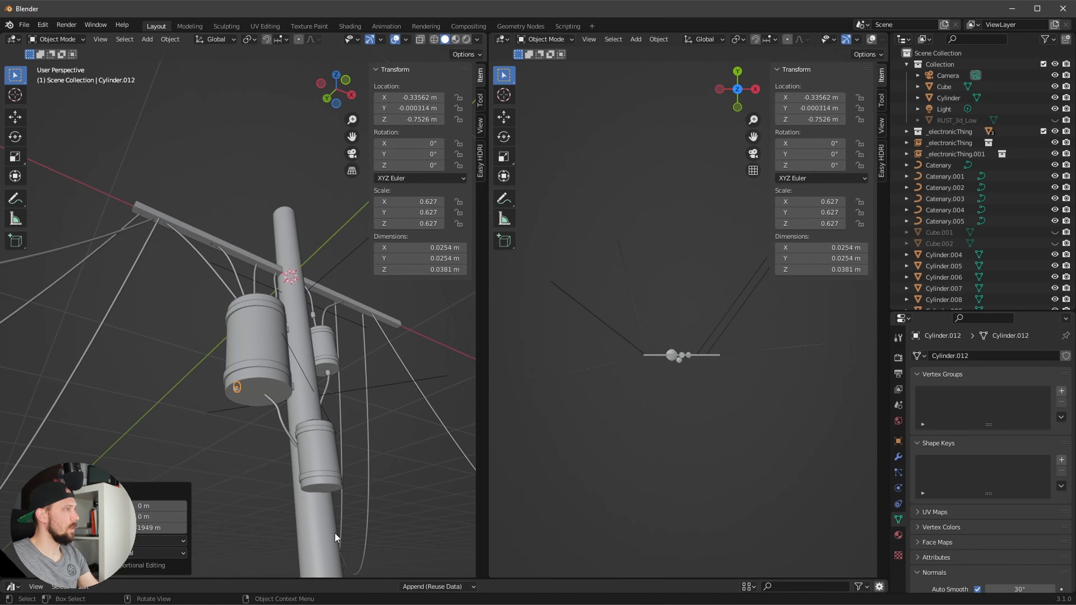
{"action": "key", "text": "g"}
{"action": "key", "text": "x"}
{"action": "left_click", "coordinate": [362, 536]}
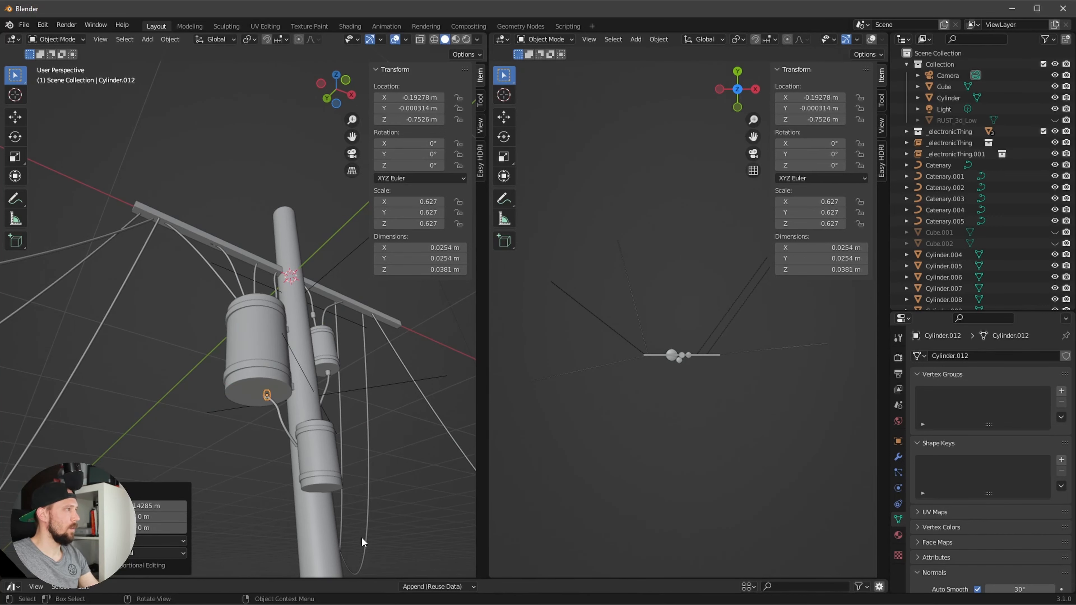
Step: Shift the fitting under the large transformer along Z and X to about Z -0.741 m, X -0.198 m at the cable exit
{"action": "middle_click_drag", "start_coordinate": [362, 536], "coordinate": [362, 537]}
{"action": "key", "text": "KP_Decimal"}
{"action": "middle_click_drag", "start_coordinate": [259, 370], "coordinate": [247, 384]}
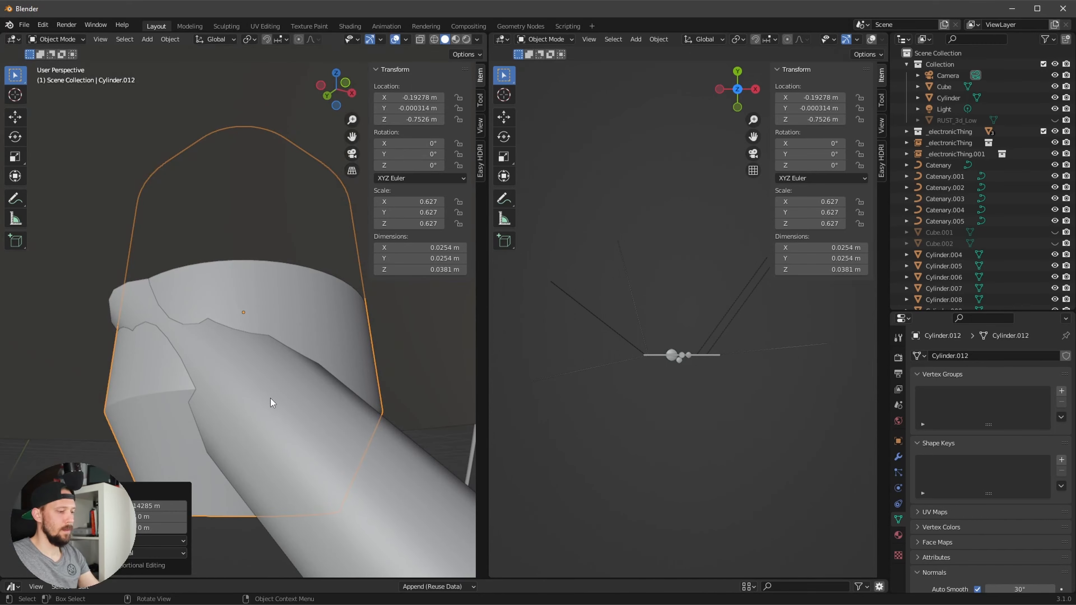
{"action": "key", "text": "g"}
{"action": "key", "text": "z"}
{"action": "left_click", "coordinate": [260, 316]}
{"action": "key", "text": "g"}
{"action": "key", "text": "x"}
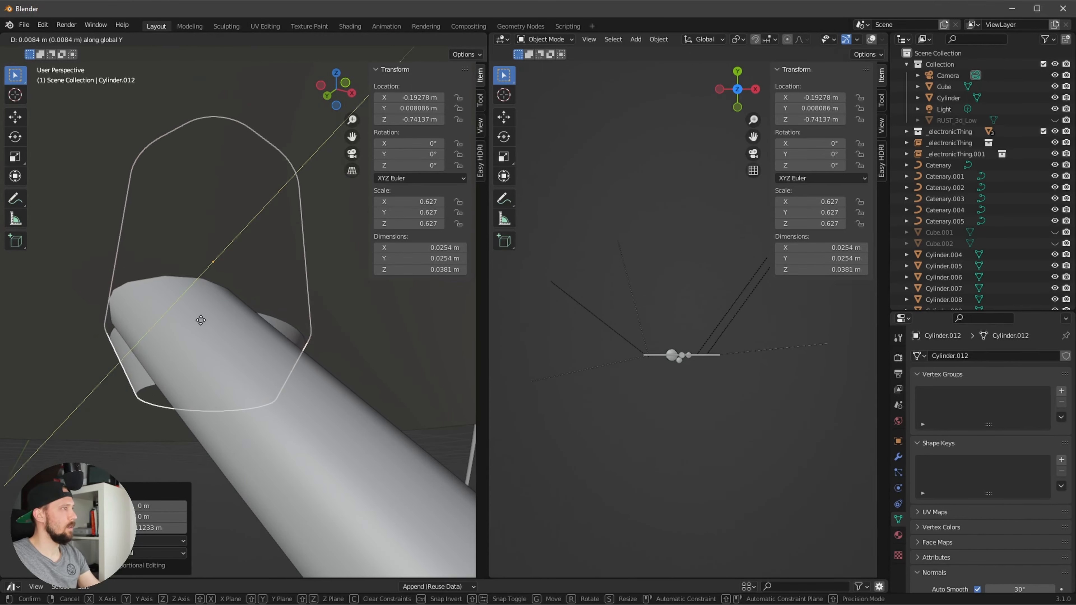
{"action": "left_click", "coordinate": [202, 318]}
{"action": "scroll", "coordinate": [228, 358], "scroll_direction": "down", "scroll_amount": 6}
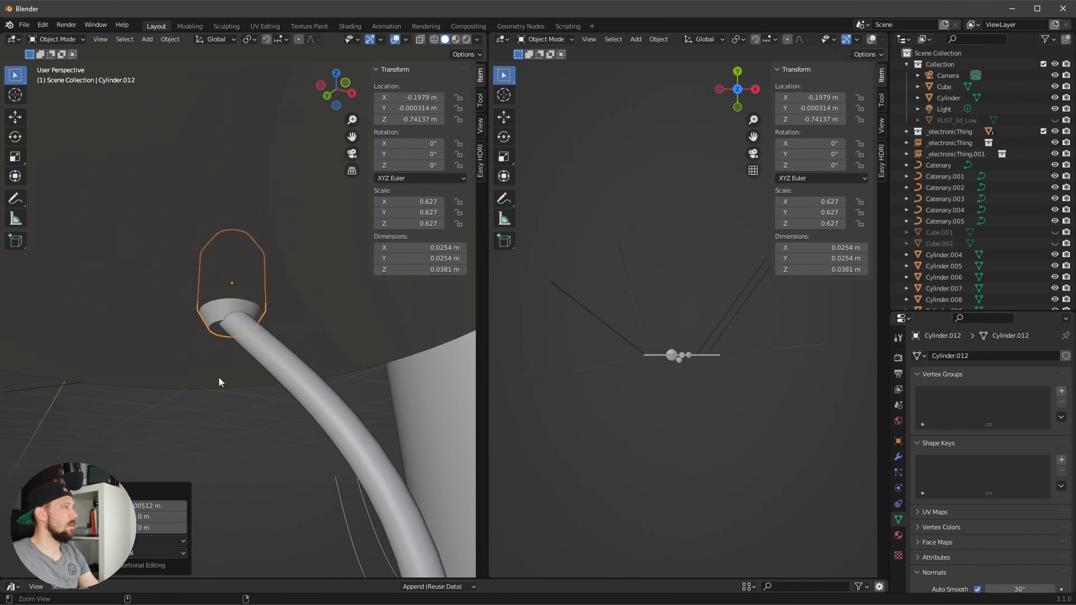
Step: Duplicate the fitting and move it beside the cable below the large transformer, at about X -0.123 m, Y -0.028 m, Z -0.904 m
{"action": "middle_click_drag", "start_coordinate": [211, 438], "coordinate": [260, 402]}
{"action": "key", "text": "shift+d"}
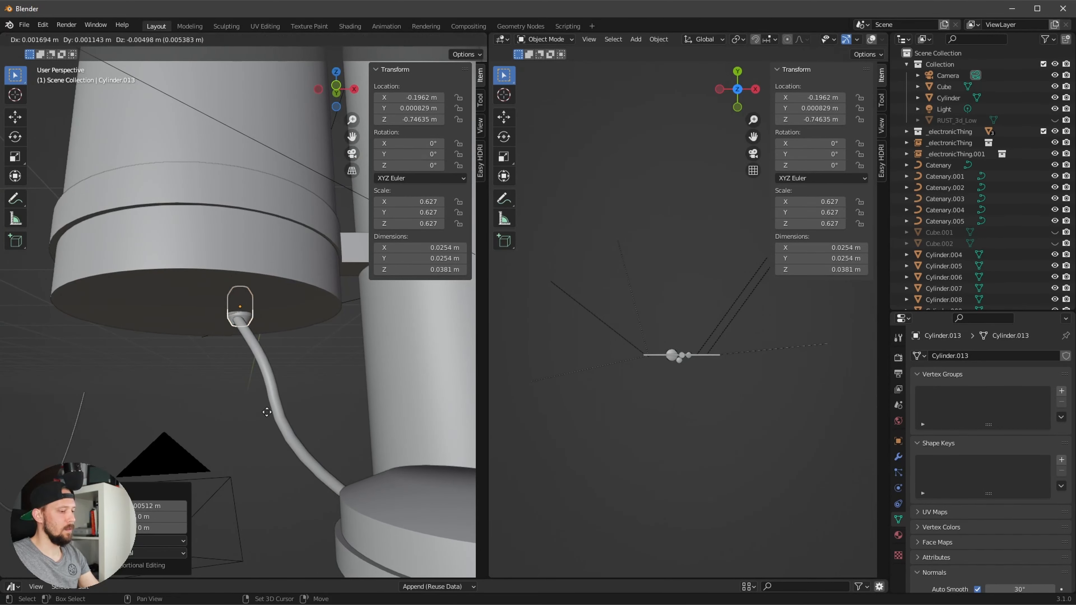
{"action": "left_click", "coordinate": [329, 551]}
{"action": "middle_click_drag", "start_coordinate": [329, 550], "coordinate": [442, 515]}
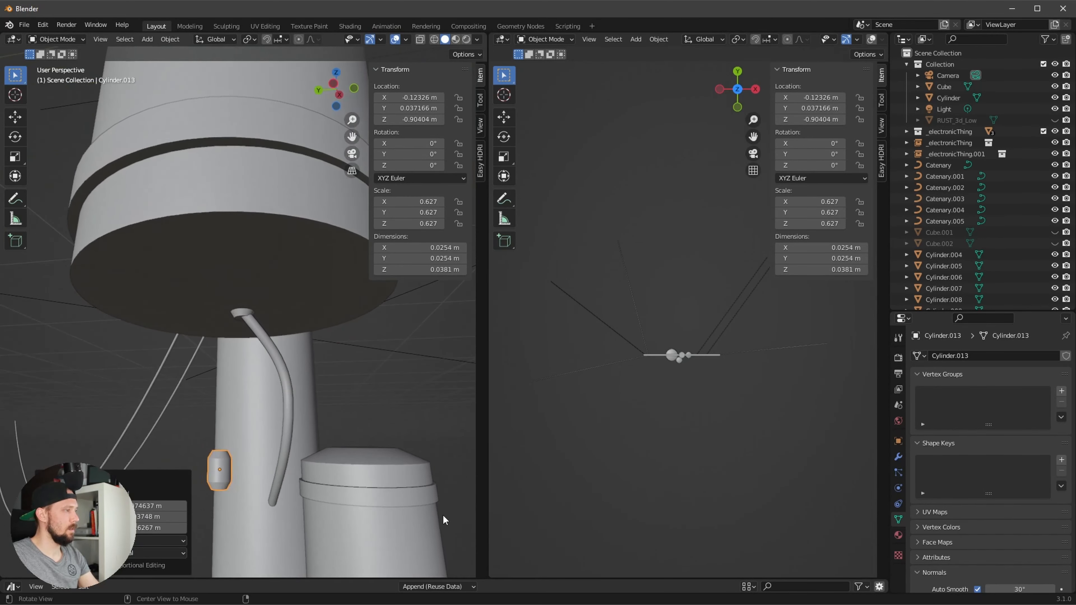
{"action": "key", "text": "g"}
{"action": "left_click", "coordinate": [470, 495]}
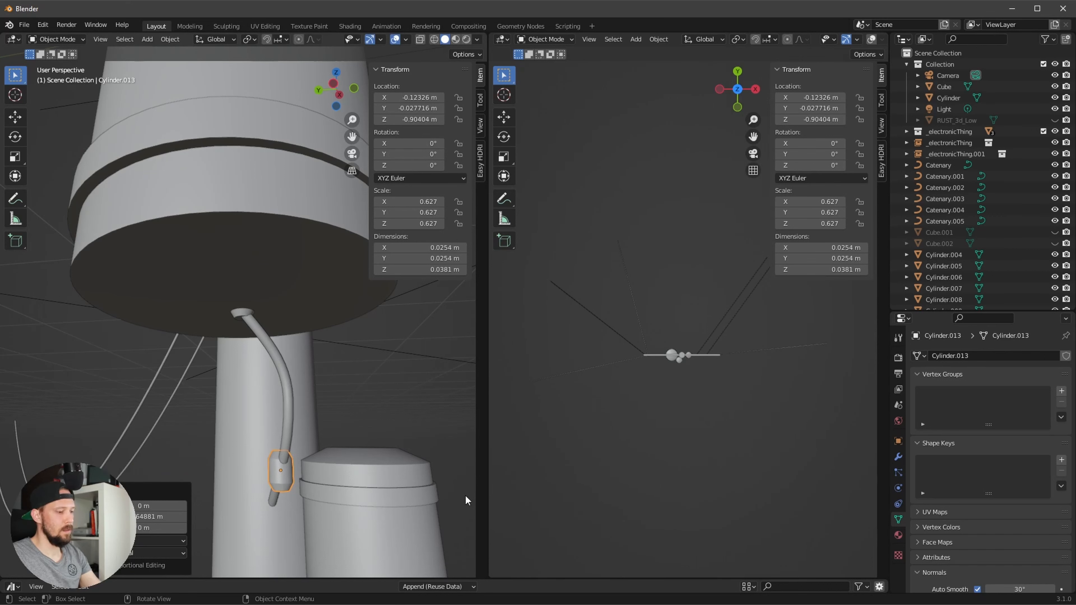
Step: In solid shading, position the duplicated fitting midway along the hanging cable at about X -0.160 m, Y -0.038 m, Z -0.847 m
{"action": "key", "text": "alt+z"}
{"action": "key", "text": "z"}
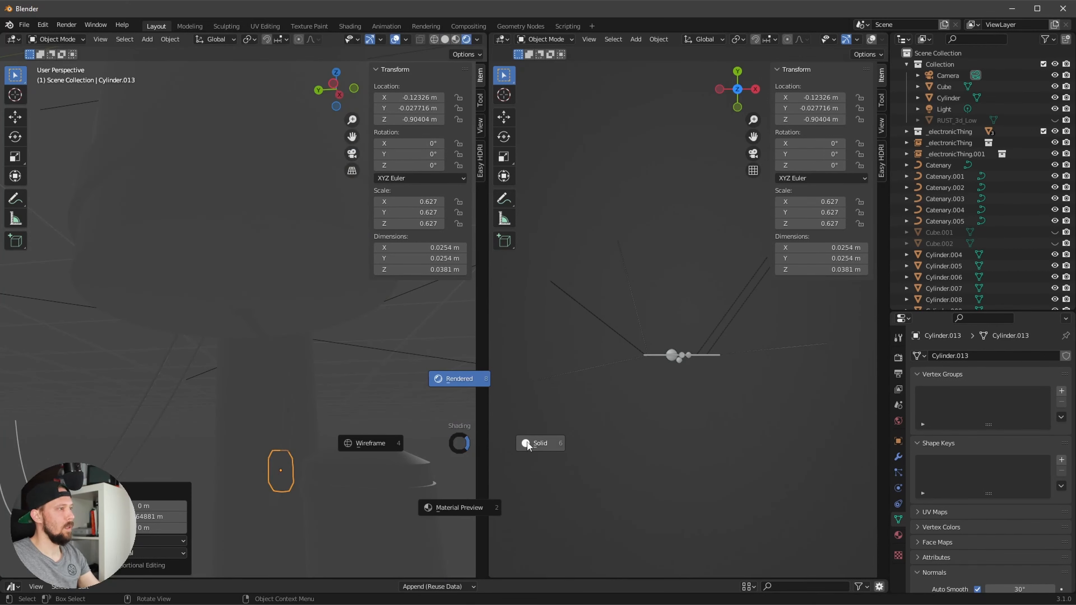
{"action": "left_click", "coordinate": [527, 442]}
{"action": "key", "text": "g"}
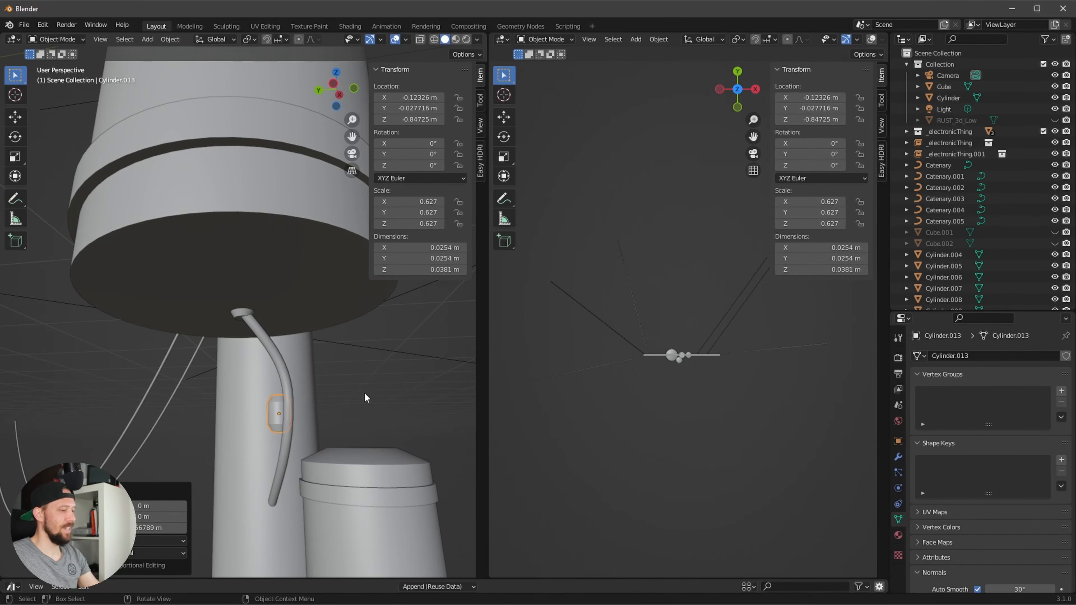
{"action": "left_click", "coordinate": [373, 401]}
{"action": "middle_click_drag", "start_coordinate": [373, 402], "coordinate": [304, 422]}
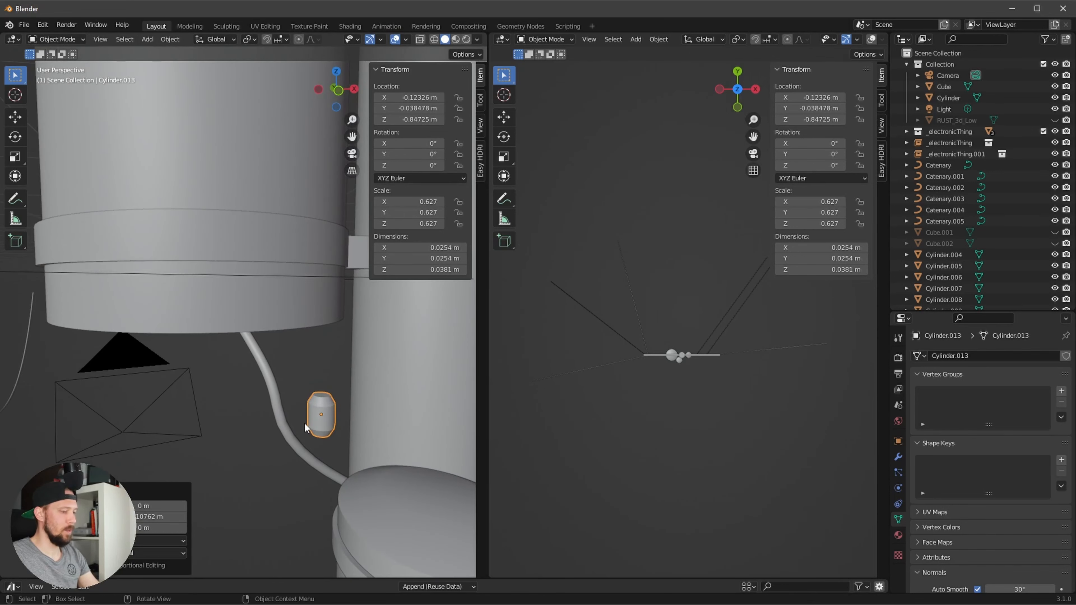
{"action": "key", "text": "g"}
{"action": "key", "text": "x"}
{"action": "left_click", "coordinate": [275, 437]}
Step: Rotate the mid-cable fitting to about -20.9° around Y so it follows the cable, and deselect it
{"action": "key", "text": "r"}
{"action": "key", "text": "y"}
{"action": "key", "text": "x"}
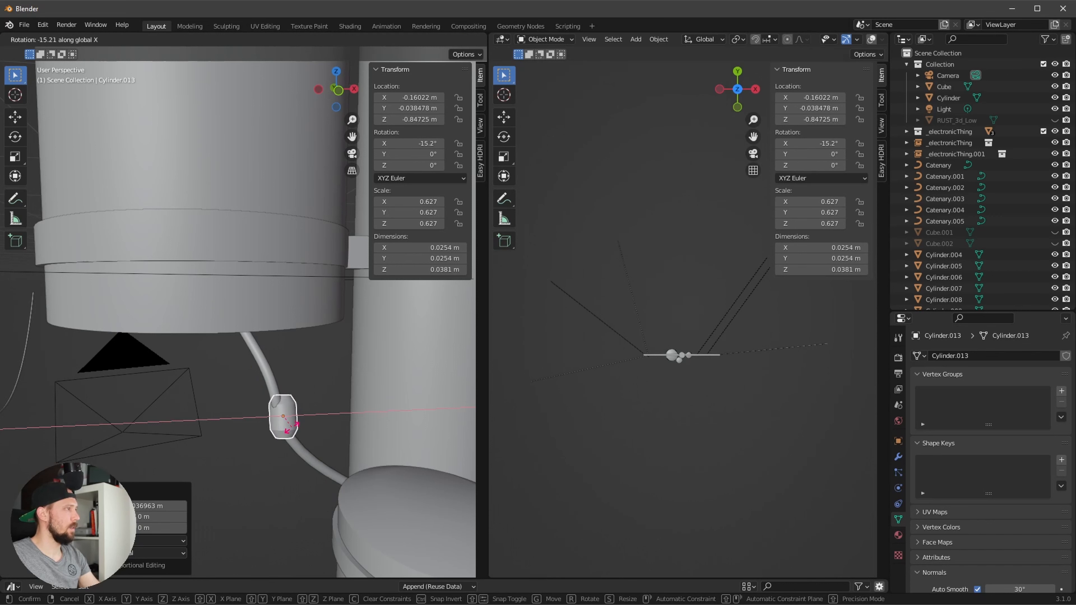
{"action": "key", "text": "z"}
{"action": "key", "text": "y"}
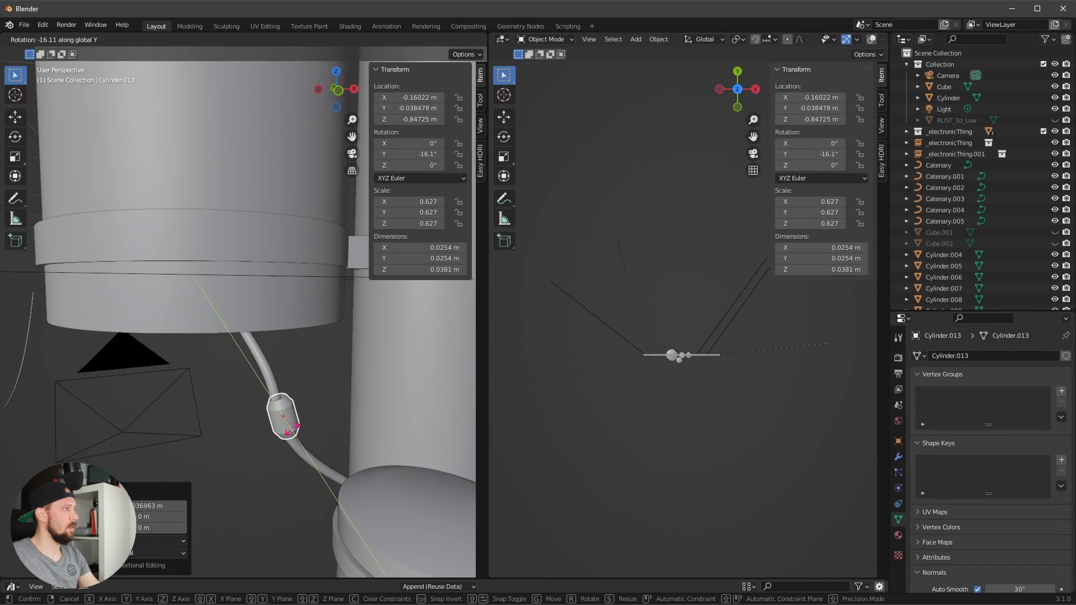
{"action": "left_click", "coordinate": [294, 429]}
{"action": "key", "text": "alt+a"}
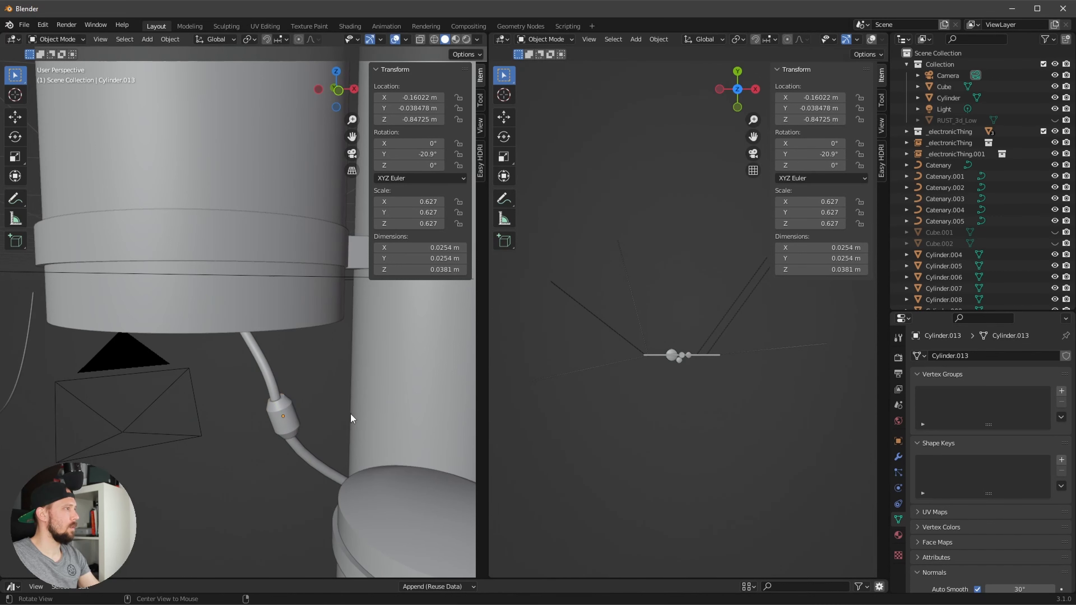
Step: Move the fitting at the large transformer's underside to about Z -0.753 m and X -0.194 m
{"action": "middle_click_drag", "start_coordinate": [350, 414], "coordinate": [331, 366]}
{"action": "key", "text": "KP_0"}
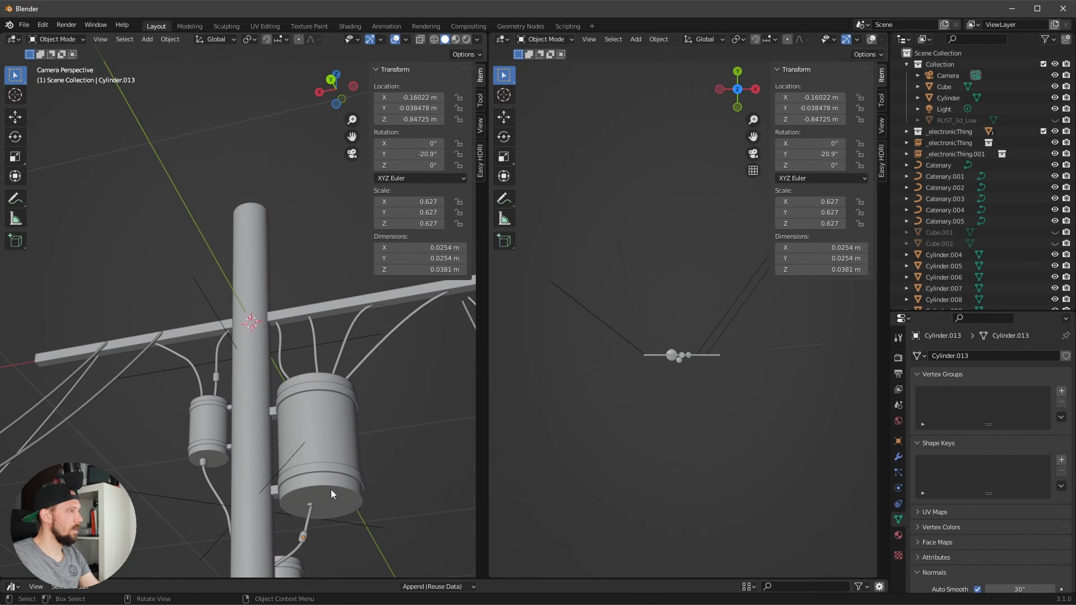
{"action": "left_click_drag", "start_coordinate": [323, 506], "coordinate": [341, 508], "text": "ctrl+alt"}
{"action": "left_click_drag", "start_coordinate": [341, 508], "coordinate": [337, 392], "text": "alt+shift"}
{"action": "left_click_drag", "start_coordinate": [298, 422], "coordinate": [294, 419], "text": "alt"}
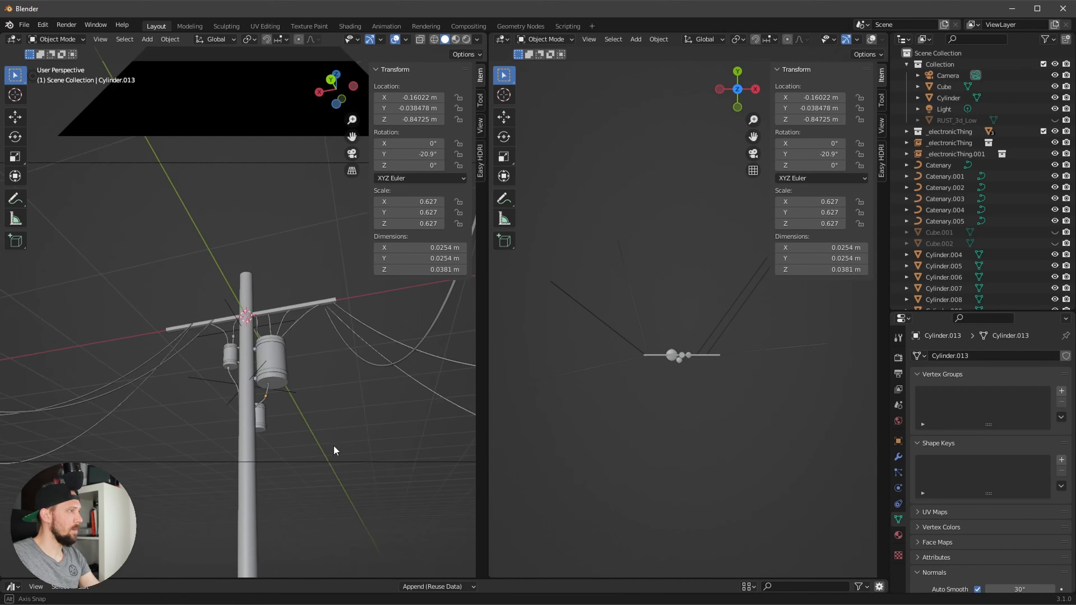
{"action": "middle_click_drag", "start_coordinate": [295, 419], "coordinate": [400, 365], "text": "ctrl"}
{"action": "left_click", "coordinate": [427, 454]}
{"action": "key", "text": "g"}
{"action": "key", "text": "z"}
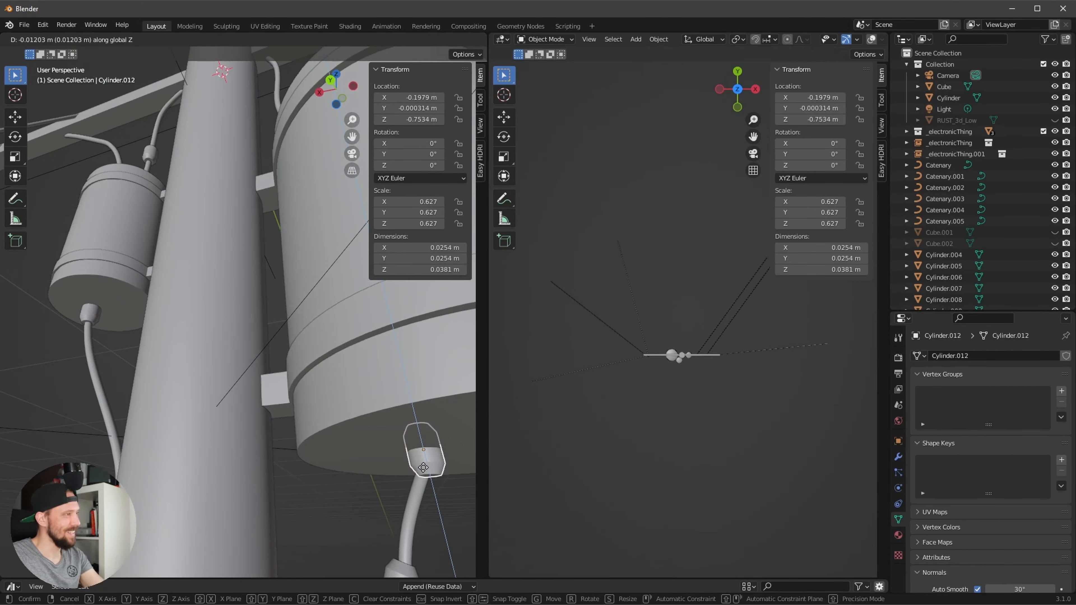
{"action": "left_click", "coordinate": [423, 470]}
{"action": "key", "text": "g"}
{"action": "key", "text": "x"}
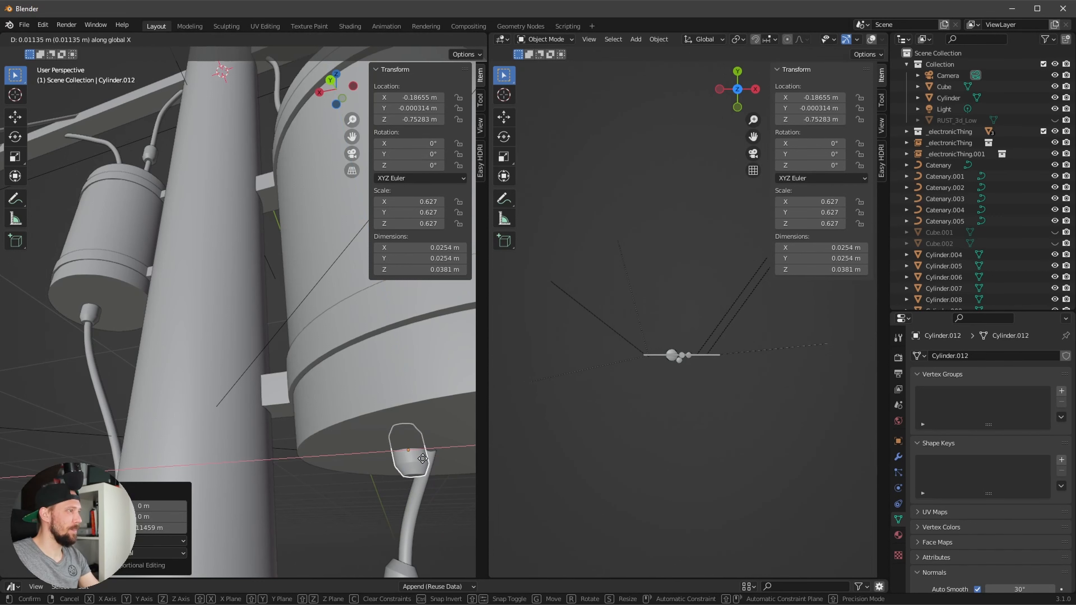
{"action": "left_click", "coordinate": [429, 455]}
Step: Tilt the fitting under the large transformer to about -24.2° around X and shift it along Y to fit the cable exit
{"action": "middle_click_drag", "start_coordinate": [429, 455], "coordinate": [216, 443]}
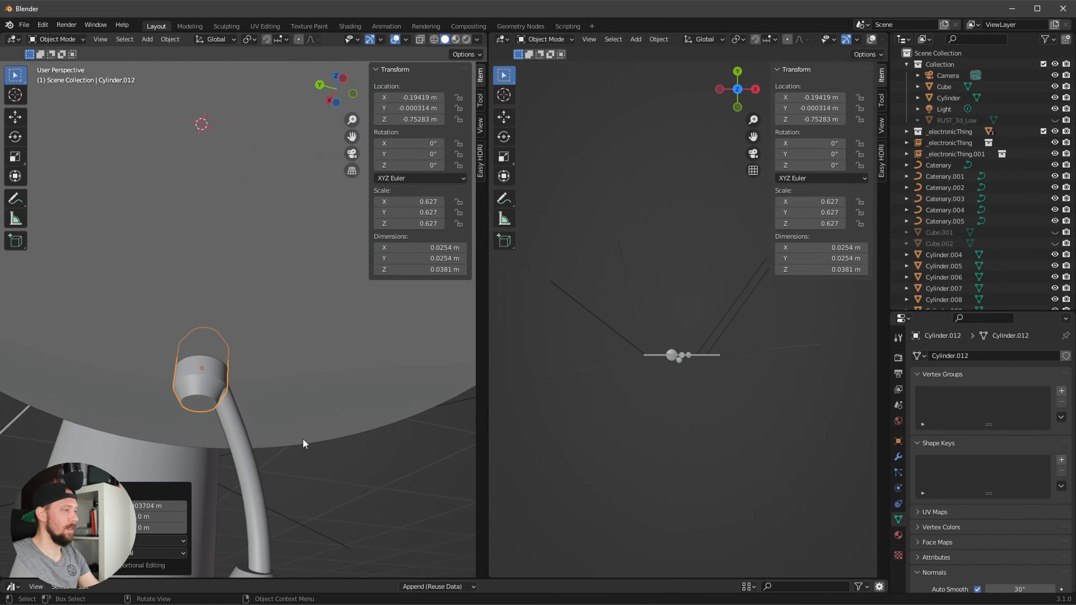
{"action": "key", "text": "g"}
{"action": "key", "text": "y"}
{"action": "left_click", "coordinate": [323, 442]}
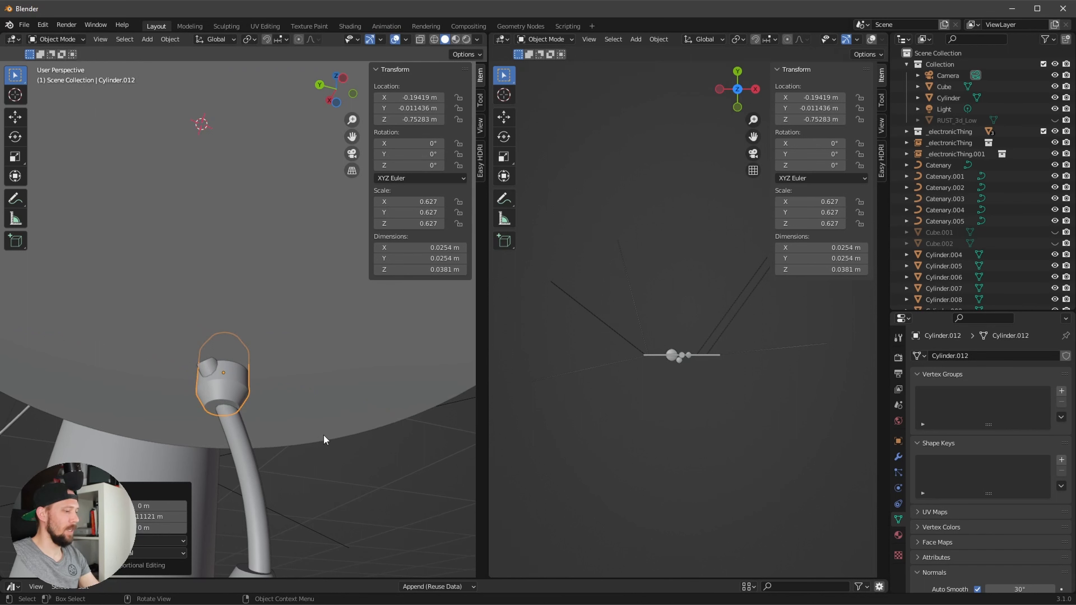
{"action": "key", "text": "r"}
{"action": "key", "text": "x"}
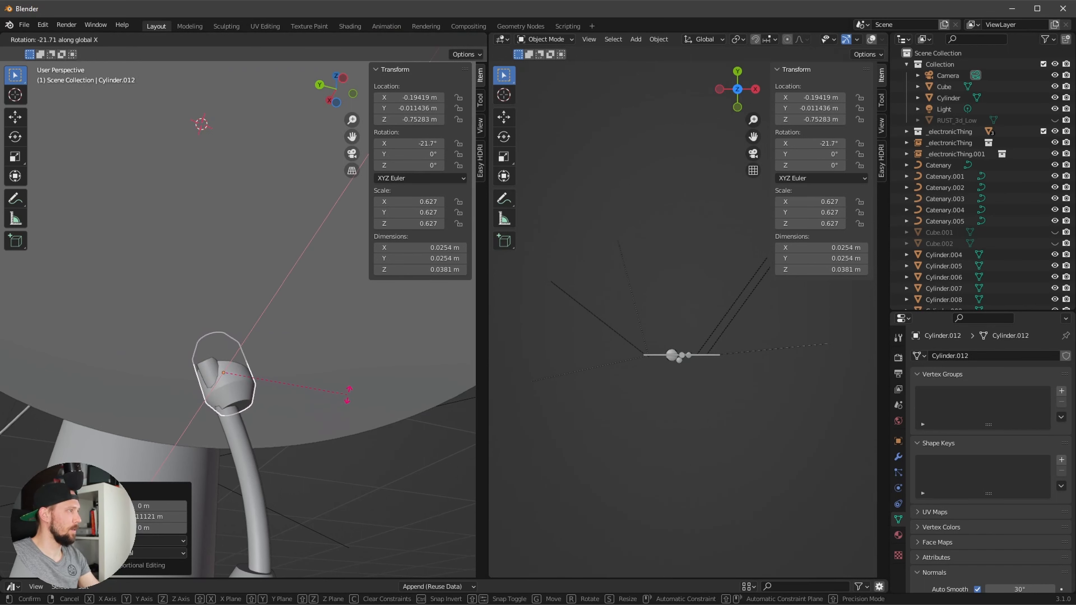
{"action": "left_click", "coordinate": [349, 389]}
{"action": "key", "text": "g"}
{"action": "key", "text": "y"}
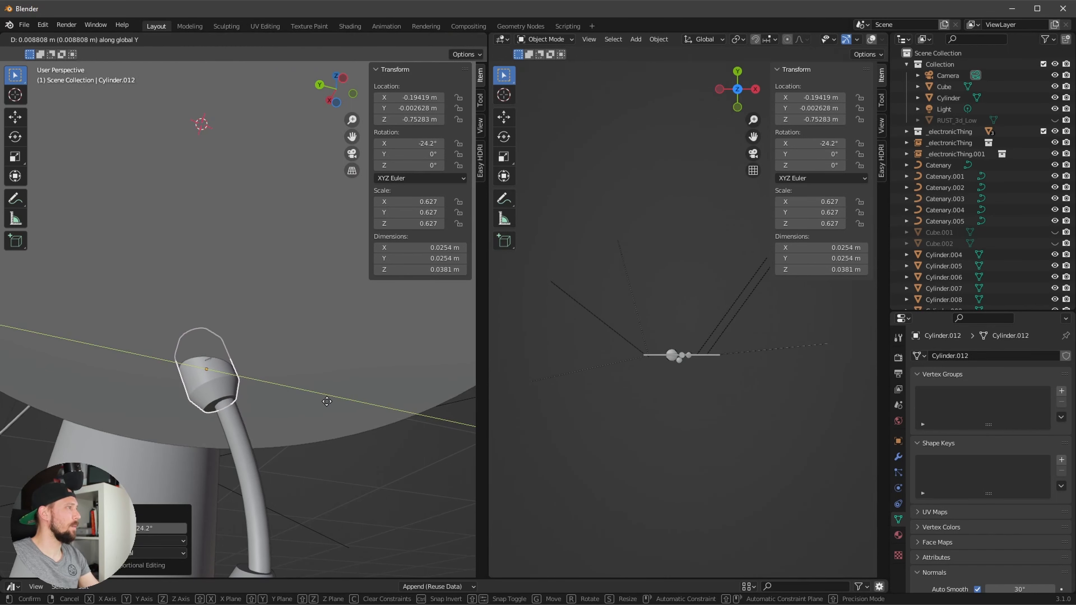
{"action": "left_click", "coordinate": [319, 410]}
Step: Return to the camera view and check how the fittings look on the whole pole
{"action": "middle_click_drag", "start_coordinate": [311, 419], "coordinate": [410, 409]}
{"action": "key", "text": "KP_0"}
{"action": "left_click", "coordinate": [293, 471]}
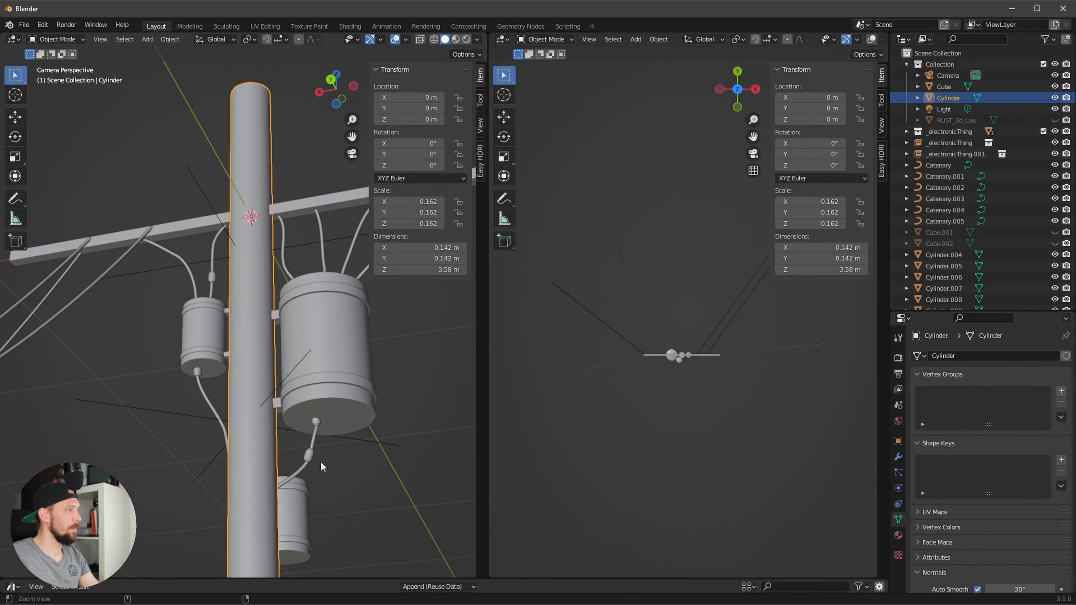
{"action": "scroll", "coordinate": [360, 436], "scroll_direction": "down", "scroll_amount": 4}
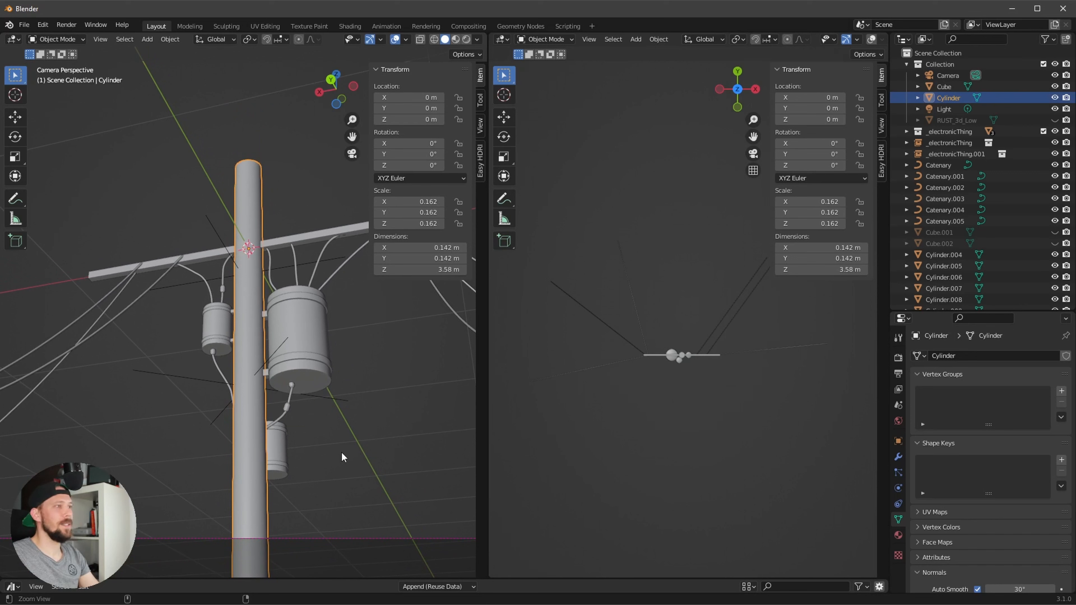
{"action": "scroll", "coordinate": [345, 456], "scroll_direction": "down", "scroll_amount": 2}
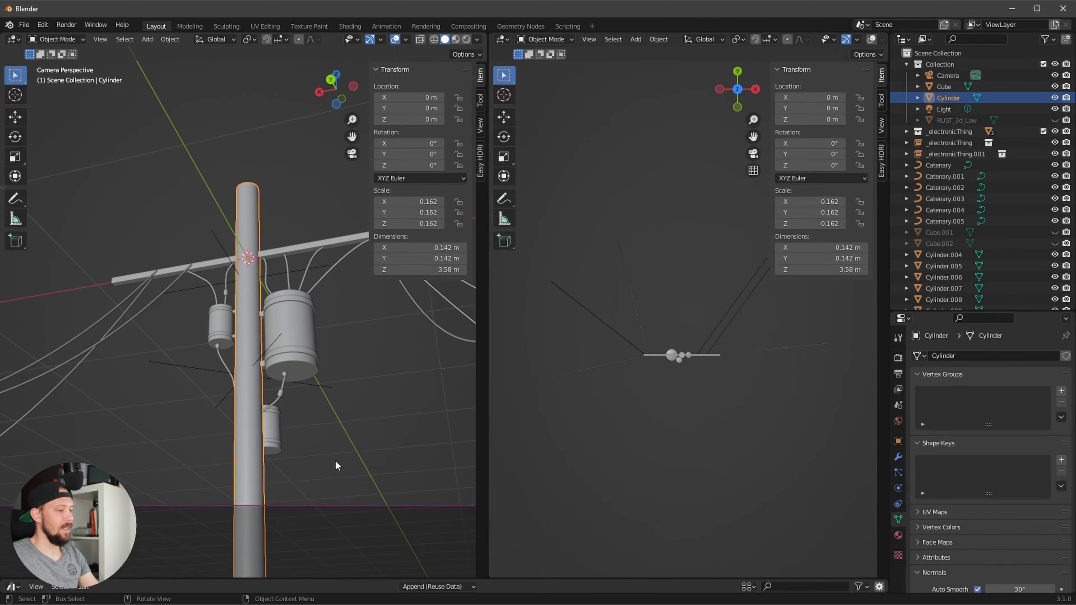
Step: Start saving the file and create a new folder named BLND inside the 17_LR_moon project folder
{"action": "key", "text": "ctrl+s"}
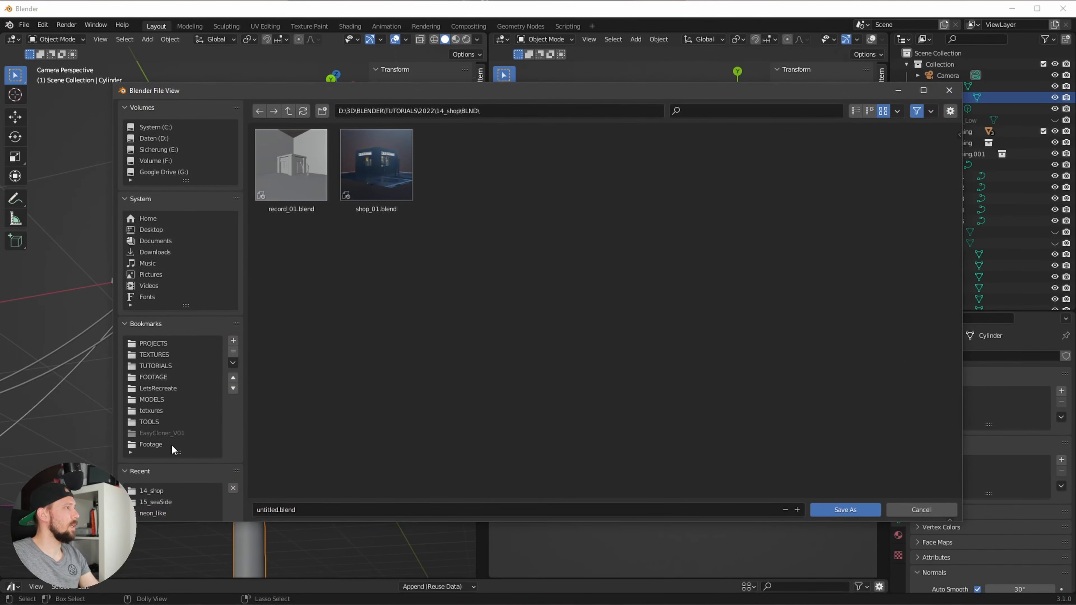
{"action": "left_click", "coordinate": [151, 445]}
{"action": "left_click", "coordinate": [289, 112]}
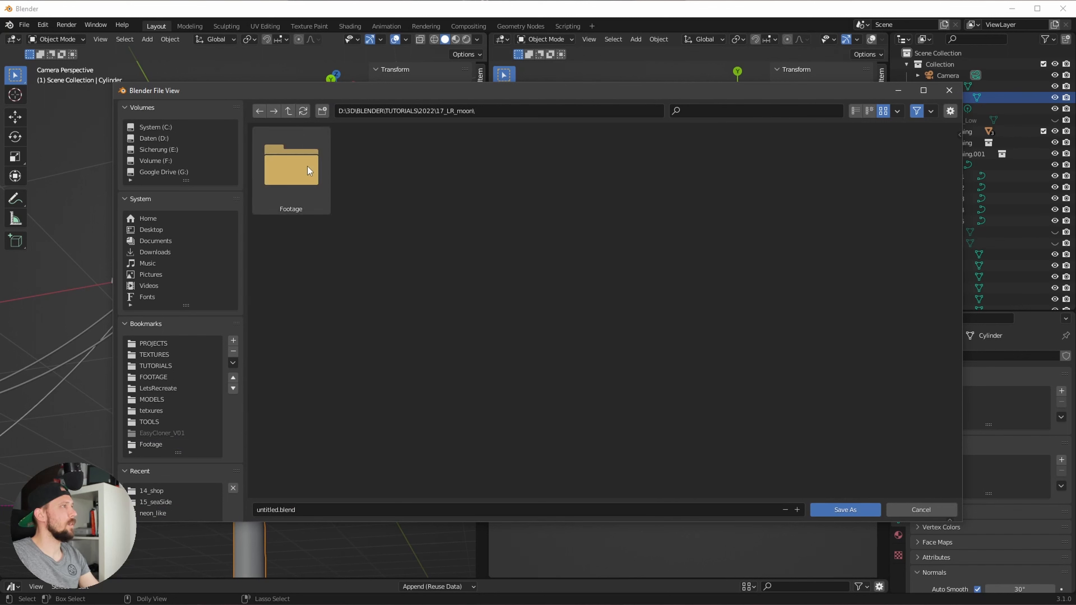
{"action": "left_click", "coordinate": [322, 112]}
{"action": "type", "text": "BLND"}
{"action": "key", "text": "Return"}
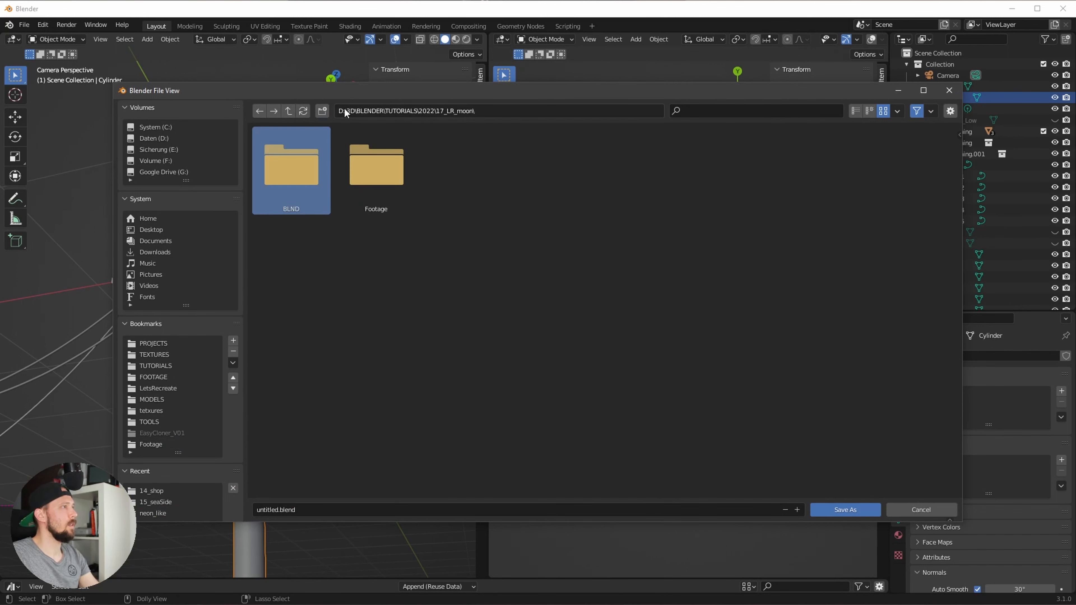
Step: Save the scene as moon_01.blend in the new BLND folder
{"action": "double_click", "coordinate": [305, 167]}
{"action": "left_click", "coordinate": [266, 511]}
{"action": "left_click", "coordinate": [266, 510]}
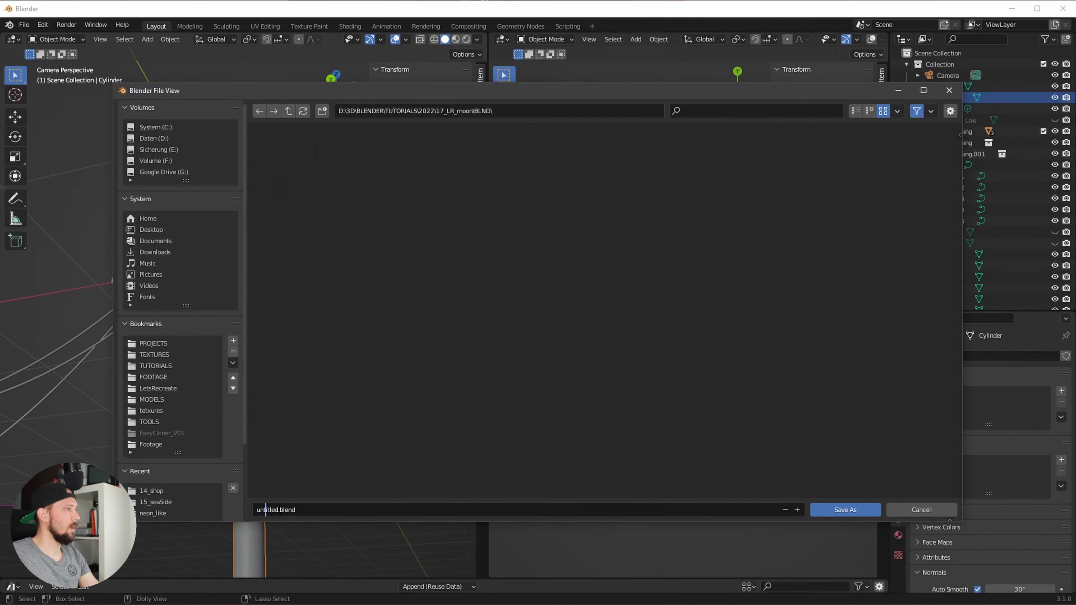
{"action": "type", "text": "moon_01"}
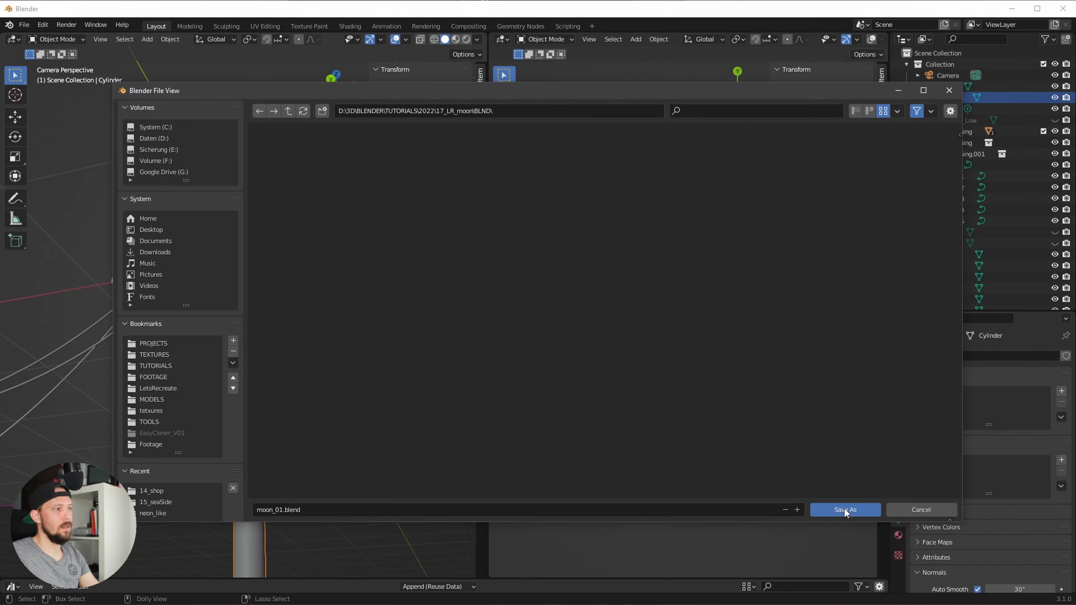
{"action": "left_click", "coordinate": [844, 509]}
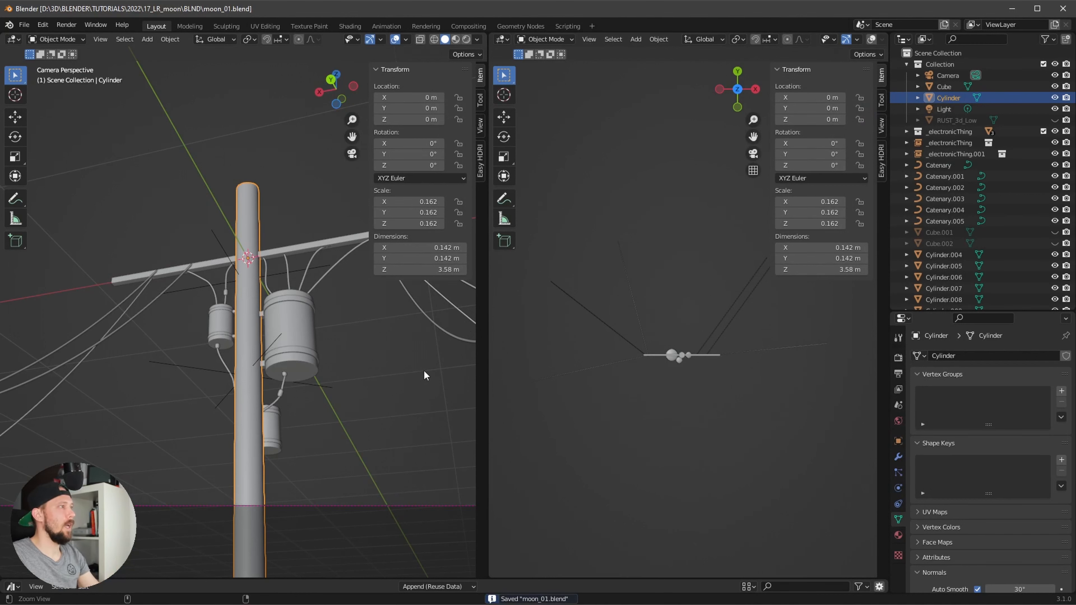
Step: Deselect the pole, check the moon reference image, and switch to the browser window with Mixamo's crouch animations
{"action": "scroll", "coordinate": [383, 390], "scroll_direction": "down", "scroll_amount": 3}
{"action": "left_click", "coordinate": [375, 396]}
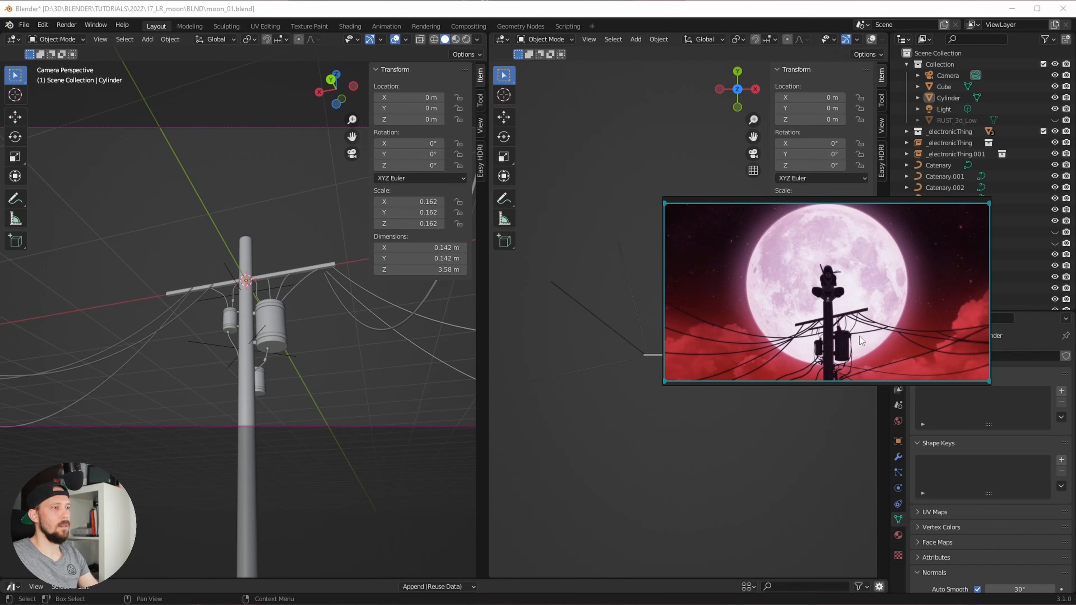
{"action": "right_click_drag", "start_coordinate": [756, 290], "coordinate": [1075, 250]}
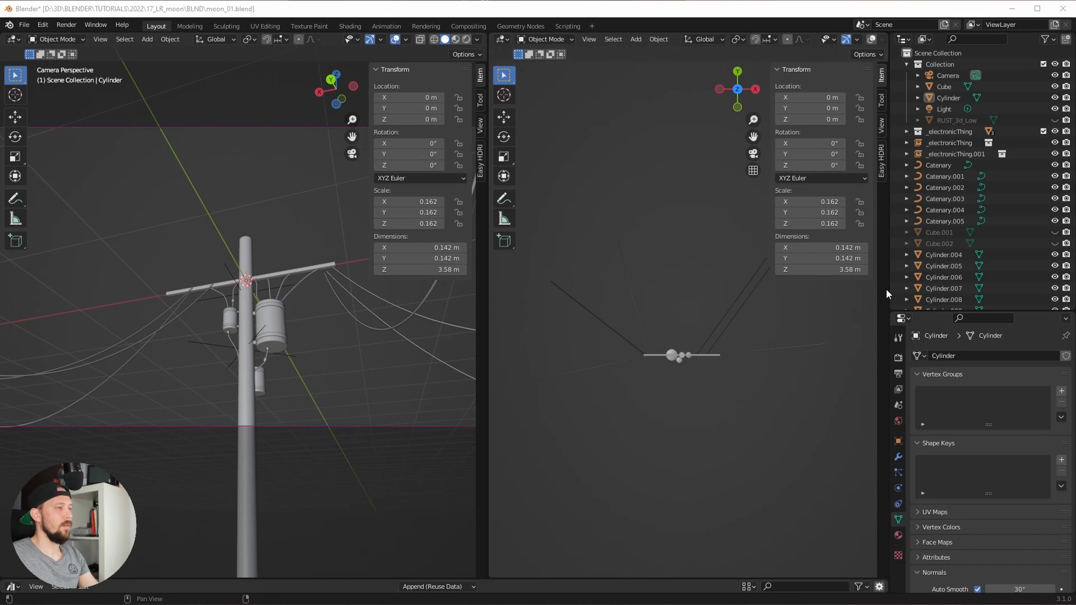
{"action": "key", "text": "alt+Tab"}
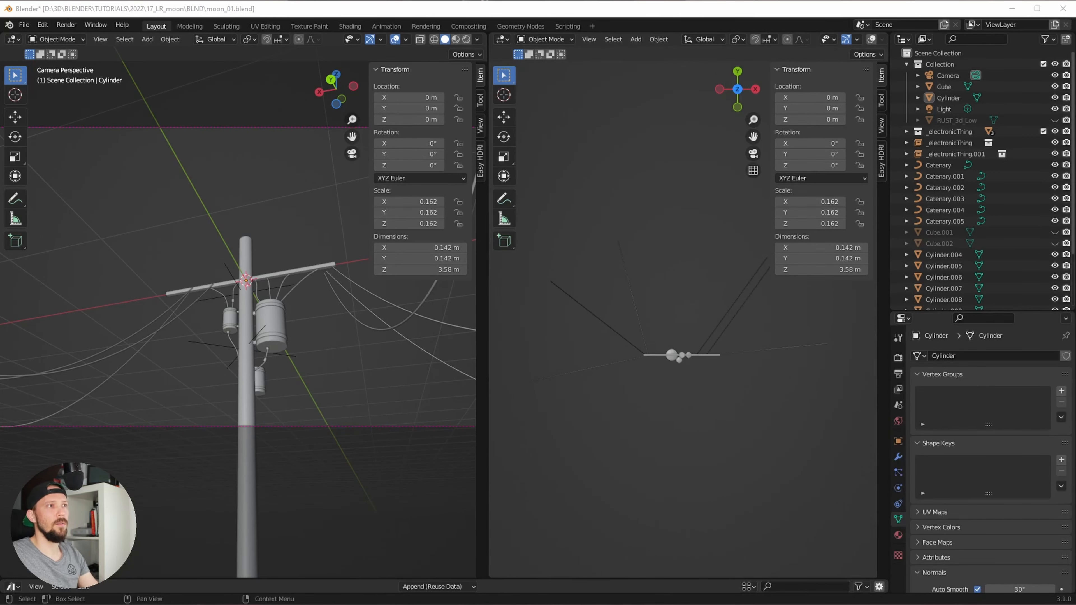
{"action": "left_click_drag", "start_coordinate": [1075, 123], "coordinate": [448, 52]}
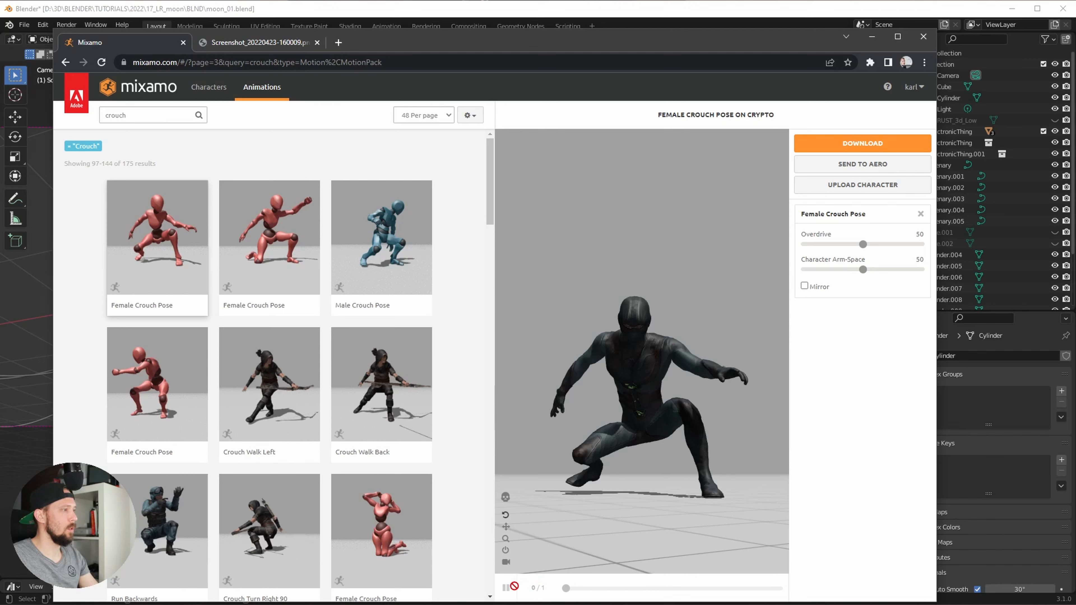
Step: Apply the first Female Crouch Pose in Mixamo's crouch results to the black-suited character
{"action": "left_click", "coordinate": [107, 62]}
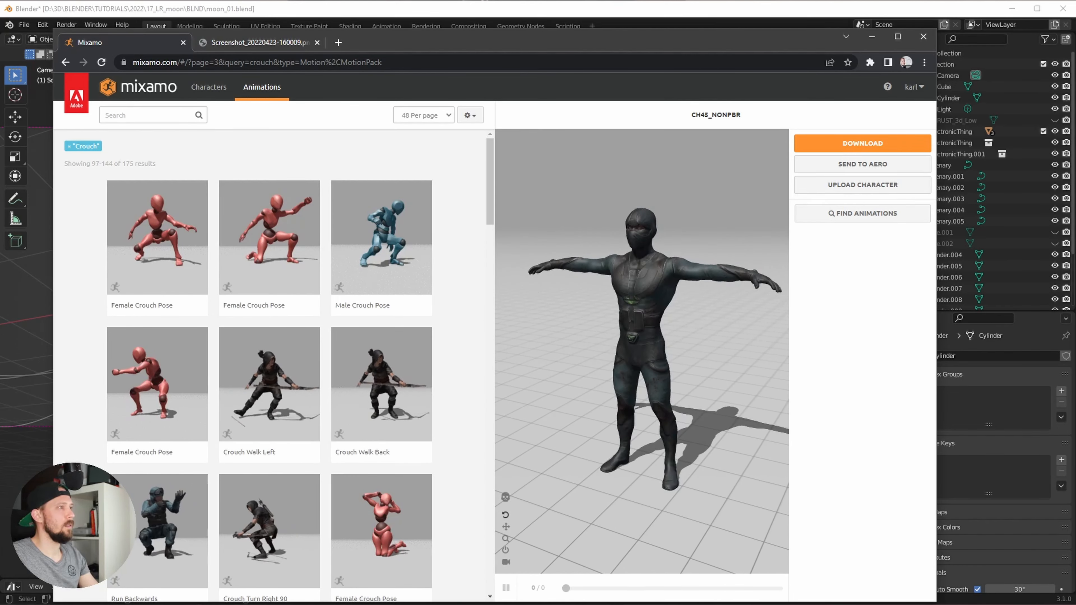
{"action": "mouse_move", "coordinate": [659, 292]}
{"action": "left_mouse_down"}
{"action": "mouse_move", "coordinate": [674, 308]}
{"action": "mouse_move", "coordinate": [666, 297]}
{"action": "left_mouse_up"}
{"action": "left_click", "coordinate": [178, 267]}
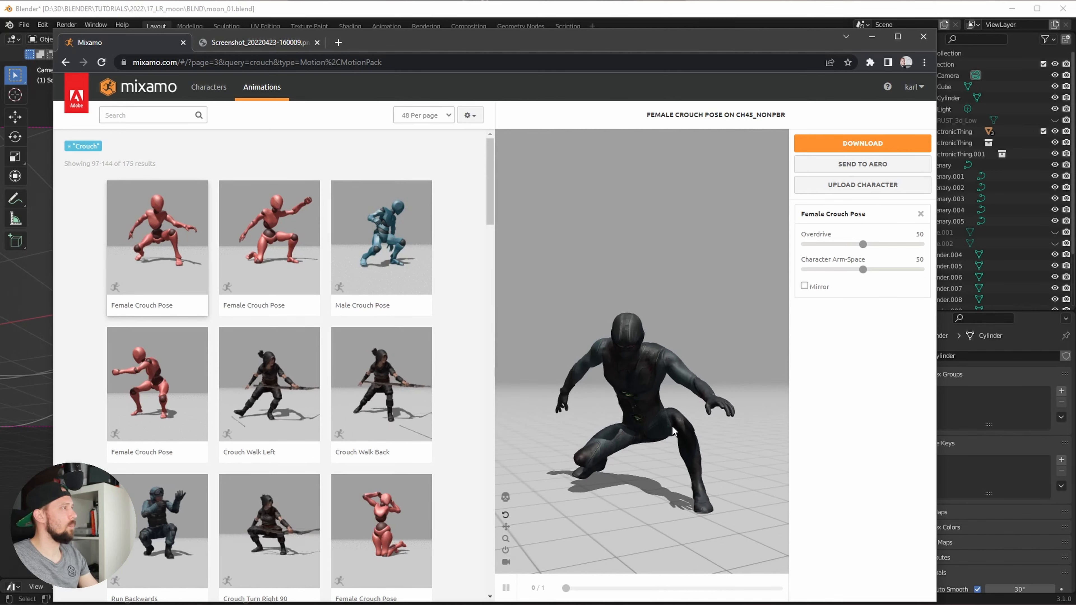
Step: Download the Female Crouch Pose character as FBX Binary with skin, at 30 frames per second and no keyframe reduction
{"action": "left_click_drag", "start_coordinate": [685, 419], "coordinate": [716, 450]}
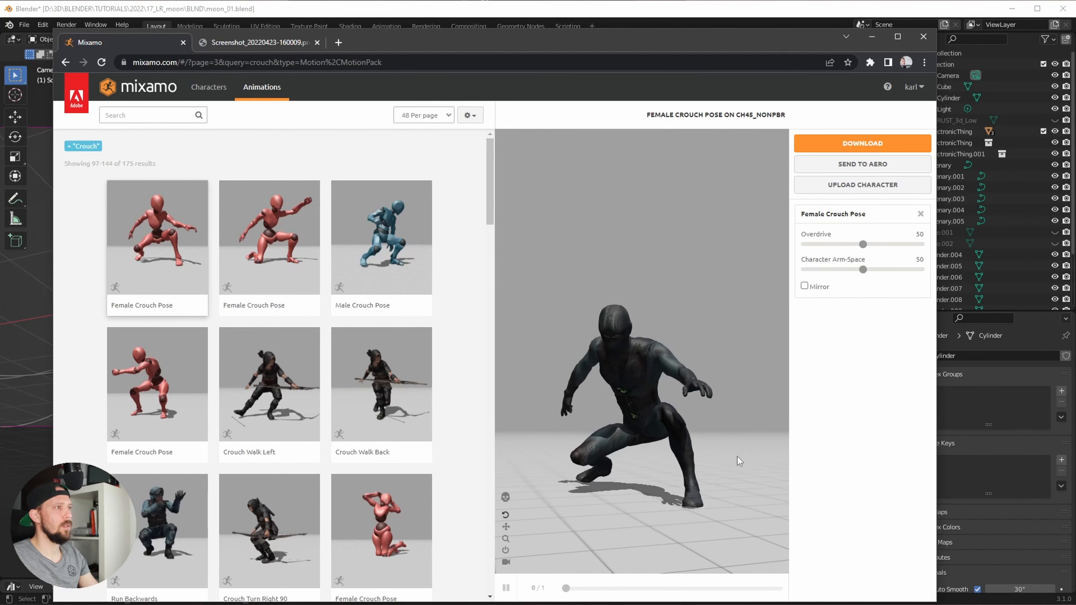
{"action": "left_click", "coordinate": [887, 144]}
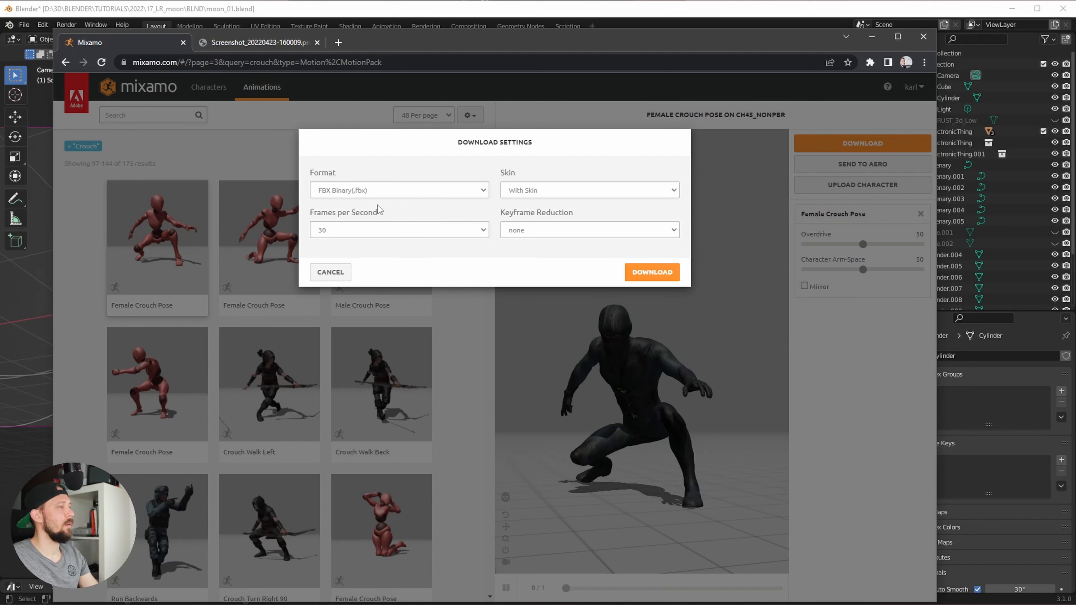
{"action": "left_click", "coordinate": [443, 232]}
{"action": "left_click", "coordinate": [445, 215]}
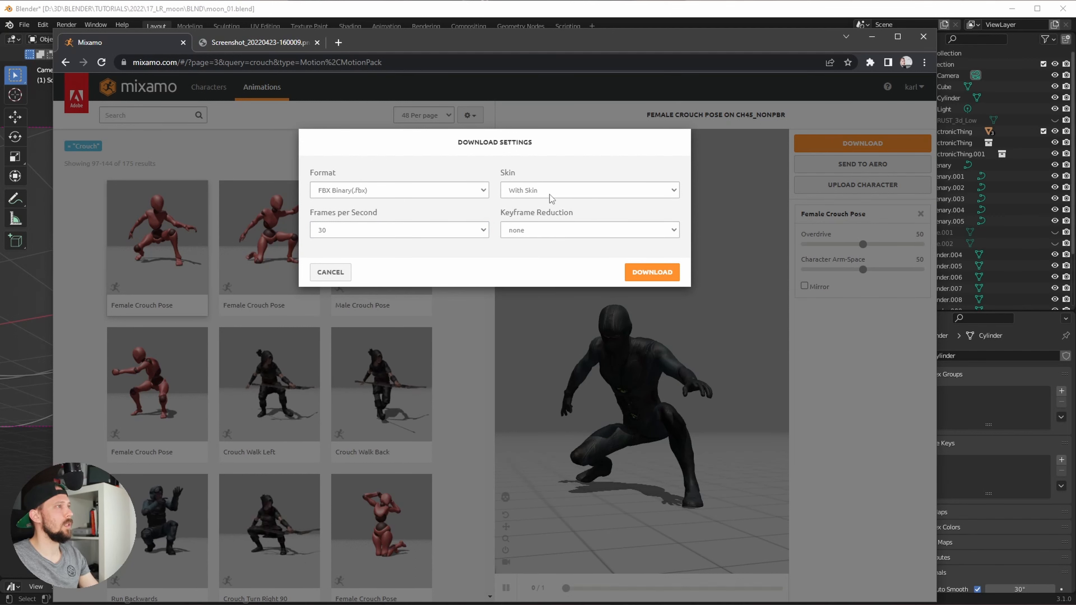
{"action": "left_click", "coordinate": [652, 271]}
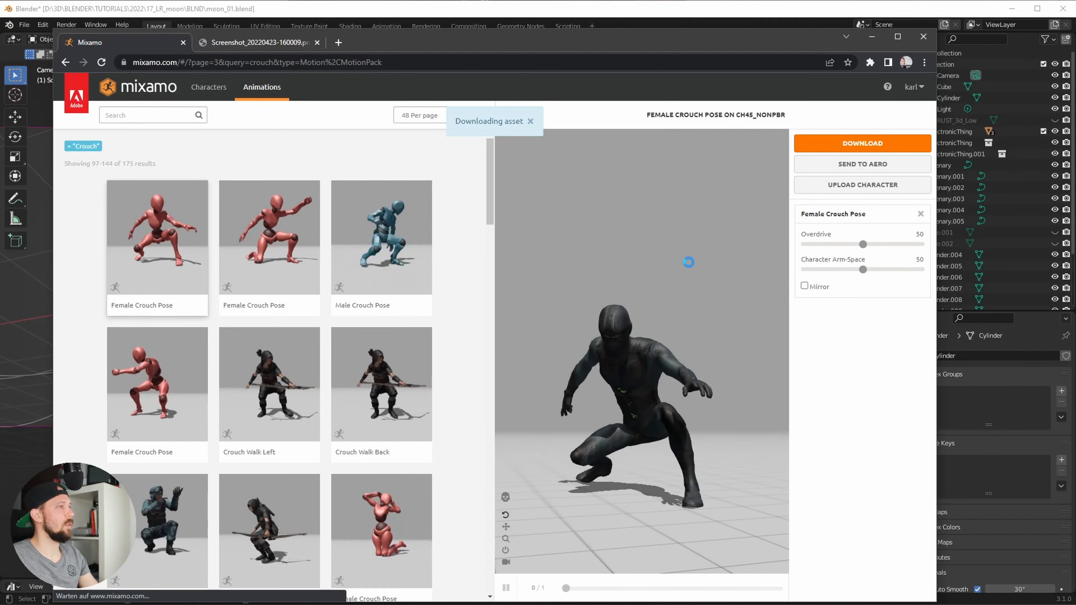
Step: Save the Female Crouch Pose FBX file in the Footage folder of TUTORIALS\2022\17_LR_moon
{"action": "scroll", "coordinate": [193, 323], "scroll_direction": "up", "scroll_amount": 3}
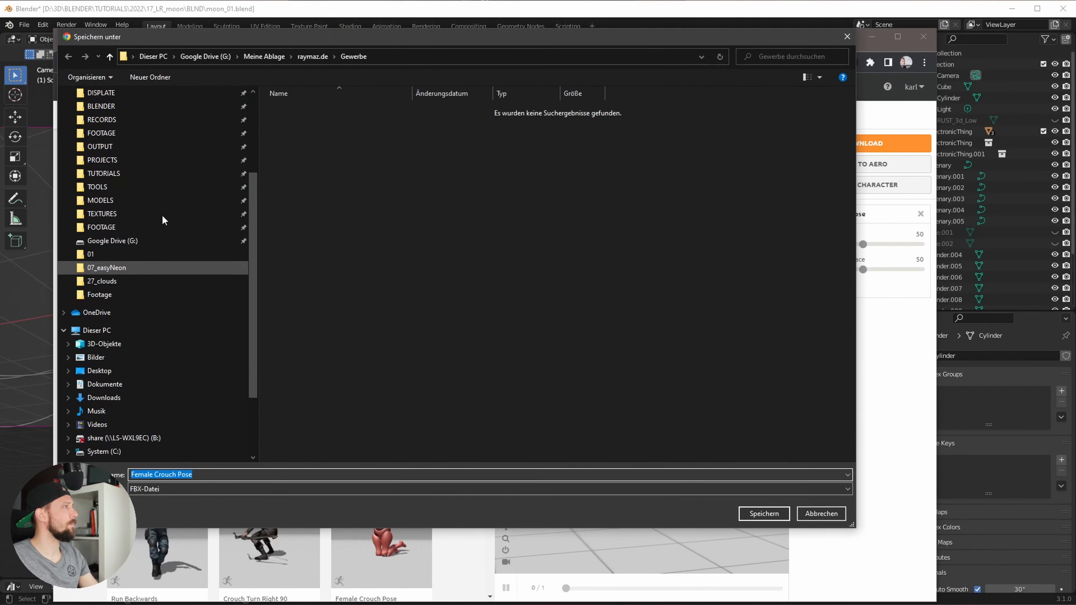
{"action": "left_click", "coordinate": [128, 192]}
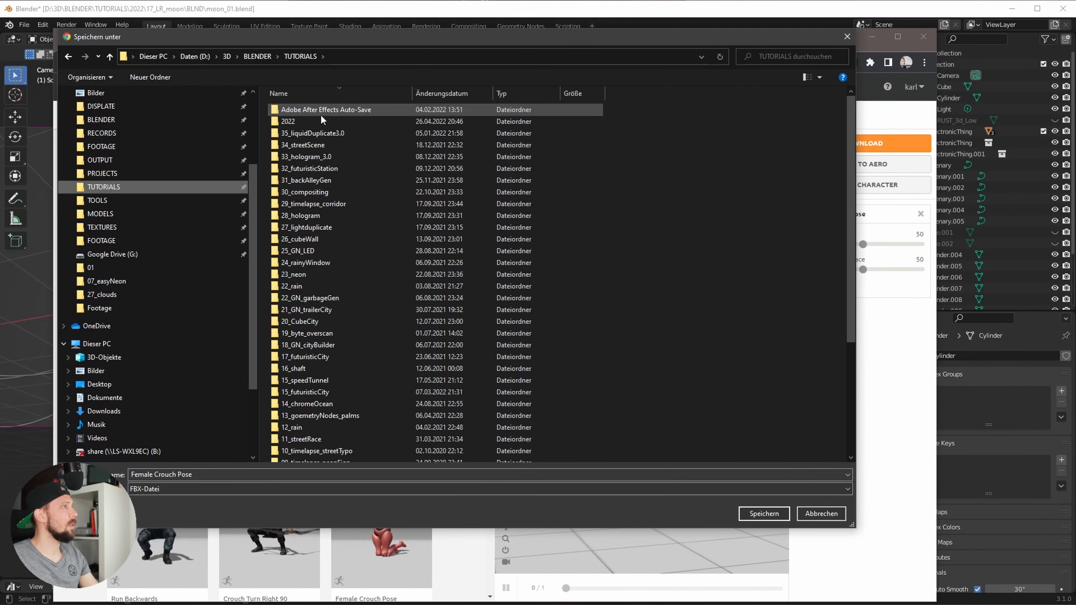
{"action": "double_click", "coordinate": [311, 113]}
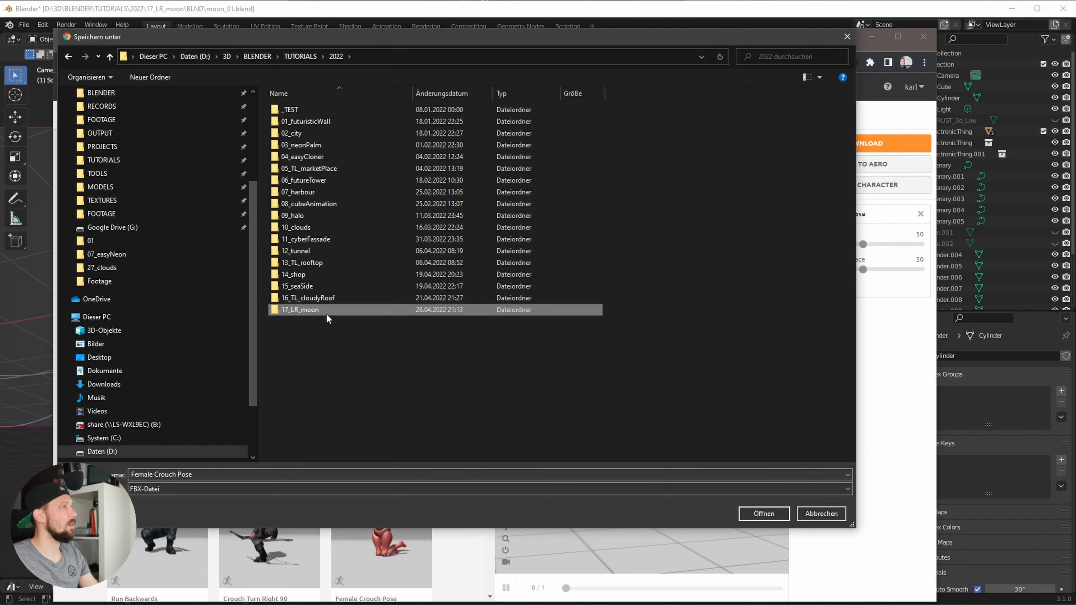
{"action": "double_click", "coordinate": [324, 310]}
{"action": "double_click", "coordinate": [293, 121]}
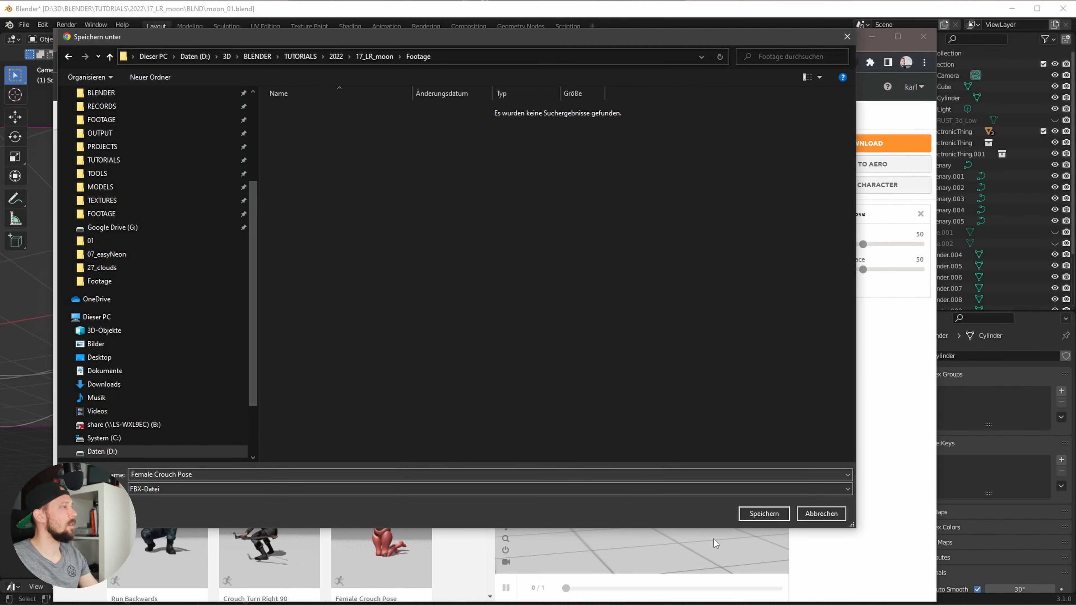
{"action": "left_click", "coordinate": [764, 513]}
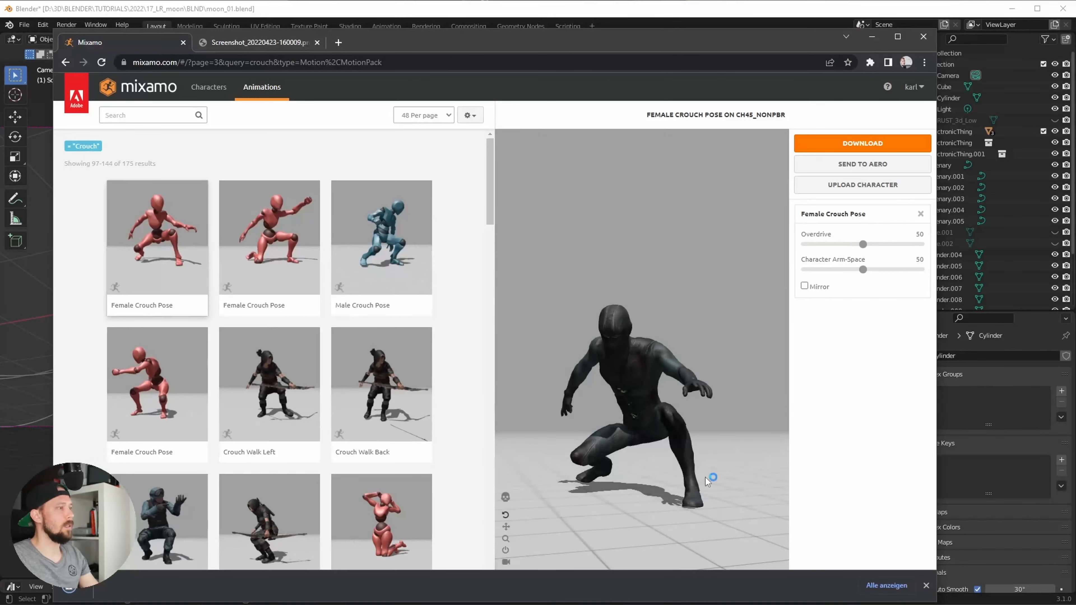
Step: Switch to Blender and import the Female Crouch Pose FBX from the Footage folder
{"action": "left_click", "coordinate": [645, 17]}
{"action": "left_click", "coordinate": [24, 25]}
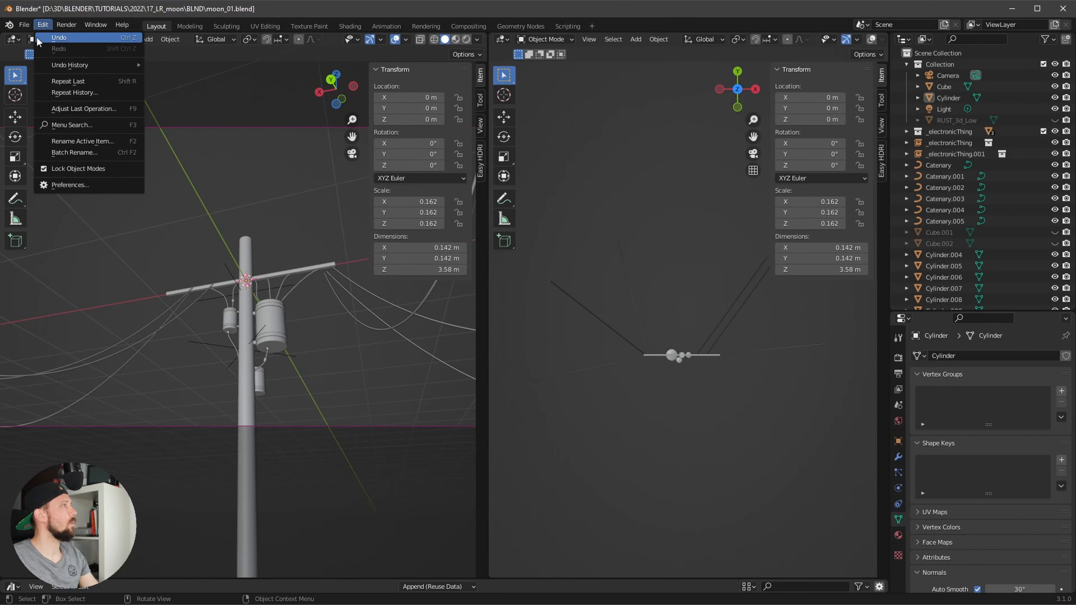
{"action": "mouse_move", "coordinate": [75, 182]}
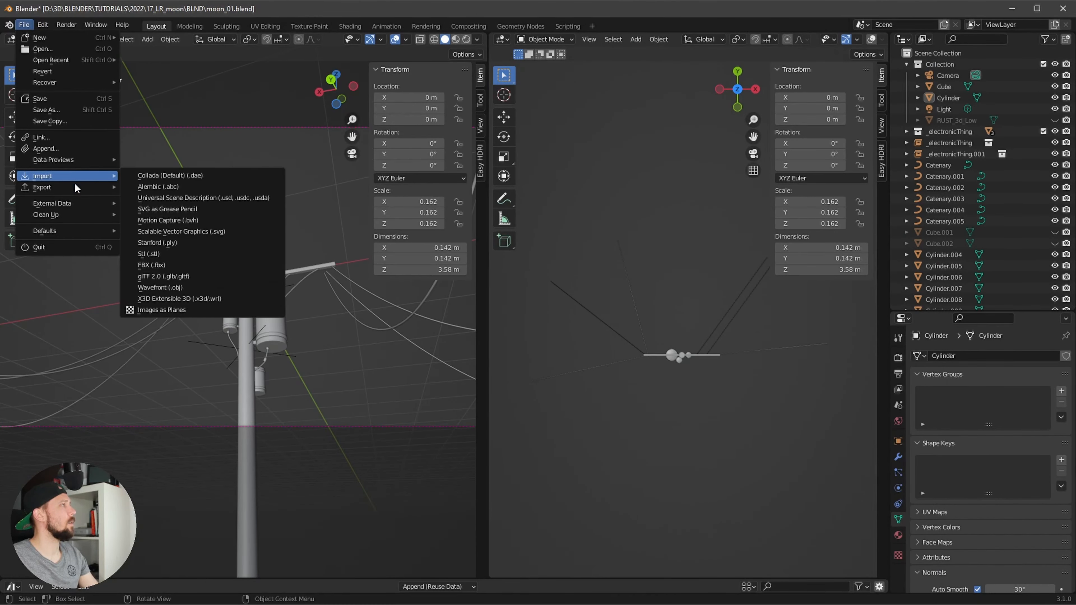
{"action": "left_click", "coordinate": [202, 267]}
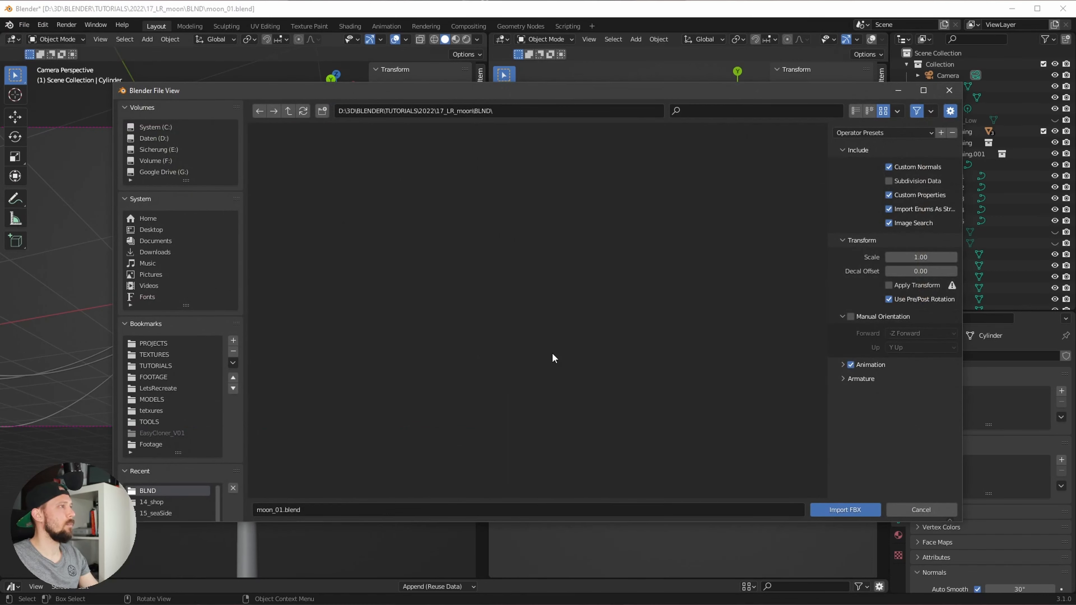
{"action": "left_click", "coordinate": [150, 444]}
{"action": "double_click", "coordinate": [302, 184]}
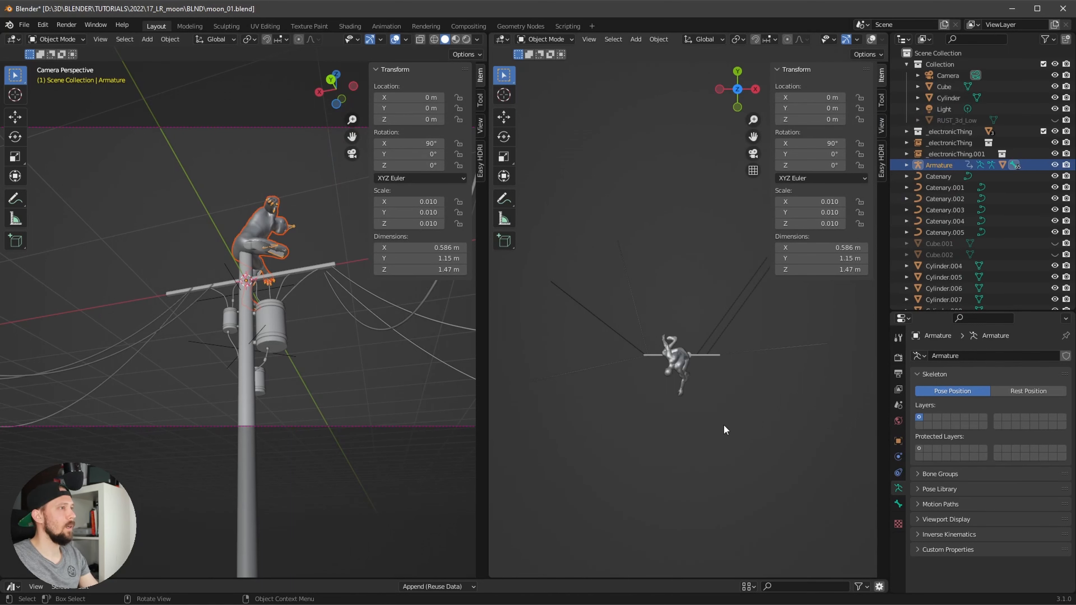
Step: Turn the imported armature to -134° about Z with its X rotation at 90°, checking it through the camera
{"action": "key", "text": "KP_0"}
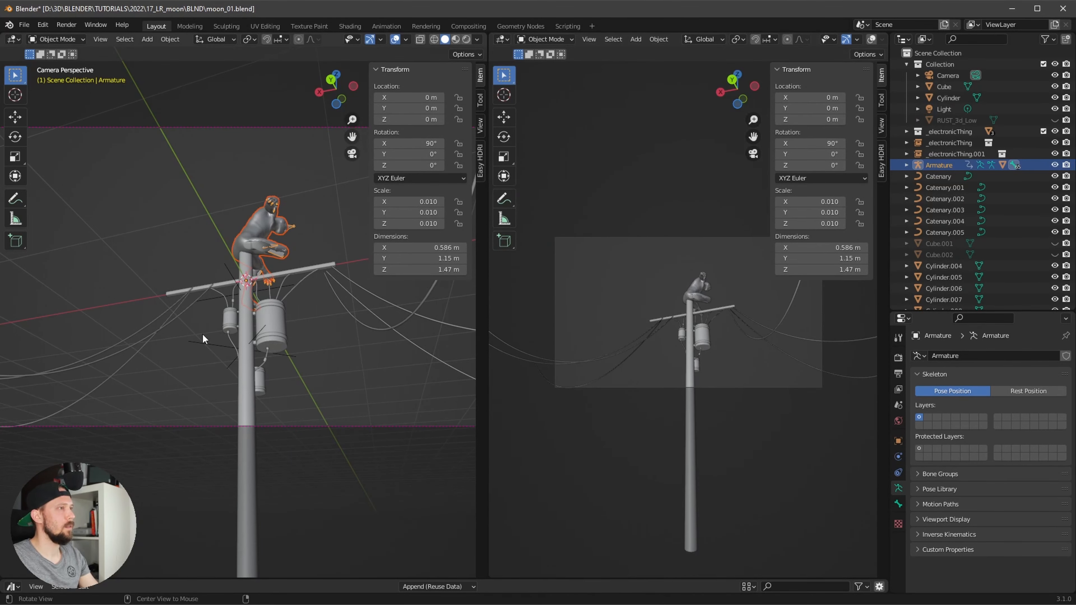
{"action": "left_click_drag", "start_coordinate": [217, 329], "coordinate": [440, 309], "text": "alt"}
{"action": "scroll", "coordinate": [271, 315], "scroll_direction": "up", "scroll_amount": 2}
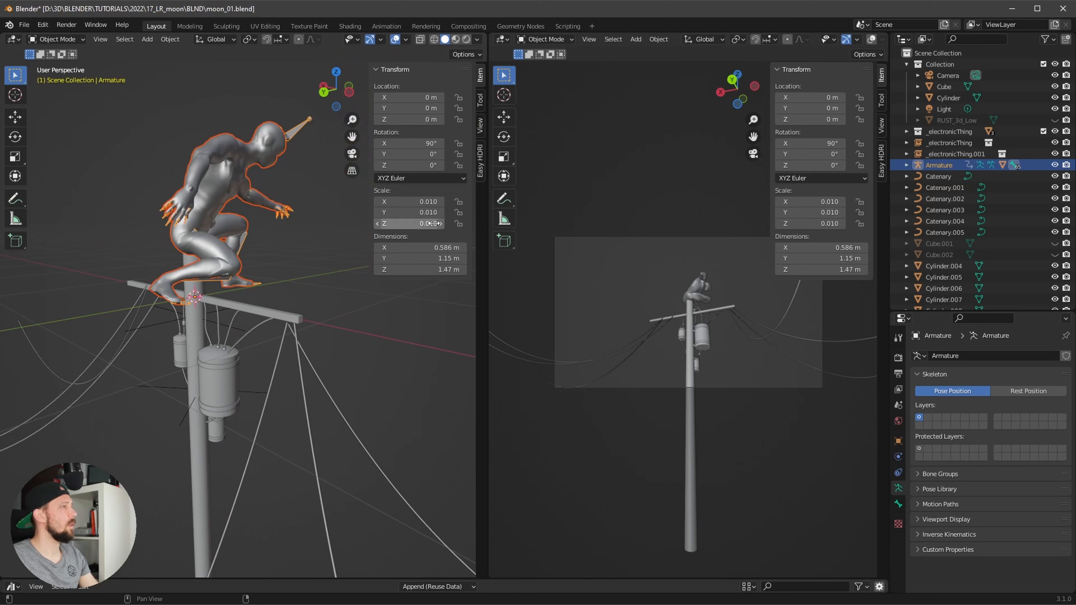
{"action": "left_click_drag", "start_coordinate": [417, 143], "coordinate": [425, 143]}
{"action": "type", "text": "90"}
{"action": "key", "text": "Return"}
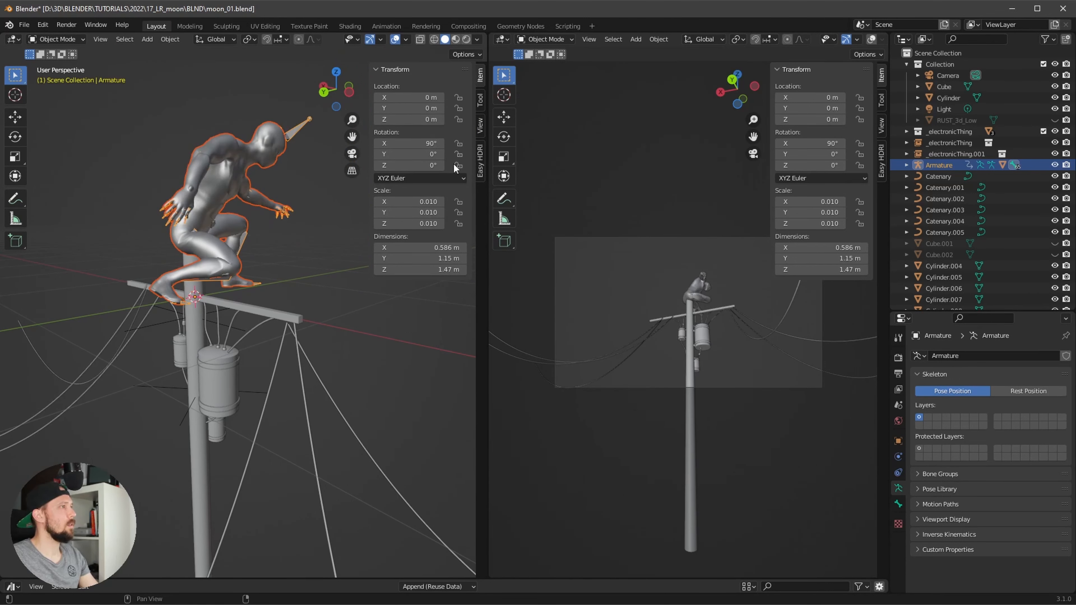
{"action": "left_click_drag", "start_coordinate": [416, 165], "coordinate": [383, 165]}
{"action": "middle_click_drag", "start_coordinate": [442, 278], "coordinate": [365, 256]}
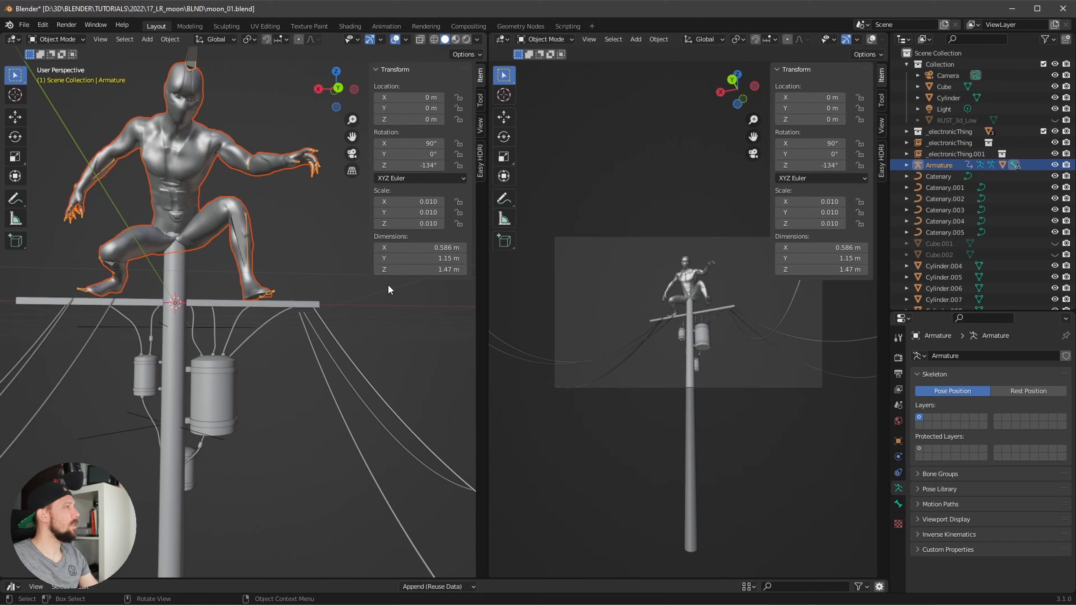
Step: Move the armature along the Y axis to about -0.32 m, off the centre of the pole
{"action": "middle_click_drag", "start_coordinate": [228, 302], "coordinate": [415, 323]}
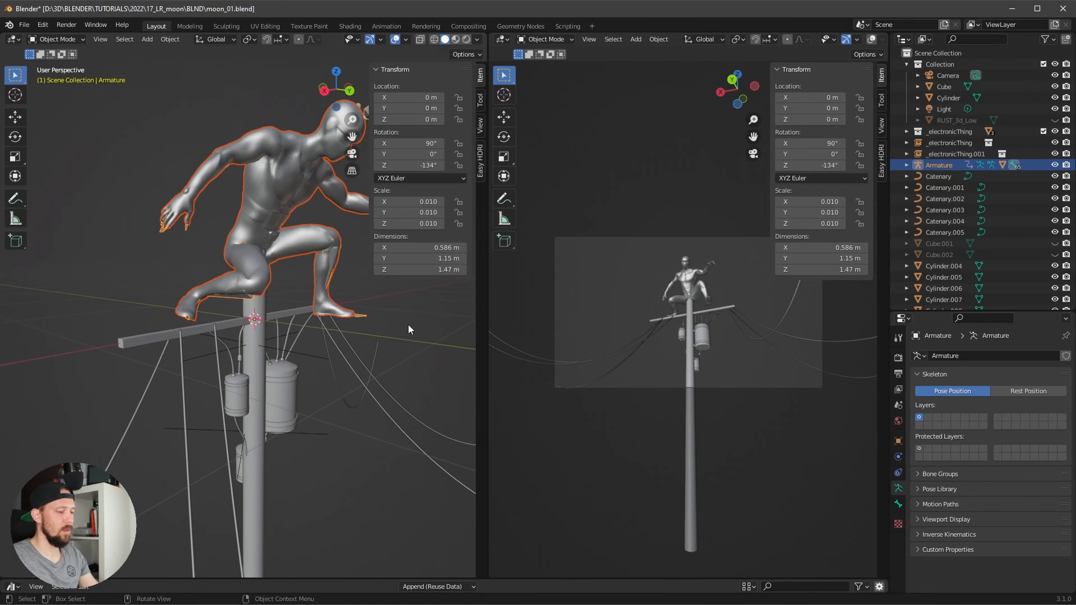
{"action": "key", "text": "g"}
{"action": "key", "text": "y"}
{"action": "left_click", "coordinate": [372, 319]}
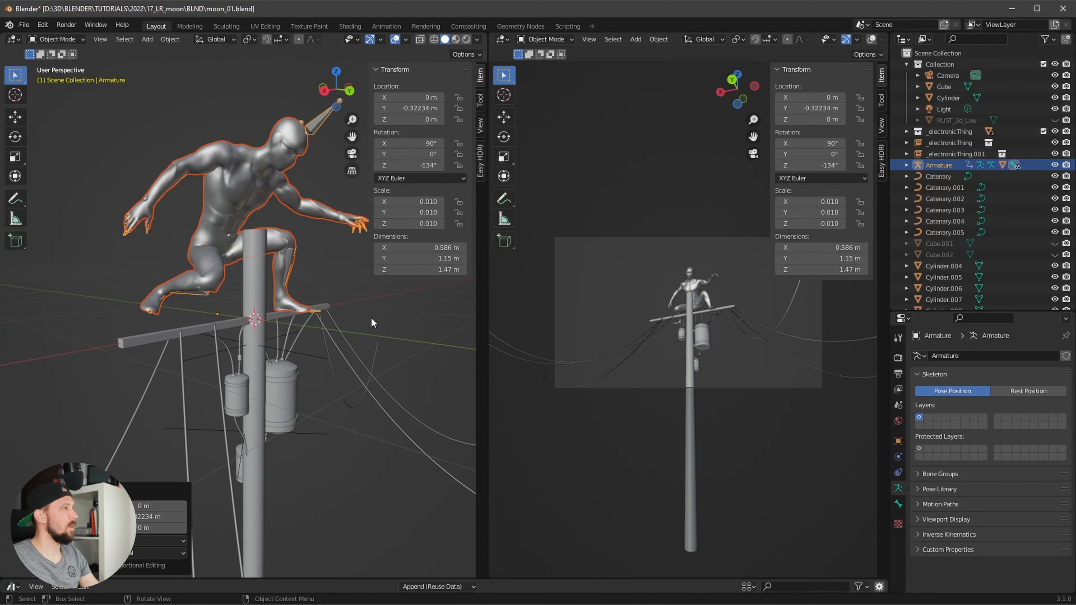
{"action": "middle_click_drag", "start_coordinate": [428, 341], "coordinate": [316, 329]}
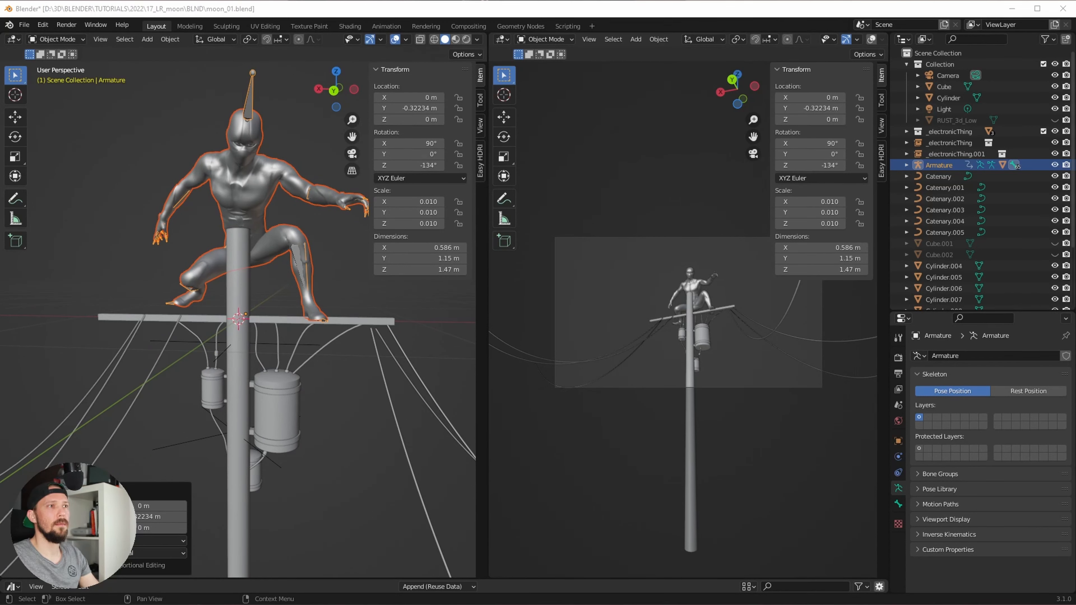
Step: Bring up the moon reference image and lower the pole cylinder along Z by about 0.46 m to just above the crossbar
{"action": "right_click_drag", "start_coordinate": [1075, 225], "coordinate": [828, 232]}
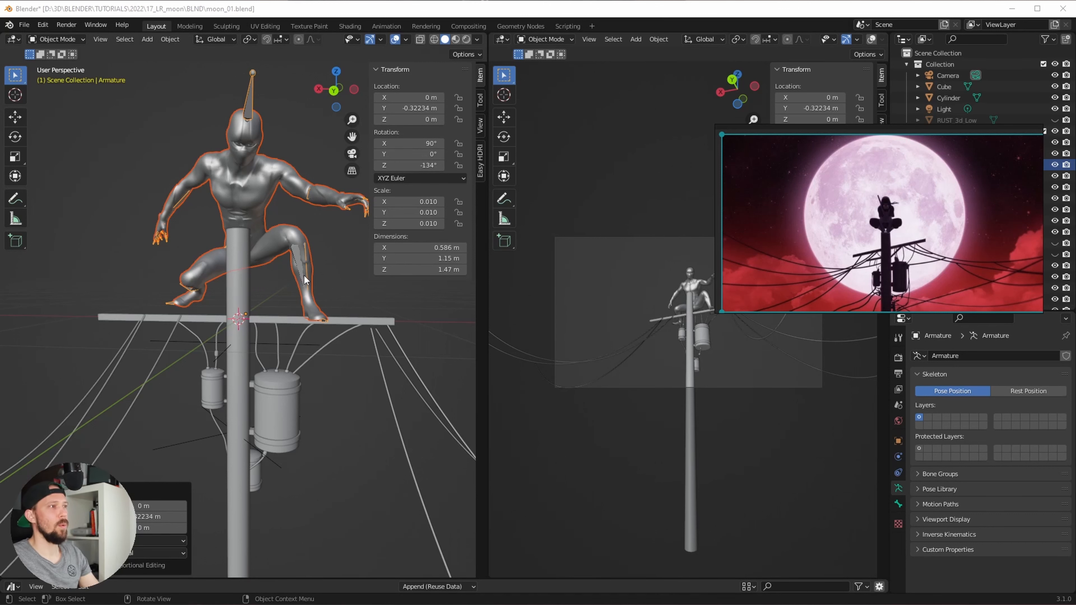
{"action": "left_click", "coordinate": [238, 274]}
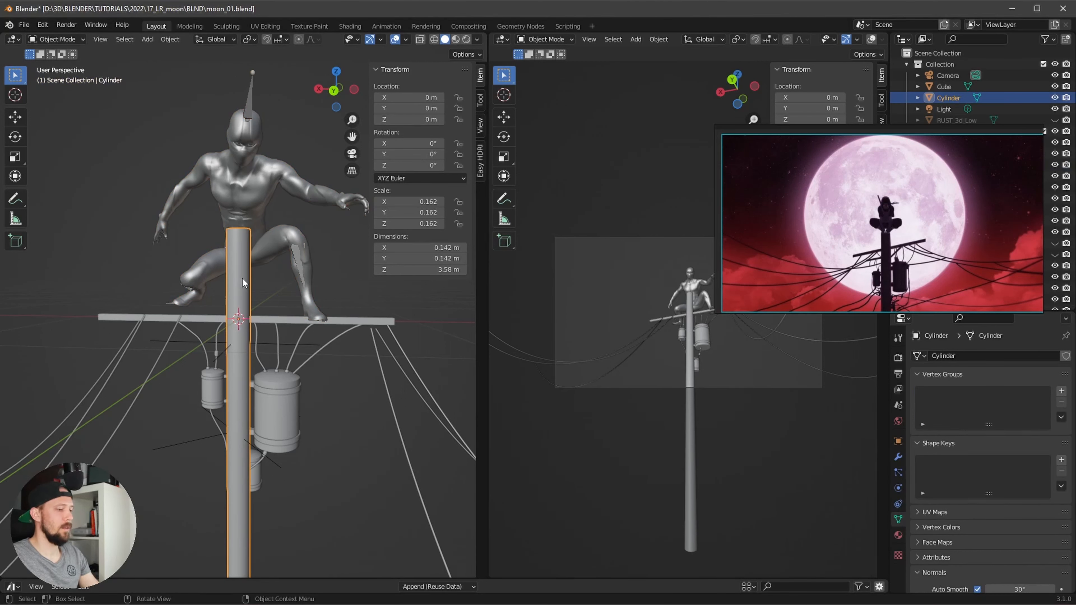
{"action": "key", "text": "g"}
{"action": "key", "text": "z"}
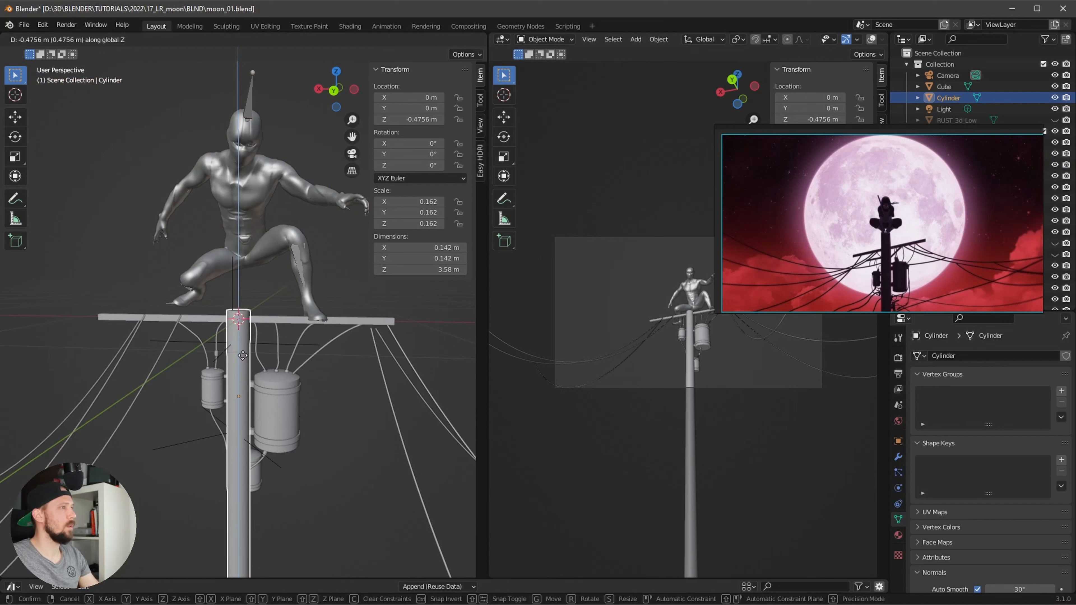
{"action": "left_click", "coordinate": [258, 339]}
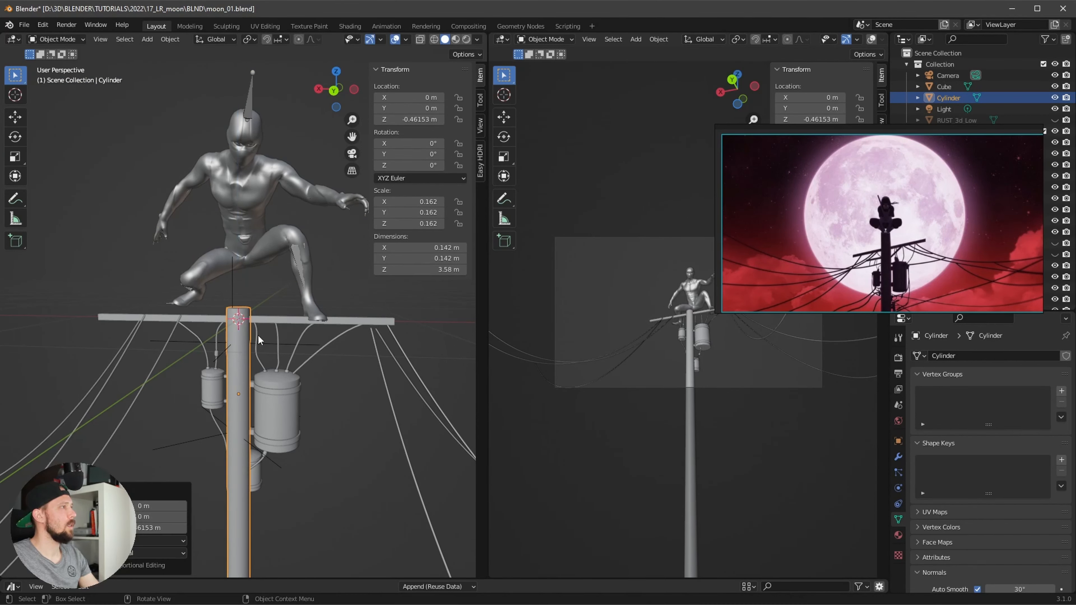
{"action": "left_click", "coordinate": [259, 262]}
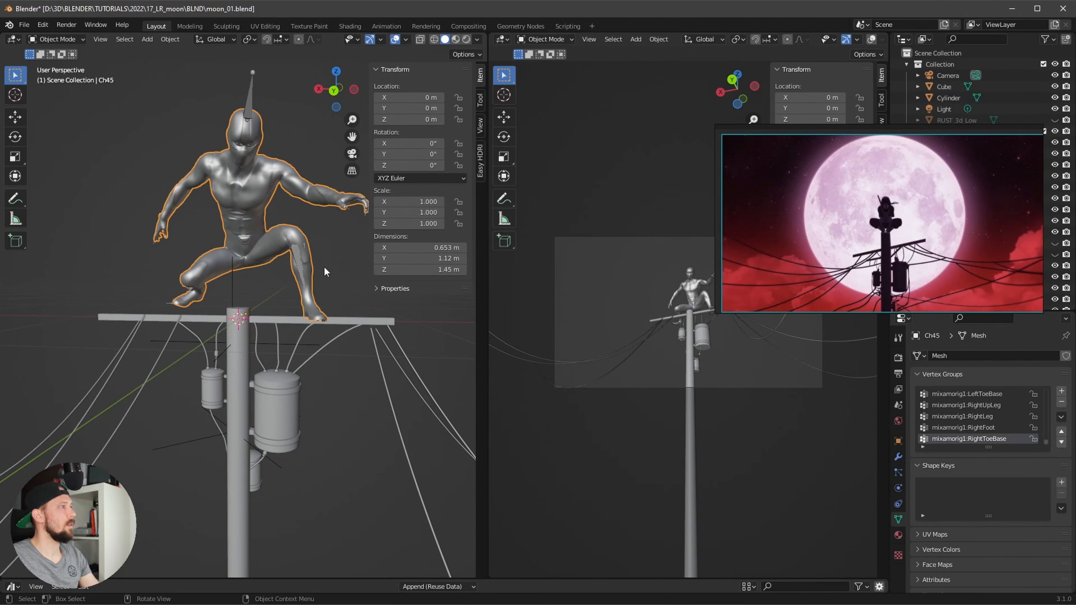
{"action": "middle_click_drag", "start_coordinate": [317, 182], "coordinate": [248, 206]}
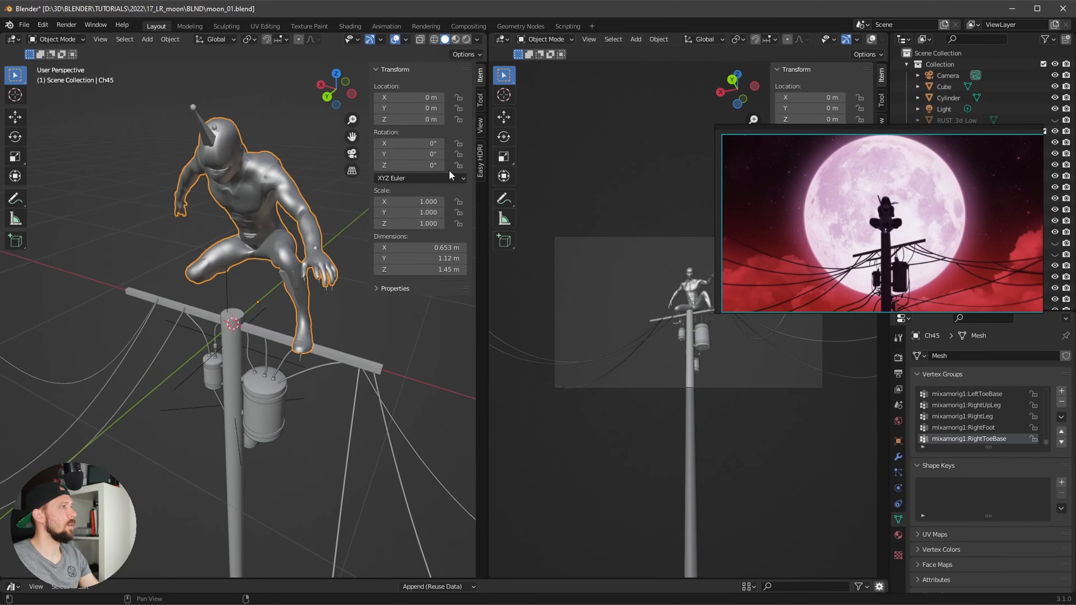
{"action": "left_click_drag", "start_coordinate": [424, 165], "coordinate": [419, 166]}
{"action": "key", "text": "ctrl+z"}
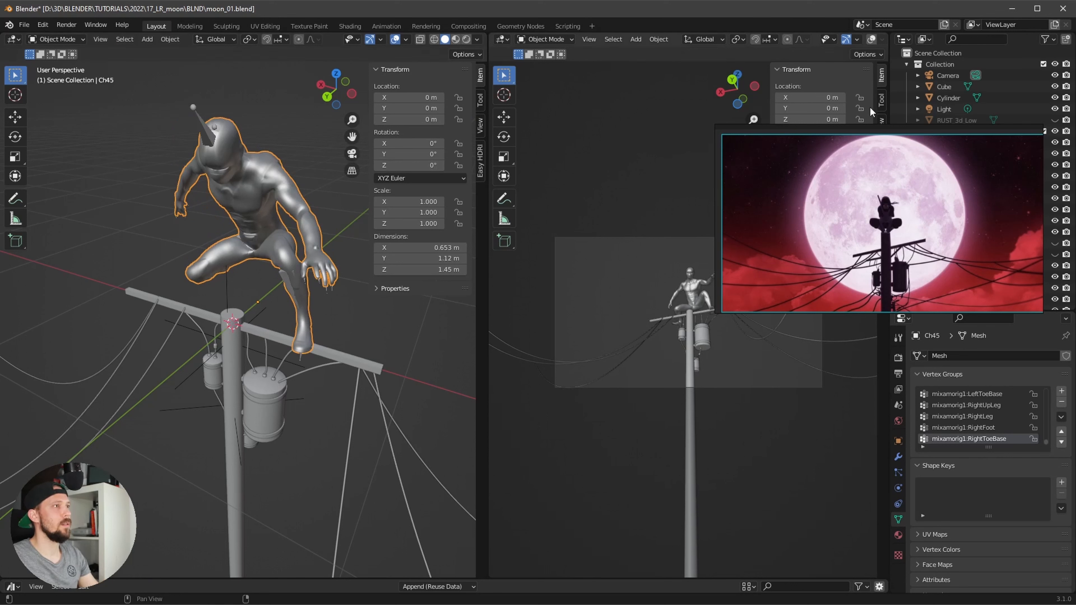
Step: Put the reference image away, rotate the armature to -110° about Z, and move it along Y to about -0.148 m
{"action": "right_click_drag", "start_coordinate": [883, 176], "coordinate": [1075, 161]}
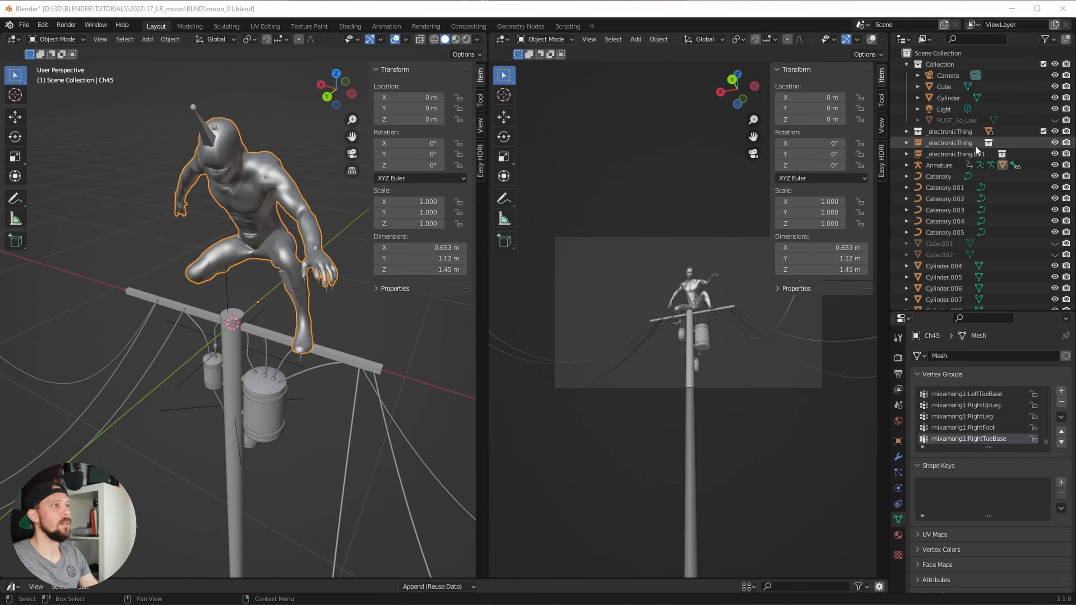
{"action": "left_click", "coordinate": [949, 164]}
{"action": "left_click_drag", "start_coordinate": [420, 164], "coordinate": [450, 165]}
{"action": "key", "text": "g"}
{"action": "key", "text": "y"}
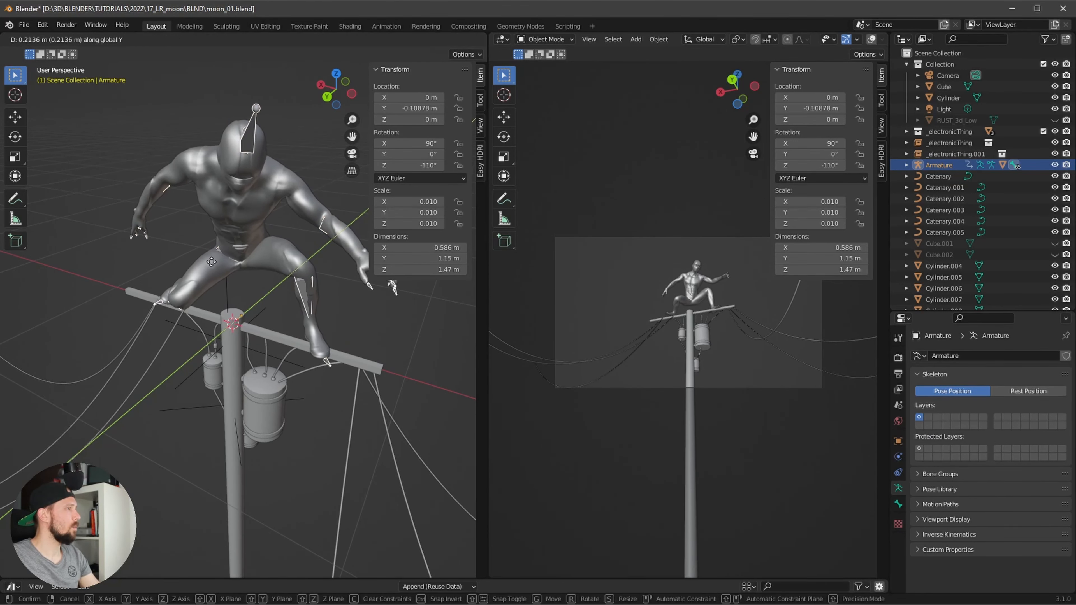
{"action": "left_click", "coordinate": [214, 260]}
{"action": "middle_click_drag", "start_coordinate": [215, 261], "coordinate": [356, 220]}
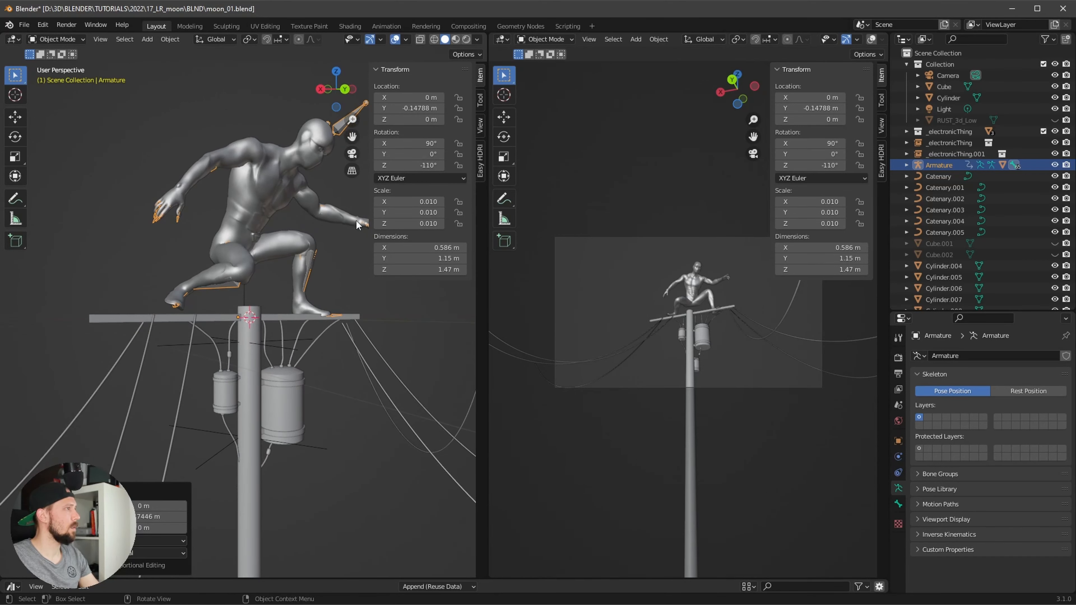
Step: Tilt the armature to an X rotation of about 86.3° and lower it to Z -0.03 m so the feet meet the crossbar
{"action": "mouse_move", "coordinate": [406, 158]}
{"action": "left_mouse_down"}
{"action": "mouse_move", "coordinate": [394, 158]}
{"action": "mouse_move", "coordinate": [422, 146]}
{"action": "left_mouse_up"}
{"action": "key", "text": "ctrl+z"}
{"action": "mouse_move", "coordinate": [423, 109]}
{"action": "left_mouse_down"}
{"action": "mouse_move", "coordinate": [411, 109]}
{"action": "mouse_move", "coordinate": [421, 119]}
{"action": "left_mouse_up"}
{"action": "key", "text": "ctrl+z"}
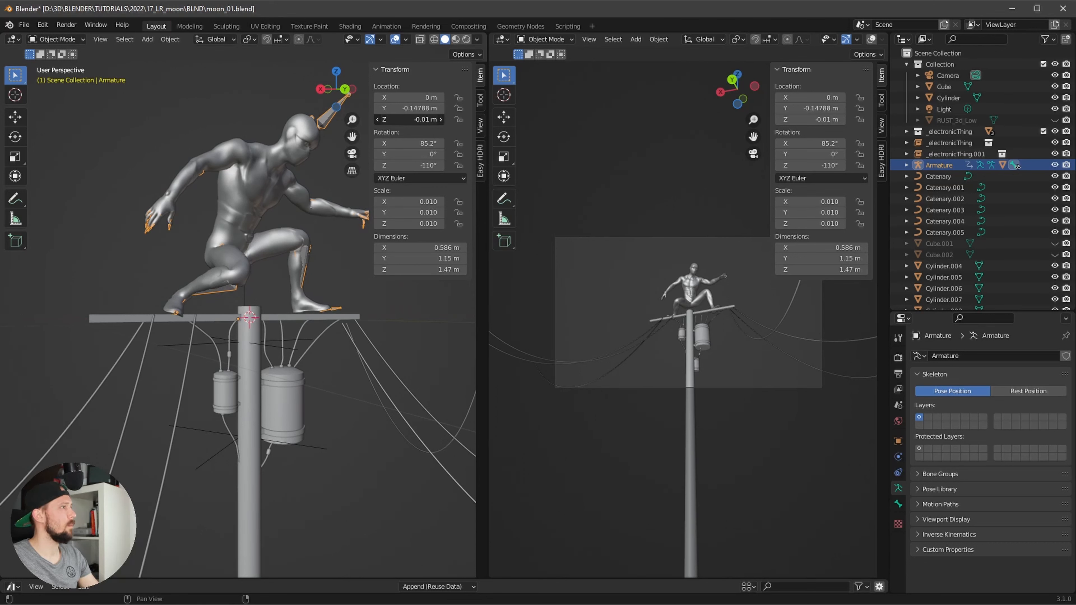
{"action": "left_click_drag", "start_coordinate": [418, 120], "coordinate": [413, 120]}
{"action": "middle_click_drag", "start_coordinate": [218, 276], "coordinate": [183, 272]}
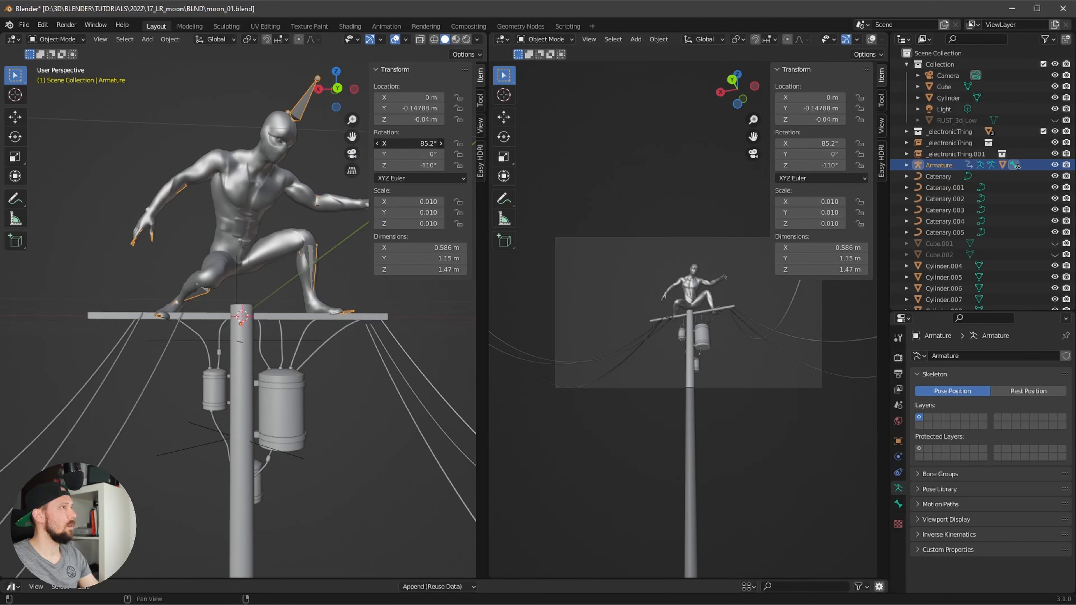
{"action": "left_click_drag", "start_coordinate": [417, 143], "coordinate": [423, 120]}
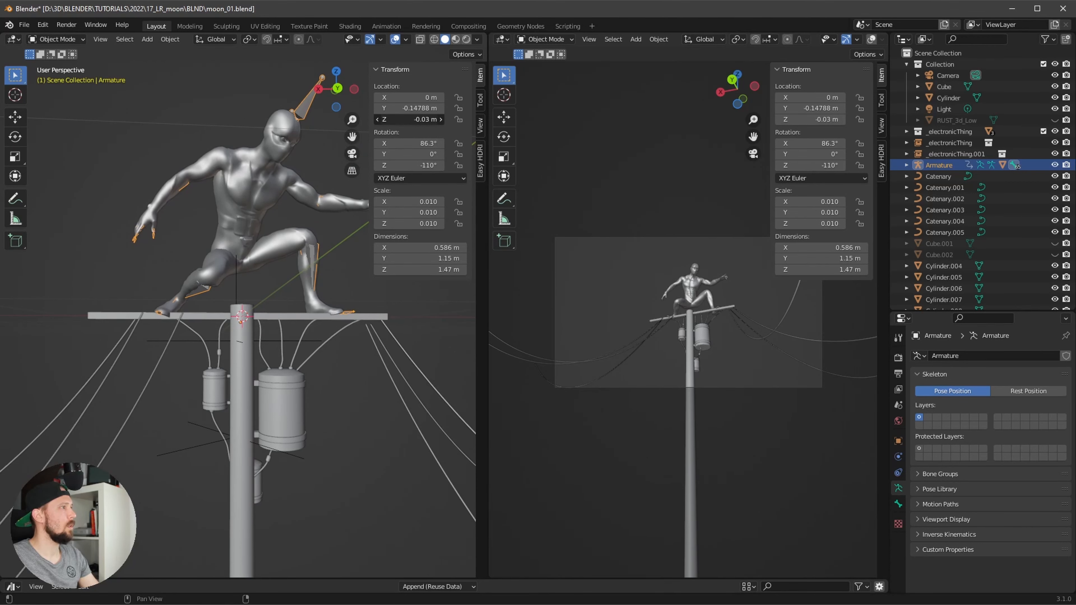
Step: Inspect the foot on the crossbar up close and shift the armature's Y location to about -0.068 m
{"action": "middle_click_drag", "start_coordinate": [228, 313], "coordinate": [163, 315]}
{"action": "scroll", "coordinate": [227, 330], "scroll_direction": "up", "scroll_amount": 3}
{"action": "middle_click_drag", "start_coordinate": [228, 329], "coordinate": [230, 342]}
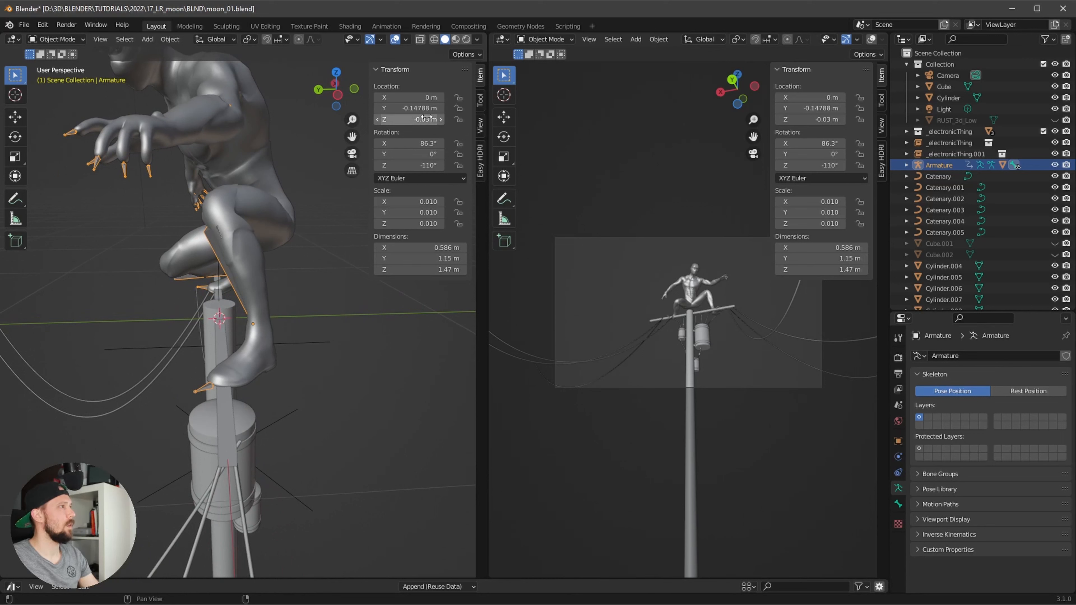
{"action": "left_click_drag", "start_coordinate": [419, 108], "coordinate": [445, 108]}
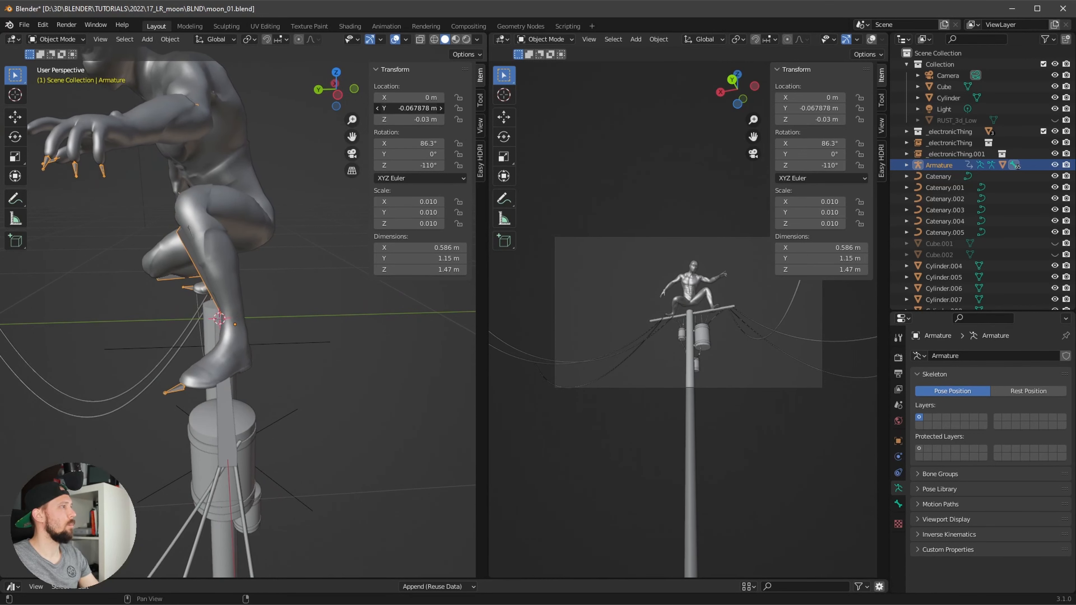
Step: Check the character's stance on the crossbar, and show the scene through the camera in rendered shading
{"action": "middle_click_drag", "start_coordinate": [305, 220], "coordinate": [336, 211]}
{"action": "scroll", "coordinate": [650, 305], "scroll_direction": "up", "scroll_amount": 5}
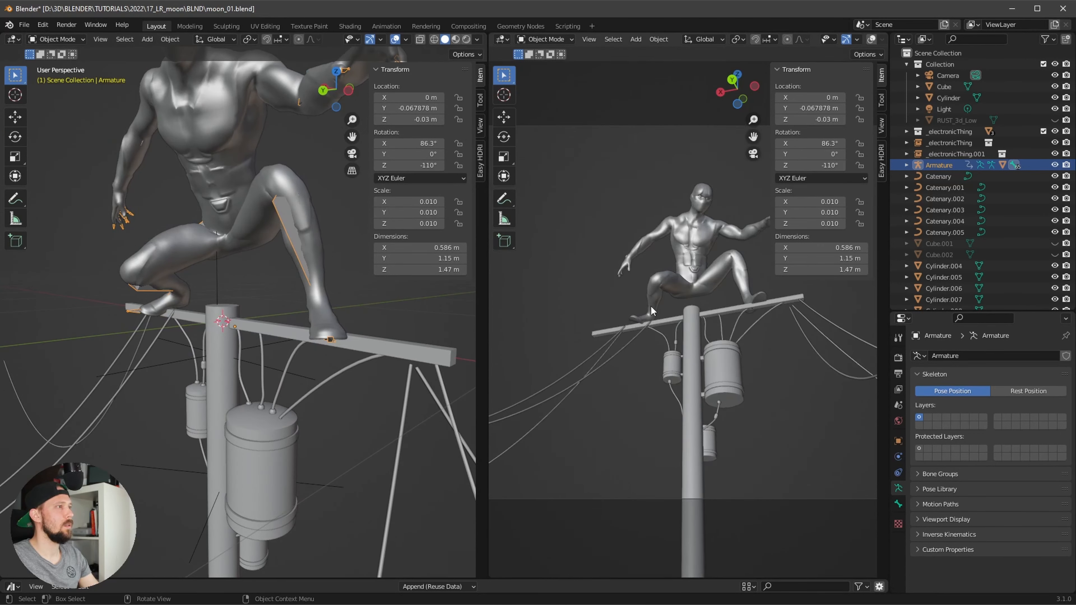
{"action": "scroll", "coordinate": [653, 305], "scroll_direction": "up", "scroll_amount": 1}
{"action": "scroll", "coordinate": [653, 305], "scroll_direction": "down", "scroll_amount": 5}
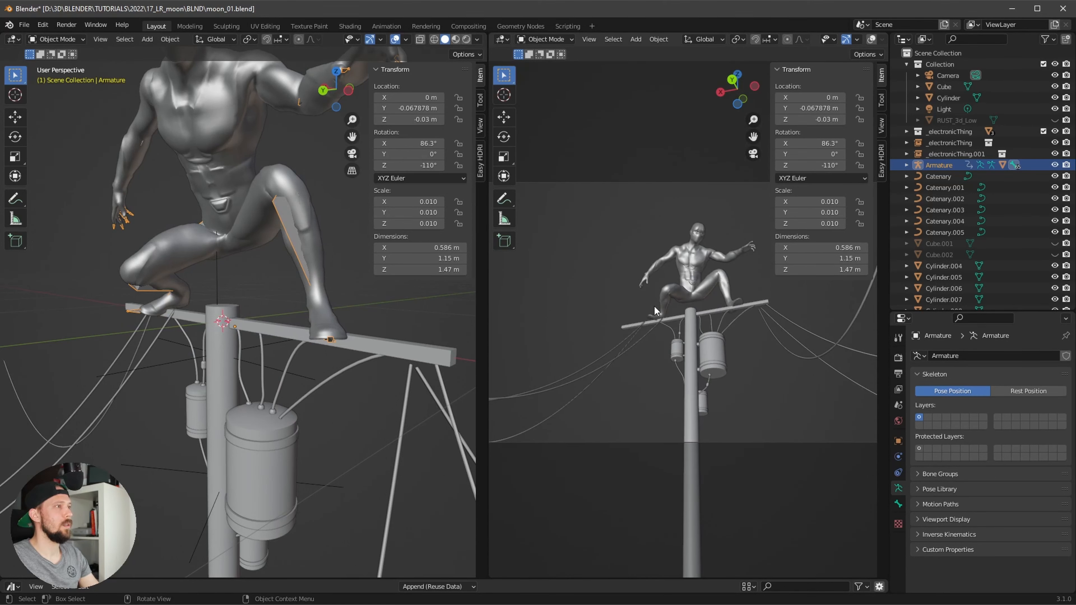
{"action": "scroll", "coordinate": [654, 305], "scroll_direction": "up", "scroll_amount": 3}
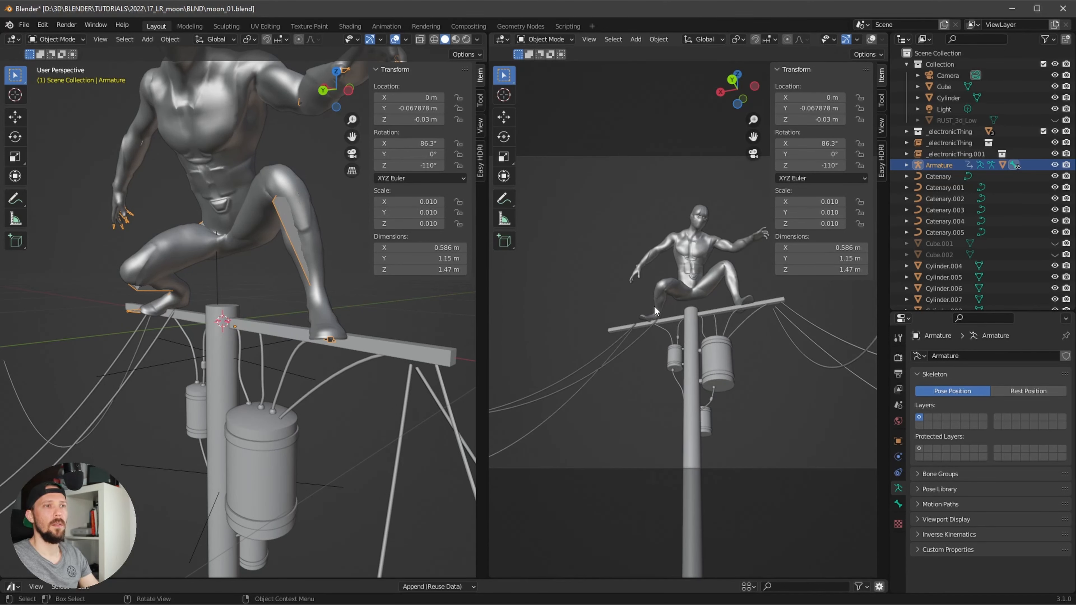
{"action": "key", "text": "KP_0"}
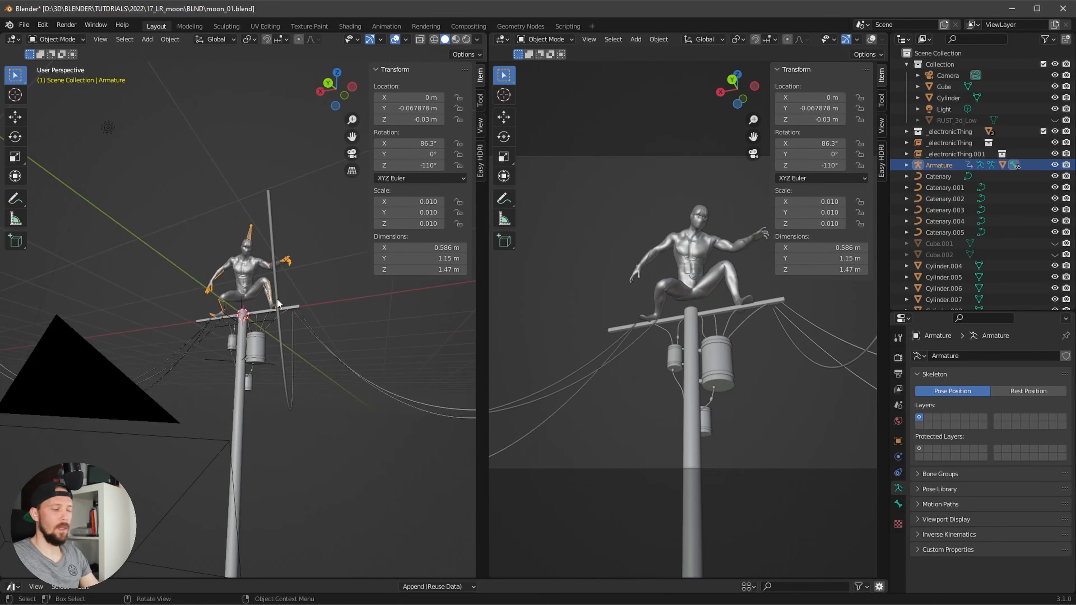
{"action": "scroll", "coordinate": [277, 295], "scroll_direction": "up", "scroll_amount": 2}
{"action": "key", "text": "z"}
{"action": "left_click", "coordinate": [290, 237]}
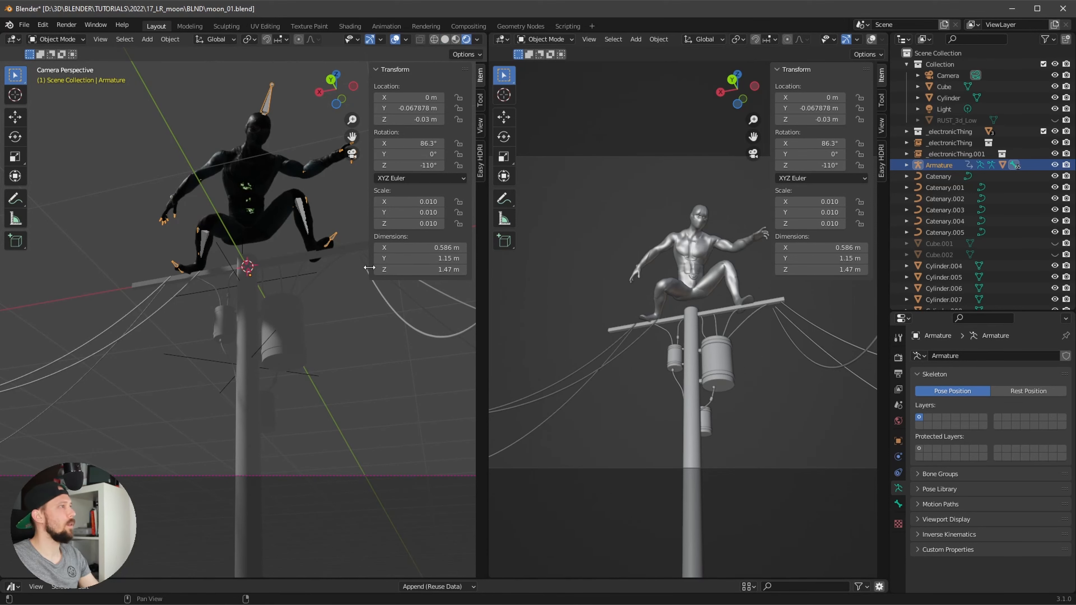
Step: Leave the camera view, close in on the character's torso, and select the Ch45 body mesh
{"action": "middle_click_drag", "start_coordinate": [237, 244], "coordinate": [227, 357]}
{"action": "scroll", "coordinate": [265, 232], "scroll_direction": "up", "scroll_amount": 8}
{"action": "scroll", "coordinate": [244, 303], "scroll_direction": "down", "scroll_amount": 4}
{"action": "middle_click_drag", "start_coordinate": [244, 303], "coordinate": [259, 289]}
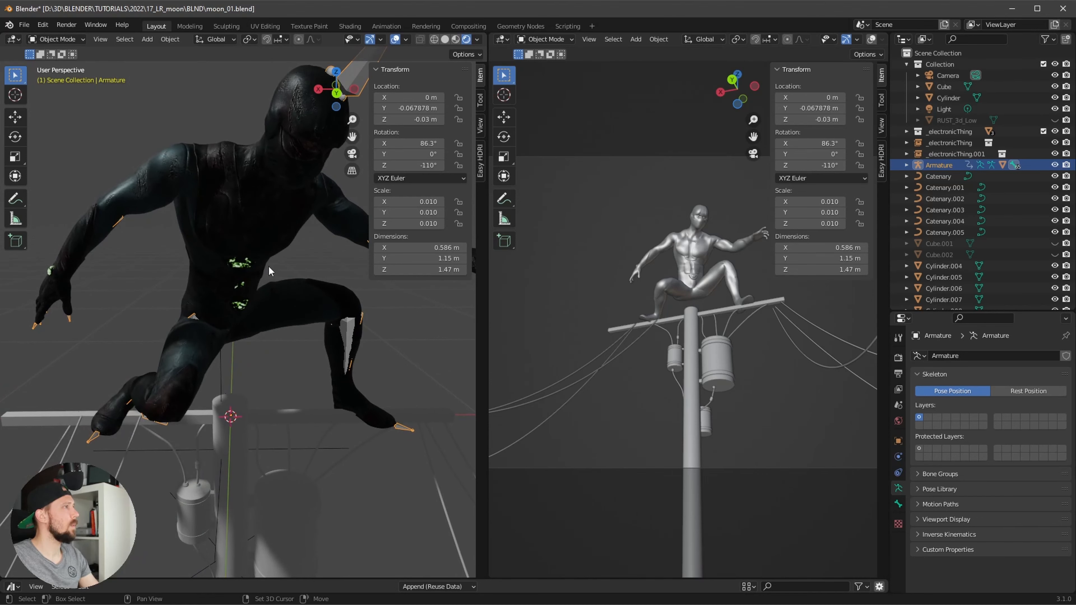
{"action": "middle_click_drag", "start_coordinate": [288, 244], "coordinate": [202, 274], "text": "shift"}
{"action": "scroll", "coordinate": [210, 279], "scroll_direction": "up", "scroll_amount": 3}
{"action": "middle_click_drag", "start_coordinate": [127, 271], "coordinate": [243, 305], "text": "shift"}
{"action": "left_click", "coordinate": [241, 306]}
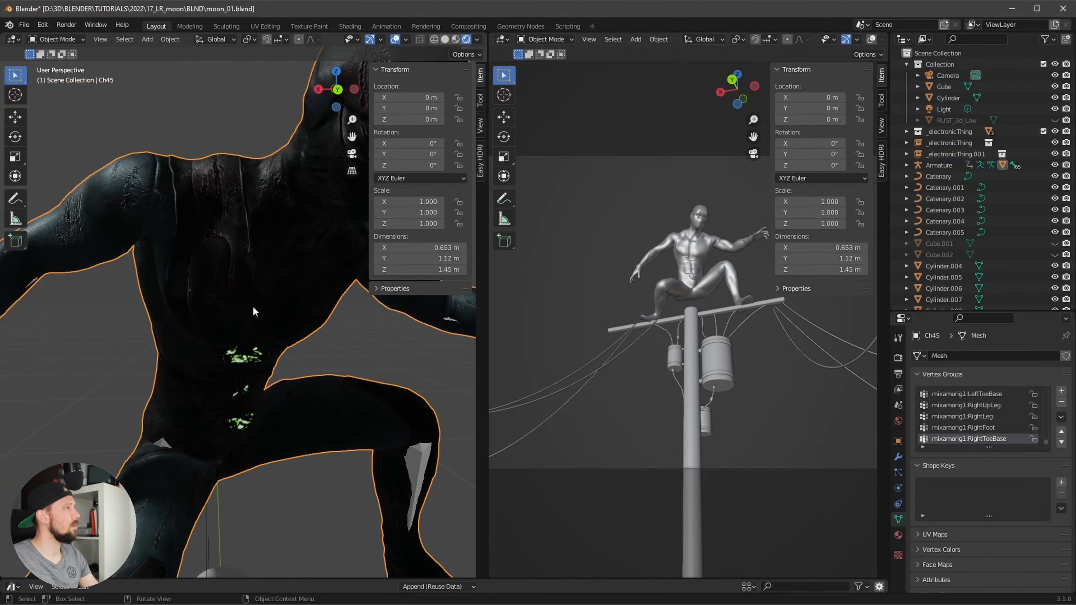
Step: Switch to the Shading workspace, frame the character's upper body from the front, and deselect the Ch45_Body material nodes
{"action": "left_click", "coordinate": [349, 26]}
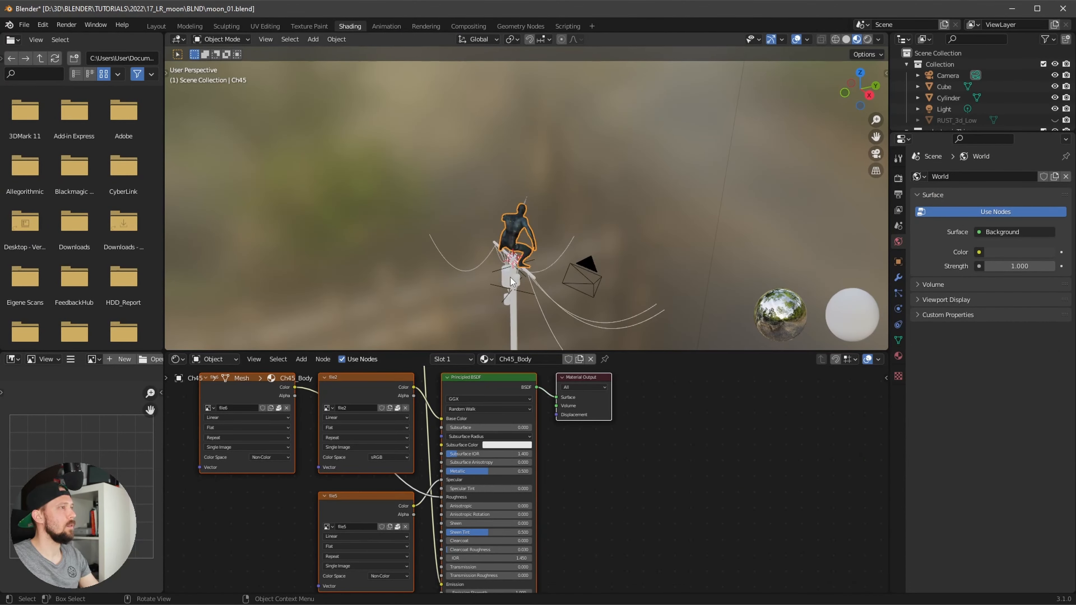
{"action": "mouse_move", "coordinate": [613, 278]}
{"action": "left_mouse_down", "text": "alt"}
{"action": "mouse_move", "coordinate": [435, 260]}
{"action": "mouse_move", "coordinate": [449, 270]}
{"action": "left_mouse_up", "text": "alt"}
{"action": "scroll", "coordinate": [538, 272], "scroll_direction": "up", "scroll_amount": 6}
{"action": "left_click_drag", "start_coordinate": [538, 271], "coordinate": [503, 243], "text": "alt"}
{"action": "middle_click_drag", "start_coordinate": [525, 271], "coordinate": [532, 90]}
{"action": "mouse_move", "coordinate": [535, 269]}
{"action": "middle_mouse_down"}
{"action": "mouse_move", "coordinate": [495, 260]}
{"action": "mouse_move", "coordinate": [519, 261]}
{"action": "middle_mouse_up"}
{"action": "left_click", "coordinate": [766, 456]}
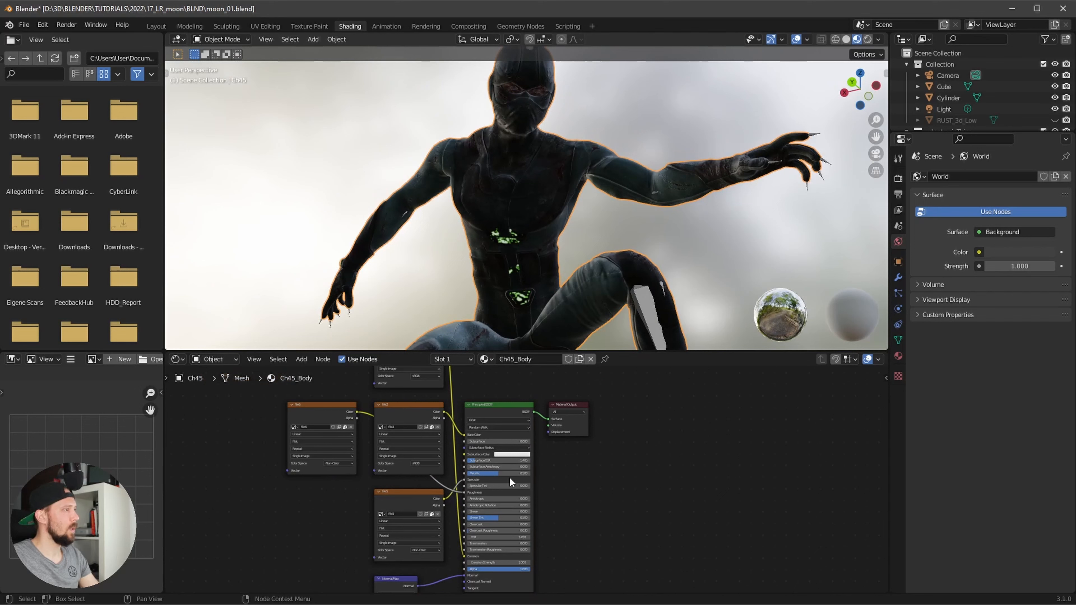
Step: Move the file2 base colour texture node up and to the left, above the file6 node
{"action": "scroll", "coordinate": [510, 477], "scroll_direction": "up", "scroll_amount": 2}
{"action": "scroll", "coordinate": [509, 494], "scroll_direction": "left", "scroll_amount": 5}
{"action": "scroll", "coordinate": [509, 493], "scroll_direction": "up", "scroll_amount": 3}
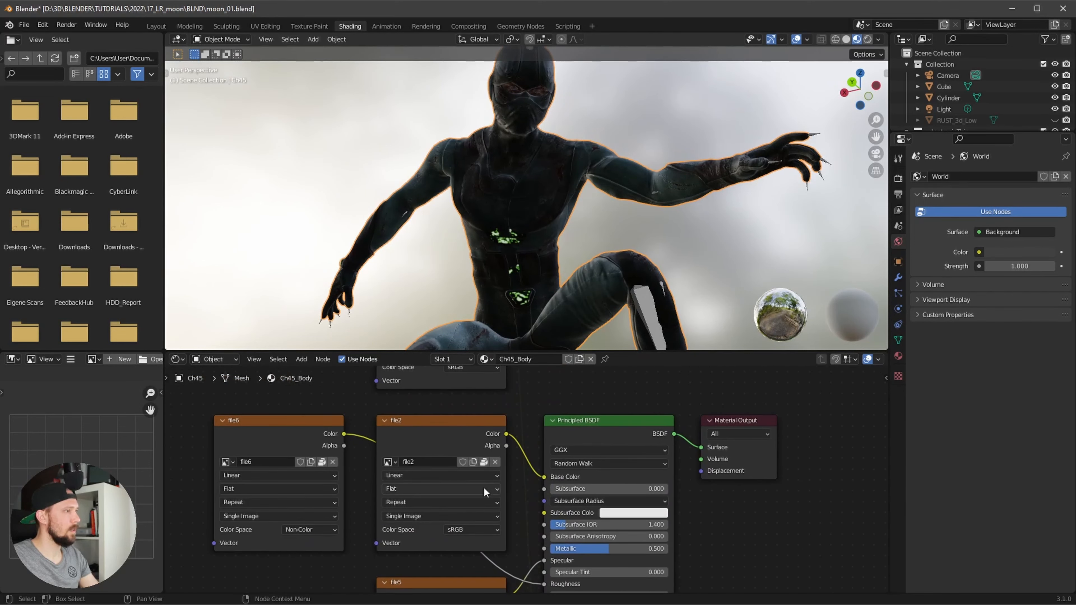
{"action": "scroll", "coordinate": [520, 475], "scroll_direction": "down", "scroll_amount": 3}
{"action": "scroll", "coordinate": [483, 475], "scroll_direction": "down", "scroll_amount": 2}
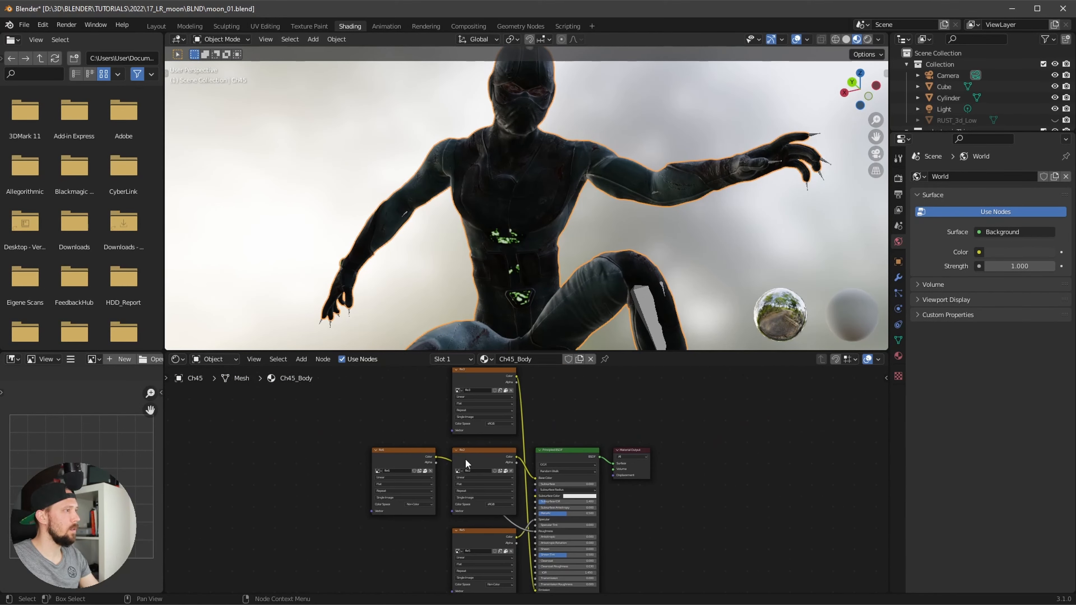
{"action": "left_click_drag", "start_coordinate": [464, 458], "coordinate": [366, 422]}
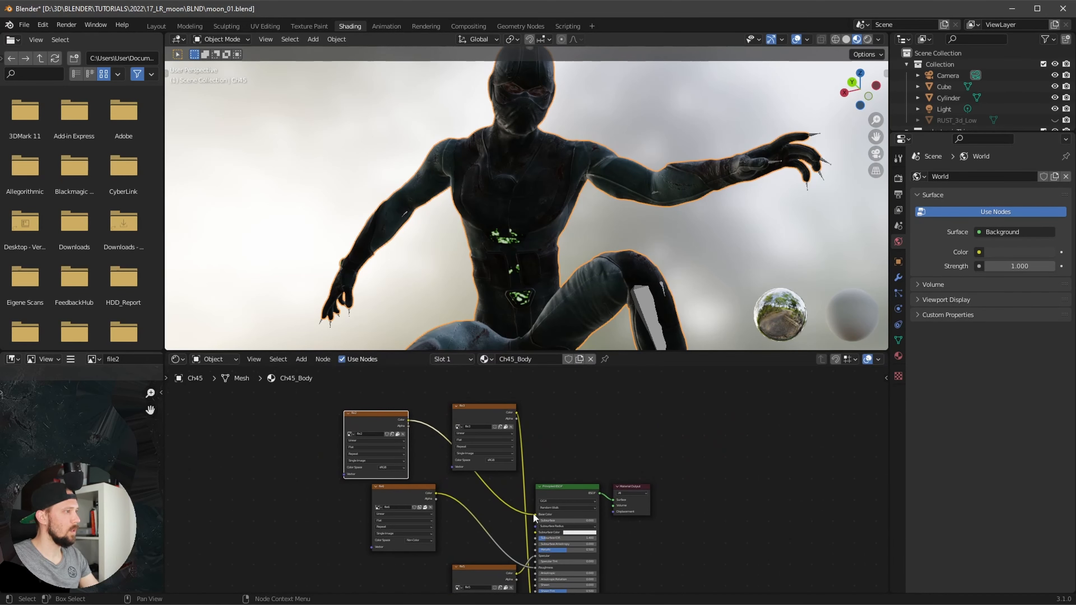
Step: Shift the file5 specular texture node up and to the left, and nudge the Normal Map node slightly
{"action": "middle_click_drag", "start_coordinate": [440, 530], "coordinate": [438, 440]}
{"action": "scroll", "coordinate": [544, 505], "scroll_direction": "up", "scroll_amount": 2}
{"action": "scroll", "coordinate": [533, 496], "scroll_direction": "up", "scroll_amount": 1}
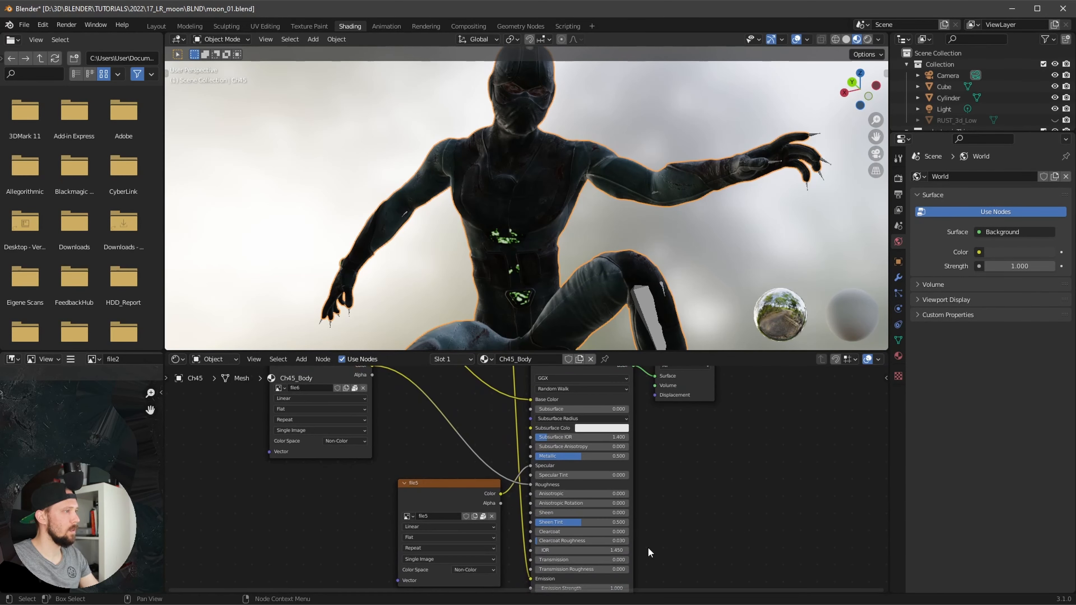
{"action": "left_click_drag", "start_coordinate": [462, 490], "coordinate": [451, 448]}
{"action": "middle_click_drag", "start_coordinate": [477, 526], "coordinate": [475, 360]}
{"action": "left_click_drag", "start_coordinate": [402, 444], "coordinate": [408, 442]}
{"action": "scroll", "coordinate": [748, 463], "scroll_direction": "down", "scroll_amount": 3}
Step: Open the node editor's sidebar and look through it to the Ch45_Body material's blend and shadow options
{"action": "key", "text": "n"}
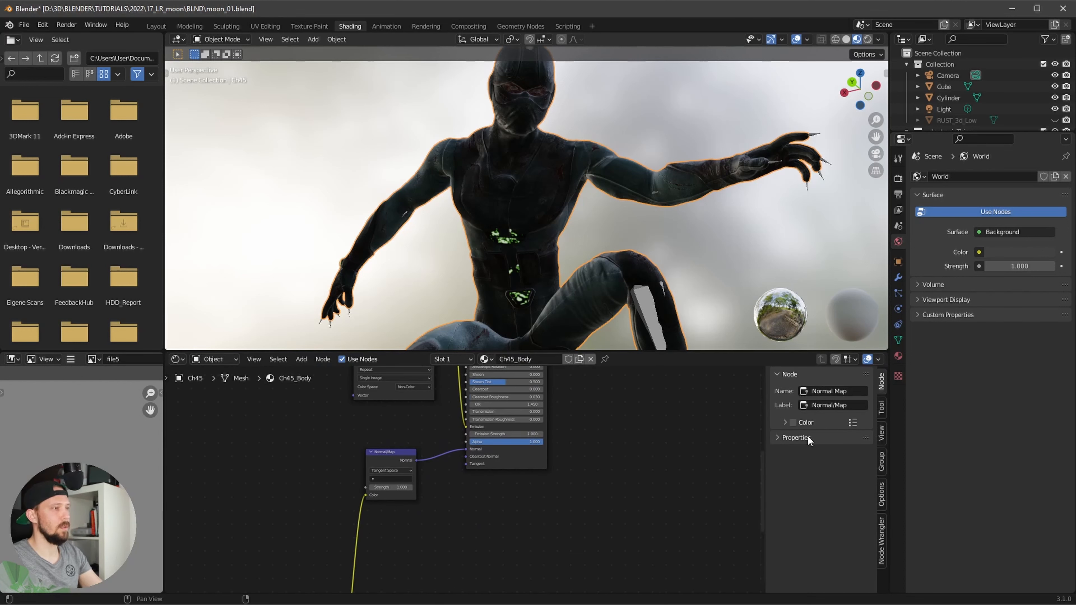
{"action": "left_click", "coordinate": [881, 530]}
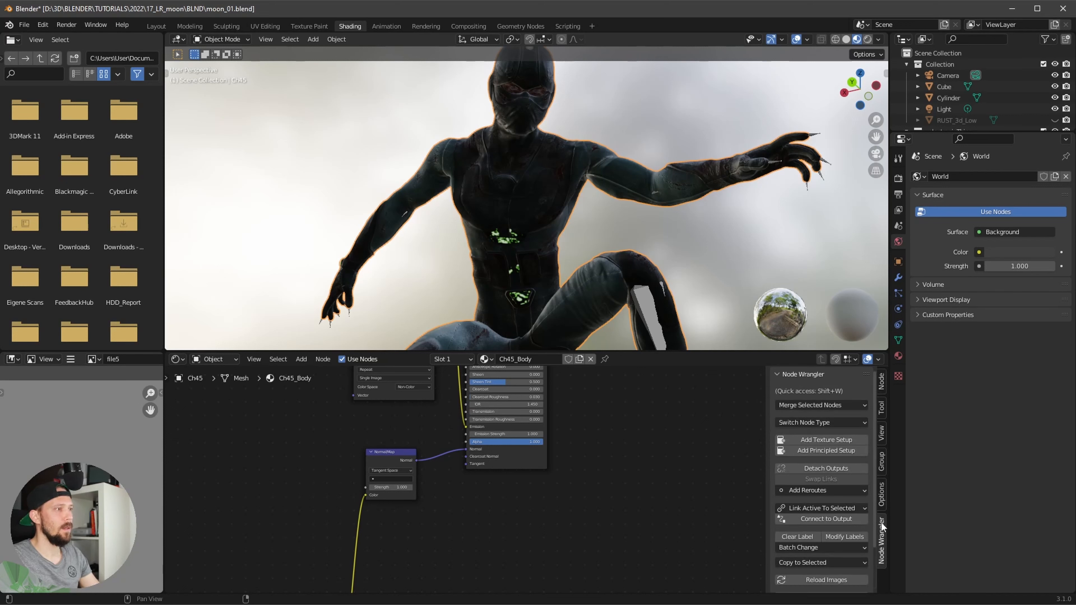
{"action": "left_click", "coordinate": [881, 493]}
{"action": "left_click", "coordinate": [884, 460]}
{"action": "left_click", "coordinate": [883, 487]}
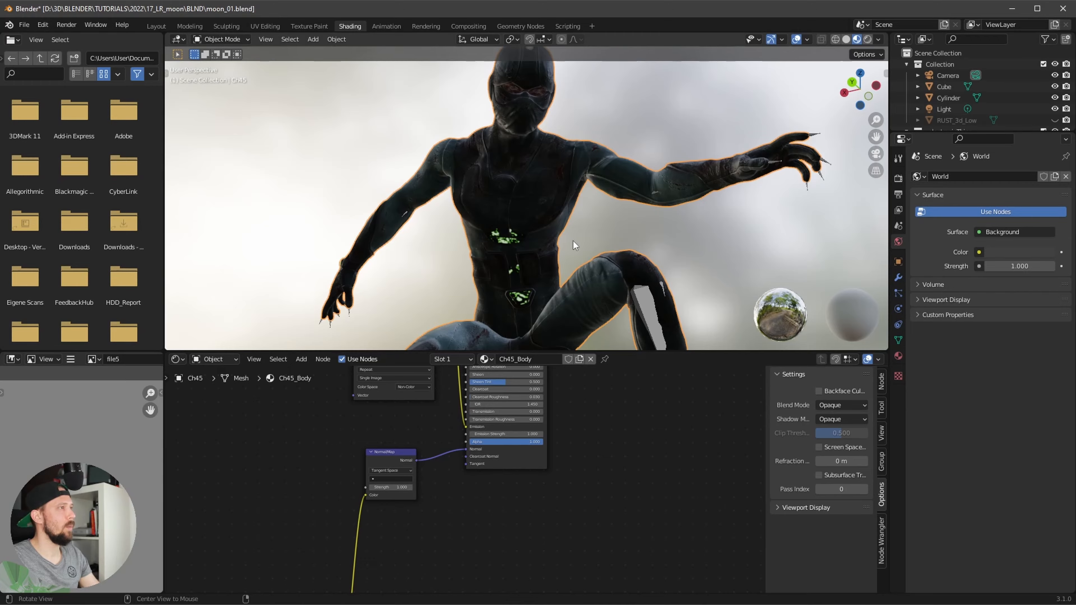
{"action": "mouse_move", "coordinate": [573, 241]}
{"action": "middle_mouse_down"}
{"action": "mouse_move", "coordinate": [634, 243]}
{"action": "mouse_move", "coordinate": [511, 248]}
{"action": "mouse_move", "coordinate": [662, 252]}
{"action": "mouse_move", "coordinate": [566, 247]}
{"action": "middle_mouse_up"}
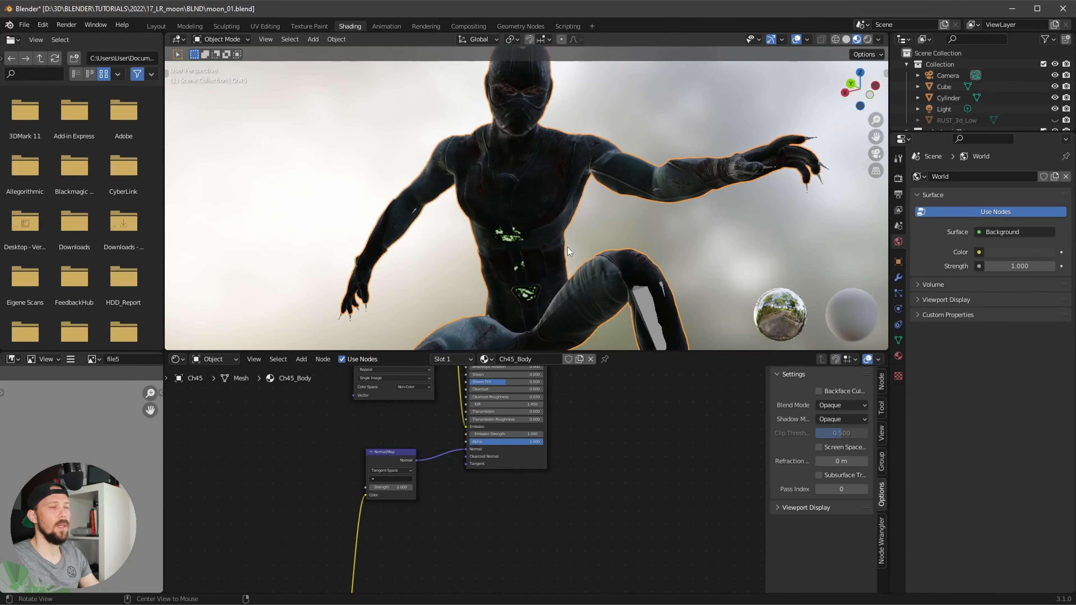
Step: Show the camera view in rendered shading without overlays, and make the outliner slightly taller
{"action": "key", "text": "KP_0"}
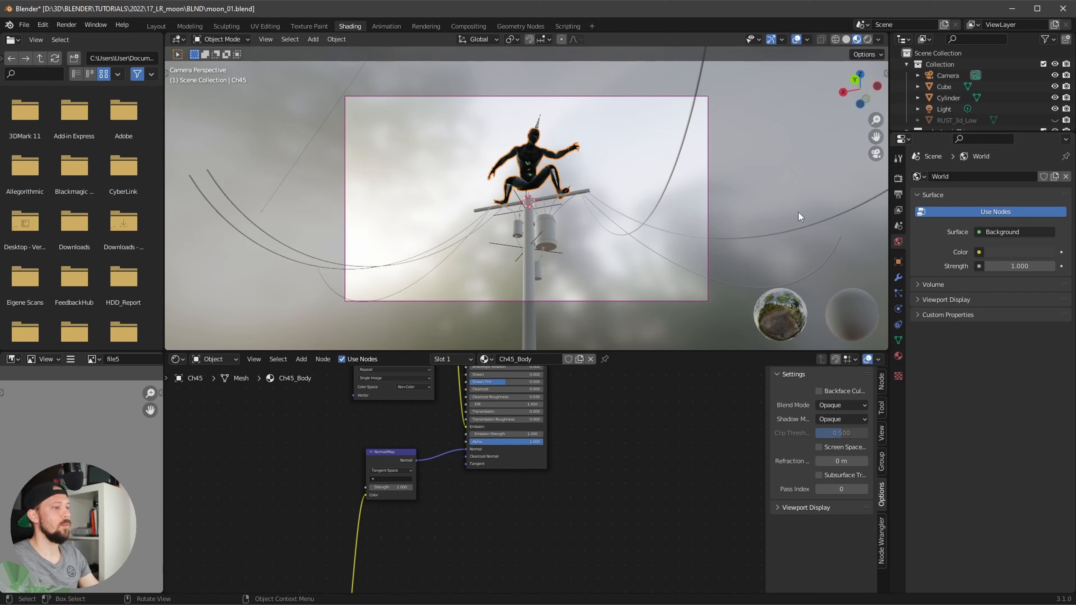
{"action": "key", "text": "z"}
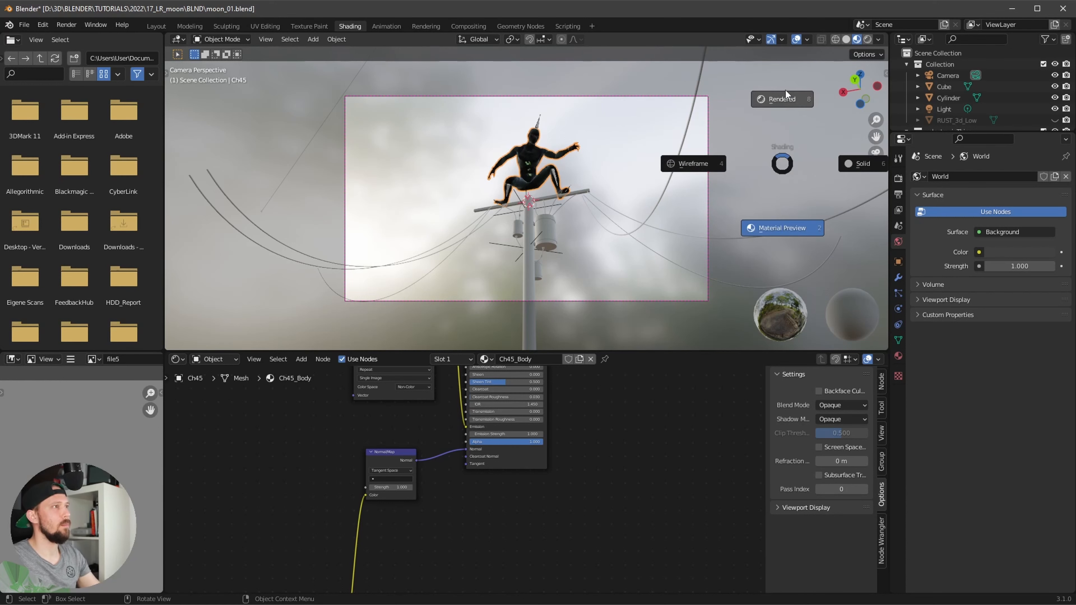
{"action": "left_click", "coordinate": [785, 90]}
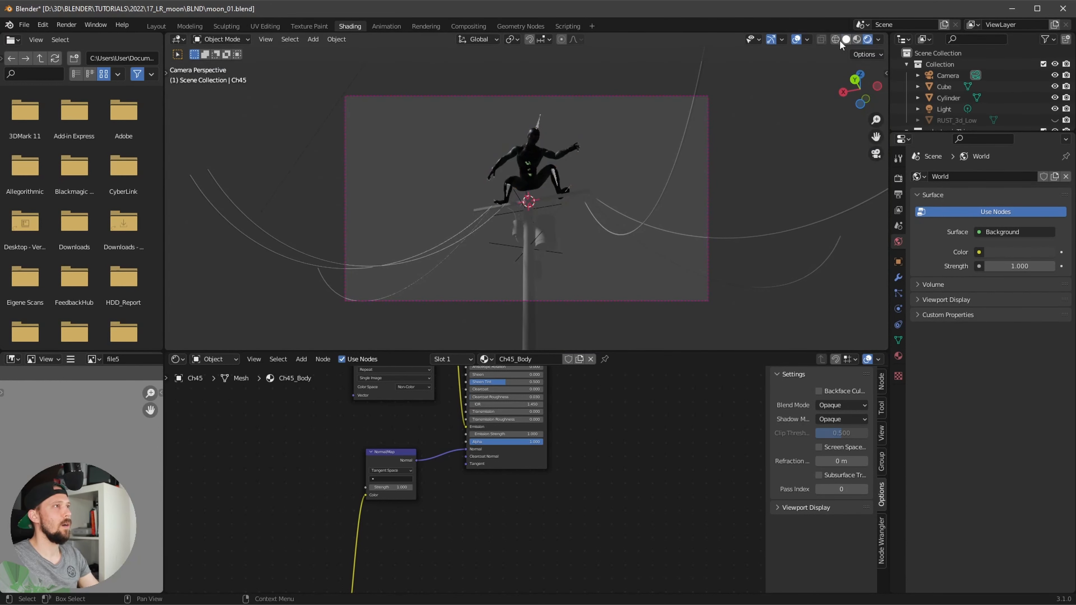
{"action": "left_click", "coordinate": [796, 40]}
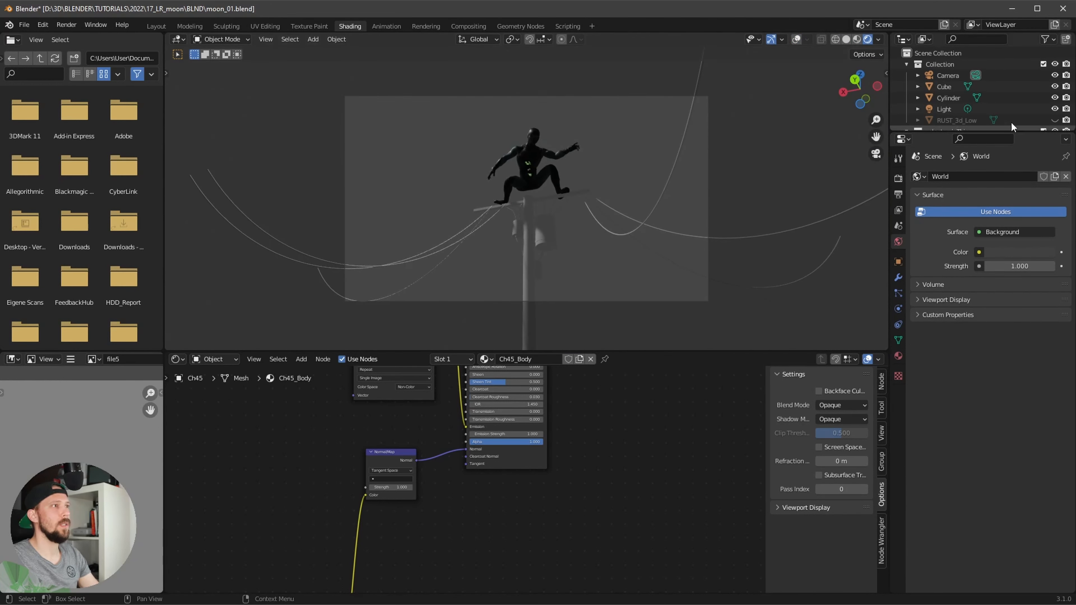
{"action": "left_click_drag", "start_coordinate": [1010, 132], "coordinate": [980, 153]}
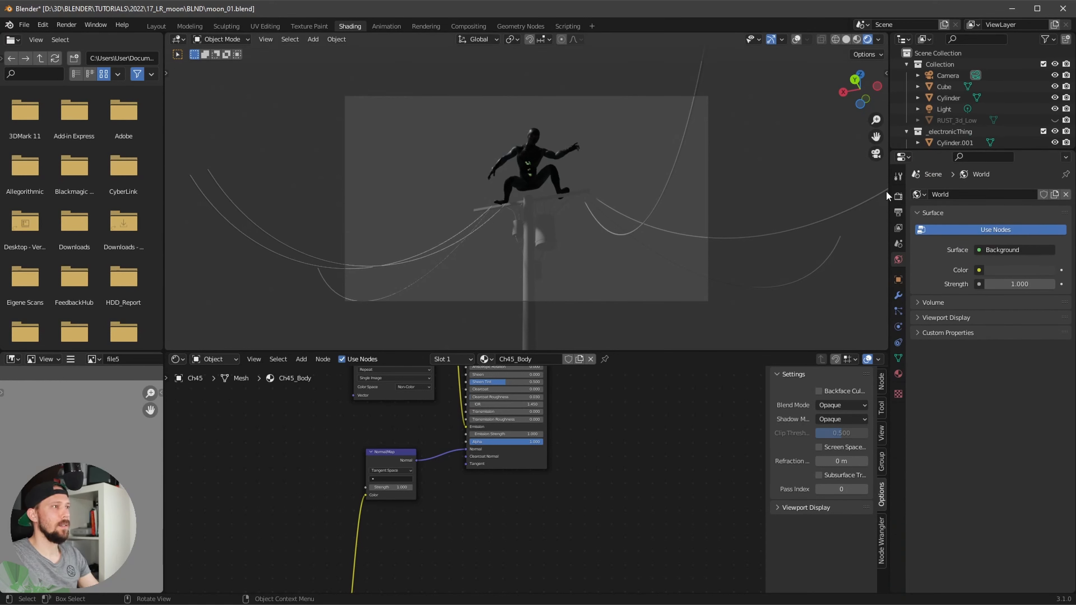
Step: Enable Bloom and Screen Space Reflections for Eevee, with Max Roughness 1.000 and Edge Fading 0.000
{"action": "left_click", "coordinate": [897, 211]}
{"action": "left_click", "coordinate": [897, 228]}
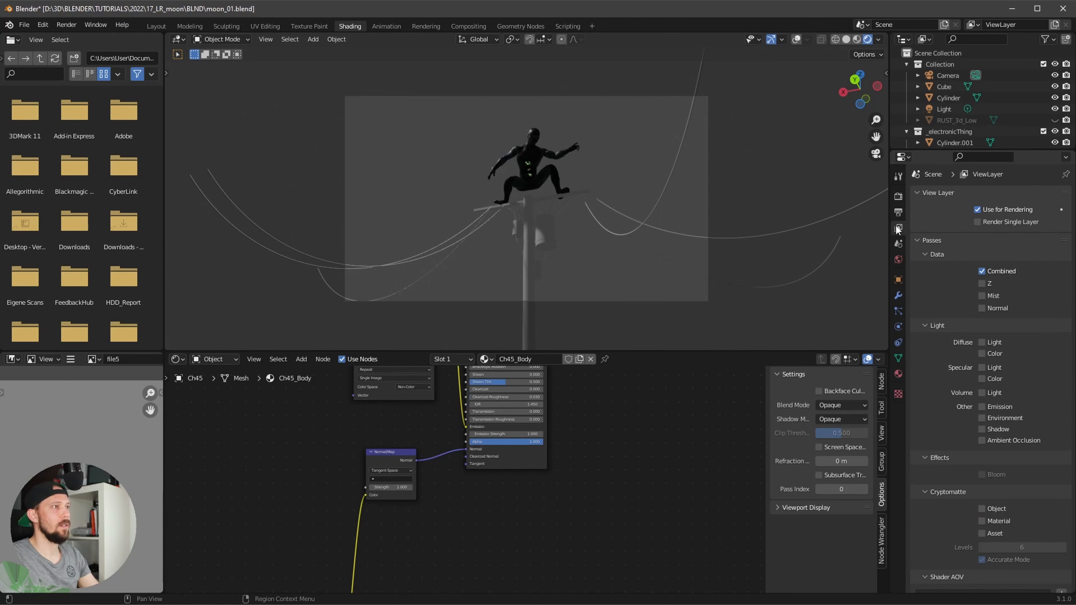
{"action": "left_click", "coordinate": [895, 198]}
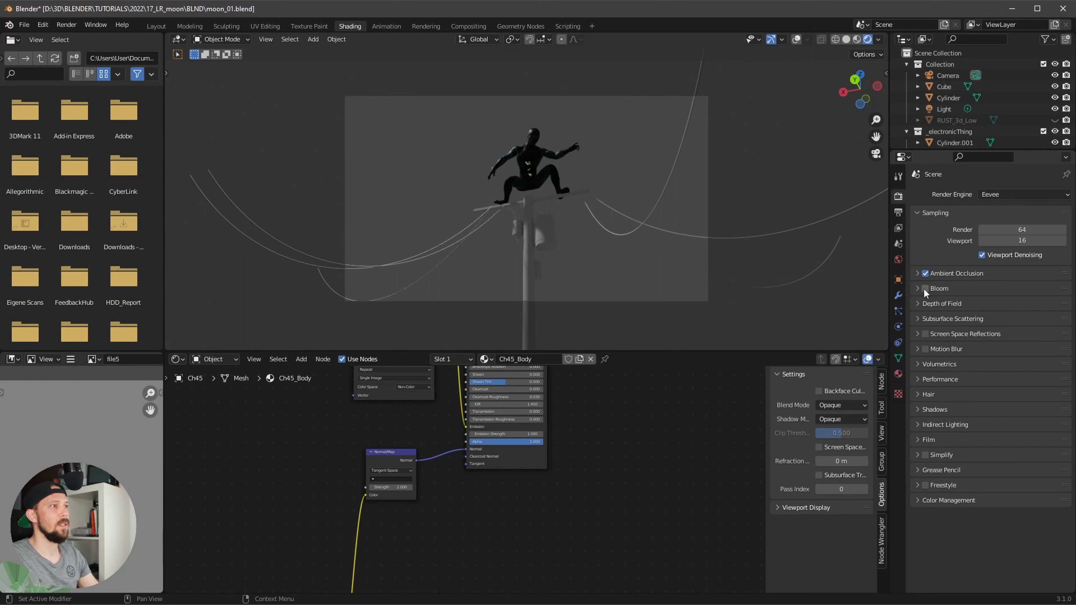
{"action": "left_click", "coordinate": [933, 335]}
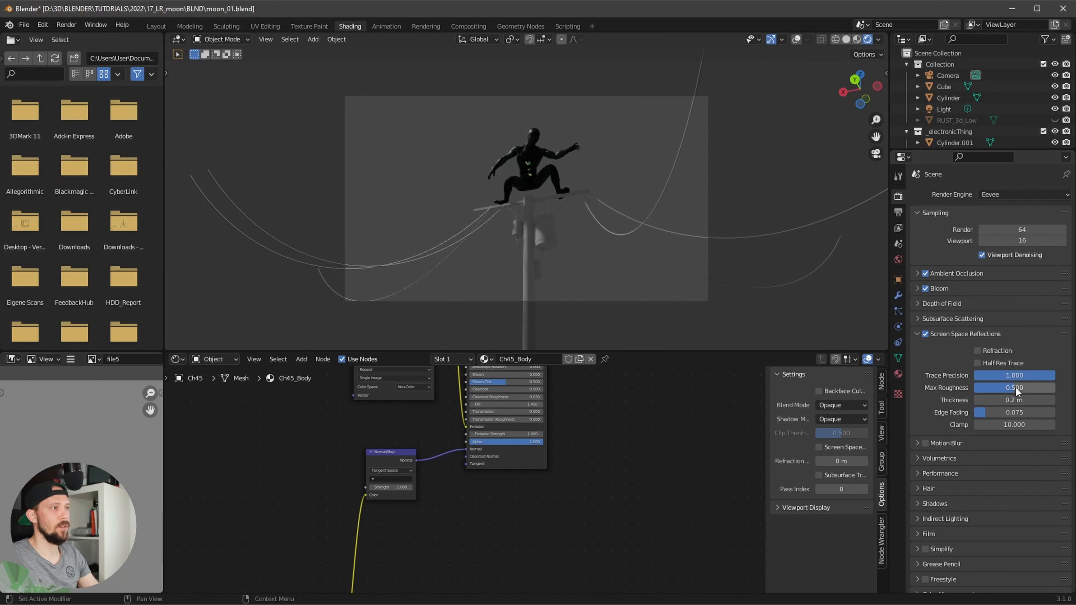
{"action": "left_click_drag", "start_coordinate": [1012, 391], "coordinate": [1054, 392]}
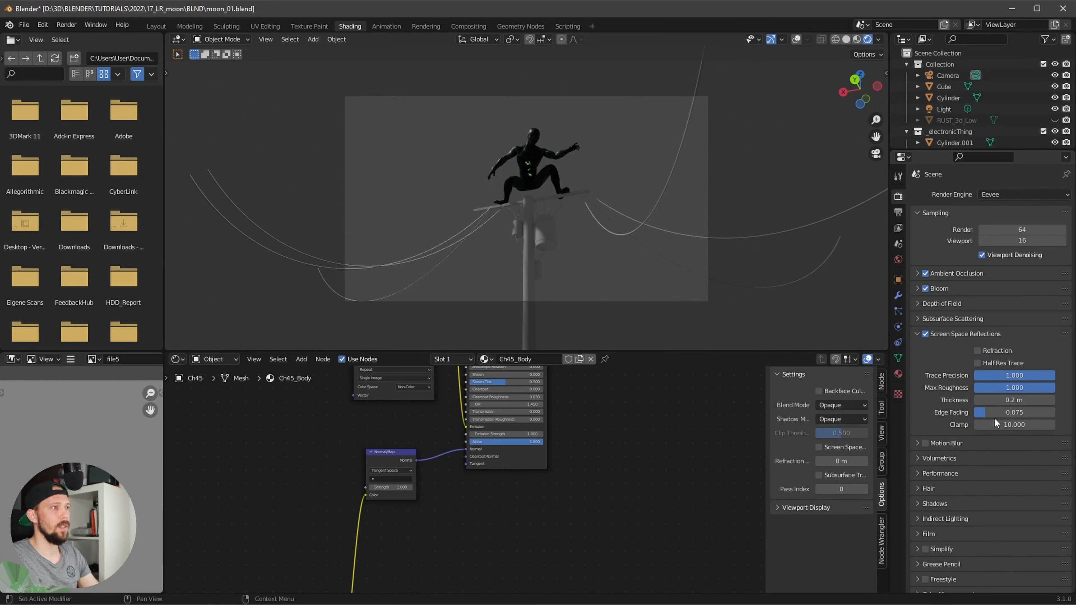
{"action": "left_click_drag", "start_coordinate": [983, 412], "coordinate": [936, 415]}
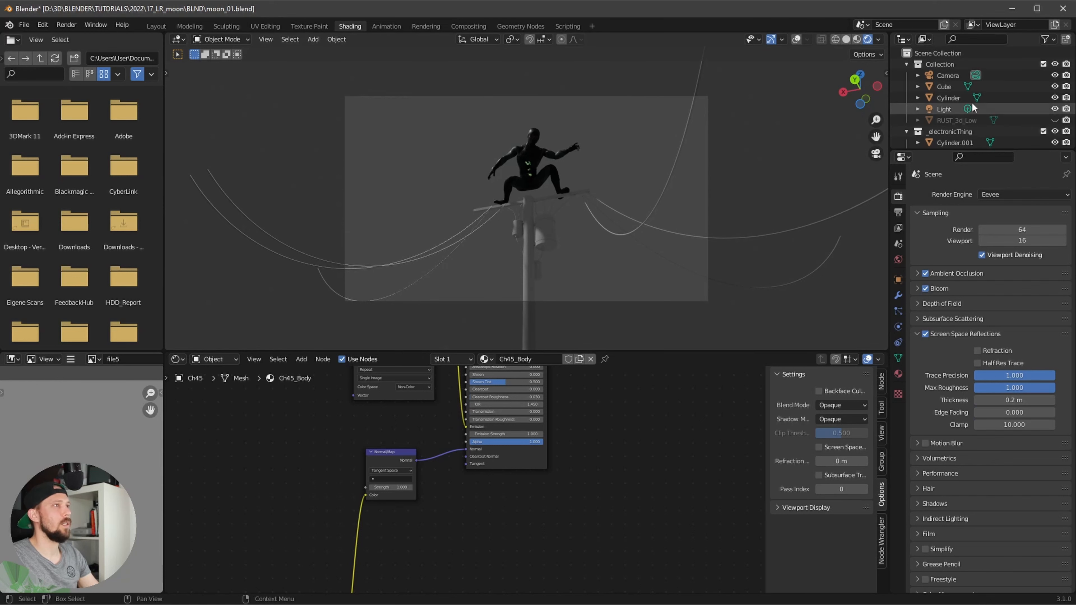
Step: Create an Easy HDRI world from the favourite D:\3D\TEXTURES\HDRI folder, using the dark TexturesCom night-city sphere image
{"action": "key", "text": "n"}
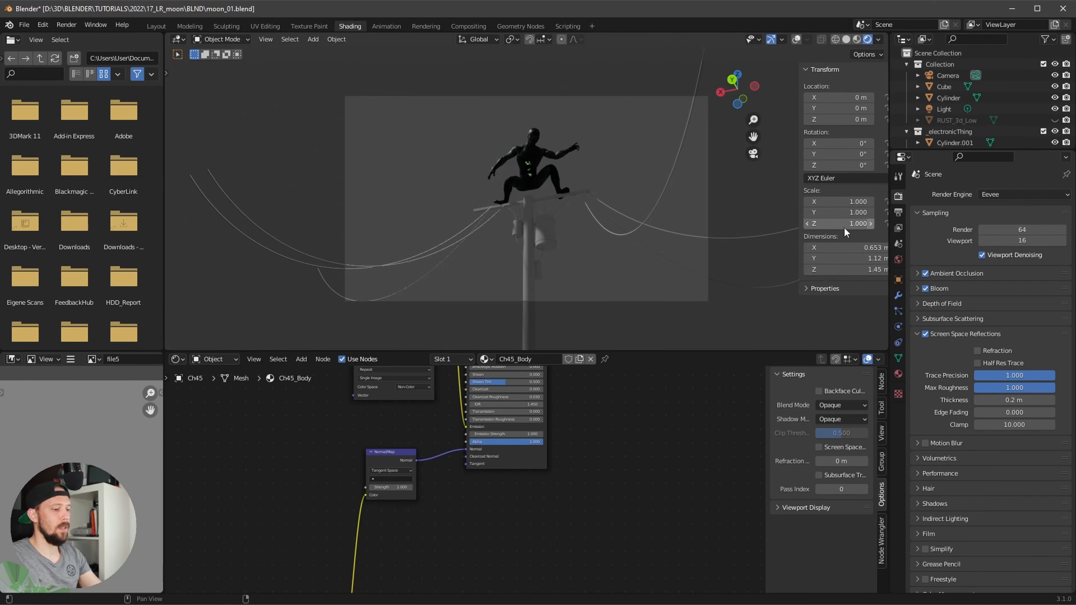
{"action": "left_click", "coordinate": [880, 174]}
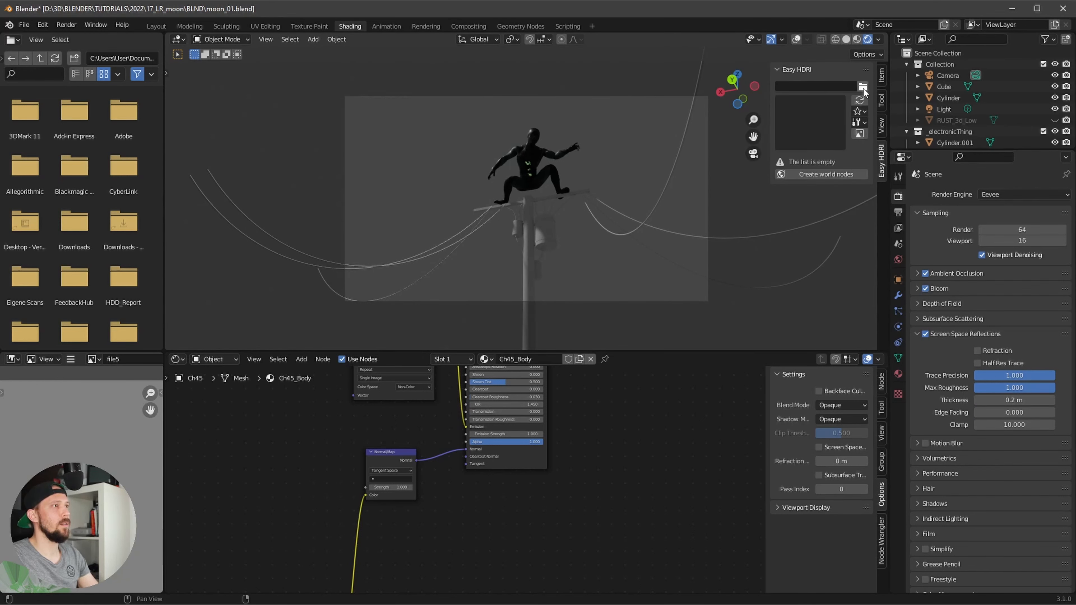
{"action": "left_click", "coordinate": [859, 101]}
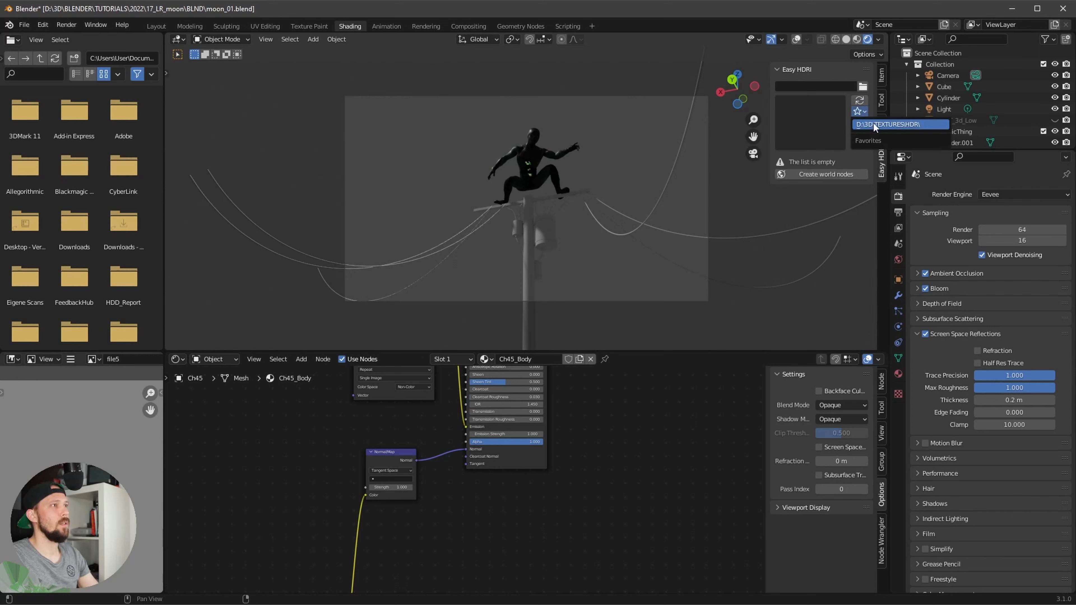
{"action": "left_click", "coordinate": [837, 158]}
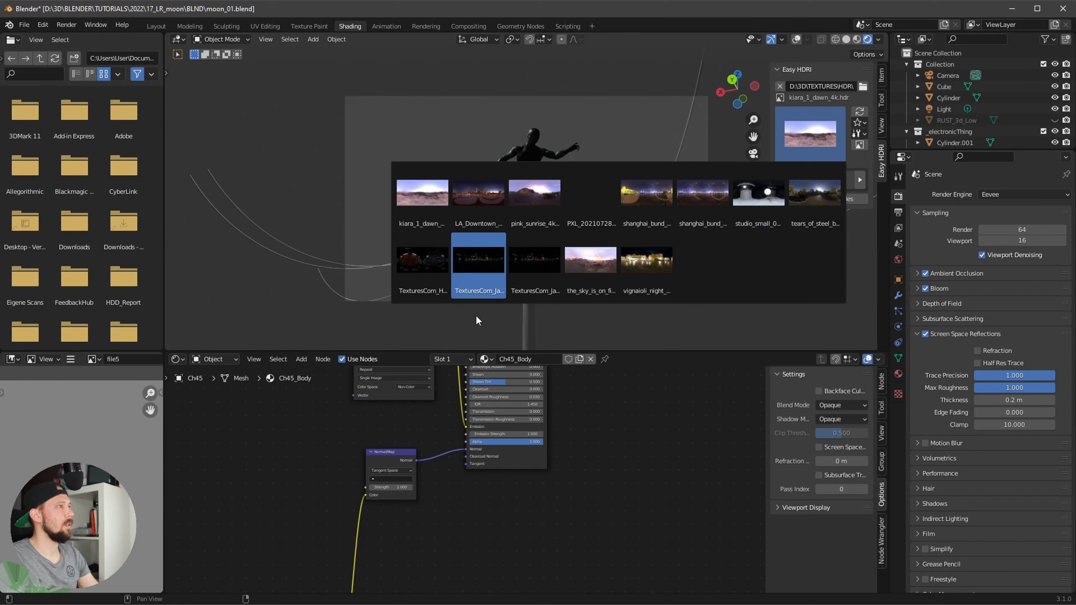
{"action": "left_click", "coordinate": [474, 265]}
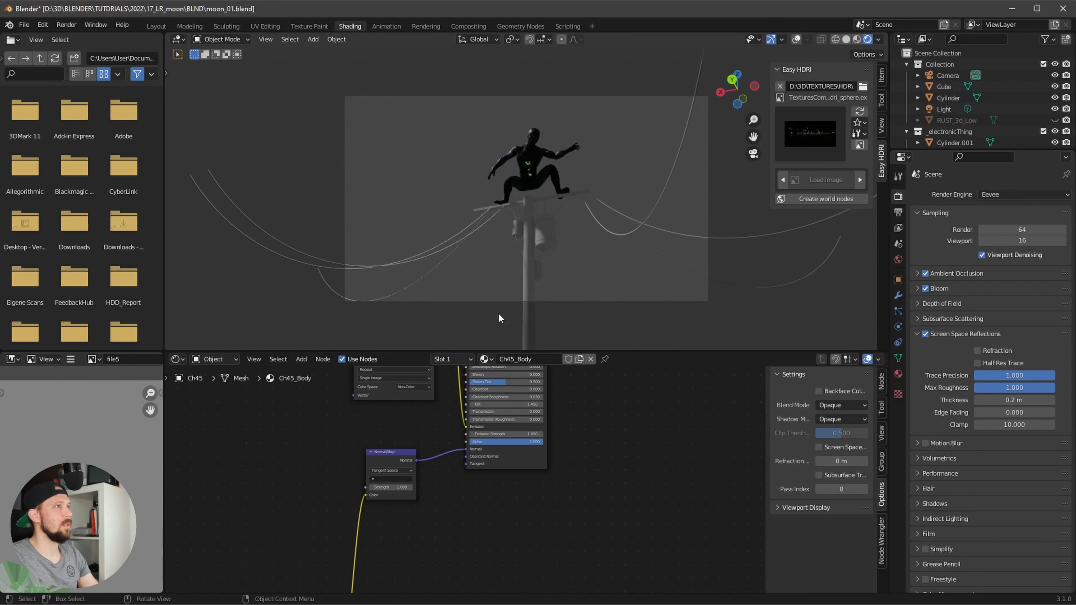
{"action": "left_click", "coordinate": [815, 199]}
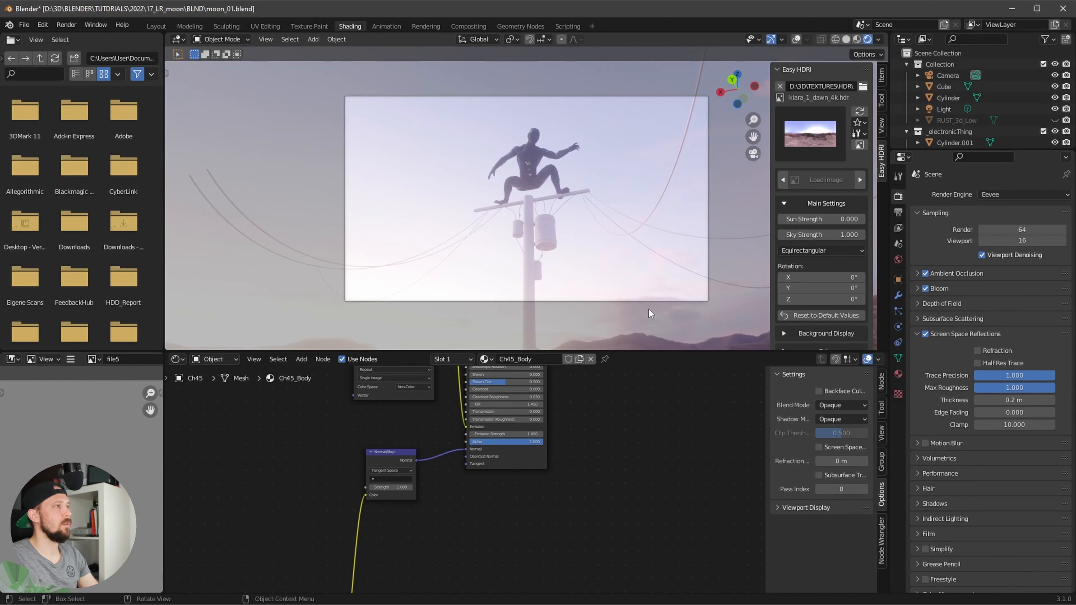
{"action": "left_click", "coordinate": [819, 138]}
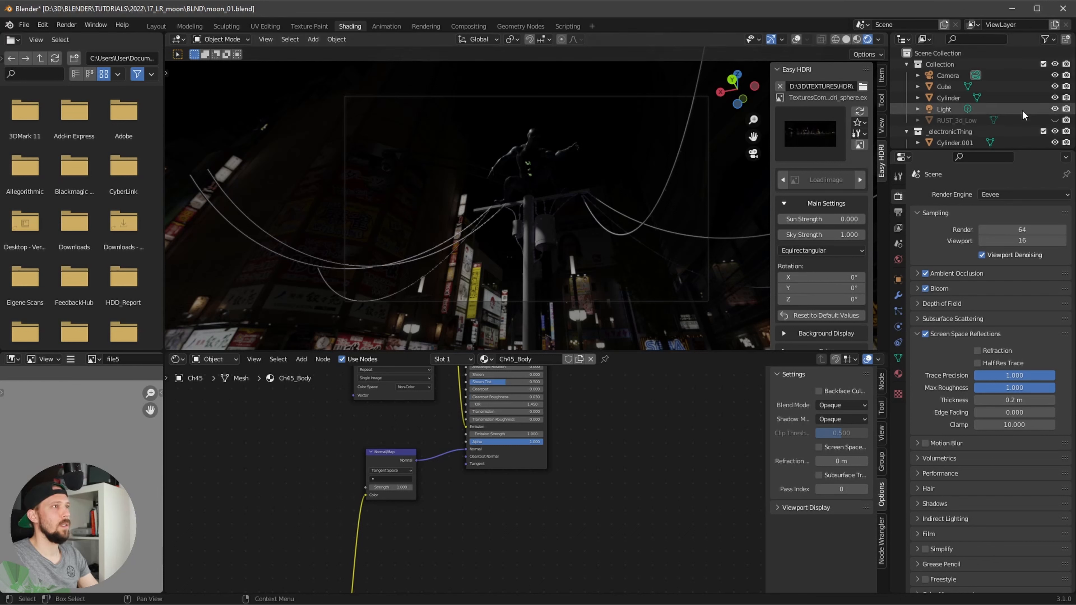
Step: Toggle the Light object's visibility to compare the lighting, leaving it hidden in the viewport
{"action": "left_click", "coordinate": [1054, 109]}
{"action": "left_click", "coordinate": [1054, 109]}
{"action": "left_click", "coordinate": [1054, 109]}
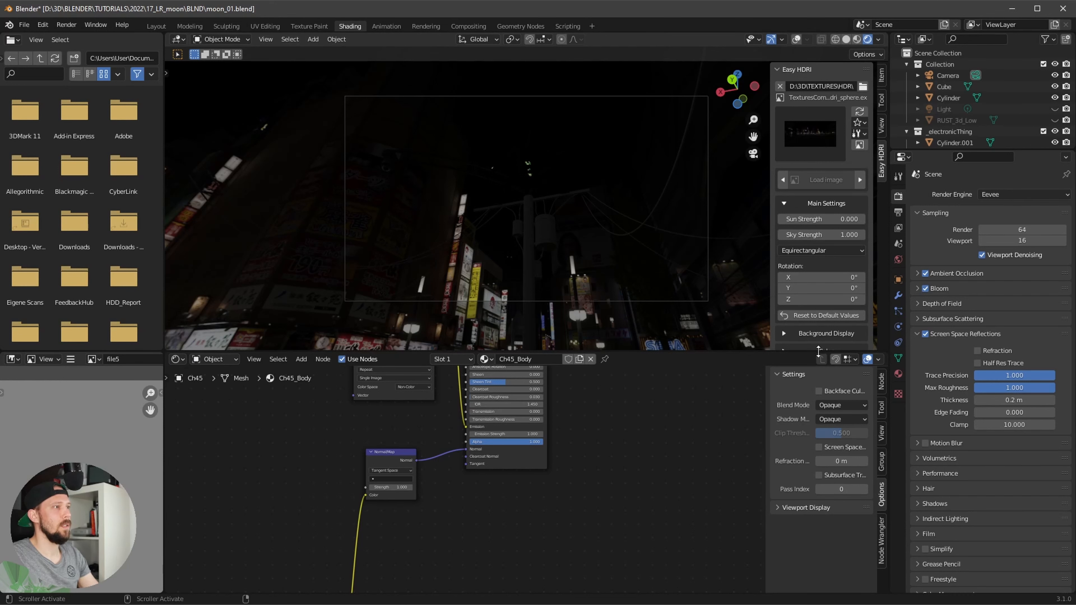
Step: Enlarge the 3D viewport and, in the Easy HDRI color settings, set the tint to black and gamma to 1.0
{"action": "left_click_drag", "start_coordinate": [818, 351], "coordinate": [818, 451]}
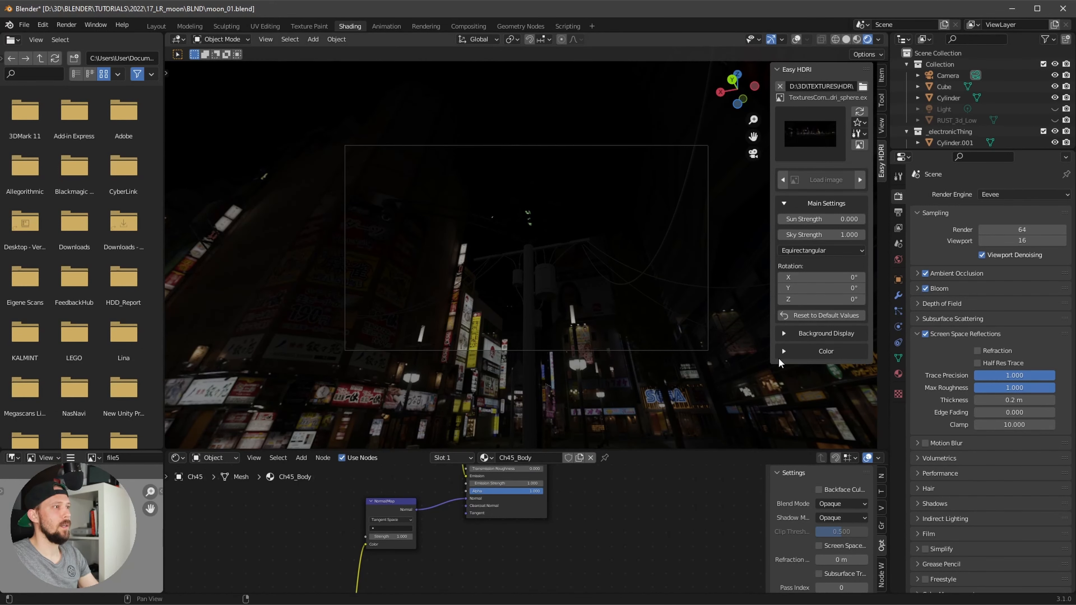
{"action": "left_click", "coordinate": [781, 353]}
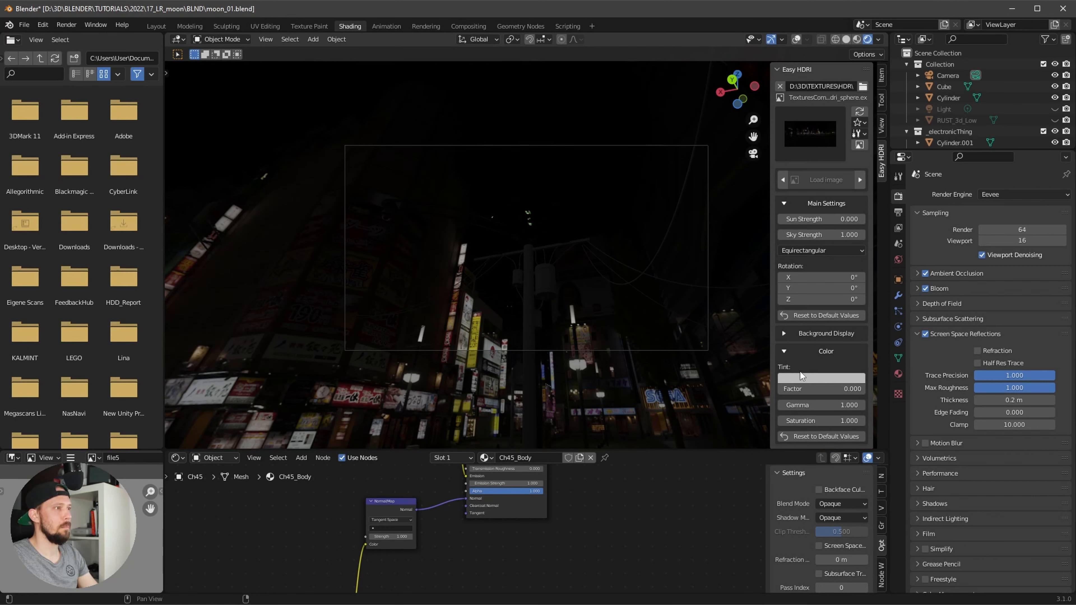
{"action": "left_click", "coordinate": [784, 348]}
{"action": "left_click", "coordinate": [785, 349]}
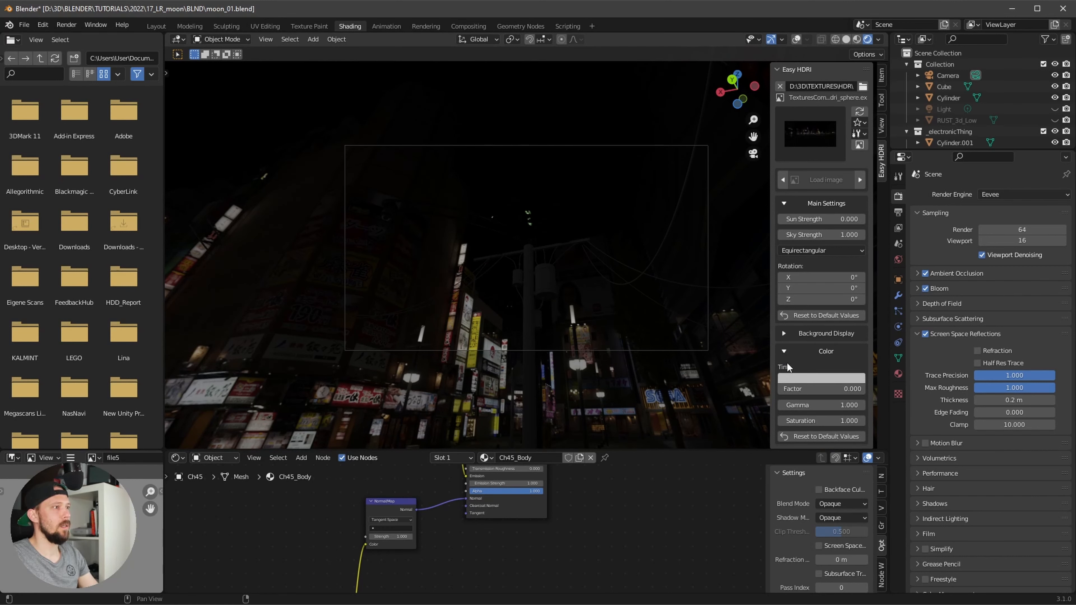
{"action": "left_click", "coordinate": [800, 351]}
{"action": "left_click", "coordinate": [805, 350]}
{"action": "left_click", "coordinate": [819, 379]}
{"action": "left_click_drag", "start_coordinate": [874, 221], "coordinate": [868, 335]}
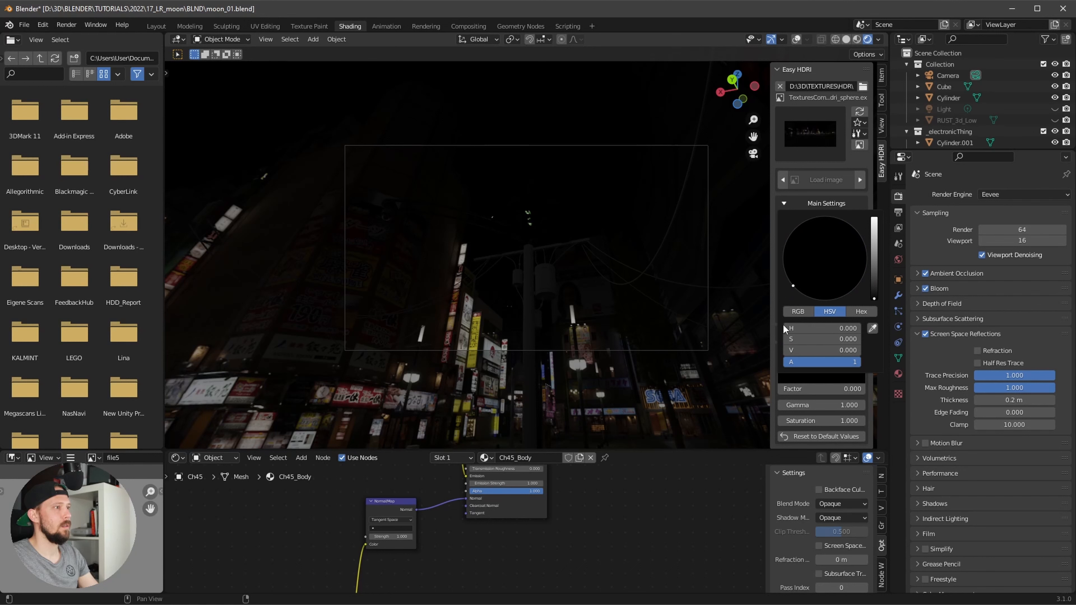
{"action": "left_click", "coordinate": [790, 405]}
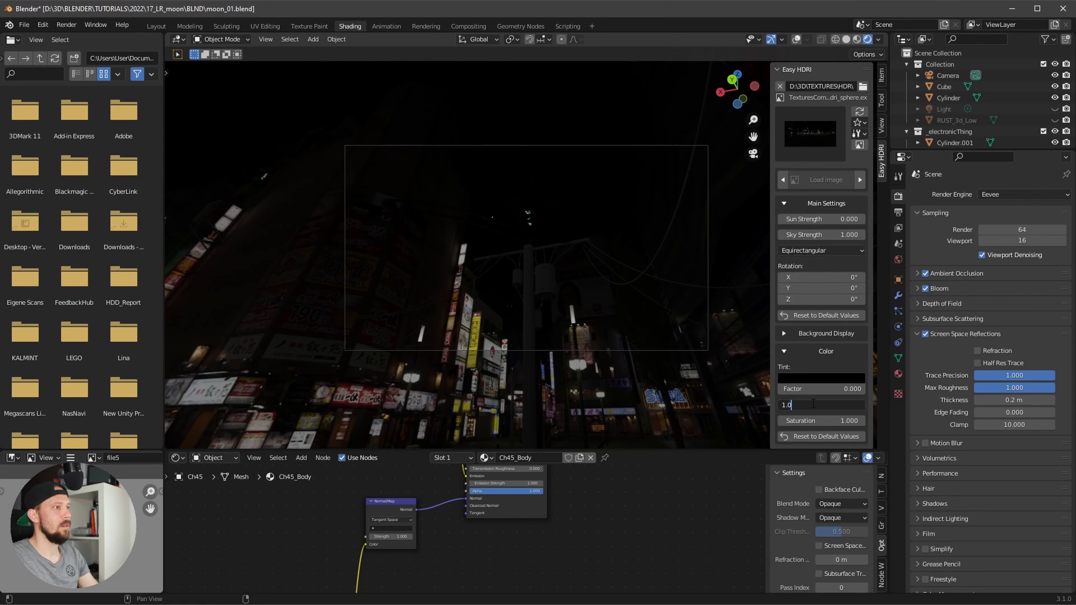
{"action": "key", "text": "Return"}
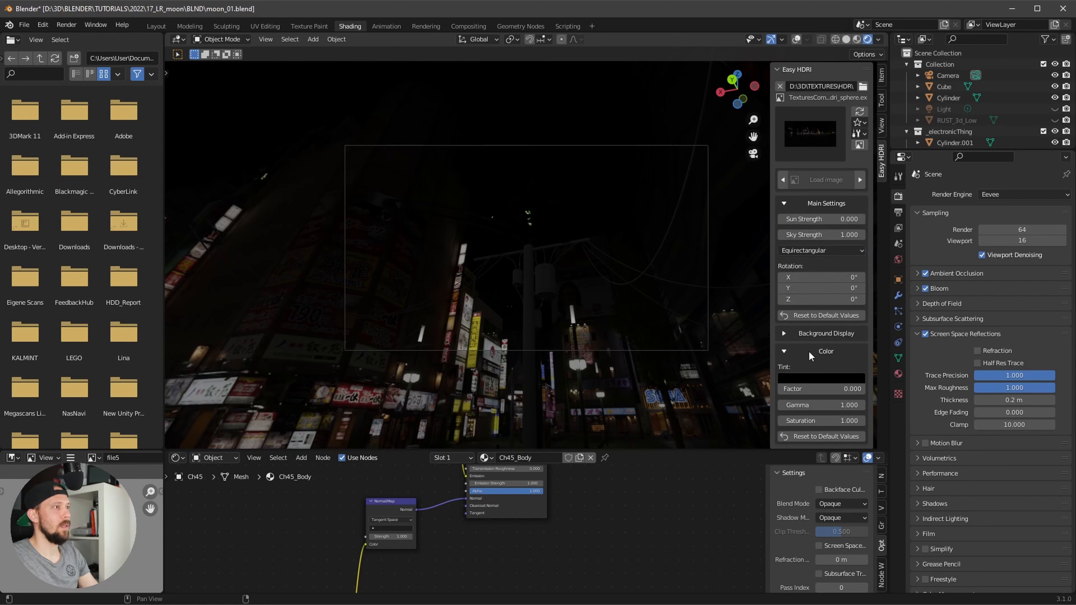
Step: Switch the Easy HDRI background display from the original image to Solid
{"action": "left_click", "coordinate": [799, 334]}
{"action": "left_click", "coordinate": [782, 382]}
{"action": "left_click", "coordinate": [822, 349]}
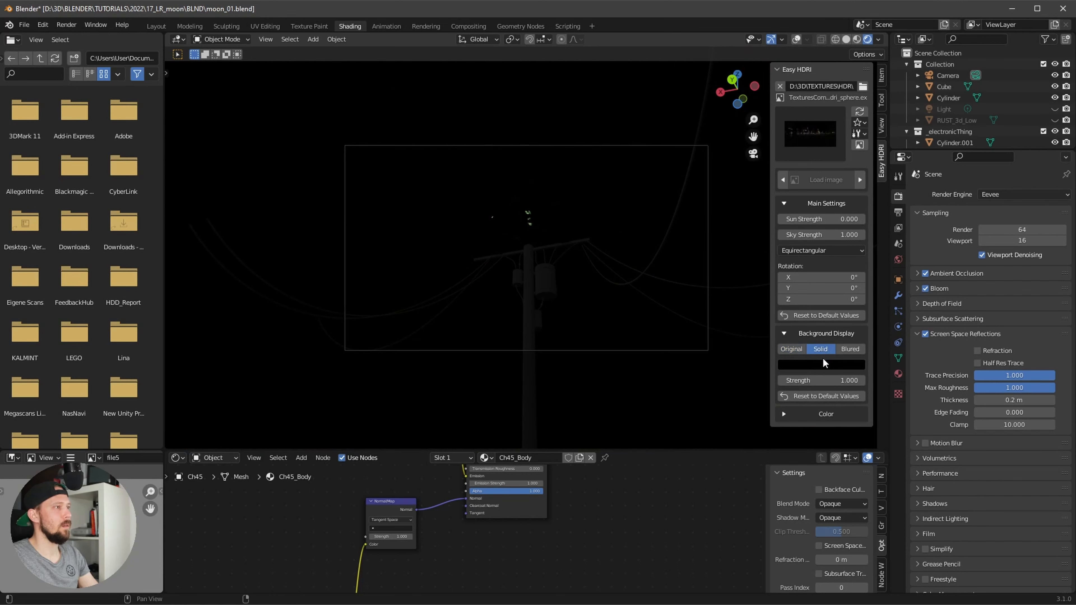
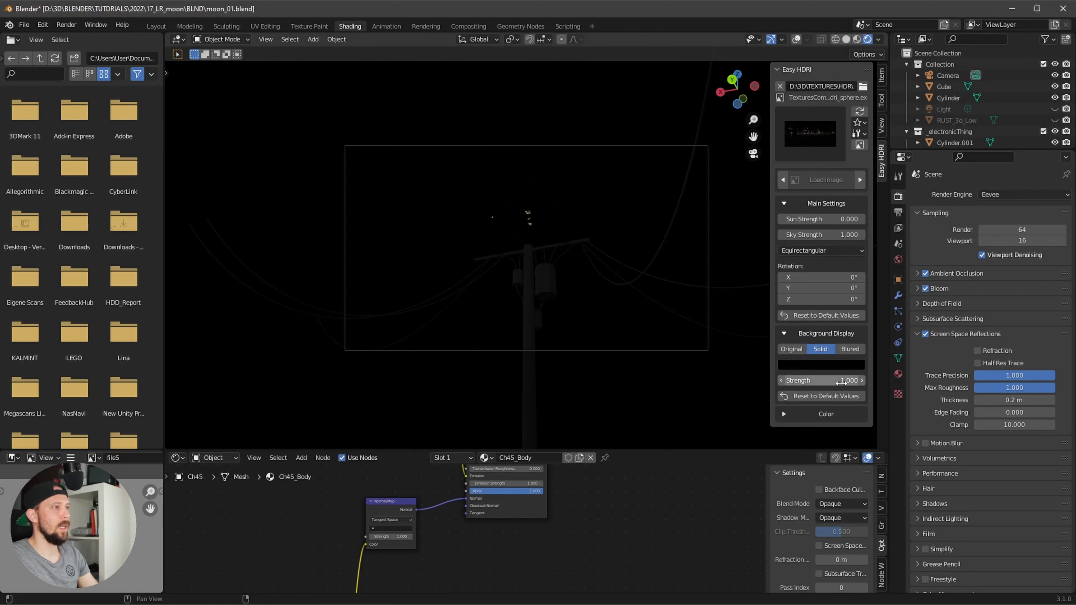
Step: Set the solid background's strength to 1 and lower the HDRI's Sky Strength to 0.700
{"action": "left_click_drag", "start_coordinate": [804, 382], "coordinate": [788, 383]}
{"action": "left_click", "coordinate": [823, 383]}
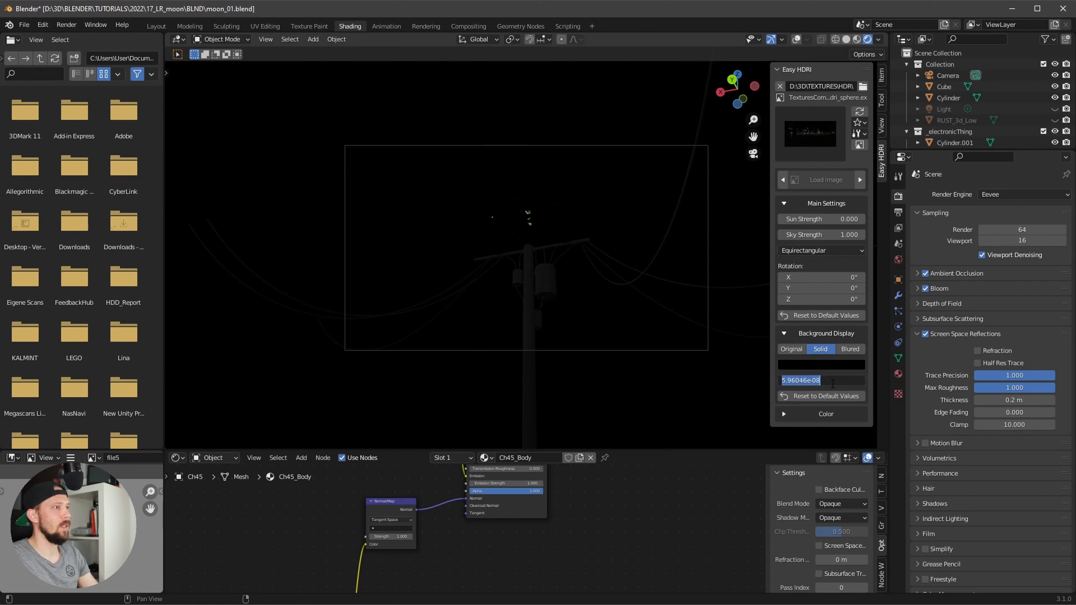
{"action": "type", "text": "1"}
{"action": "key", "text": "Return"}
{"action": "mouse_move", "coordinate": [814, 236]}
{"action": "left_mouse_down"}
{"action": "mouse_move", "coordinate": [796, 235]}
{"action": "mouse_move", "coordinate": [829, 242]}
{"action": "left_mouse_up"}
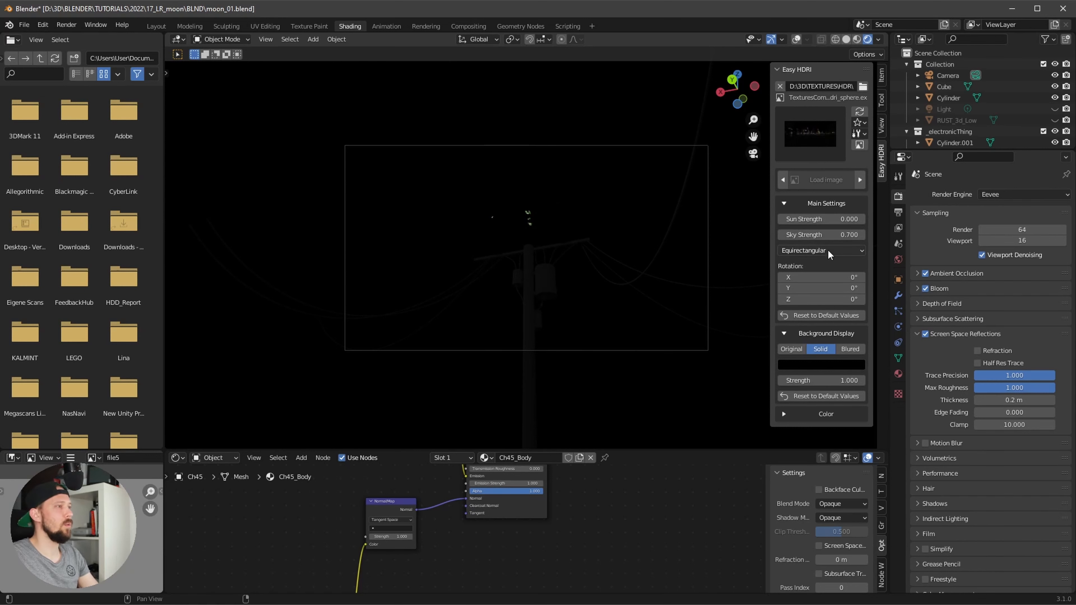
Step: Switch to Chrome, open Unsplash in a new tab and search for "moon"
{"action": "key", "text": "alt+Tab"}
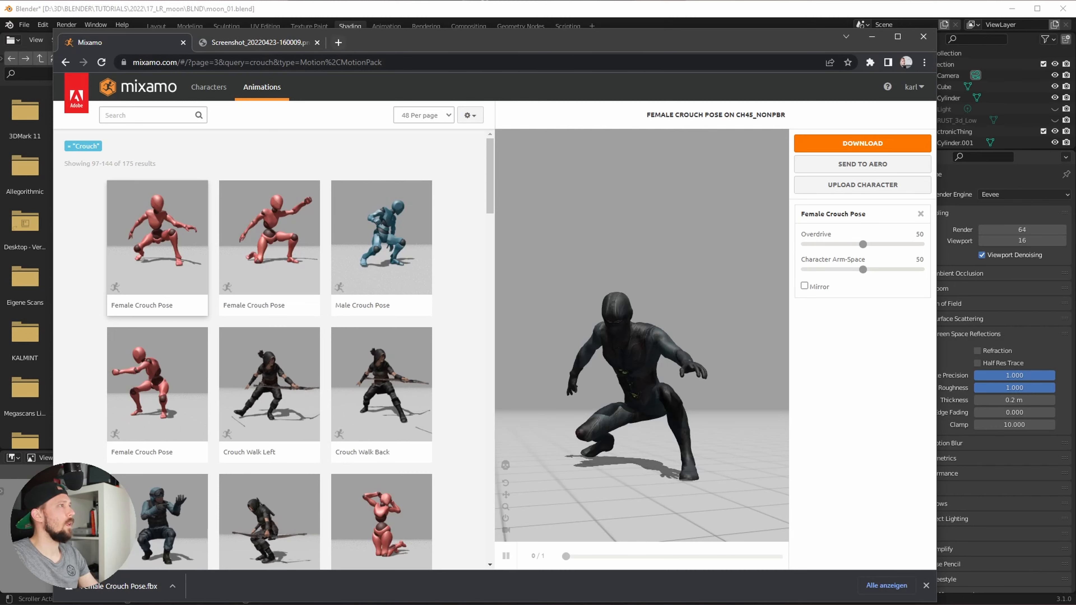
{"action": "left_click", "coordinate": [338, 43]}
{"action": "type", "text": "un"}
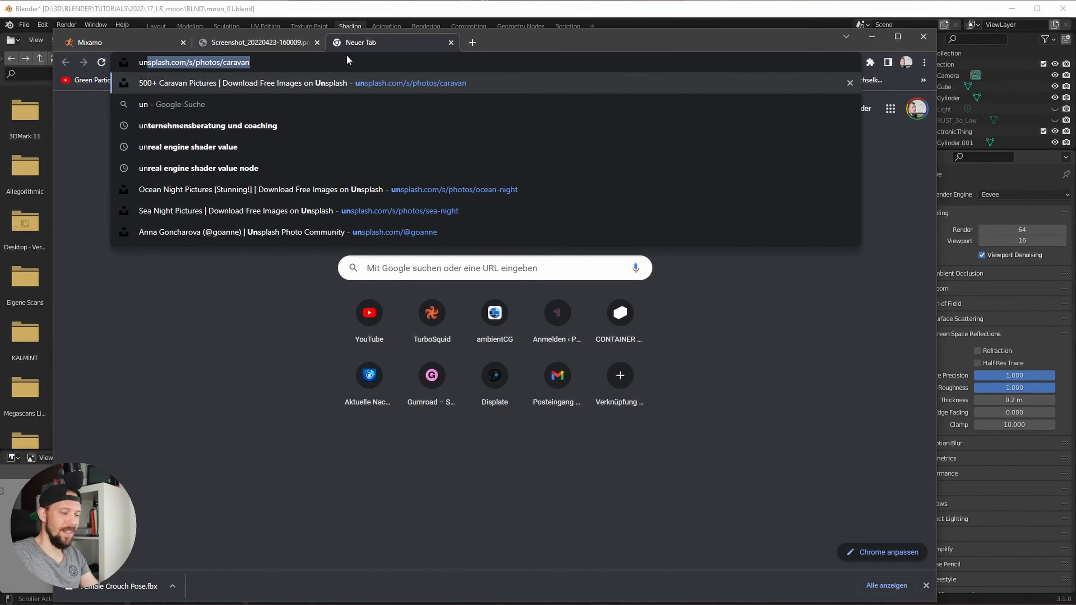
{"action": "key", "text": "Return"}
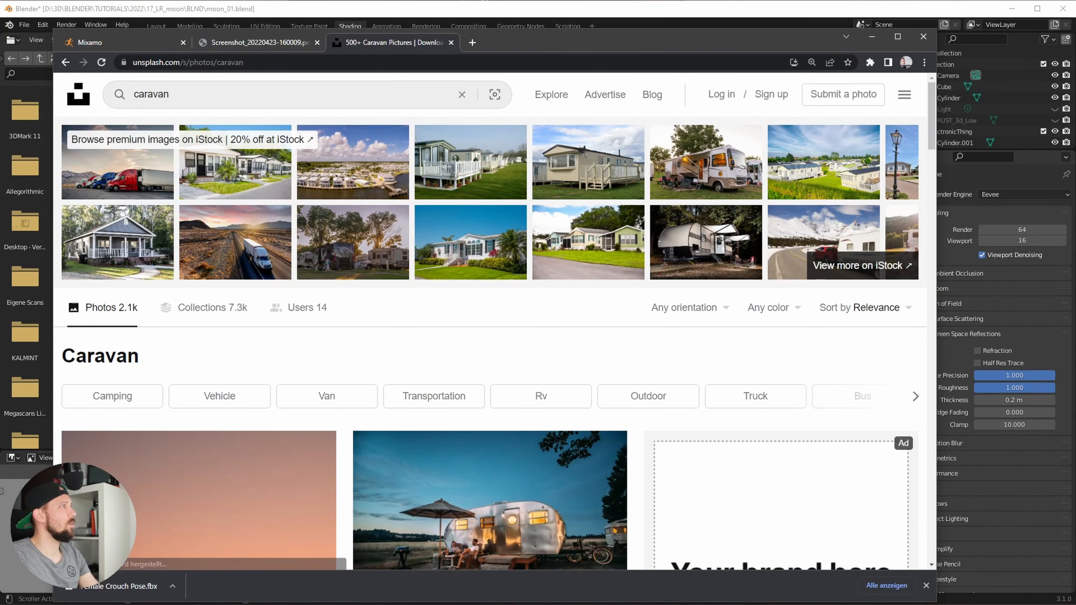
{"action": "left_click", "coordinate": [179, 91]}
{"action": "double_click", "coordinate": [196, 94]}
{"action": "type", "text": "moon"}
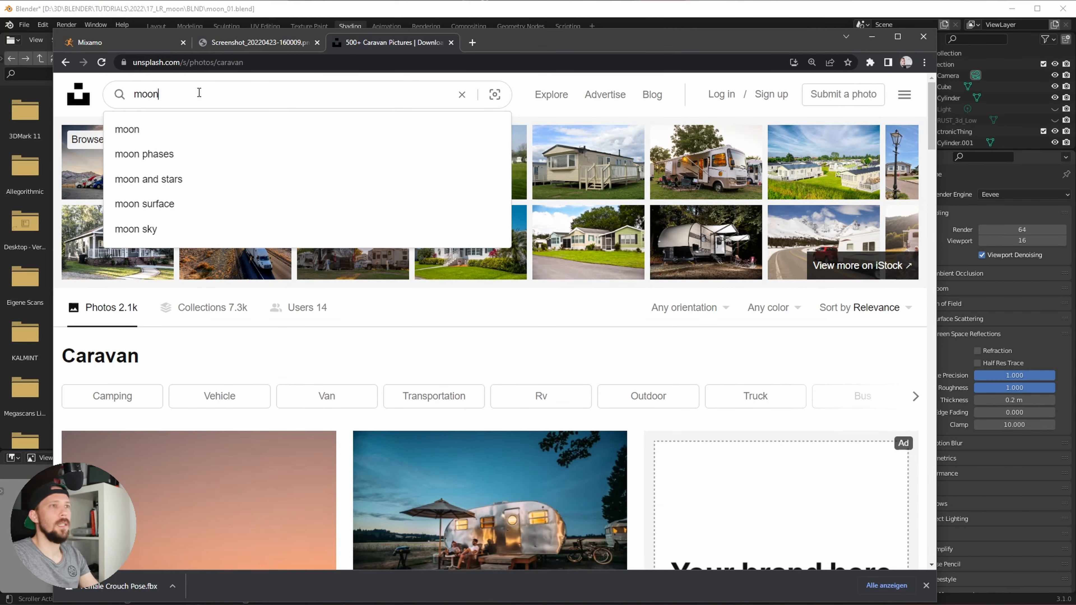
{"action": "key", "text": "Return"}
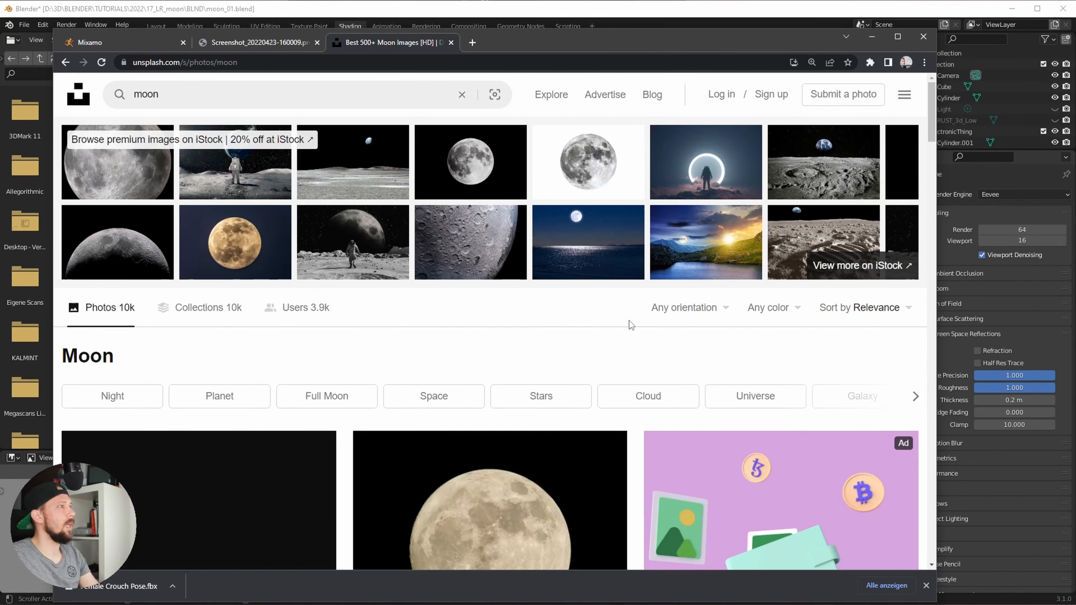
Step: Browse the Unsplash moon photos for images suitable for the night scene, closing the browser's download bar
{"action": "scroll", "coordinate": [932, 119], "scroll_direction": "down", "scroll_amount": 5}
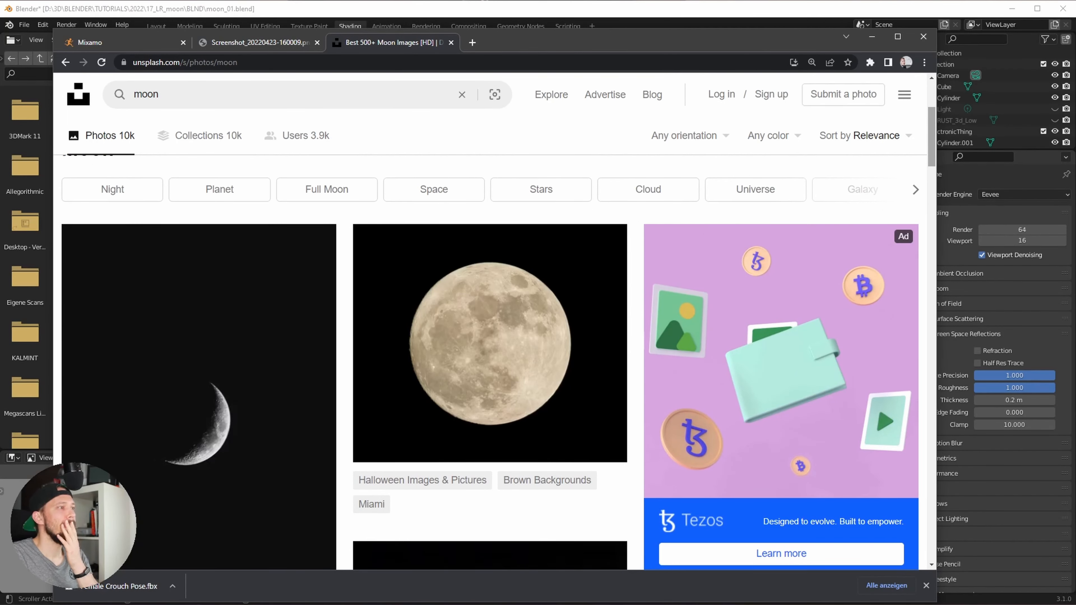
{"action": "scroll", "coordinate": [492, 360], "scroll_direction": "down", "scroll_amount": 5}
{"action": "scroll", "coordinate": [492, 360], "scroll_direction": "up", "scroll_amount": 4}
{"action": "scroll", "coordinate": [490, 362], "scroll_direction": "down", "scroll_amount": 15}
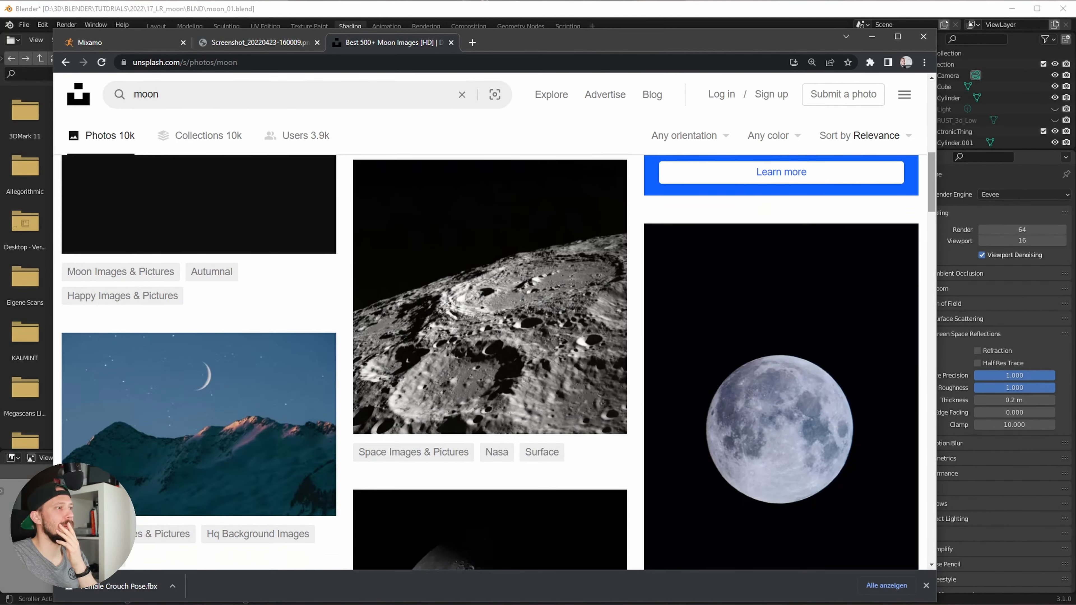
{"action": "scroll", "coordinate": [489, 362], "scroll_direction": "up", "scroll_amount": 18}
{"action": "scroll", "coordinate": [920, 163], "scroll_direction": "down", "scroll_amount": 2}
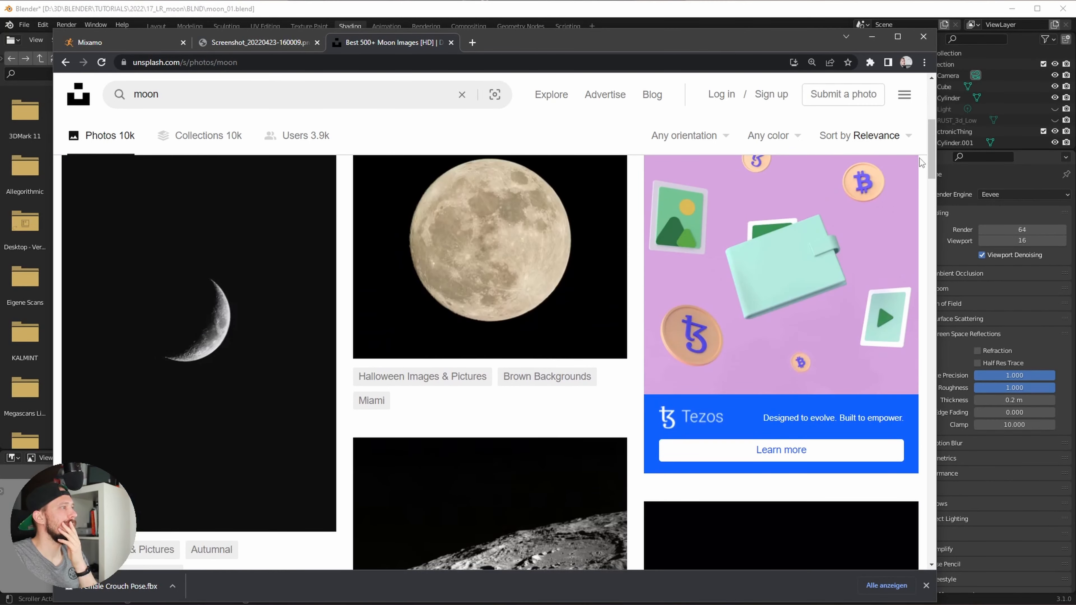
{"action": "left_click_drag", "start_coordinate": [934, 160], "coordinate": [934, 253]}
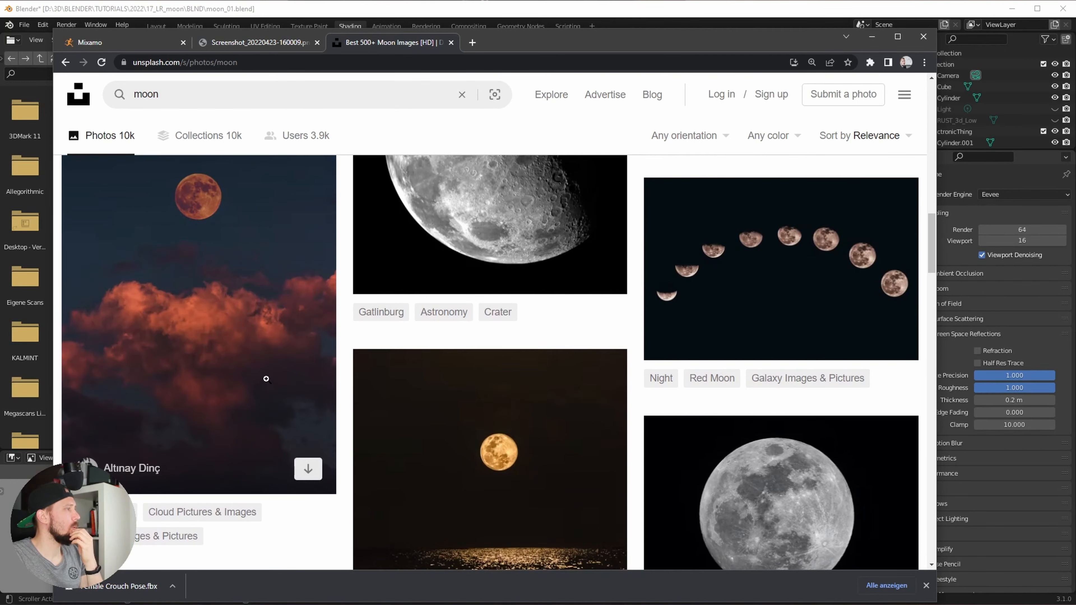
{"action": "left_click", "coordinate": [926, 585]}
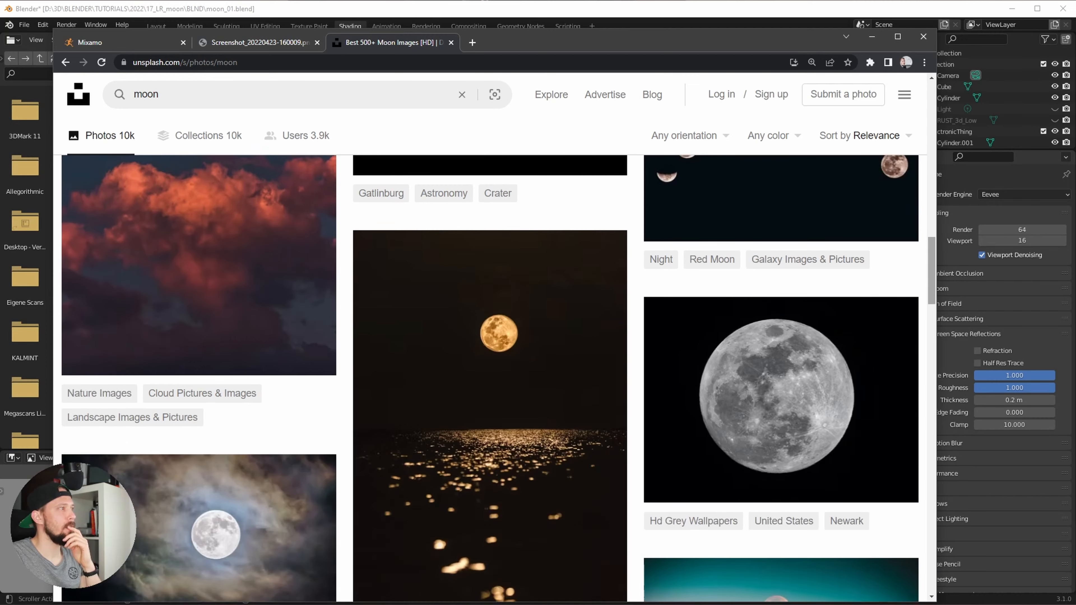
{"action": "mouse_move", "coordinate": [928, 258]}
{"action": "left_mouse_down"}
{"action": "mouse_move", "coordinate": [931, 357]}
{"action": "mouse_move", "coordinate": [931, 175]}
{"action": "mouse_move", "coordinate": [930, 237]}
{"action": "left_mouse_up"}
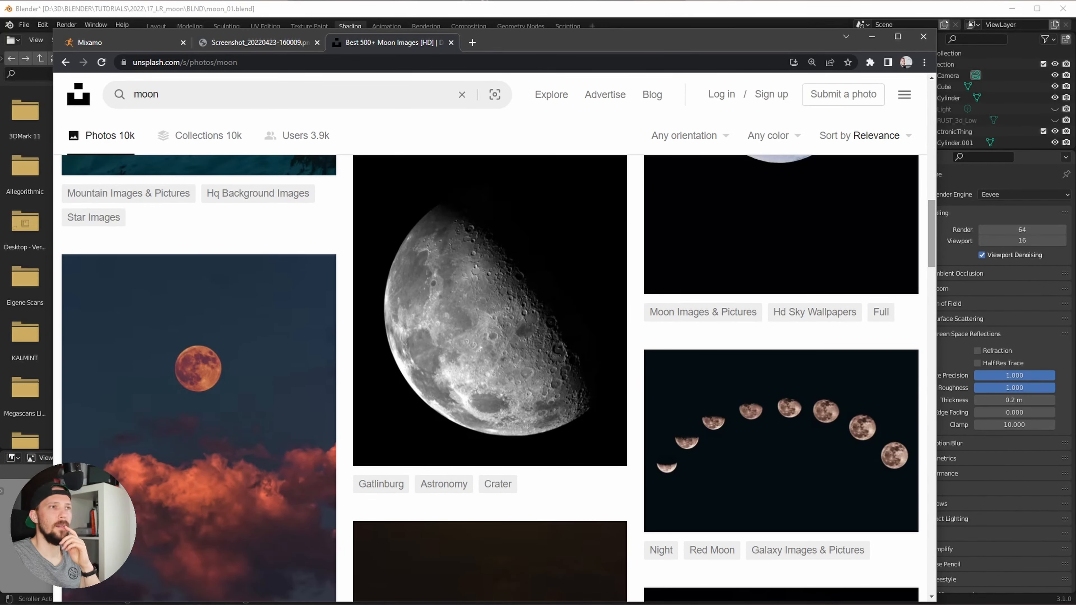
Step: Open the beige full moon photo on a black background in a new tab and start downloading it
{"action": "scroll", "coordinate": [474, 360], "scroll_direction": "up", "scroll_amount": 10}
{"action": "right_click", "coordinate": [474, 360]}
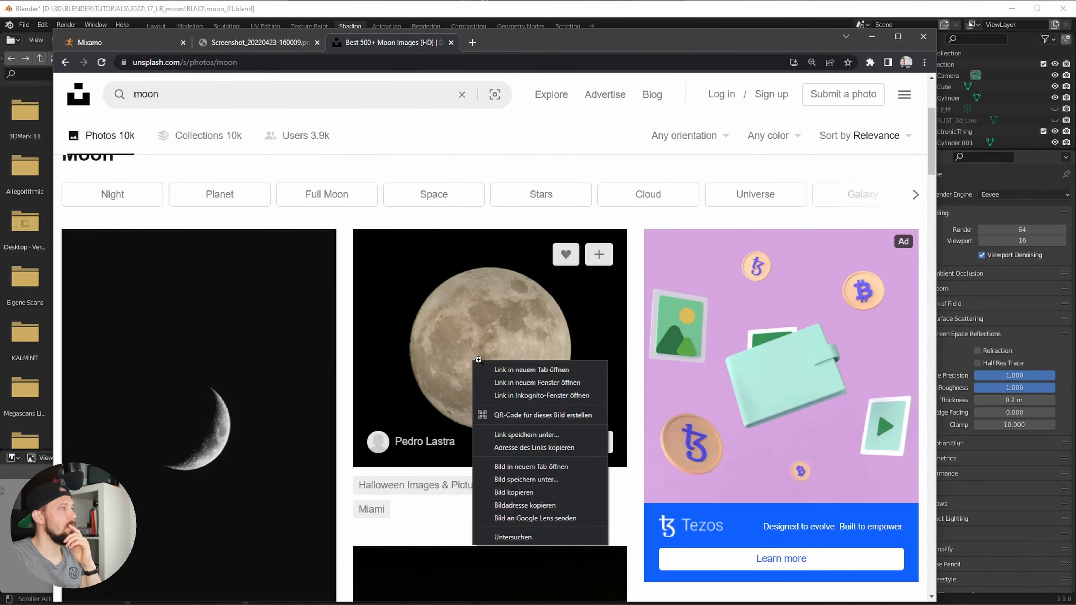
{"action": "left_click", "coordinate": [500, 369]}
{"action": "left_click", "coordinate": [512, 42]}
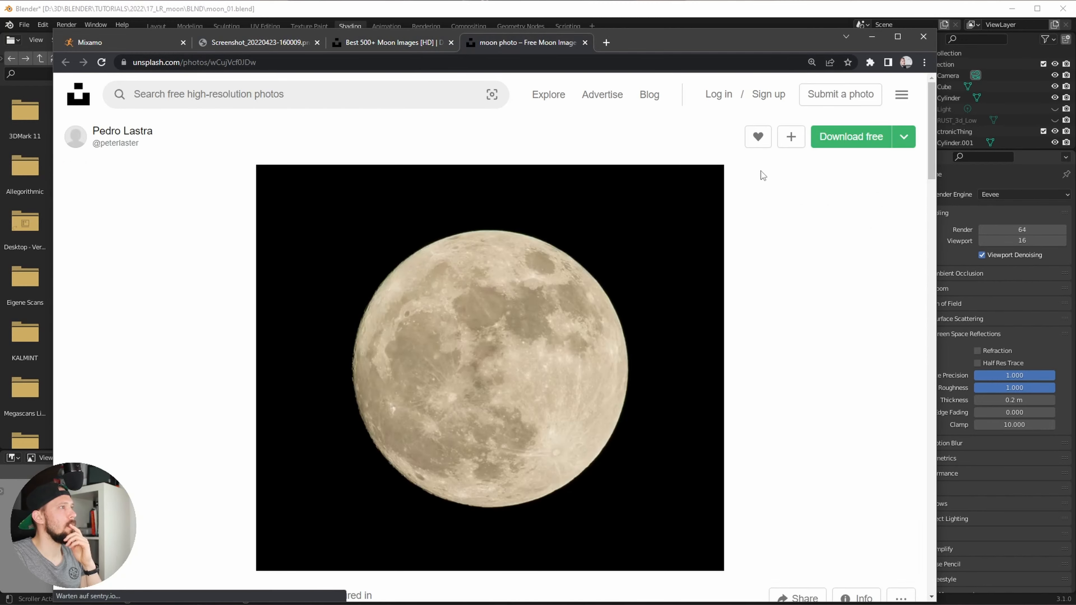
{"action": "left_click", "coordinate": [903, 136]}
{"action": "left_click", "coordinate": [823, 234]}
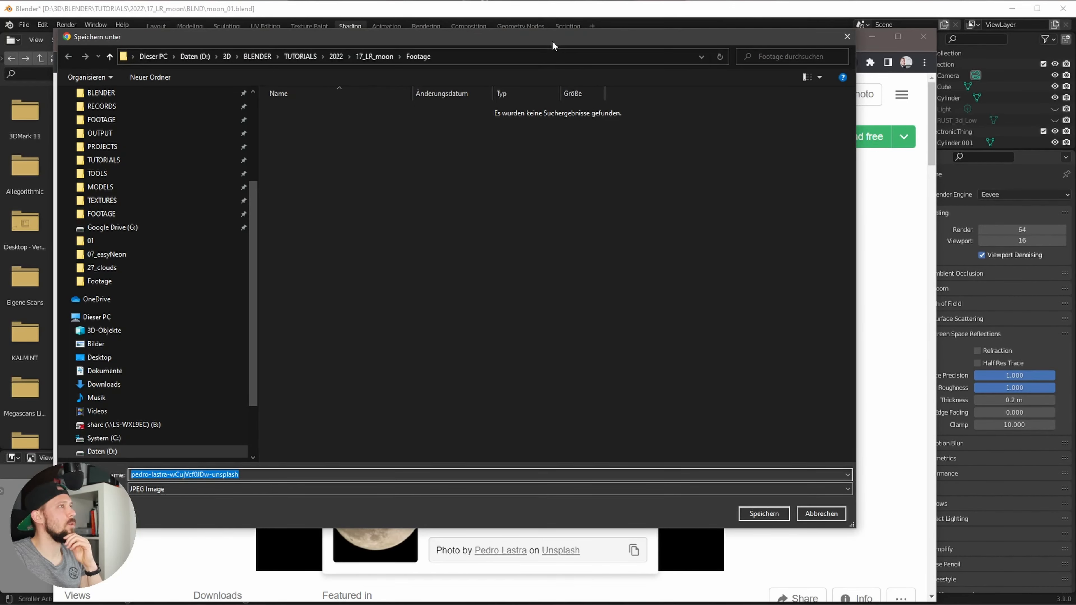
Step: Save the full moon photo as a JPEG in the Footage folder of the 17_LR_moon project
{"action": "left_click_drag", "start_coordinate": [551, 40], "coordinate": [706, 102]}
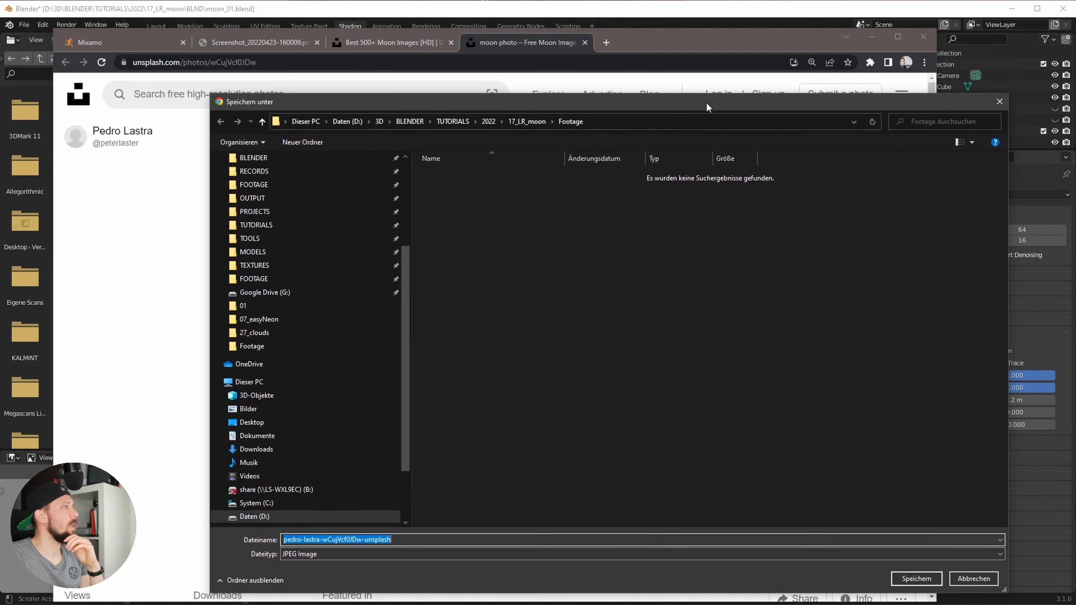
{"action": "left_click", "coordinate": [295, 347]}
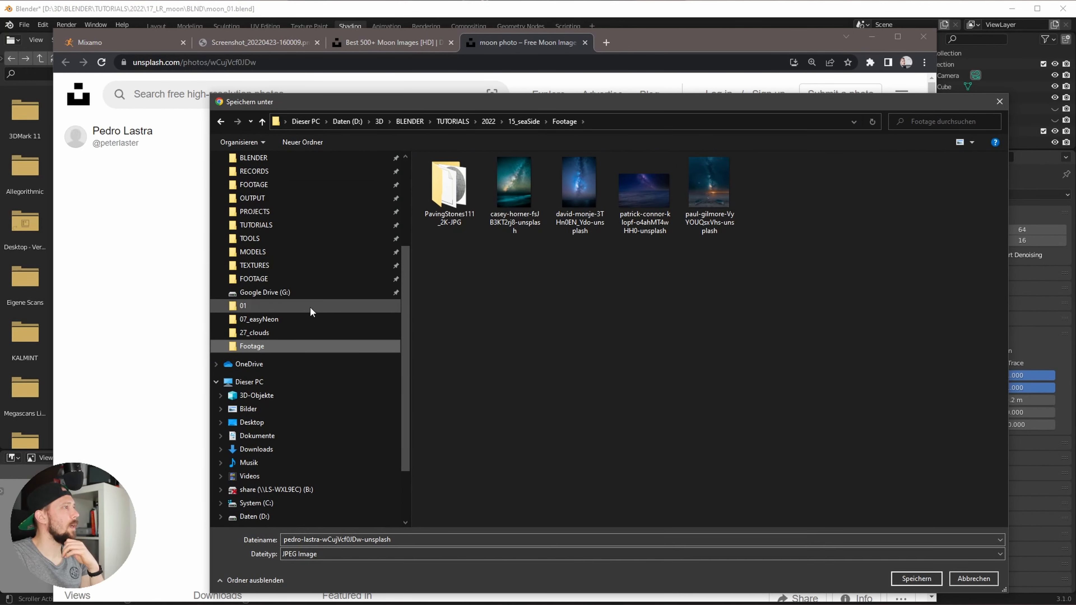
{"action": "scroll", "coordinate": [404, 288], "scroll_direction": "up", "scroll_amount": 2}
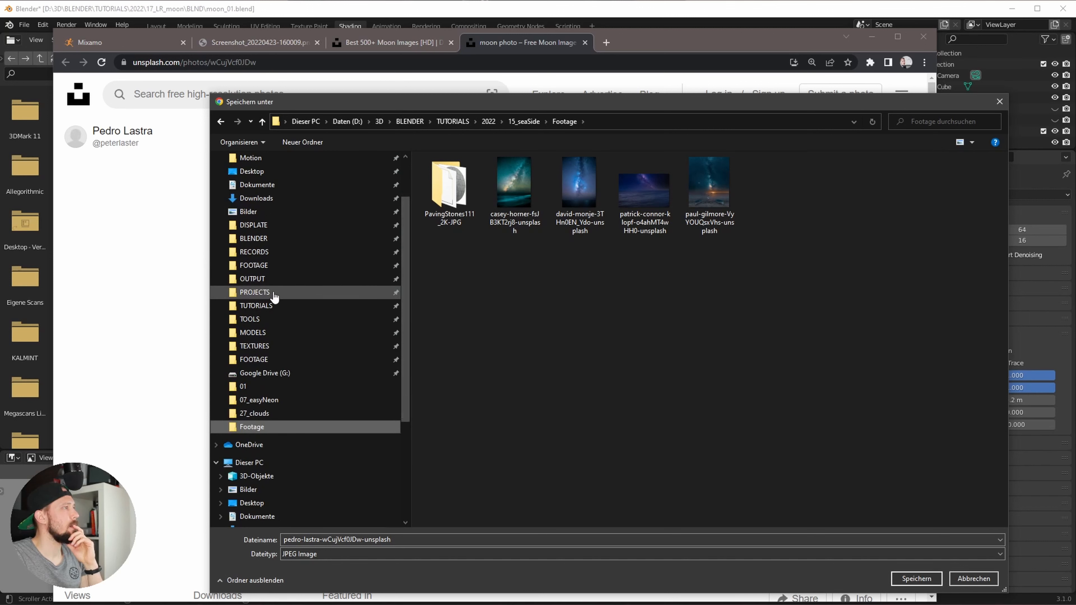
{"action": "left_click", "coordinate": [489, 122]}
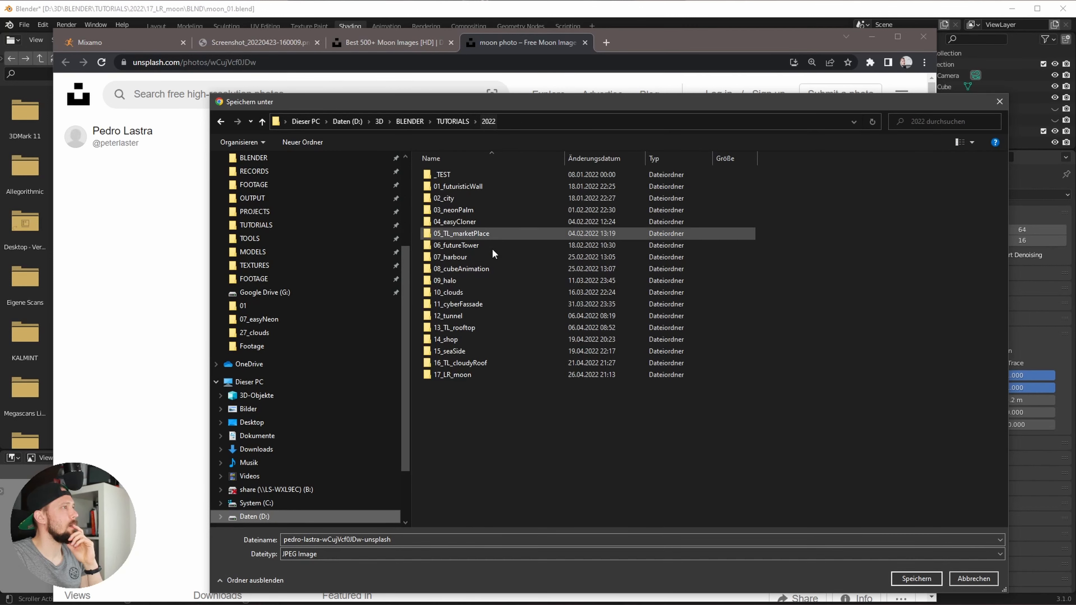
{"action": "double_click", "coordinate": [465, 375]}
{"action": "double_click", "coordinate": [453, 187]}
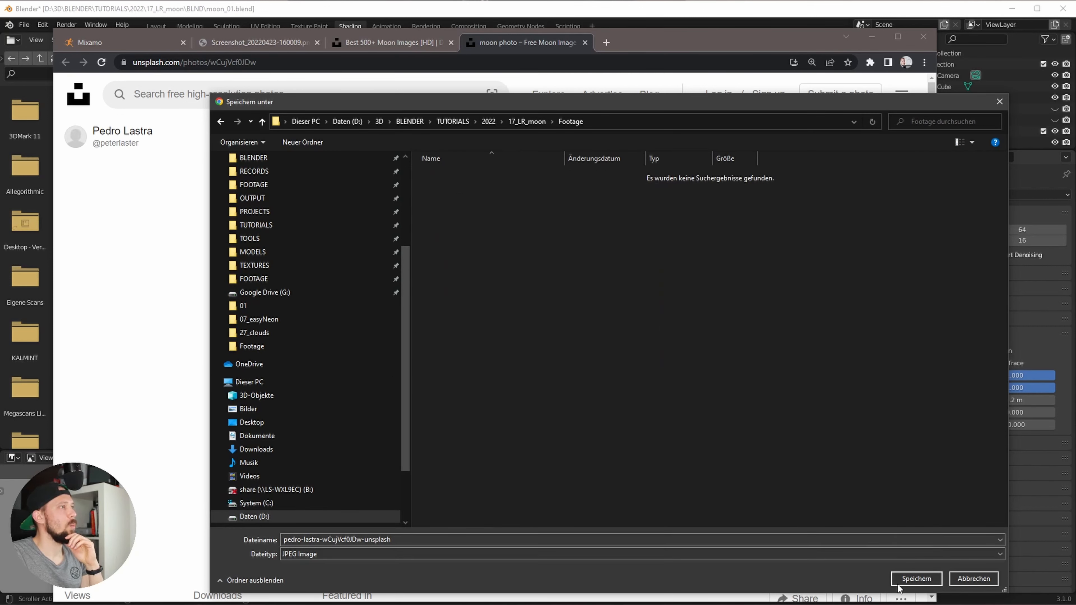
{"action": "left_click", "coordinate": [906, 580]}
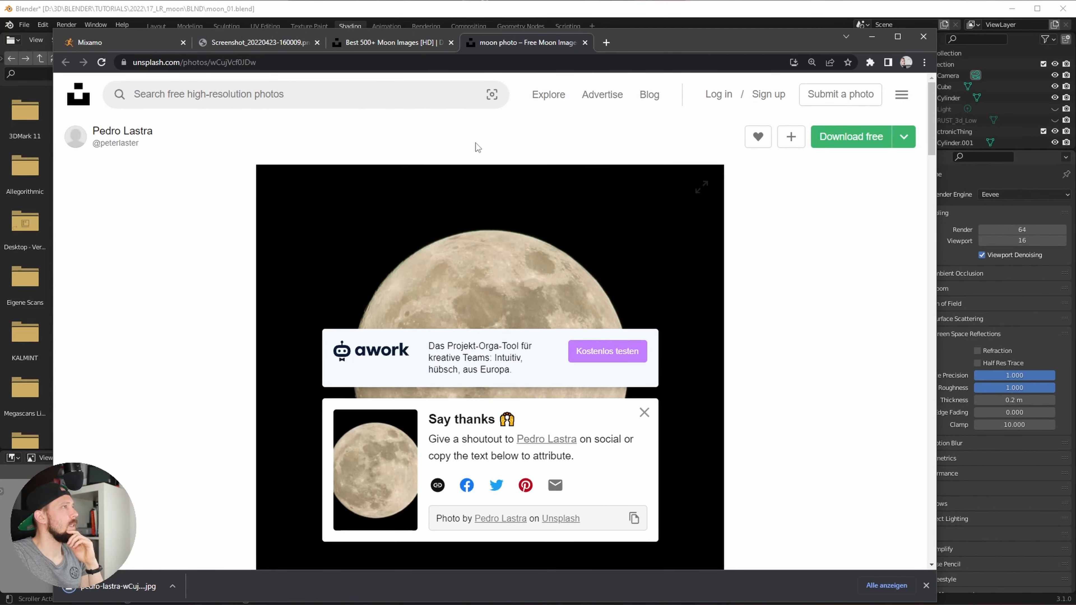
Step: Return to the Unsplash moon results and open the photo of a red full moon above orange clouds
{"action": "left_click", "coordinate": [387, 43]}
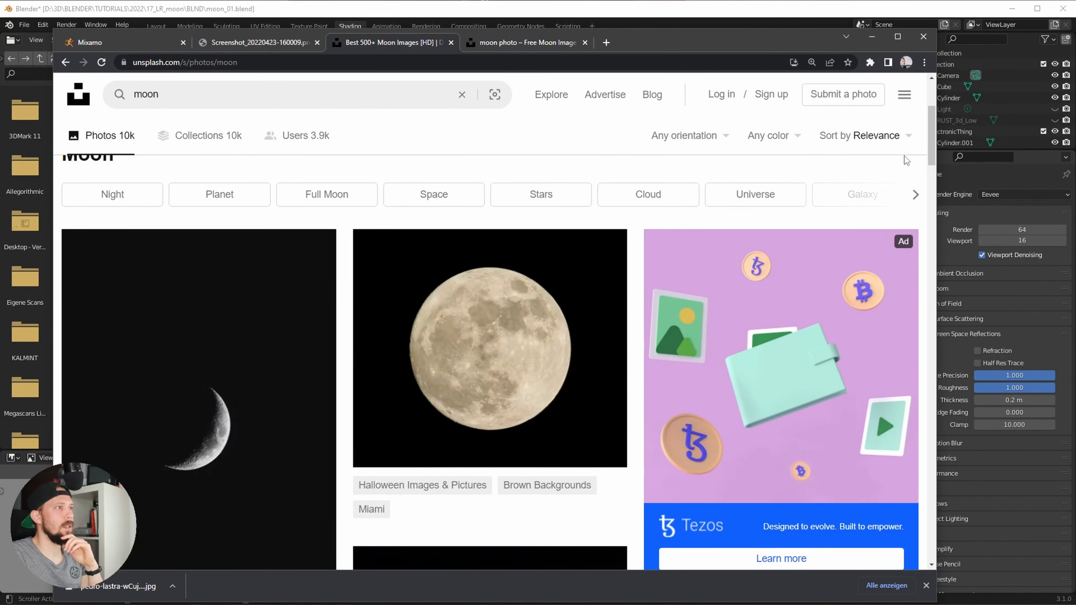
{"action": "scroll", "coordinate": [498, 362], "scroll_direction": "down", "scroll_amount": 10}
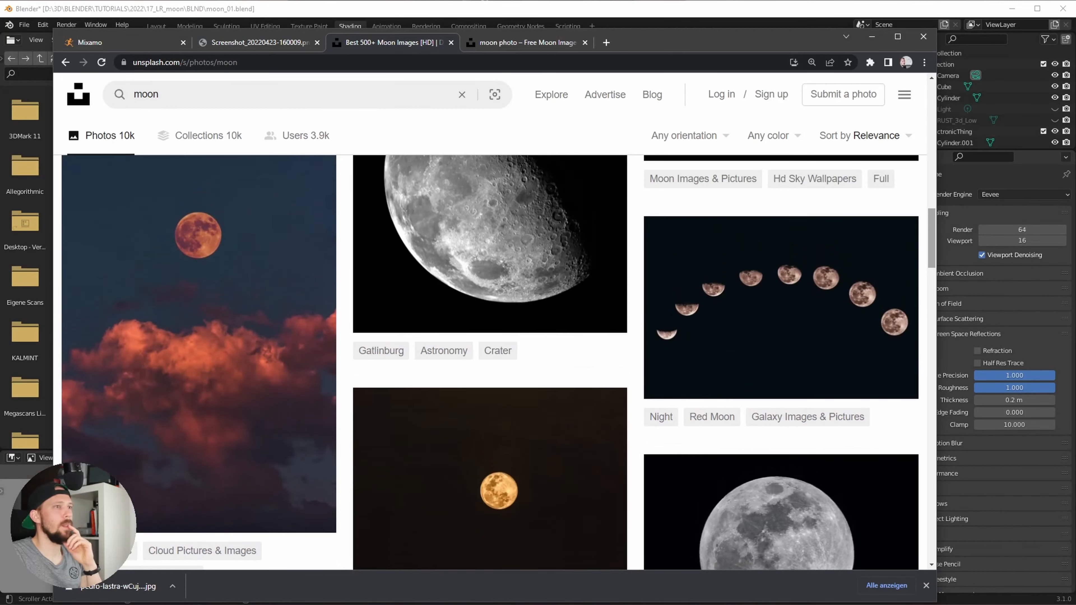
{"action": "scroll", "coordinate": [135, 424], "scroll_direction": "up", "scroll_amount": 1}
{"action": "right_click", "coordinate": [211, 408]}
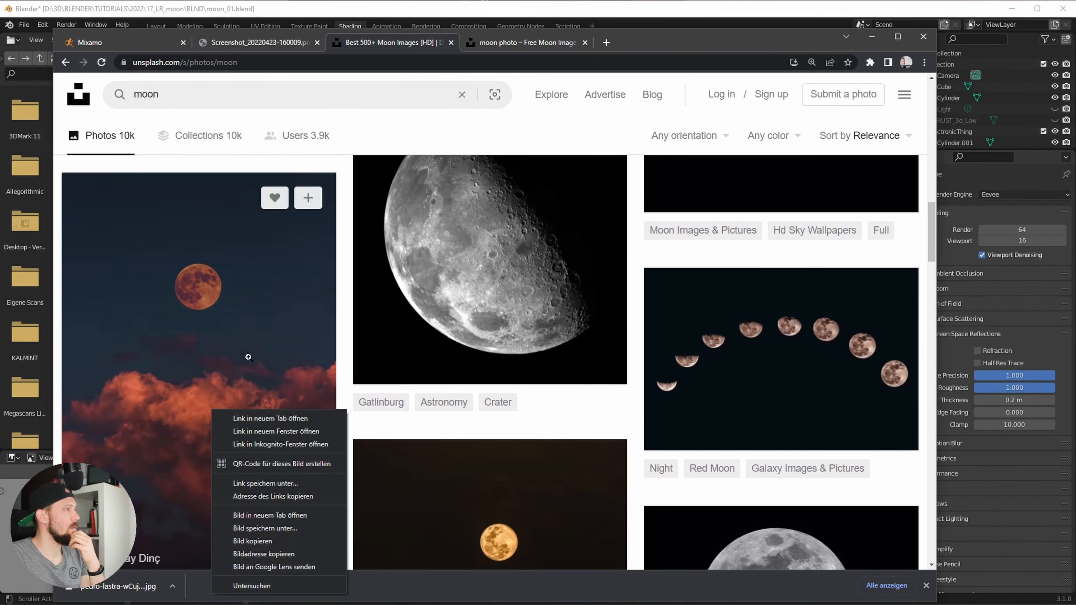
{"action": "left_click", "coordinate": [249, 357]}
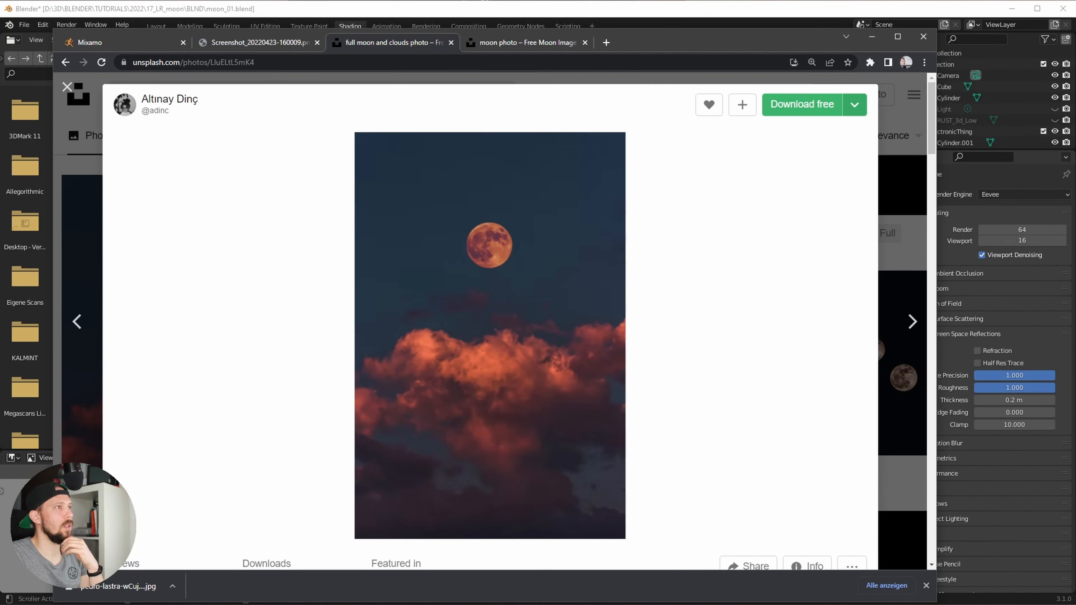
Step: Download the moon and clouds photo as a JPEG into the project's Footage folder
{"action": "left_click", "coordinate": [854, 105]}
{"action": "left_click", "coordinate": [803, 235]}
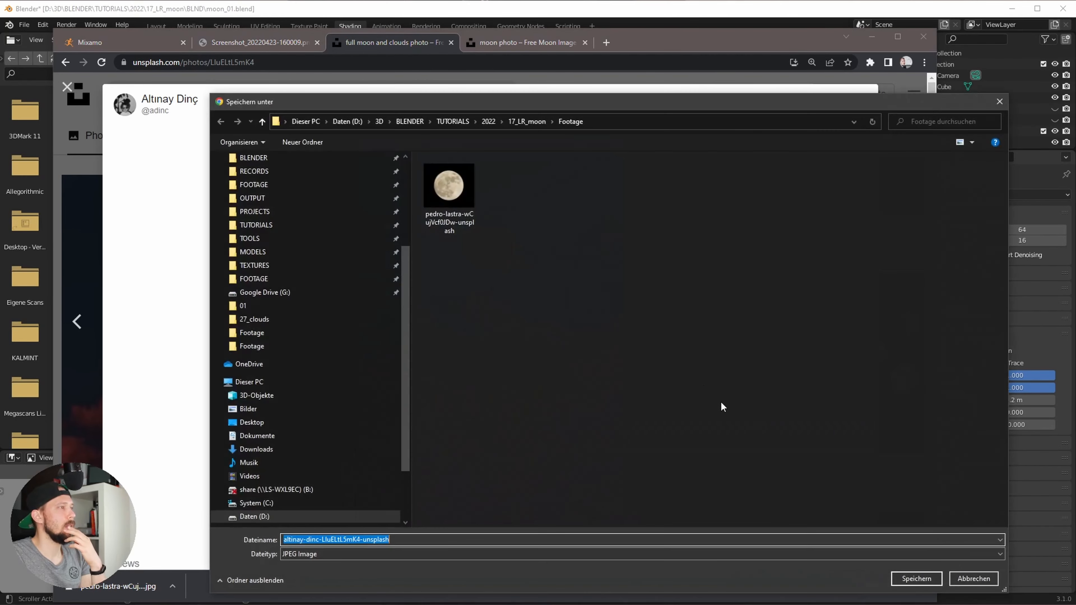
{"action": "left_click", "coordinate": [916, 579]}
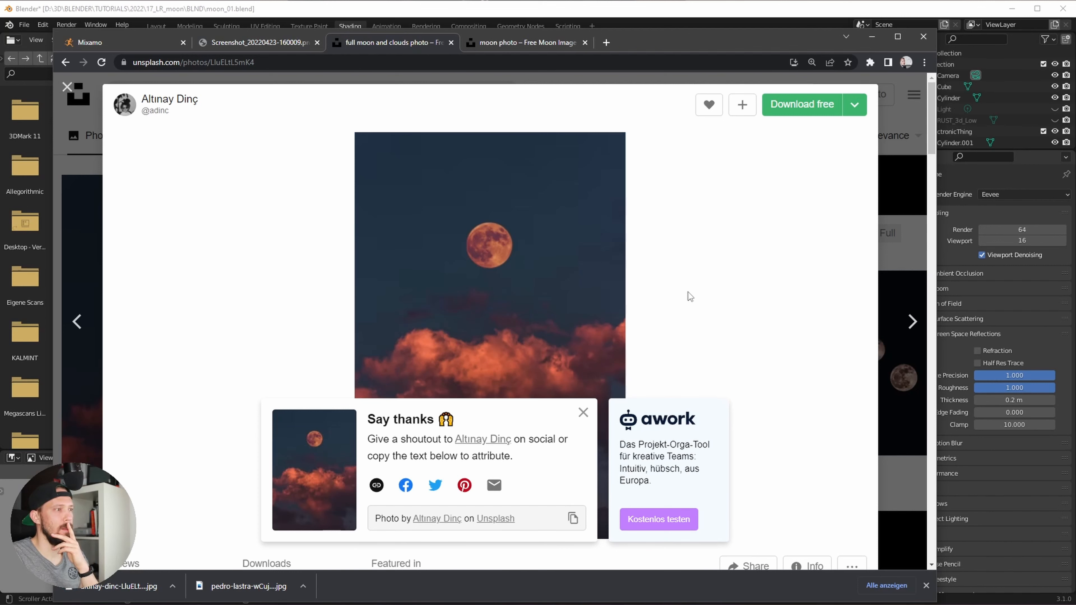
Step: Switch to Blender, enlarge the shader editor area and deselect the current object
{"action": "key", "text": "alt+Tab"}
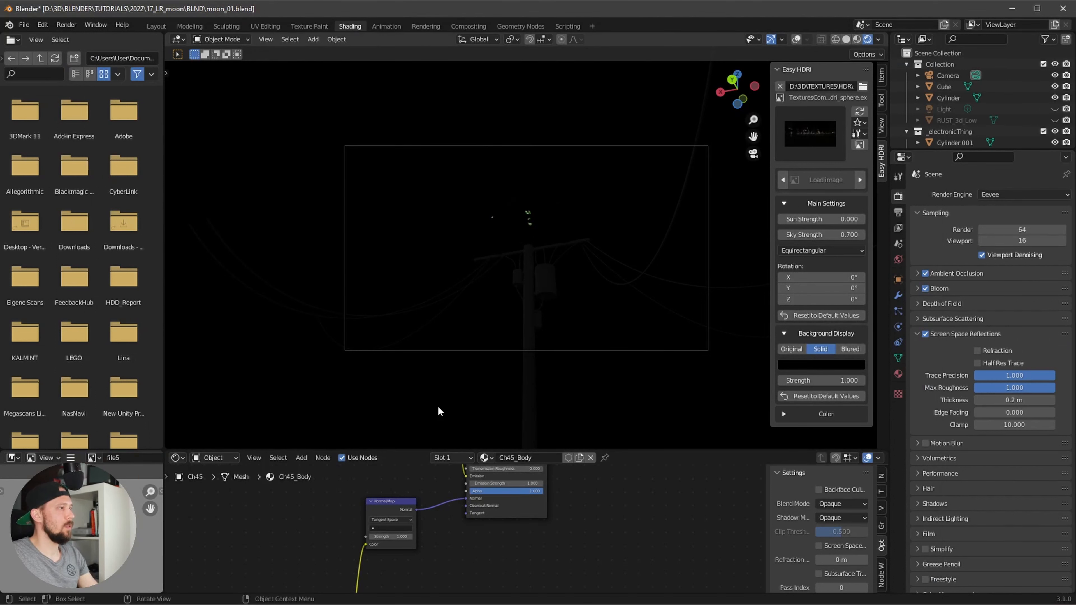
{"action": "left_click_drag", "start_coordinate": [406, 451], "coordinate": [400, 331]}
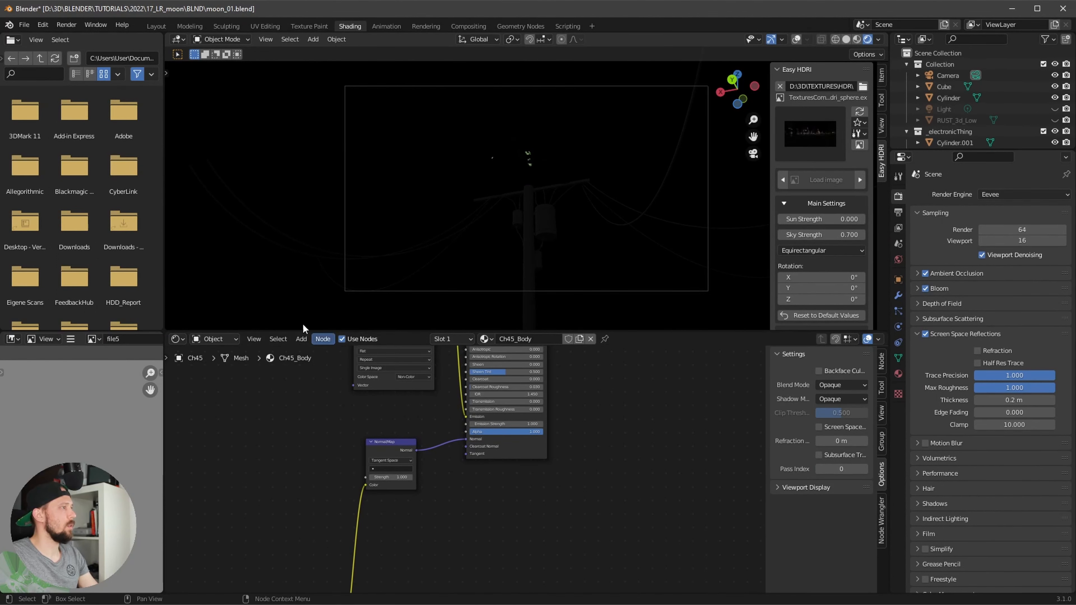
{"action": "left_click", "coordinate": [344, 266]}
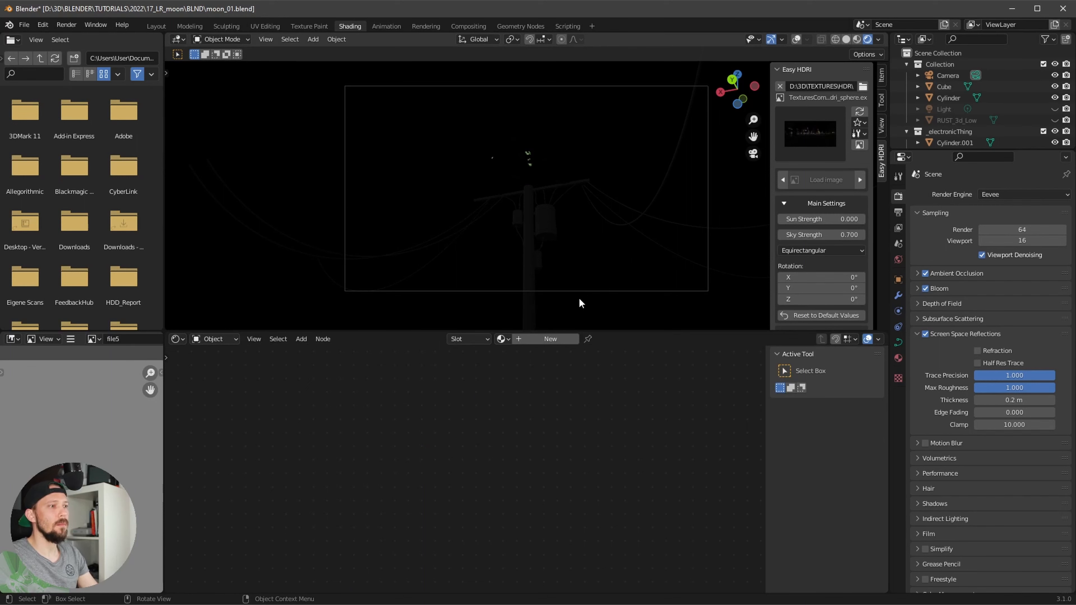
Step: Import the beige full moon photo from the Footage folder as an image plane with a Principled material
{"action": "key", "text": "shift+a"}
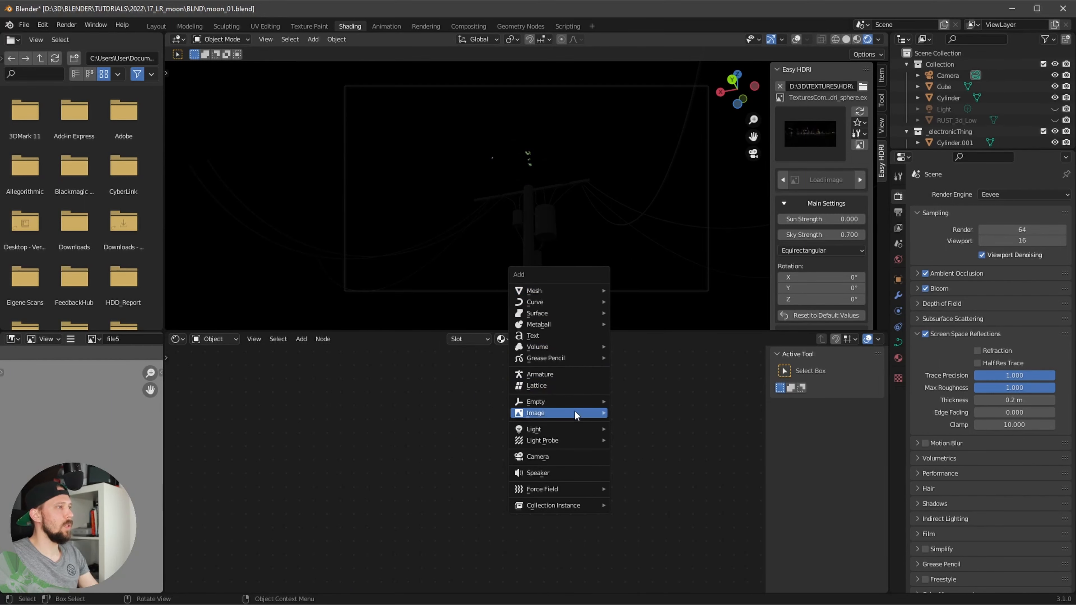
{"action": "mouse_move", "coordinate": [576, 413]}
{"action": "left_click", "coordinate": [669, 437]}
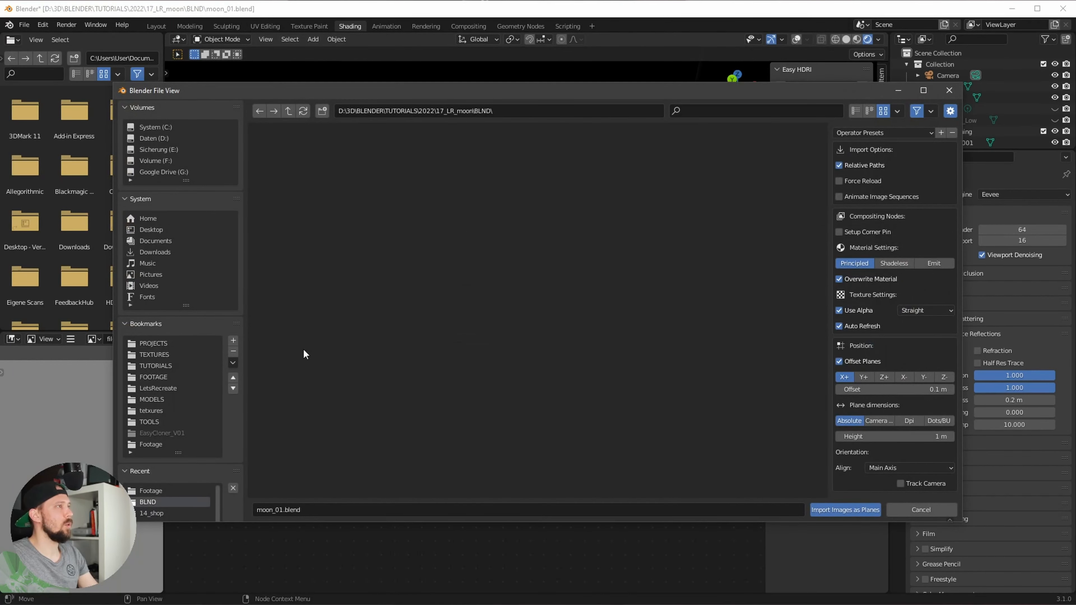
{"action": "left_click", "coordinate": [164, 443]}
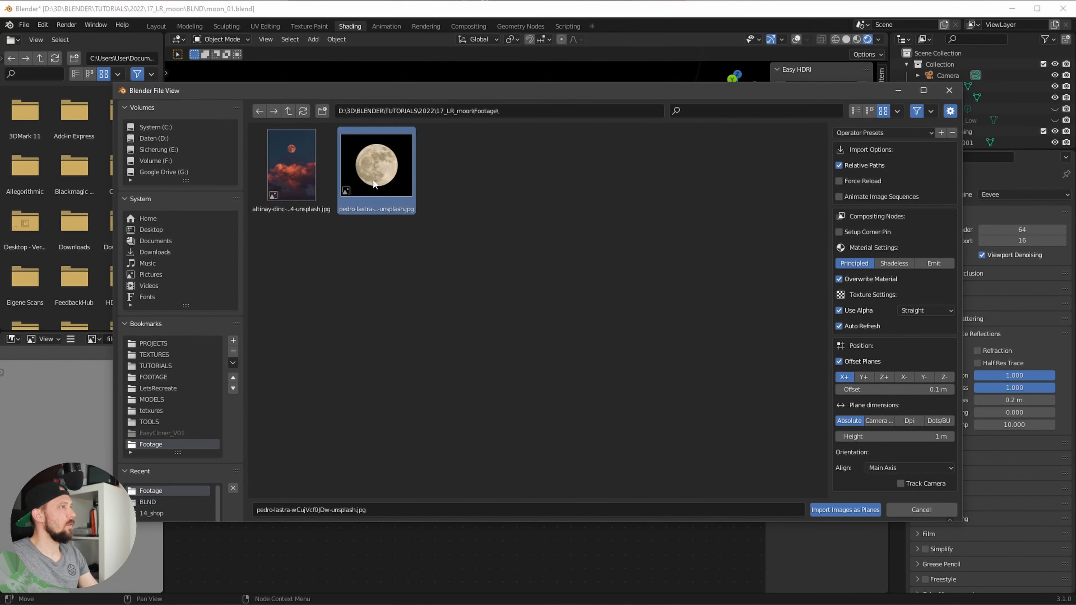
{"action": "double_click", "coordinate": [374, 180]}
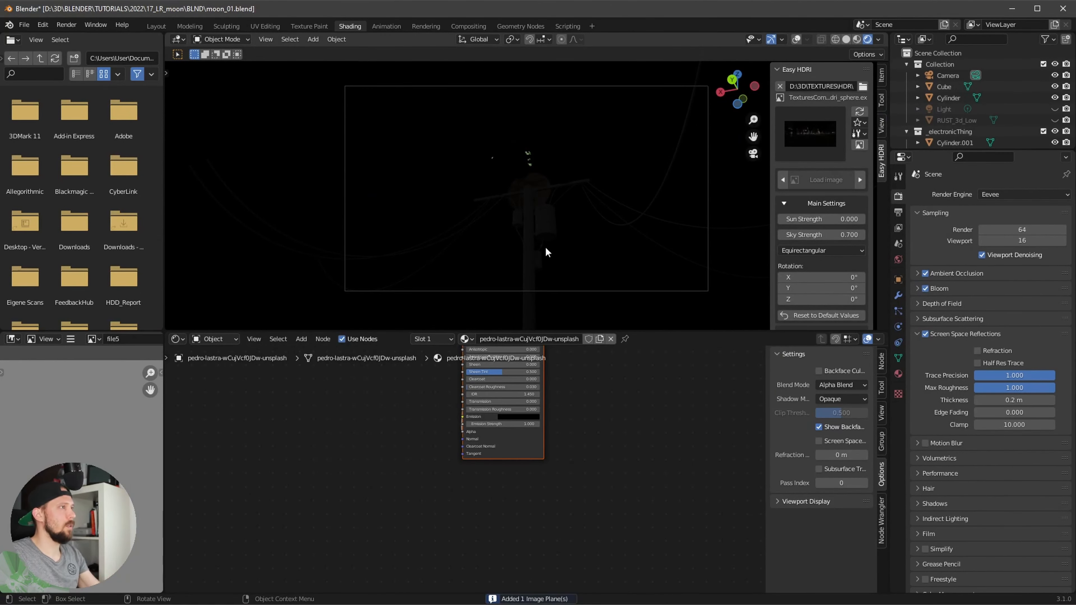
Step: Scale the moon plane up behind the figure and show the scene in Material Preview with all the plane's material nodes in view
{"action": "key", "text": "s"}
{"action": "left_click", "coordinate": [707, 214]}
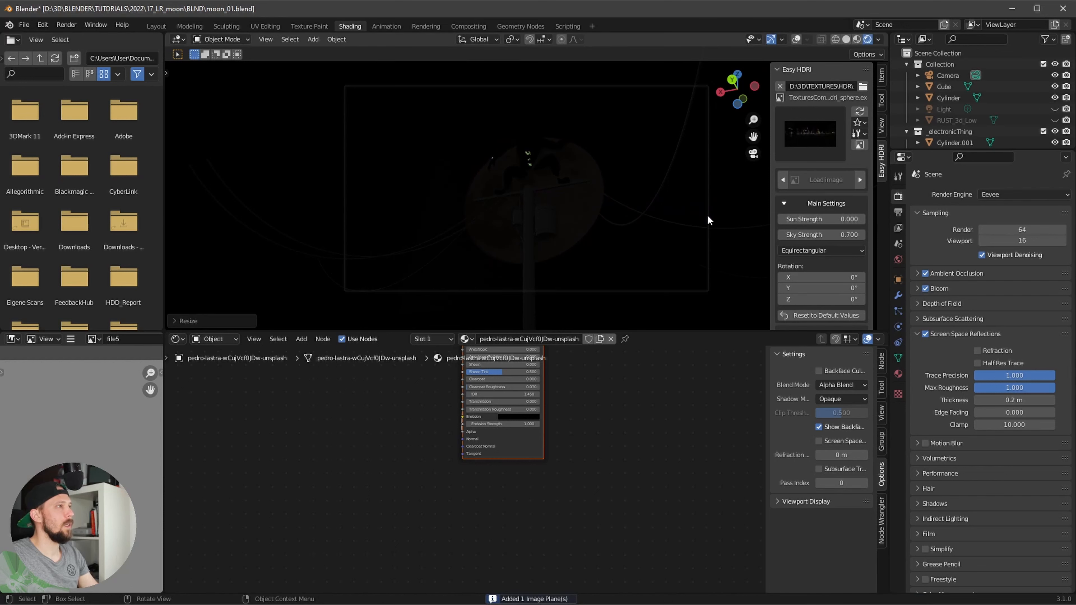
{"action": "key", "text": "z"}
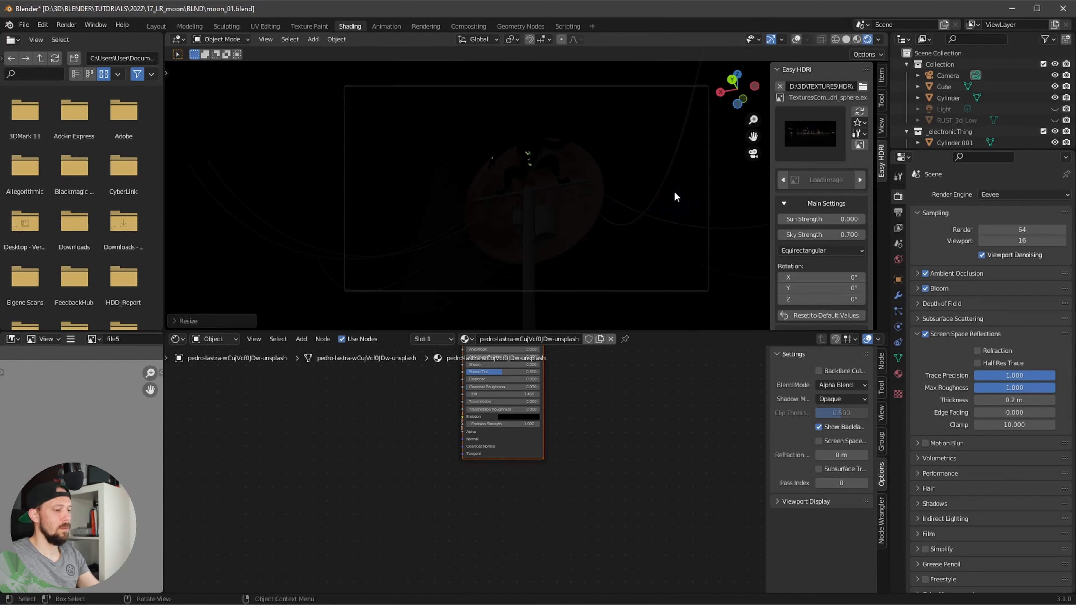
{"action": "key", "text": "z"}
{"action": "left_click", "coordinate": [676, 268]}
{"action": "mouse_move", "coordinate": [622, 239]}
{"action": "middle_mouse_down"}
{"action": "mouse_move", "coordinate": [646, 259]}
{"action": "mouse_move", "coordinate": [551, 287]}
{"action": "mouse_move", "coordinate": [633, 238]}
{"action": "mouse_move", "coordinate": [627, 247]}
{"action": "mouse_move", "coordinate": [585, 261]}
{"action": "mouse_move", "coordinate": [626, 207]}
{"action": "middle_mouse_up"}
{"action": "scroll", "coordinate": [646, 259], "scroll_direction": "down", "scroll_amount": 5}
{"action": "key", "text": "Home"}
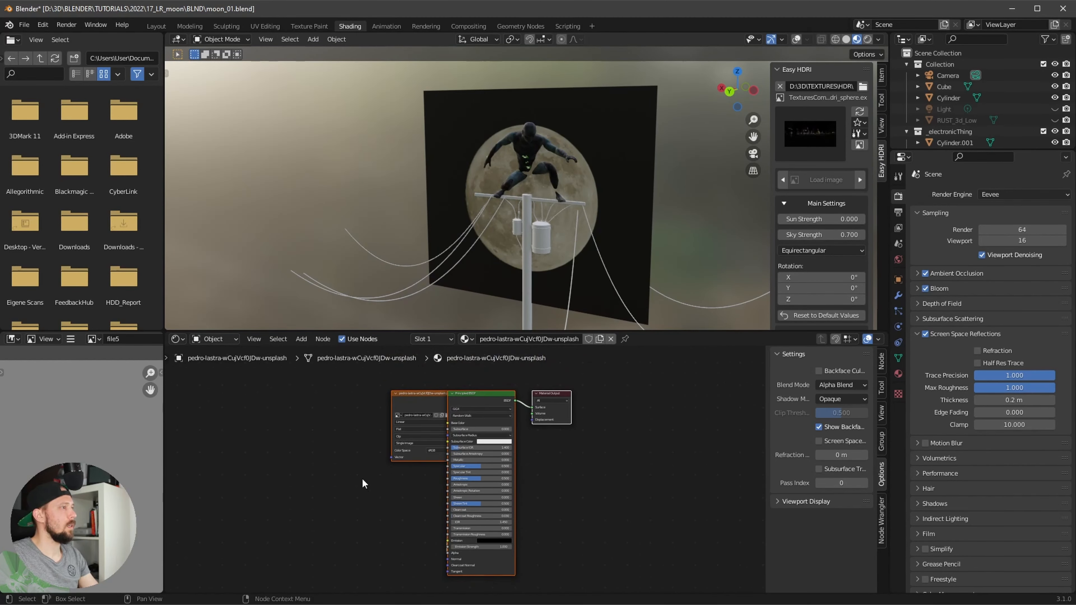
Step: Move the moon's image texture node away from the Principled BSDF and disconnect its Alpha link
{"action": "left_click_drag", "start_coordinate": [407, 394], "coordinate": [263, 399]}
{"action": "left_click_drag", "start_coordinate": [448, 552], "coordinate": [417, 555]}
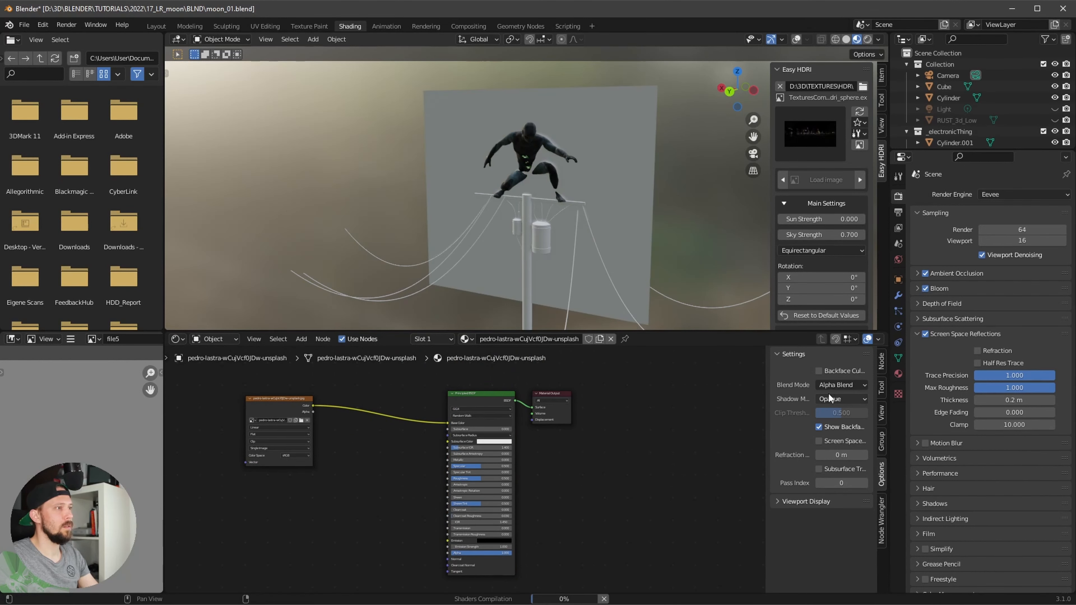
{"action": "middle_click_drag", "start_coordinate": [622, 202], "coordinate": [696, 215]}
Step: Examine the Use Alpha option in the Images as Planes import settings and leave without importing
{"action": "key", "text": "shift+a"}
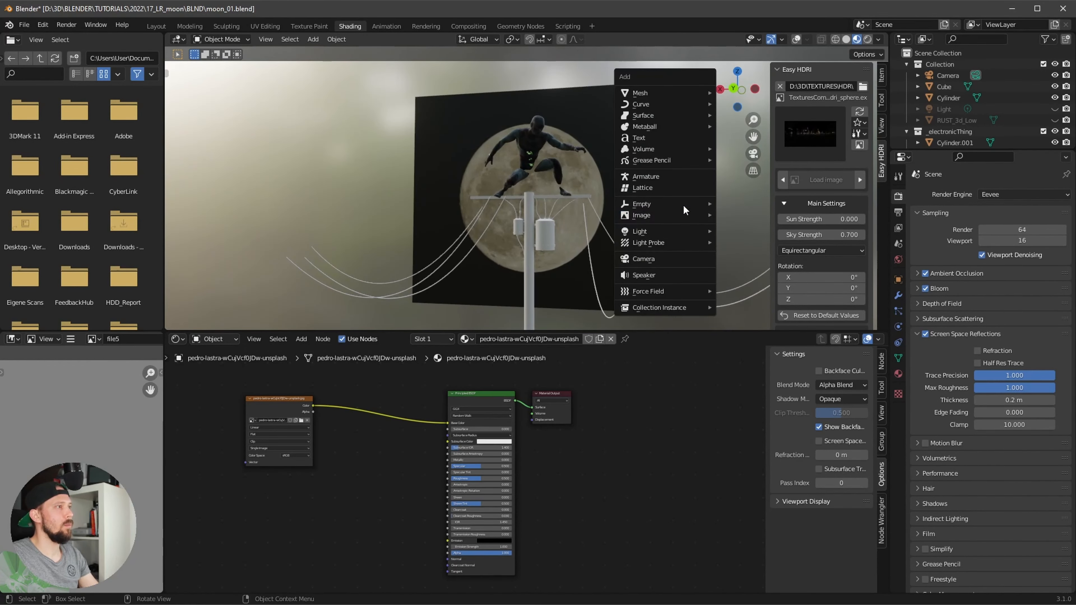
{"action": "mouse_move", "coordinate": [683, 216]}
{"action": "left_click", "coordinate": [756, 237]}
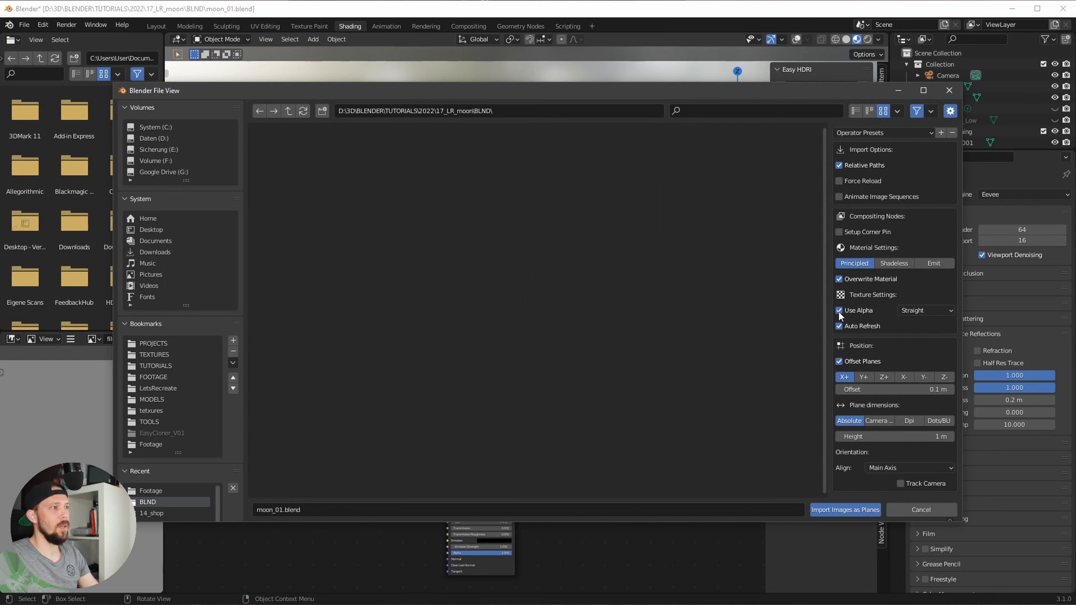
{"action": "left_click", "coordinate": [920, 509]}
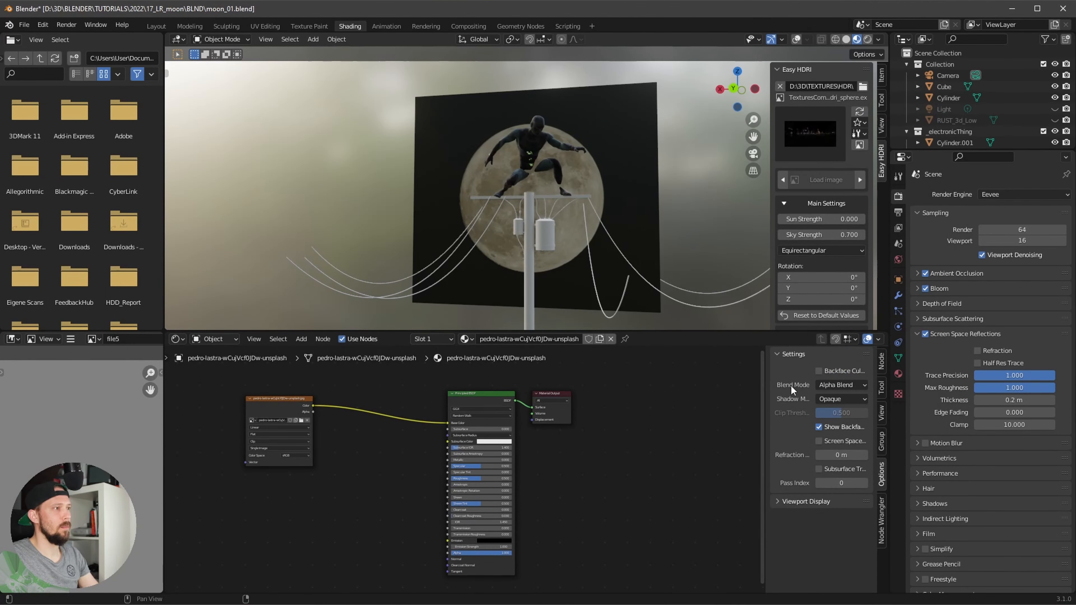
Step: Set the moon material's Blend Mode to Opaque and connect the image's Color to the Principled BSDF's Emission with strength 5
{"action": "left_click", "coordinate": [829, 384]}
{"action": "left_click", "coordinate": [831, 398]}
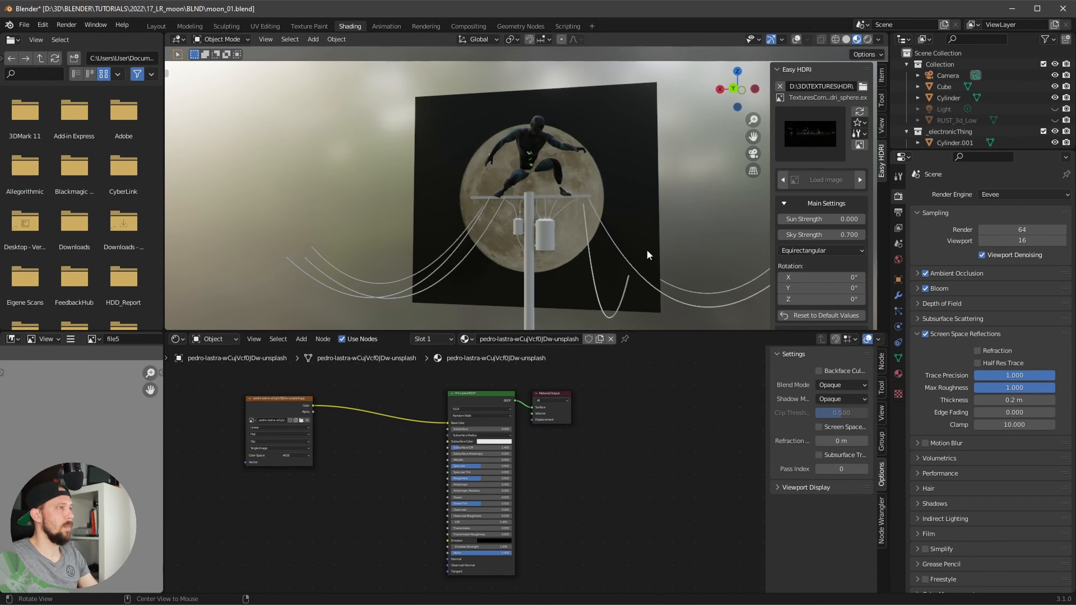
{"action": "scroll", "coordinate": [464, 474], "scroll_direction": "up", "scroll_amount": 2}
{"action": "left_click_drag", "start_coordinate": [264, 385], "coordinate": [439, 567]}
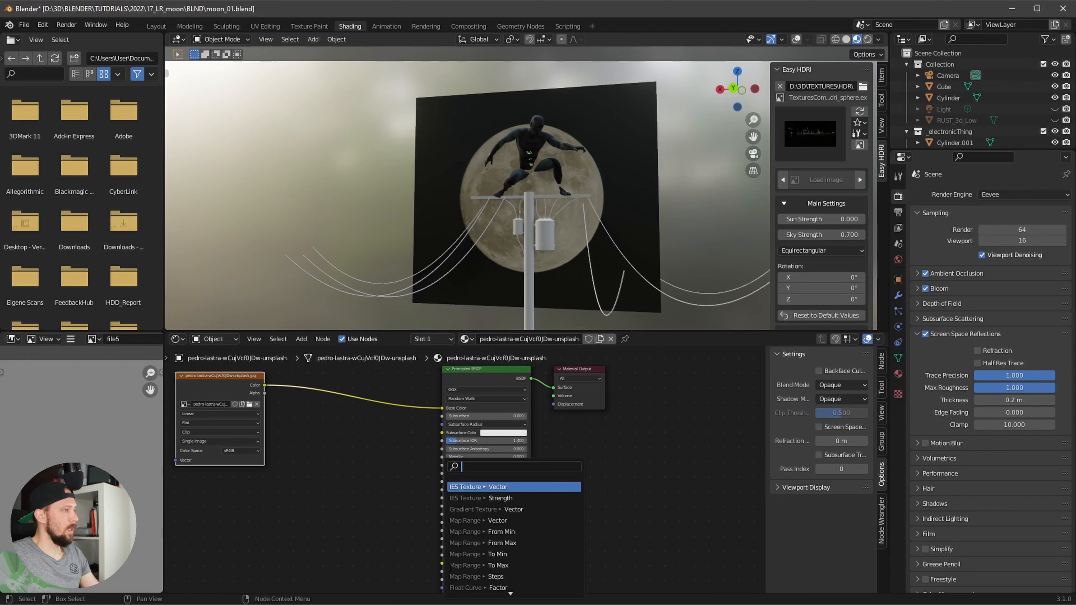
{"action": "key", "text": "Escape"}
{"action": "left_click_drag", "start_coordinate": [264, 385], "coordinate": [516, 563]}
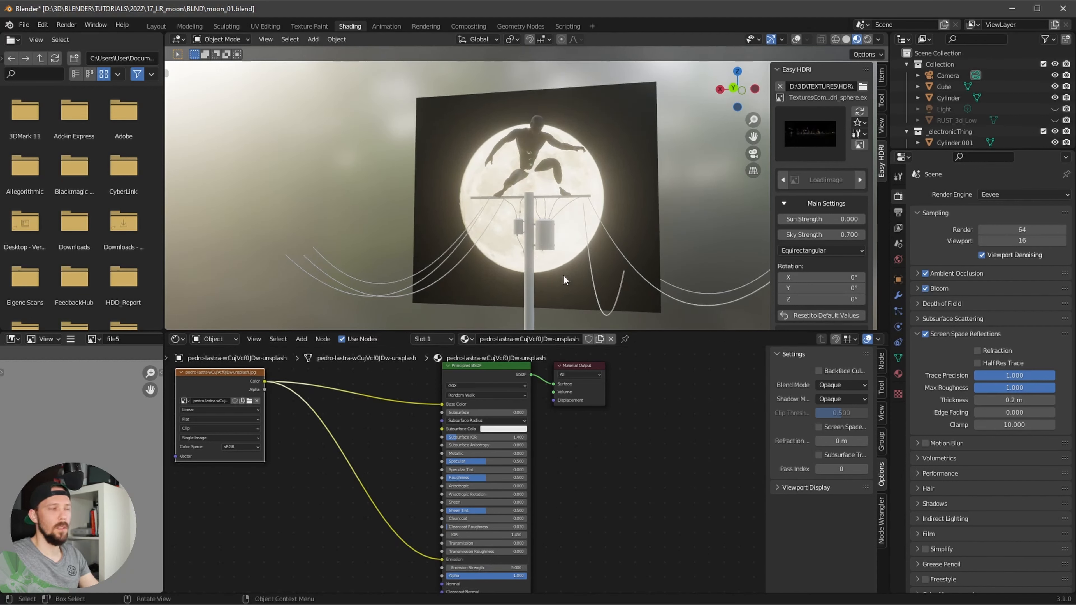
Step: Split the 3D viewport in two and show the second one as a Rendered camera view fitted to the frame
{"action": "left_click_drag", "start_coordinate": [885, 31], "coordinate": [666, 170]}
{"action": "key", "text": "n"}
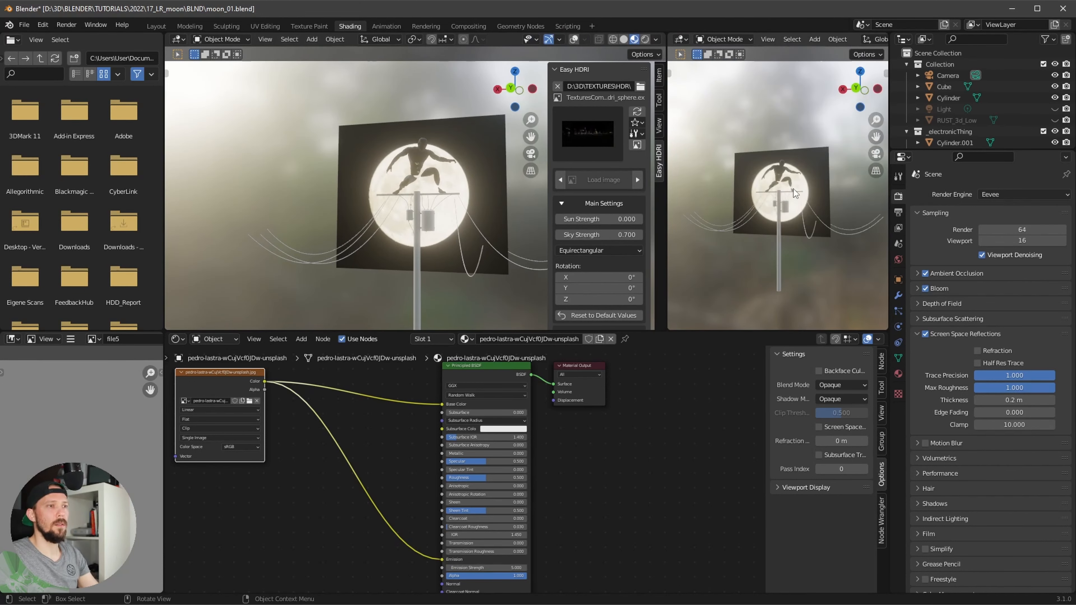
{"action": "key", "text": "z"}
{"action": "left_click", "coordinate": [805, 132]}
{"action": "key", "text": "KP_0"}
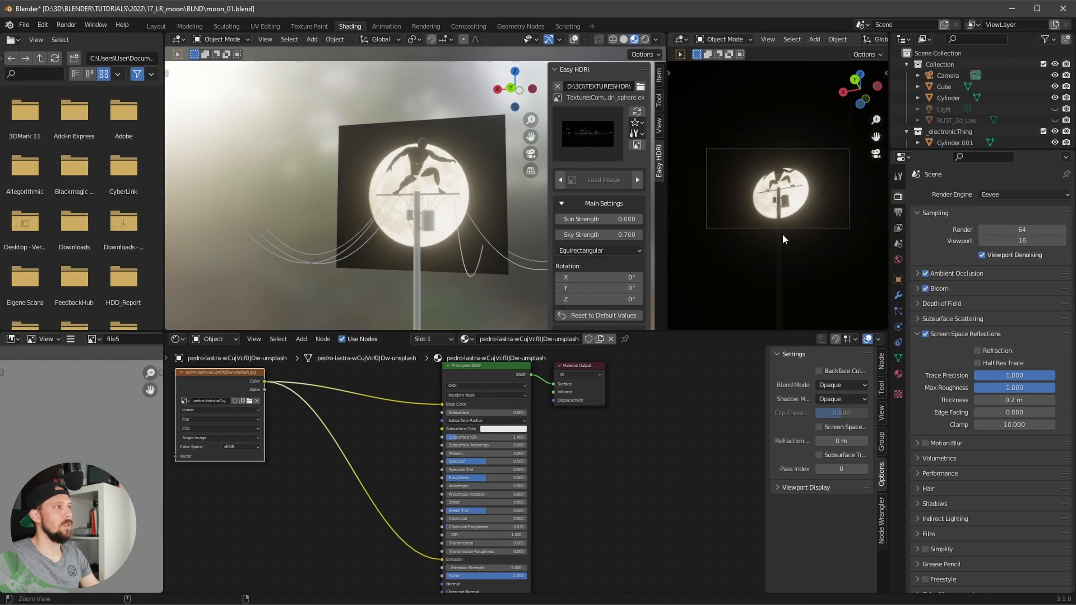
{"action": "key", "text": "Home"}
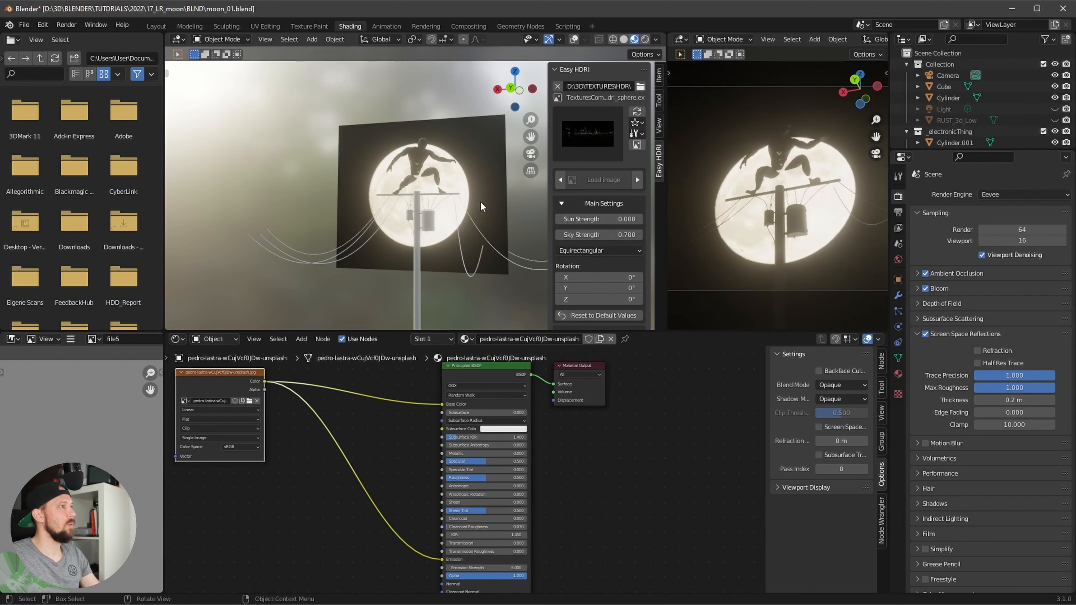
Step: Move the moon plane back along the Y axis and scale it up behind the figure
{"action": "key", "text": "g"}
{"action": "key", "text": "y"}
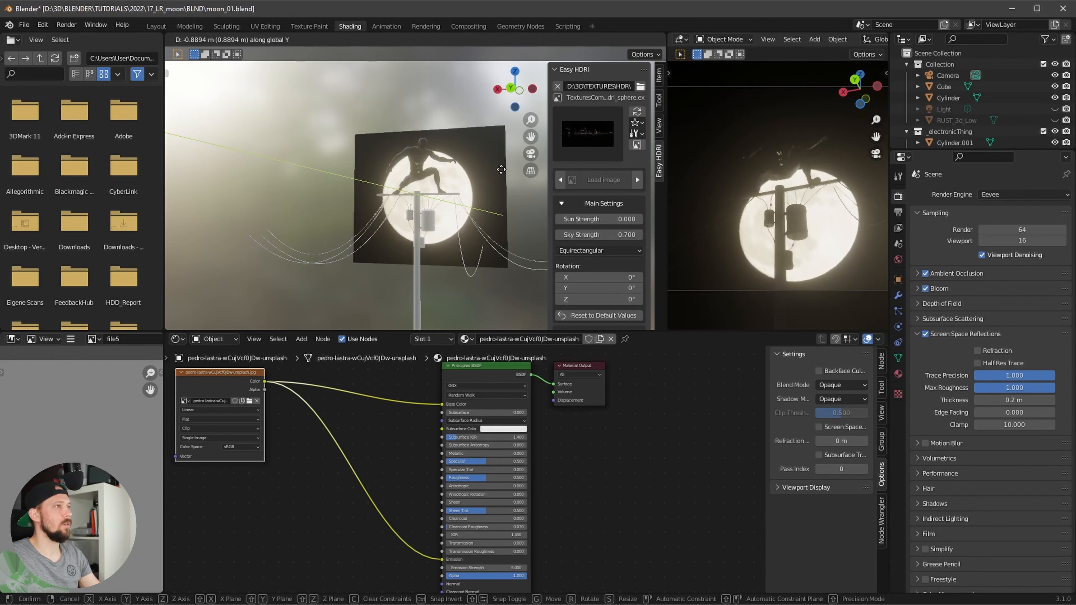
{"action": "left_click", "coordinate": [503, 163]}
{"action": "key", "text": "s"}
{"action": "left_click", "coordinate": [561, 174]}
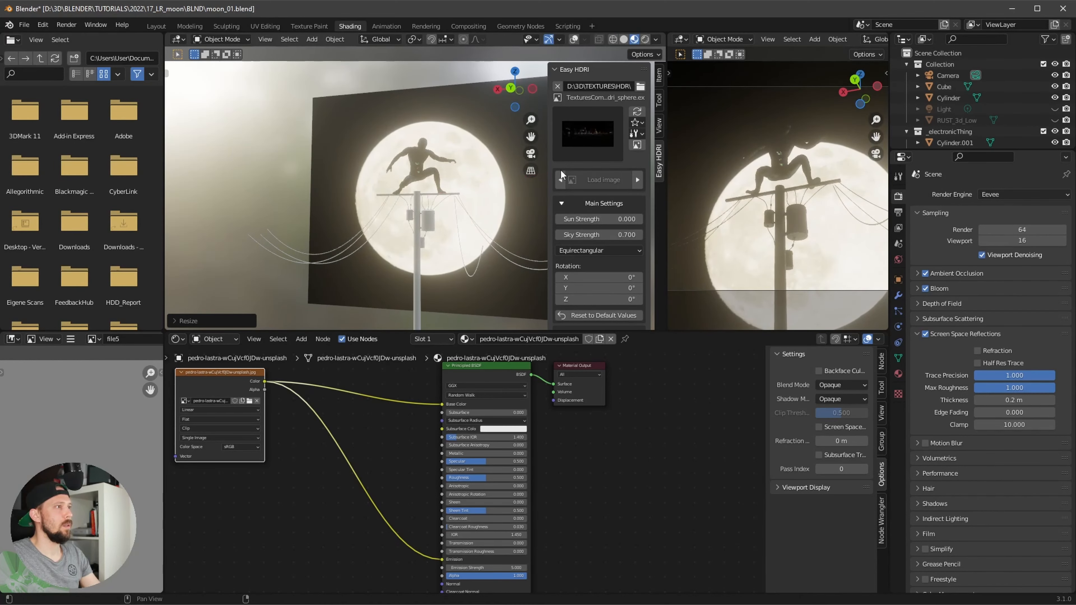
Step: Rotate the moon plane about 14° around the global Z axis
{"action": "key", "text": "r"}
{"action": "key", "text": "x"}
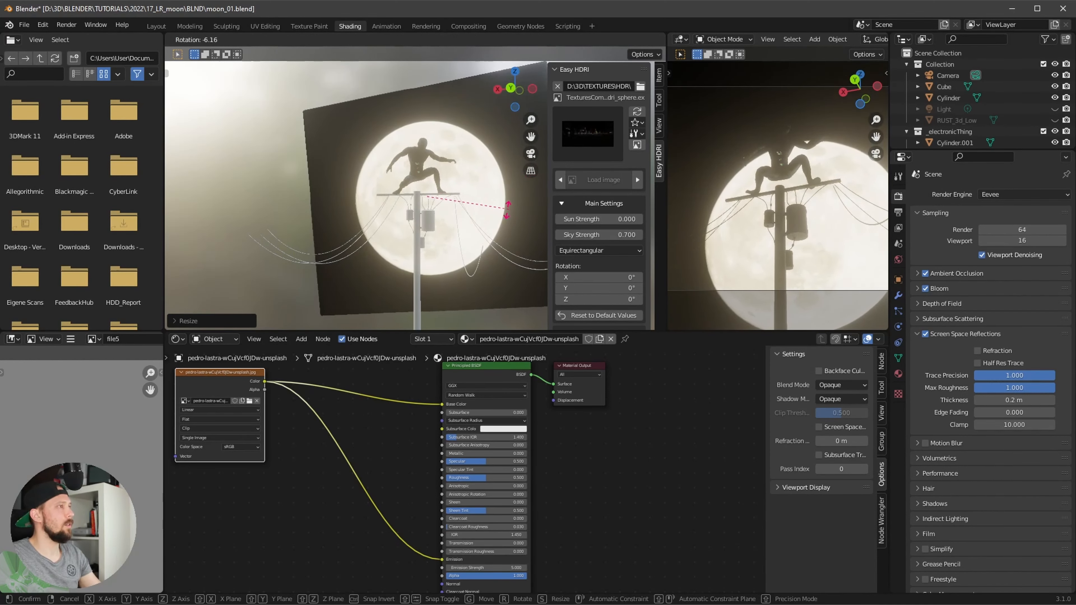
{"action": "key", "text": "z"}
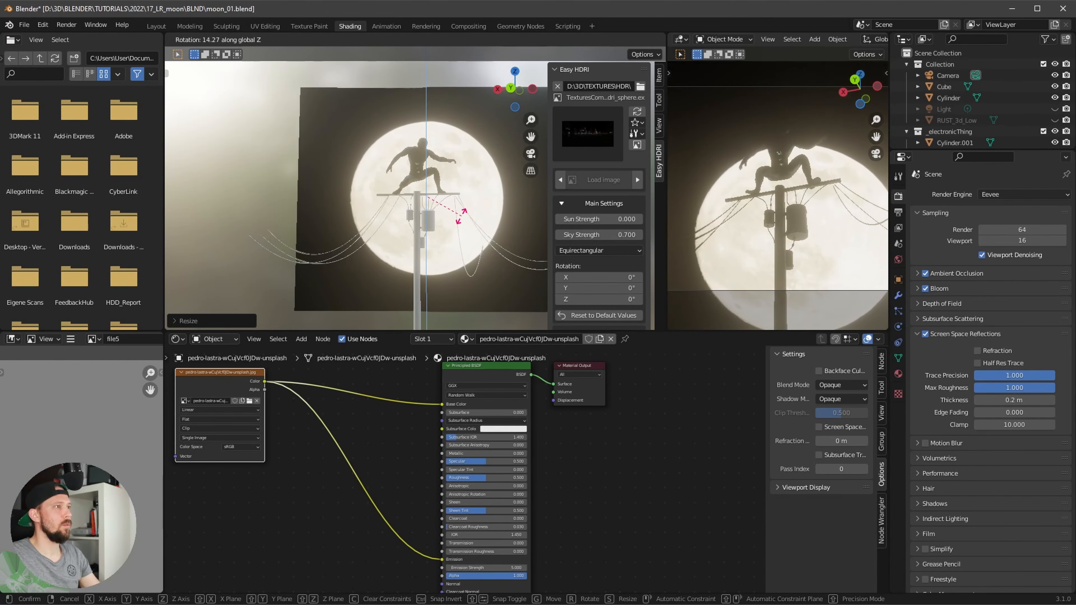
{"action": "left_click", "coordinate": [461, 215]}
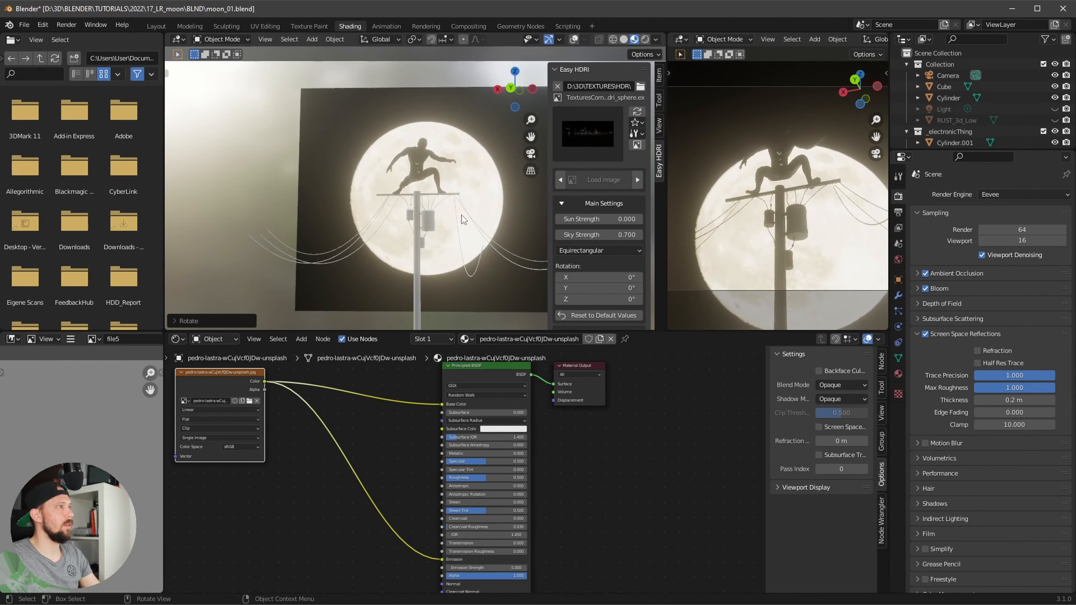
Step: Raise the moon plane along the Z axis until the moon frames the whole crouching figure in the camera view
{"action": "key", "text": "g"}
{"action": "key", "text": "z"}
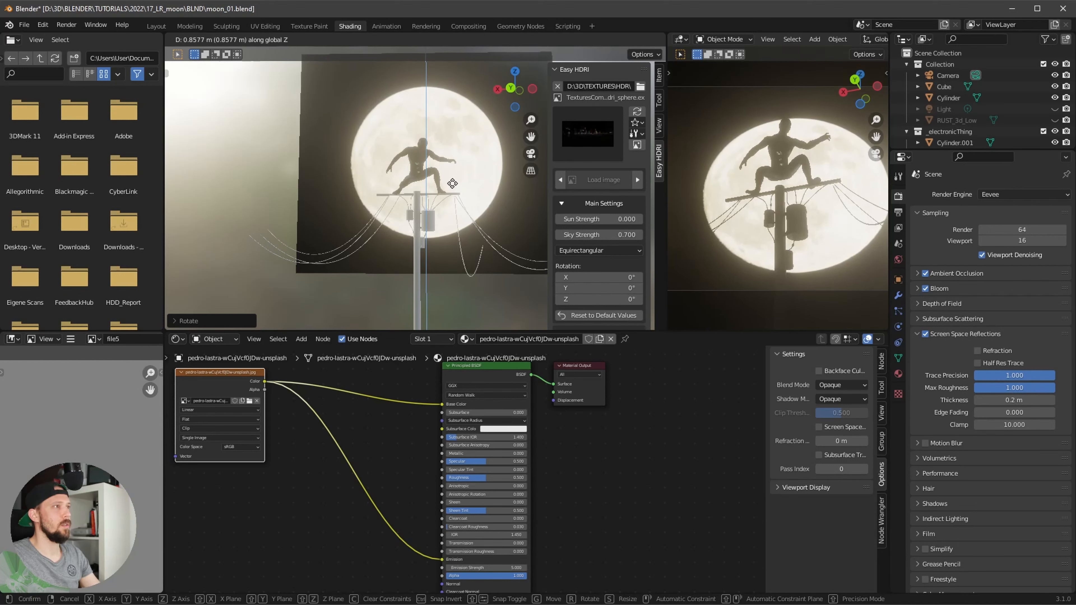
{"action": "left_click", "coordinate": [456, 170]}
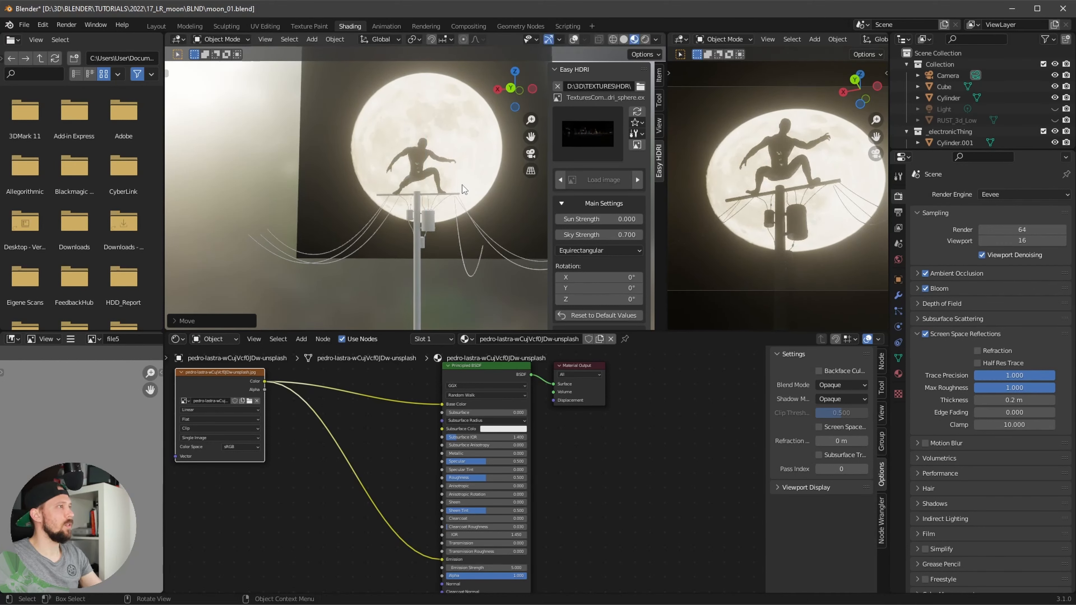
Step: Scale up the moon plane and move it back into position behind the figure on the pole
{"action": "key", "text": "s"}
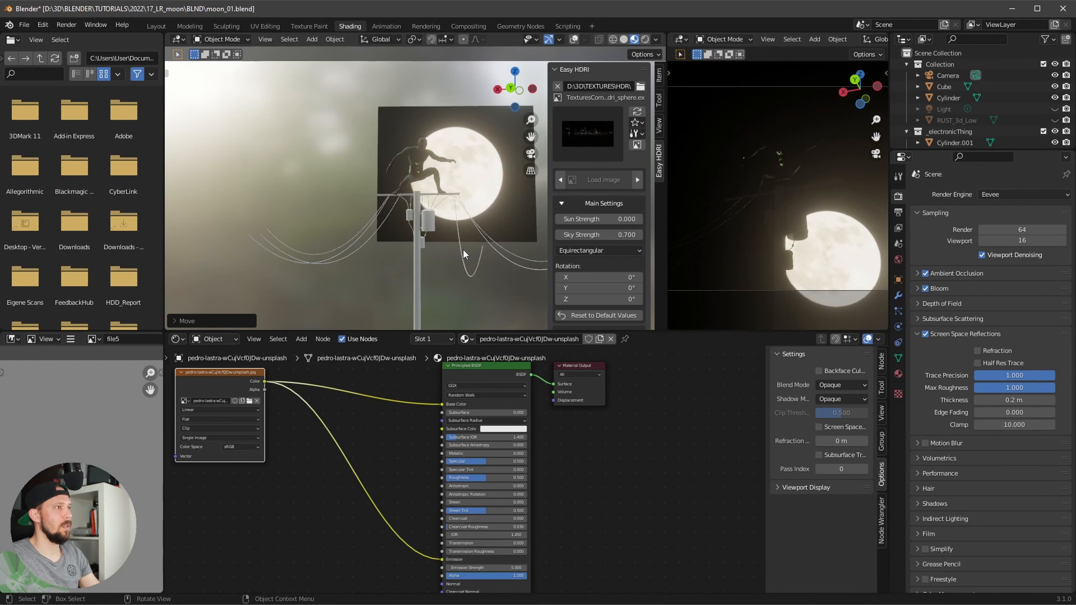
{"action": "left_click", "coordinate": [389, 295]}
{"action": "key", "text": "g"}
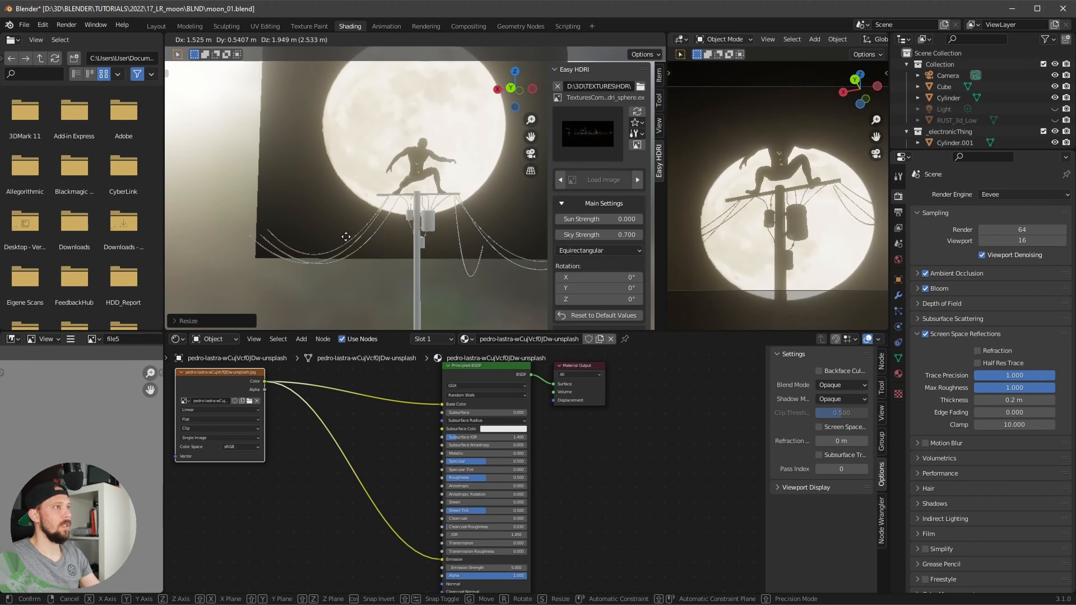
{"action": "left_click", "coordinate": [348, 205]}
Step: Push the moon plane further back along the Y axis and scale it up about 2.85 times
{"action": "key", "text": "g"}
{"action": "key", "text": "y"}
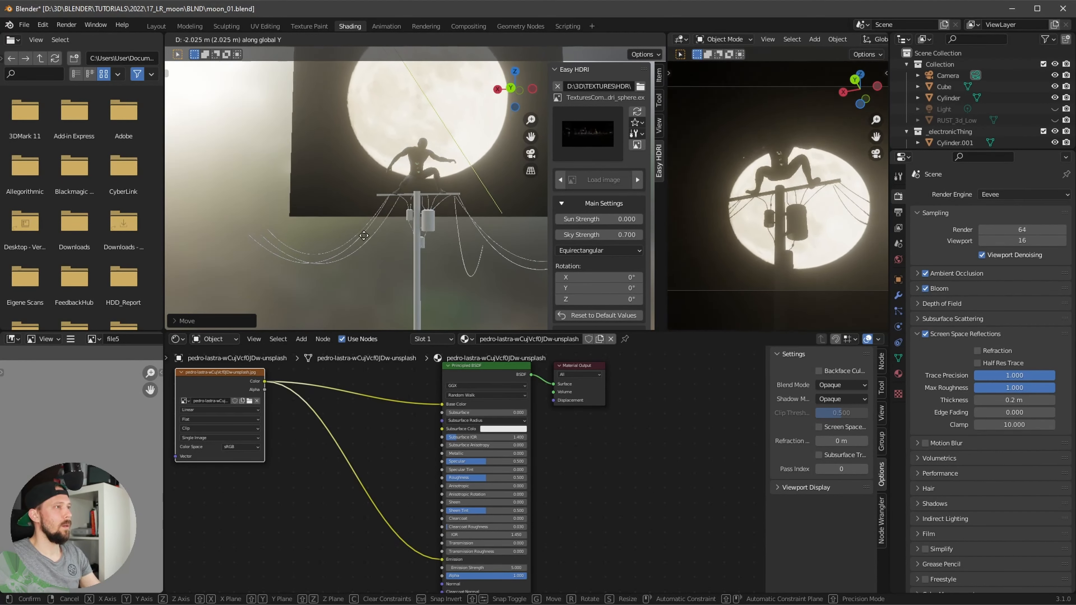
{"action": "left_click", "coordinate": [379, 310]}
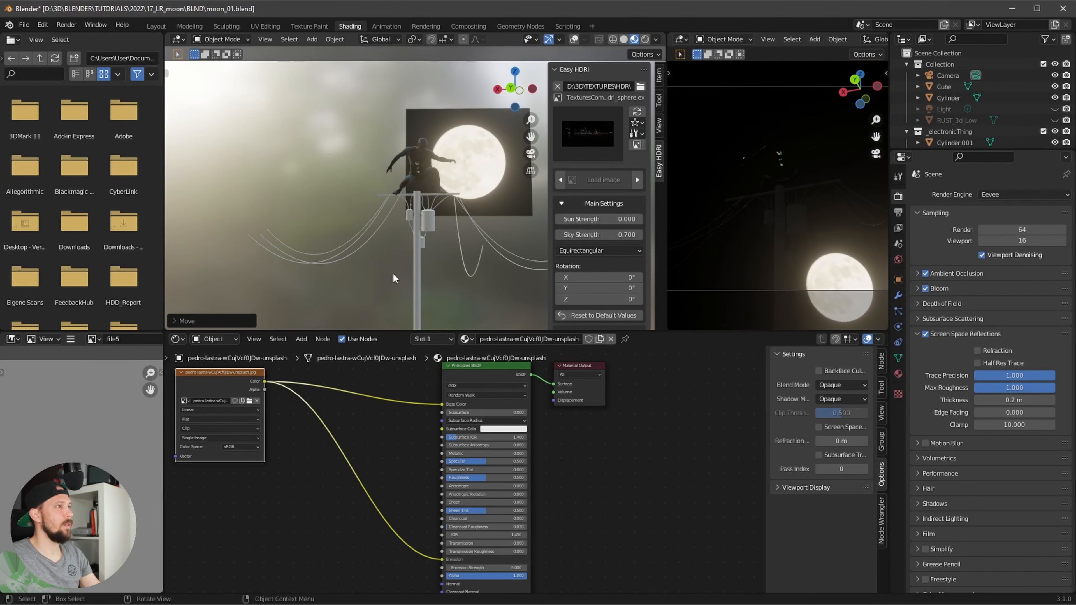
{"action": "key", "text": "s"}
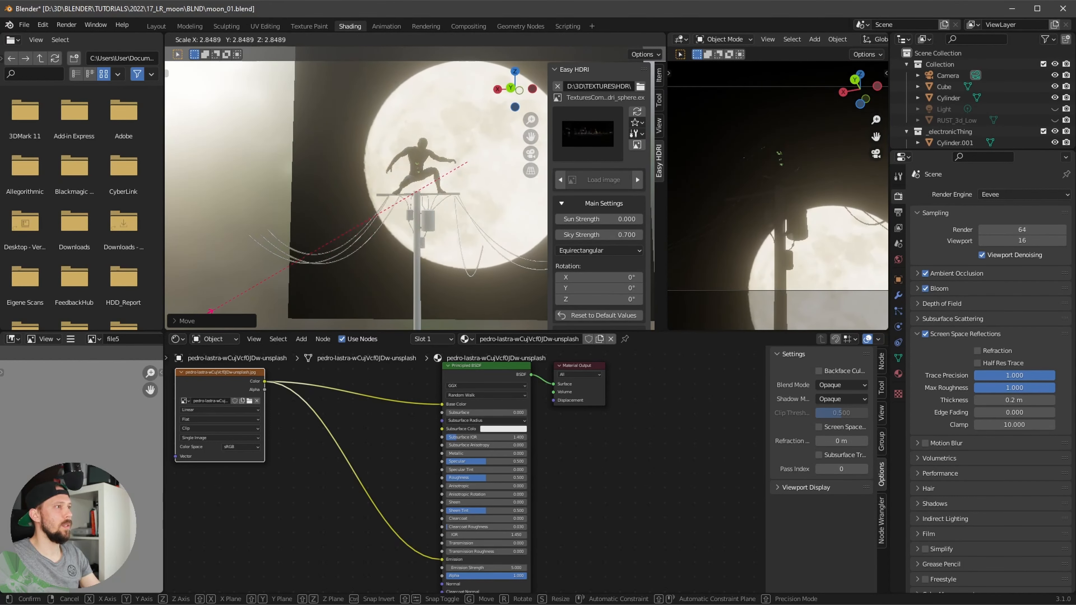
{"action": "left_click", "coordinate": [210, 311]}
Step: Raise the moon plane until it frames the figure in the camera view and scale it up about 1.27 times
{"action": "key", "text": "g"}
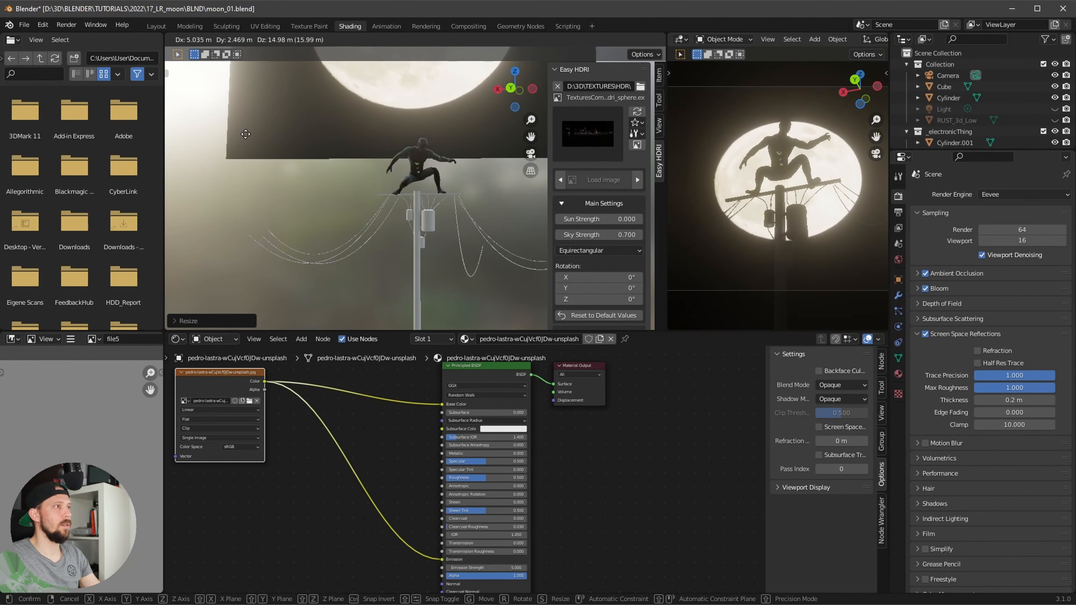
{"action": "left_click", "coordinate": [244, 136]}
{"action": "key", "text": "s"}
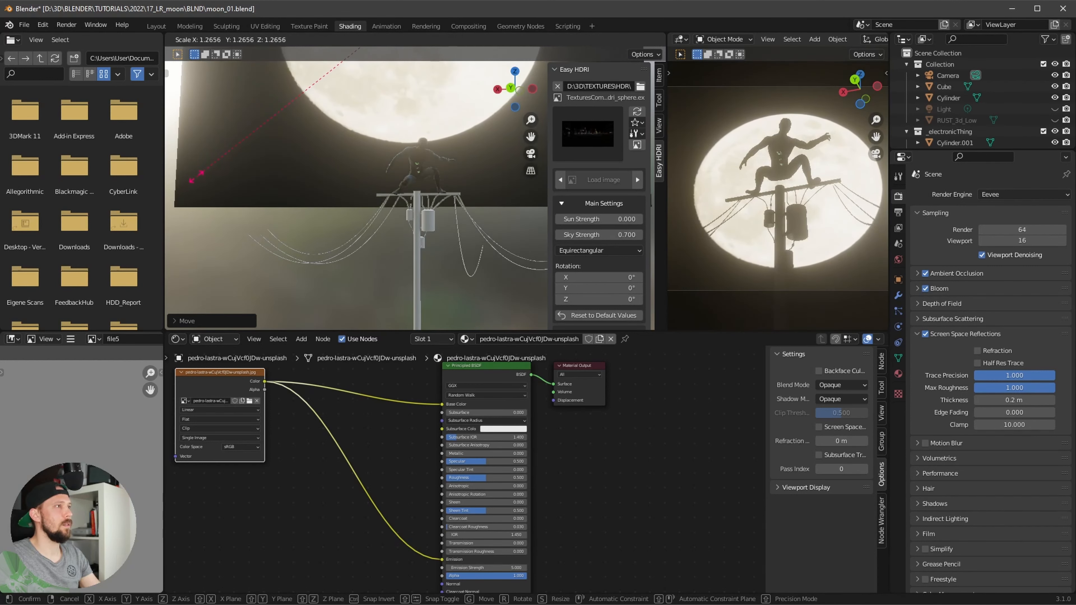
{"action": "left_click", "coordinate": [197, 177]}
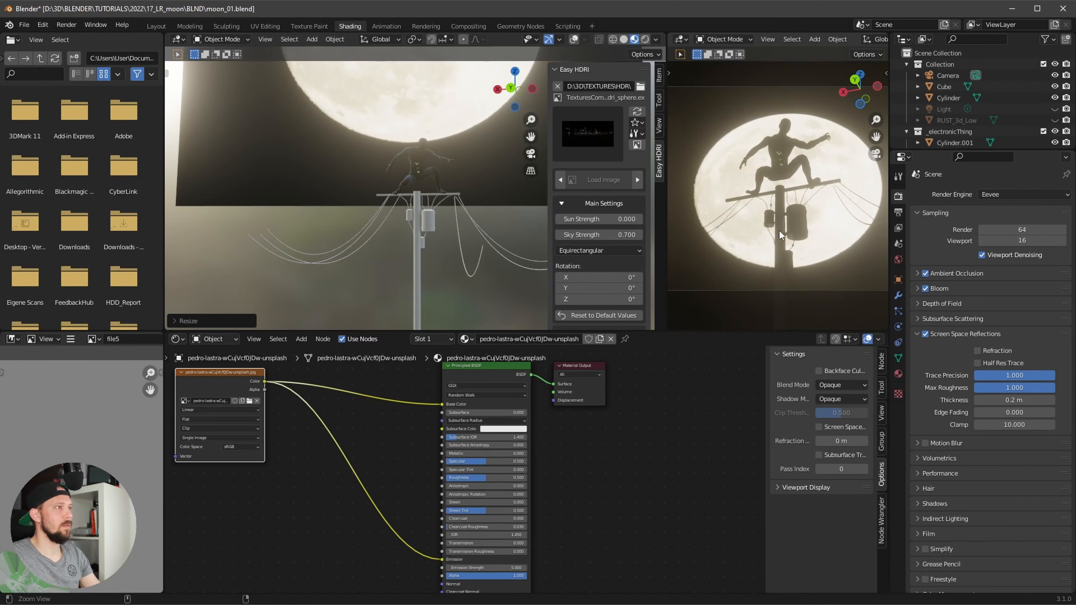
{"action": "scroll", "coordinate": [763, 242], "scroll_direction": "down", "scroll_amount": 5}
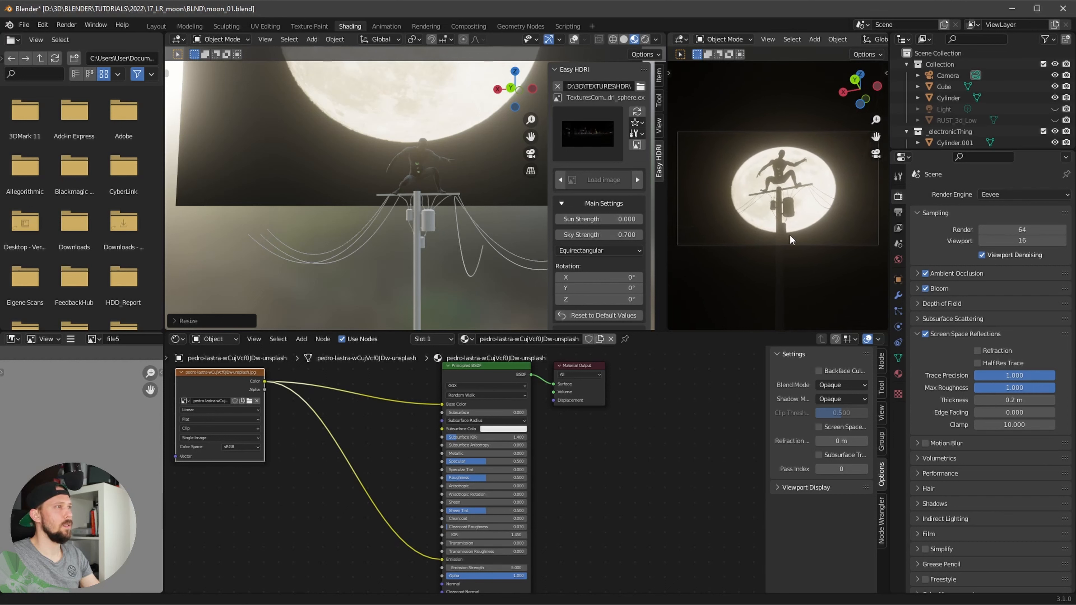
{"action": "scroll", "coordinate": [834, 220], "scroll_direction": "up", "scroll_amount": 3}
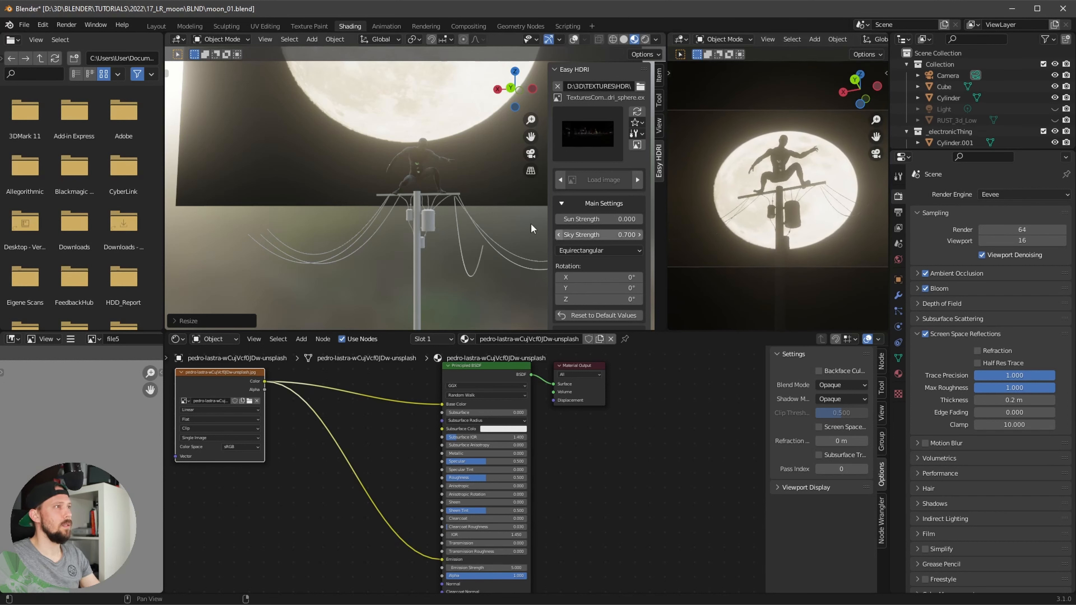
Step: Tilt the moon plane to an X rotation of 120° in its transform values, keeping the Z rotation at 193°
{"action": "key", "text": "n"}
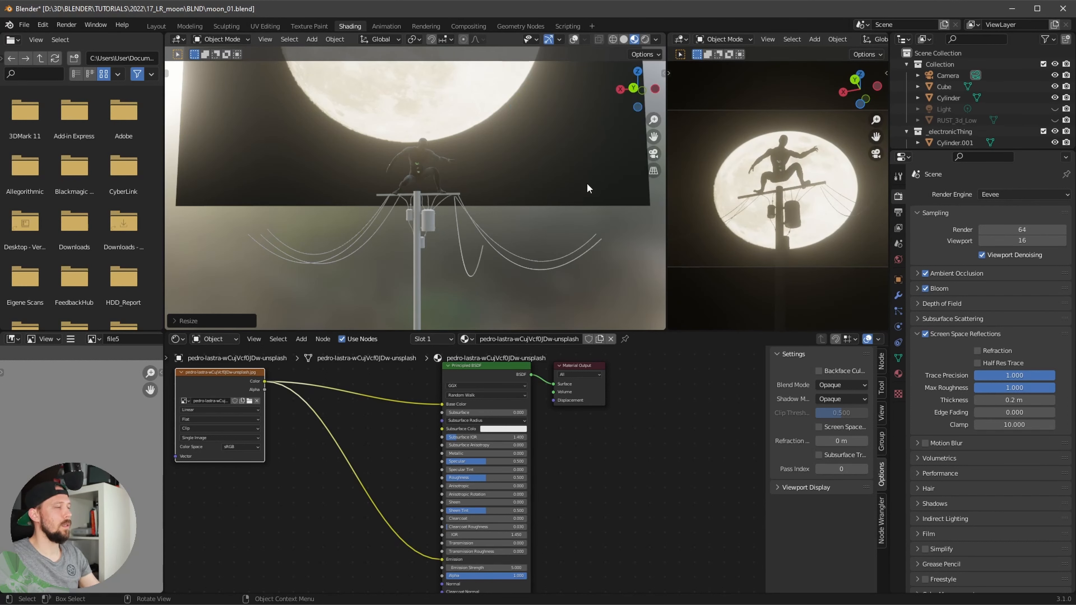
{"action": "key", "text": "n"}
{"action": "left_click", "coordinate": [659, 75]}
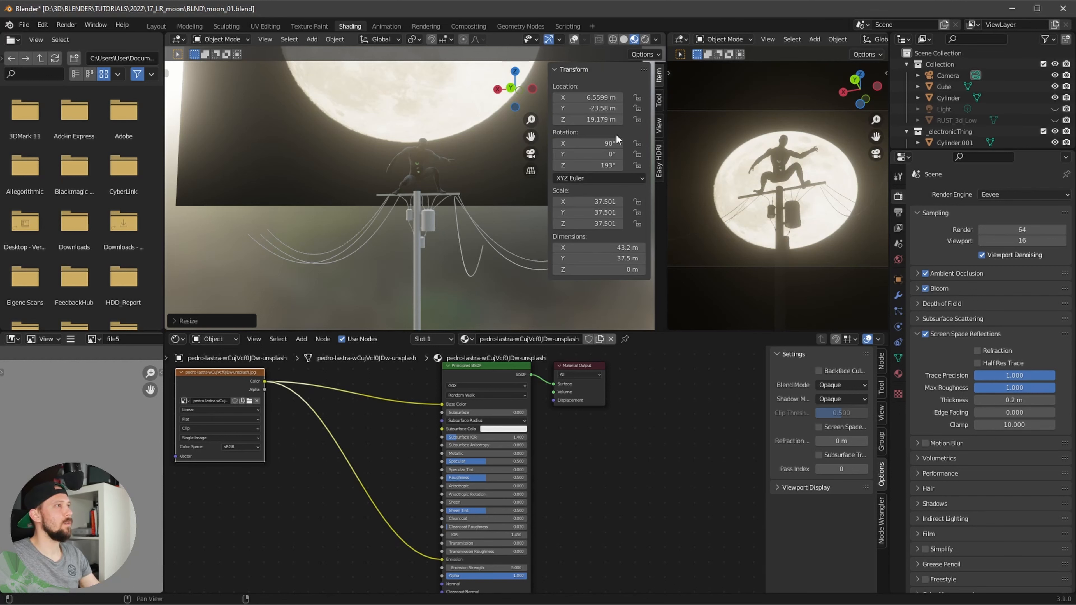
{"action": "left_click_drag", "start_coordinate": [607, 166], "coordinate": [751, 146]}
{"action": "key", "text": "ctrl+z"}
{"action": "key", "text": "ctrl+z"}
Step: Move the Principled BSDF and Material Output nodes away from the moon image texture to make room between them
{"action": "left_click", "coordinate": [386, 455]}
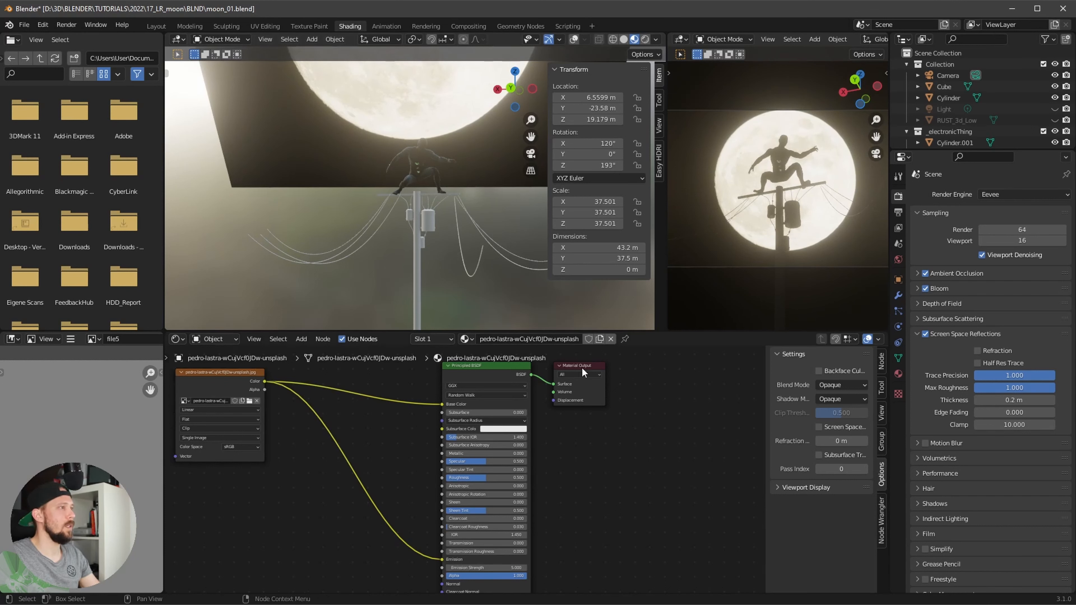
{"action": "left_click_drag", "start_coordinate": [676, 440], "coordinate": [426, 379]}
{"action": "key", "text": "g"}
{"action": "left_click", "coordinate": [457, 455]}
{"action": "left_click", "coordinate": [458, 455]}
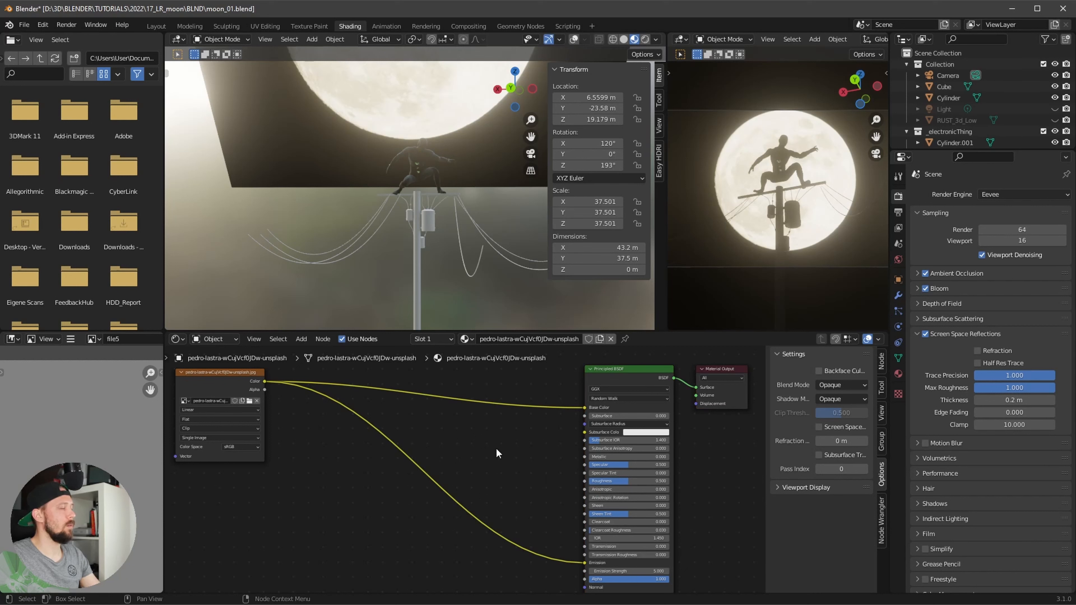
Step: Insert an RGB Curves node after the moon image texture and feed its output into both Base Color and Emission
{"action": "key", "text": "shift+a"}
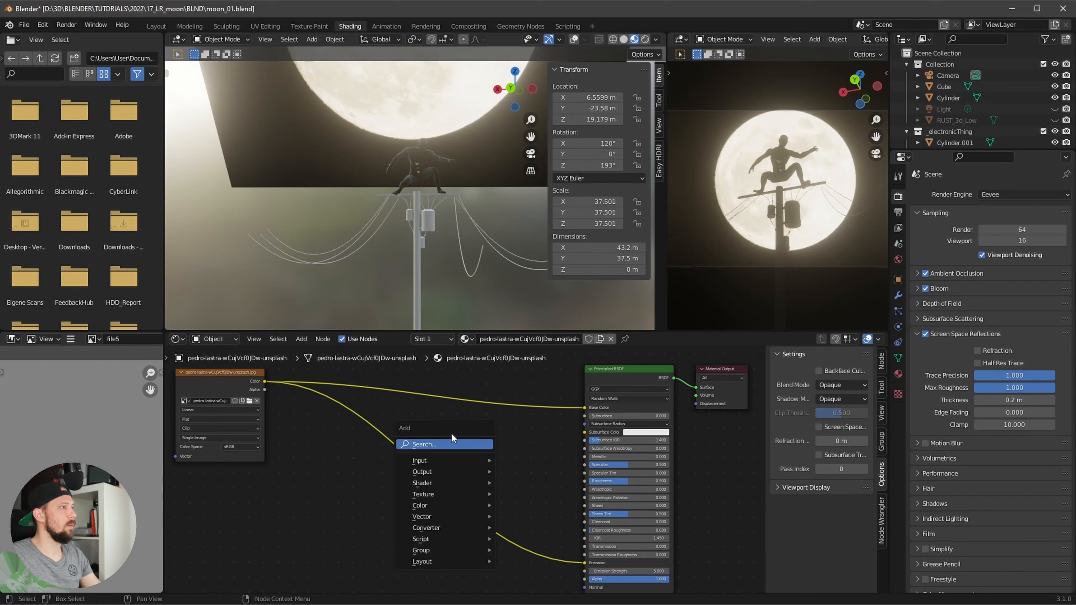
{"action": "left_click", "coordinate": [453, 431]}
{"action": "type", "text": "curve"}
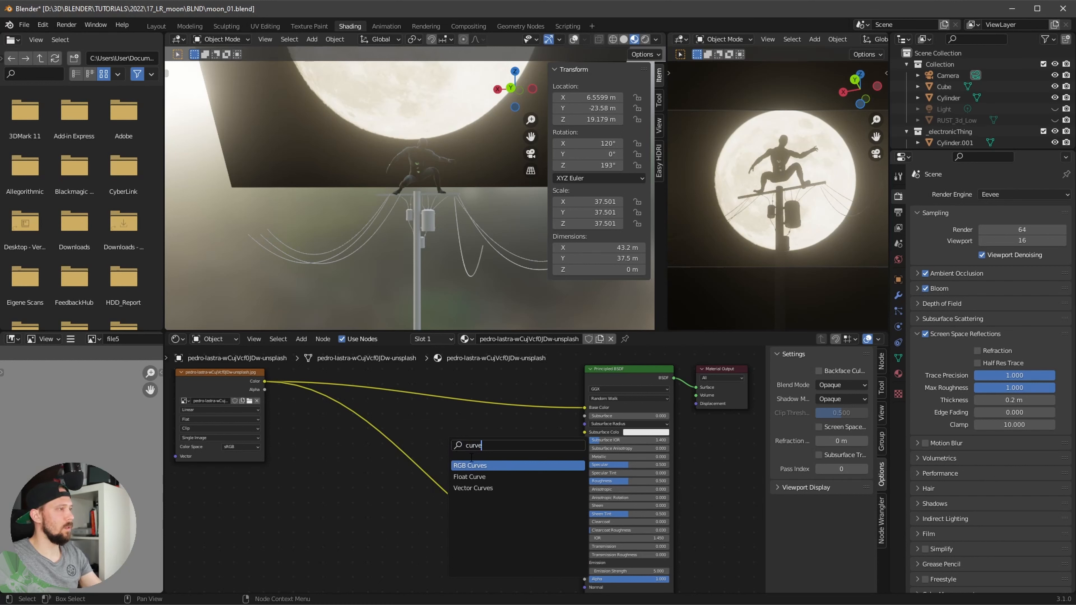
{"action": "left_click", "coordinate": [490, 465]}
{"action": "left_click", "coordinate": [436, 393]}
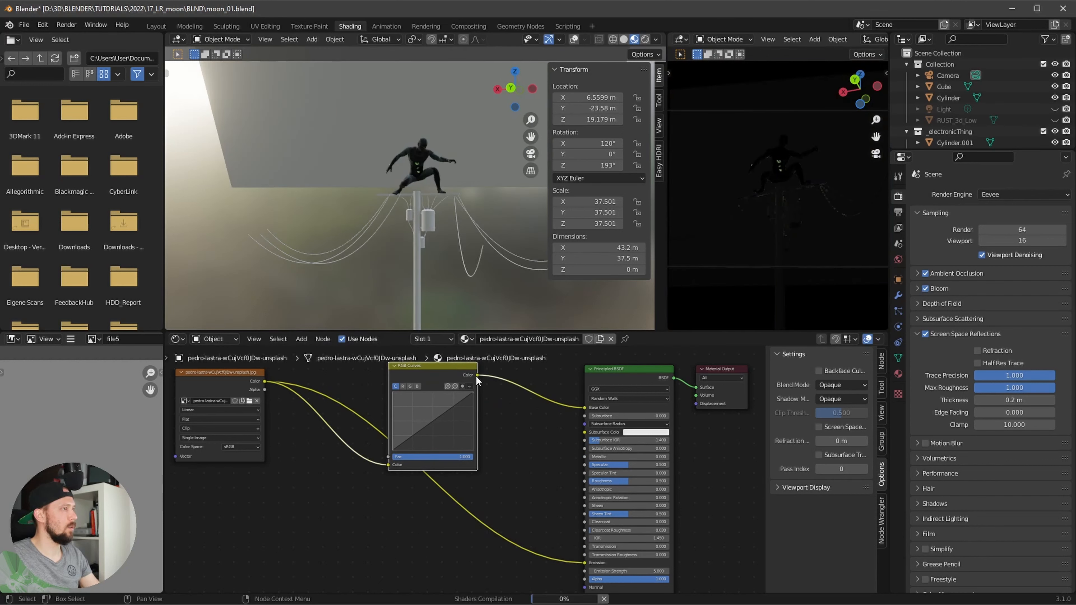
{"action": "left_click_drag", "start_coordinate": [477, 375], "coordinate": [584, 562]}
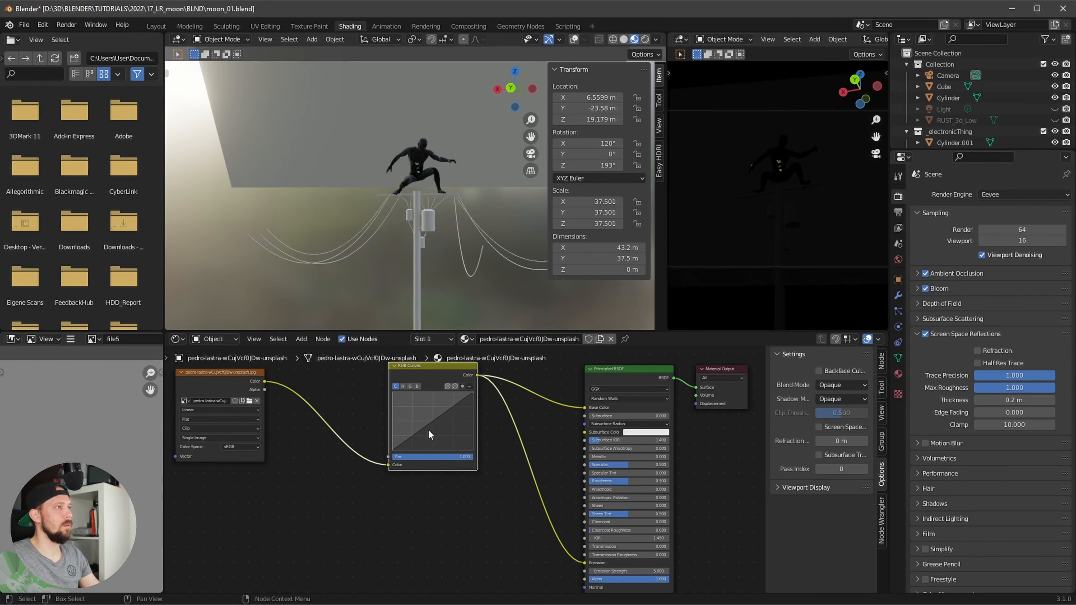
Step: Shape the RGB curve into a contrast S with its lower point at about 0.536, 0.194, and compare with the reference image
{"action": "left_click_drag", "start_coordinate": [425, 427], "coordinate": [426, 431]}
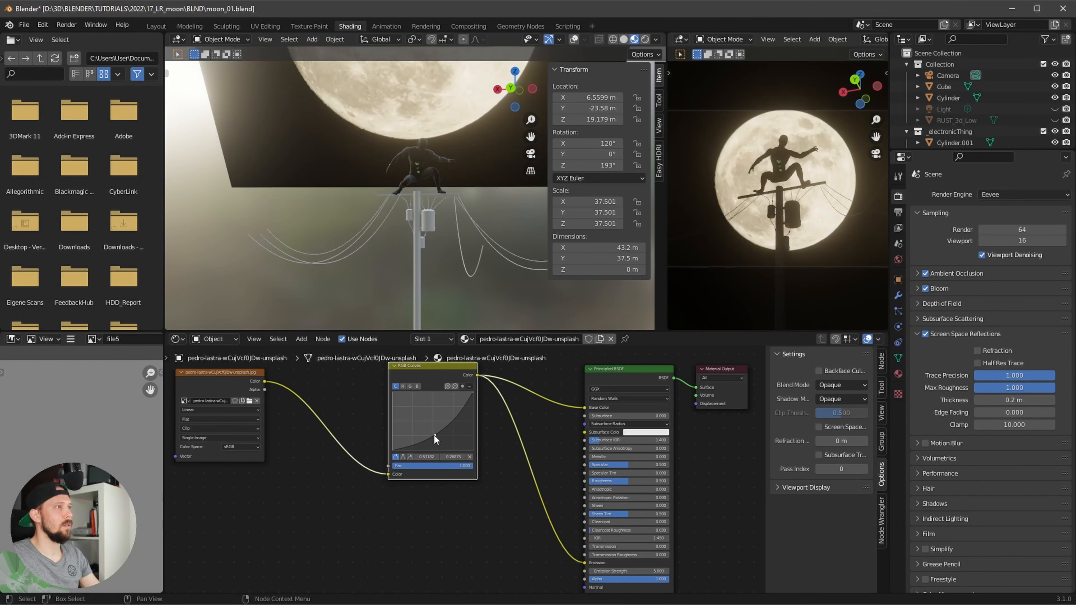
{"action": "left_click_drag", "start_coordinate": [436, 438], "coordinate": [450, 408]}
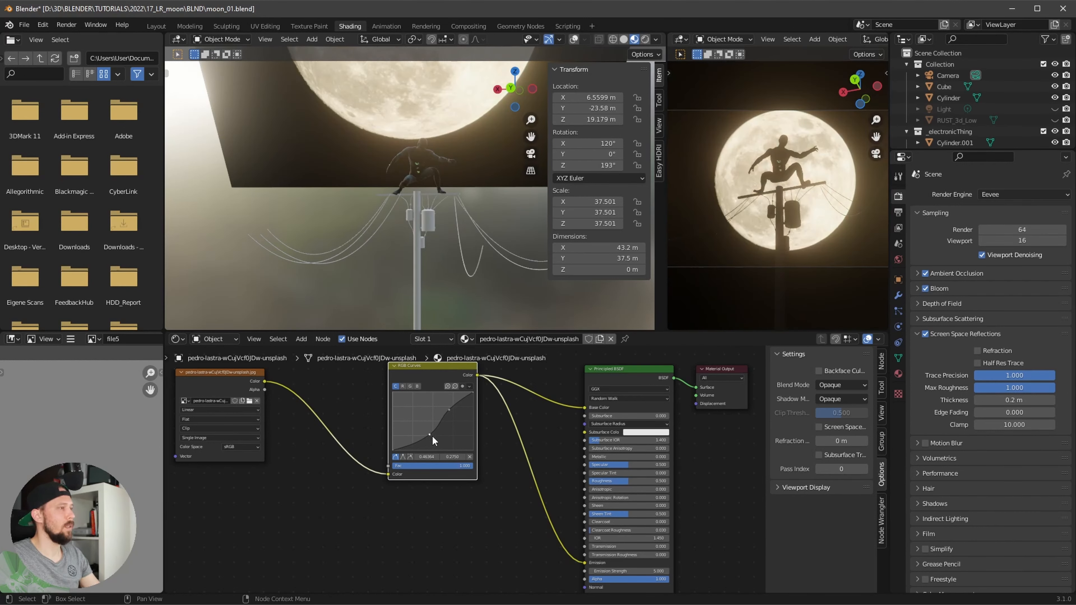
{"action": "left_click_drag", "start_coordinate": [432, 436], "coordinate": [434, 440]}
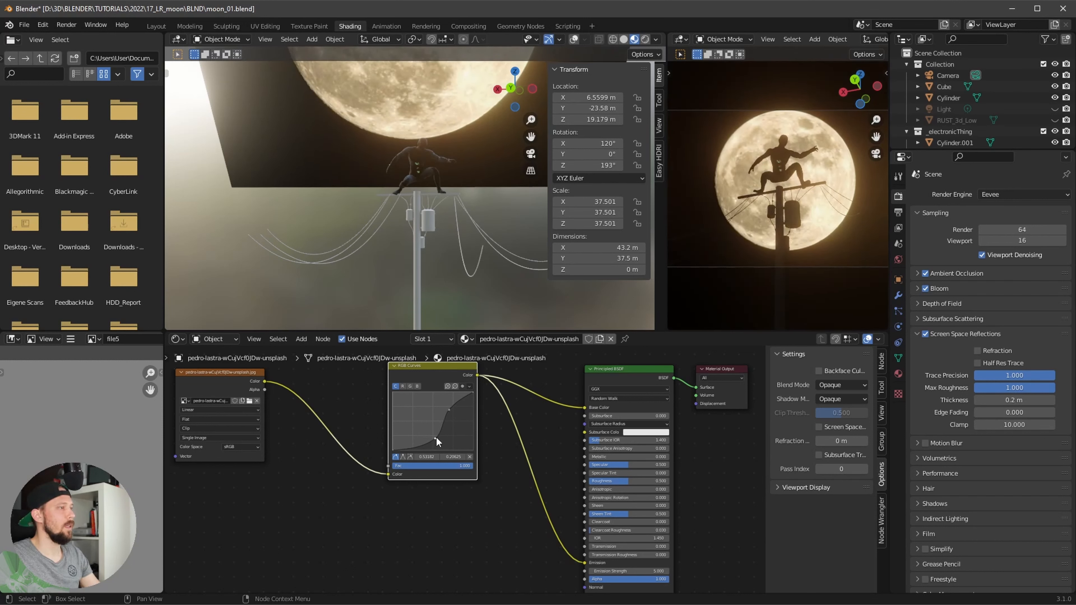
{"action": "left_click_drag", "start_coordinate": [436, 439], "coordinate": [437, 443]}
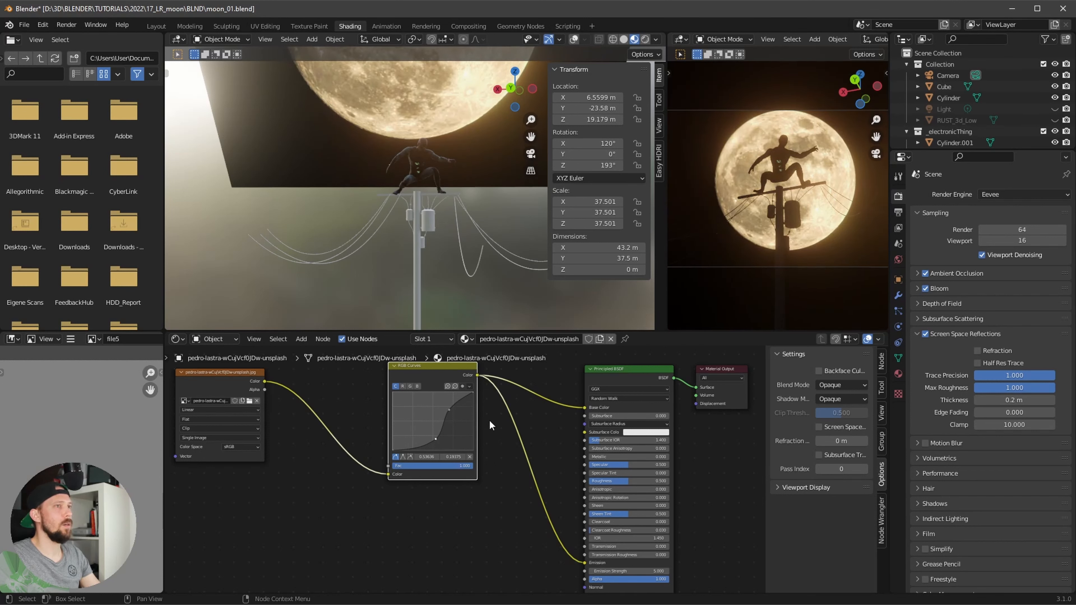
{"action": "right_click_drag", "start_coordinate": [1075, 211], "coordinate": [707, 382]}
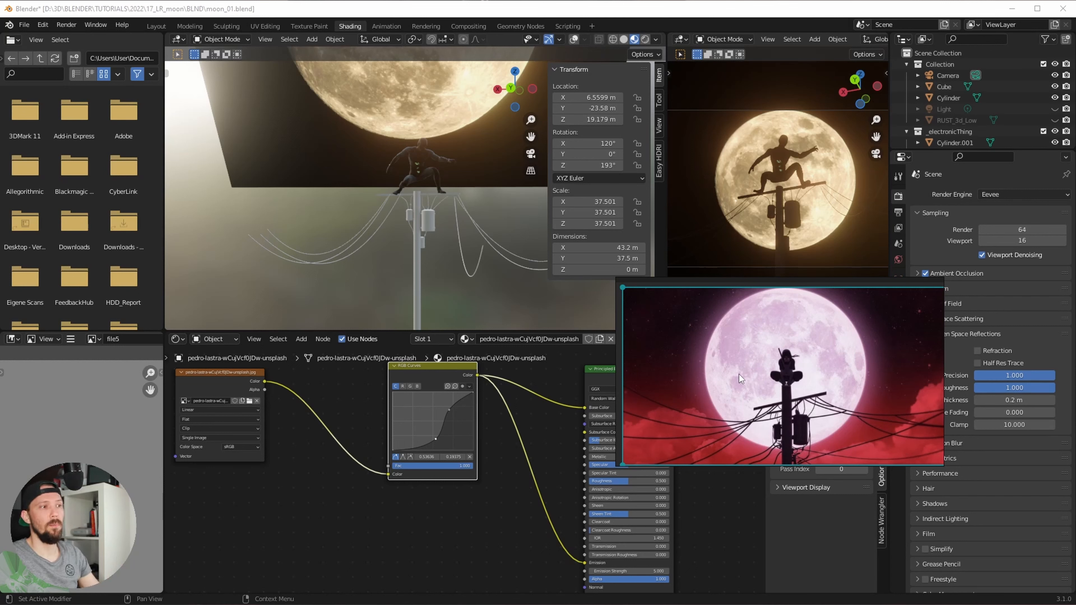
{"action": "right_click_drag", "start_coordinate": [745, 373], "coordinate": [1075, 271]}
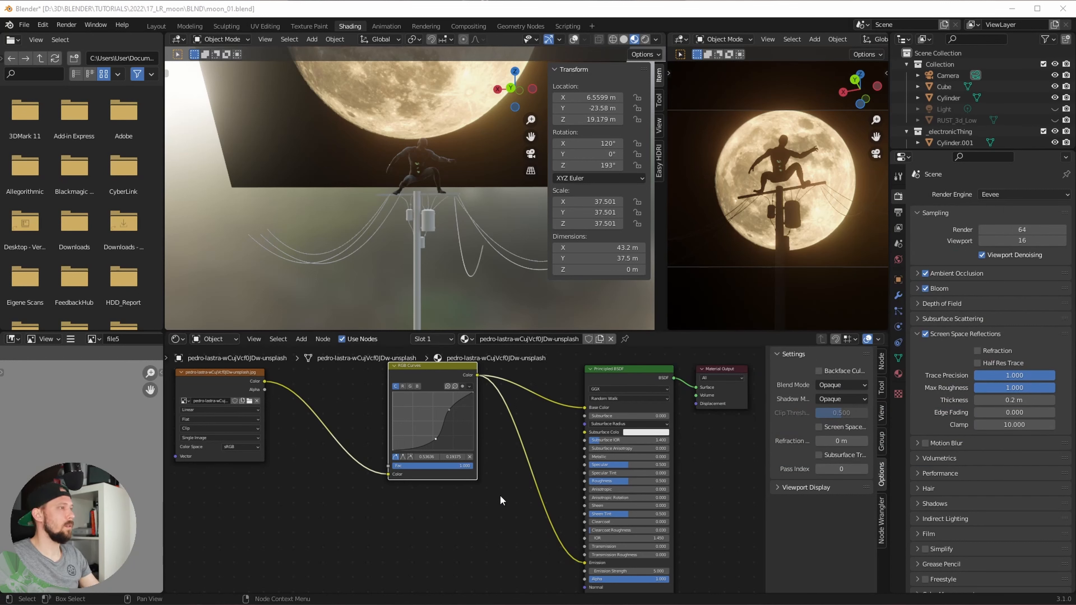
Step: Add a reroute point joining both RGB Curves output links and shift the nodes apart to leave a gap before it
{"action": "left_click_drag", "start_coordinate": [442, 368], "coordinate": [397, 368]}
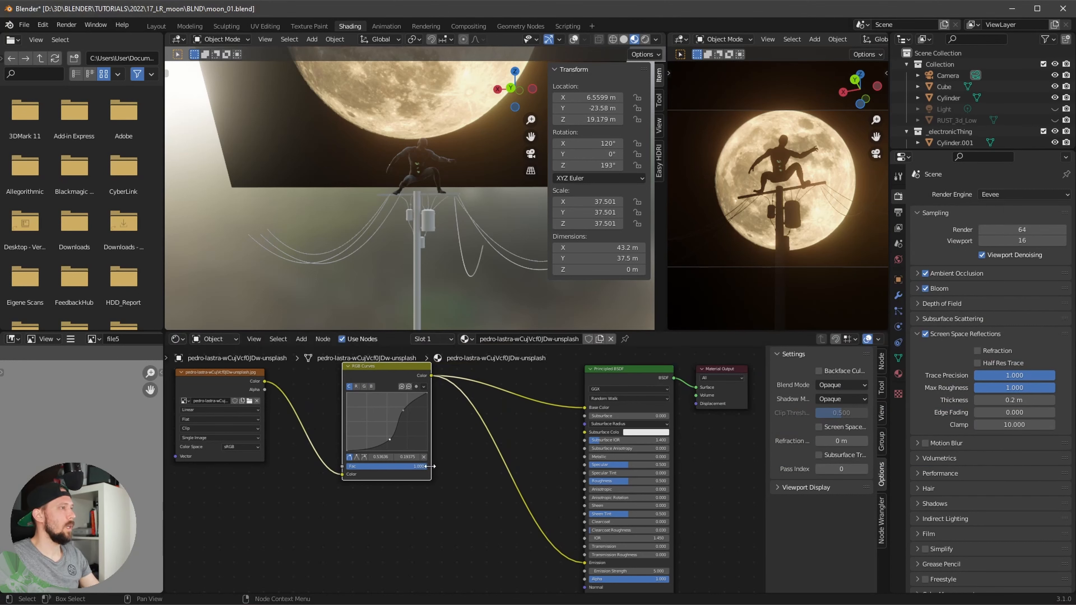
{"action": "right_click", "coordinate": [492, 474]}
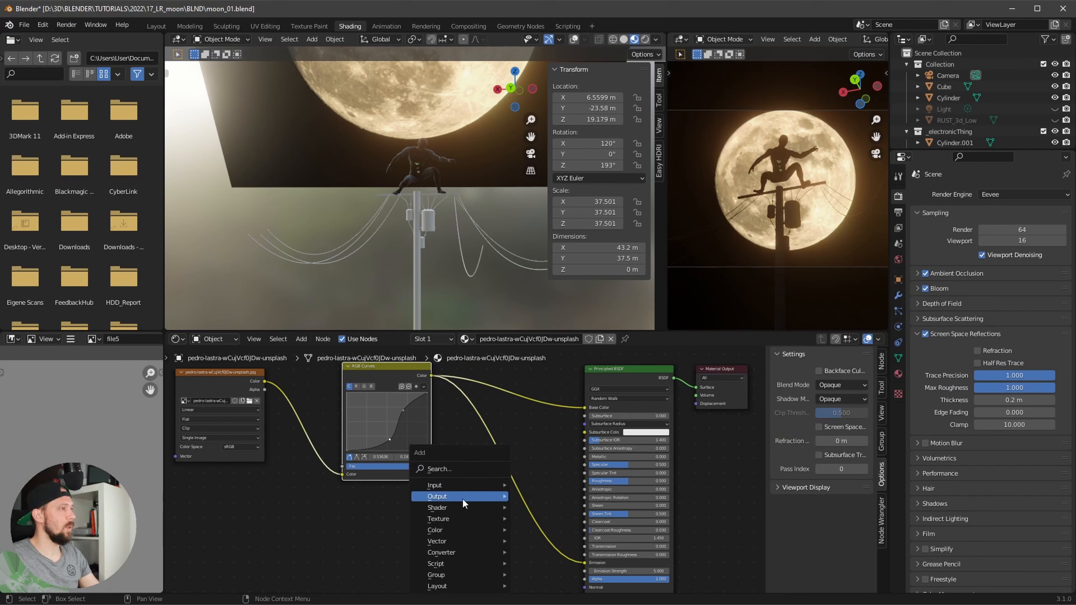
{"action": "right_click_drag", "start_coordinate": [516, 407], "coordinate": [515, 409], "text": "shift"}
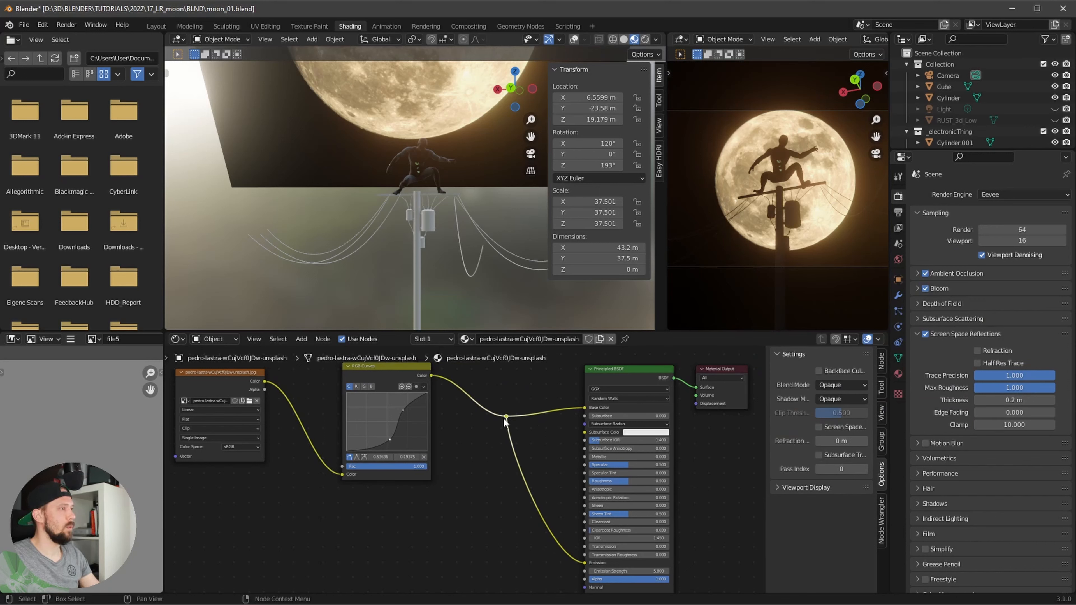
{"action": "left_click_drag", "start_coordinate": [506, 417], "coordinate": [528, 415]}
{"action": "left_click_drag", "start_coordinate": [392, 368], "coordinate": [374, 375]}
Step: Insert a Hue Saturation Value node between the RGB Curves node and the reroute point
{"action": "left_click", "coordinate": [450, 452]}
{"action": "key", "text": "shift+a"}
{"action": "left_click", "coordinate": [440, 447]}
{"action": "type", "text": "hue"}
{"action": "key", "text": "Return"}
{"action": "left_click", "coordinate": [469, 418]}
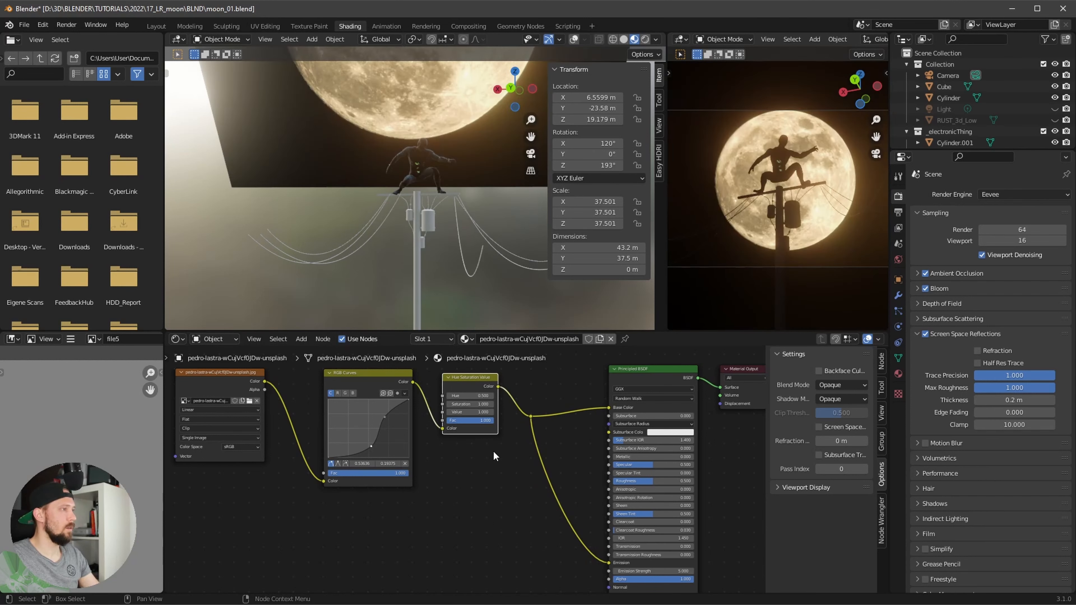
Step: Set the moon's Hue to 0.3 in the Hue Saturation Value node for a pink-purple tint
{"action": "scroll", "coordinate": [492, 451], "scroll_direction": "up", "scroll_amount": 2}
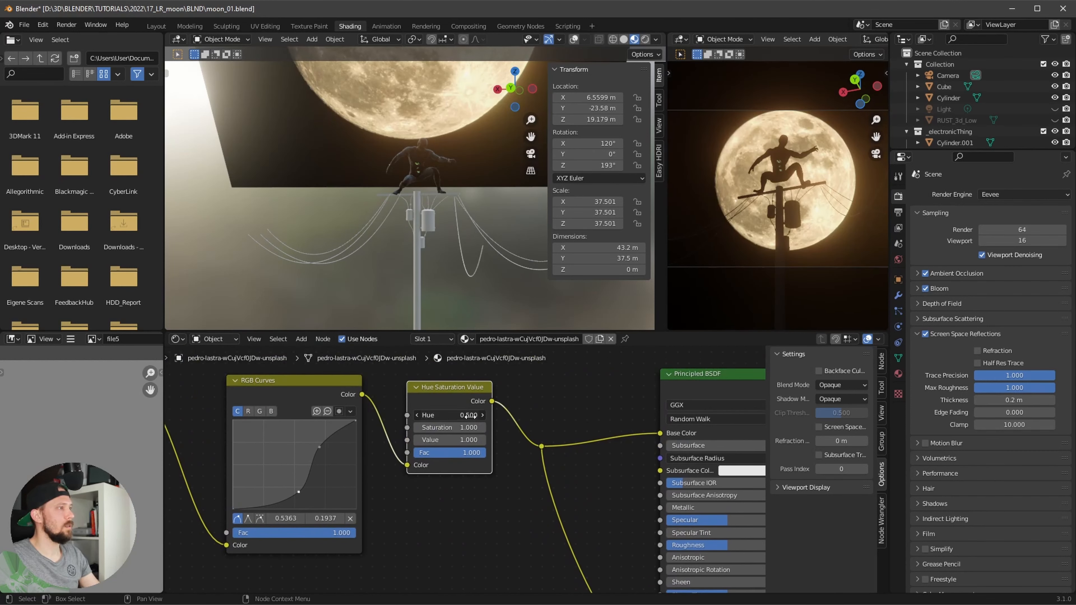
{"action": "left_click_drag", "start_coordinate": [477, 415], "coordinate": [468, 415]}
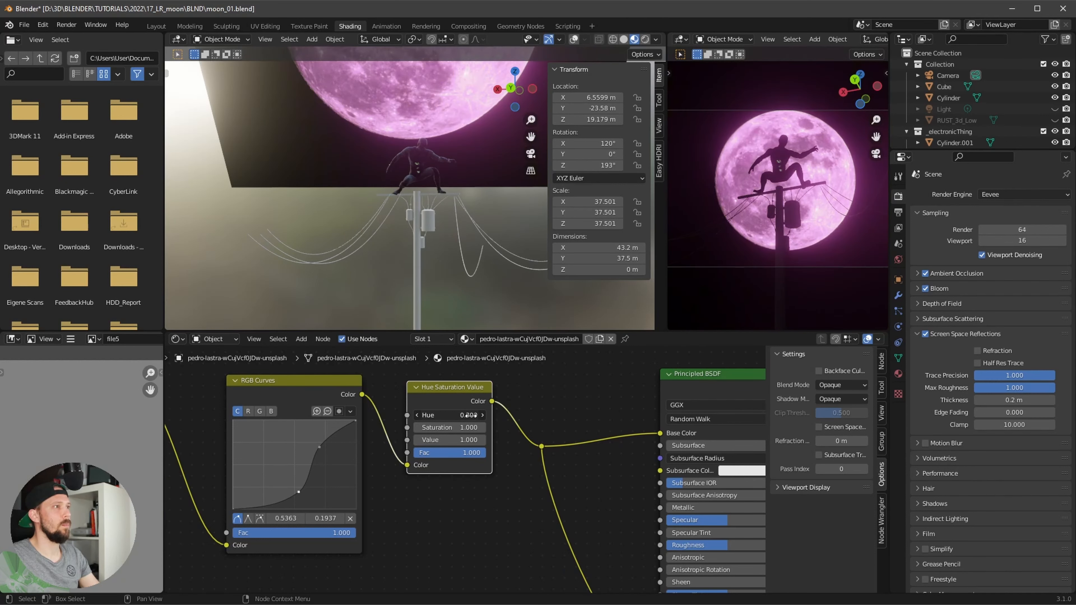
{"action": "left_click_drag", "start_coordinate": [468, 416], "coordinate": [432, 416]}
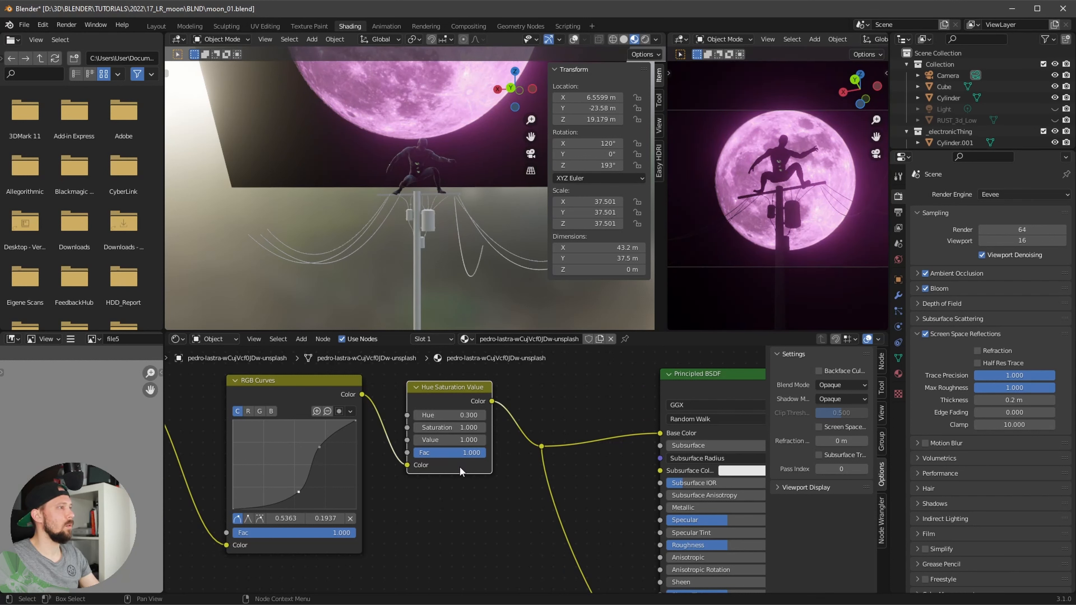
Step: Lower the moon's Saturation in the Hue Saturation Value node and save the file
{"action": "mouse_move", "coordinate": [461, 427]}
{"action": "left_mouse_down"}
{"action": "mouse_move", "coordinate": [483, 427]}
{"action": "mouse_move", "coordinate": [444, 427]}
{"action": "mouse_move", "coordinate": [487, 427]}
{"action": "mouse_move", "coordinate": [466, 428]}
{"action": "left_mouse_up"}
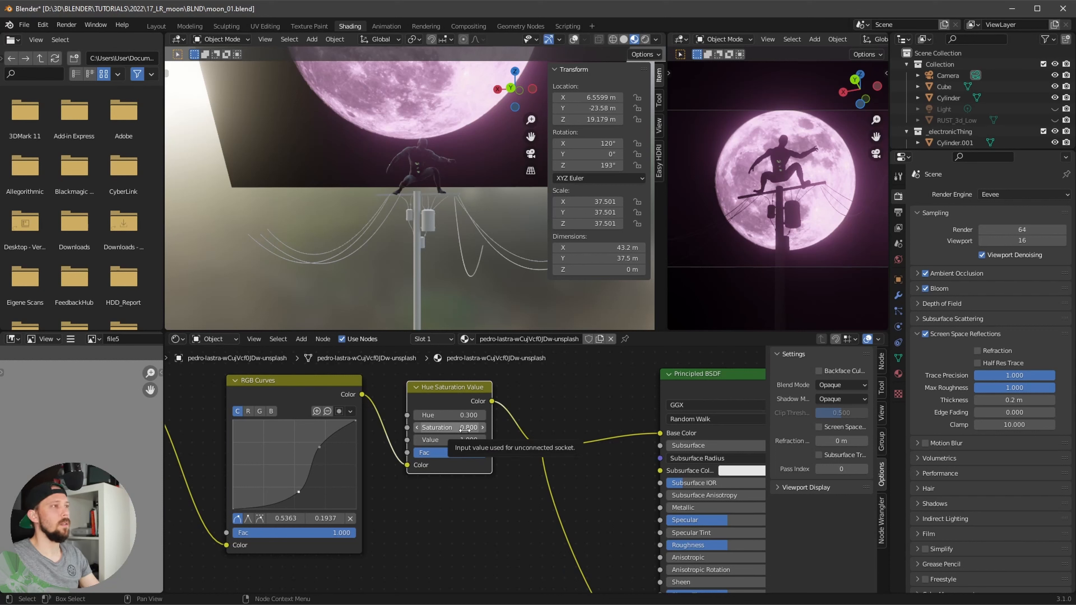
{"action": "key", "text": "ctrl+s"}
{"action": "scroll", "coordinate": [446, 519], "scroll_direction": "down", "scroll_amount": 4}
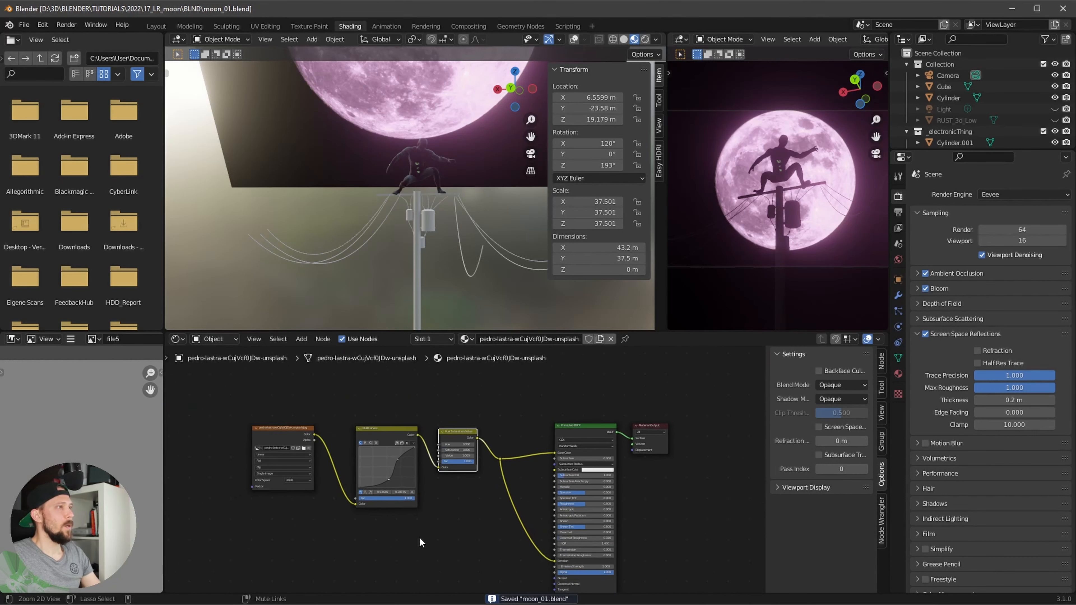
{"action": "scroll", "coordinate": [449, 514], "scroll_direction": "down", "scroll_amount": 2}
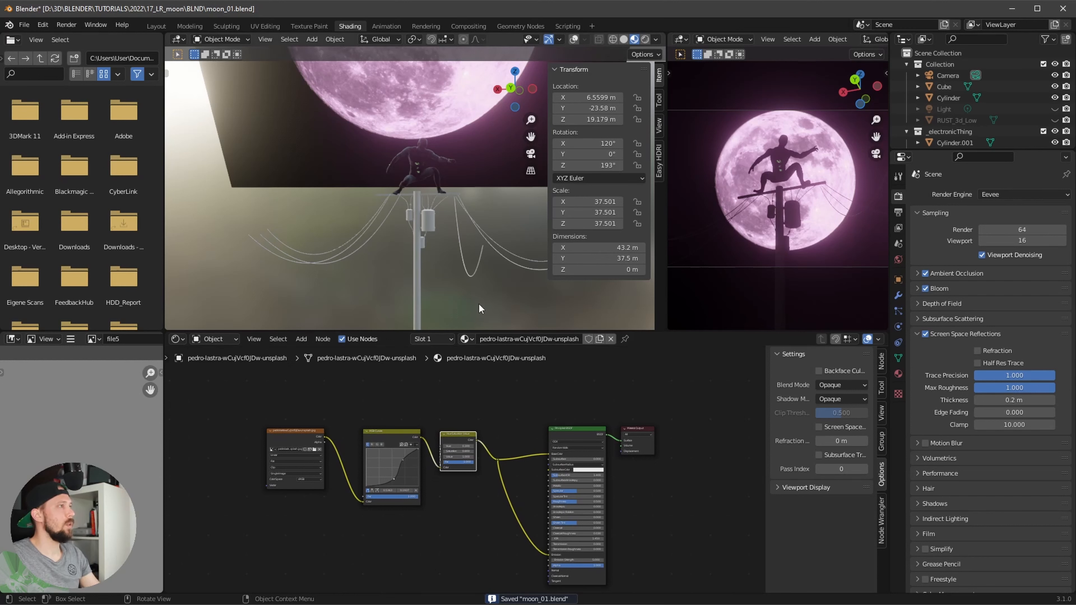
Step: Import the red cloud sky image from the Footage folder as an image plane with Use Alpha turned off
{"action": "key", "text": "shift+a"}
{"action": "mouse_move", "coordinate": [477, 307]}
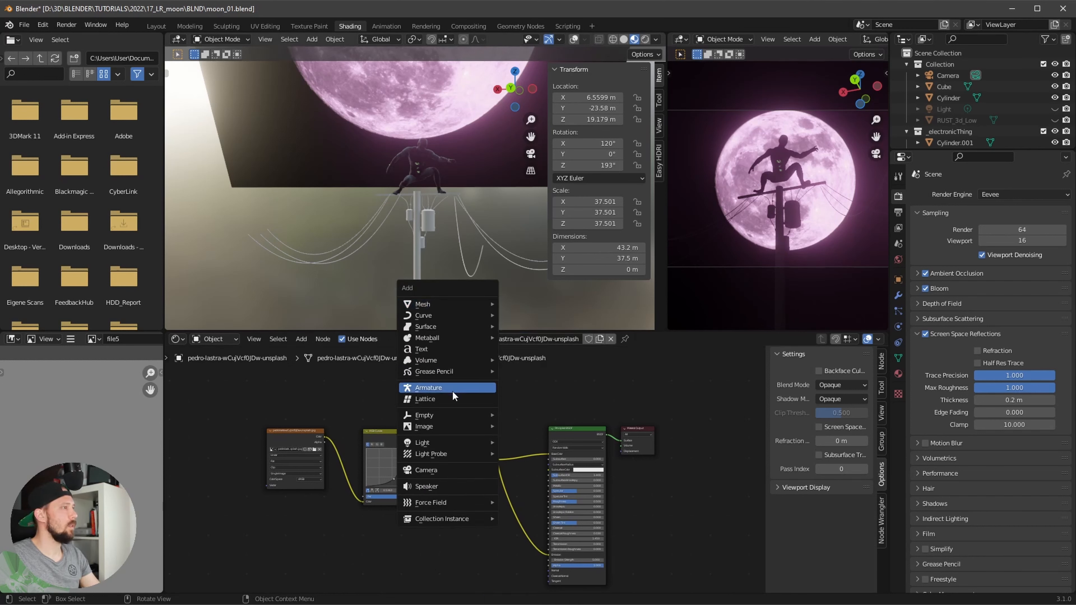
{"action": "mouse_move", "coordinate": [451, 426]}
{"action": "left_click", "coordinate": [551, 449]}
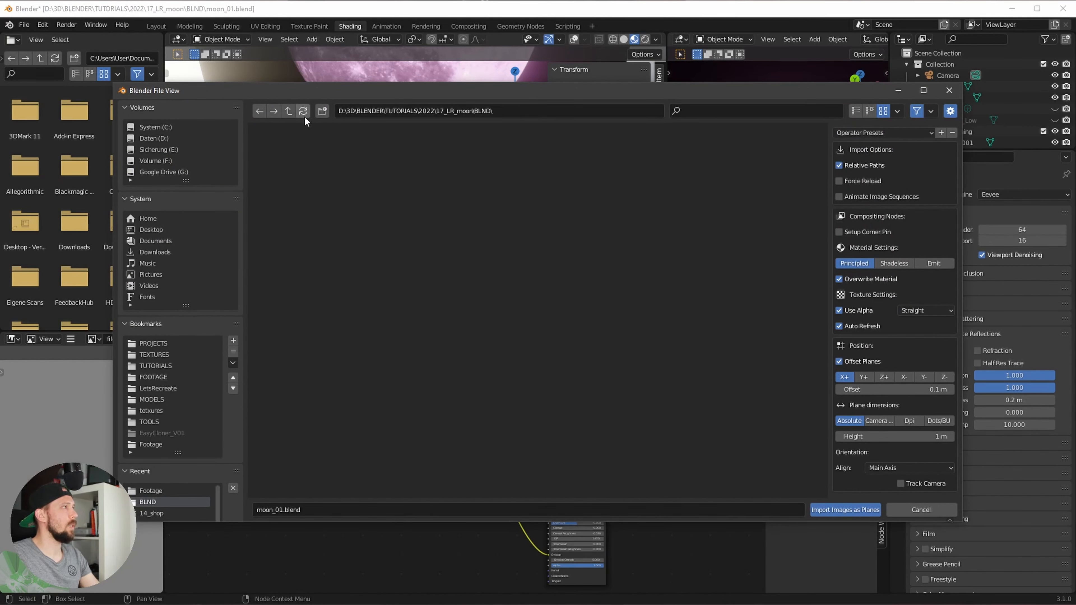
{"action": "left_click", "coordinate": [288, 111]}
{"action": "double_click", "coordinate": [391, 172]}
{"action": "left_click", "coordinate": [313, 208]}
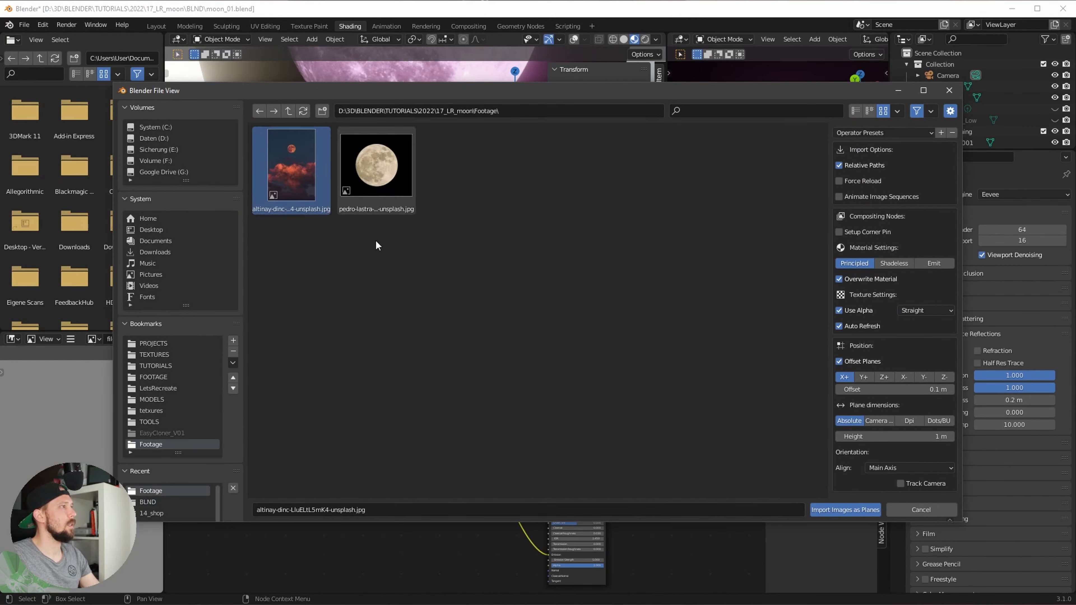
{"action": "left_click", "coordinate": [839, 310]}
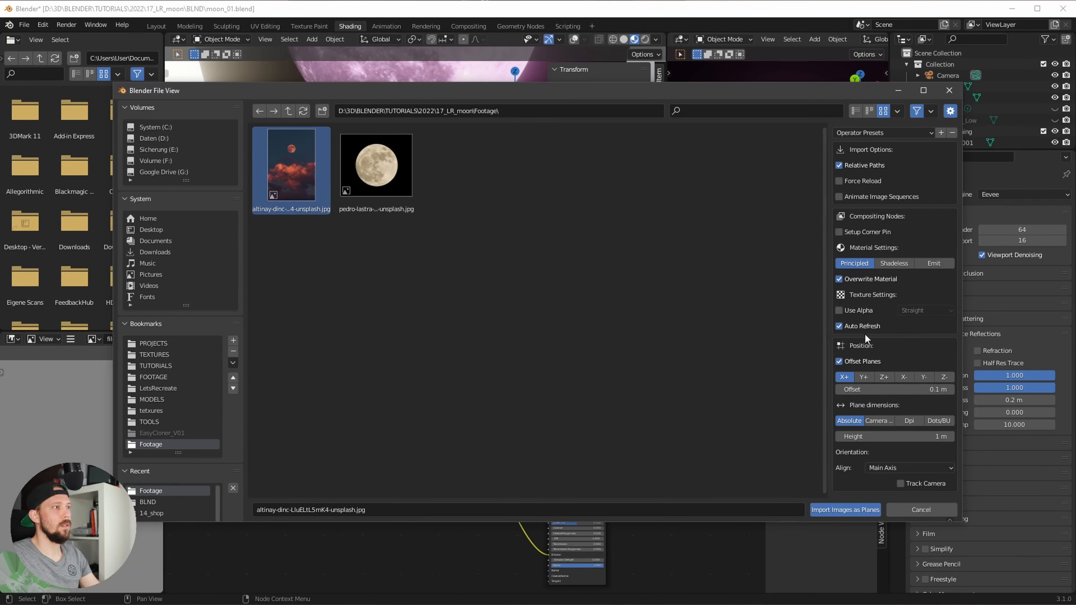
{"action": "left_click", "coordinate": [847, 510]}
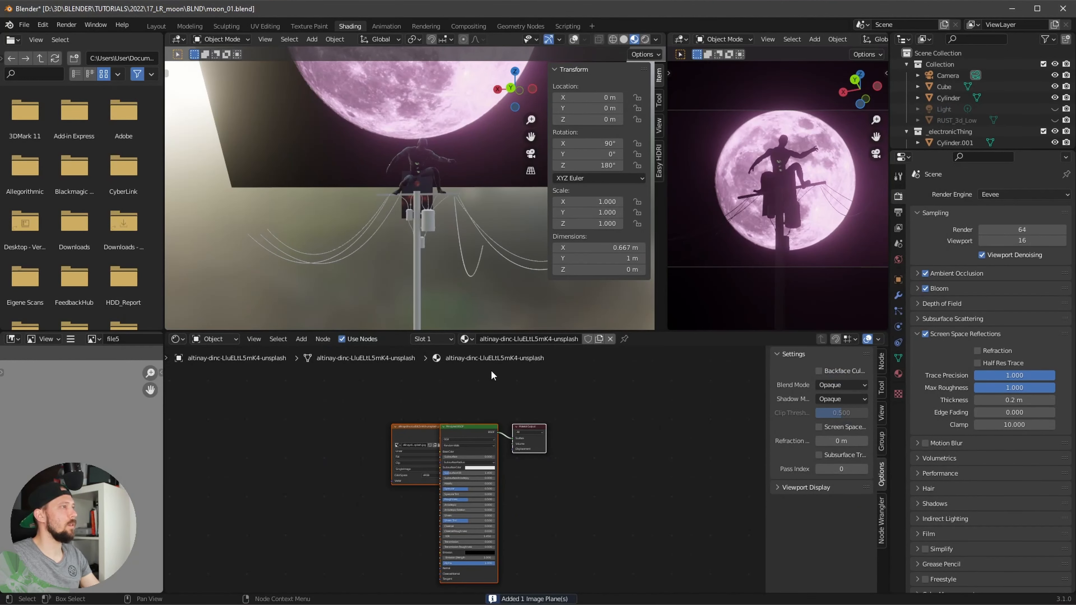
Step: Rename the moon plane's material to M_moon and collapse the upper _electronicThing collection
{"action": "left_click", "coordinate": [732, 237]}
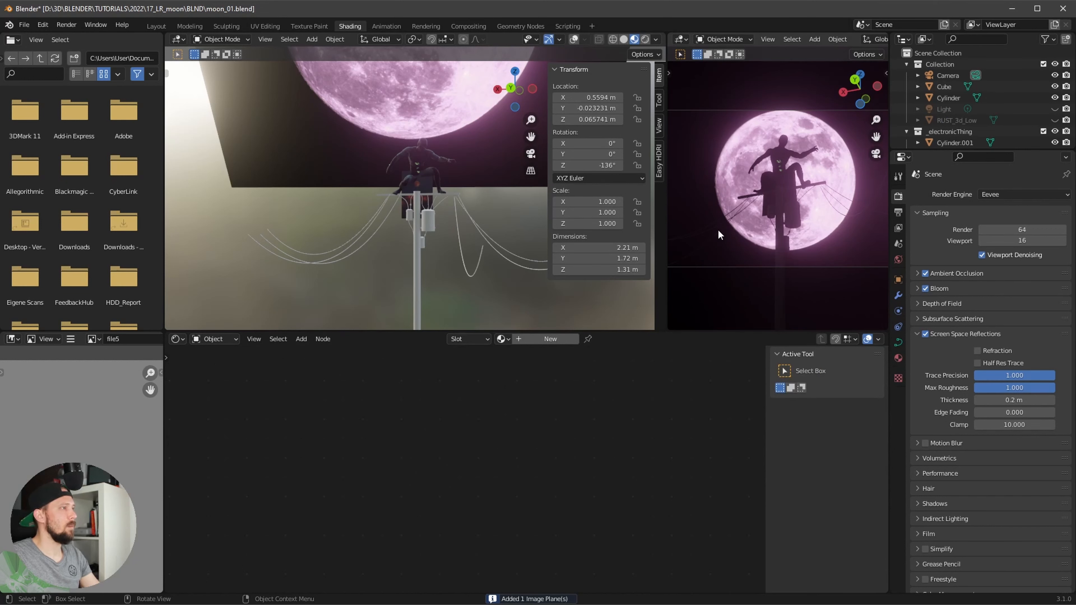
{"action": "left_click", "coordinate": [737, 233]}
{"action": "double_click", "coordinate": [513, 338]}
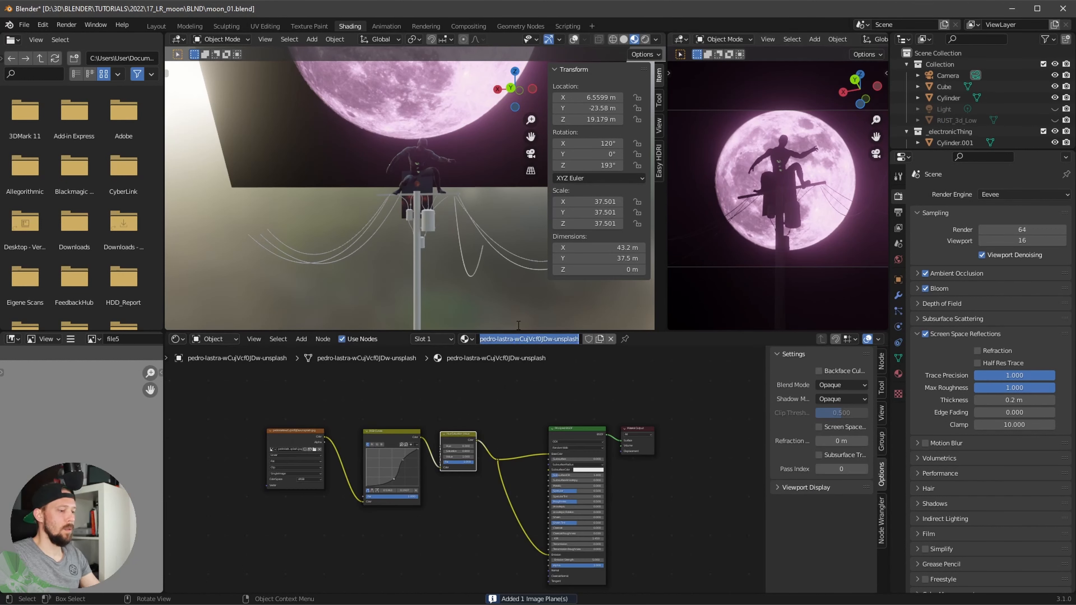
{"action": "type", "text": "M_moon"}
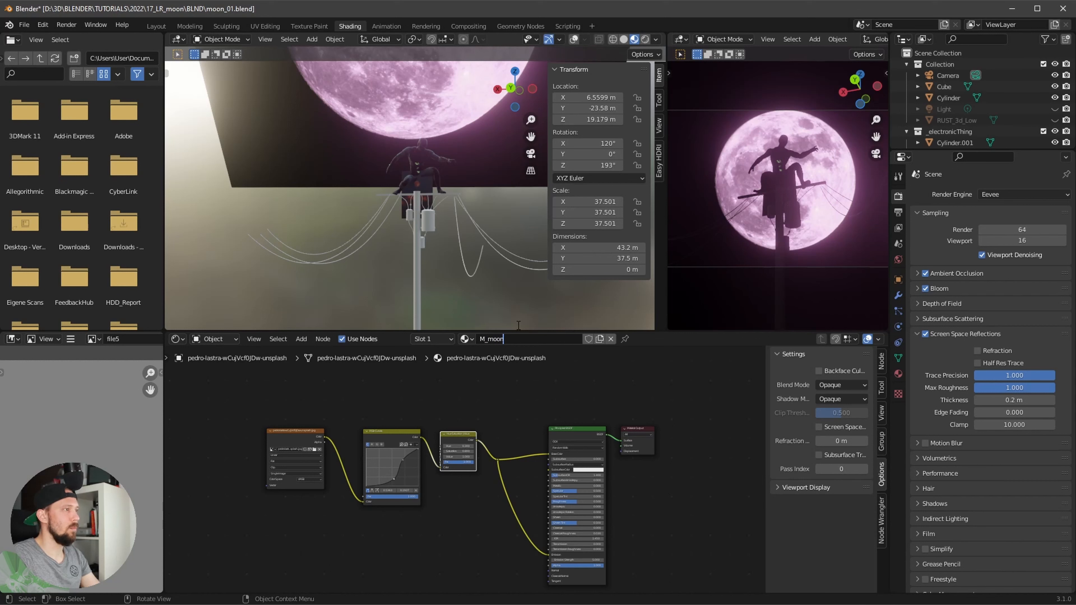
{"action": "key", "text": "Return"}
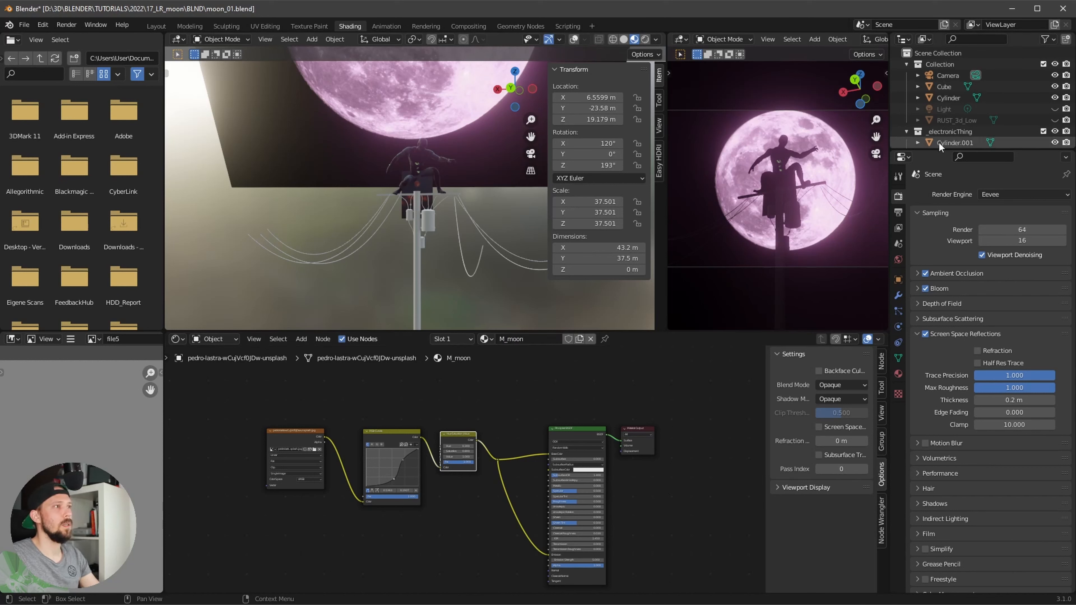
{"action": "left_click", "coordinate": [906, 131]}
Step: Show the viewport overlays and rename the new cloud image plane's material to M_clouds
{"action": "middle_click_drag", "start_coordinate": [496, 276], "coordinate": [461, 285]}
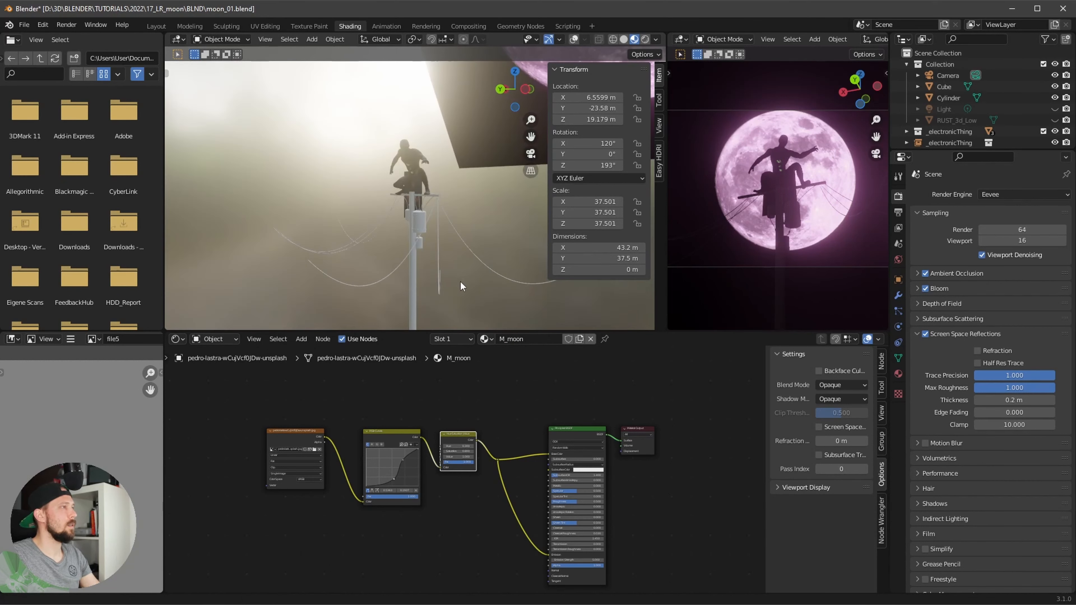
{"action": "scroll", "coordinate": [457, 276], "scroll_direction": "up", "scroll_amount": 2}
{"action": "left_click", "coordinate": [418, 189]}
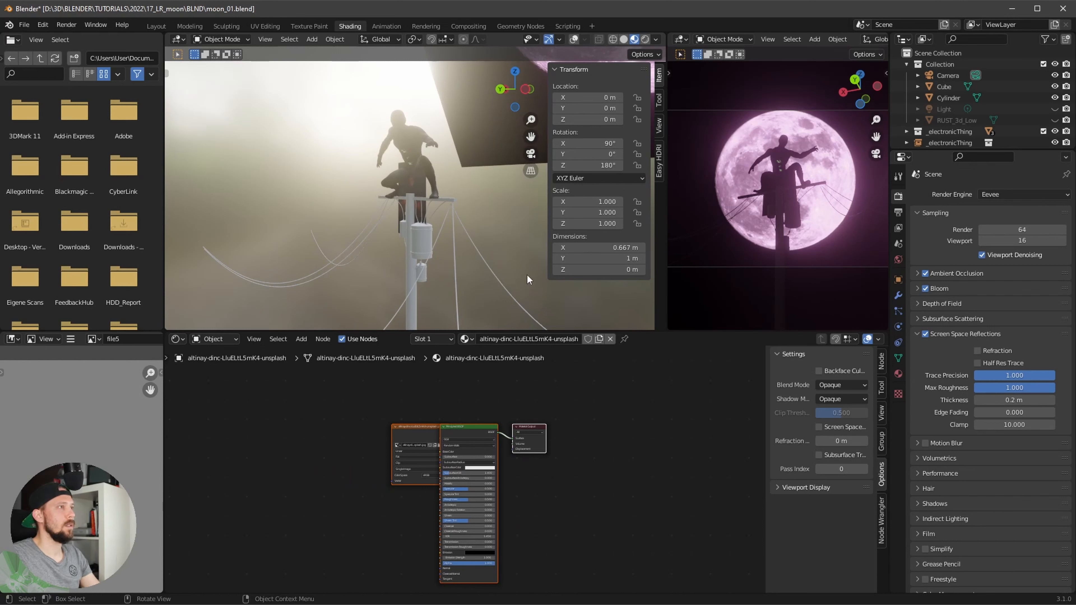
{"action": "left_click", "coordinate": [572, 40]}
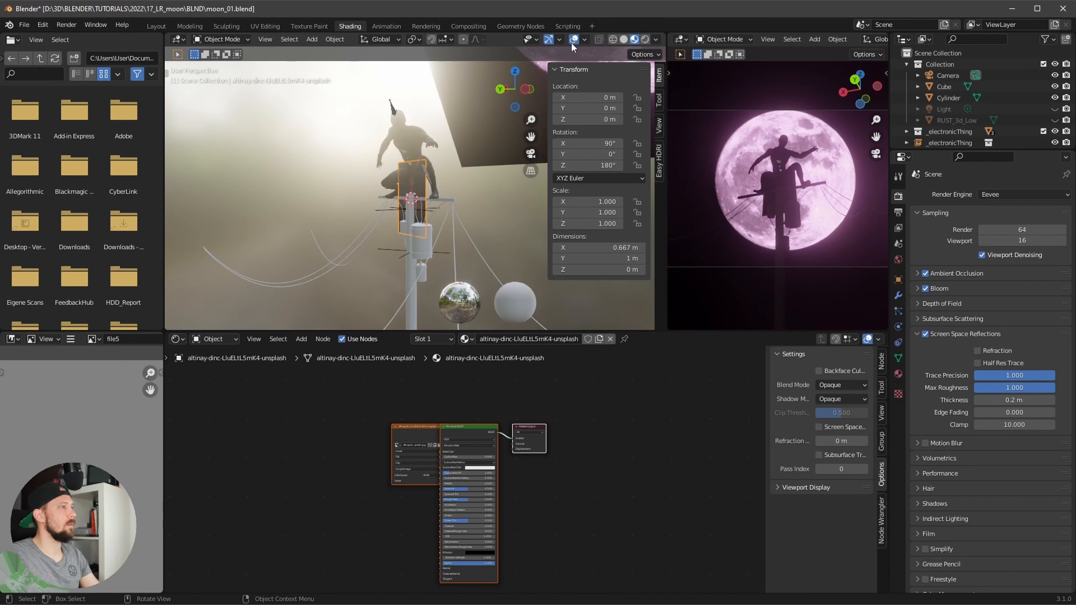
{"action": "left_click", "coordinate": [519, 338]}
{"action": "type", "text": "M"}
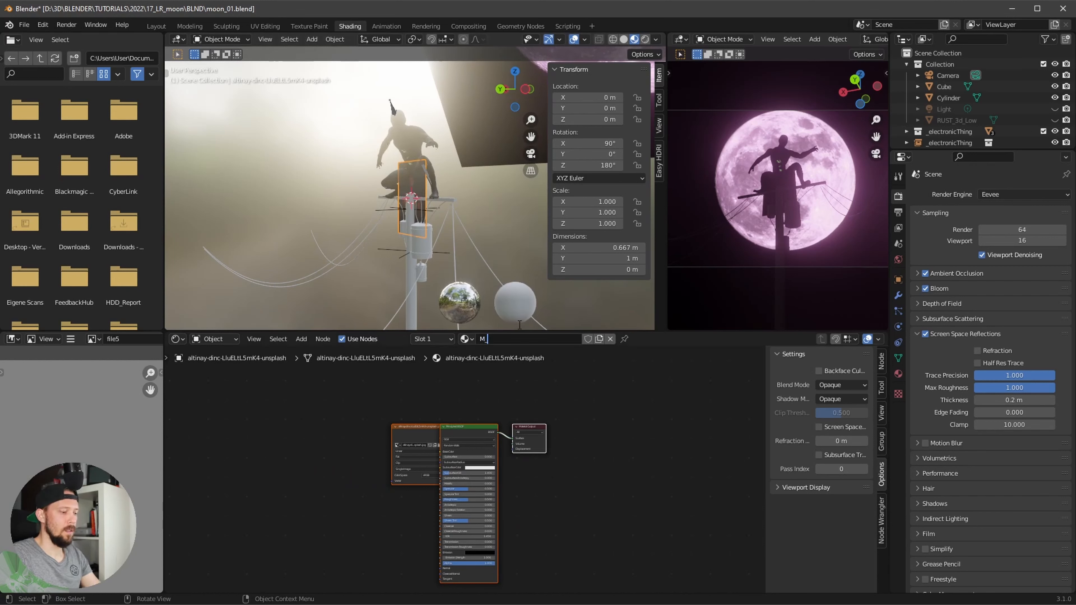
{"action": "type", "text": "_clouds"}
{"action": "key", "text": "Return"}
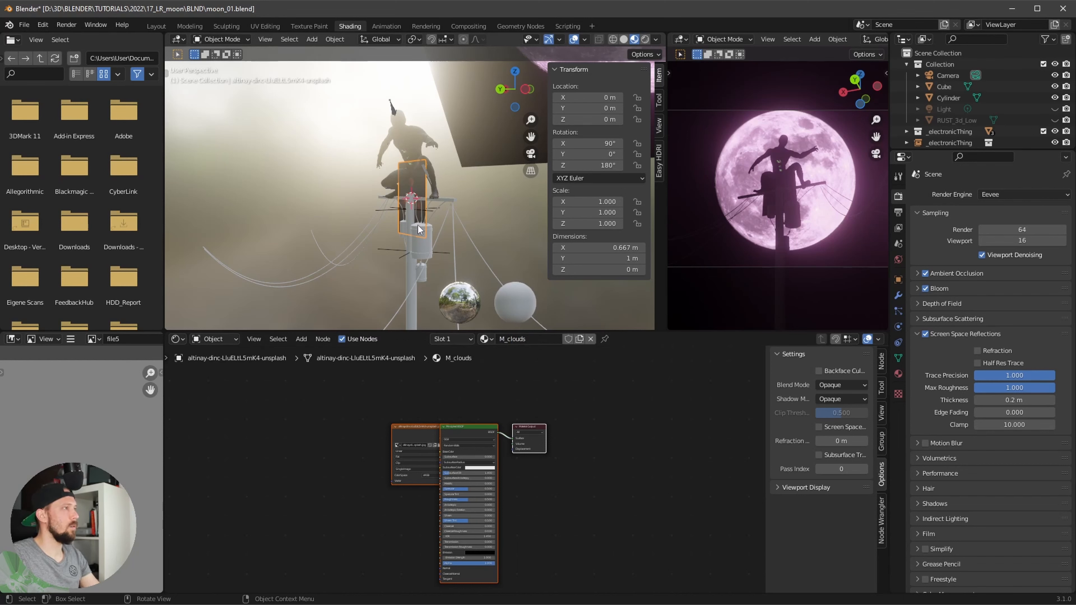
{"action": "key", "text": "s"}
{"action": "left_click", "coordinate": [544, 189]}
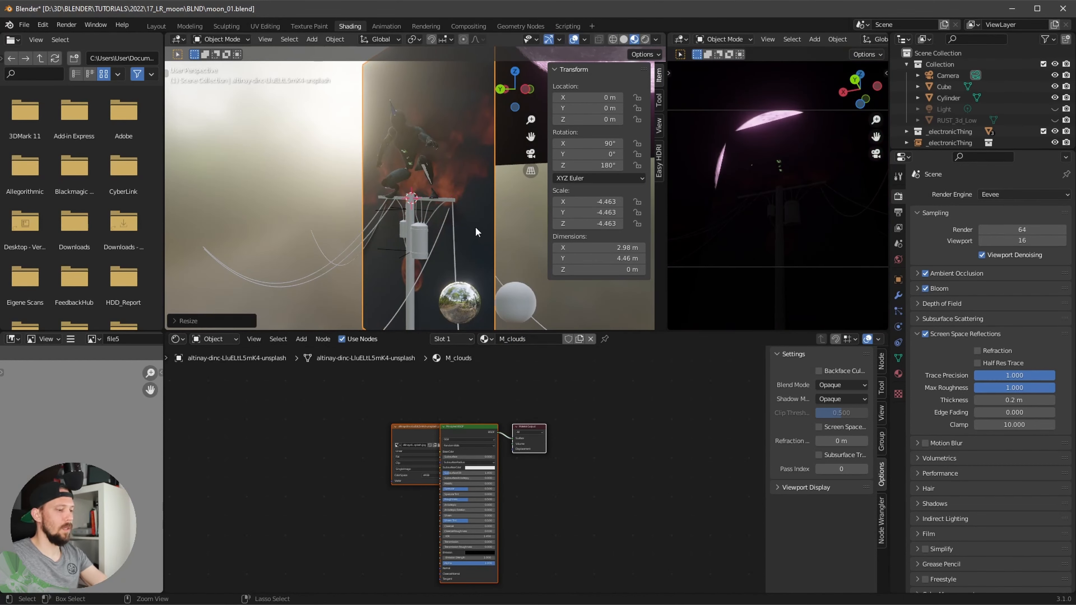
{"action": "key", "text": "ctrl+z"}
Step: Scale the cloud plane up evenly in several passes to a scale of about 6.47
{"action": "key", "text": "s"}
{"action": "left_click", "coordinate": [533, 236]}
{"action": "scroll", "coordinate": [504, 216], "scroll_direction": "up", "scroll_amount": 2}
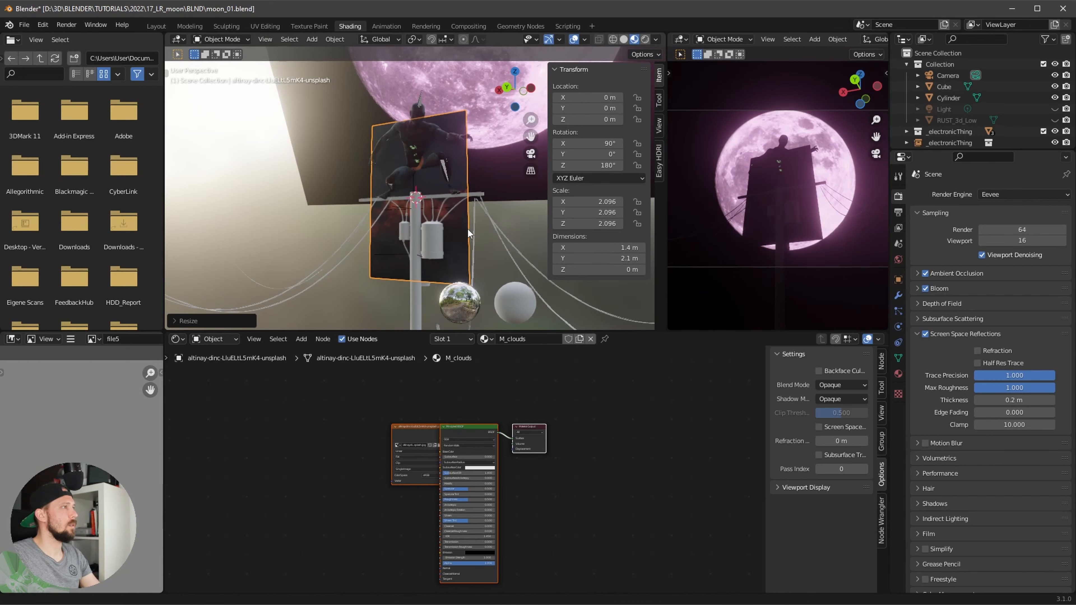
{"action": "key", "text": "s"}
{"action": "left_click", "coordinate": [528, 189]}
{"action": "scroll", "coordinate": [382, 285], "scroll_direction": "down", "scroll_amount": 2}
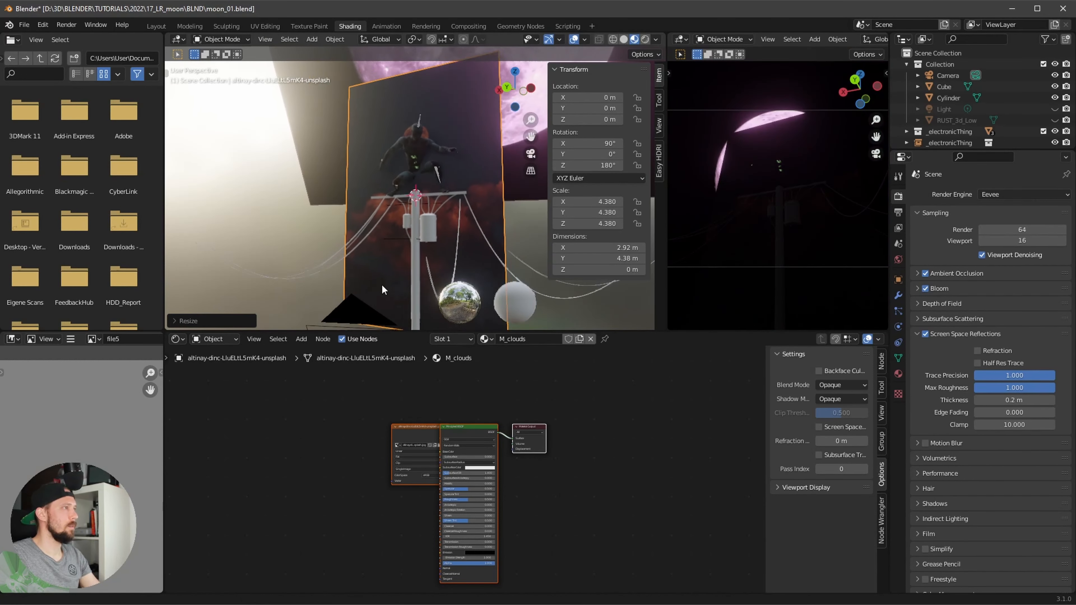
{"action": "key", "text": "s"}
{"action": "left_click", "coordinate": [497, 206]}
{"action": "scroll", "coordinate": [401, 268], "scroll_direction": "down", "scroll_amount": 2}
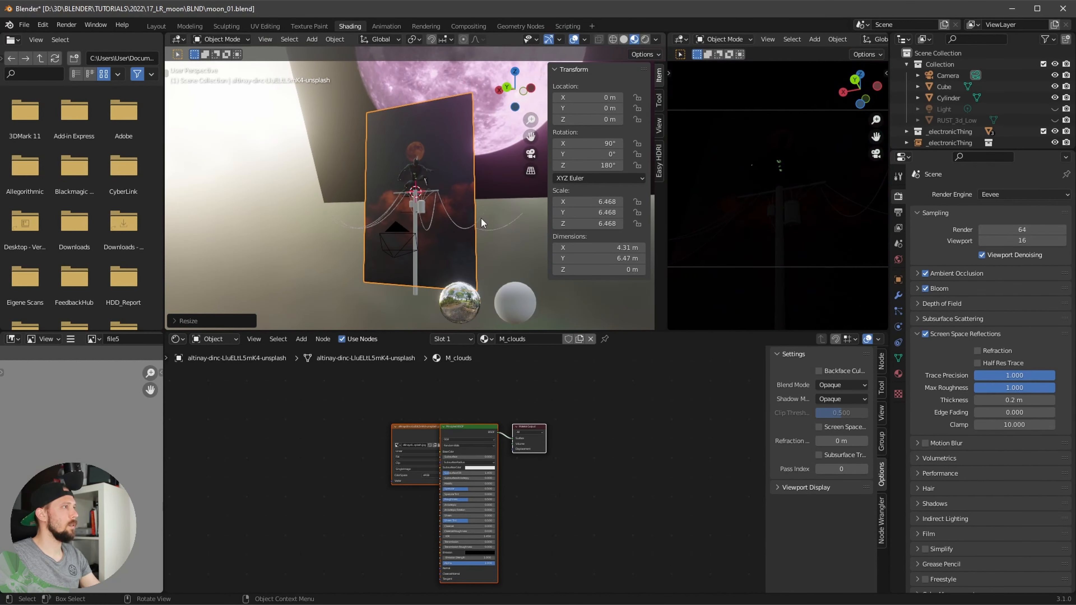
Step: Lower the cloud plane's top edge in Edit Mode to shorten the plane to about 3.91 m high
{"action": "key", "text": "Tab"}
{"action": "left_click_drag", "start_coordinate": [447, 236], "coordinate": [476, 236], "text": "alt"}
{"action": "left_click_drag", "start_coordinate": [354, 122], "coordinate": [497, 88]}
{"action": "key", "text": "g"}
{"action": "key", "text": "z"}
{"action": "left_click", "coordinate": [500, 161]}
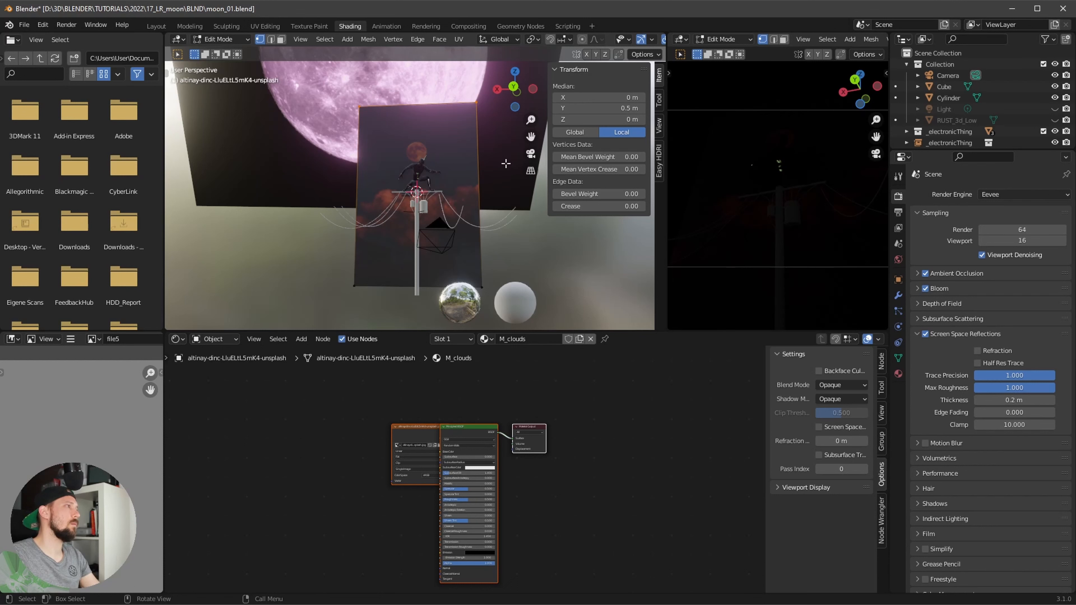
{"action": "key", "text": "g"}
{"action": "key", "text": "z"}
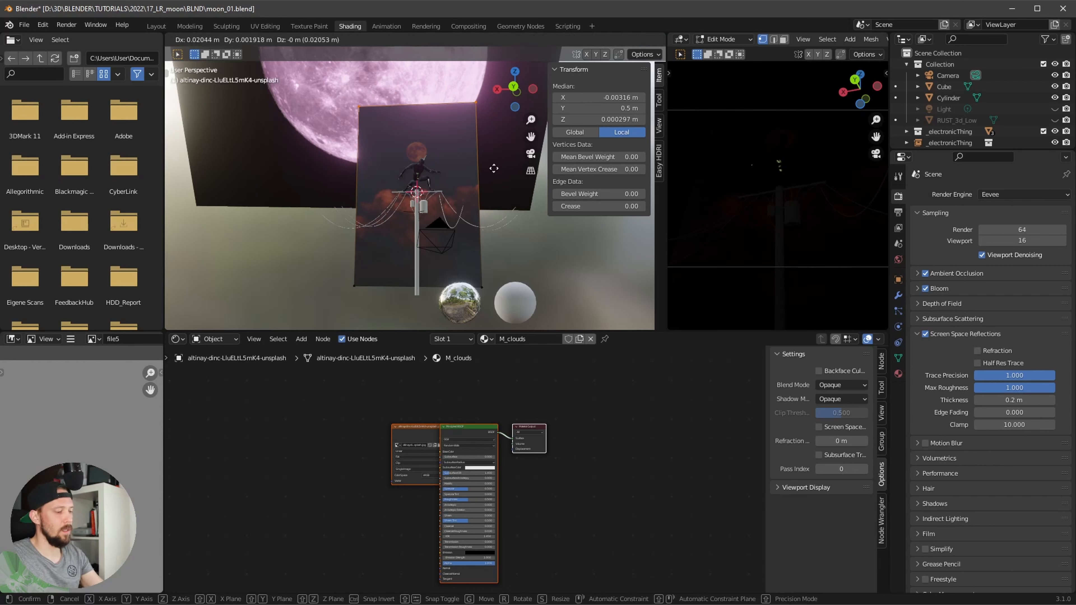
{"action": "left_click", "coordinate": [490, 237]}
{"action": "left_click_drag", "start_coordinate": [415, 426], "coordinate": [395, 421]}
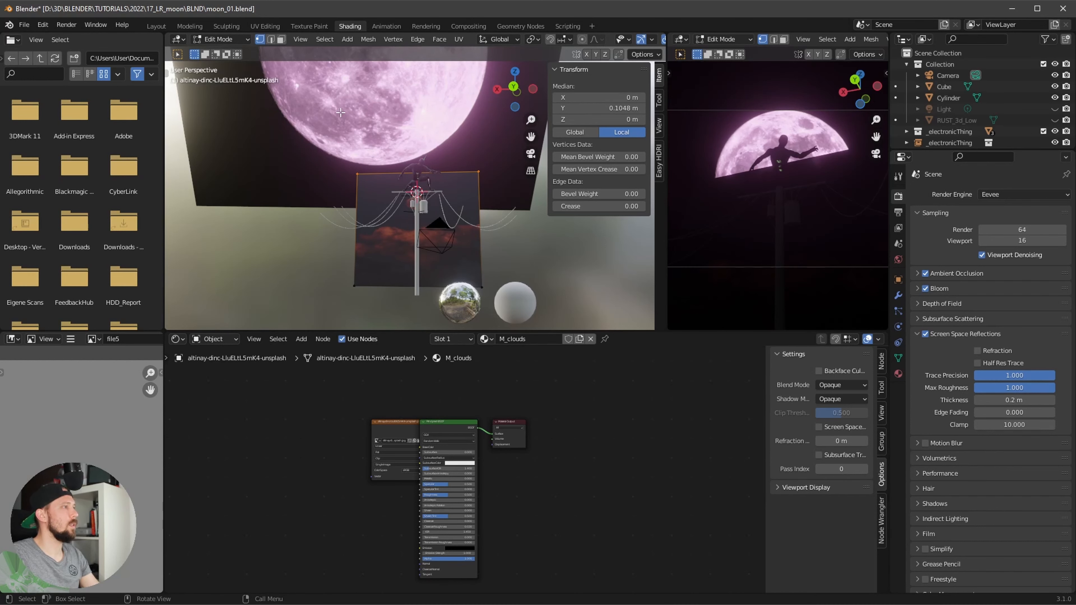
Step: Set up UV editing for the cloud plane with UV sync selection enabled and Material Preview shading in the 3D view
{"action": "left_click", "coordinate": [264, 26]}
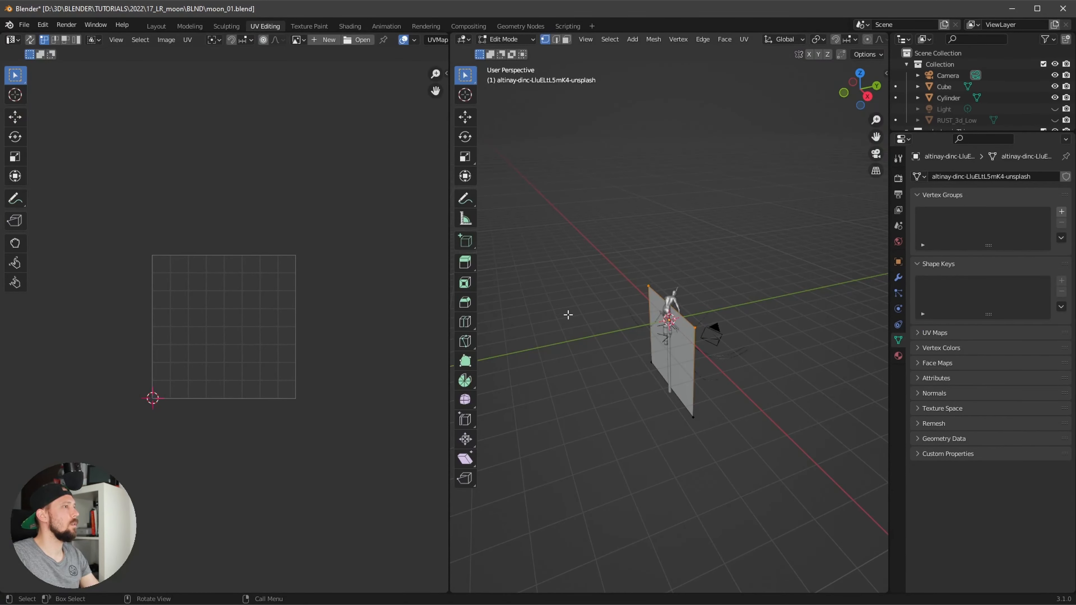
{"action": "key", "text": "KP_0"}
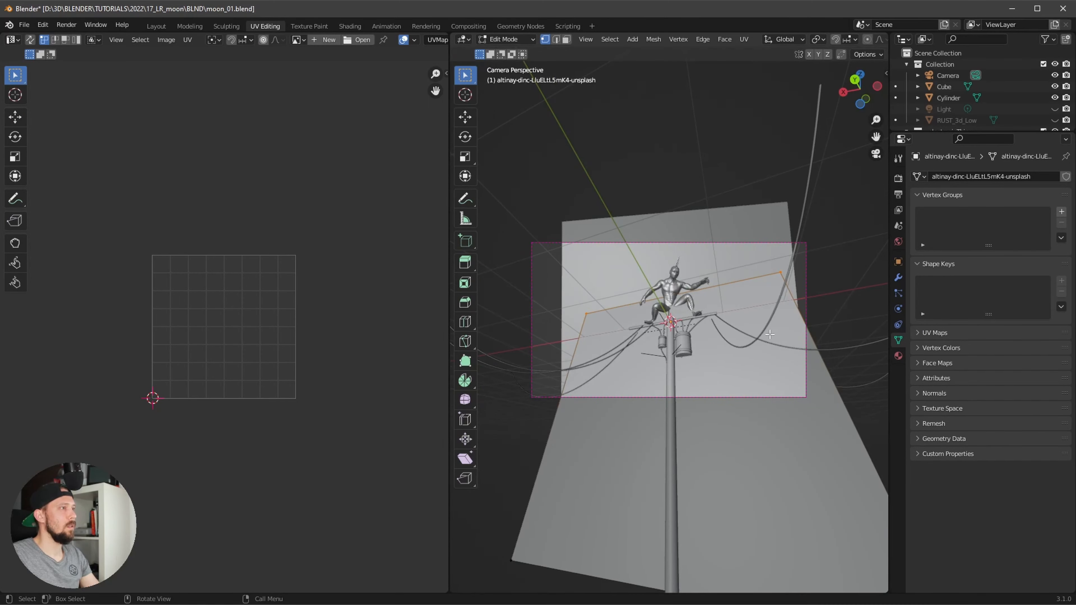
{"action": "middle_click_drag", "start_coordinate": [755, 372], "coordinate": [756, 396]}
{"action": "scroll", "coordinate": [756, 395], "scroll_direction": "down", "scroll_amount": 4}
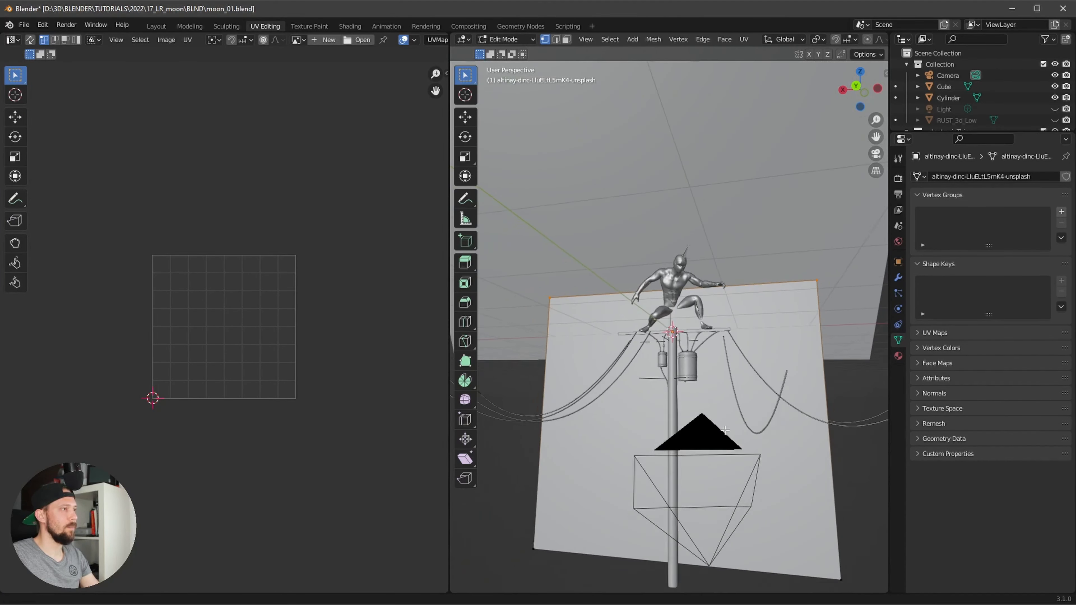
{"action": "left_click", "coordinate": [30, 40]}
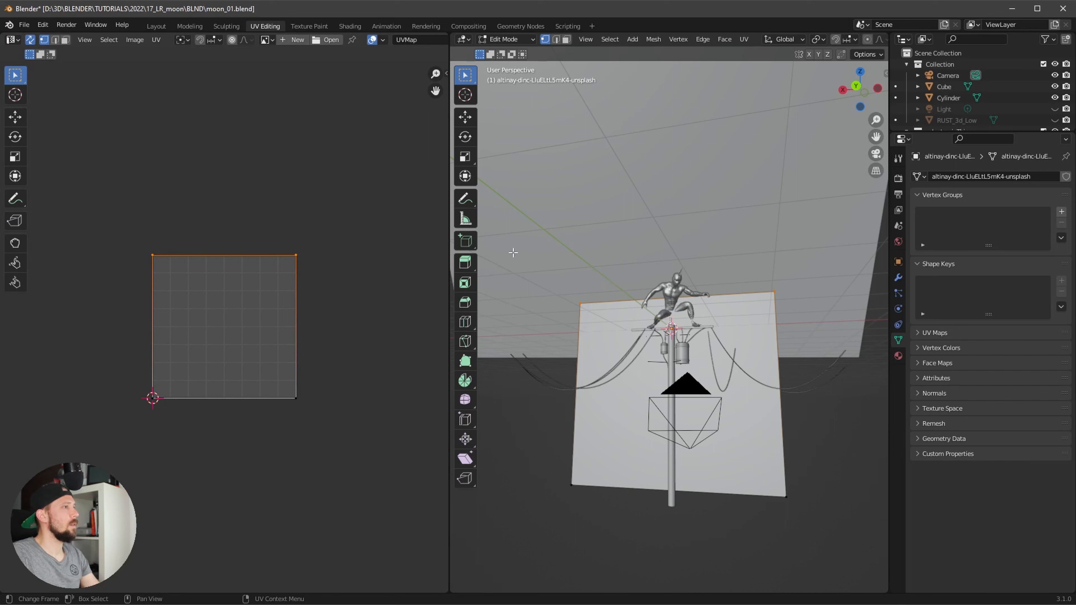
{"action": "key", "text": "z"}
{"action": "left_click", "coordinate": [628, 359]}
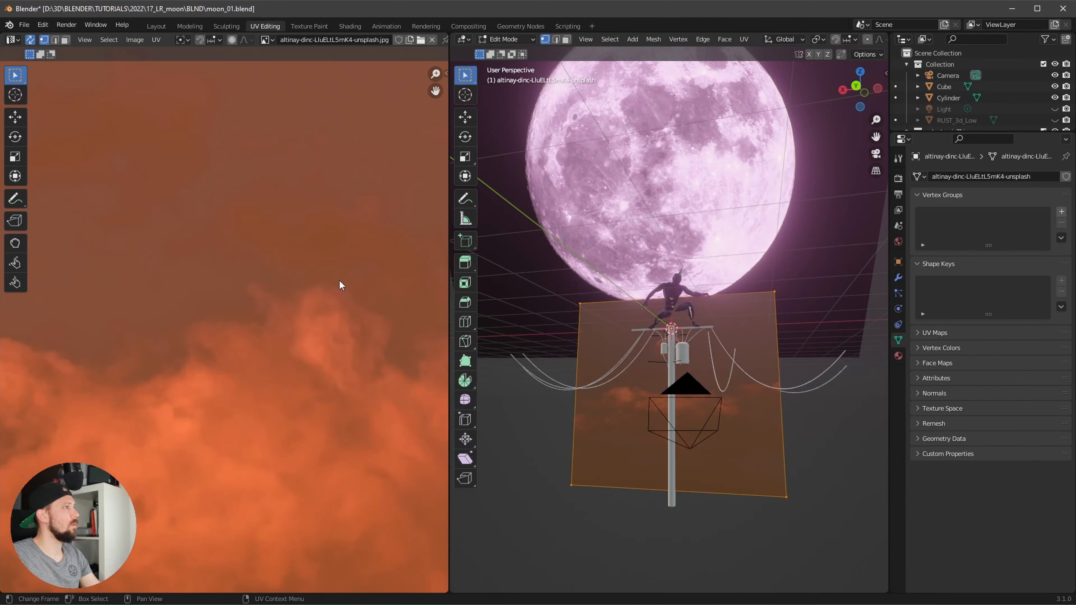
Step: Move the cloud plane's two upper UV vertices down along Y to just above the clouds, cropping out the photo's moon, and leave Edit Mode
{"action": "scroll", "coordinate": [342, 285], "scroll_direction": "down", "scroll_amount": 5}
{"action": "left_click_drag", "start_coordinate": [83, 144], "coordinate": [409, 217]}
{"action": "key", "text": "g"}
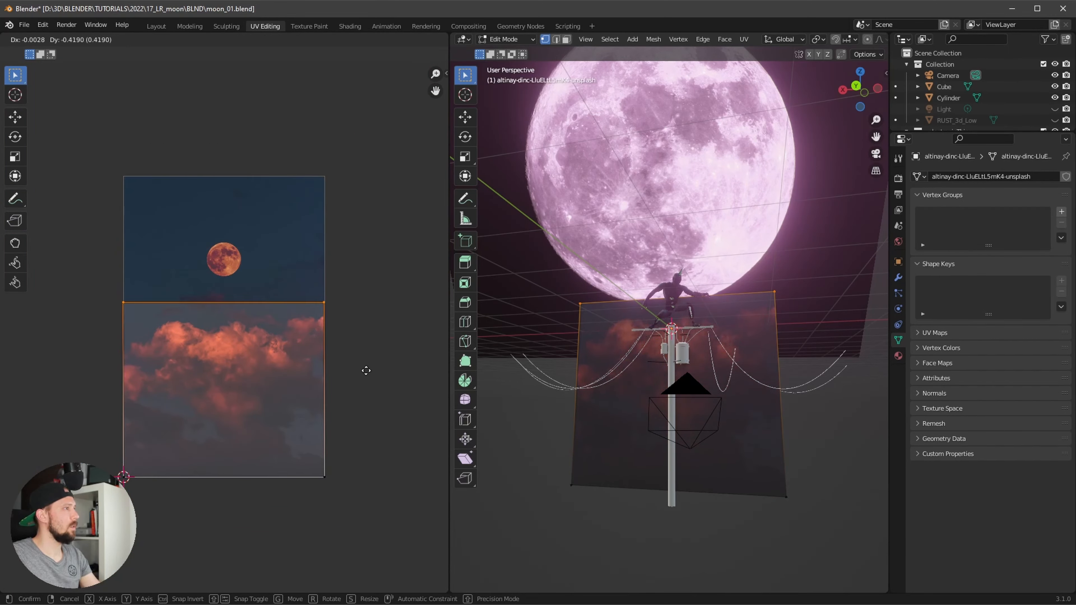
{"action": "key", "text": "y"}
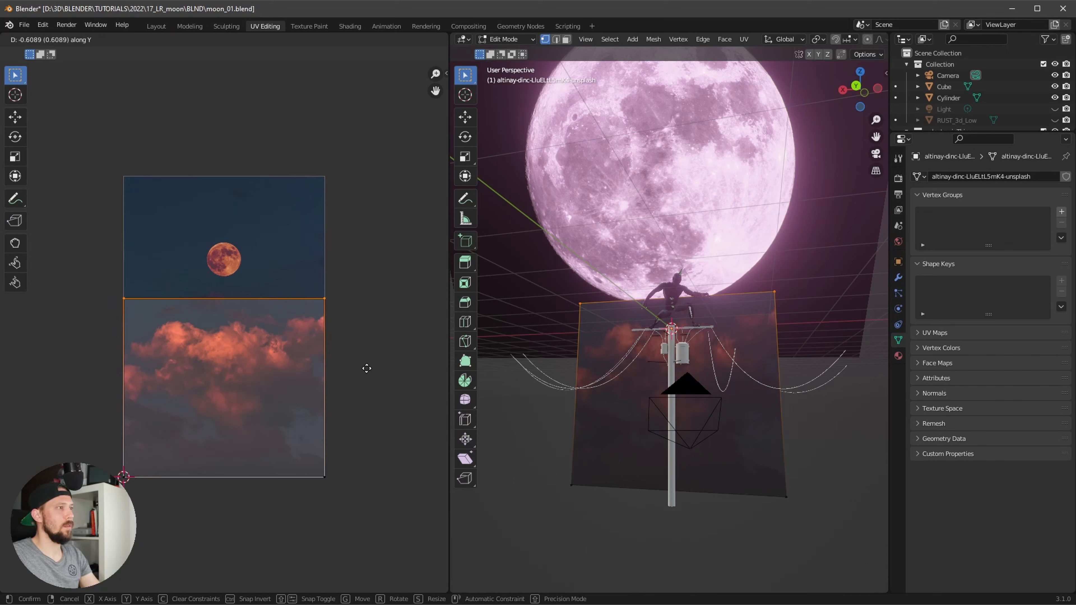
{"action": "left_click", "coordinate": [367, 370]}
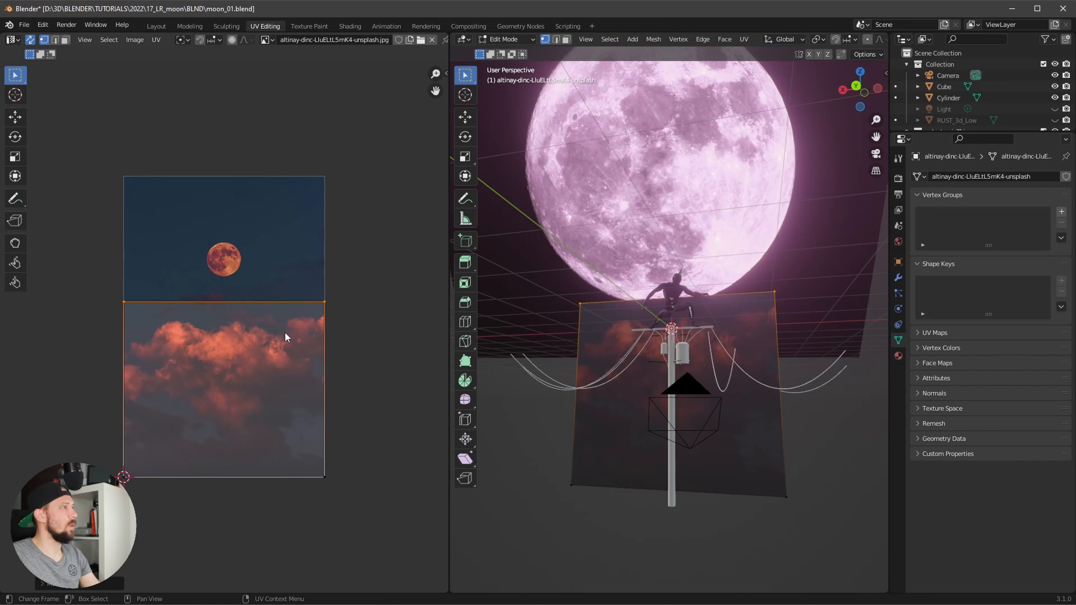
{"action": "key", "text": "Tab"}
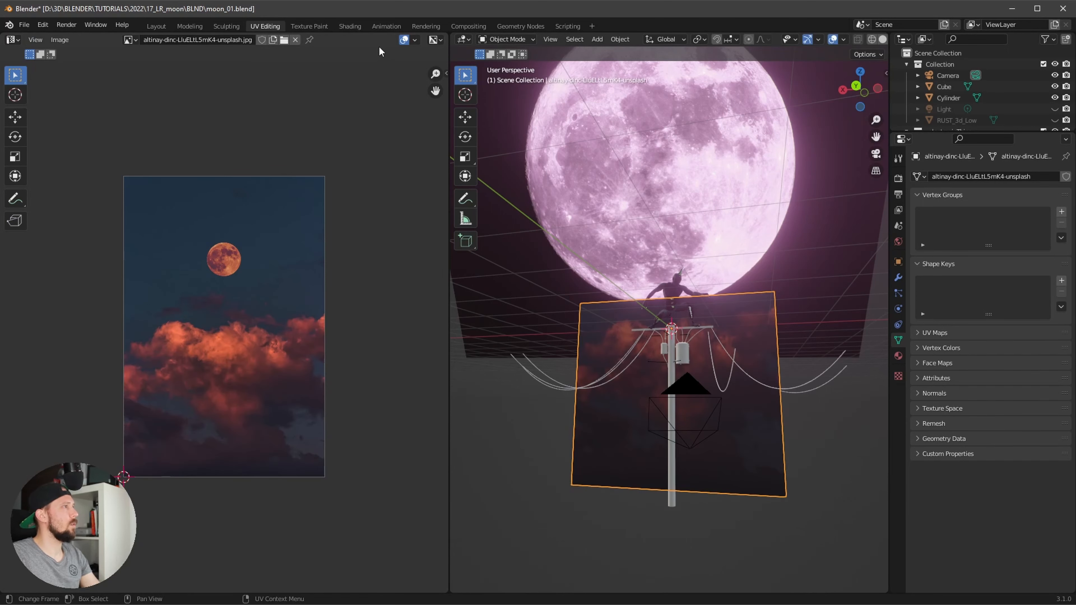
Step: In the Shading workspace, link the cloud texture's Color through a reroute point to Emission as well and raise Emission Strength to about 4.1
{"action": "left_click", "coordinate": [353, 26]}
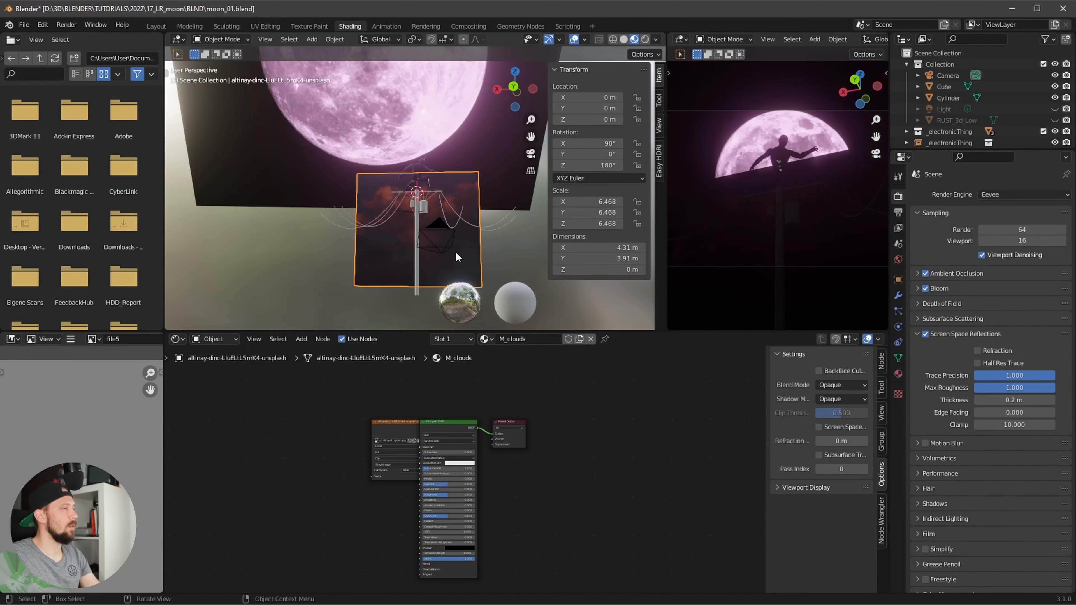
{"action": "left_click_drag", "start_coordinate": [386, 421], "coordinate": [256, 414]}
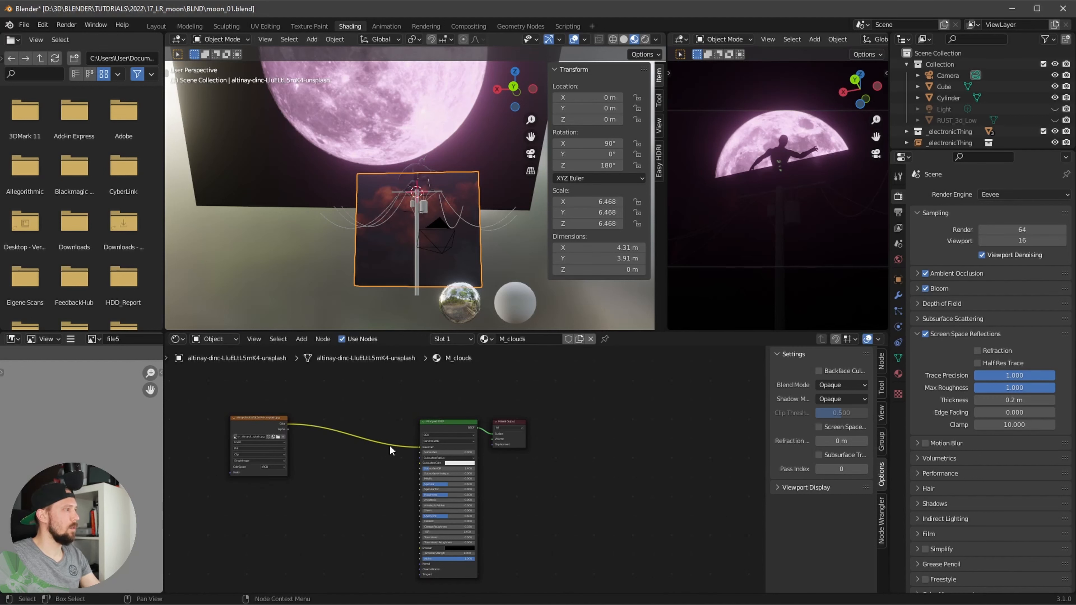
{"action": "scroll", "coordinate": [254, 424], "scroll_direction": "up", "scroll_amount": 2}
{"action": "right_click_drag", "start_coordinate": [354, 421], "coordinate": [345, 459], "text": "shift"}
{"action": "left_click_drag", "start_coordinate": [350, 435], "coordinate": [463, 552]}
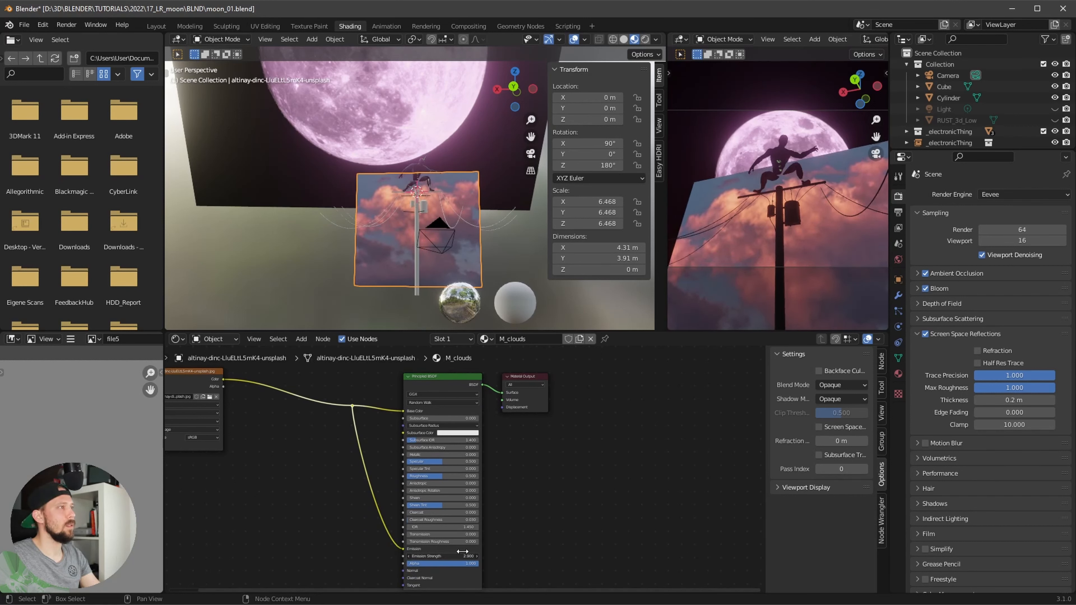
{"action": "left_click_drag", "start_coordinate": [464, 552], "coordinate": [470, 550]}
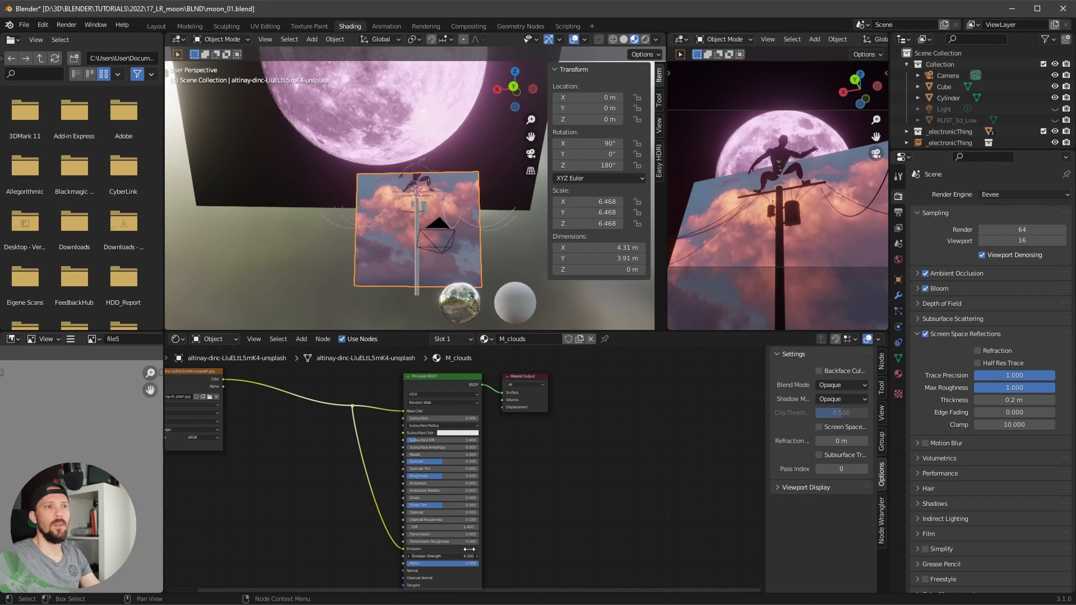
Step: Insert an RGB Curves node between the cloud image texture and the reroute feeding Base Color and Emission
{"action": "left_click_drag", "start_coordinate": [469, 549], "coordinate": [469, 549]}
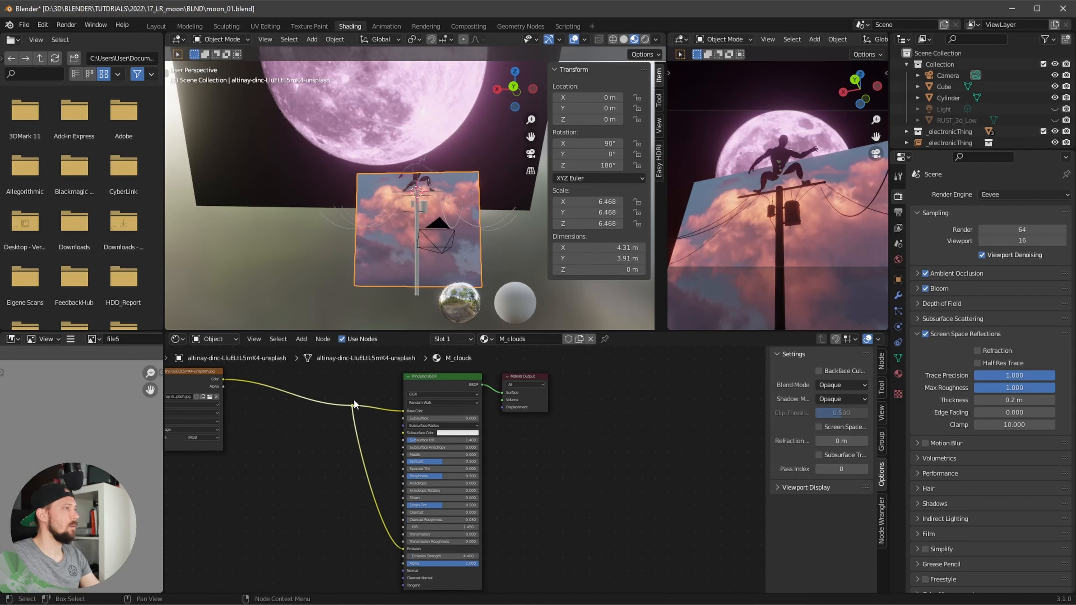
{"action": "left_click_drag", "start_coordinate": [348, 405], "coordinate": [363, 380]}
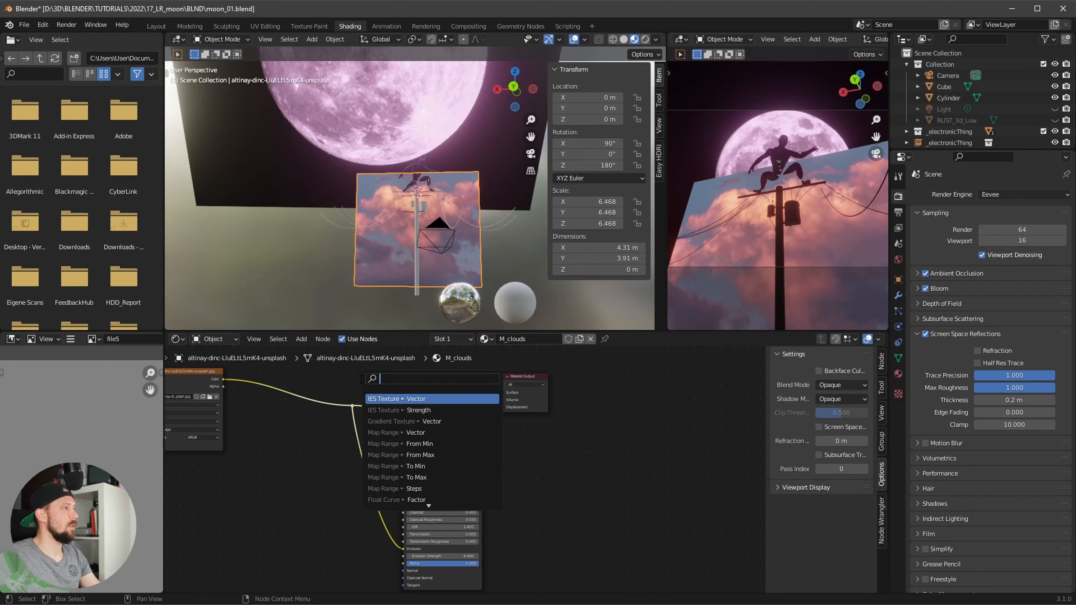
{"action": "key", "text": "shift+a"}
{"action": "left_click", "coordinate": [332, 395]}
{"action": "type", "text": "c"}
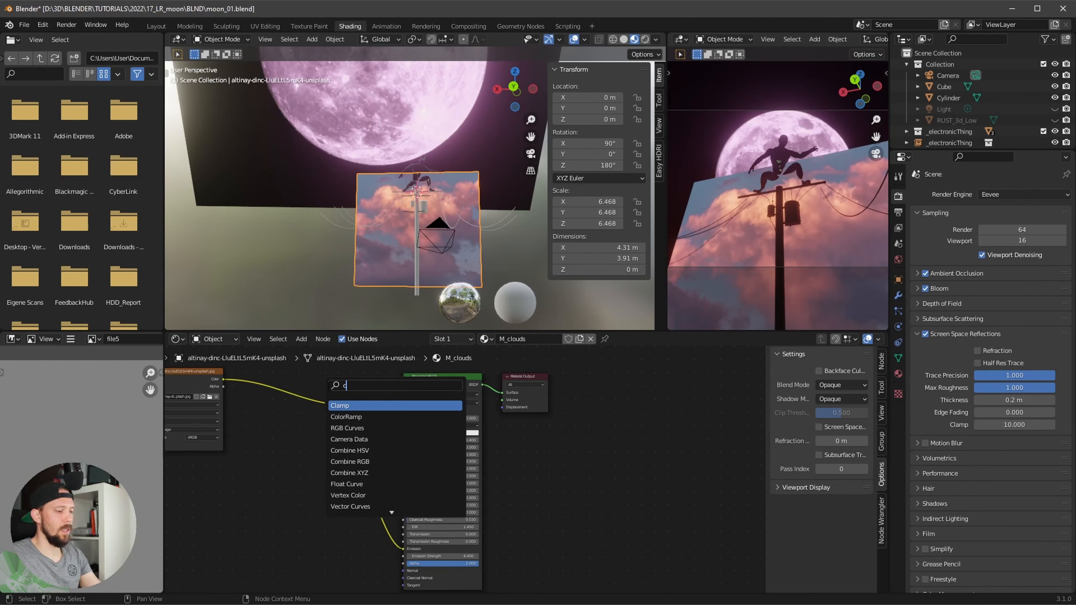
{"action": "type", "text": "urve"}
{"action": "left_click", "coordinate": [346, 406]}
{"action": "left_click", "coordinate": [289, 395]}
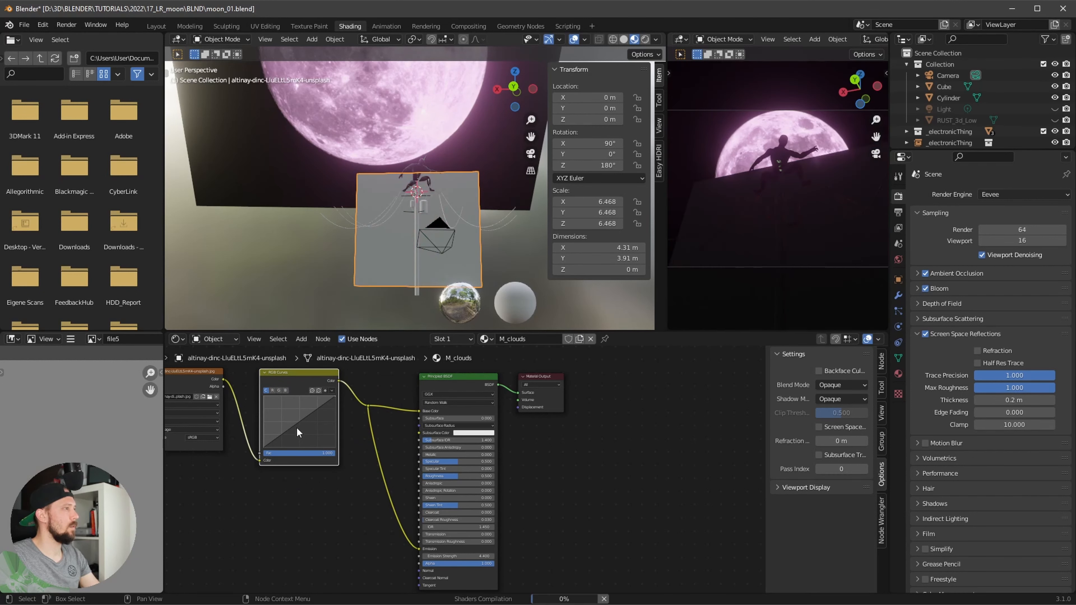
Step: Shape the RGB curve into a contrast-boosting S with a lowered dark point and a bright point, and shift the node toward the image texture
{"action": "left_click_drag", "start_coordinate": [290, 428], "coordinate": [304, 437]}
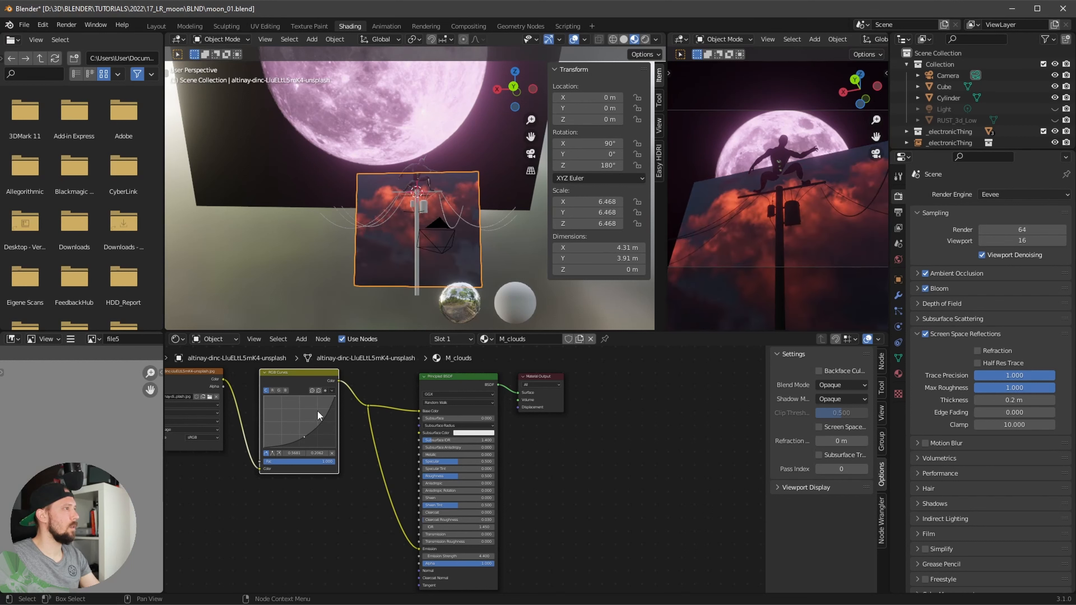
{"action": "left_click_drag", "start_coordinate": [318, 412], "coordinate": [318, 412]}
{"action": "left_click_drag", "start_coordinate": [291, 374], "coordinate": [277, 377]}
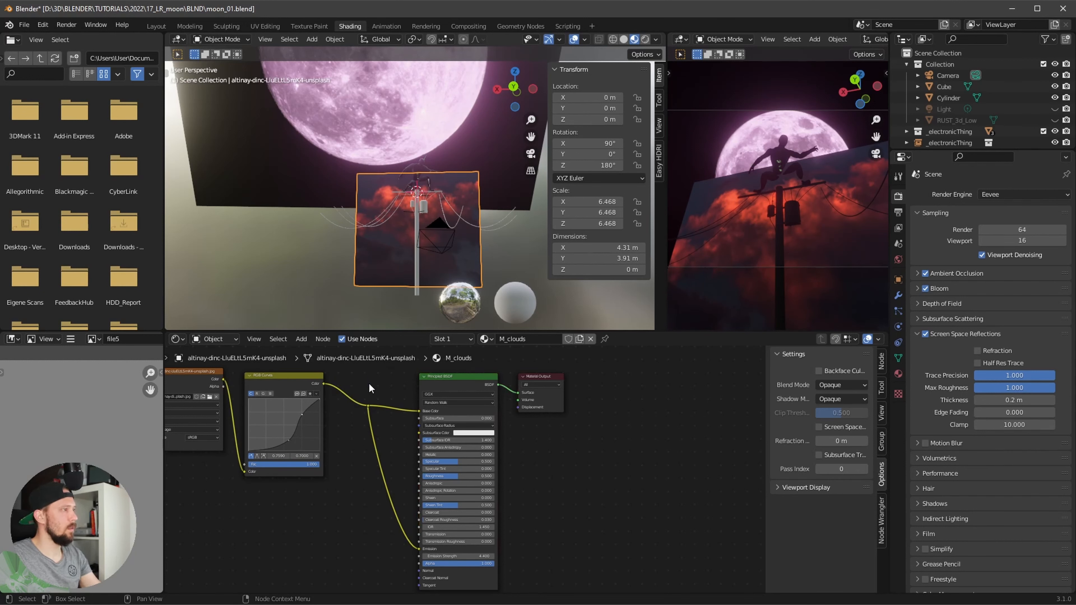
Step: Insert a ColorRamp node between the RGB Curves node and the reroute
{"action": "key", "text": "shift+a"}
{"action": "left_click", "coordinate": [368, 384]}
{"action": "type", "text": "ram"}
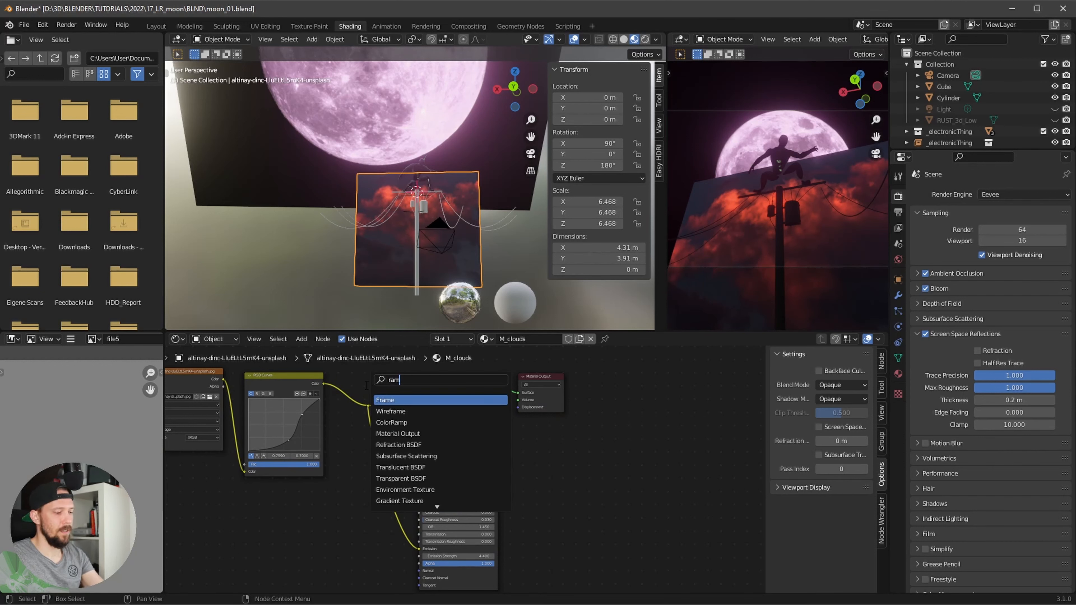
{"action": "type", "text": "p"}
{"action": "key", "text": "Return"}
{"action": "left_click", "coordinate": [358, 388]}
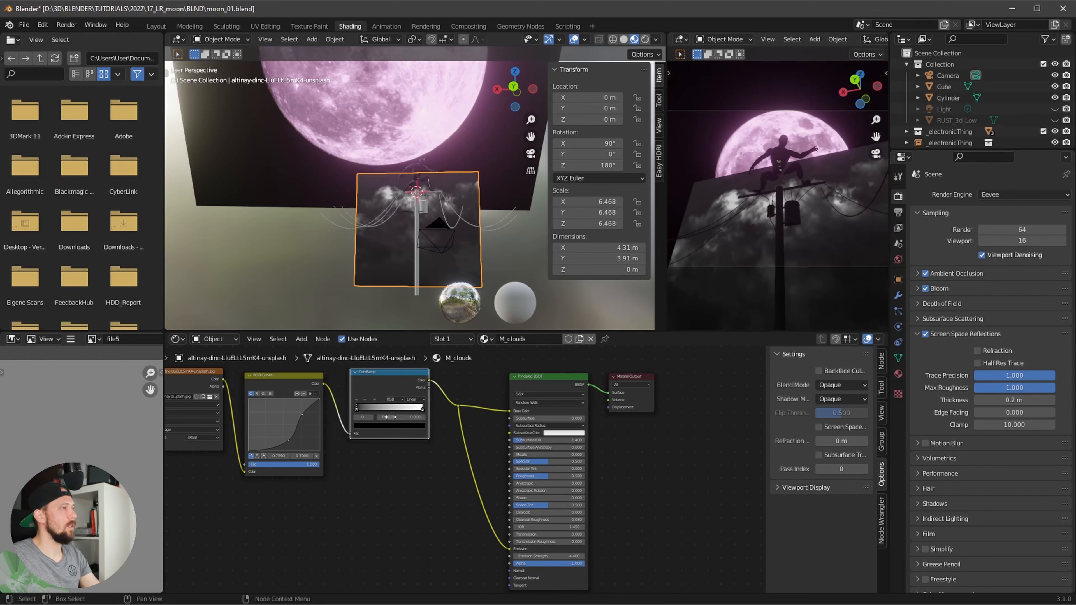
Step: Move the ColorRamp's white stop toward the black stop, to position 0.136
{"action": "mouse_move", "coordinate": [358, 408]}
{"action": "left_mouse_down"}
{"action": "mouse_move", "coordinate": [411, 409]}
{"action": "mouse_move", "coordinate": [356, 409]}
{"action": "left_mouse_up"}
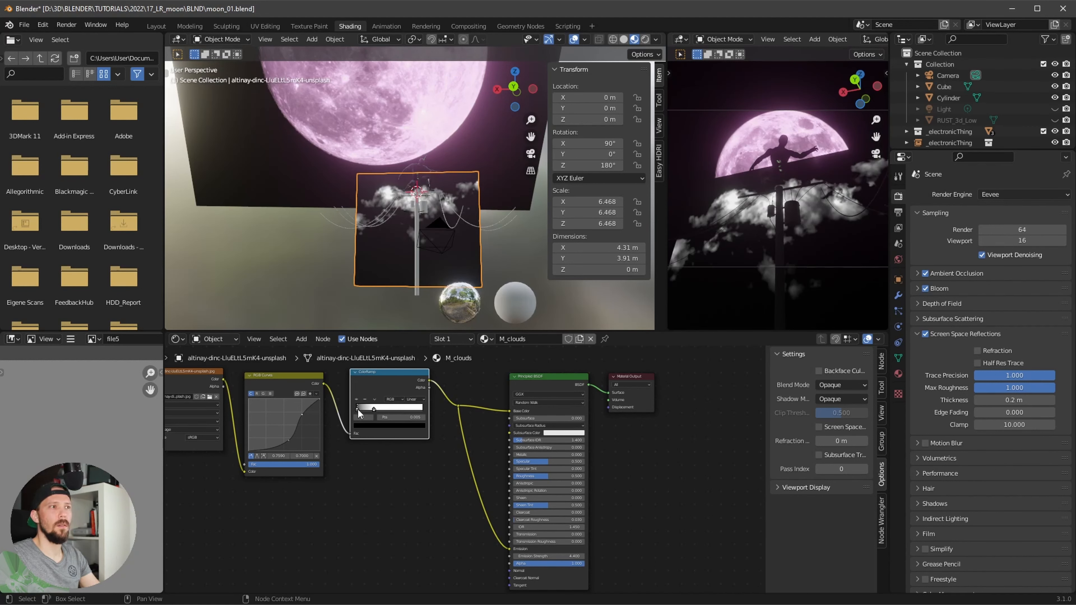
{"action": "left_click", "coordinate": [372, 409]}
{"action": "left_click_drag", "start_coordinate": [370, 409], "coordinate": [363, 410]}
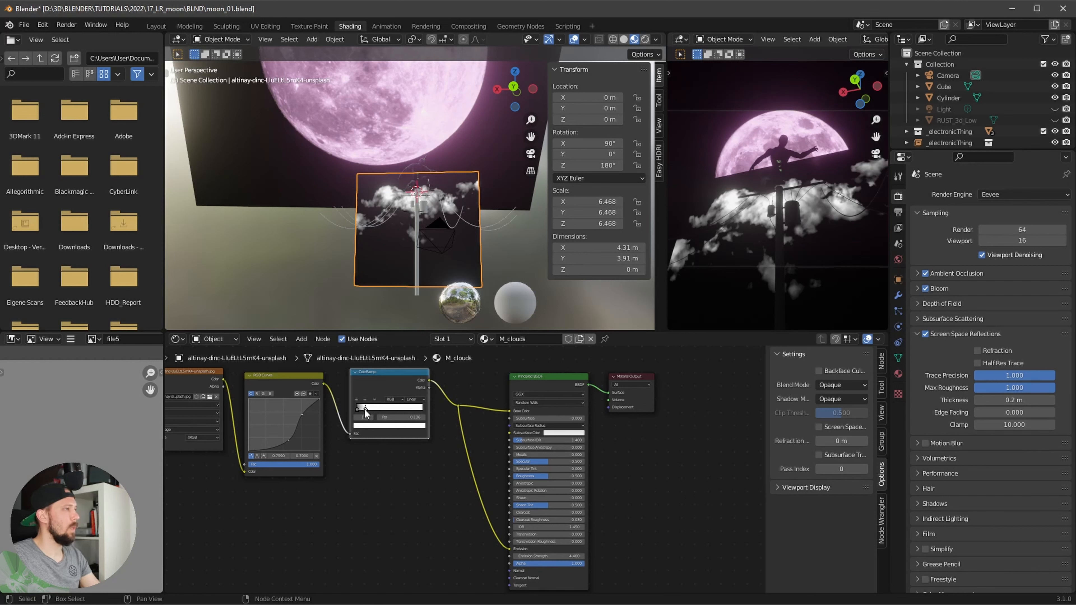
Step: Change the ColorRamp's white stop to a saturated red
{"action": "scroll", "coordinate": [364, 409], "scroll_direction": "up", "scroll_amount": 4}
{"action": "middle_click_drag", "start_coordinate": [380, 445], "coordinate": [404, 566]}
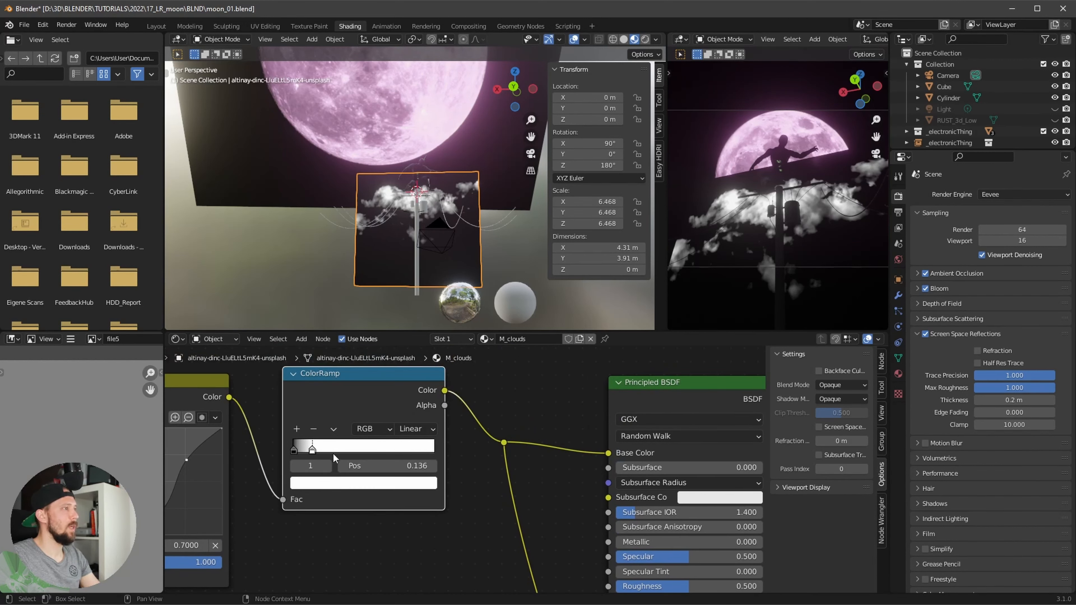
{"action": "left_click", "coordinate": [314, 491]}
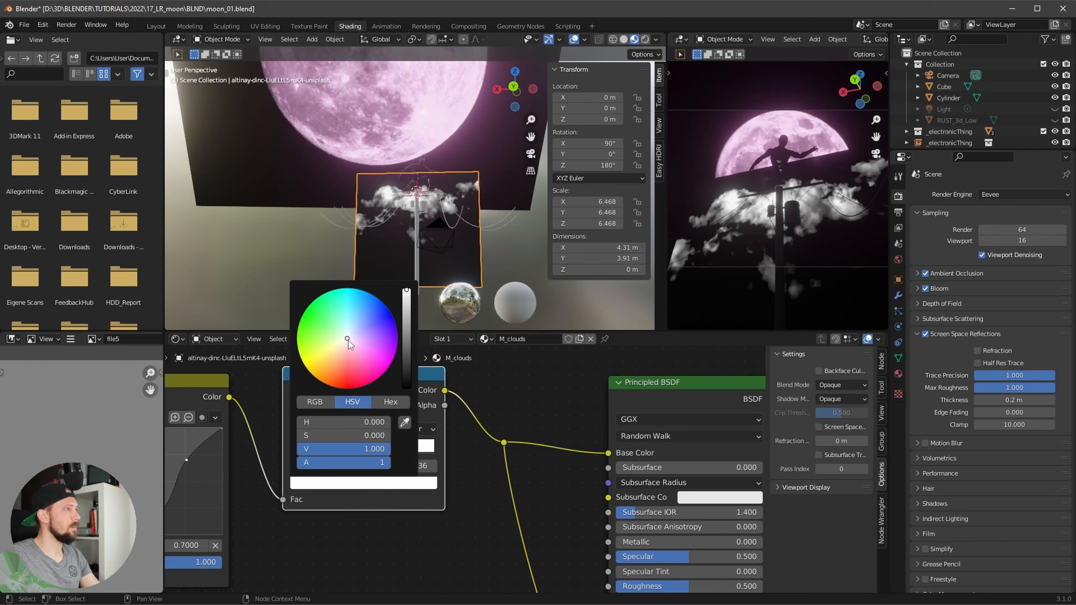
{"action": "mouse_move", "coordinate": [348, 341]}
{"action": "left_mouse_down"}
{"action": "mouse_move", "coordinate": [346, 378]}
{"action": "mouse_move", "coordinate": [357, 382]}
{"action": "mouse_move", "coordinate": [332, 373]}
{"action": "mouse_move", "coordinate": [365, 365]}
{"action": "mouse_move", "coordinate": [350, 380]}
{"action": "left_mouse_up"}
Step: Refine the RGB curve by moving its lower point to 0.3500, 0.1187 and its upper point slightly toward the darker tones
{"action": "middle_click_drag", "start_coordinate": [315, 542], "coordinate": [462, 528]}
{"action": "mouse_move", "coordinate": [300, 502]}
{"action": "left_mouse_down"}
{"action": "mouse_move", "coordinate": [291, 491]}
{"action": "mouse_move", "coordinate": [296, 501]}
{"action": "left_mouse_up"}
{"action": "left_click_drag", "start_coordinate": [295, 501], "coordinate": [293, 501]}
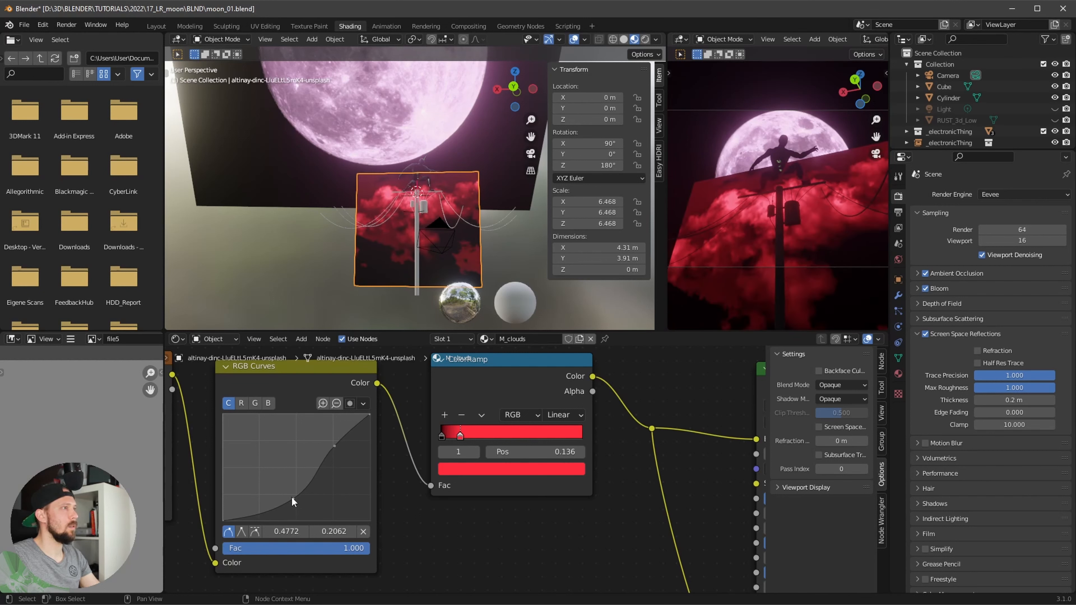
{"action": "left_click", "coordinate": [334, 446]}
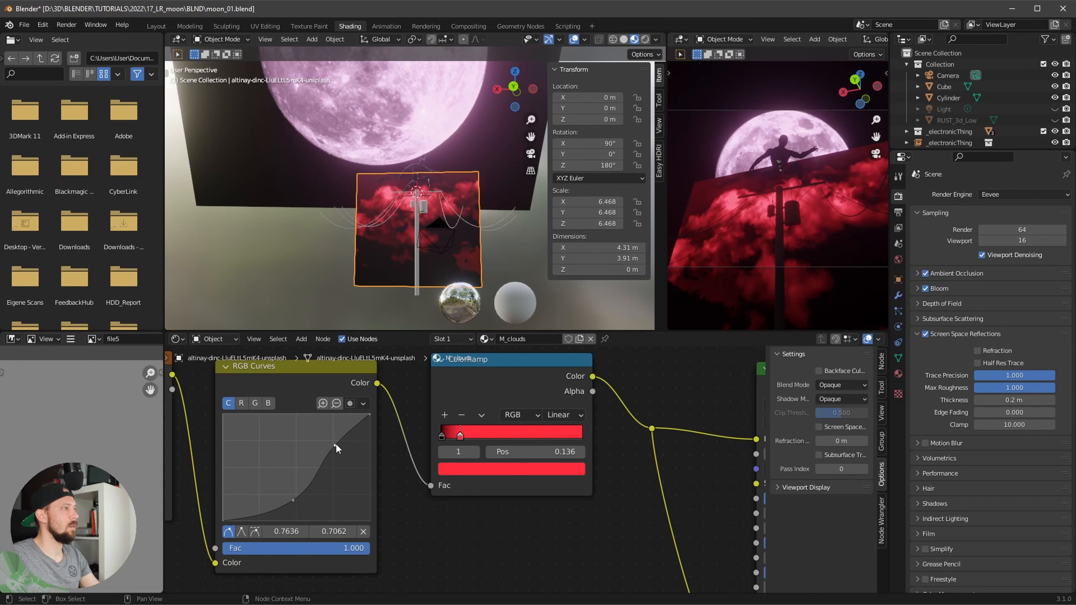
{"action": "left_click_drag", "start_coordinate": [335, 445], "coordinate": [328, 444]}
{"action": "left_click_drag", "start_coordinate": [298, 504], "coordinate": [281, 508]}
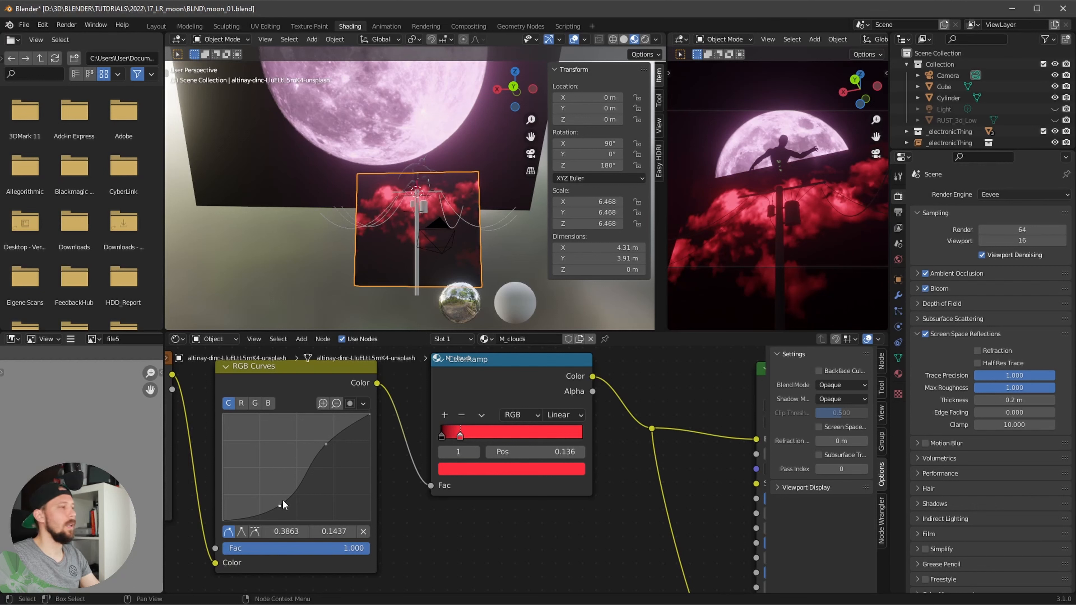
{"action": "left_click_drag", "start_coordinate": [281, 508], "coordinate": [274, 508]}
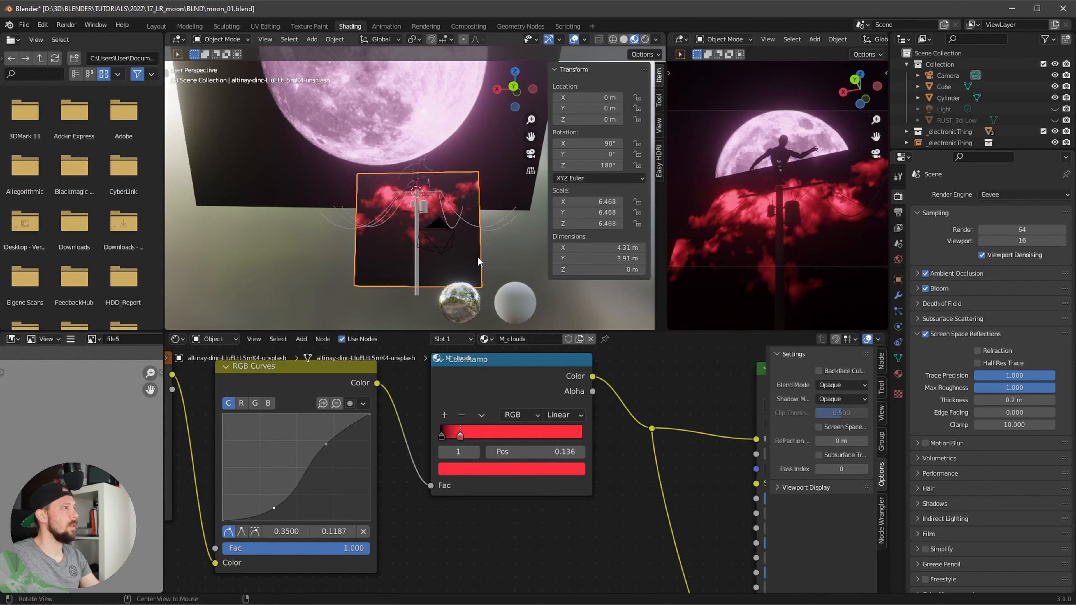
Step: Scale the cloud plane up to about 14.37 and move it along Y to about -7.09 m
{"action": "middle_click_drag", "start_coordinate": [406, 259], "coordinate": [433, 260]}
{"action": "key", "text": "s"}
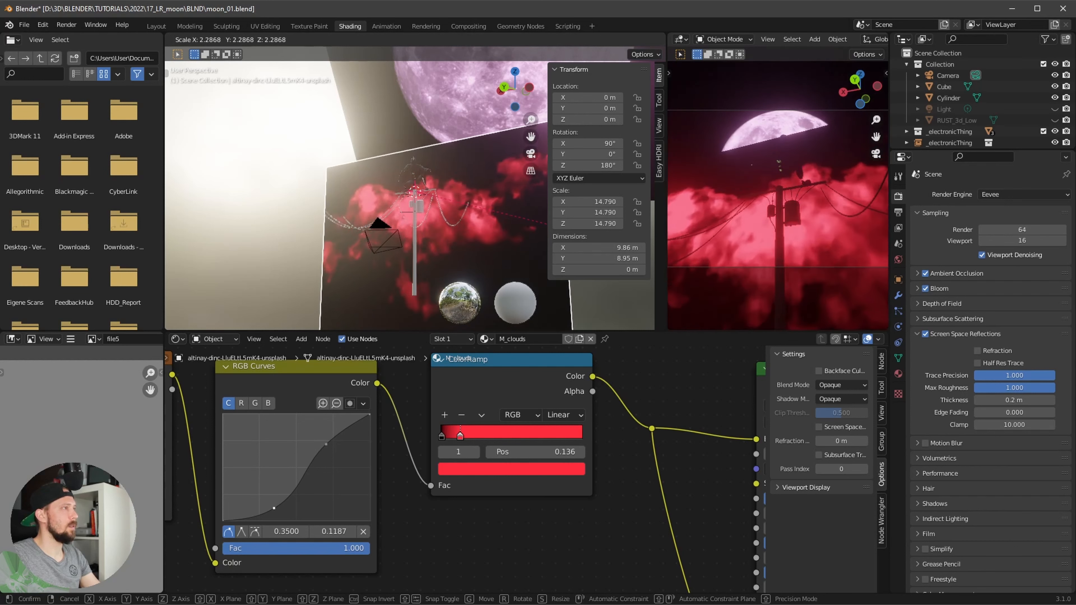
{"action": "key", "text": "Return"}
{"action": "key", "text": "g"}
{"action": "key", "text": "y"}
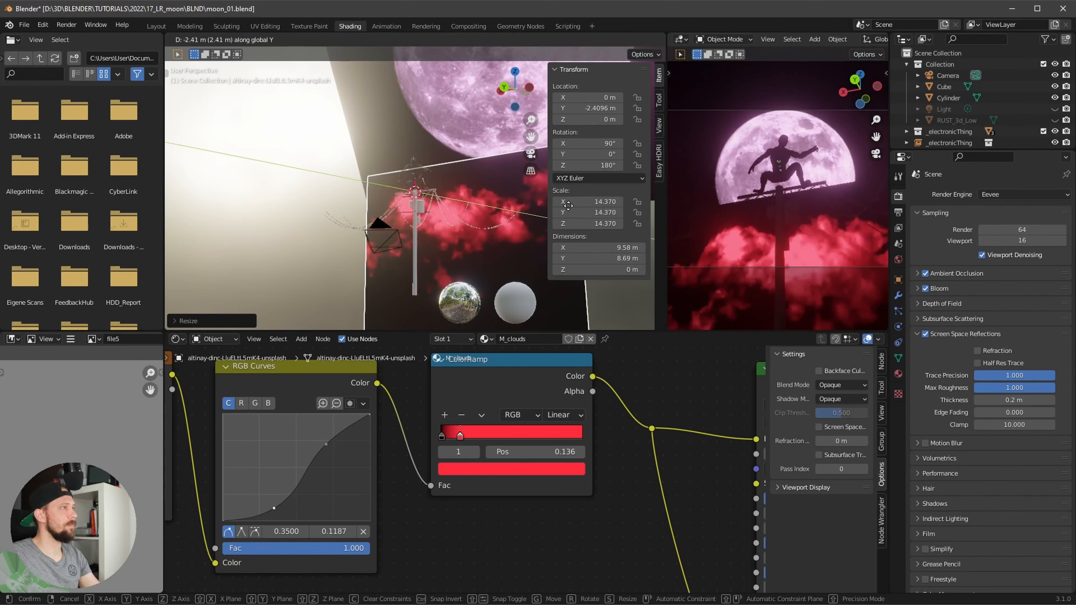
{"action": "left_click", "coordinate": [623, 178]}
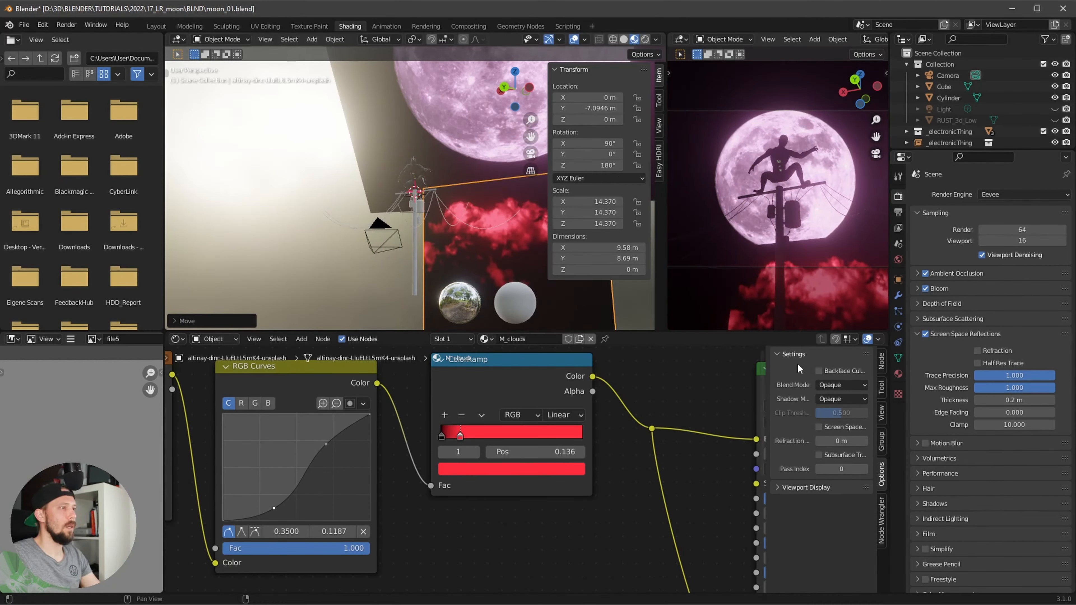
Step: Set the M_clouds blend mode to Alpha Blend and move the cloud plane to about X 0.31, Y -6.84, Z 1.46 m
{"action": "middle_click_drag", "start_coordinate": [449, 217], "coordinate": [466, 250]}
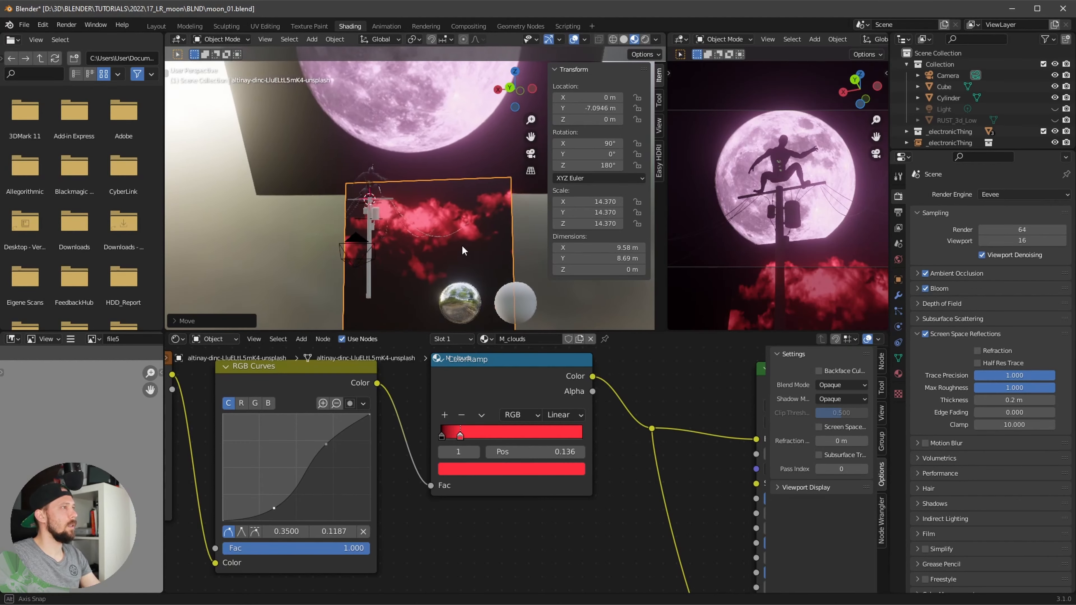
{"action": "left_click", "coordinate": [841, 385]}
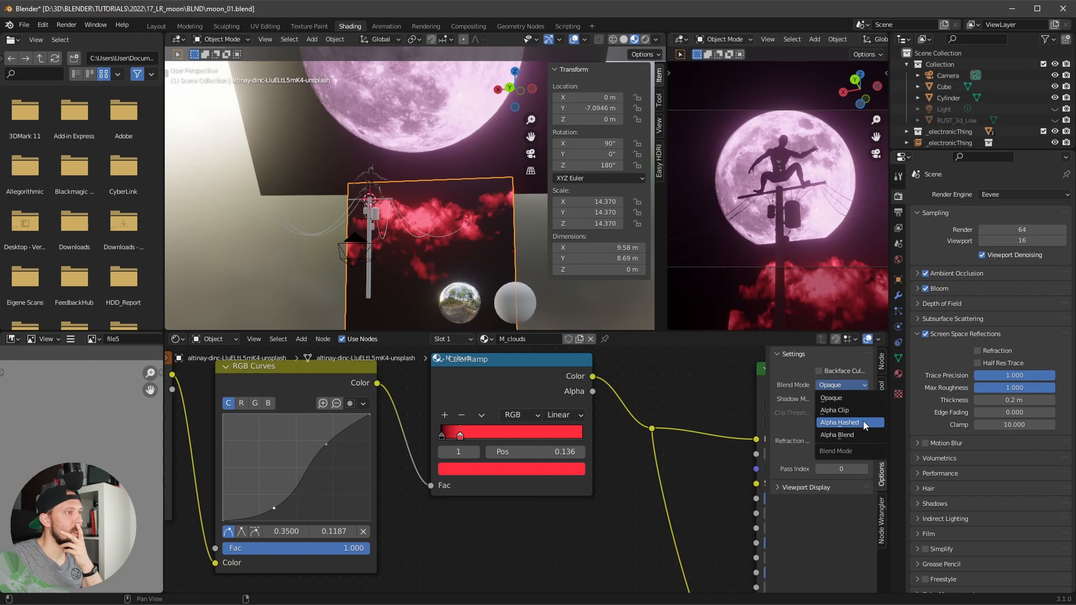
{"action": "left_click", "coordinate": [862, 422]}
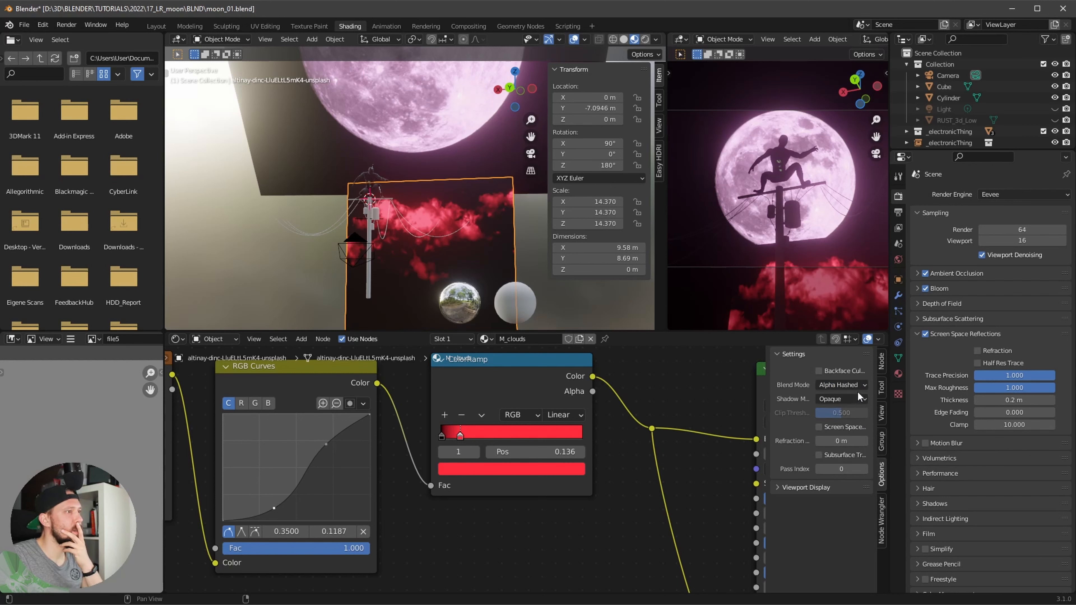
{"action": "left_click", "coordinate": [846, 385]}
{"action": "left_click", "coordinate": [853, 437]}
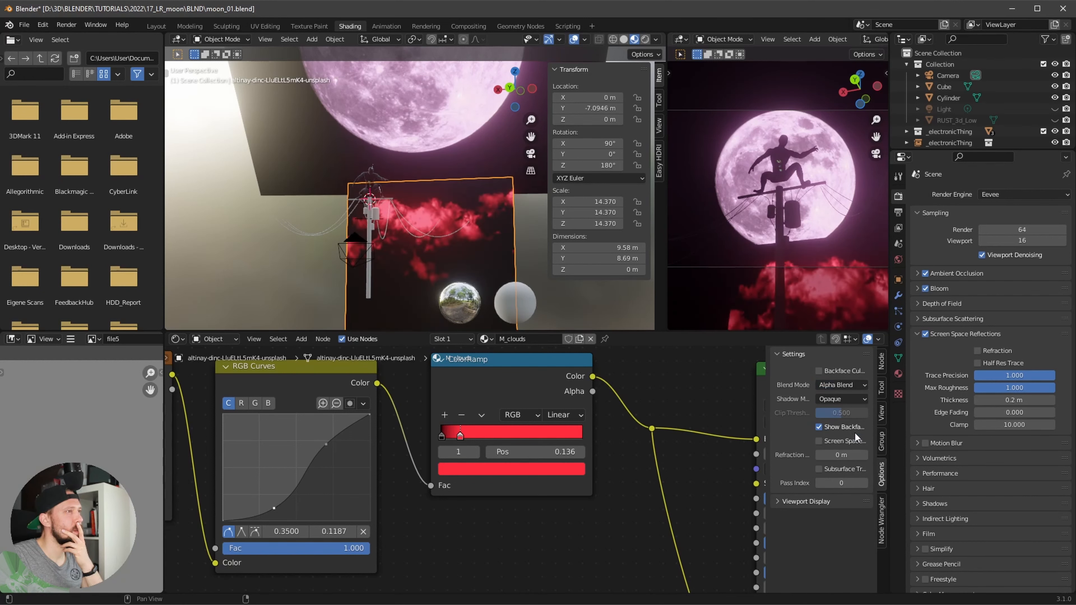
{"action": "key", "text": "g"}
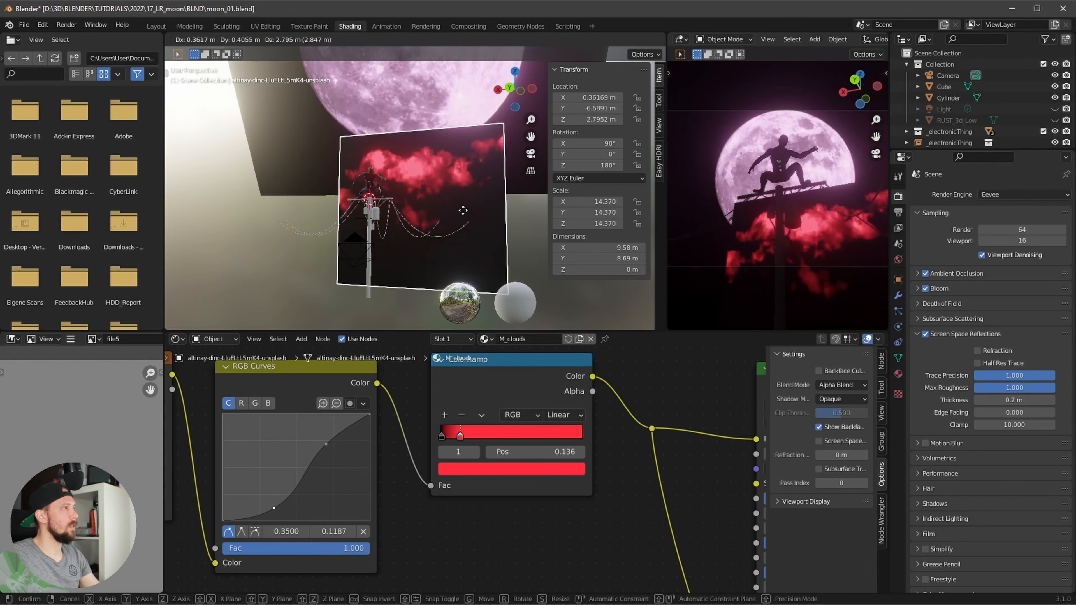
{"action": "left_click", "coordinate": [465, 237]}
Step: Move the Material Output away from the Principled BSDF and insert a Mix Shader between them
{"action": "middle_click_drag", "start_coordinate": [686, 373], "coordinate": [613, 418]}
{"action": "scroll", "coordinate": [467, 467], "scroll_direction": "down", "scroll_amount": 10}
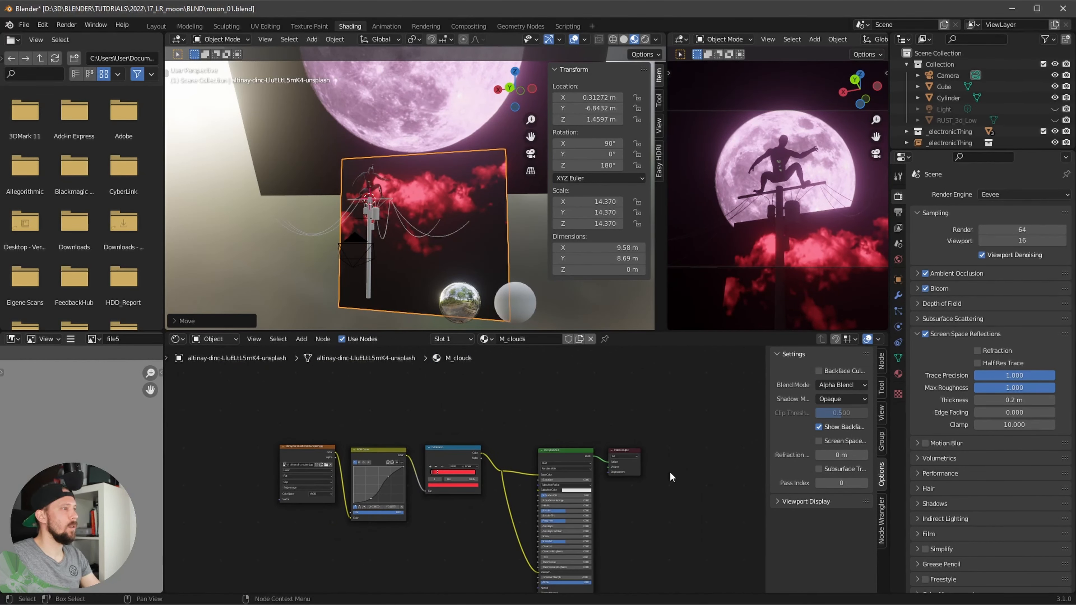
{"action": "scroll", "coordinate": [668, 472], "scroll_direction": "up", "scroll_amount": 5}
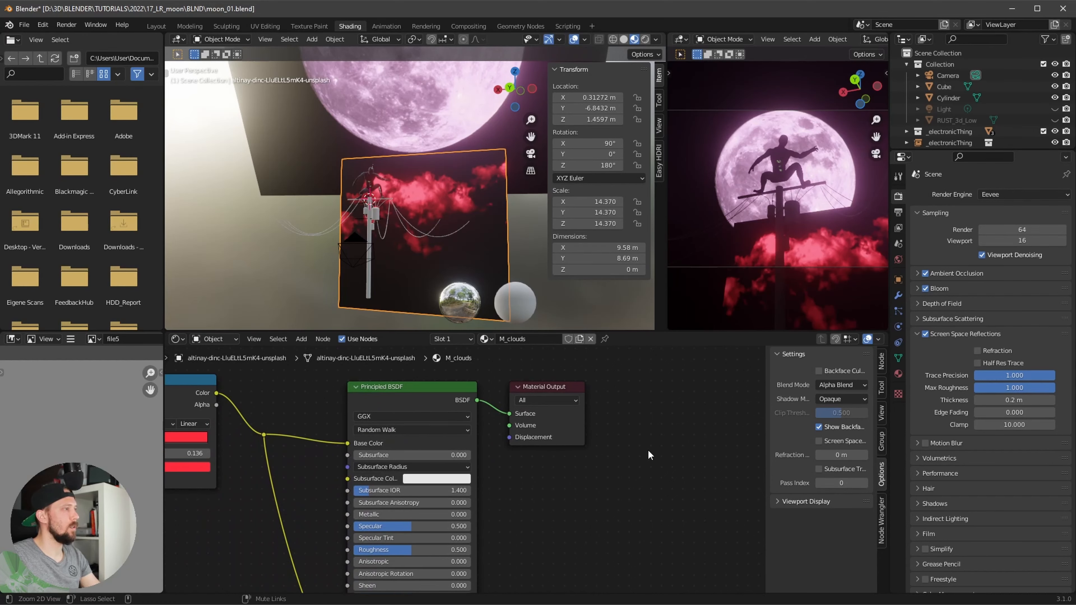
{"action": "scroll", "coordinate": [647, 449], "scroll_direction": "down", "scroll_amount": 1}
{"action": "left_click_drag", "start_coordinate": [543, 403], "coordinate": [750, 409]}
{"action": "key", "text": "shift+a"}
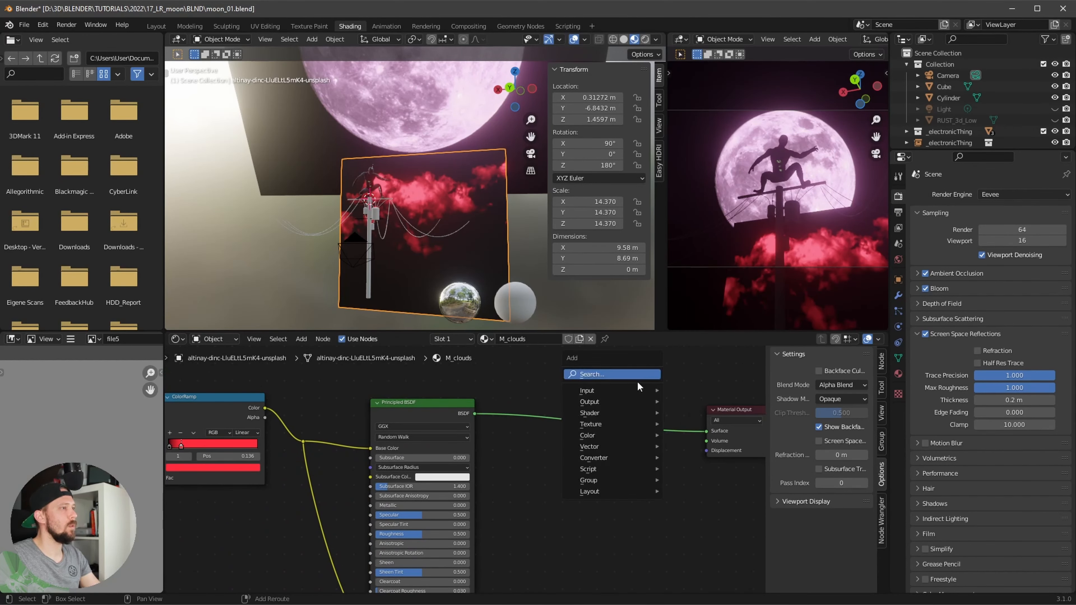
{"action": "left_click", "coordinate": [643, 374]}
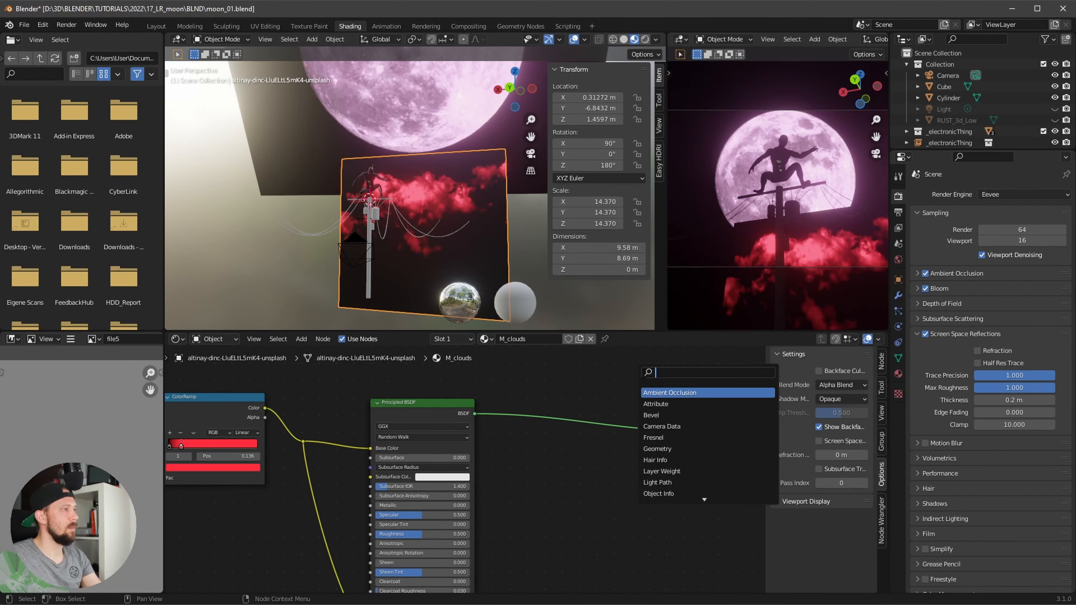
{"action": "type", "text": "mi"}
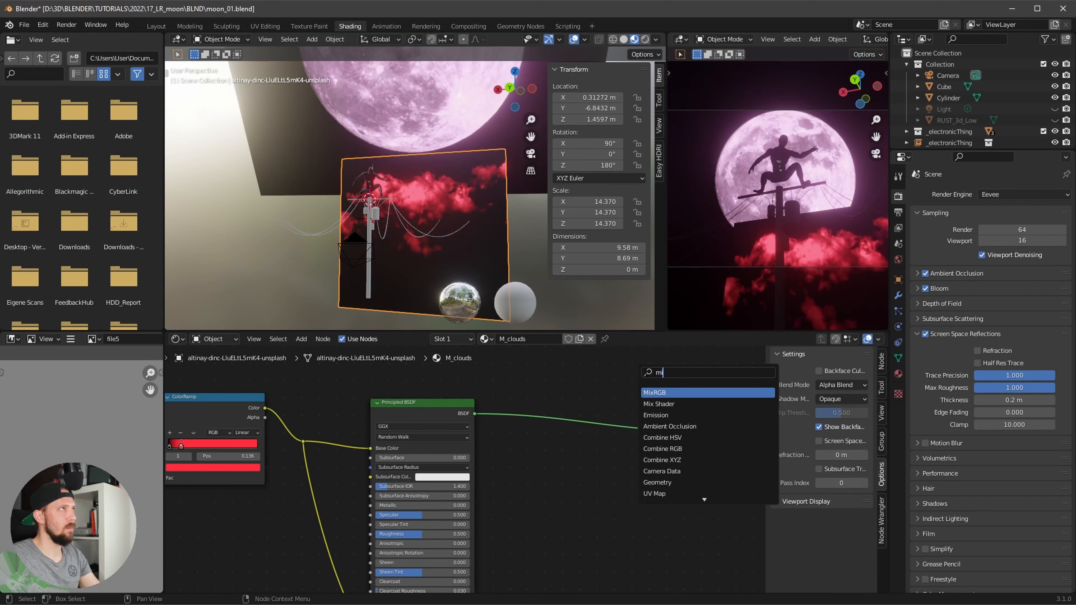
{"action": "type", "text": "x"}
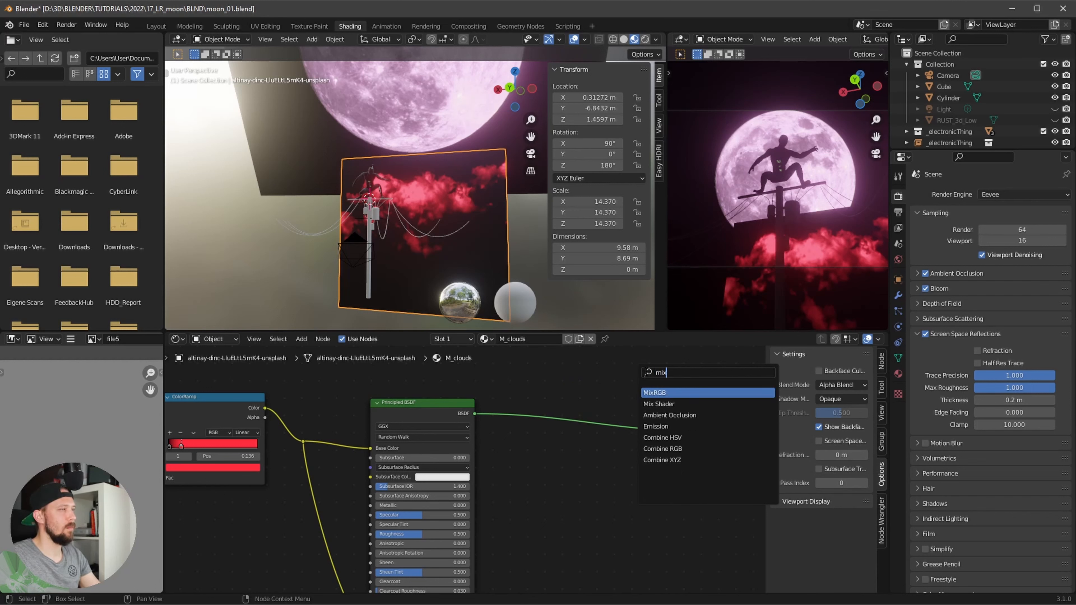
{"action": "left_click", "coordinate": [677, 404]}
{"action": "left_click", "coordinate": [685, 417]}
Step: Add a Transparent BSDF, connect it to the Mix Shader's second shader input, and swap the Mix Shader's two shader inputs
{"action": "middle_click_drag", "start_coordinate": [638, 373], "coordinate": [680, 415]}
{"action": "key", "text": "shift+a"}
{"action": "left_click", "coordinate": [652, 389]}
{"action": "type", "text": "tra"}
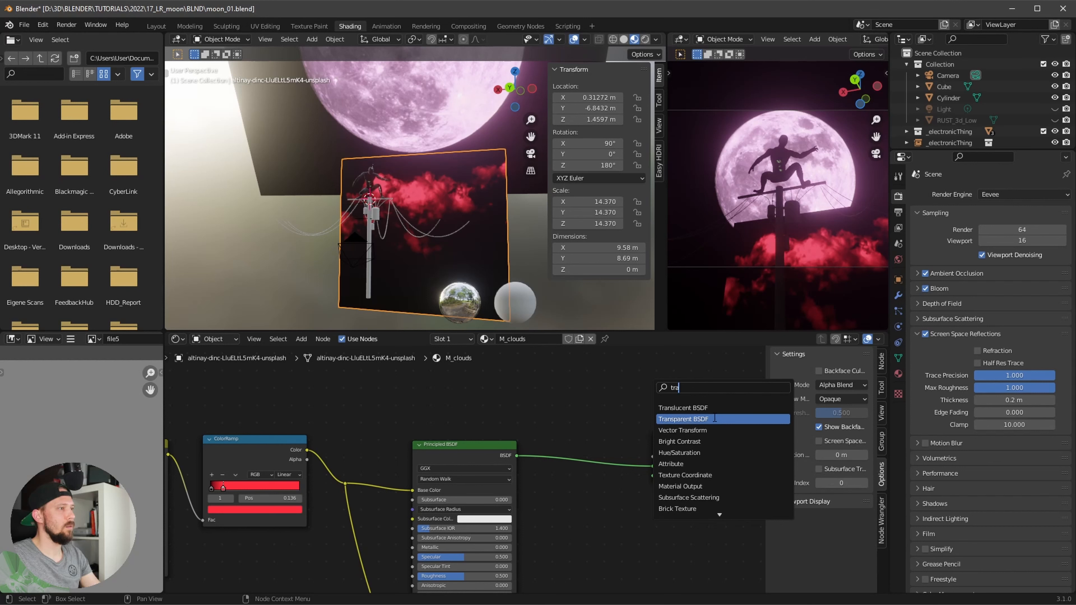
{"action": "left_click", "coordinate": [686, 418]}
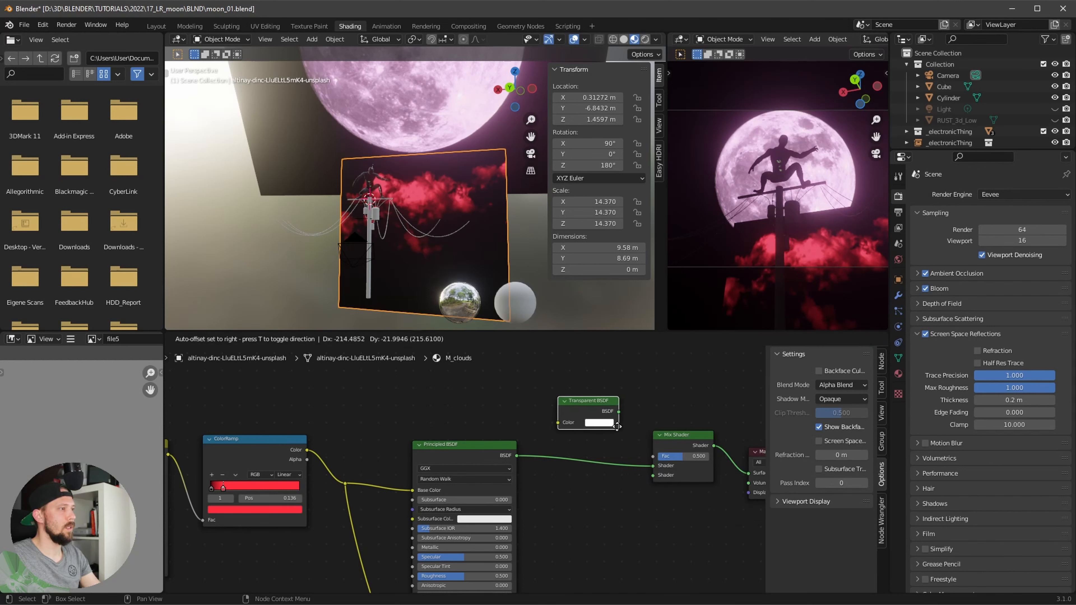
{"action": "left_click", "coordinate": [617, 434]}
{"action": "left_click_drag", "start_coordinate": [617, 409], "coordinate": [651, 475]}
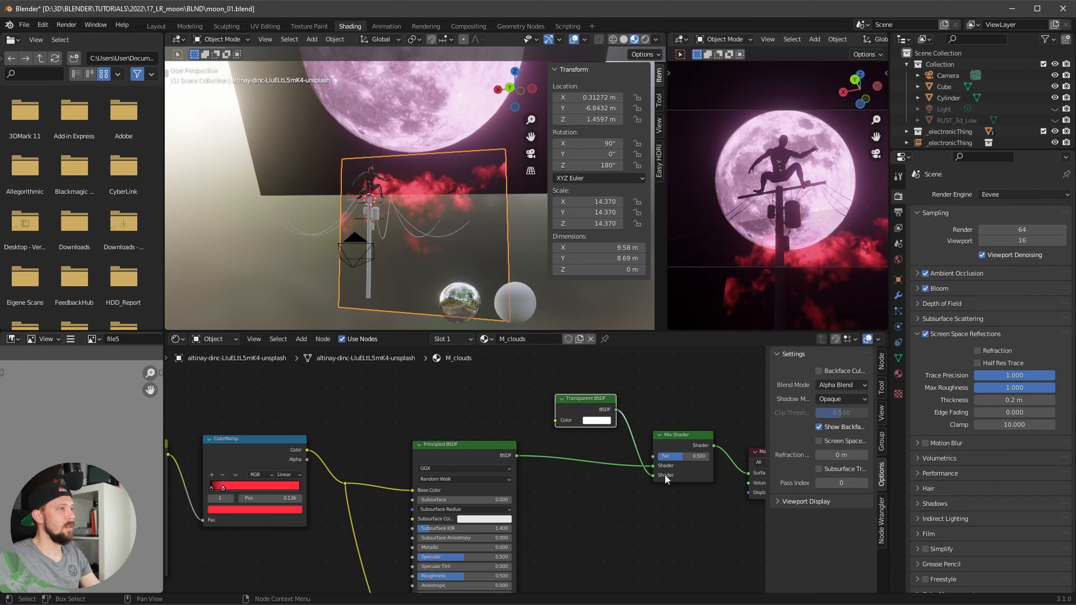
{"action": "left_click", "coordinate": [654, 474]}
{"action": "key", "text": "alt+s"}
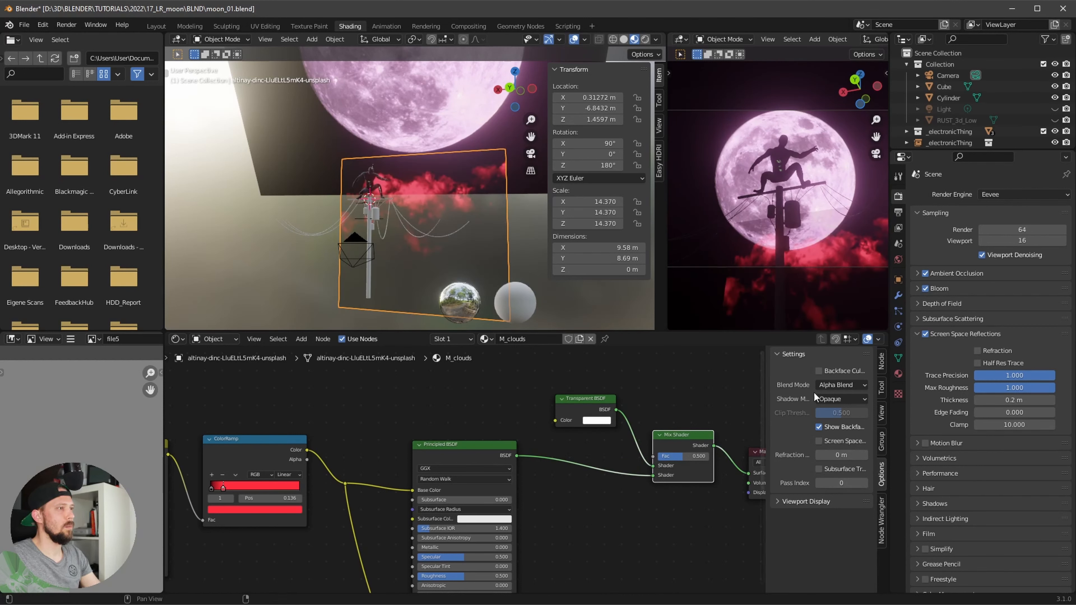
Step: Try the Alpha Clip and Alpha Hashed blend modes on M_clouds and return to Alpha Blend
{"action": "left_click", "coordinate": [840, 385]}
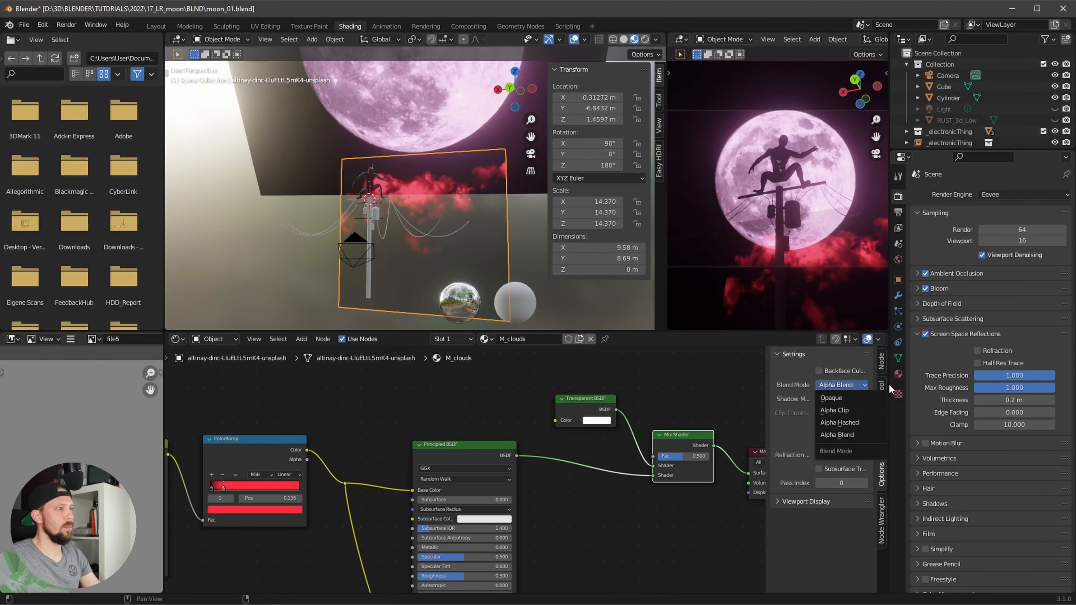
{"action": "left_click", "coordinate": [863, 410]}
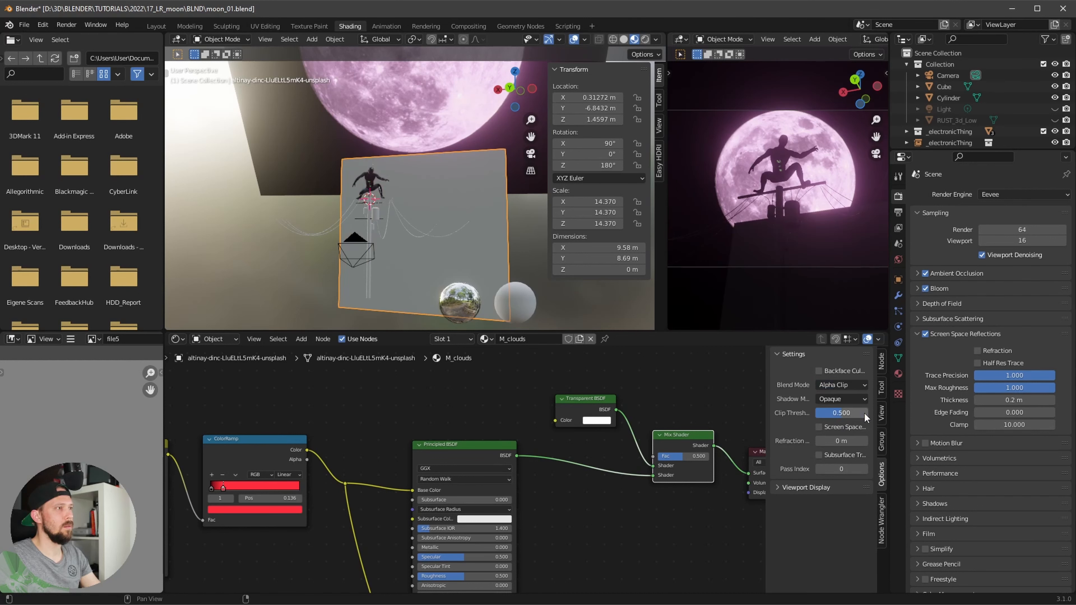
{"action": "left_click", "coordinate": [854, 384]}
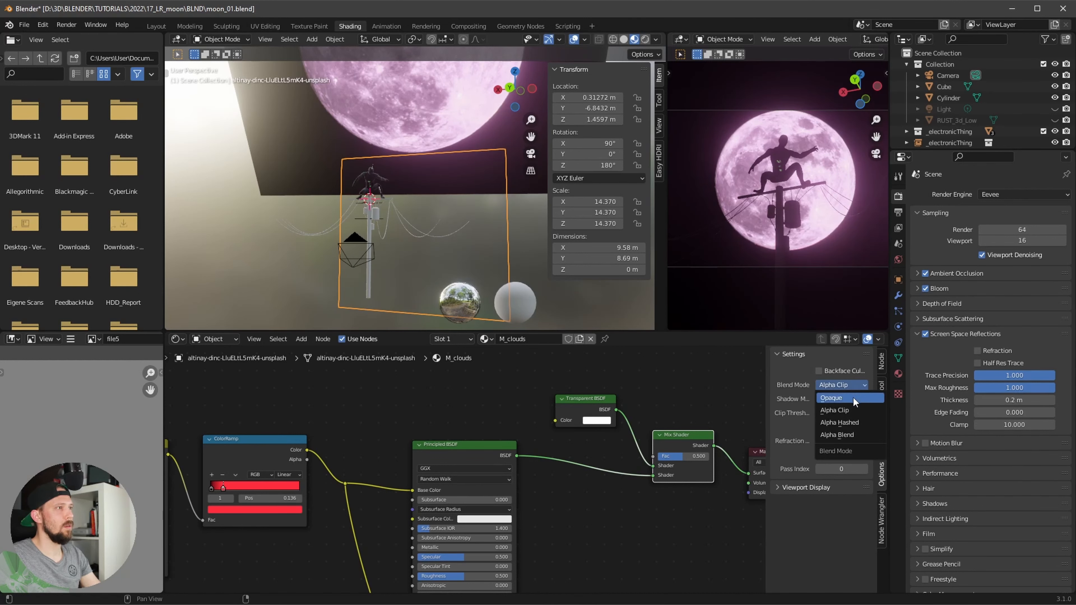
{"action": "left_click", "coordinate": [853, 422]}
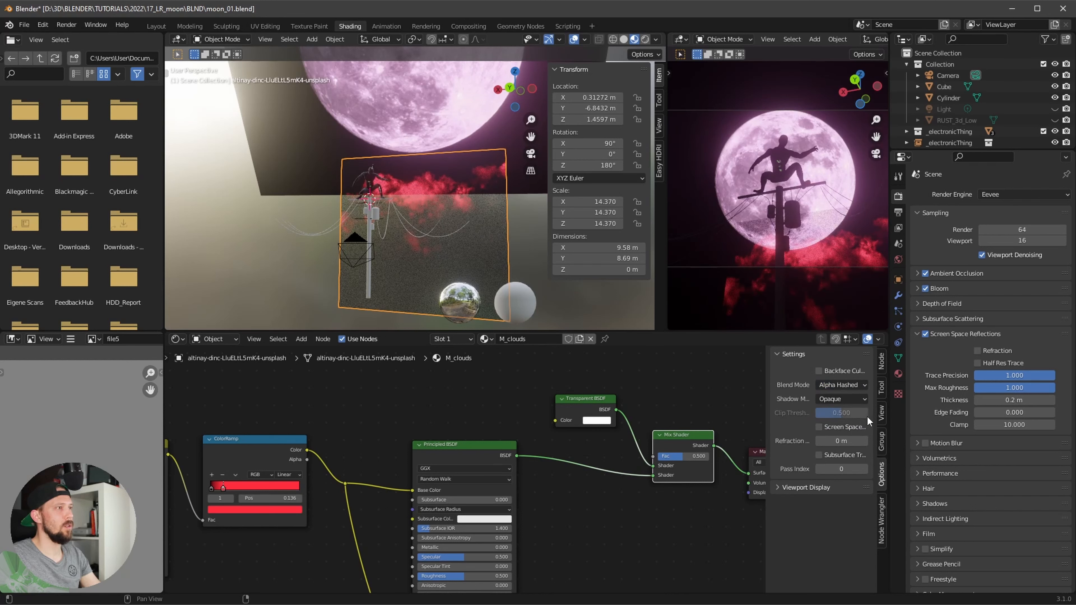
{"action": "left_click", "coordinate": [845, 386]}
{"action": "left_click", "coordinate": [848, 435]}
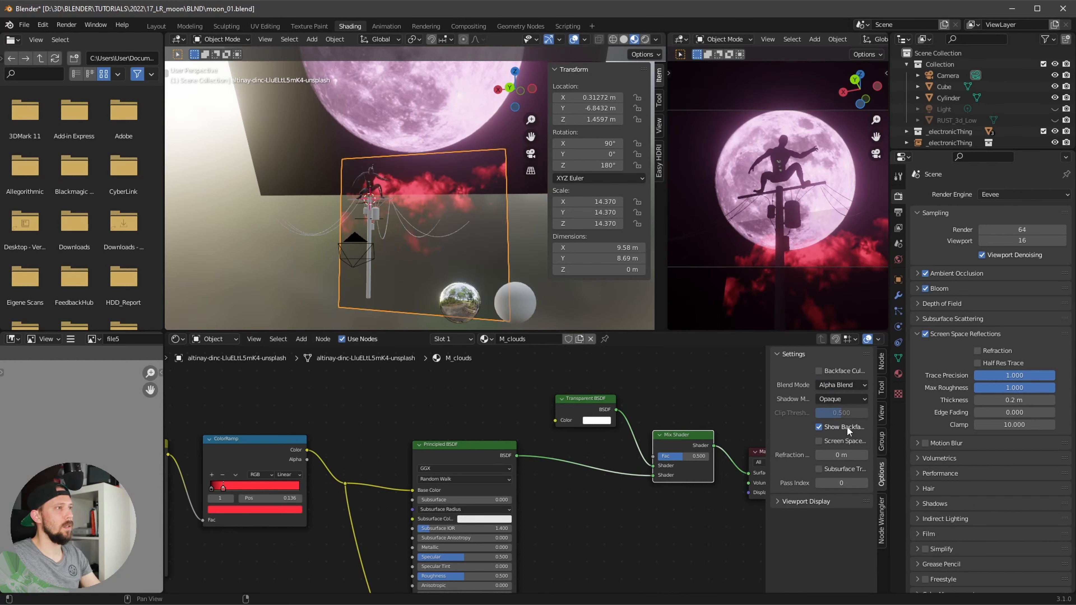
{"action": "left_click", "coordinate": [843, 400]}
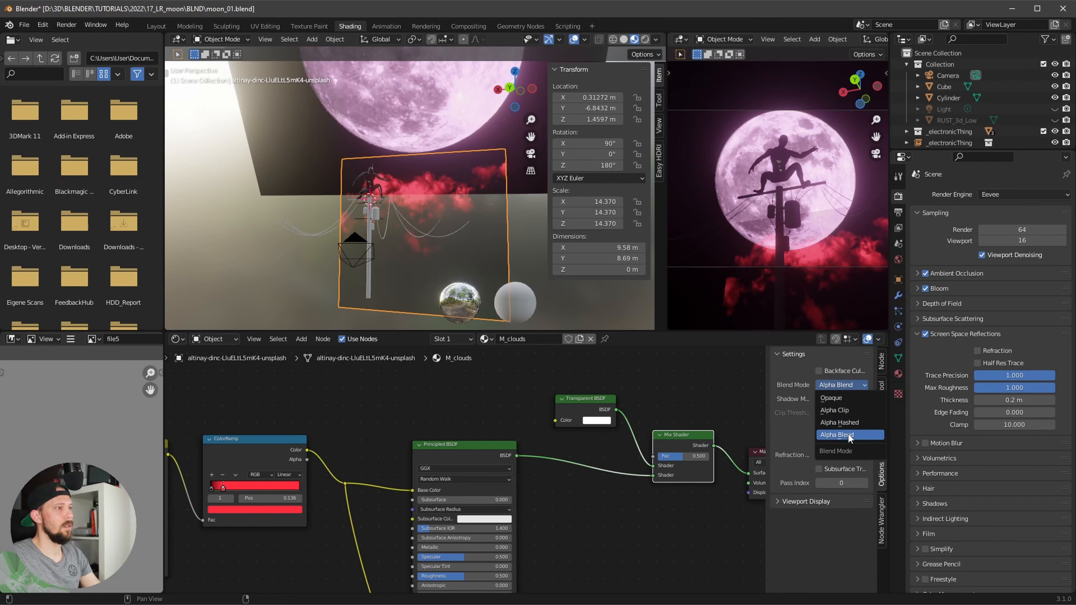
{"action": "left_click", "coordinate": [826, 397]}
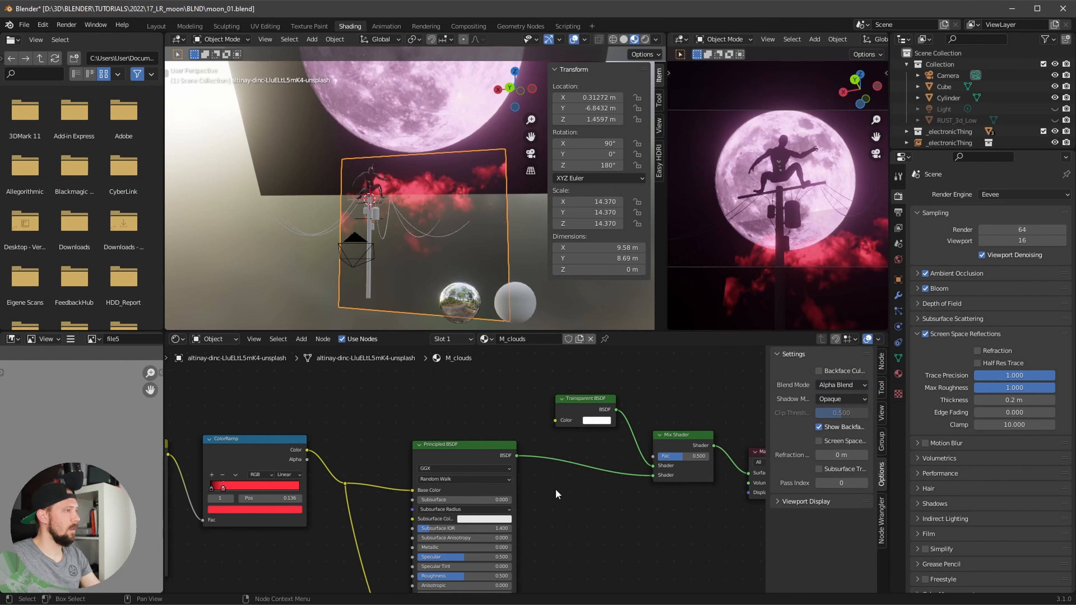
Step: Set the Principled BSDF's Specular to 0 and Roughness to 1
{"action": "left_click_drag", "start_coordinate": [459, 556], "coordinate": [398, 562]}
{"action": "mouse_move", "coordinate": [564, 566]}
{"action": "left_mouse_down"}
{"action": "mouse_move", "coordinate": [369, 584]}
{"action": "mouse_move", "coordinate": [555, 567]}
{"action": "left_mouse_up"}
Step: Lower the cloud plane along Z to about -0.01 m and move it along X to about 7.28 m
{"action": "mouse_move", "coordinate": [476, 237]}
{"action": "middle_mouse_down"}
{"action": "mouse_move", "coordinate": [463, 215]}
{"action": "mouse_move", "coordinate": [467, 243]}
{"action": "middle_mouse_up"}
{"action": "key", "text": "g"}
{"action": "key", "text": "z"}
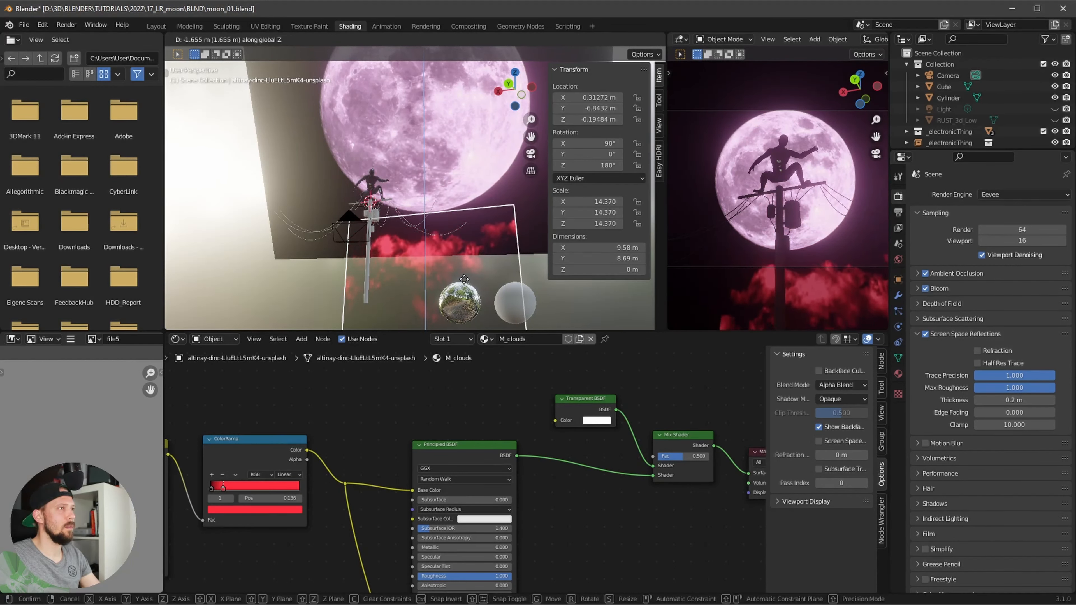
{"action": "left_click", "coordinate": [468, 269]}
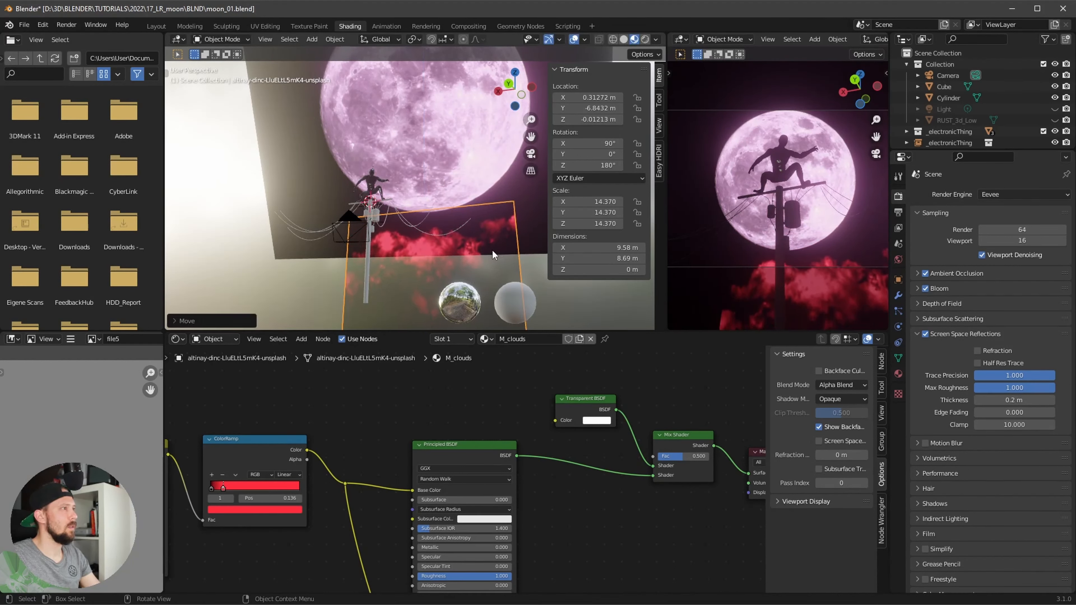
{"action": "key", "text": "g"}
{"action": "key", "text": "x"}
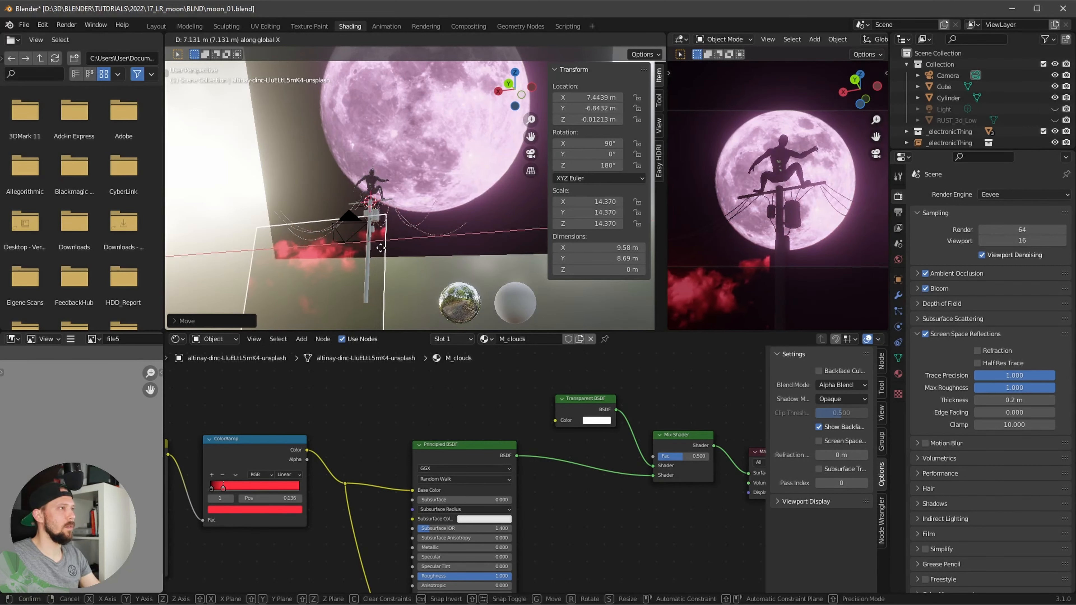
{"action": "left_click", "coordinate": [385, 249]}
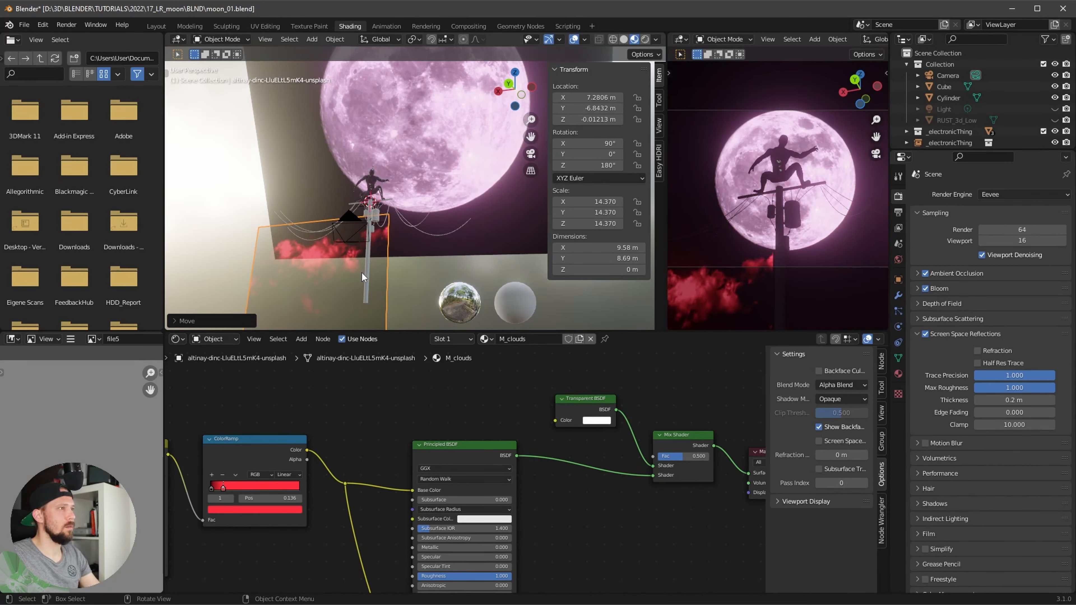
Step: Compare the clouds with the Principled BSDF connected directly to the Material Output, and reconnect the Mix Shader to the Surface input
{"action": "middle_click_drag", "start_coordinate": [617, 443], "coordinate": [590, 447]}
{"action": "left_click_drag", "start_coordinate": [489, 461], "coordinate": [720, 477]}
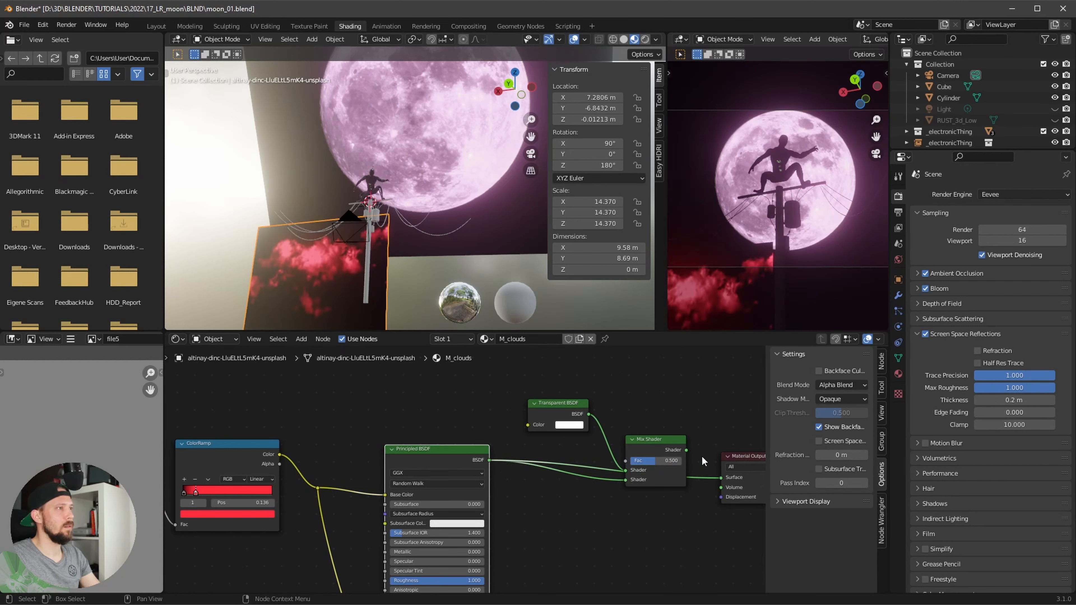
{"action": "left_click_drag", "start_coordinate": [685, 450], "coordinate": [720, 478]}
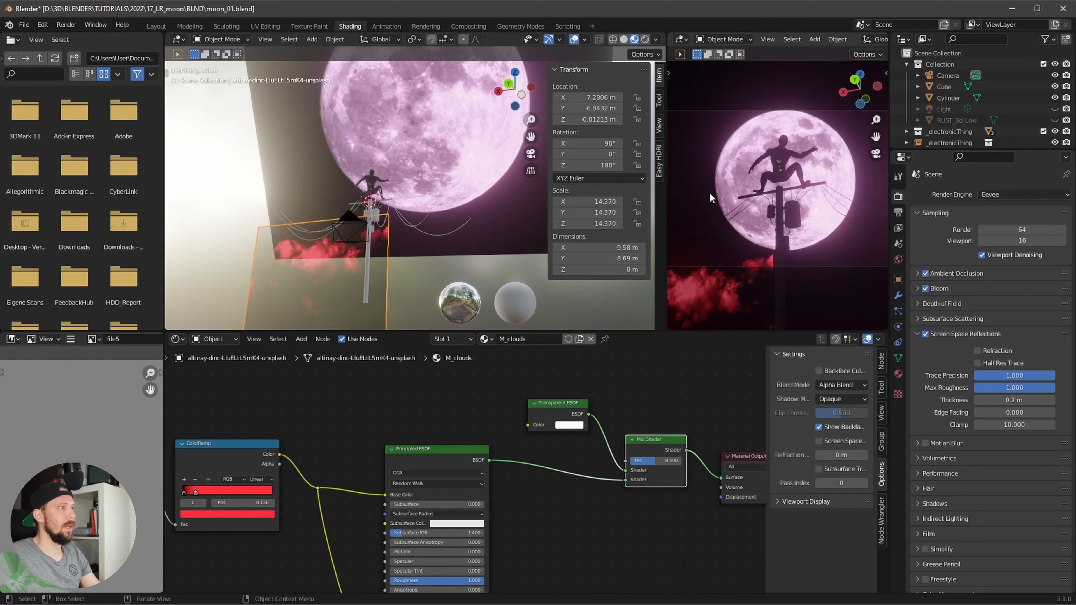
Step: Rotate the cloud plane to 228° around Z and scale it up to about 25.31
{"action": "left_click_drag", "start_coordinate": [598, 165], "coordinate": [621, 166]}
{"action": "key", "text": "s"}
{"action": "left_click", "coordinate": [462, 267]}
Step: Raise the cloud plane along Z to about 1.96 m
{"action": "key", "text": "g"}
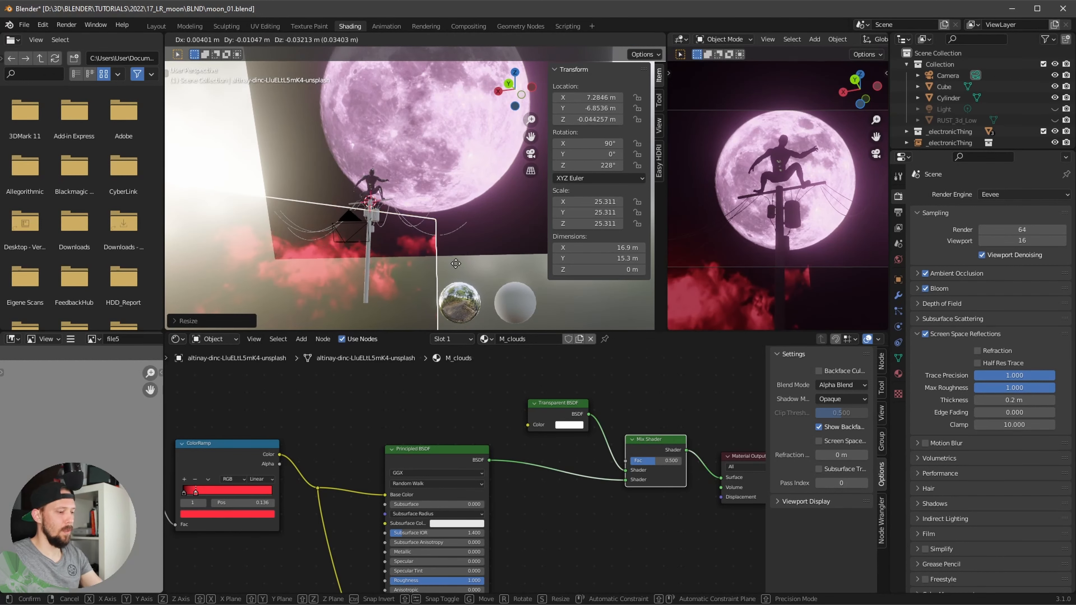
{"action": "key", "text": "z"}
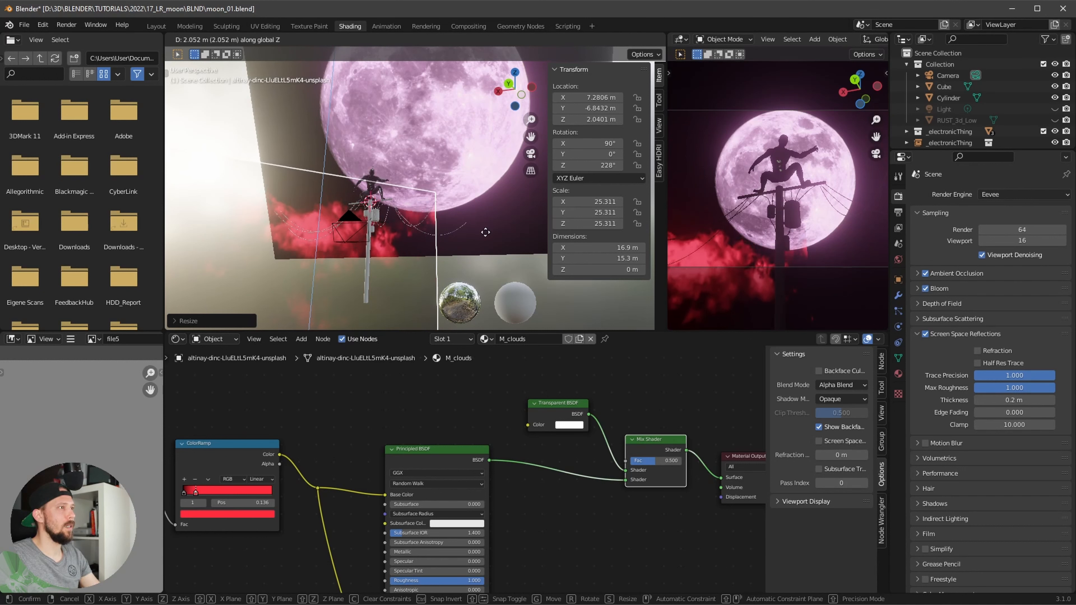
{"action": "left_click", "coordinate": [484, 233]}
Step: Nudge the Mix Shader node up slightly and move the cloud plane to about X 5.46, Y -7.48, Z 2.13 m
{"action": "middle_click_drag", "start_coordinate": [546, 499], "coordinate": [516, 492]}
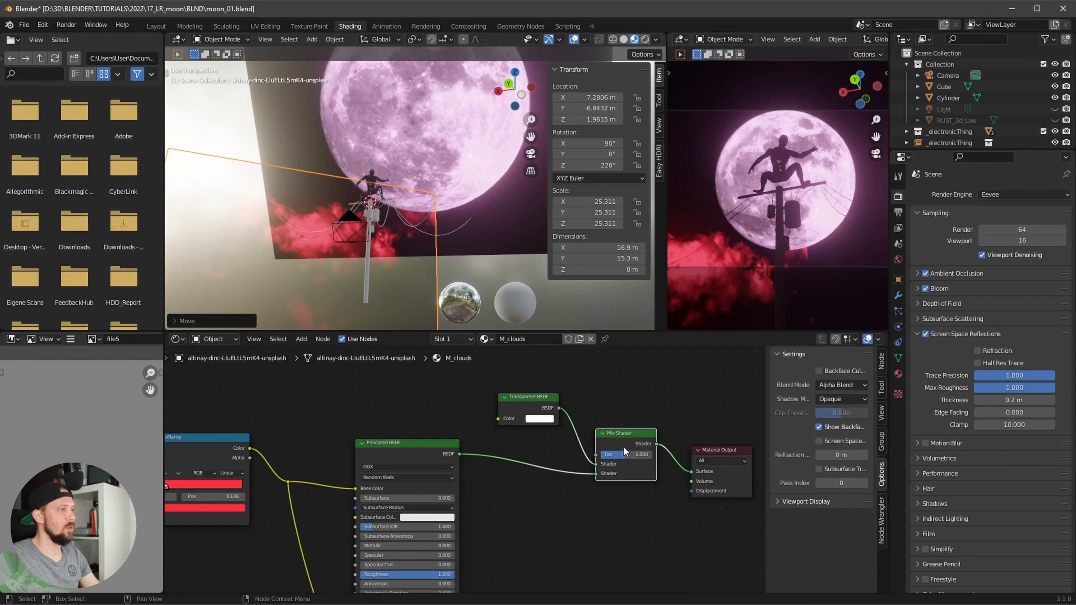
{"action": "left_click_drag", "start_coordinate": [621, 433], "coordinate": [622, 429]}
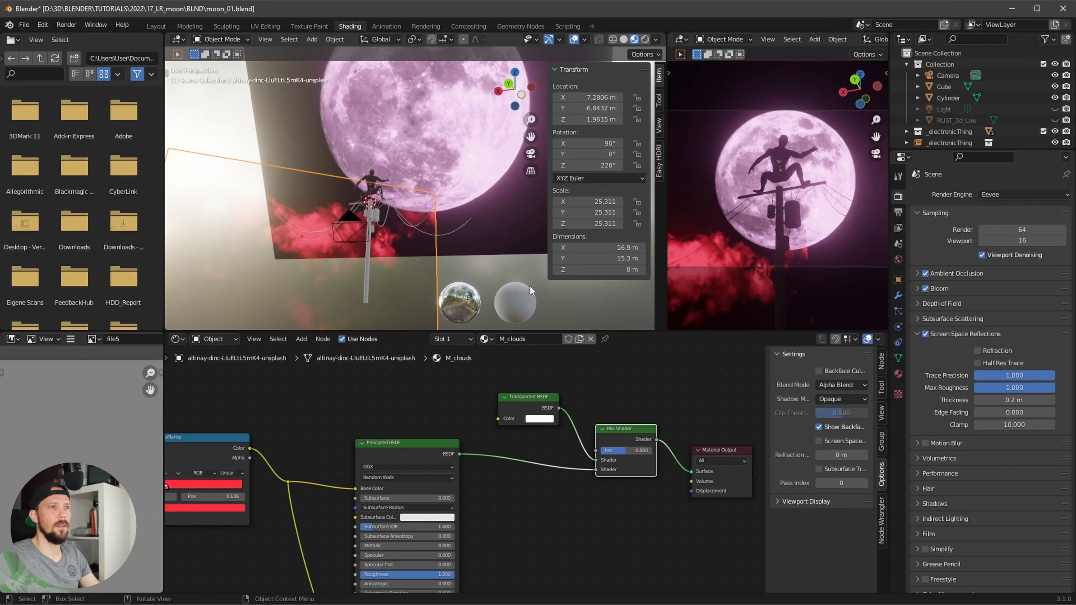
{"action": "key", "text": "g"}
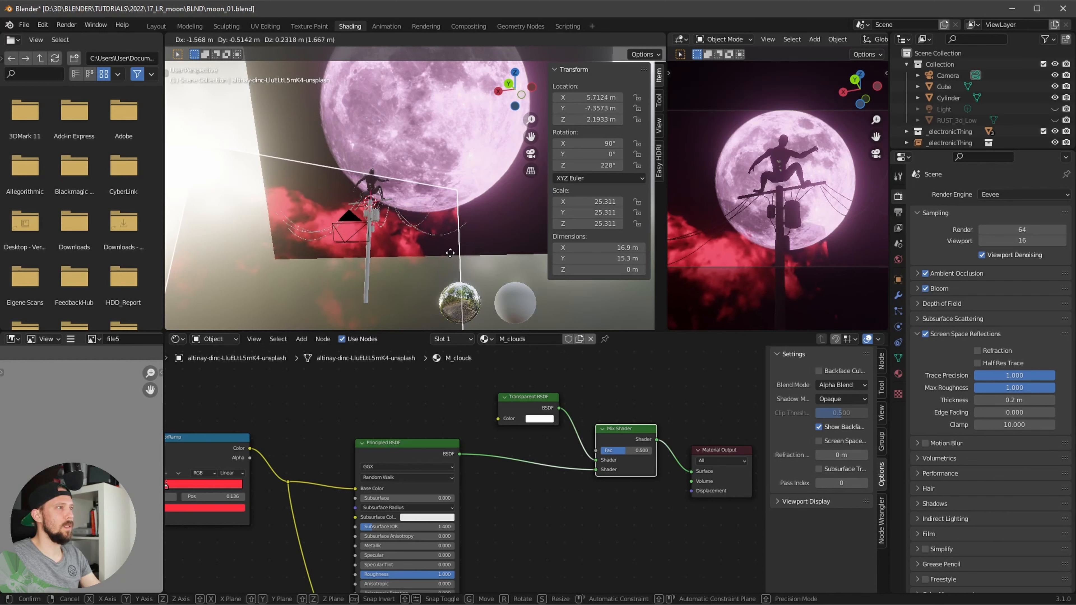
{"action": "left_click", "coordinate": [455, 260]}
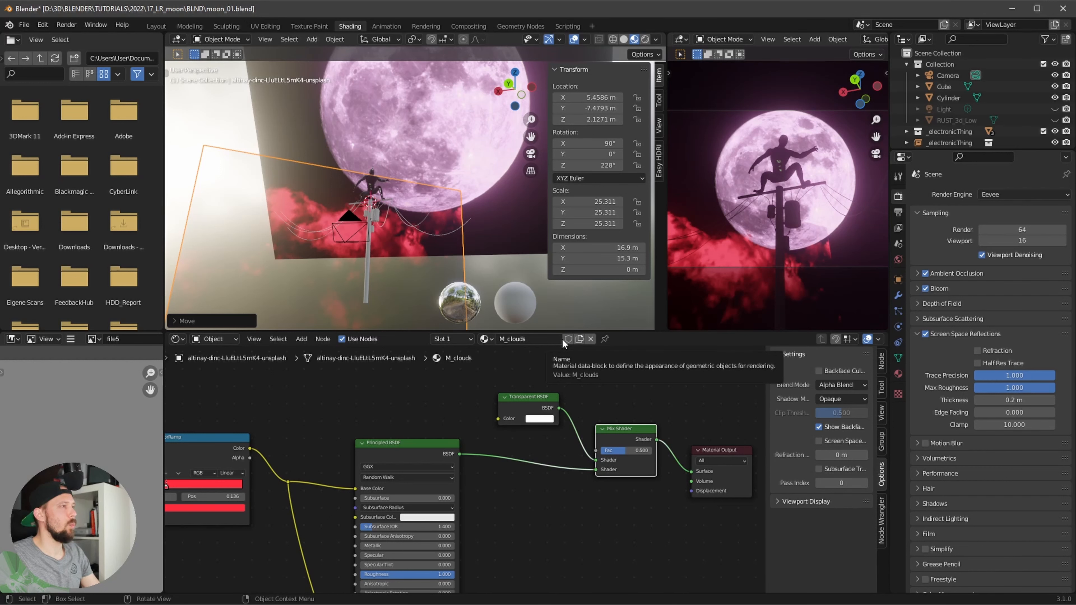
Step: Set the Principled BSDF's Emission Strength to 6.4 and move the cloud plane to about X 6.36, Y -7.19, Z 1.96 m
{"action": "left_click_drag", "start_coordinate": [455, 539], "coordinate": [480, 539]}
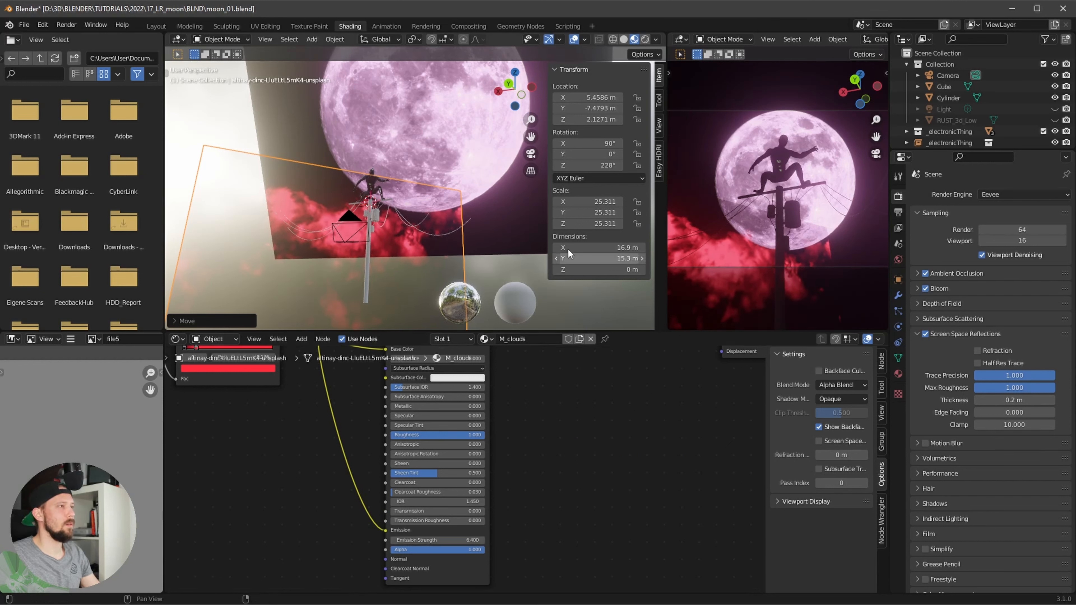
{"action": "key", "text": "g"}
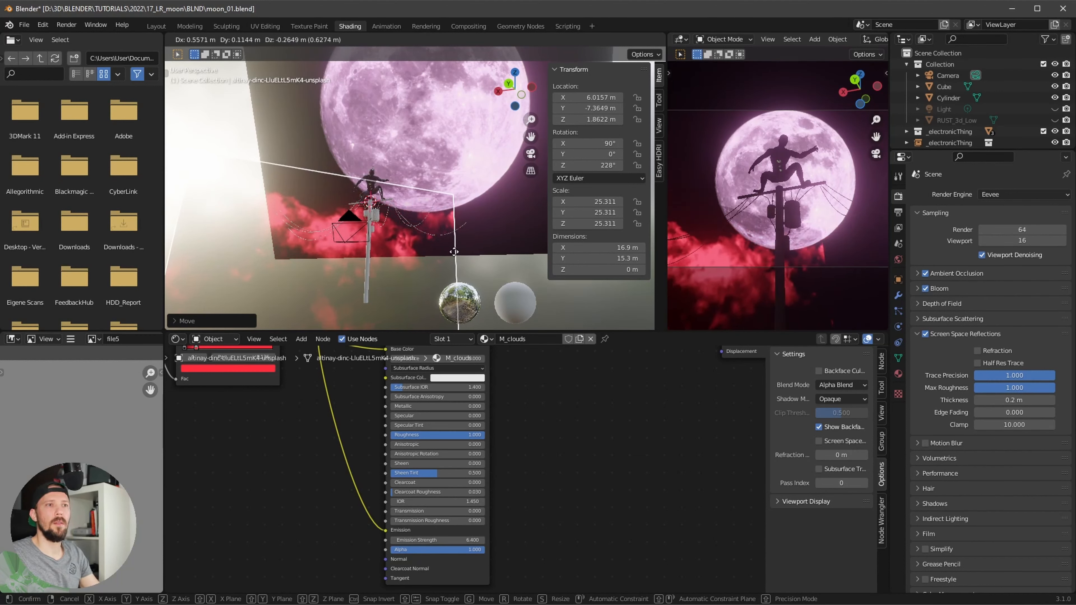
{"action": "left_click", "coordinate": [449, 253]}
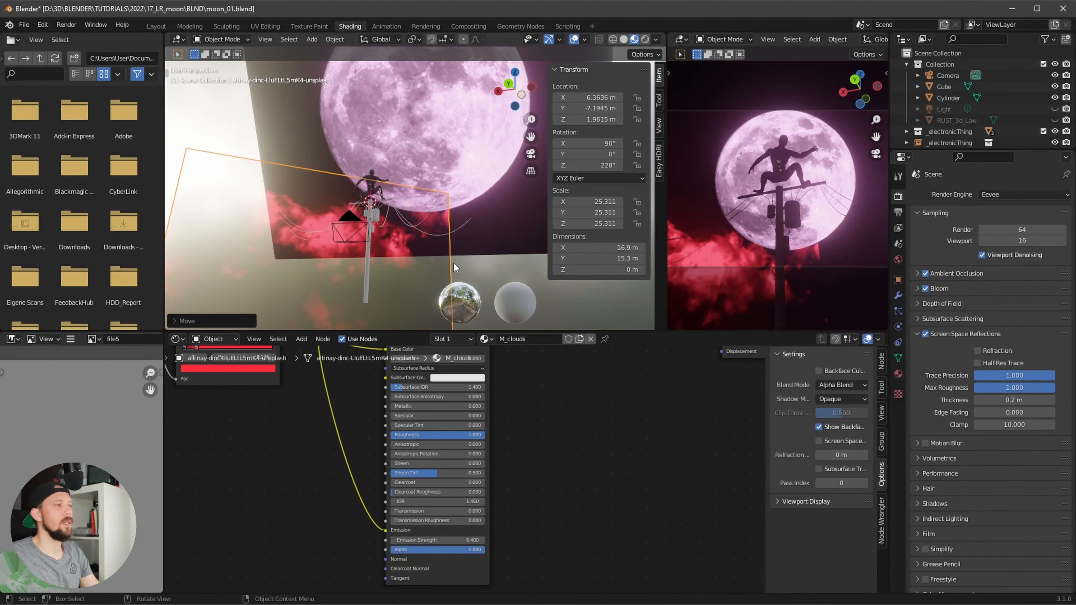
{"action": "key", "text": "Tab"}
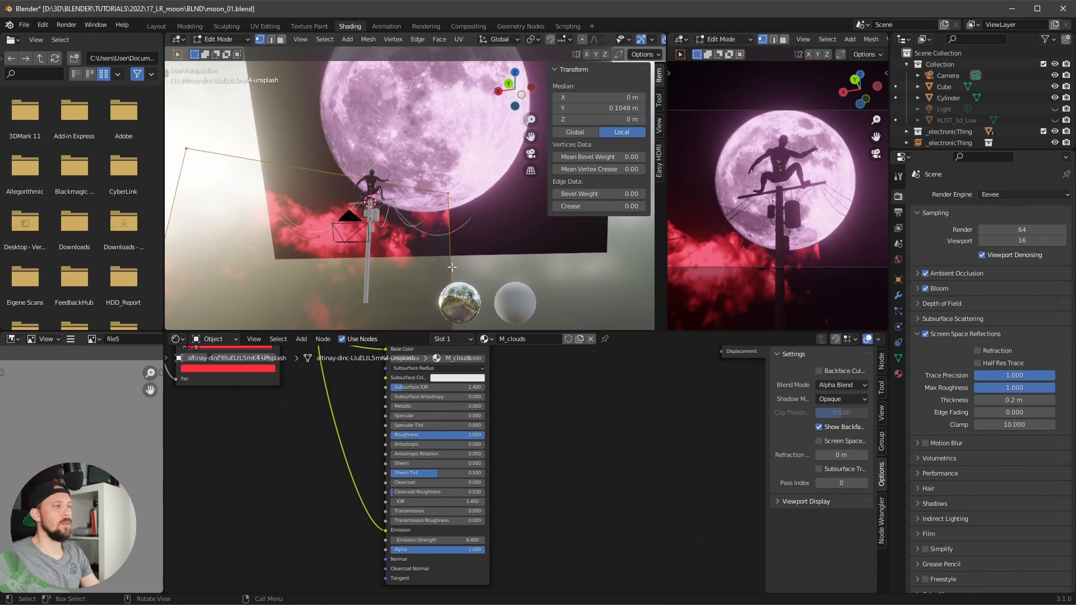
{"action": "key", "text": "Tab"}
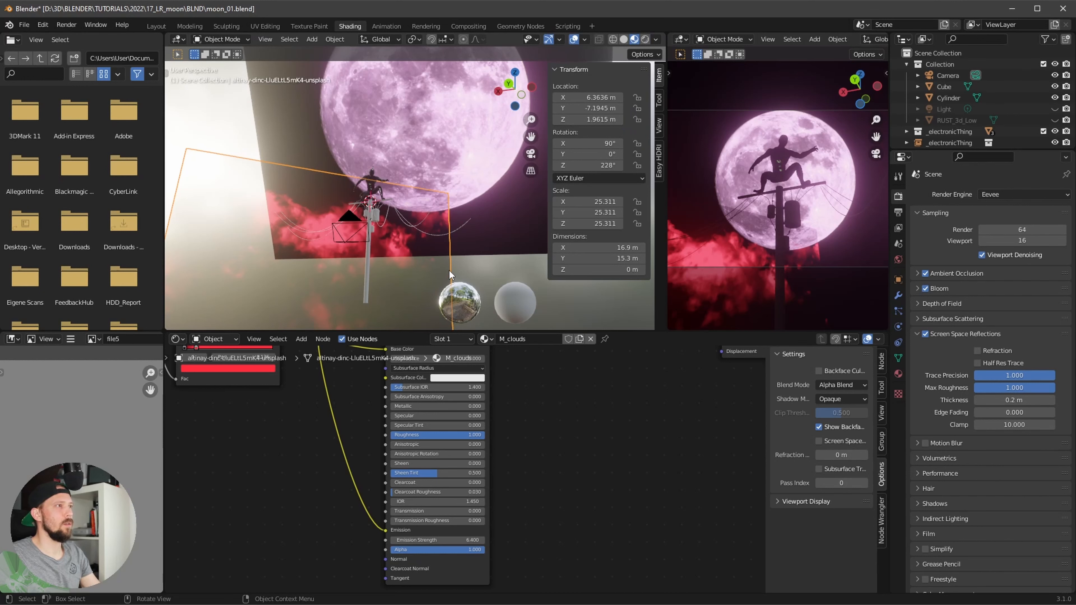
{"action": "left_click", "coordinate": [401, 248]}
{"action": "left_click", "coordinate": [393, 249]}
{"action": "key", "text": "Home"}
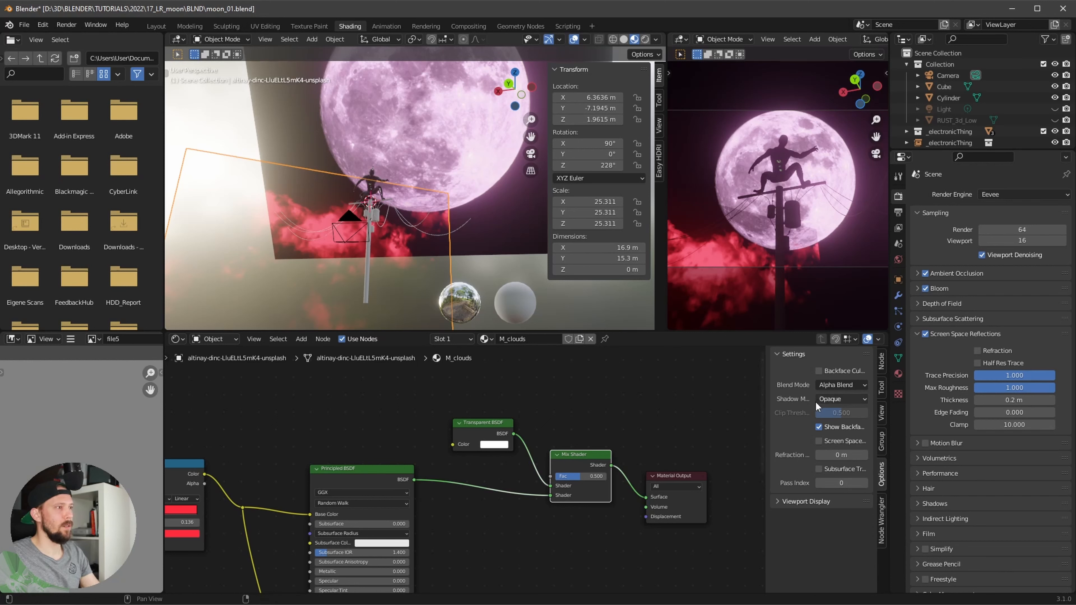
{"action": "left_click", "coordinate": [523, 544]}
{"action": "left_click_drag", "start_coordinate": [489, 530], "coordinate": [523, 352], "text": "alt"}
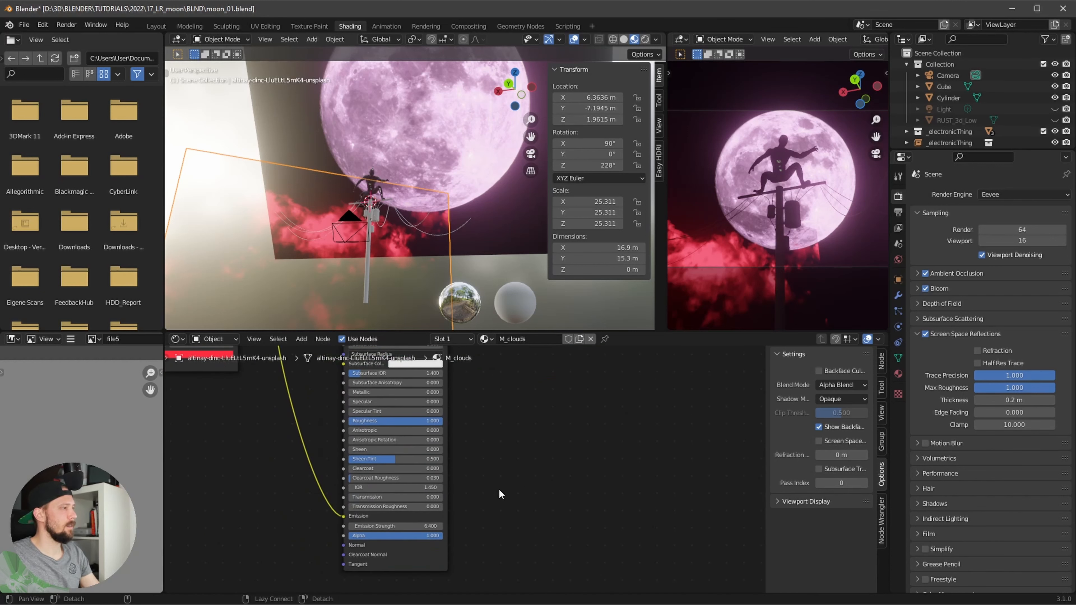
{"action": "left_click_drag", "start_coordinate": [515, 461], "coordinate": [478, 406], "text": "alt"}
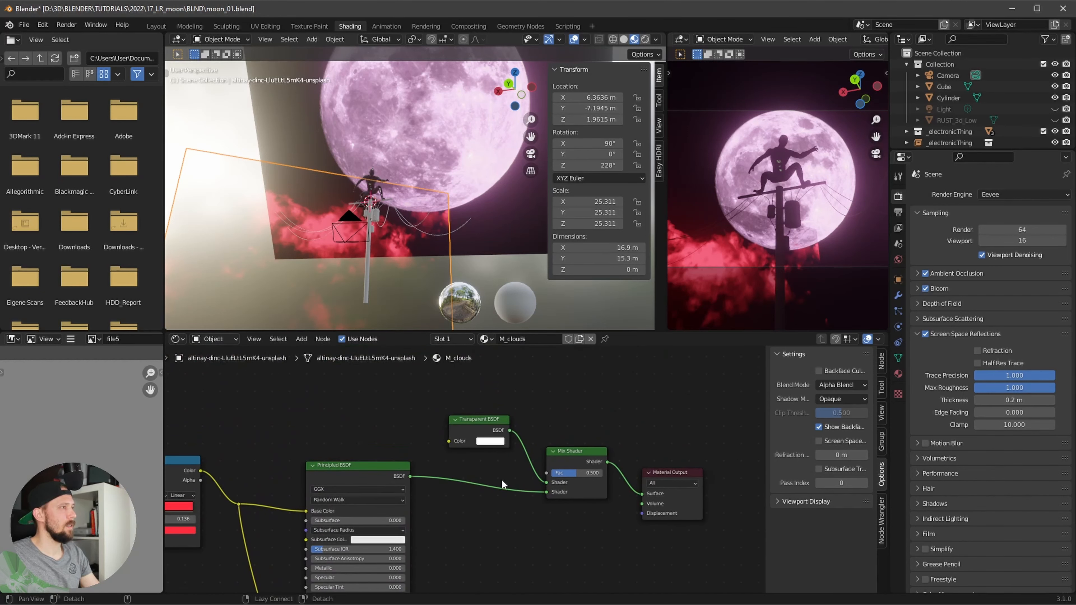
Step: Duplicate the cloud plane and move the copy along X to about -0.53 m
{"action": "key", "text": "shift+d"}
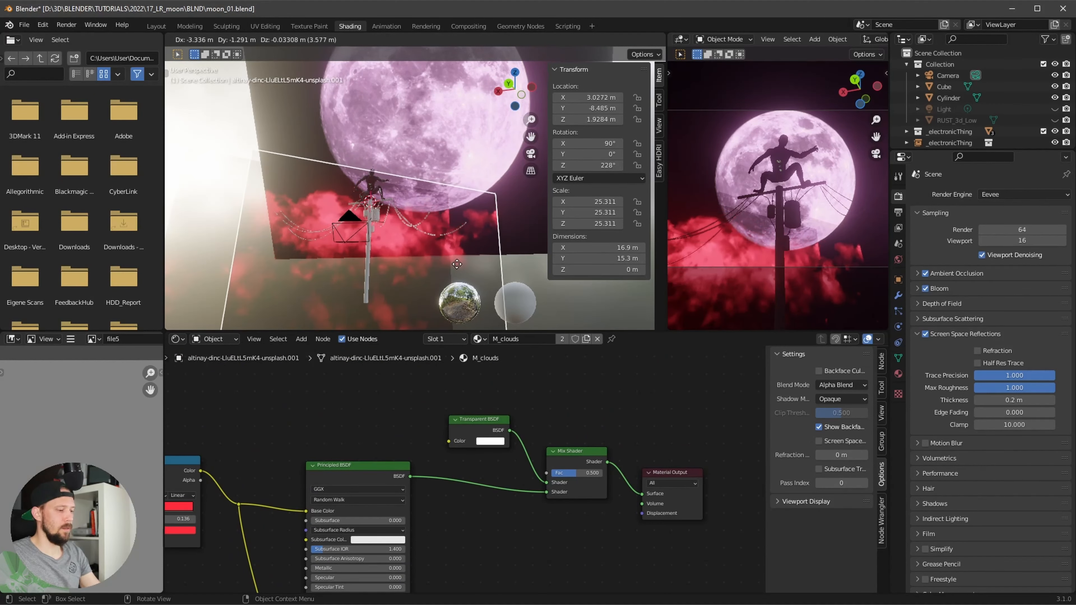
{"action": "right_click", "coordinate": [470, 253]}
{"action": "key", "text": "g"}
{"action": "key", "text": "x"}
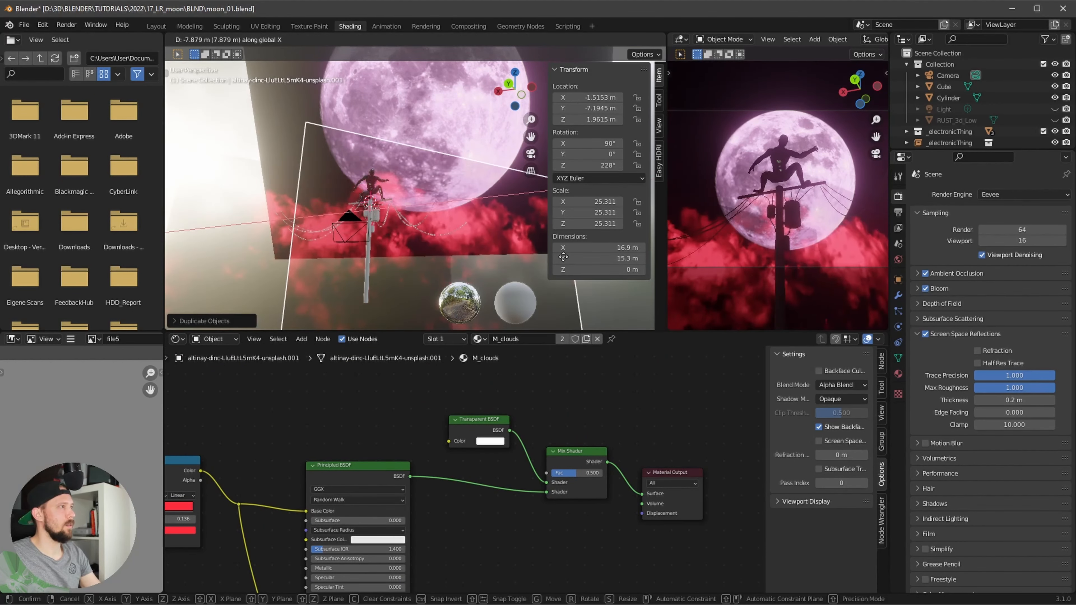
{"action": "left_click", "coordinate": [576, 221]}
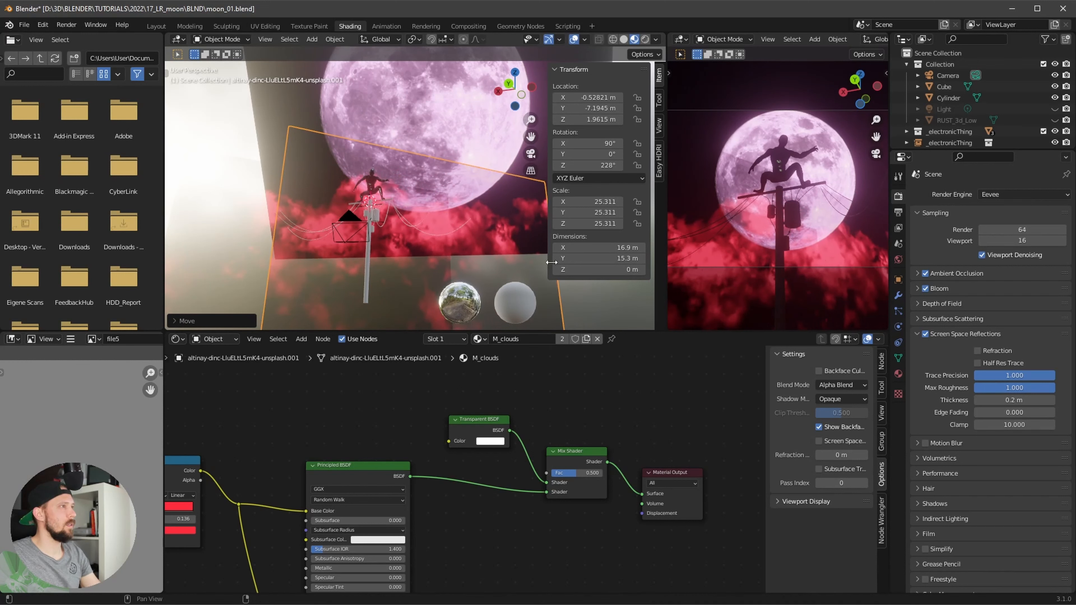
Step: Rotate the duplicated cloud plane to 168° around Z and lower it to about Z 1.46 m
{"action": "left_click_drag", "start_coordinate": [602, 165], "coordinate": [370, 229]}
{"action": "key", "text": "g"}
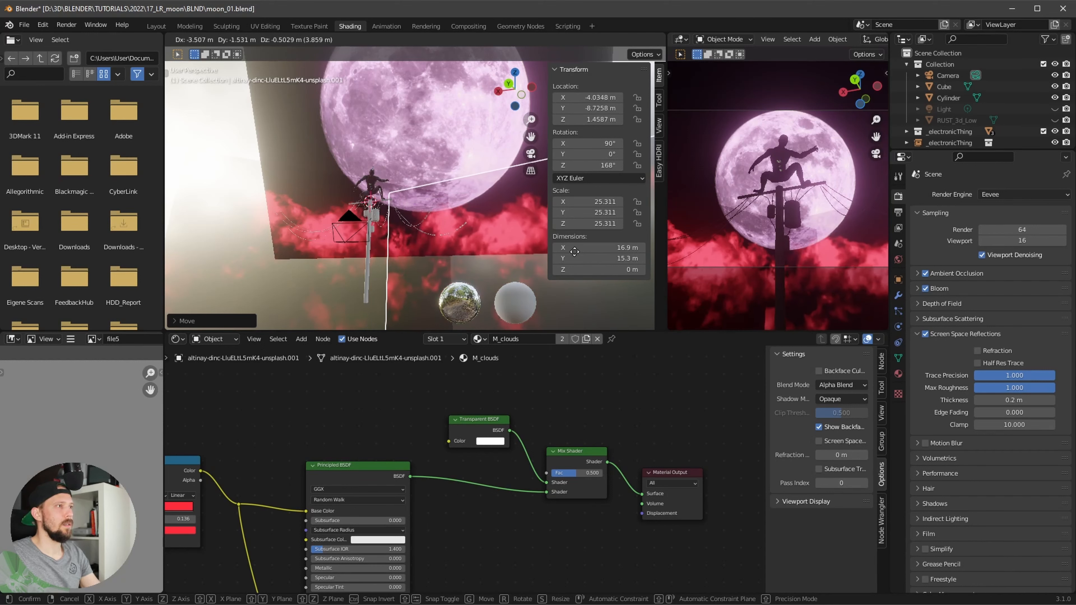
{"action": "left_click", "coordinate": [530, 254]}
Step: Rotate the duplicated cloud plane to Y -19.1° and Z 163°, and move it to about X -2.02, Y -7.69, Z 2.17 m
{"action": "left_click_drag", "start_coordinate": [620, 165], "coordinate": [539, 219]}
{"action": "key", "text": "g"}
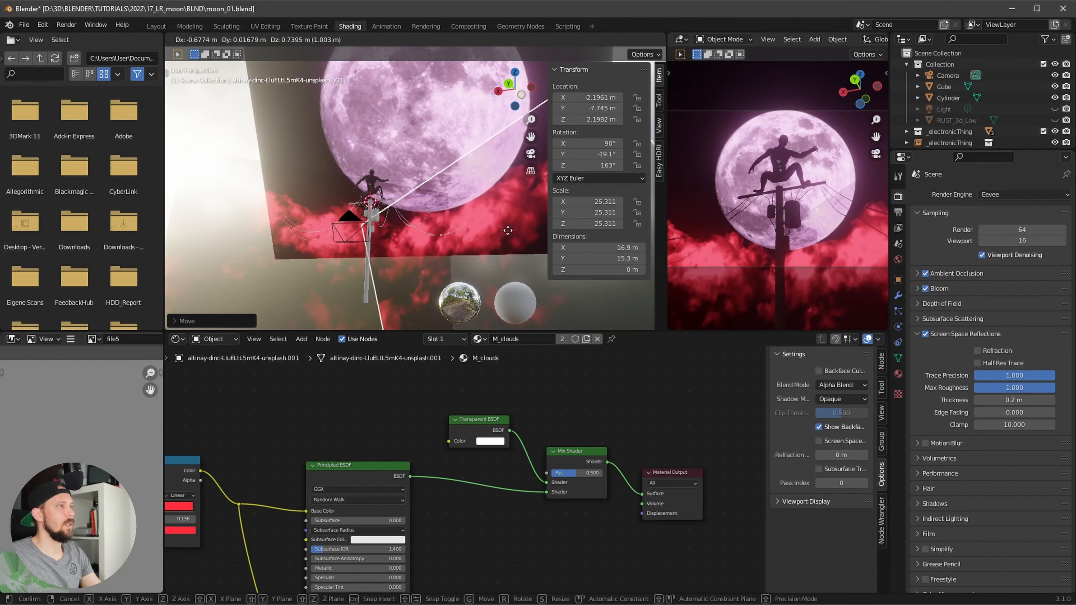
{"action": "left_click", "coordinate": [667, 229]}
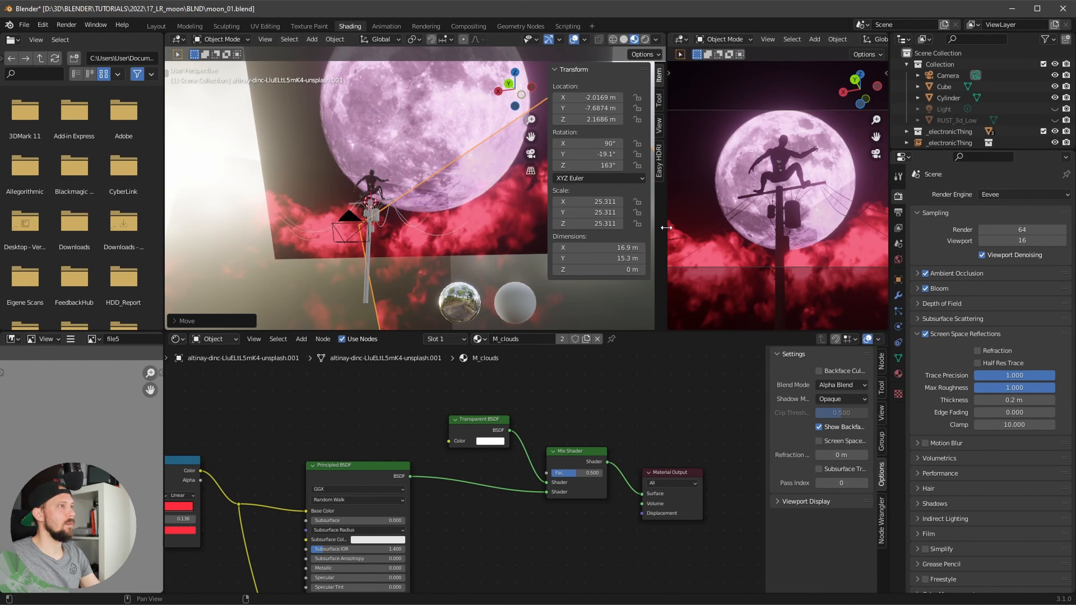
Step: Widen the camera viewport so the whole camera frame with the clouds fits comfortably
{"action": "left_click_drag", "start_coordinate": [666, 228], "coordinate": [517, 231]}
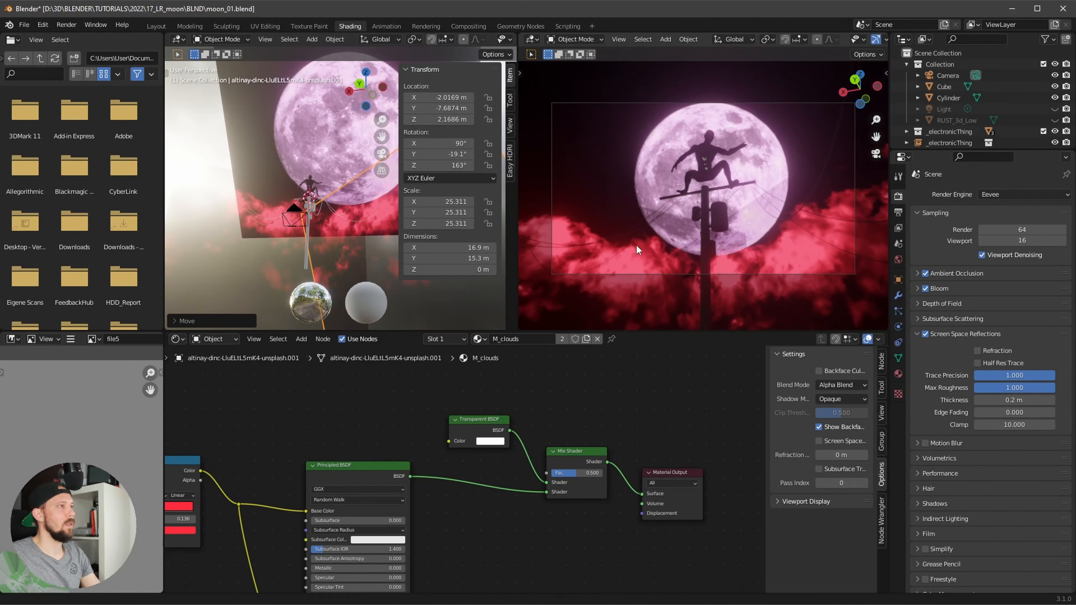
{"action": "scroll", "coordinate": [614, 254], "scroll_direction": "down", "scroll_amount": 1}
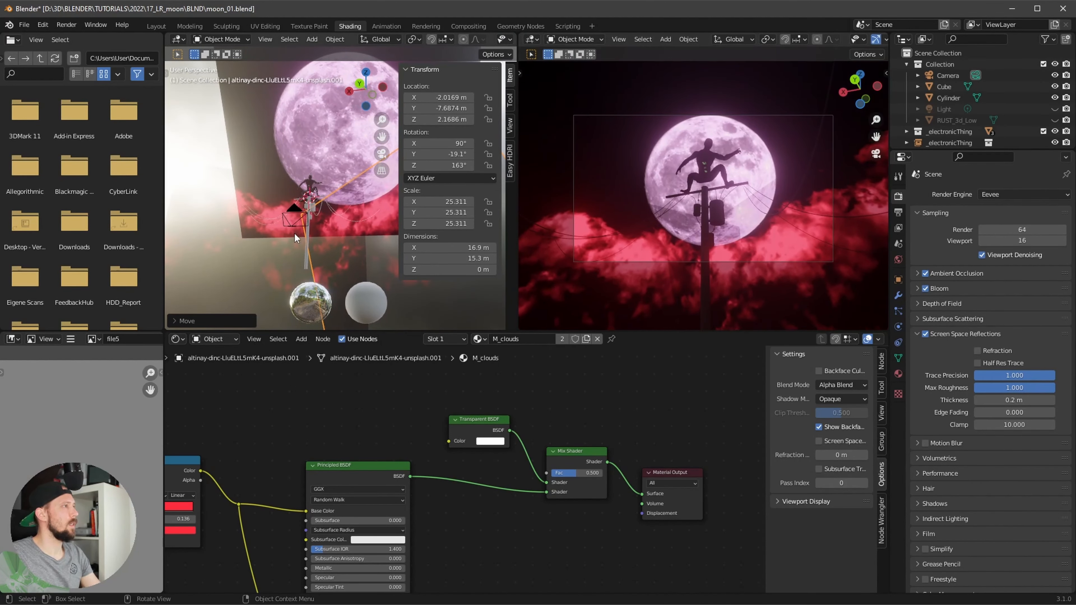
Step: Move the original cloud plane to about X 6.10, Y -7.07, Z 2.57 m and rotate it to Y -1°, Z 230°
{"action": "left_click", "coordinate": [273, 246]}
{"action": "key", "text": "g"}
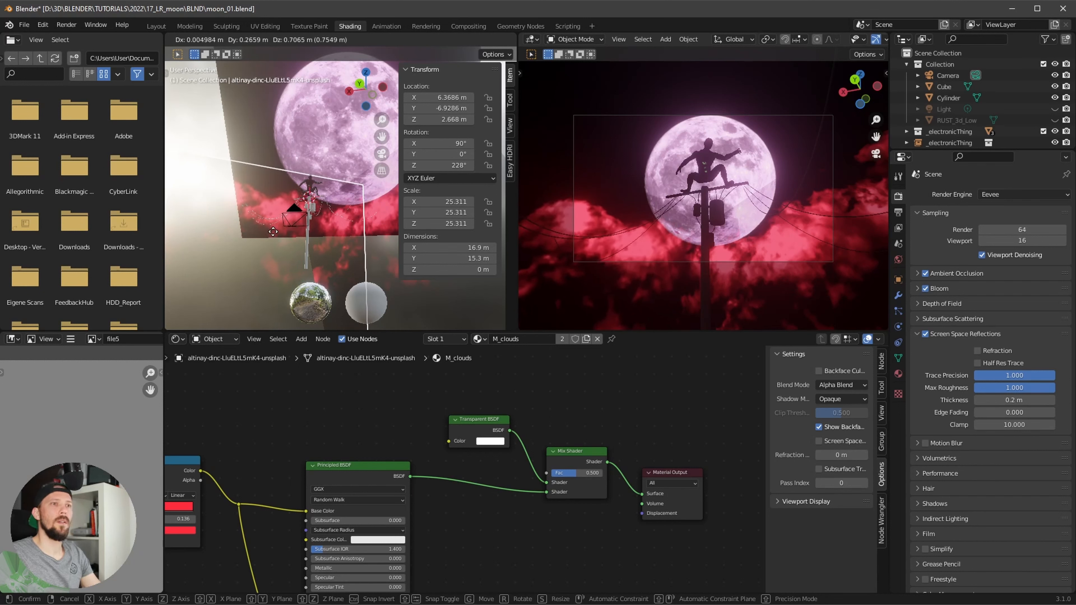
{"action": "left_click", "coordinate": [278, 238]}
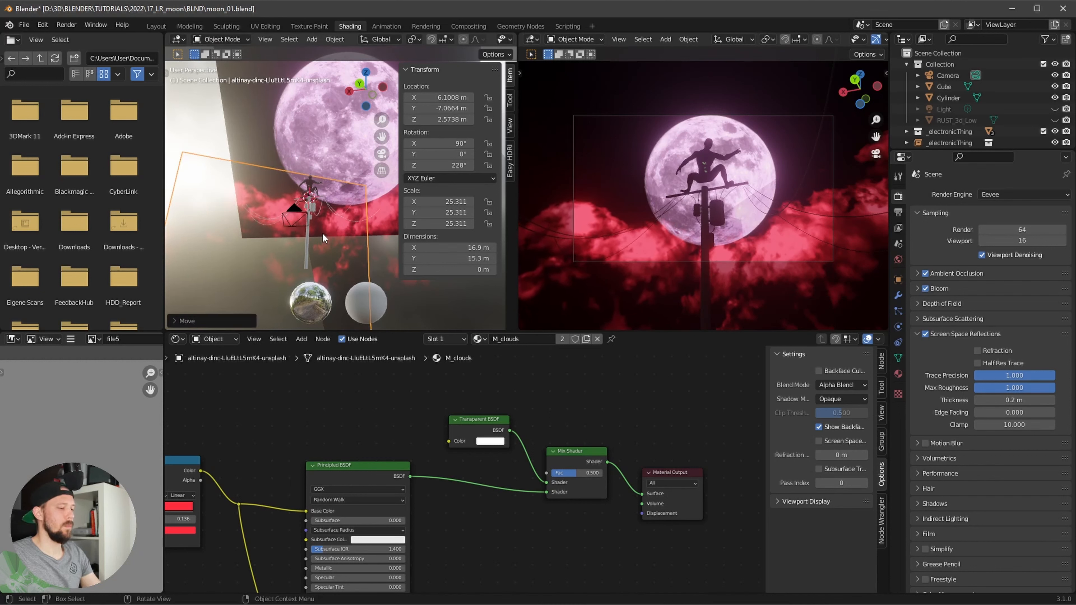
{"action": "mouse_move", "coordinate": [465, 165]}
{"action": "left_mouse_down"}
{"action": "mouse_move", "coordinate": [515, 140]}
{"action": "mouse_move", "coordinate": [463, 156]}
{"action": "left_mouse_up"}
{"action": "key", "text": "ctrl+z"}
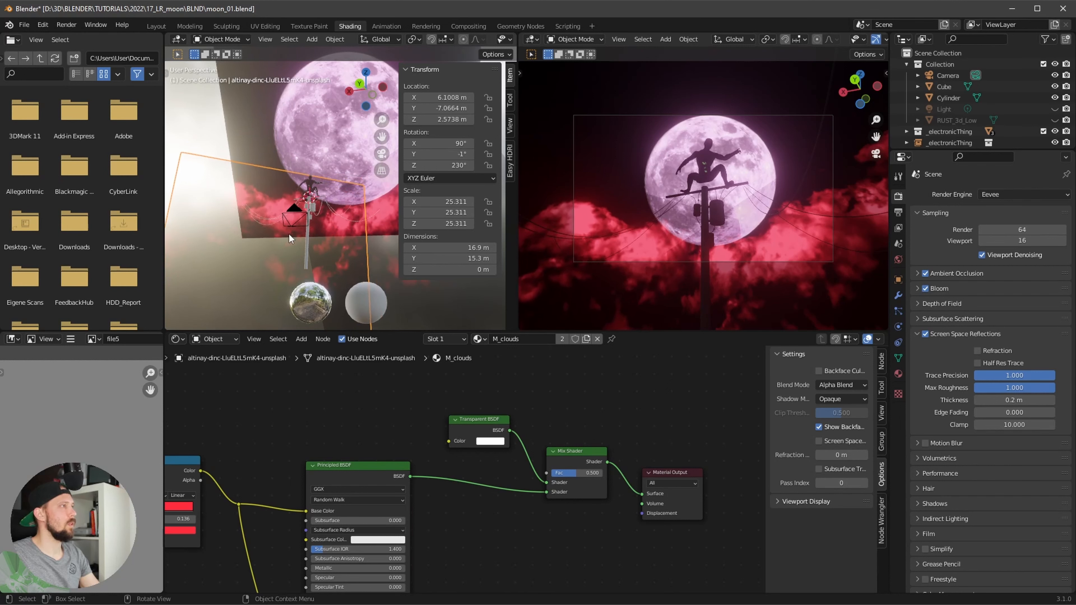
Step: Shift the original cloud plane again and duplicate it, placing the copy at about X 3.7, Y -8.2, Z 1.9 m
{"action": "key", "text": "g"}
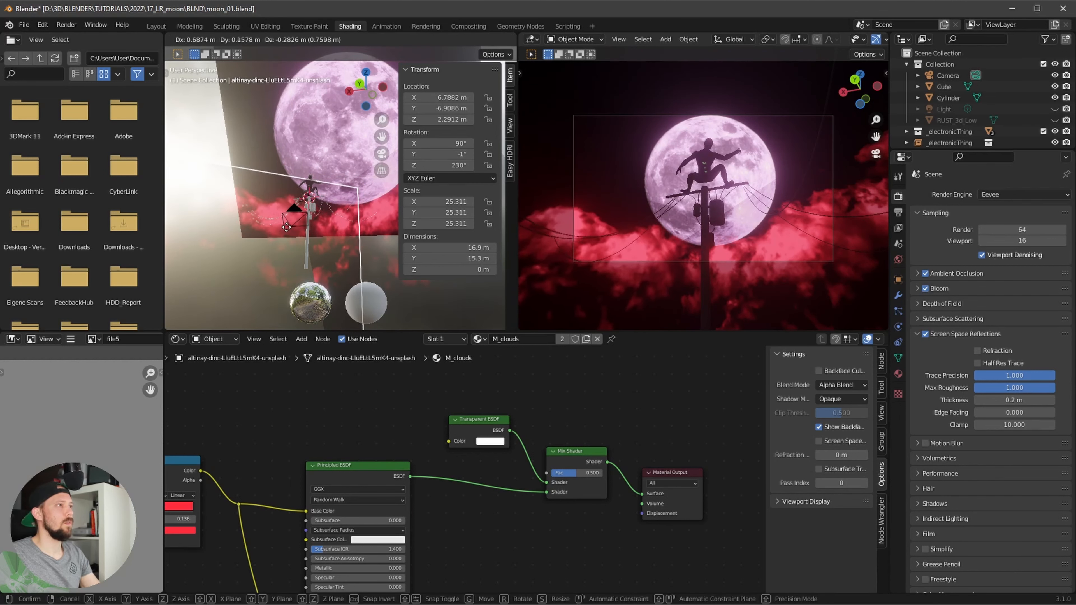
{"action": "left_click", "coordinate": [268, 211]}
{"action": "key", "text": "shift+d"}
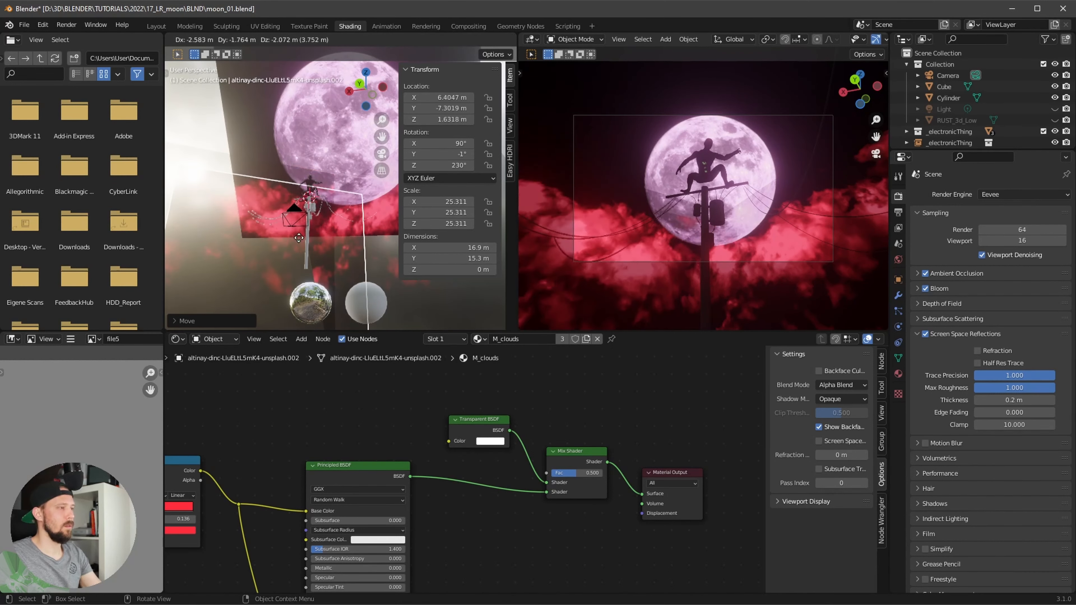
{"action": "left_click", "coordinate": [330, 239]}
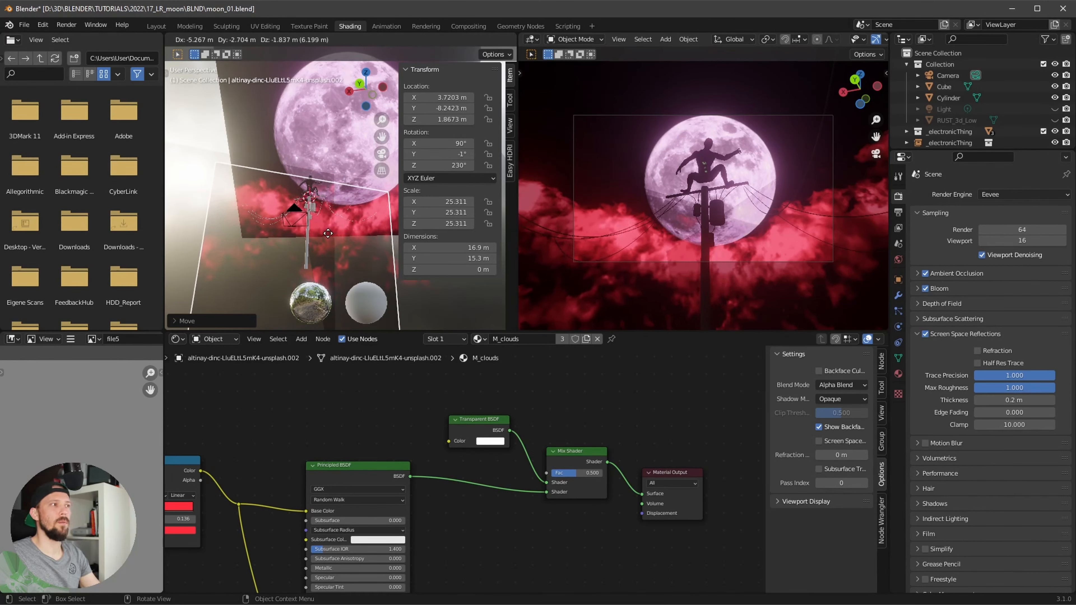
Step: Set the camera's Passepartout opacity to 1.000 so everything outside the camera frame is black
{"action": "left_click", "coordinate": [948, 75]}
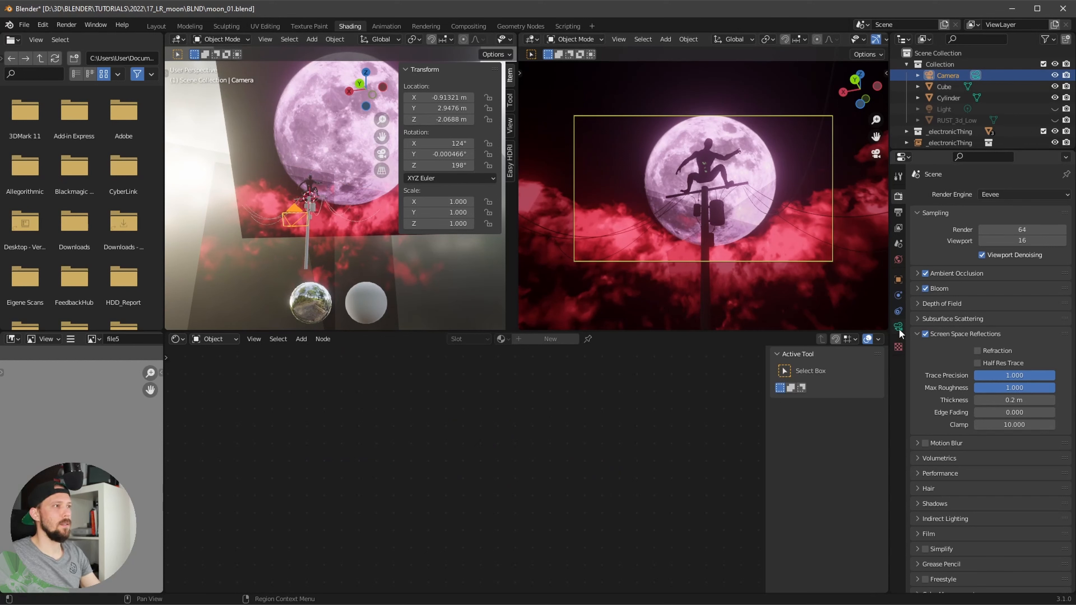
{"action": "left_click", "coordinate": [898, 326]}
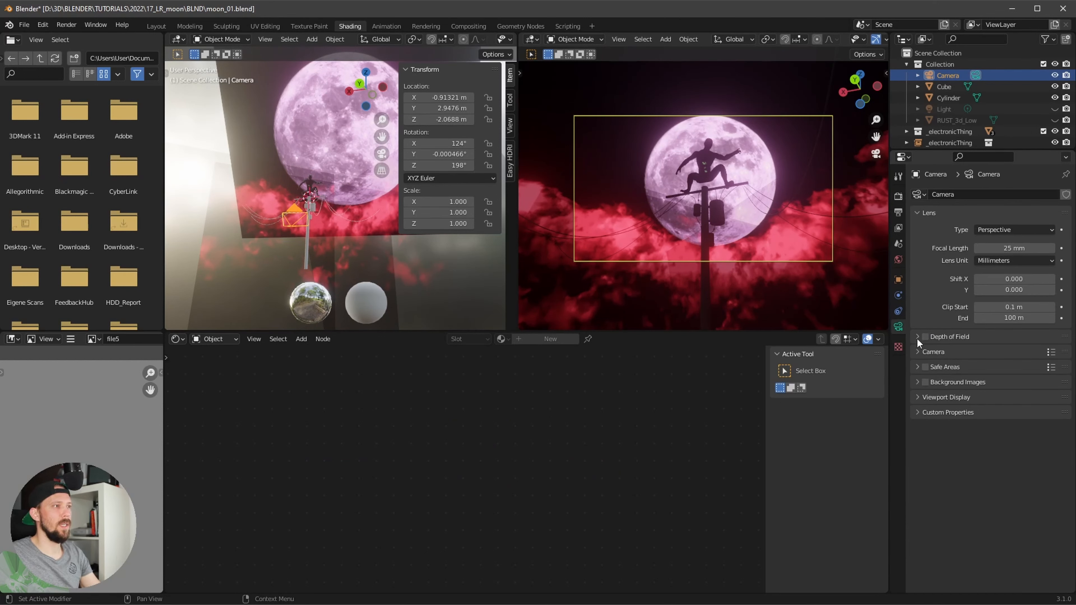
{"action": "left_click", "coordinate": [915, 381]}
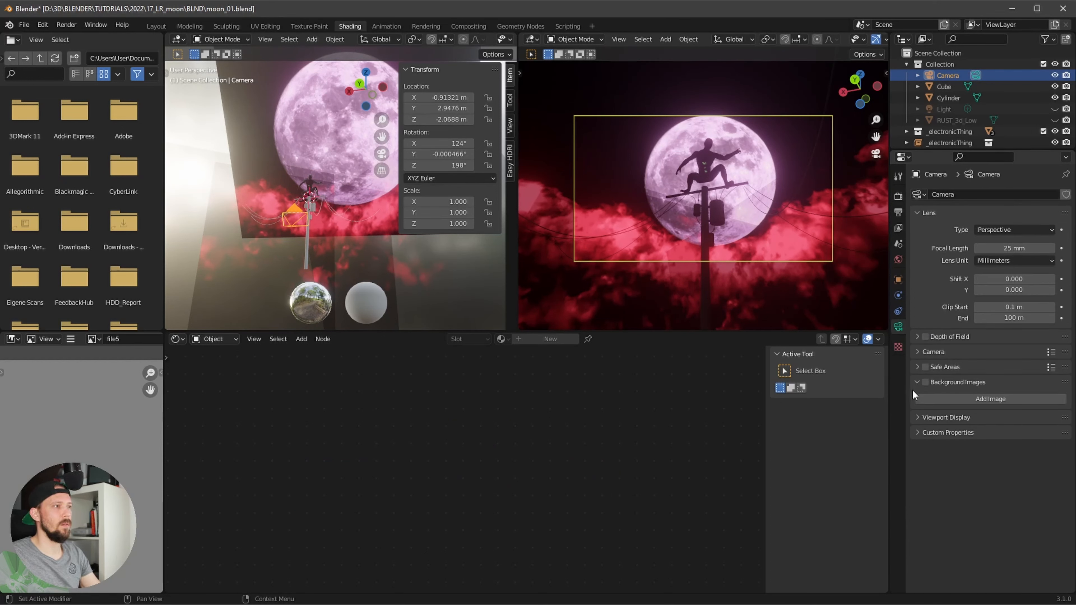
{"action": "left_click", "coordinate": [914, 382]}
{"action": "left_click", "coordinate": [913, 398]}
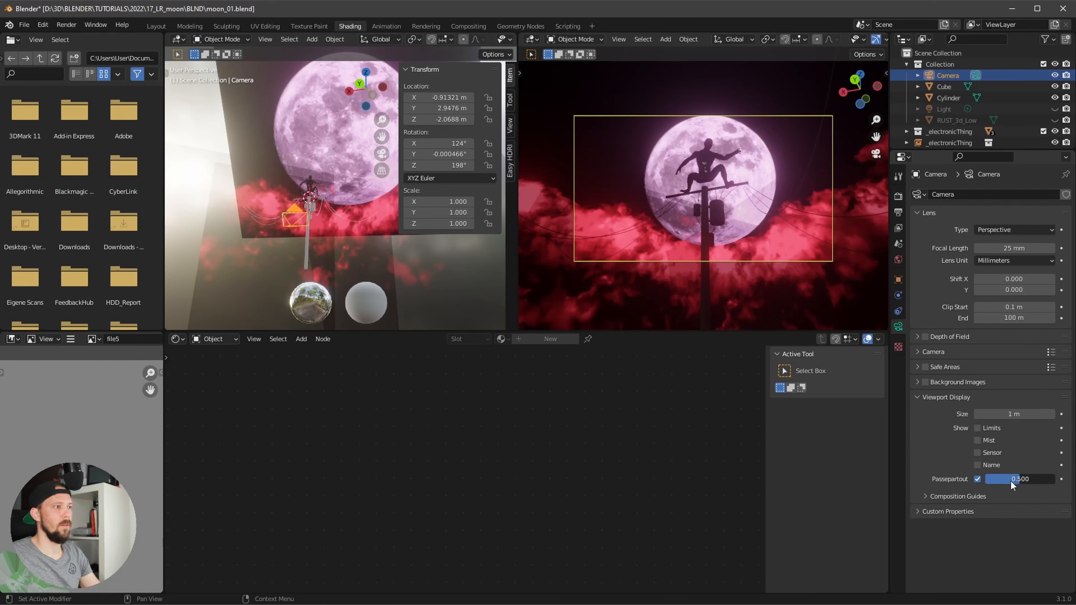
{"action": "left_click_drag", "start_coordinate": [1011, 484], "coordinate": [1050, 485]}
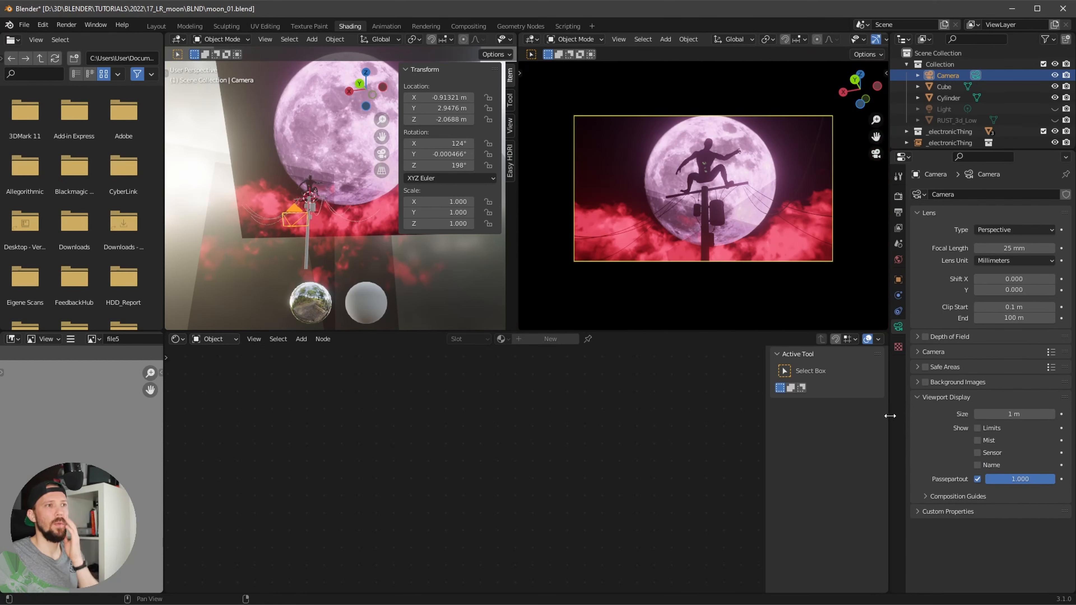
Step: Move the cloud plane with the -19.1° Y rotation to about X -2.61, Y -7.76, Z 2.59 m
{"action": "left_click", "coordinate": [362, 265]}
{"action": "key", "text": "g"}
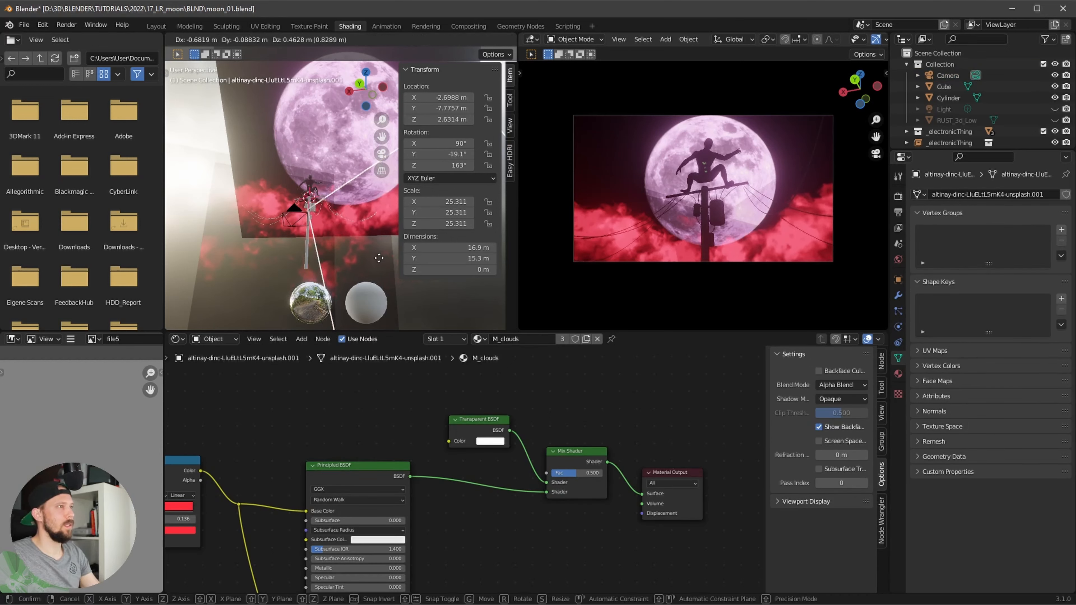
{"action": "left_click", "coordinate": [379, 263]}
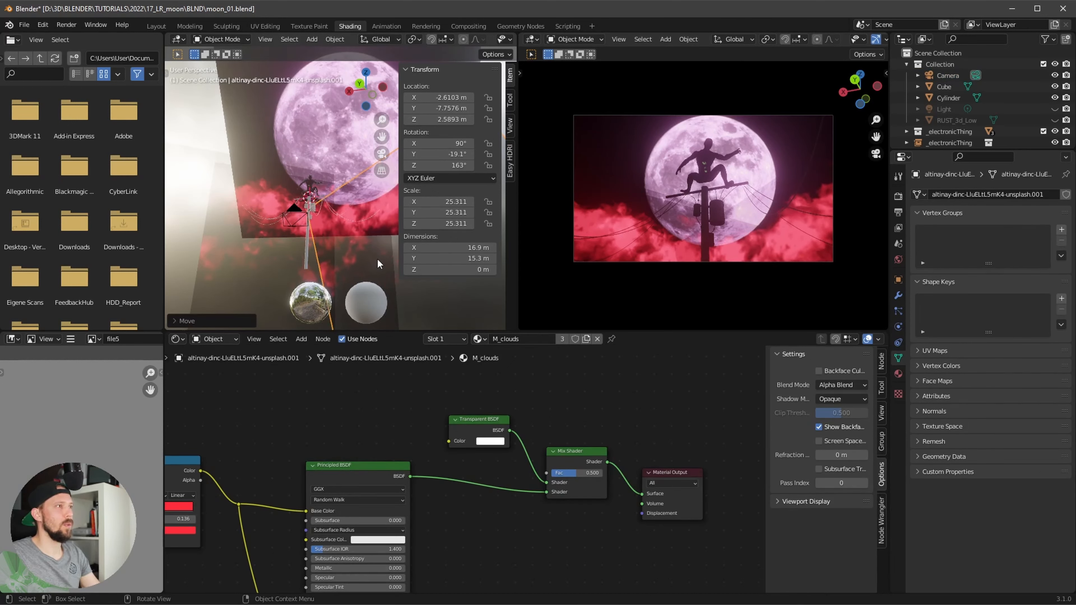
{"action": "left_click", "coordinate": [275, 221]}
{"action": "key", "text": "g"}
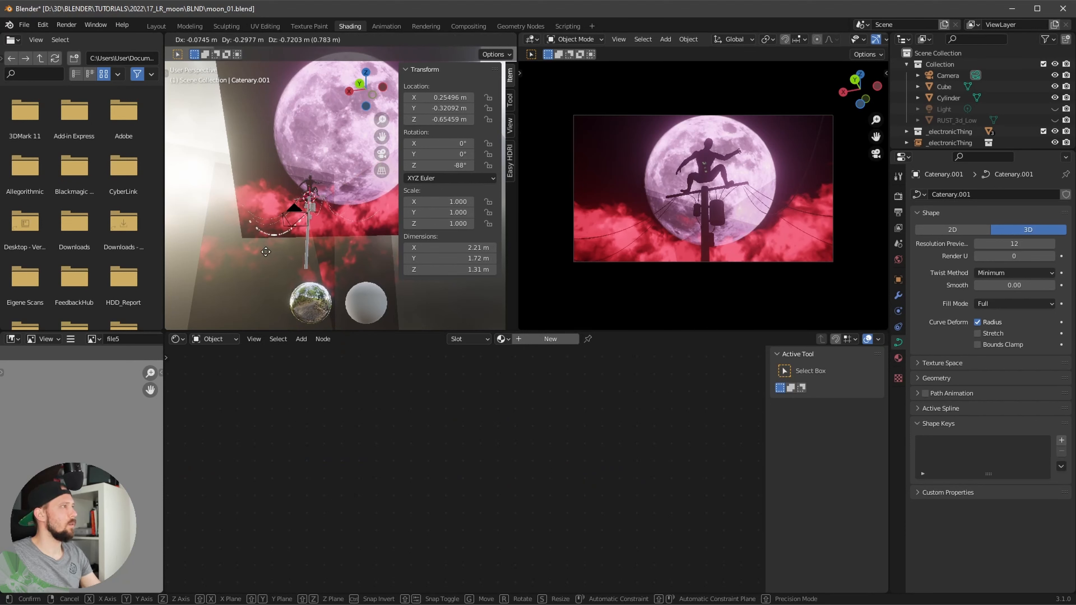
{"action": "right_click", "coordinate": [267, 253]}
Step: Move the newest cloud plane copy to about X 4.03, Y -7.79, Z 2.76 m
{"action": "left_click", "coordinate": [268, 257]}
{"action": "key", "text": "g"}
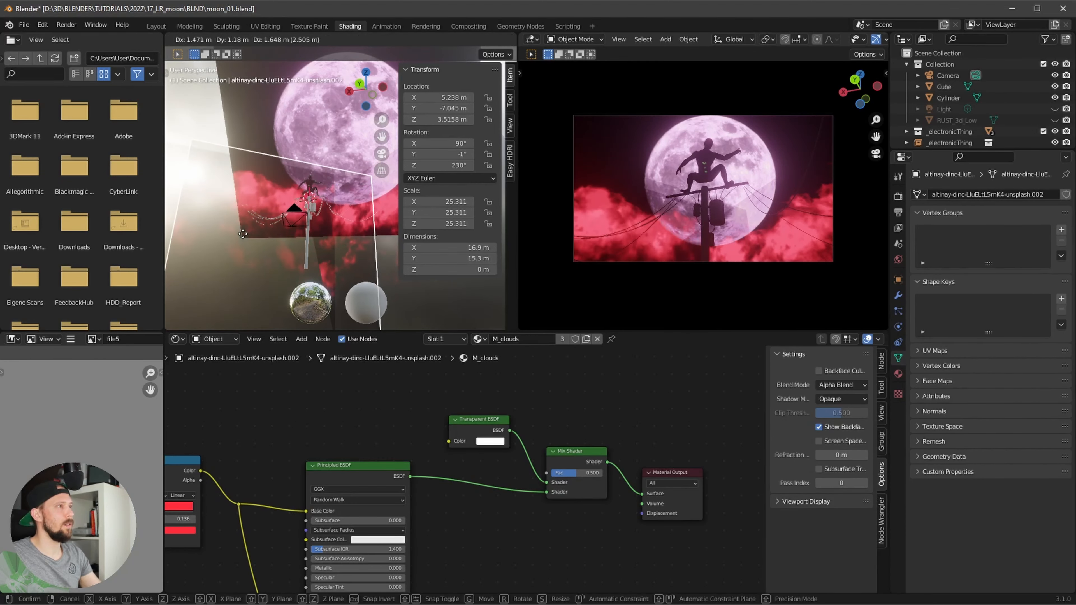
{"action": "left_click", "coordinate": [260, 248]}
Step: Shift the red stop of the M_clouds ColorRamp to position 0.259
{"action": "left_click_drag", "start_coordinate": [271, 457], "coordinate": [388, 371], "text": "alt"}
{"action": "scroll", "coordinate": [408, 423], "scroll_direction": "up", "scroll_amount": 3}
{"action": "scroll", "coordinate": [408, 423], "scroll_direction": "down", "scroll_amount": 5}
{"action": "left_click_drag", "start_coordinate": [332, 457], "coordinate": [365, 465], "text": "alt"}
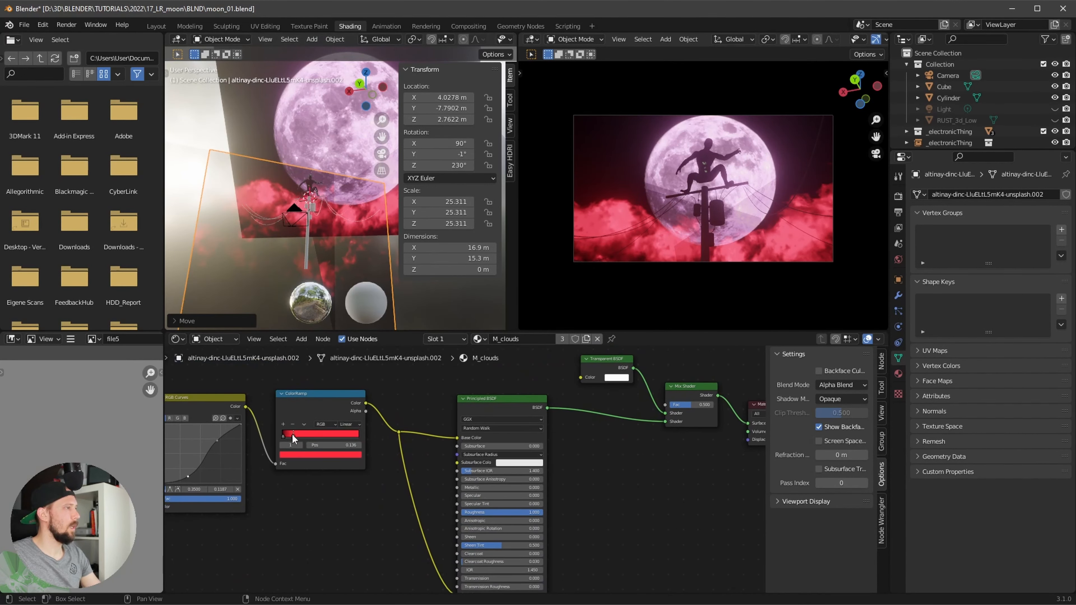
{"action": "left_click_drag", "start_coordinate": [290, 434], "coordinate": [295, 433]}
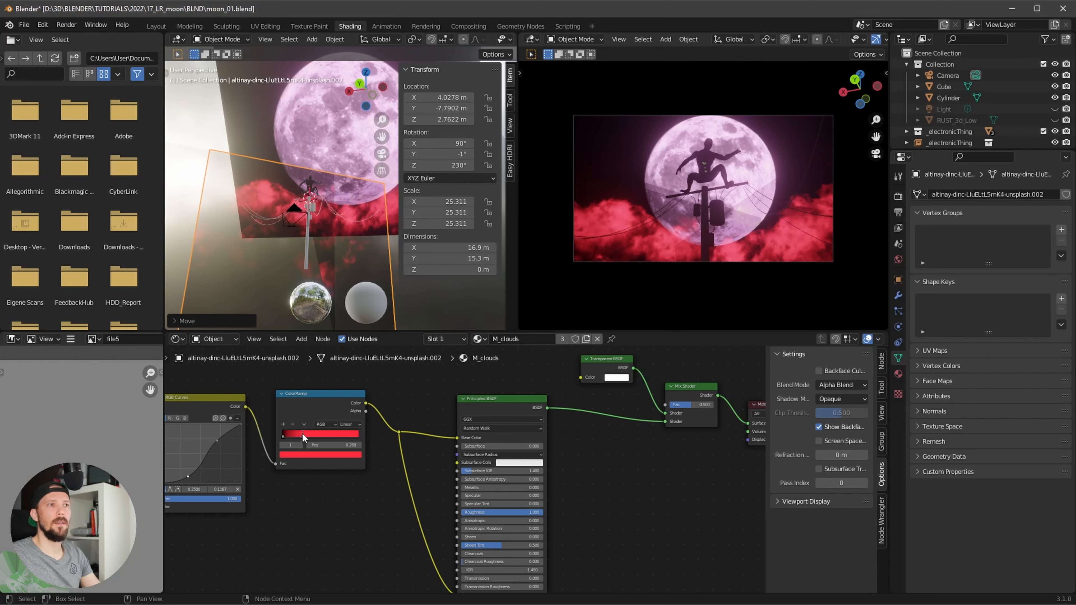
{"action": "left_click_drag", "start_coordinate": [302, 433], "coordinate": [301, 433]}
Step: Adjust the RGB Curves of M_clouds, setting the upper point near 0.78, 0.77 and the lower point to 0.3363, 0.1187
{"action": "mouse_move", "coordinate": [317, 493]}
{"action": "left_mouse_down", "text": "ctrl+alt"}
{"action": "mouse_move", "coordinate": [305, 499]}
{"action": "mouse_move", "coordinate": [315, 501]}
{"action": "left_mouse_up", "text": "ctrl+alt"}
{"action": "left_click_drag", "start_coordinate": [273, 504], "coordinate": [341, 432], "text": "alt"}
{"action": "mouse_move", "coordinate": [245, 408]}
{"action": "left_mouse_down"}
{"action": "mouse_move", "coordinate": [231, 395]}
{"action": "mouse_move", "coordinate": [257, 407]}
{"action": "left_mouse_up"}
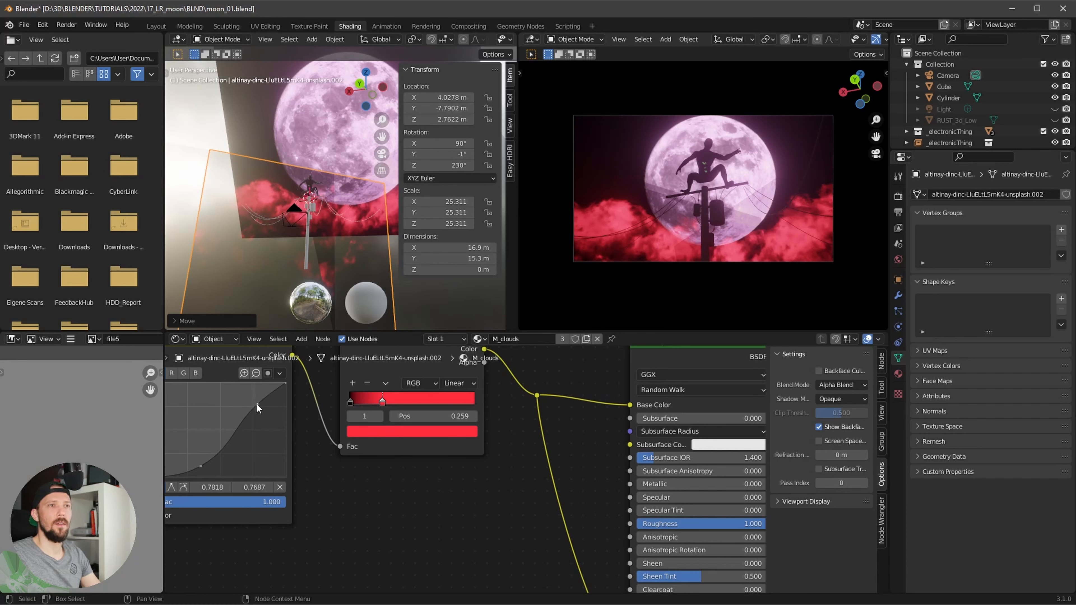
{"action": "mouse_move", "coordinate": [202, 465]}
{"action": "left_mouse_down"}
{"action": "mouse_move", "coordinate": [194, 458]}
{"action": "mouse_move", "coordinate": [204, 463]}
{"action": "left_mouse_up"}
{"action": "middle_click_drag", "start_coordinate": [258, 459], "coordinate": [369, 474]}
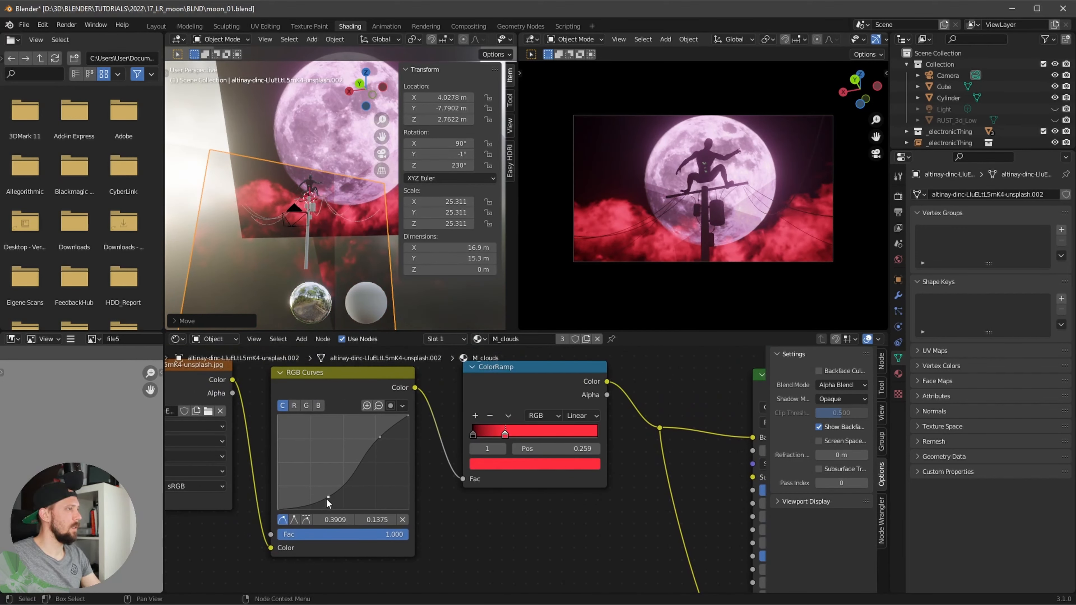
{"action": "left_click_drag", "start_coordinate": [328, 497], "coordinate": [323, 497]}
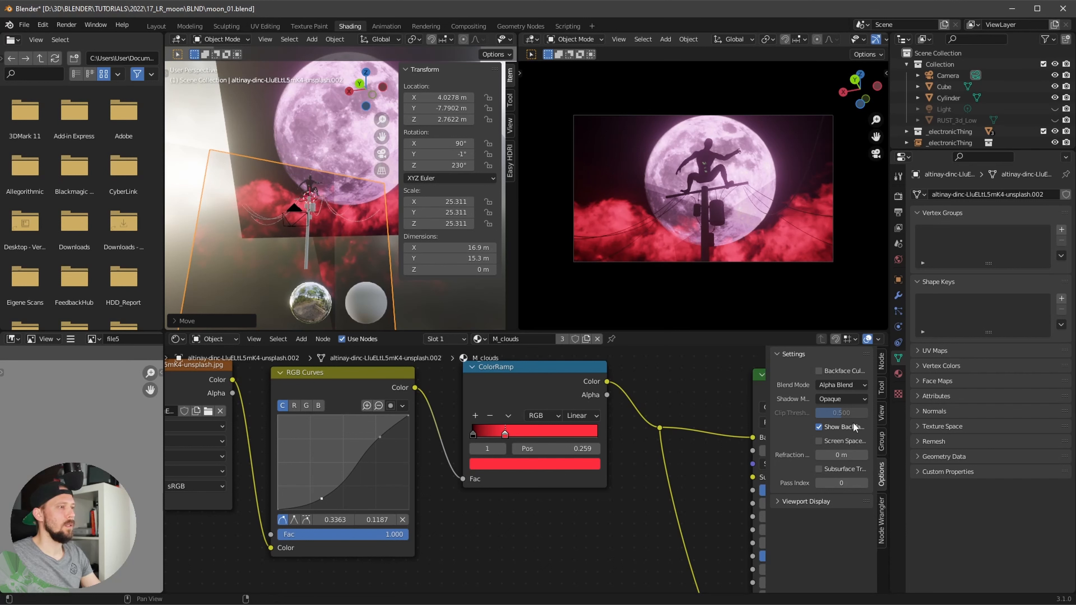
Step: Duplicate the sky image texture node and place the copy below the existing cloud node chain
{"action": "middle_click_drag", "start_coordinate": [674, 436], "coordinate": [622, 418]}
{"action": "middle_click_drag", "start_coordinate": [622, 418], "coordinate": [490, 470], "text": "ctrl"}
{"action": "left_click_drag", "start_coordinate": [462, 390], "coordinate": [487, 509]}
{"action": "left_click_drag", "start_coordinate": [470, 471], "coordinate": [389, 526], "text": "alt"}
{"action": "left_click_drag", "start_coordinate": [389, 527], "coordinate": [458, 501], "text": "ctrl+alt"}
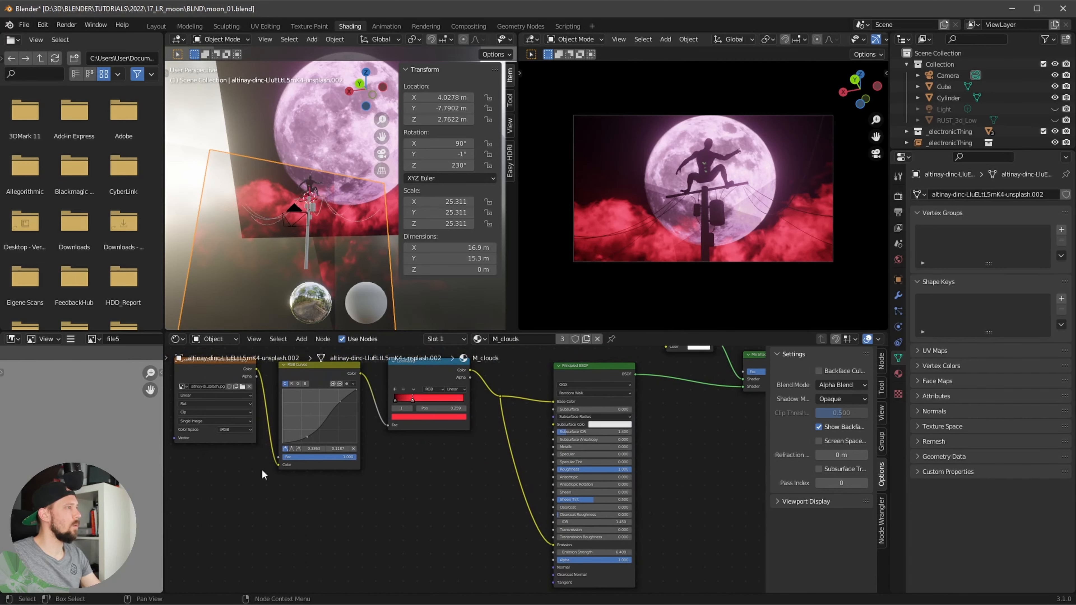
{"action": "left_click", "coordinate": [220, 381]}
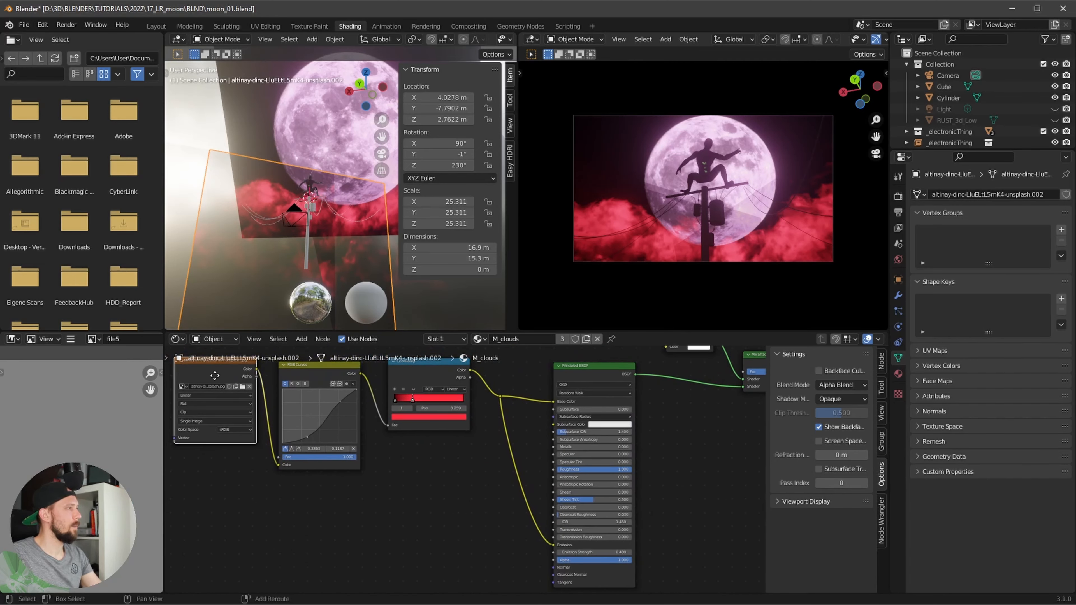
{"action": "key", "text": "shift+d"}
{"action": "left_click", "coordinate": [281, 531]}
Step: Connect the Color output of the duplicated image texture to the Principled BSDF's Alpha input
{"action": "left_click_drag", "start_coordinate": [281, 532], "coordinate": [384, 528], "text": "ctrl+alt"}
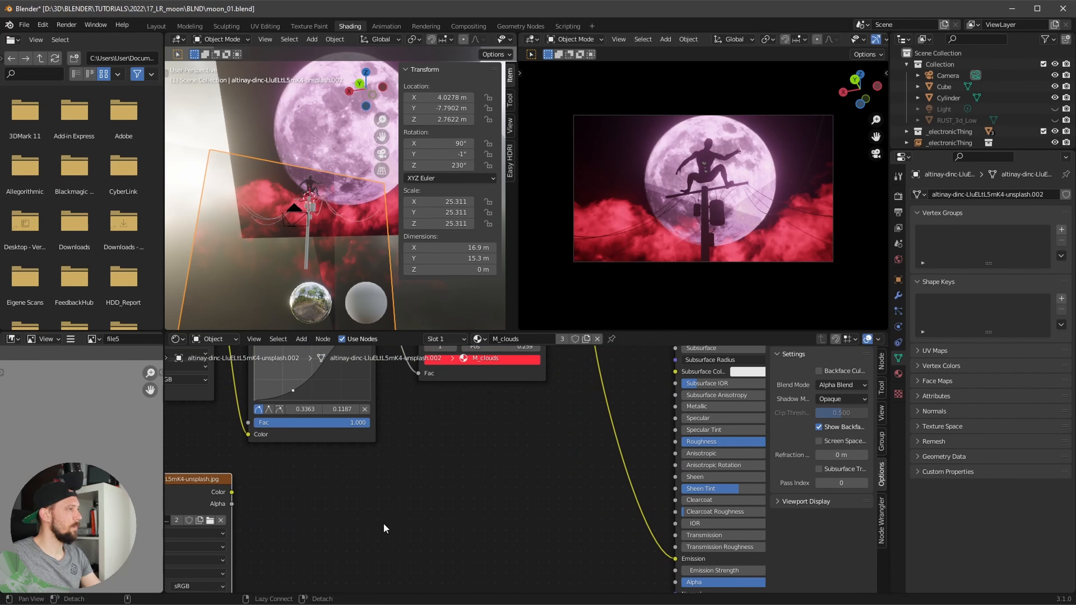
{"action": "left_click_drag", "start_coordinate": [312, 545], "coordinate": [428, 477], "text": "alt"}
{"action": "left_click_drag", "start_coordinate": [384, 514], "coordinate": [340, 531], "text": "alt"}
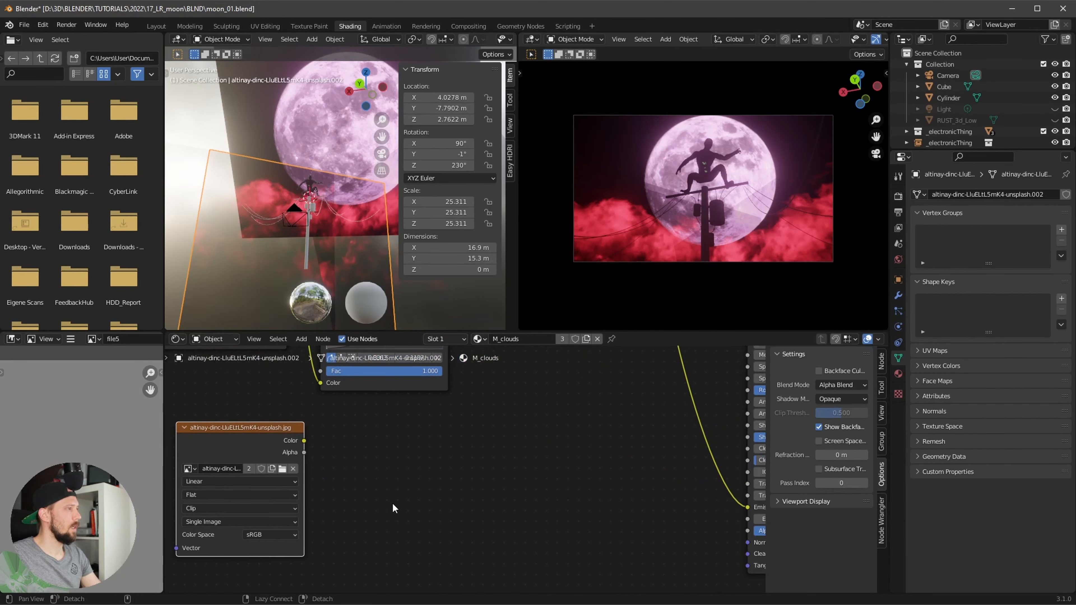
{"action": "left_click_drag", "start_coordinate": [304, 440], "coordinate": [718, 531]}
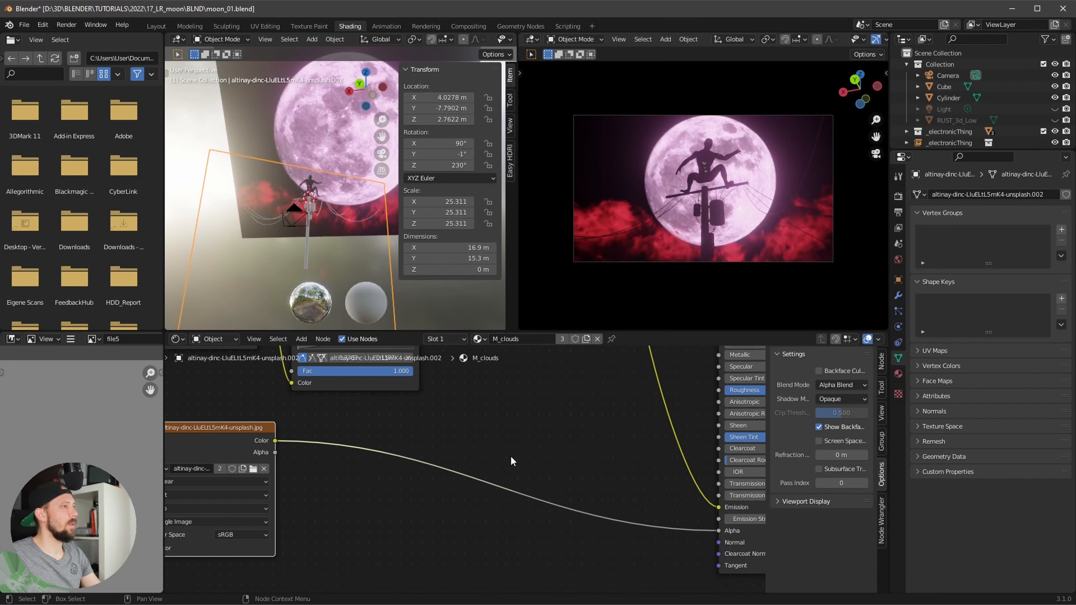
Step: Try a ColorRamp between the duplicated image texture and the Alpha input, and restore the direct link
{"action": "key", "text": "shift+a"}
{"action": "type", "text": "ramp"}
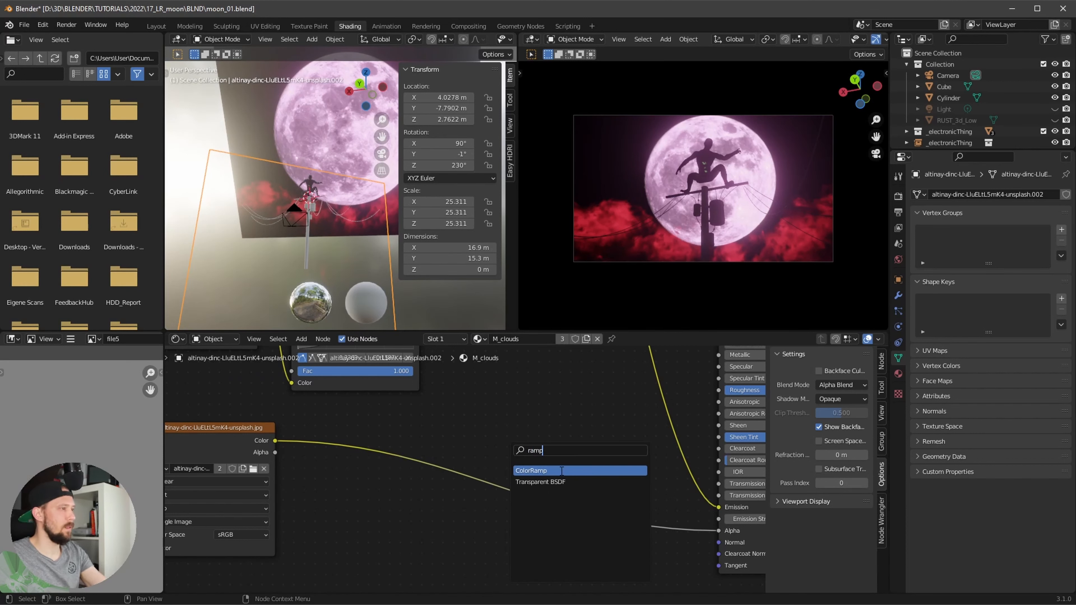
{"action": "left_click", "coordinate": [561, 471]}
{"action": "left_click", "coordinate": [508, 483]}
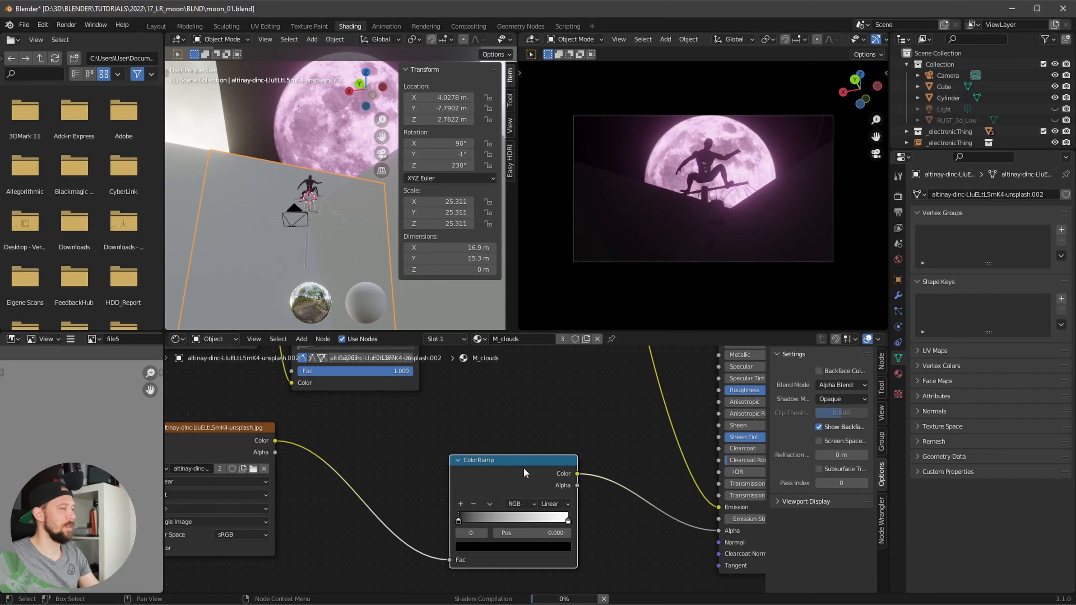
{"action": "key", "text": "x"}
{"action": "left_click_drag", "start_coordinate": [275, 440], "coordinate": [718, 531]}
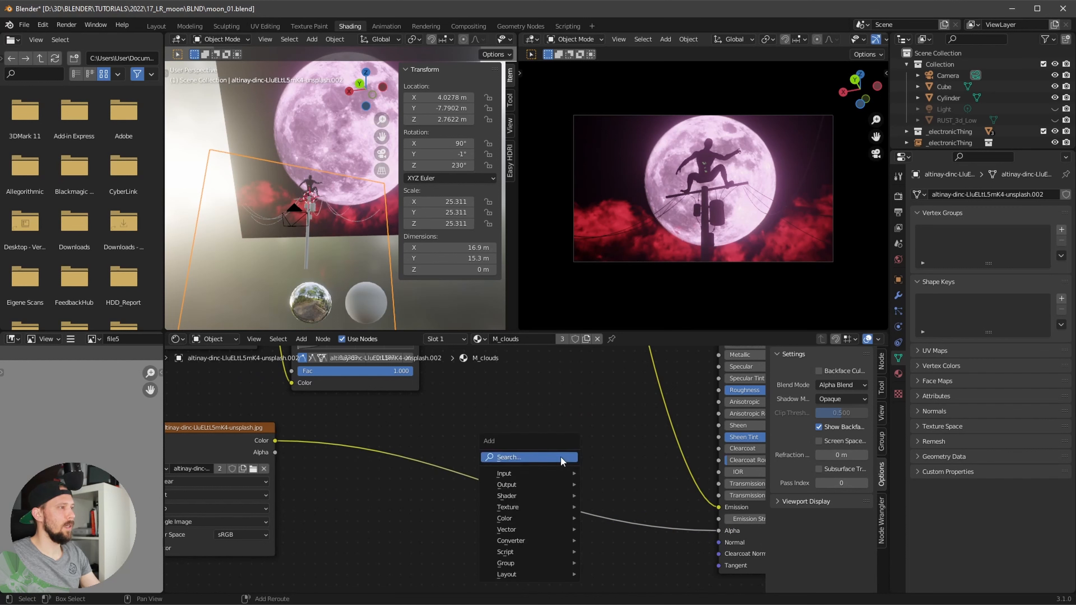
Step: Insert an RGB Curves node between the duplicated image texture and the Alpha input, and raise its curve for more opaque clouds
{"action": "key", "text": "shift+a"}
{"action": "type", "text": "ra"}
{"action": "key", "text": "BackSpace"}
{"action": "key", "text": "BackSpace"}
{"action": "type", "text": "curv"}
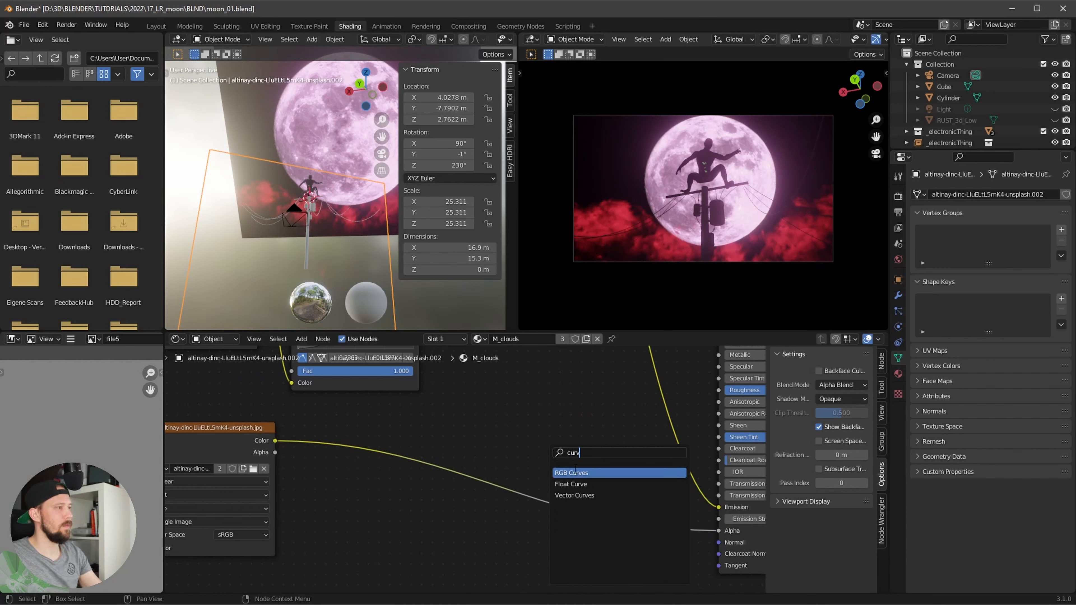
{"action": "left_click", "coordinate": [574, 472]}
{"action": "left_click", "coordinate": [528, 511]}
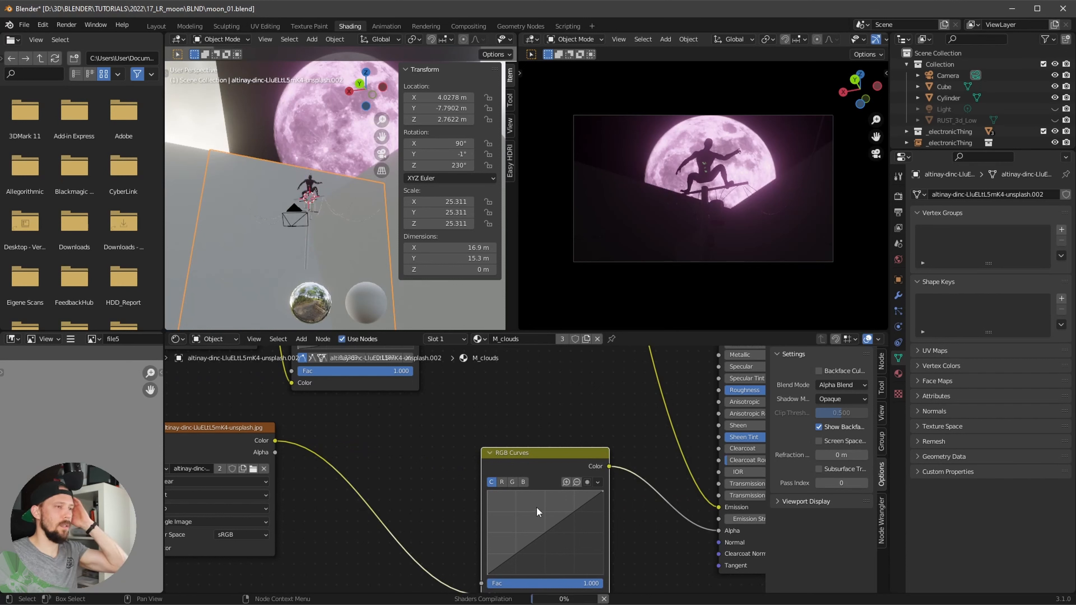
{"action": "left_click_drag", "start_coordinate": [537, 541], "coordinate": [524, 508]}
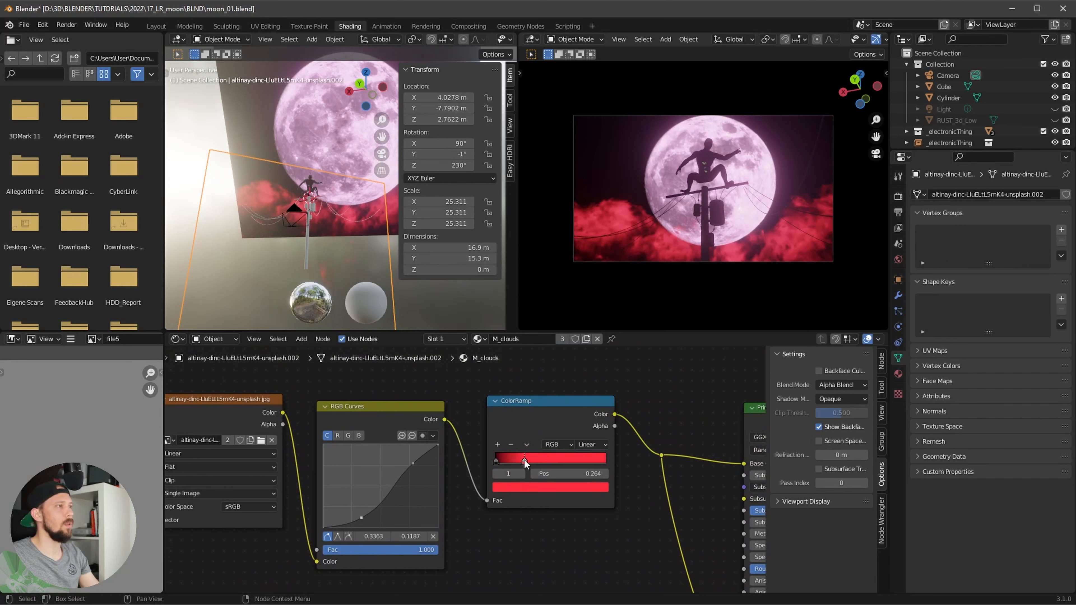
Step: Set the ColorRamp's red stop colour to hue 0.999, saturation 0.953 and value 1.000
{"action": "left_click", "coordinate": [523, 486]}
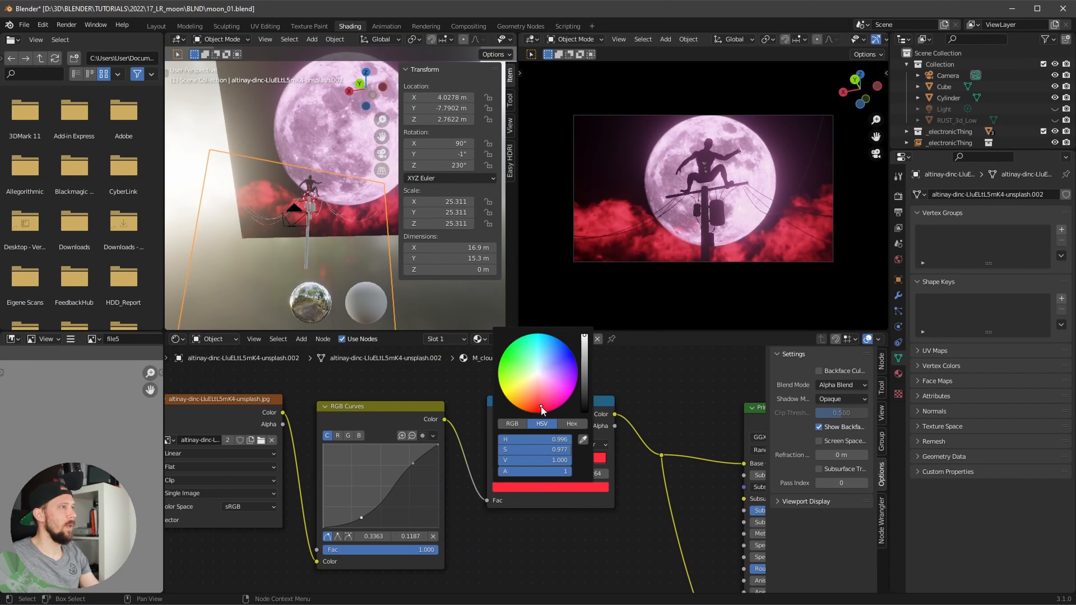
{"action": "left_click_drag", "start_coordinate": [537, 407], "coordinate": [538, 404]}
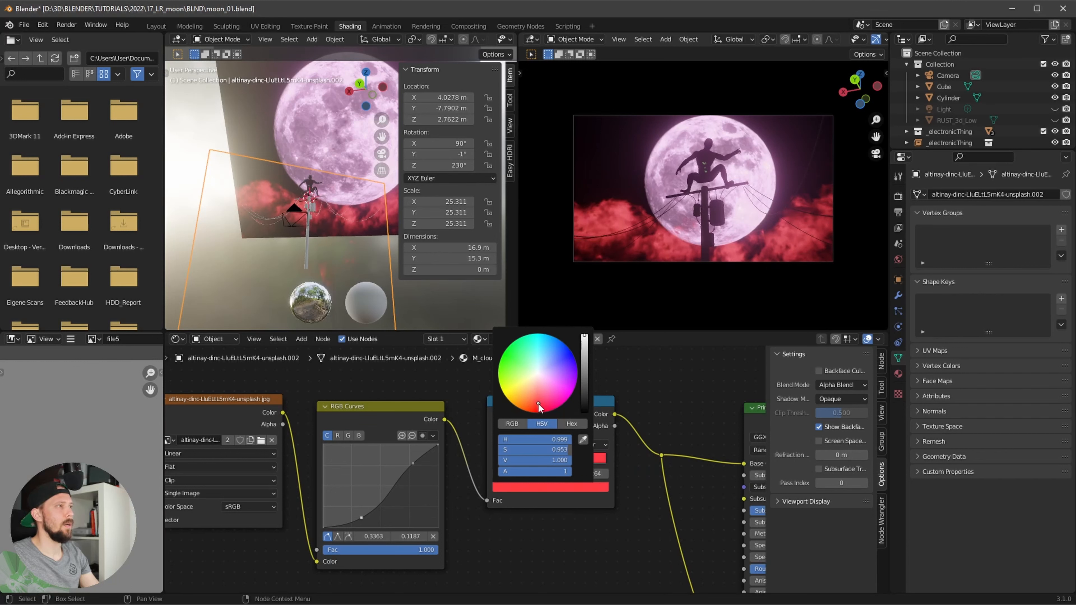
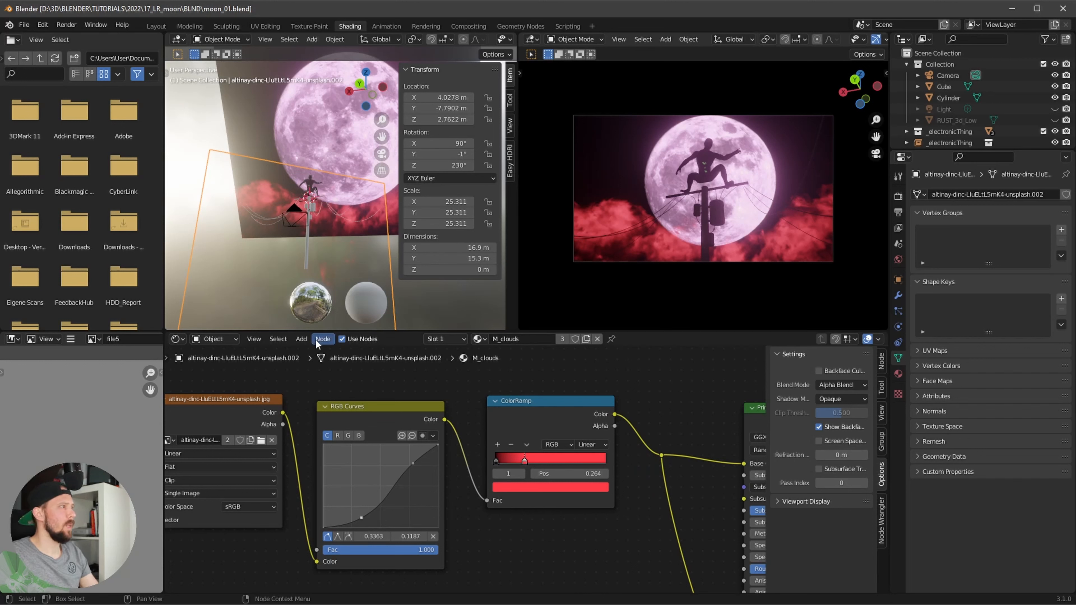
Step: Switch the node graph from the cloud object material to the EasyHDR world shader
{"action": "left_click", "coordinate": [214, 338]}
{"action": "left_click", "coordinate": [229, 367]}
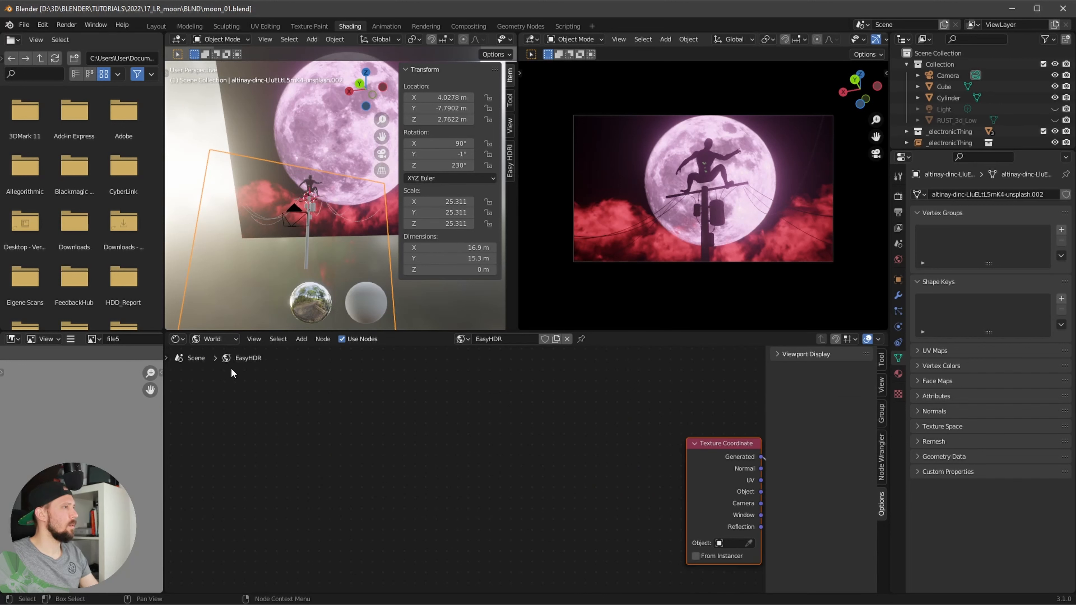
Step: Delete every node of the EasyHDR world shader except the World Output node
{"action": "left_click_drag", "start_coordinate": [573, 438], "coordinate": [319, 472], "text": "alt"}
{"action": "left_click_drag", "start_coordinate": [574, 431], "coordinate": [262, 456], "text": "alt"}
{"action": "left_click_drag", "start_coordinate": [593, 432], "coordinate": [574, 450], "text": "ctrl+alt"}
{"action": "left_click_drag", "start_coordinate": [717, 422], "coordinate": [371, 385], "text": "alt"}
{"action": "left_click_drag", "start_coordinate": [610, 450], "coordinate": [738, 440]}
{"action": "left_click", "coordinate": [640, 435]}
{"action": "left_click", "coordinate": [659, 438]}
{"action": "right_click_drag", "start_coordinate": [657, 452], "coordinate": [658, 471], "text": "shift"}
{"action": "left_click_drag", "start_coordinate": [665, 474], "coordinate": [648, 439]}
{"action": "key", "text": "x"}
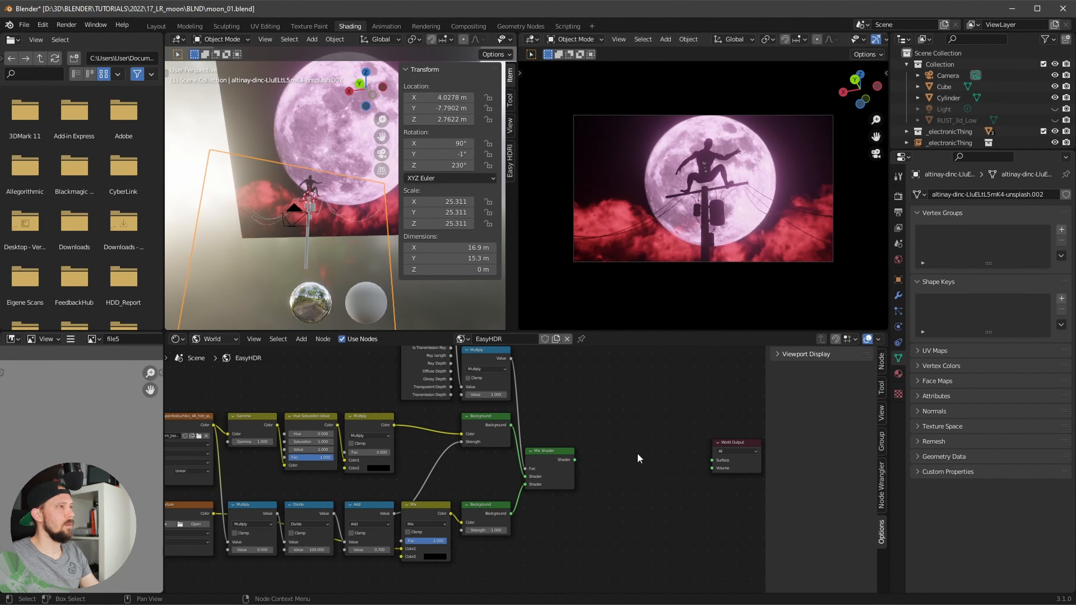
{"action": "scroll", "coordinate": [593, 500], "scroll_direction": "down", "scroll_amount": 2}
{"action": "left_click_drag", "start_coordinate": [571, 533], "coordinate": [158, 390]}
{"action": "key", "text": "x"}
Step: Add a Background shader node and connect it to the Surface input of the World Output
{"action": "key", "text": "shift+a"}
{"action": "left_click_drag", "start_coordinate": [587, 448], "coordinate": [692, 414], "text": "ctrl+alt"}
{"action": "left_click_drag", "start_coordinate": [664, 455], "coordinate": [583, 483], "text": "alt"}
{"action": "key", "text": "shift+a"}
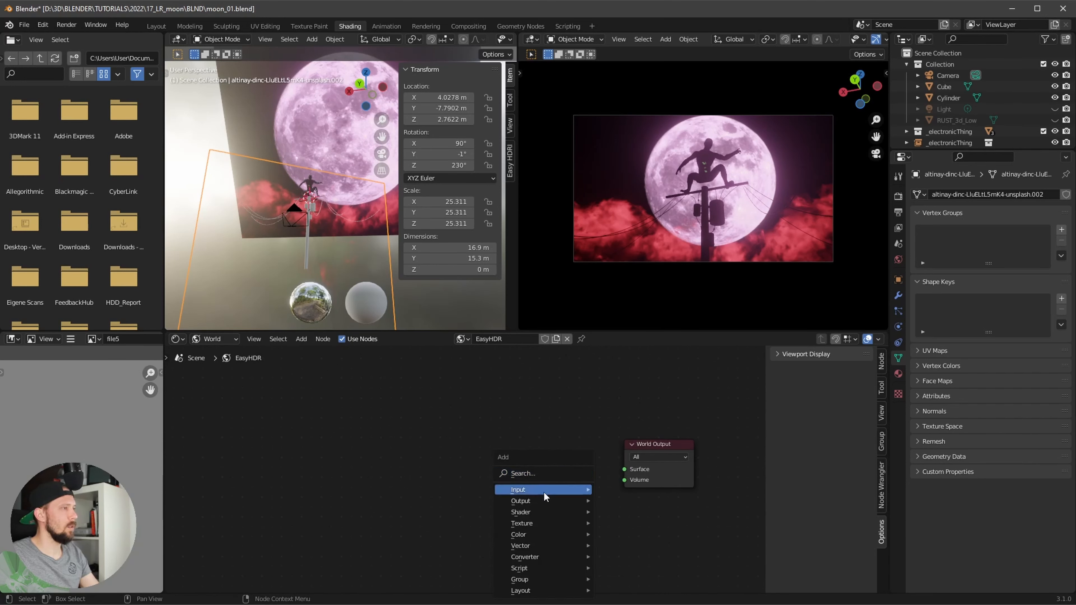
{"action": "left_click", "coordinate": [551, 472]}
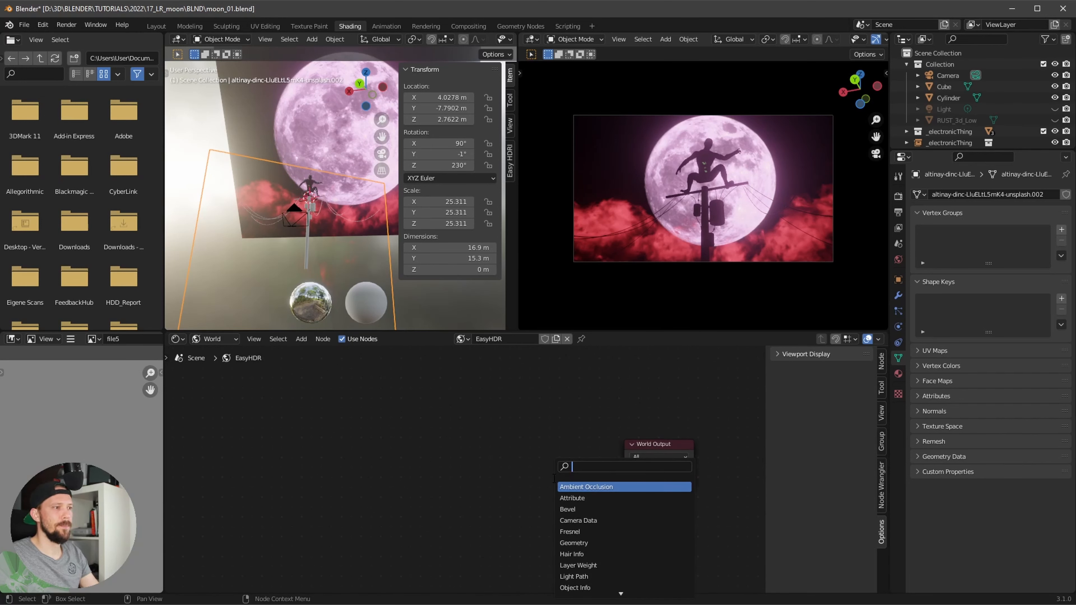
{"action": "type", "text": "back"}
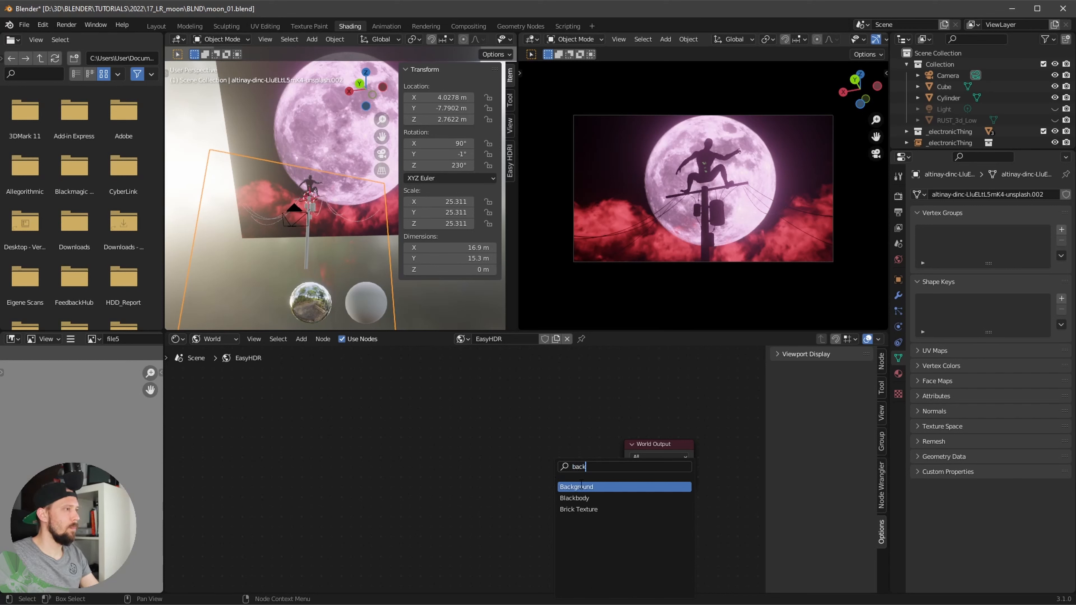
{"action": "key", "text": "Return"}
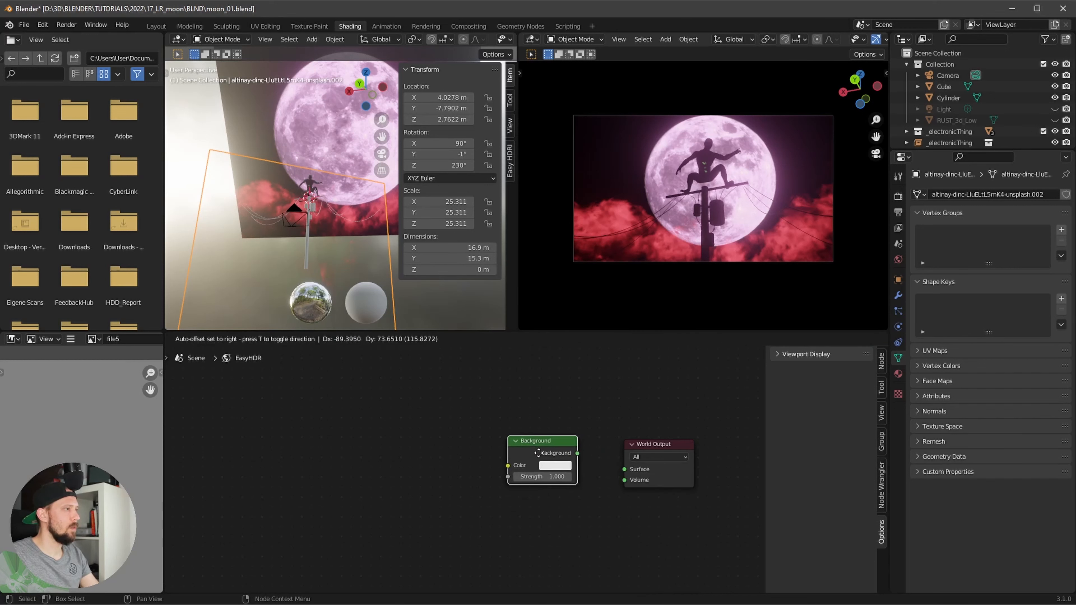
{"action": "left_click", "coordinate": [532, 453]}
{"action": "left_click_drag", "start_coordinate": [578, 454], "coordinate": [620, 496]}
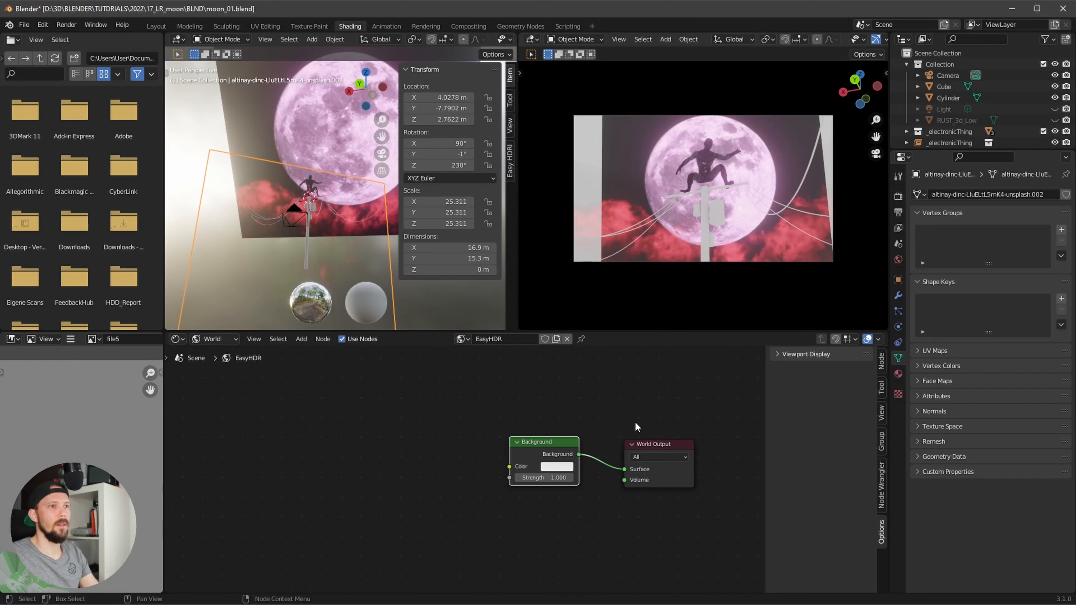
Step: Add a Noise Texture node and connect its Color output to the Background node's Color input
{"action": "middle_click_drag", "start_coordinate": [503, 430], "coordinate": [555, 435]}
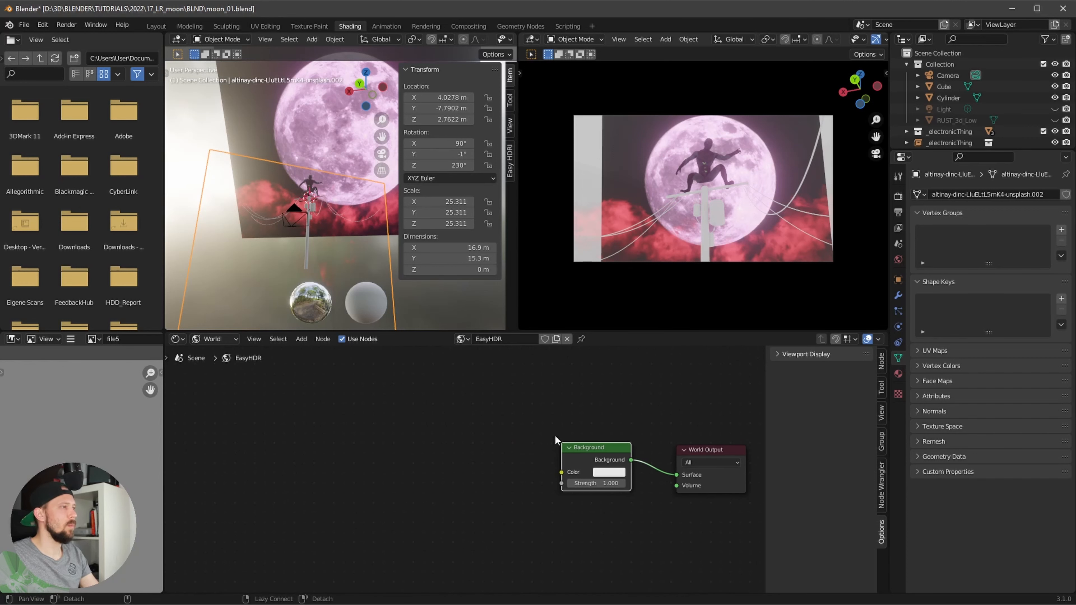
{"action": "left_click", "coordinate": [510, 447]}
{"action": "key", "text": "shift+a"}
{"action": "left_click", "coordinate": [504, 446]}
{"action": "type", "text": "nois"}
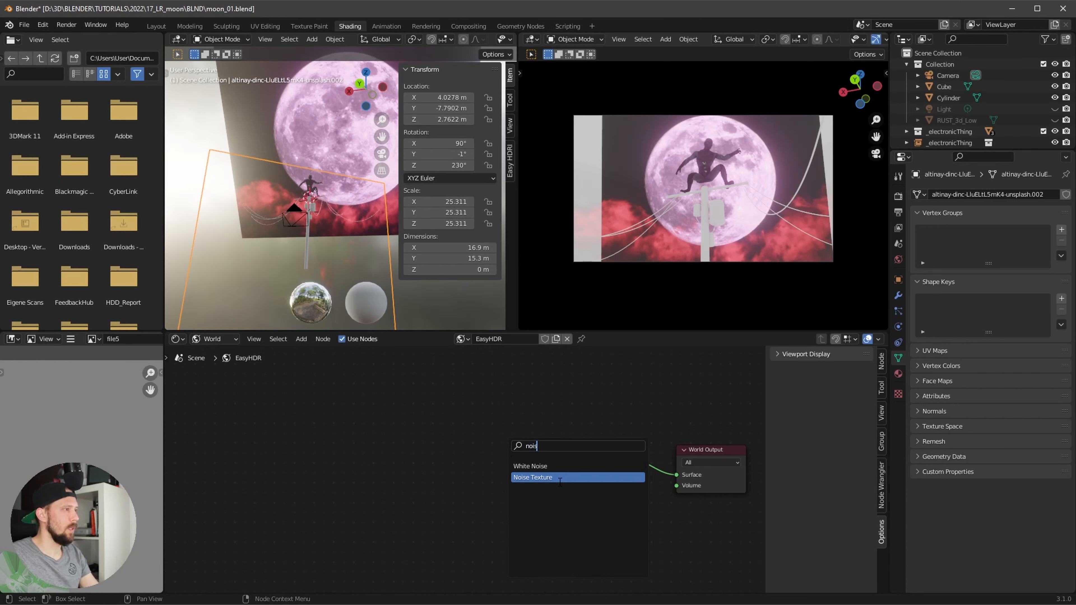
{"action": "left_click", "coordinate": [559, 481]}
{"action": "left_click", "coordinate": [478, 473]}
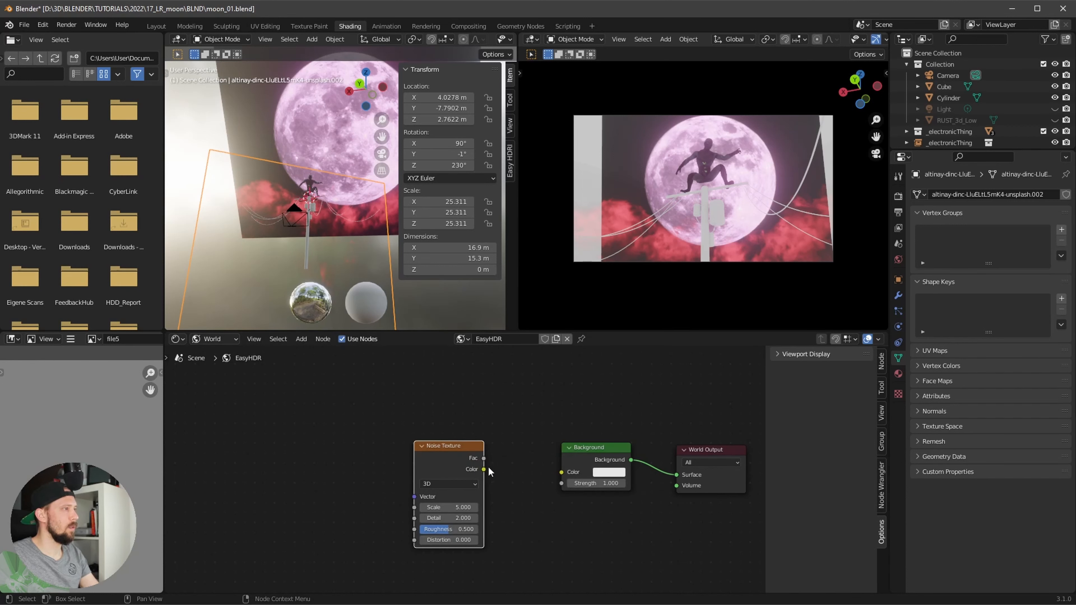
{"action": "left_click_drag", "start_coordinate": [490, 469], "coordinate": [555, 475]}
{"action": "left_click_drag", "start_coordinate": [580, 546], "coordinate": [578, 552]}
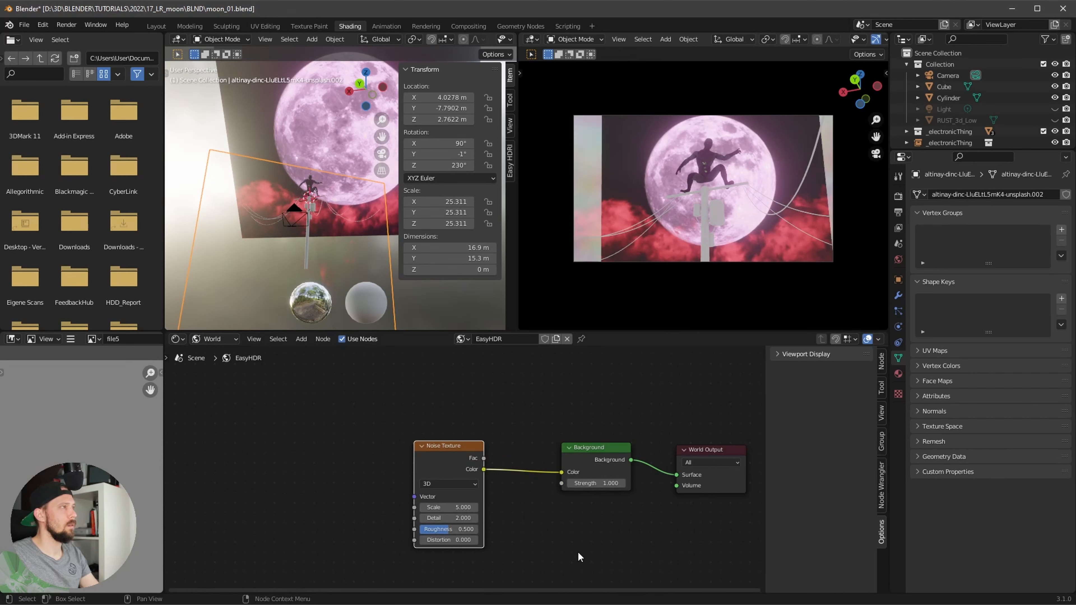
Step: Show the user-perspective viewport in rendered shading and set the Noise Texture's scale to 53.7
{"action": "key", "text": "z"}
{"action": "left_click", "coordinate": [346, 204]}
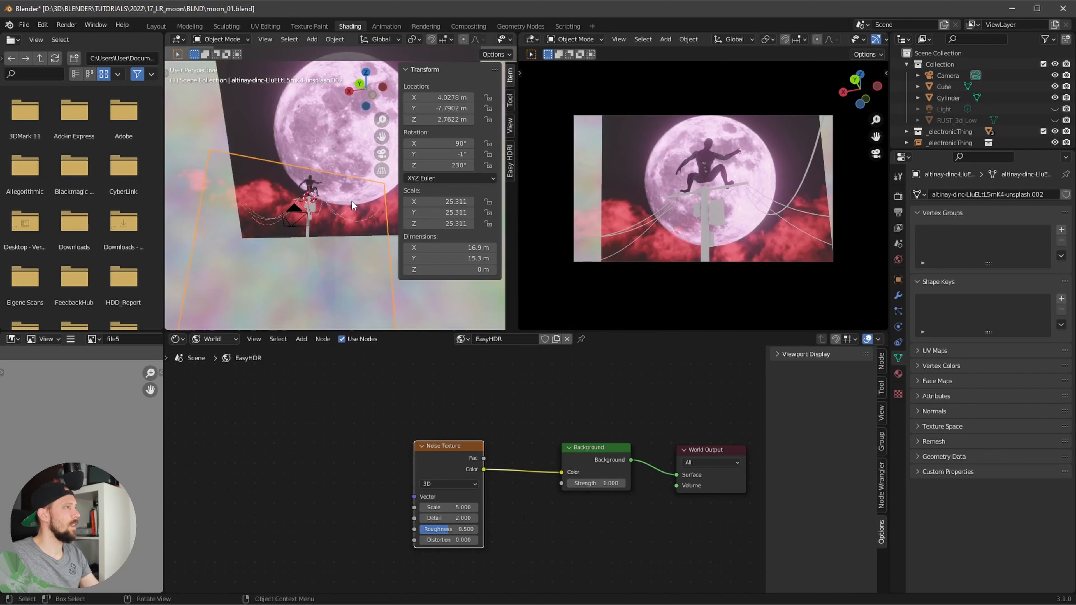
{"action": "mouse_move", "coordinate": [323, 257]}
{"action": "middle_mouse_down"}
{"action": "mouse_move", "coordinate": [365, 230]}
{"action": "mouse_move", "coordinate": [266, 298]}
{"action": "mouse_move", "coordinate": [295, 255]}
{"action": "mouse_move", "coordinate": [302, 265]}
{"action": "middle_mouse_up"}
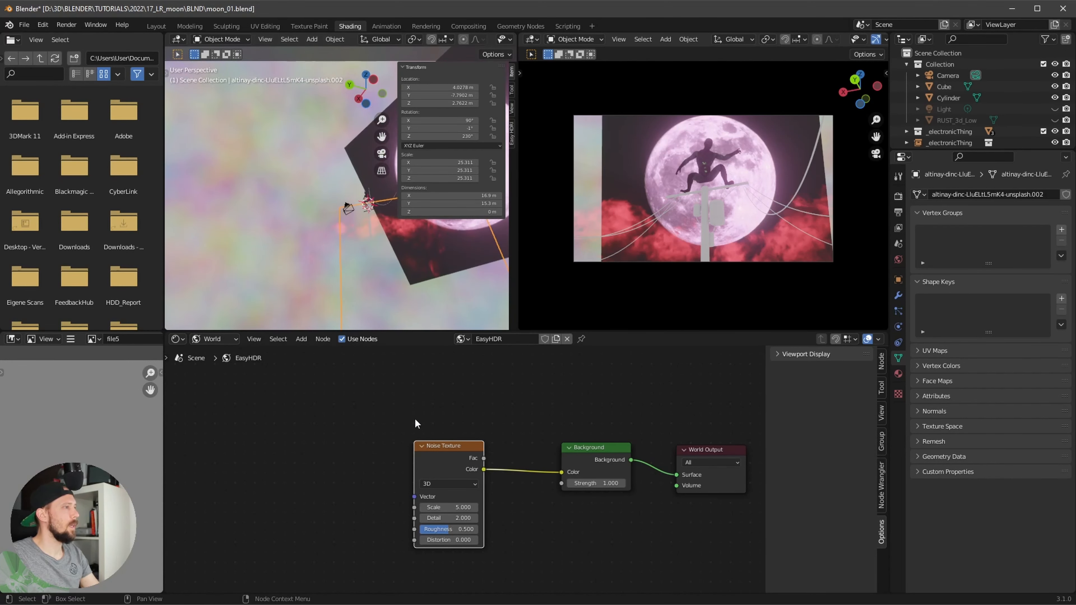
{"action": "middle_click_drag", "start_coordinate": [391, 506], "coordinate": [414, 488], "text": "ctrl"}
{"action": "left_click_drag", "start_coordinate": [439, 447], "coordinate": [356, 438]}
{"action": "left_click_drag", "start_coordinate": [369, 505], "coordinate": [646, 487]}
{"action": "key", "text": "shift+a"}
{"action": "left_click", "coordinate": [503, 426]}
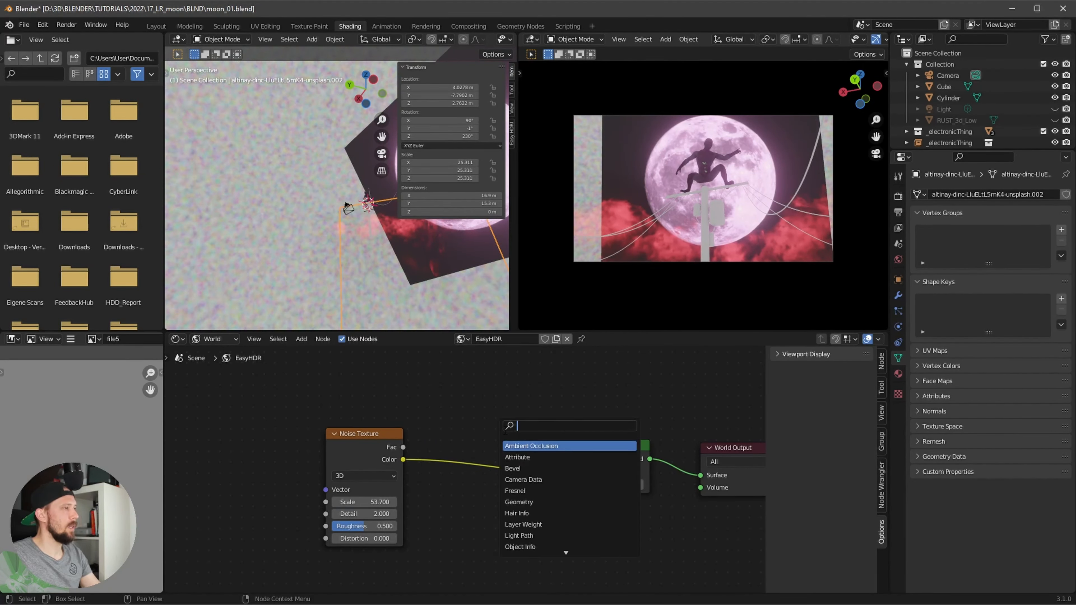
{"action": "left_click", "coordinate": [484, 442]}
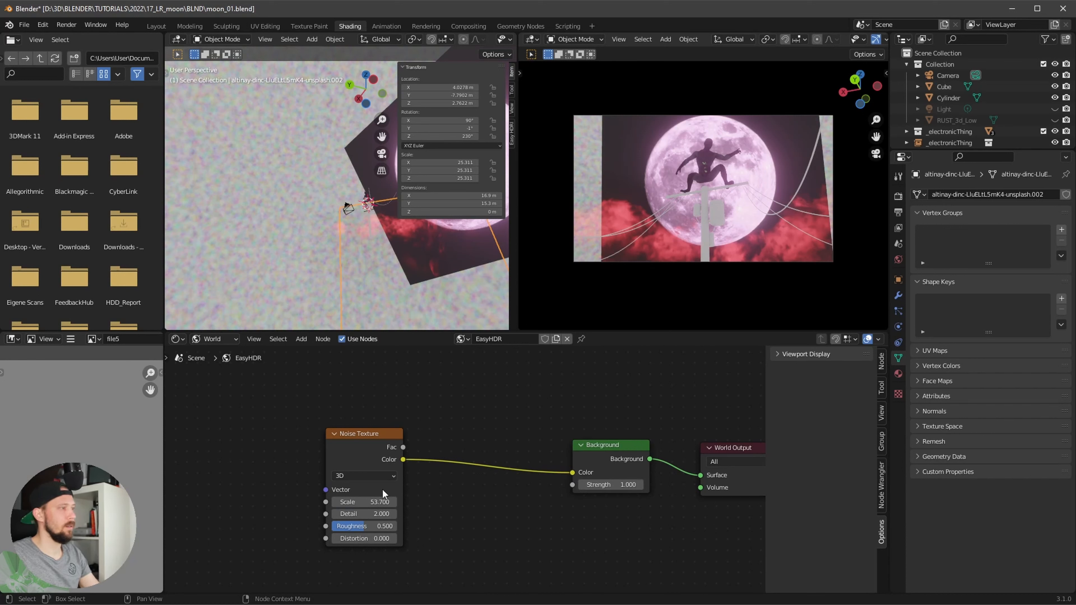
{"action": "scroll", "coordinate": [309, 247], "scroll_direction": "up", "scroll_amount": 1}
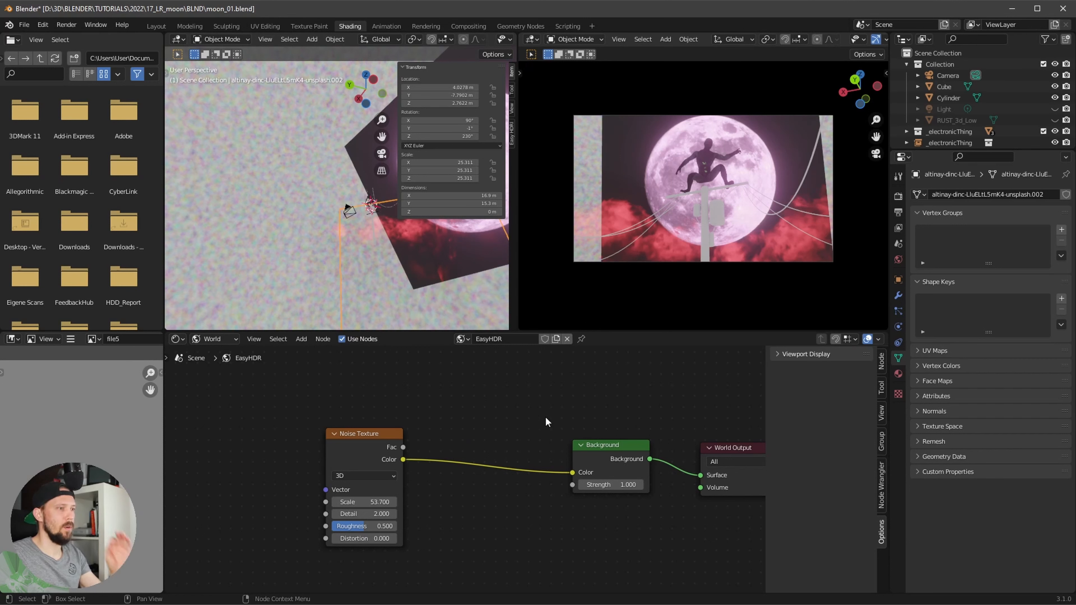
Step: Insert an RGB Curves node between the Noise Texture and Background, and pull its curve down to a point at 0.65, 0.0875
{"action": "key", "text": "shift+a"}
{"action": "left_click", "coordinate": [487, 427]}
{"action": "type", "text": "curve"}
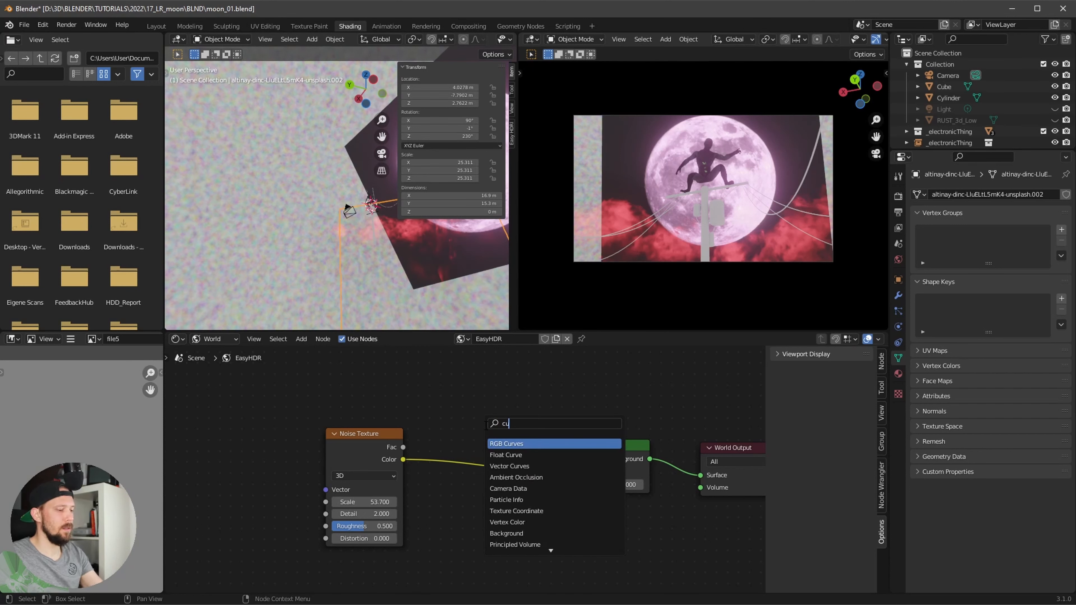
{"action": "left_click", "coordinate": [506, 443]}
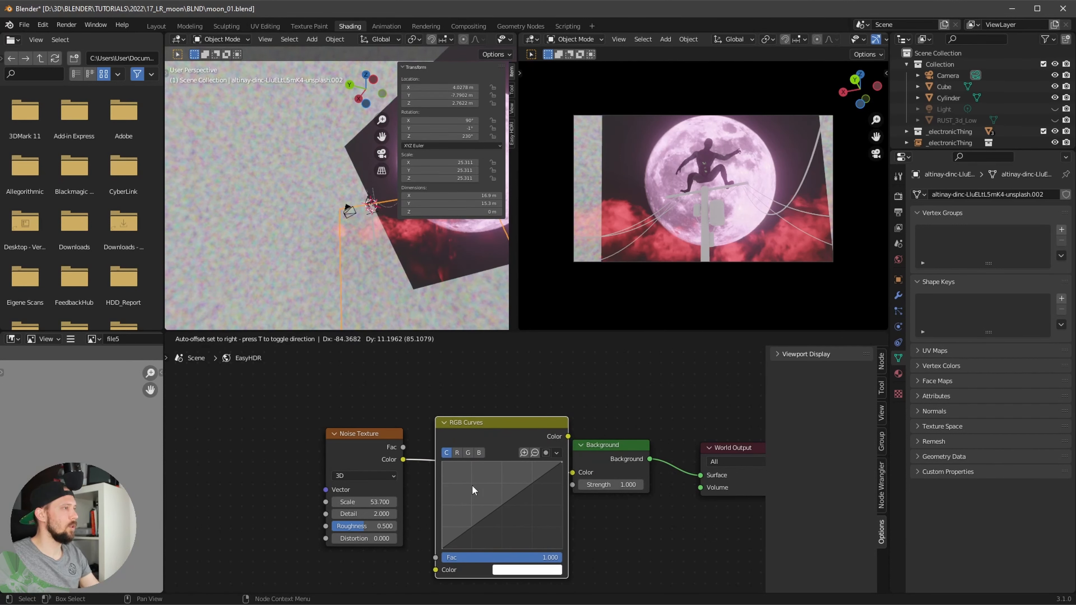
{"action": "left_click", "coordinate": [473, 494]}
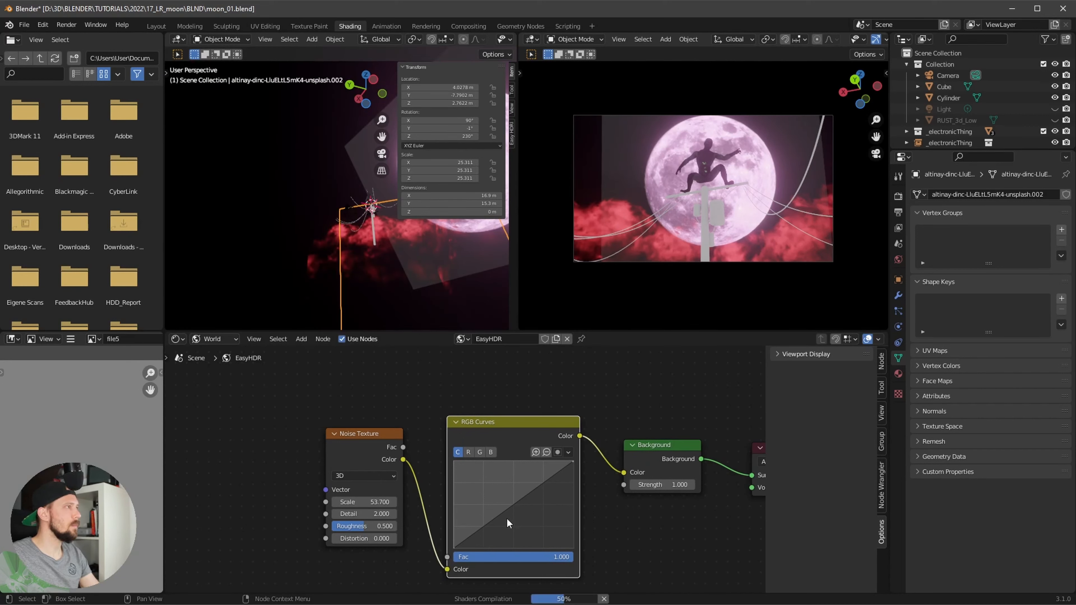
{"action": "left_click_drag", "start_coordinate": [505, 511], "coordinate": [531, 543]}
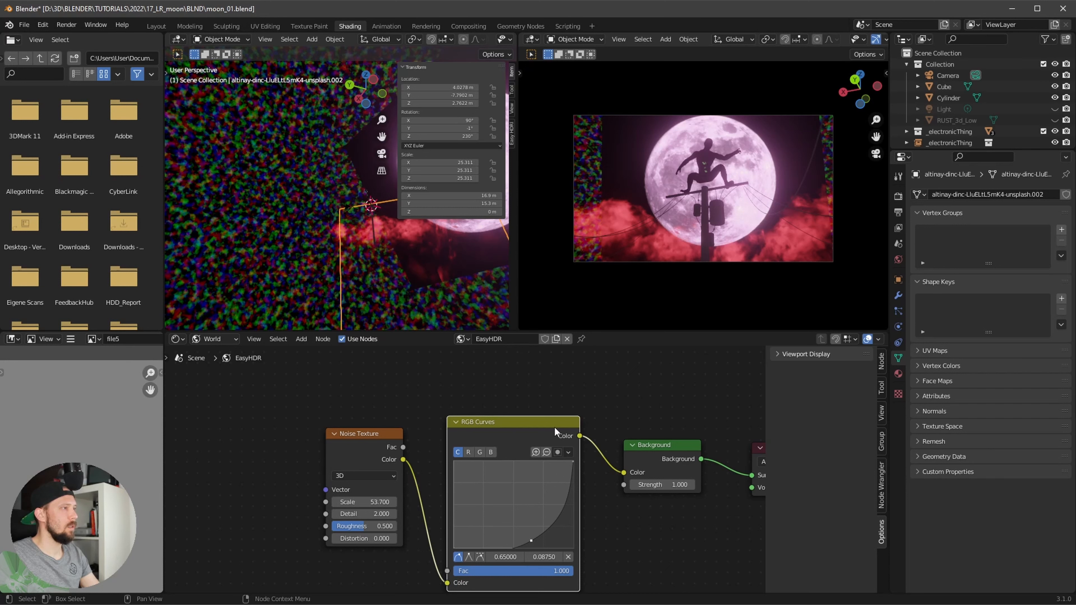
Step: Insert a ColorRamp node between the world shader's RGB Curves and Background nodes, making room by moving the noise and curves nodes
{"action": "left_click_drag", "start_coordinate": [364, 433], "coordinate": [276, 425]}
{"action": "left_click_drag", "start_coordinate": [546, 420], "coordinate": [434, 405]}
{"action": "key", "text": "shift+a"}
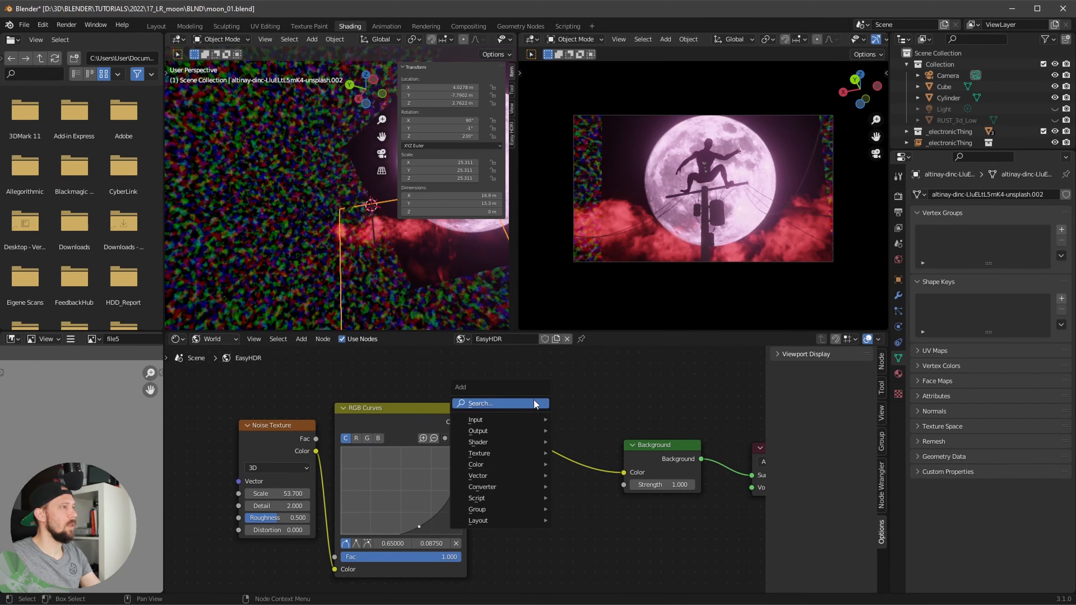
{"action": "left_click", "coordinate": [536, 404]}
{"action": "type", "text": "ramüp"}
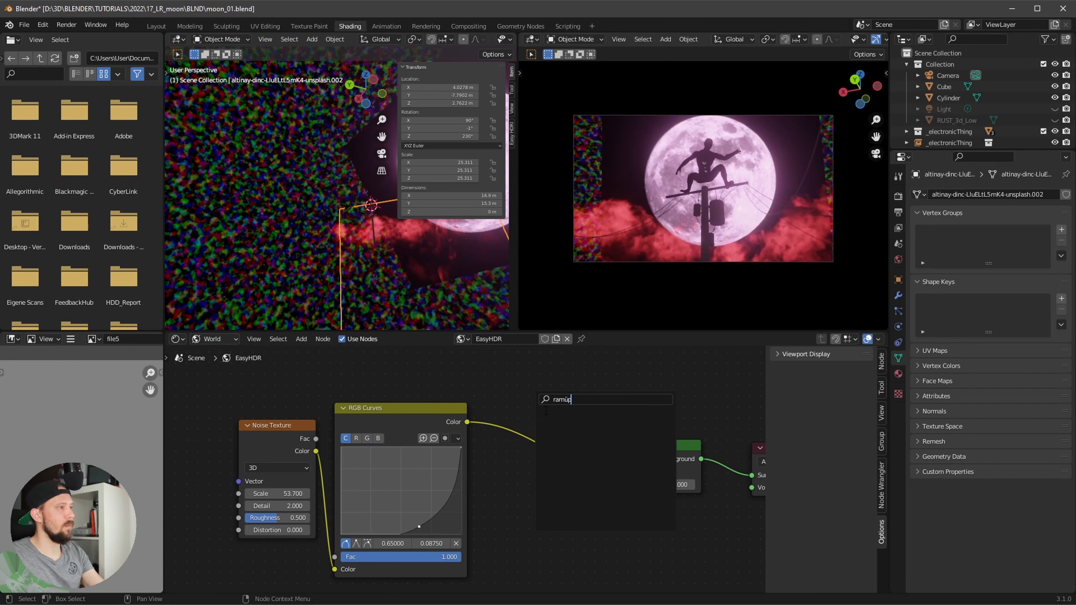
{"action": "key", "text": "BackSpace"}
{"action": "key", "text": "BackSpace"}
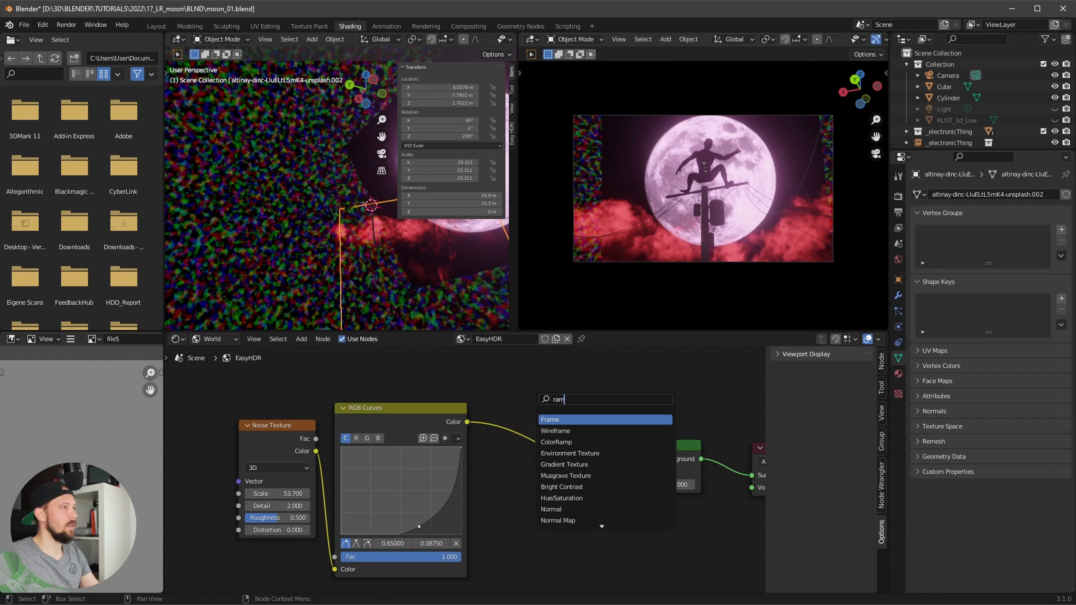
{"action": "type", "text": "p"}
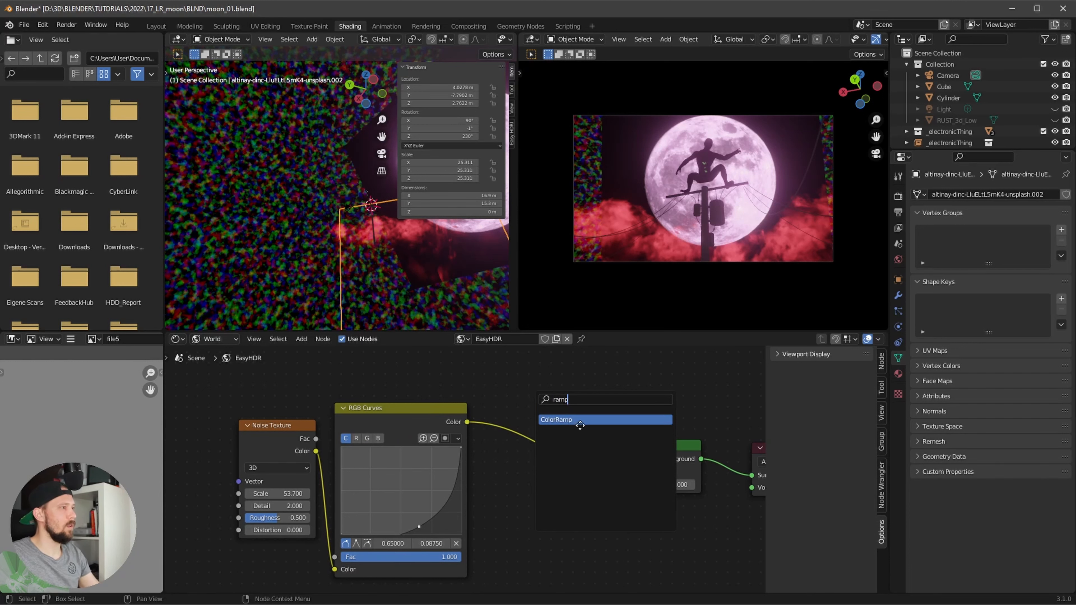
{"action": "left_click", "coordinate": [580, 421]}
{"action": "left_click", "coordinate": [572, 433]}
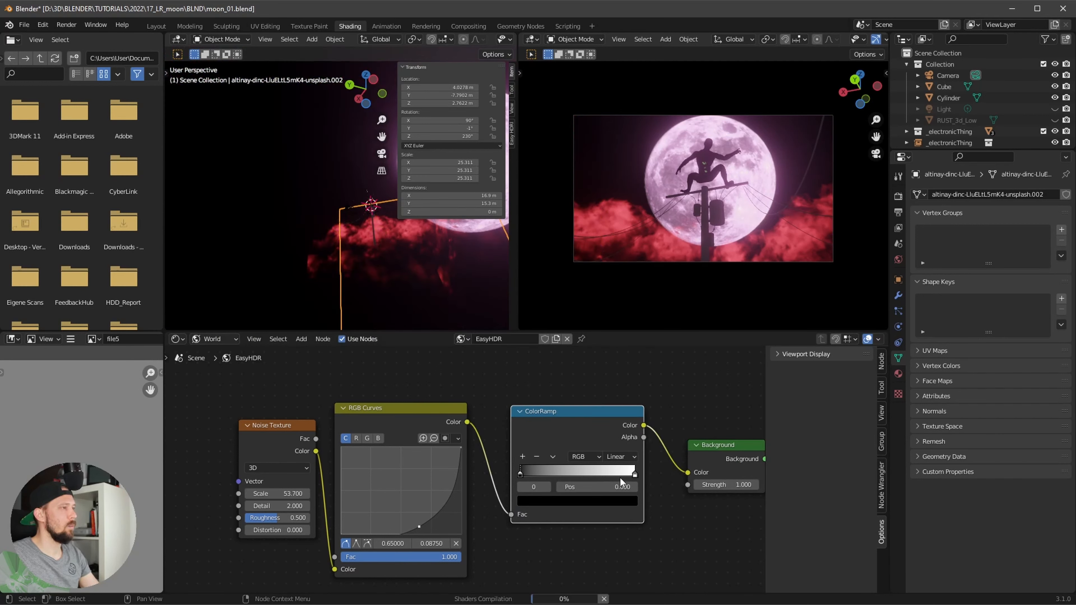
Step: Move the world ColorRamp's black stop to position 0.082 and keep the white stop at 1.000
{"action": "mouse_move", "coordinate": [635, 473]}
{"action": "left_mouse_down"}
{"action": "mouse_move", "coordinate": [574, 475]}
{"action": "mouse_move", "coordinate": [636, 473]}
{"action": "left_mouse_up"}
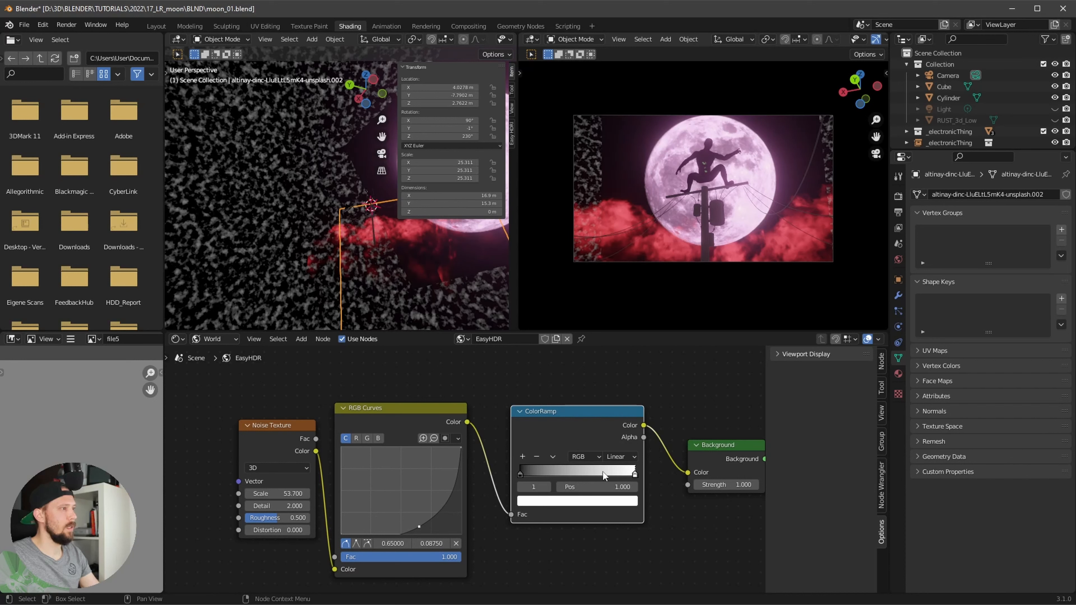
{"action": "mouse_move", "coordinate": [520, 473]}
{"action": "left_mouse_down"}
{"action": "mouse_move", "coordinate": [552, 473]}
{"action": "mouse_move", "coordinate": [528, 473]}
{"action": "left_mouse_up"}
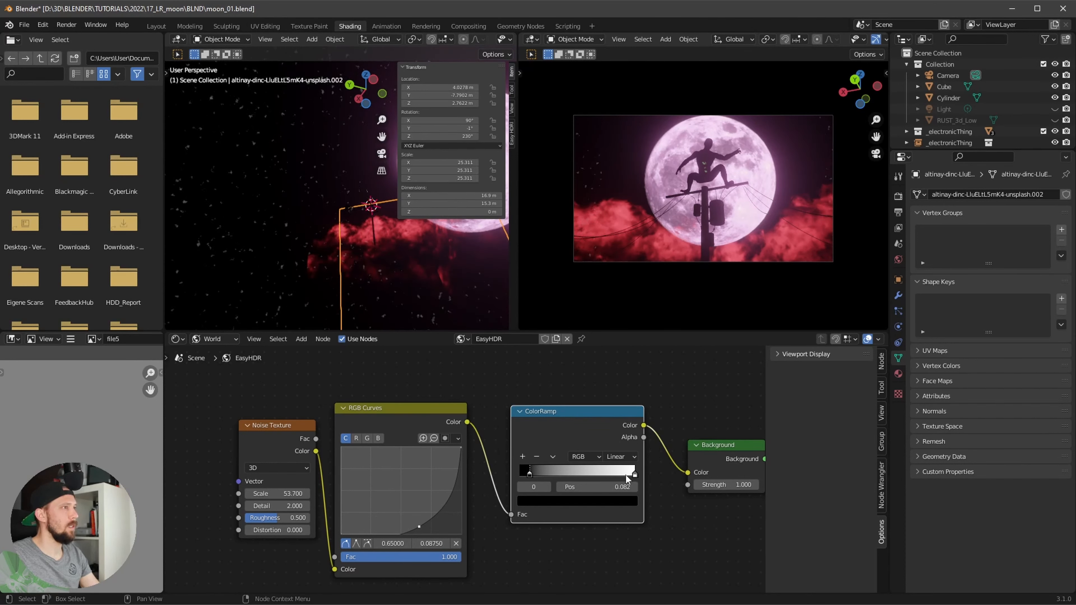
{"action": "mouse_move", "coordinate": [632, 473]}
{"action": "left_mouse_down"}
{"action": "mouse_move", "coordinate": [557, 475]}
{"action": "mouse_move", "coordinate": [635, 475]}
{"action": "left_mouse_up"}
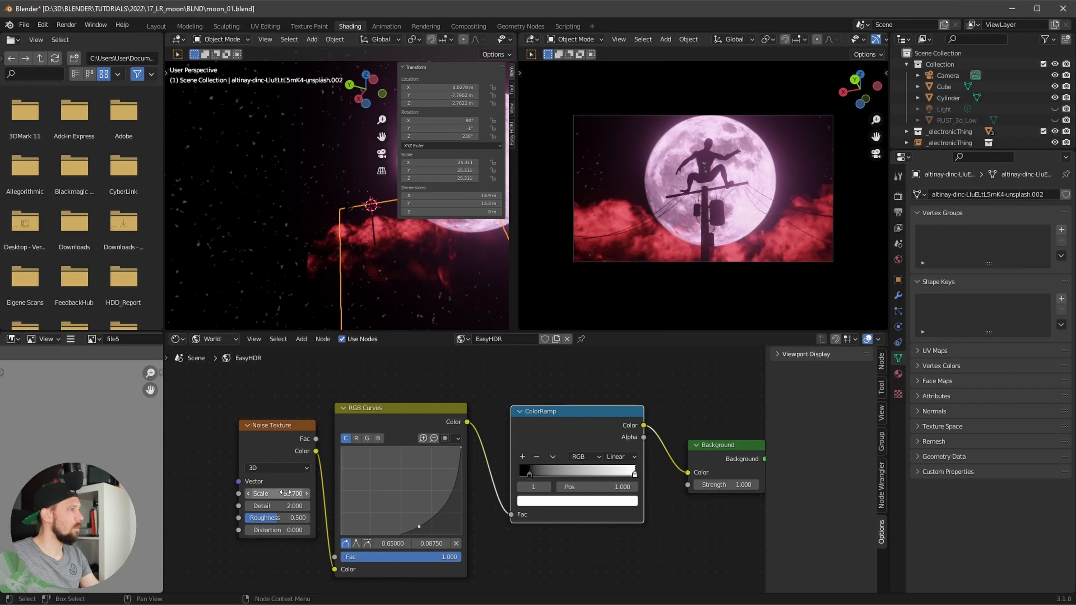
Step: Try a Noise Texture scale of 100 for the stars, and settle on a scale of 200
{"action": "left_click", "coordinate": [295, 493]}
{"action": "type", "text": "100"}
{"action": "key", "text": "Return"}
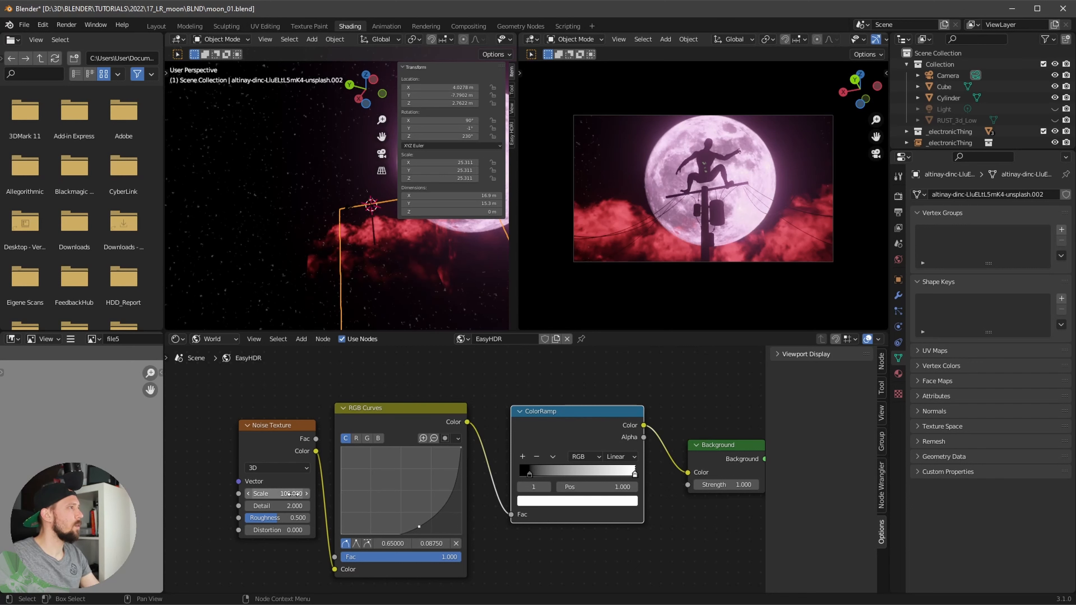
{"action": "left_click", "coordinate": [292, 492]}
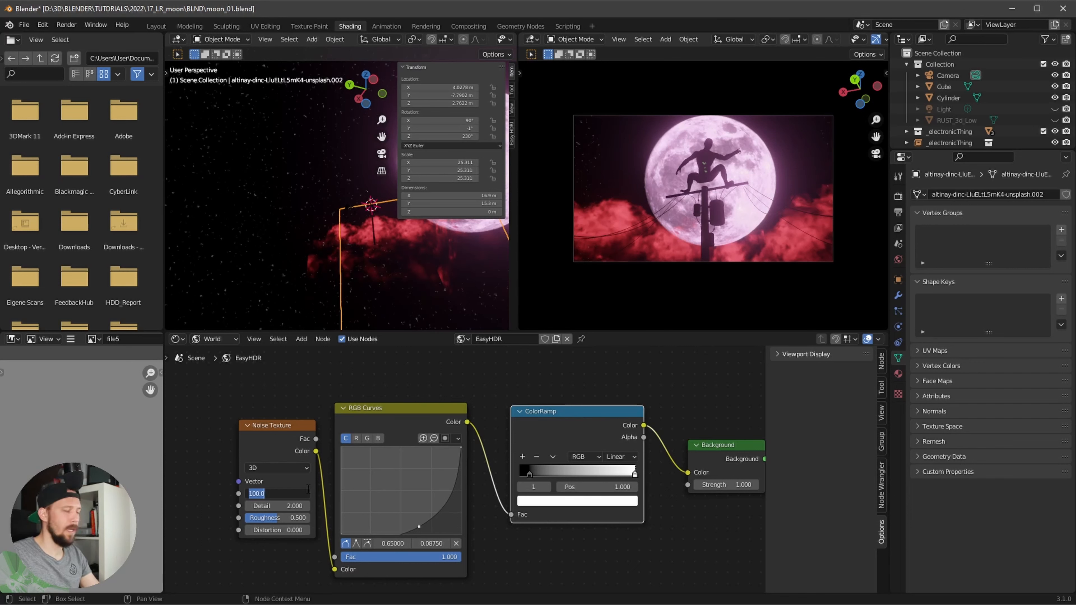
{"action": "type", "text": "200"}
{"action": "key", "text": "Return"}
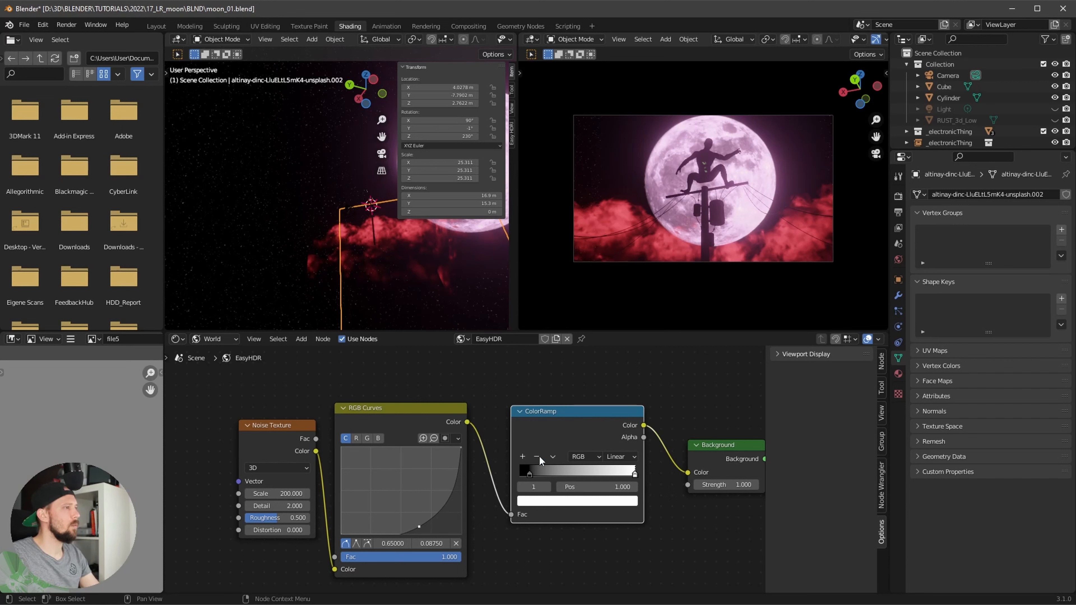
{"action": "left_click", "coordinate": [623, 502]}
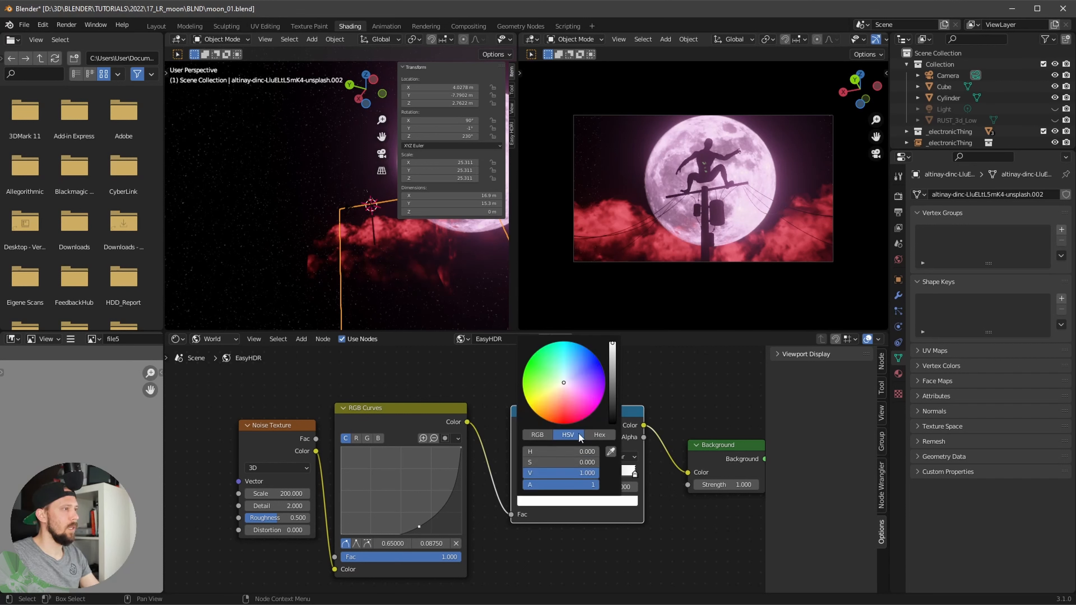
Step: Switch the node graph back to object shading and select the original cloud plane that uses M_clouds
{"action": "left_click", "coordinate": [212, 340]}
{"action": "left_click", "coordinate": [231, 352]}
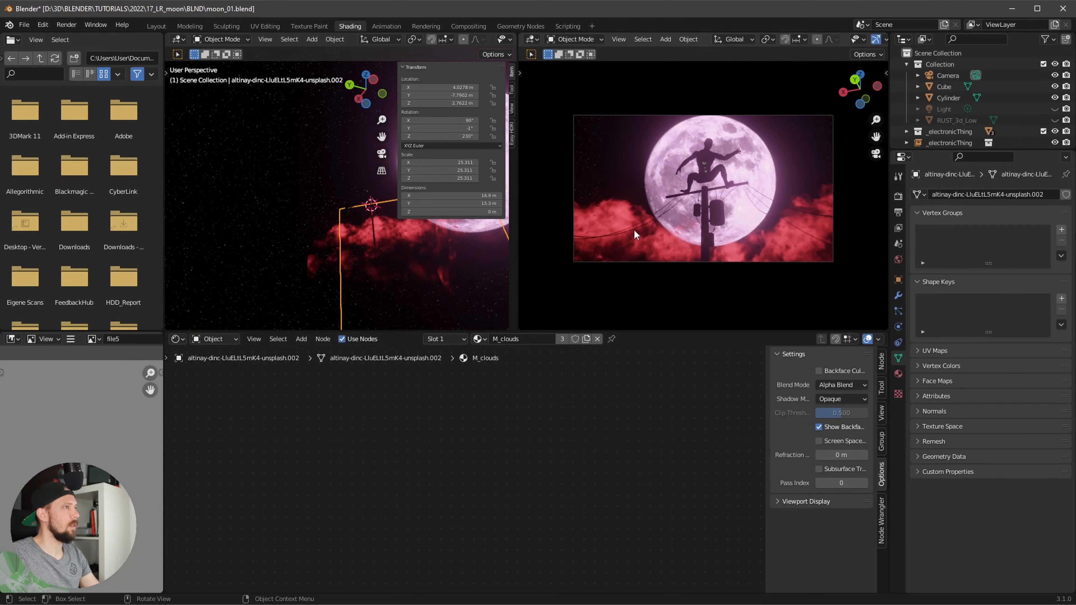
{"action": "left_click", "coordinate": [614, 223]}
{"action": "left_click", "coordinate": [407, 266]}
{"action": "left_click", "coordinate": [406, 261]}
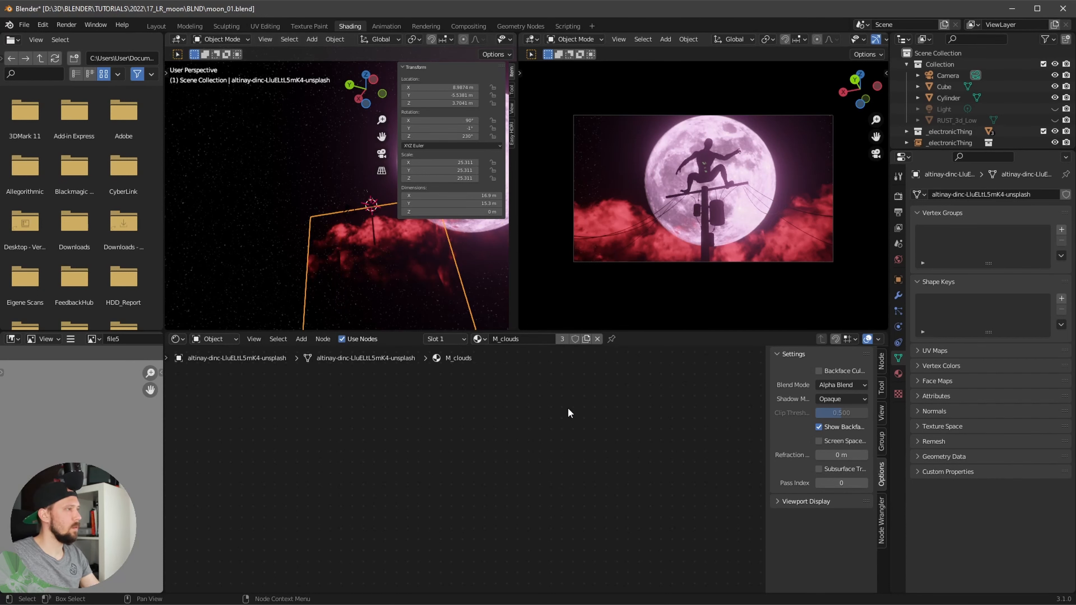
Step: Copy the hex colour code of the red stop in the M_clouds ColorRamp
{"action": "left_click_drag", "start_coordinate": [508, 452], "coordinate": [677, 434], "text": "ctrl+alt"}
{"action": "left_click_drag", "start_coordinate": [372, 483], "coordinate": [347, 384], "text": "ctrl+alt"}
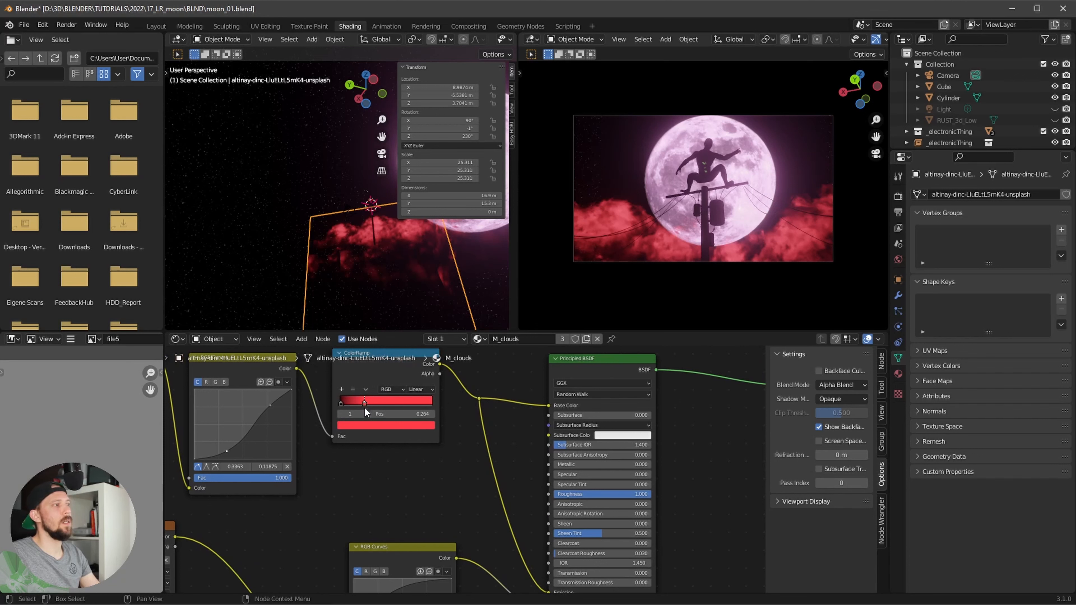
{"action": "left_click", "coordinate": [376, 425]}
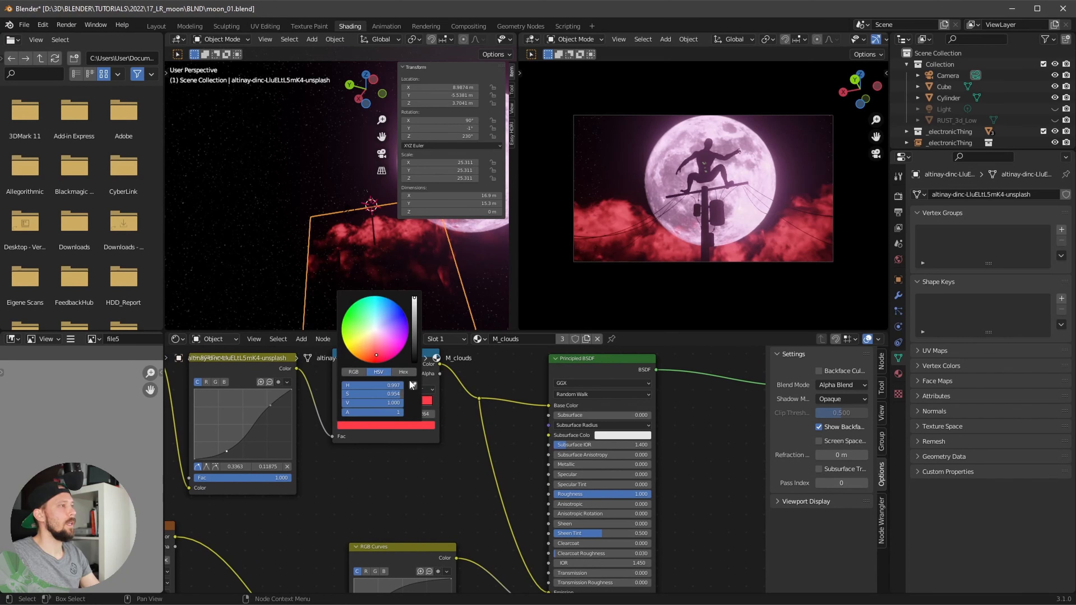
{"action": "left_click", "coordinate": [402, 372]}
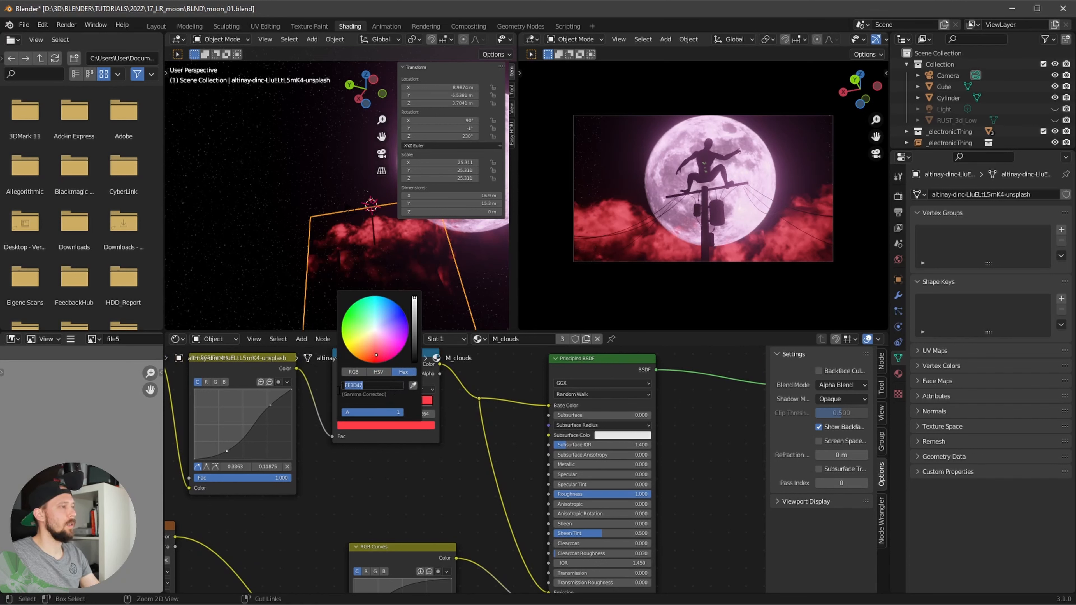
Step: Switch the node graph to the world shader and paste the copied red hex colour onto its ColorRamp's white stop
{"action": "left_click", "coordinate": [223, 339]}
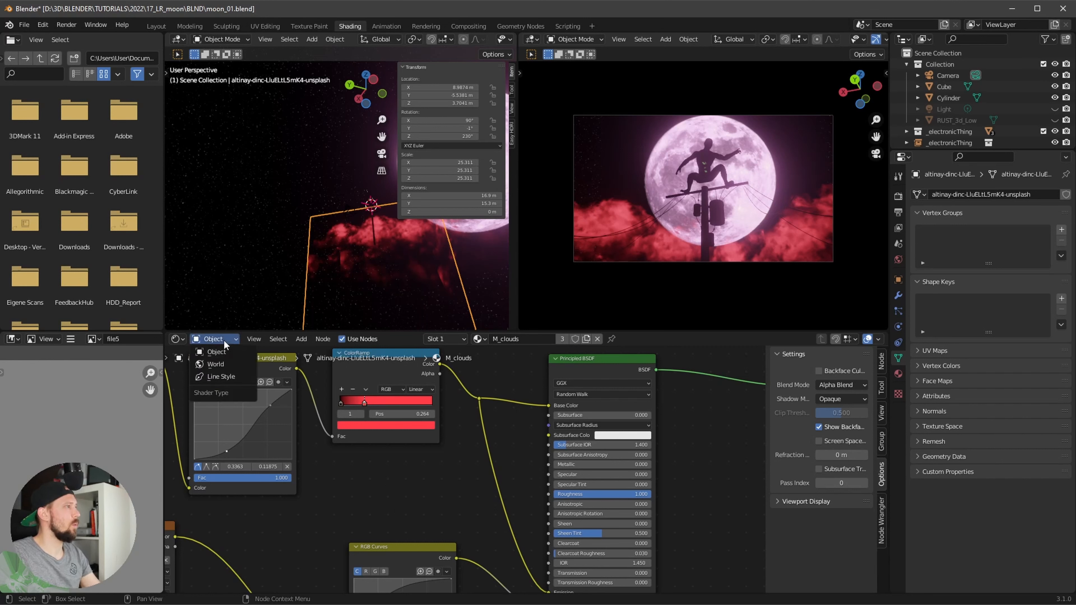
{"action": "left_click", "coordinate": [225, 365]}
{"action": "left_click", "coordinate": [265, 269]}
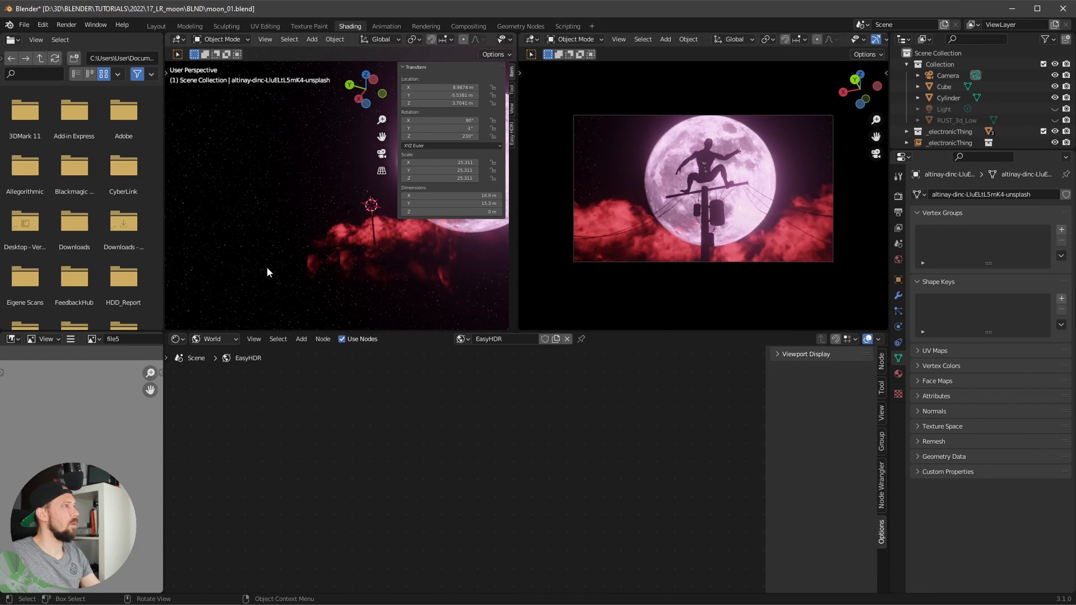
{"action": "left_click_drag", "start_coordinate": [404, 477], "coordinate": [360, 458], "text": "ctrl+alt"}
{"action": "left_click_drag", "start_coordinate": [359, 459], "coordinate": [737, 390], "text": "ctrl+alt"}
{"action": "left_click_drag", "start_coordinate": [298, 541], "coordinate": [531, 416], "text": "alt"}
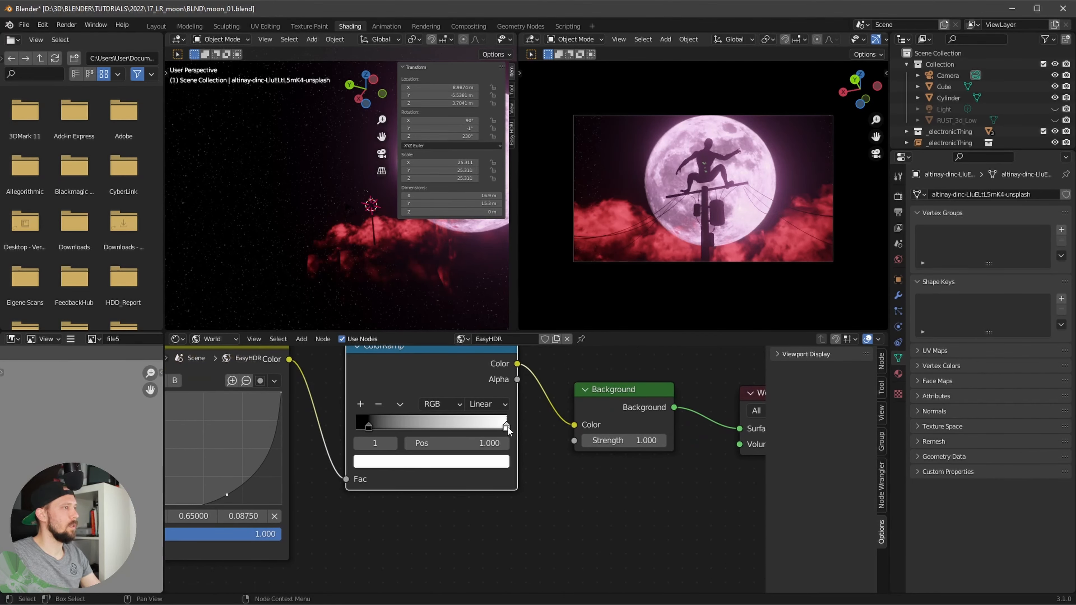
{"action": "left_click", "coordinate": [491, 462]}
{"action": "left_click", "coordinate": [409, 397]}
{"action": "key", "text": "ctrl+v"}
{"action": "key", "text": "Return"}
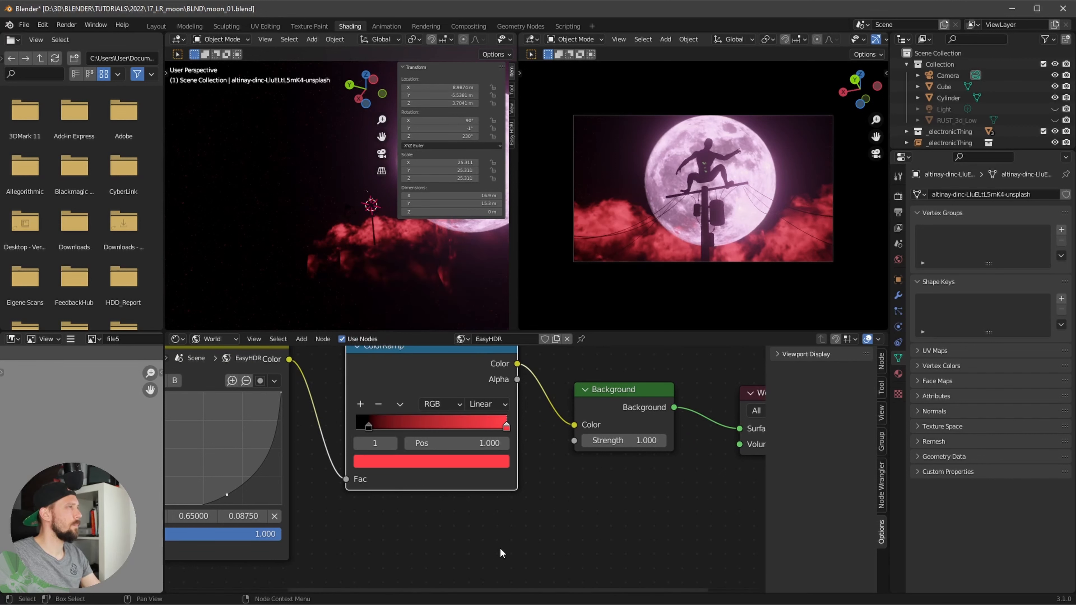
Step: Reset the view and the curve of the world shader's RGB Curves node
{"action": "left_click_drag", "start_coordinate": [431, 552], "coordinate": [406, 583], "text": "alt"}
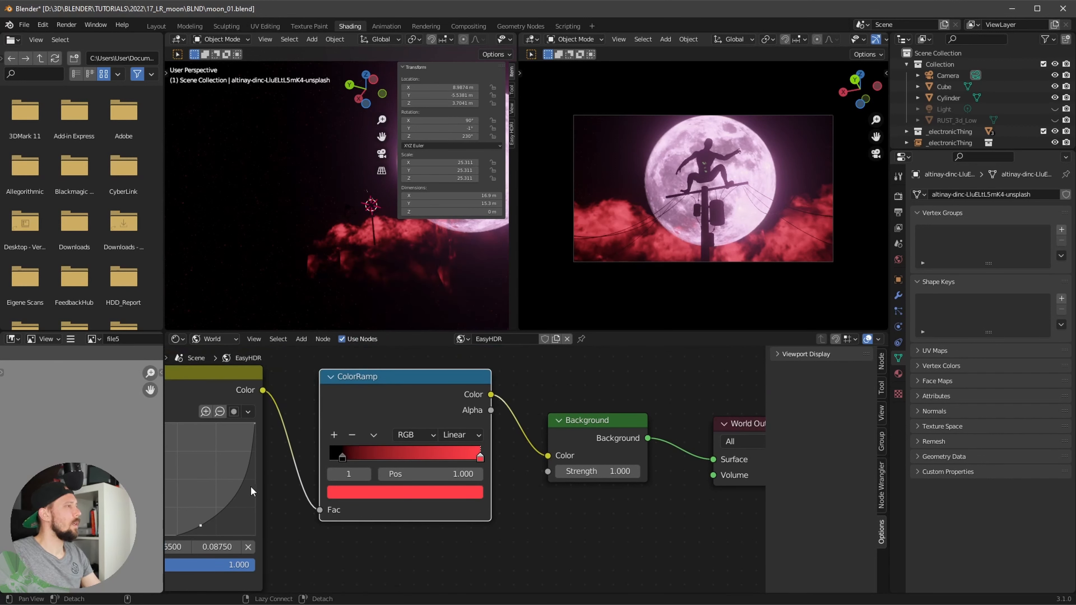
{"action": "left_click_drag", "start_coordinate": [251, 491], "coordinate": [366, 477], "text": "alt"}
{"action": "right_click", "coordinate": [330, 445]}
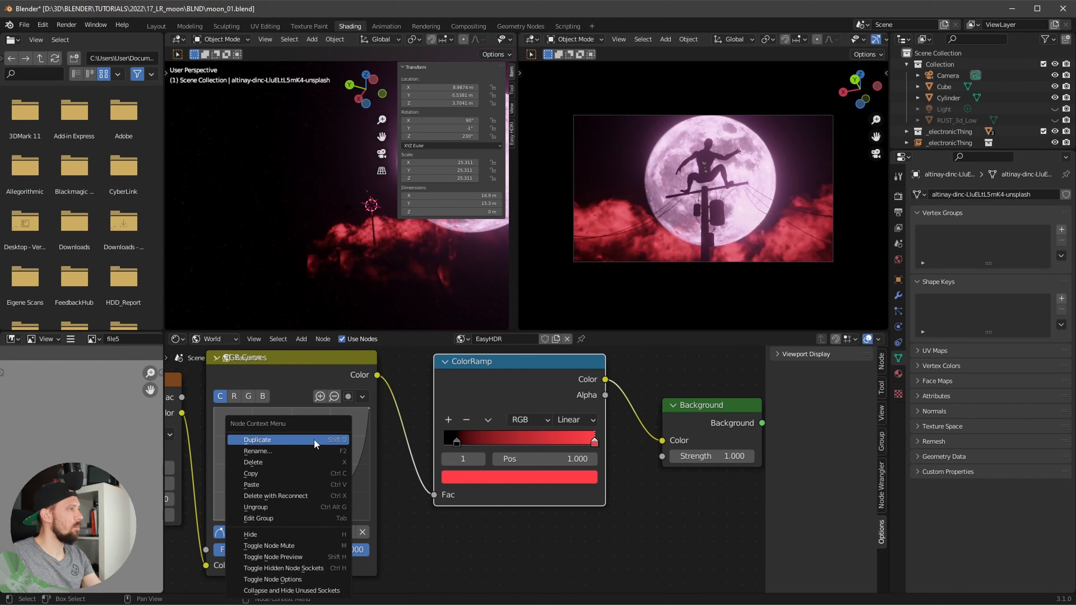
{"action": "key", "text": "Escape"}
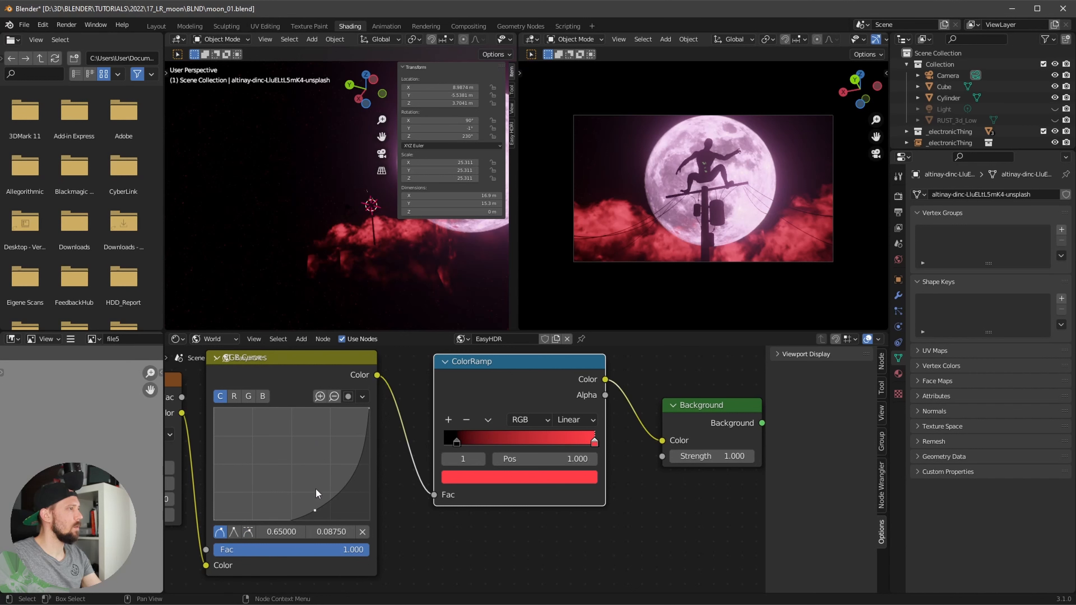
{"action": "left_click", "coordinate": [363, 396]}
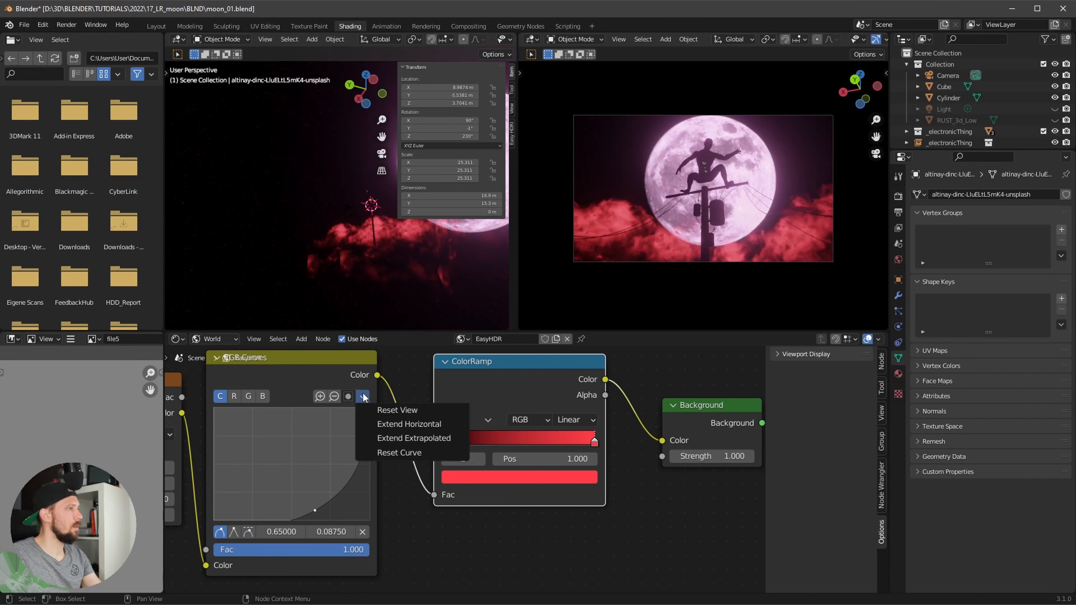
{"action": "left_click", "coordinate": [382, 410]}
{"action": "left_click", "coordinate": [362, 397]}
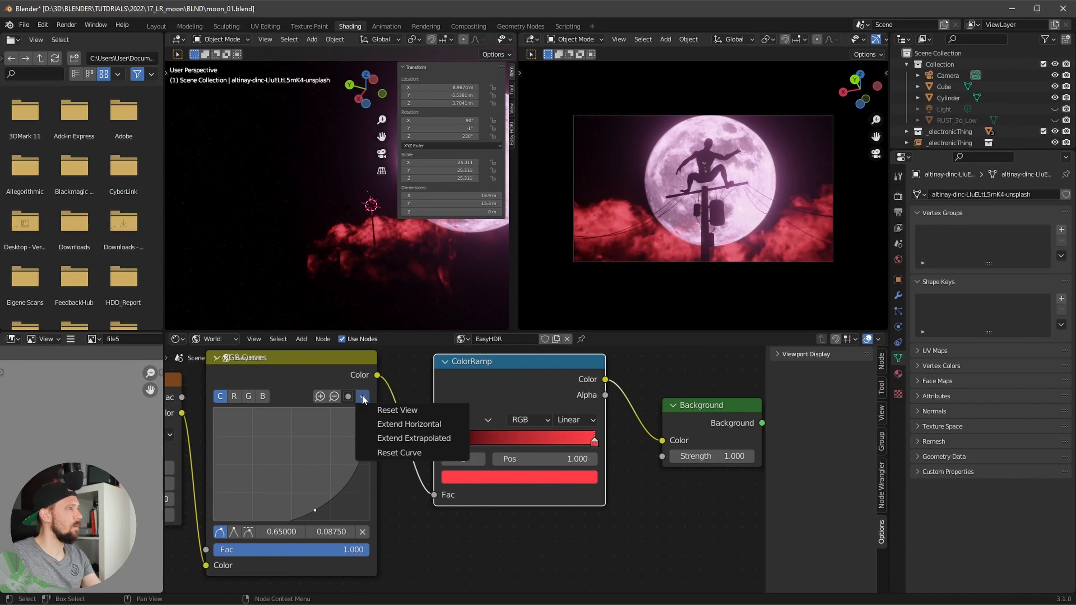
{"action": "left_click", "coordinate": [378, 453]}
Step: Steepen the world RGB curve by moving its black point to 0.65000, 0.00000 and its white point to 0.79091, 1.00000
{"action": "left_click_drag", "start_coordinate": [213, 518], "coordinate": [242, 516]}
{"action": "left_click_drag", "start_coordinate": [309, 516], "coordinate": [319, 507]}
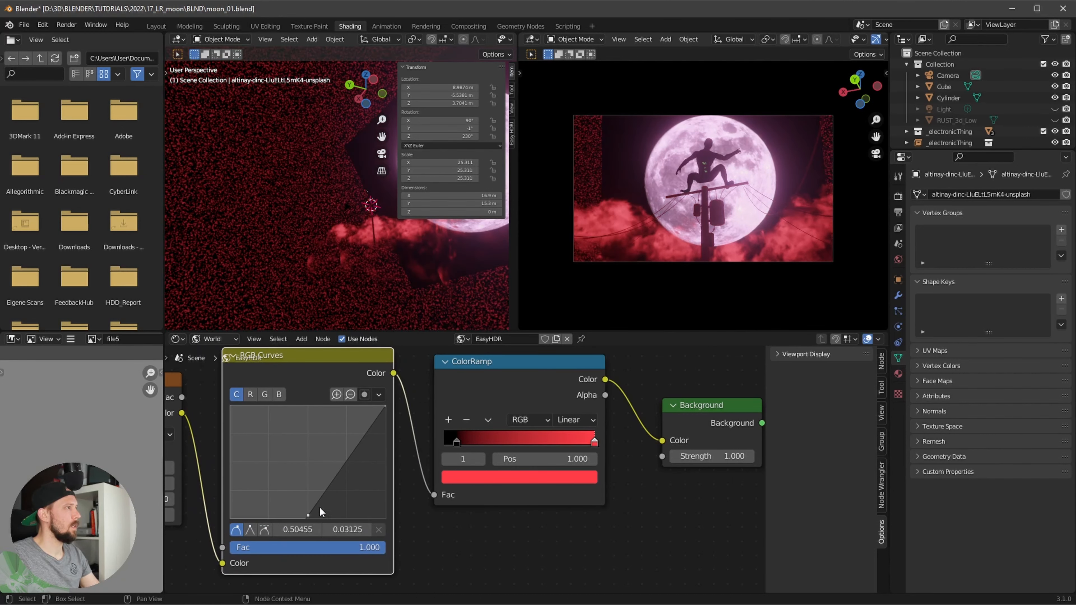
{"action": "left_click_drag", "start_coordinate": [383, 406], "coordinate": [342, 400]}
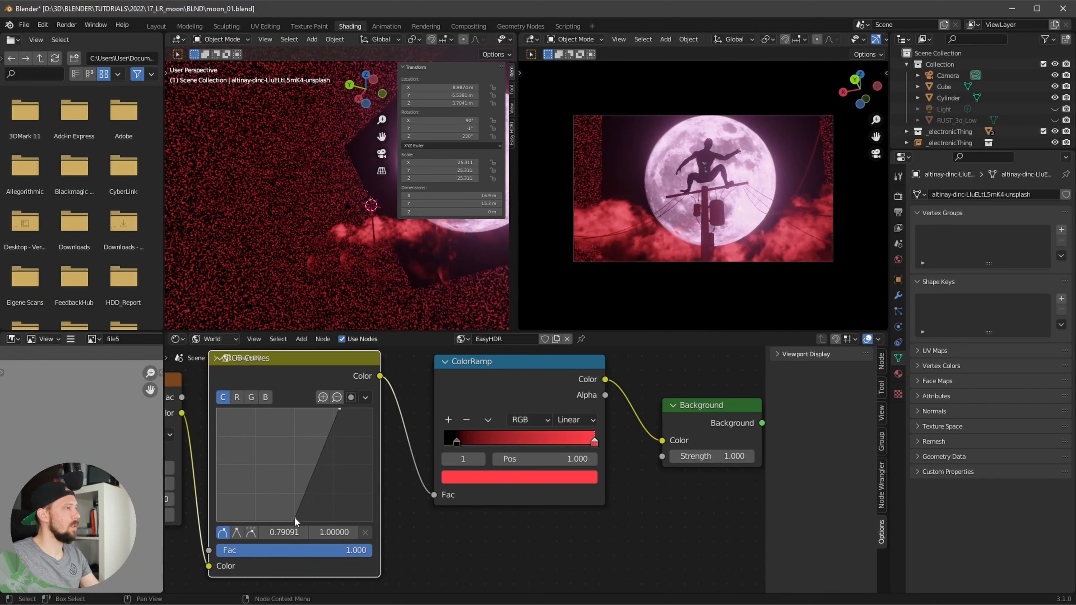
{"action": "left_click_drag", "start_coordinate": [294, 516], "coordinate": [317, 521]}
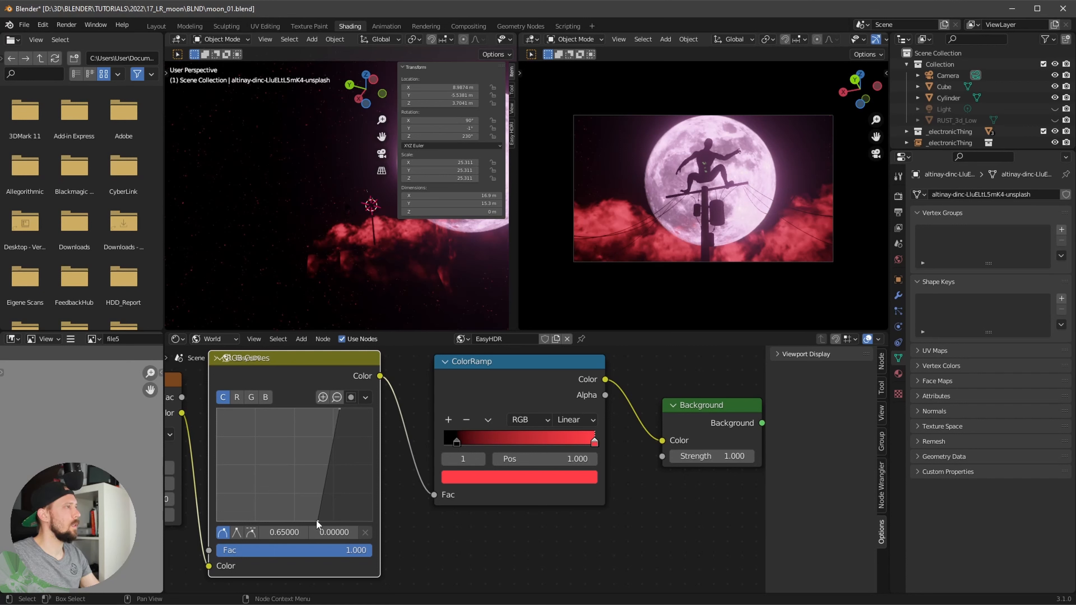
Step: Set the world Noise Texture's scale to 150
{"action": "middle_click_drag", "start_coordinate": [315, 521], "coordinate": [550, 539]}
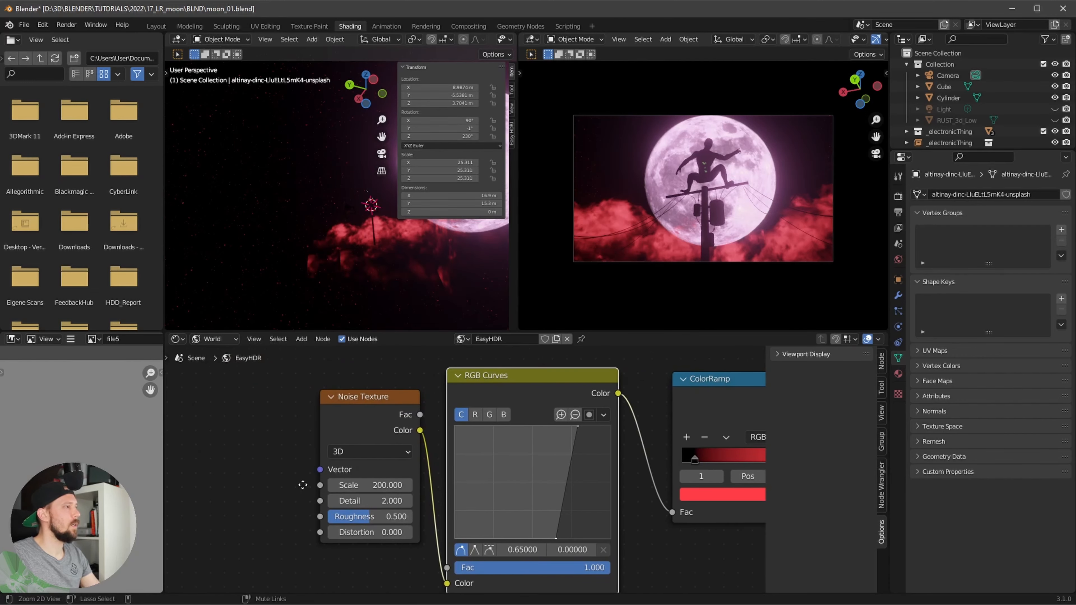
{"action": "scroll", "coordinate": [373, 483], "scroll_direction": "up", "scroll_amount": 1}
{"action": "left_click", "coordinate": [381, 487]}
{"action": "type", "text": "150"}
{"action": "key", "text": "Return"}
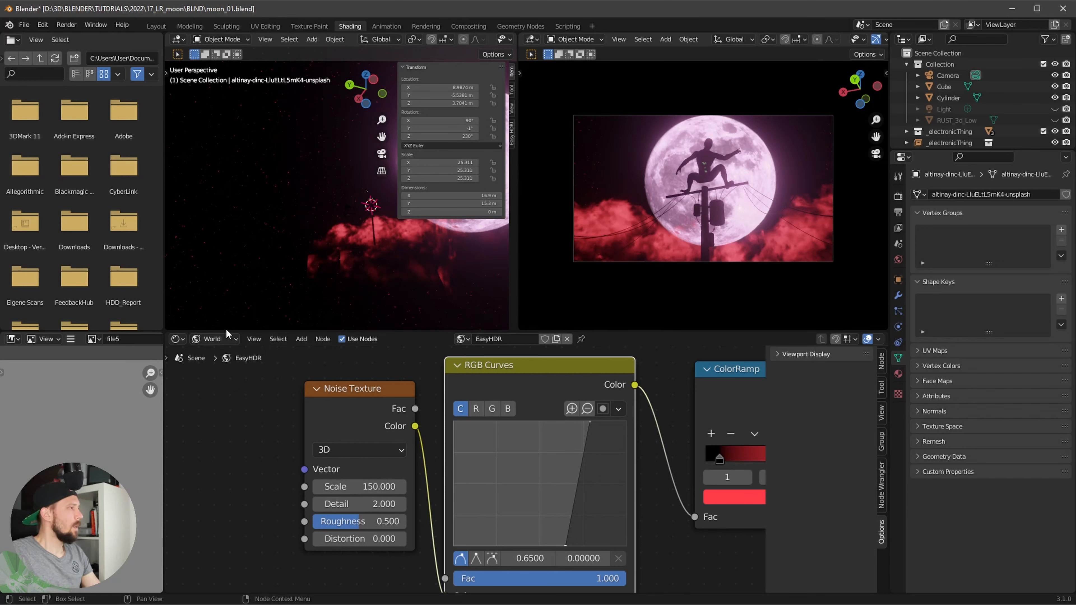
Step: Select the moon plane and switch the node graph back to object shading to open M_moon
{"action": "left_click", "coordinate": [213, 339]}
{"action": "left_click", "coordinate": [218, 365]}
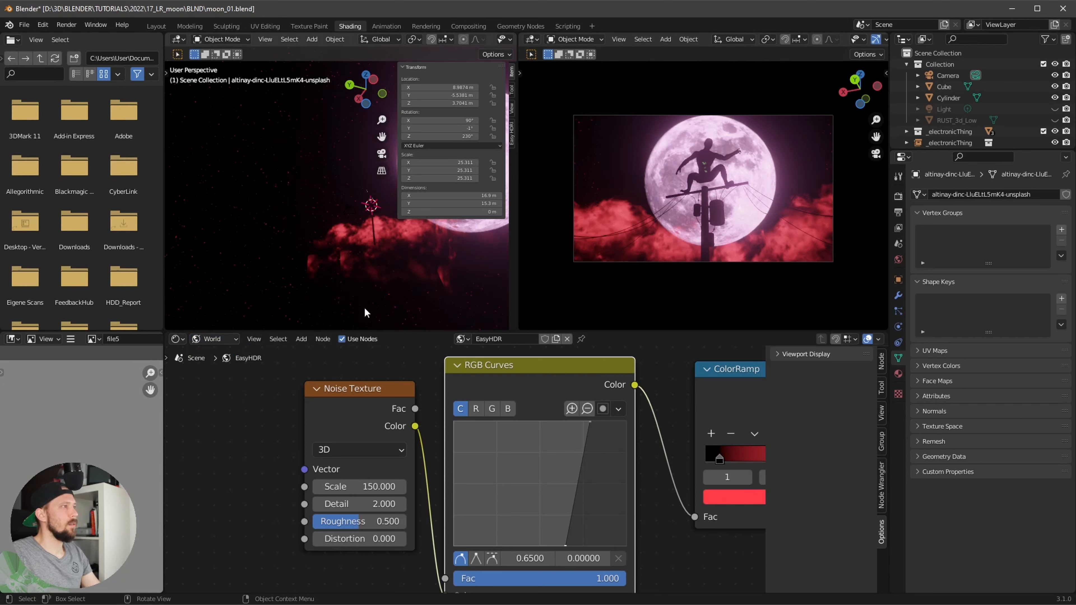
{"action": "mouse_move", "coordinate": [327, 301]}
{"action": "middle_mouse_down"}
{"action": "mouse_move", "coordinate": [382, 297]}
{"action": "mouse_move", "coordinate": [324, 313]}
{"action": "middle_mouse_up"}
{"action": "left_click", "coordinate": [363, 238]}
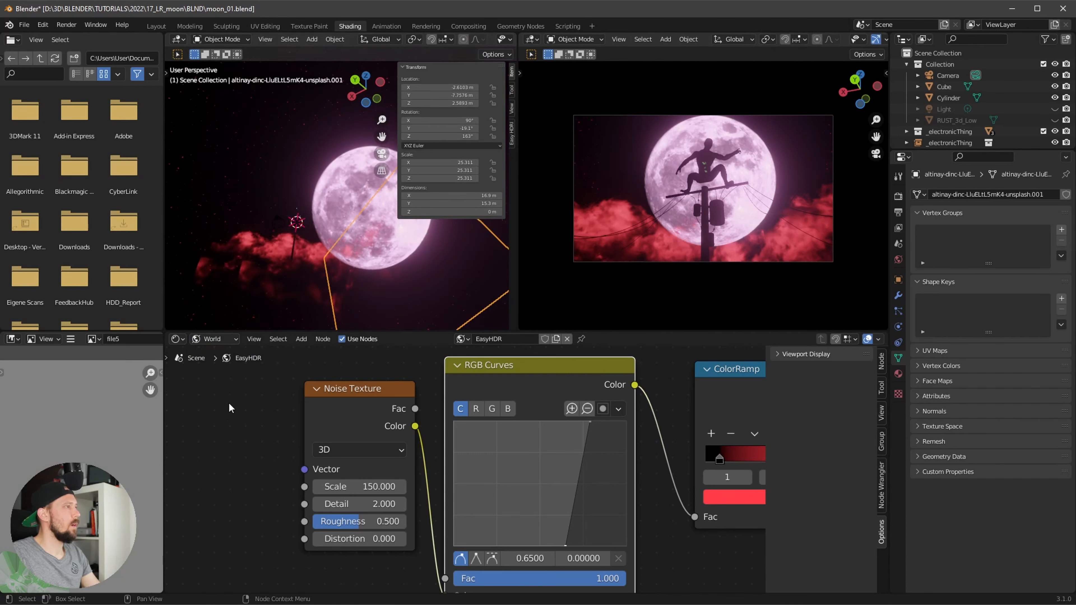
{"action": "left_click", "coordinate": [358, 207]}
{"action": "left_click", "coordinate": [213, 338]}
{"action": "left_click", "coordinate": [216, 351]}
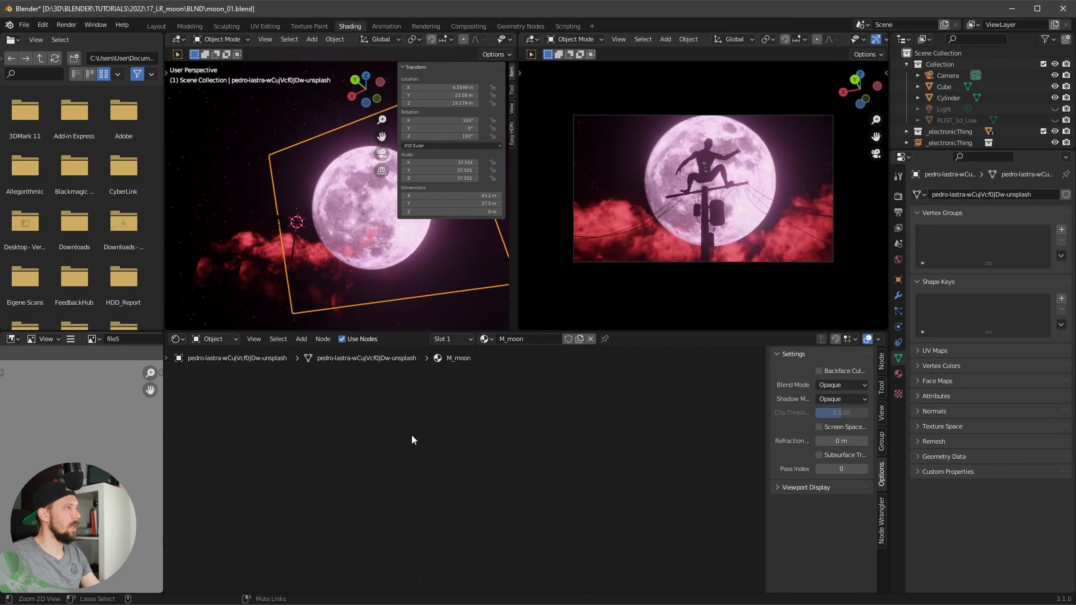
Step: Duplicate the moon's image texture node and connect the copy's Color output to the Principled BSDF's Alpha input
{"action": "middle_click_drag", "start_coordinate": [413, 439], "coordinate": [465, 432], "text": "ctrl"}
{"action": "middle_click_drag", "start_coordinate": [392, 470], "coordinate": [476, 511], "text": "ctrl"}
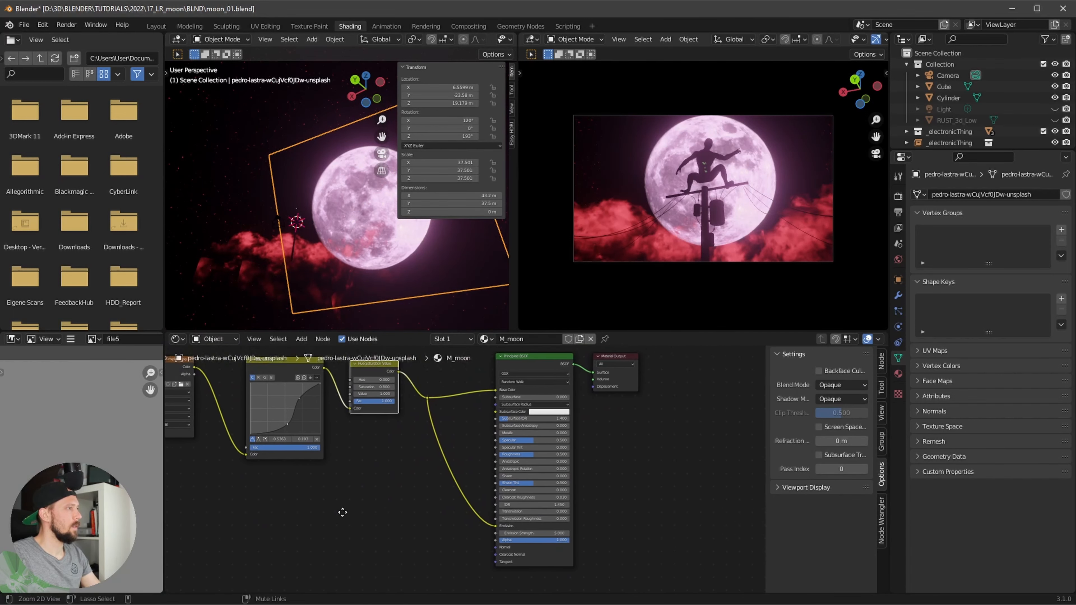
{"action": "middle_click_drag", "start_coordinate": [341, 512], "coordinate": [402, 479], "text": "ctrl"}
{"action": "left_click_drag", "start_coordinate": [403, 479], "coordinate": [433, 471], "text": "ctrl+alt"}
{"action": "left_click", "coordinate": [228, 405]}
{"action": "key", "text": "shift+d"}
{"action": "left_click", "coordinate": [297, 507]}
{"action": "scroll", "coordinate": [385, 499], "scroll_direction": "up", "scroll_amount": 3}
{"action": "left_click_drag", "start_coordinate": [316, 474], "coordinate": [635, 538]}
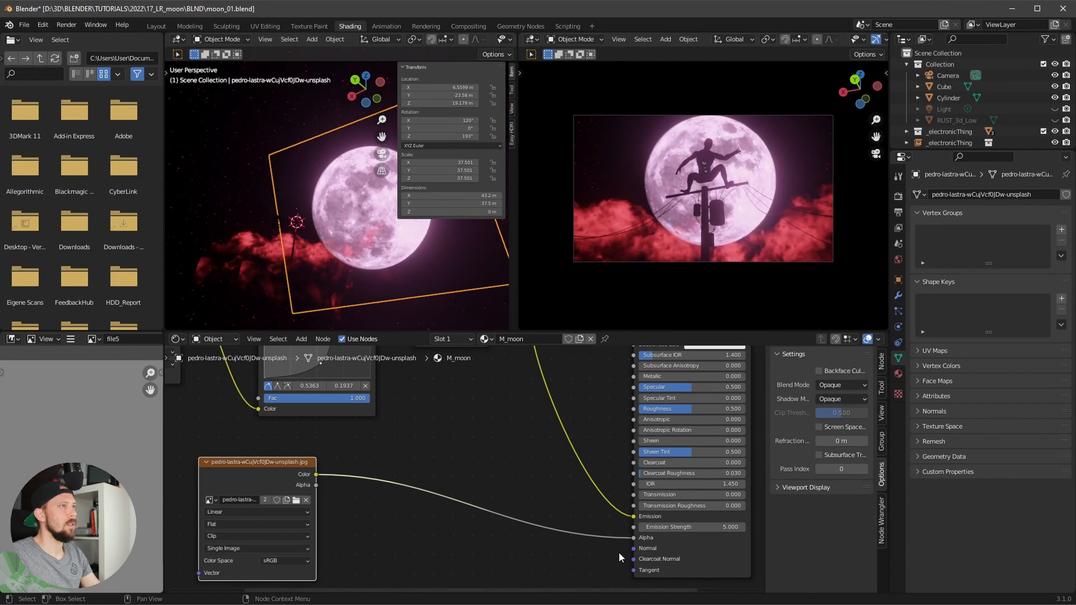
Step: Insert an RGB Curves node between the duplicated moon texture and the Principled BSDF's Alpha input
{"action": "middle_click_drag", "start_coordinate": [447, 251], "coordinate": [282, 300]}
{"action": "key", "text": "shift+a"}
{"action": "type", "text": "ra"}
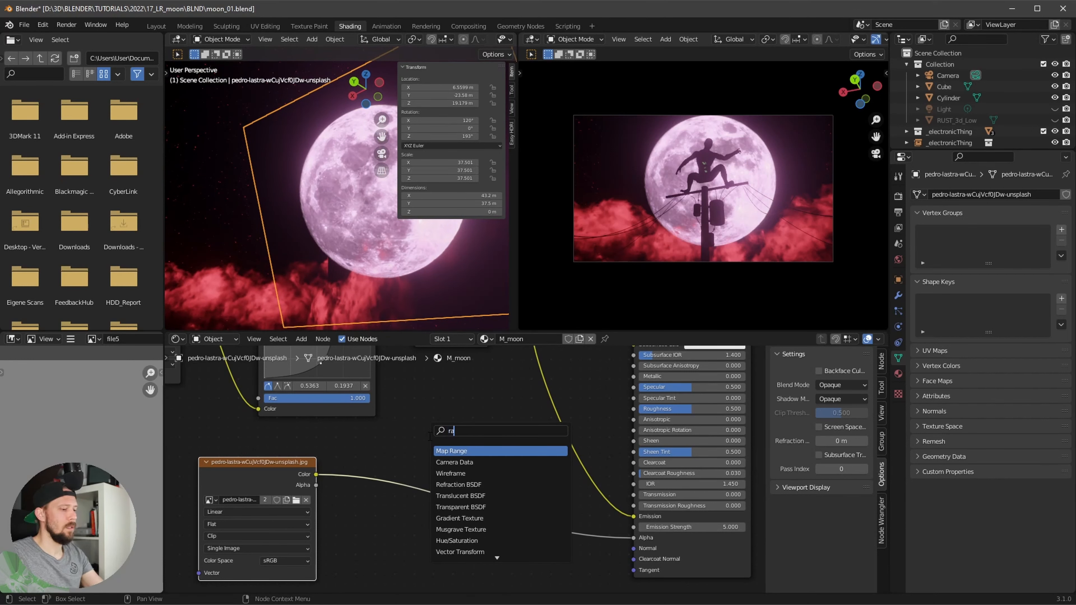
{"action": "type", "text": "curve"}
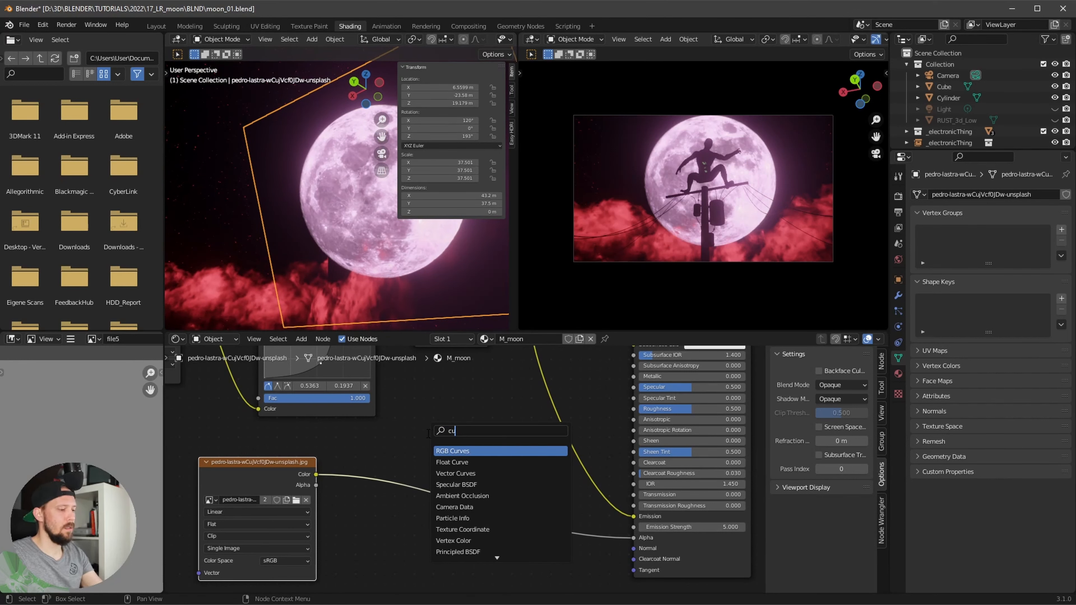
{"action": "left_click", "coordinate": [453, 450]}
{"action": "left_click", "coordinate": [441, 478]}
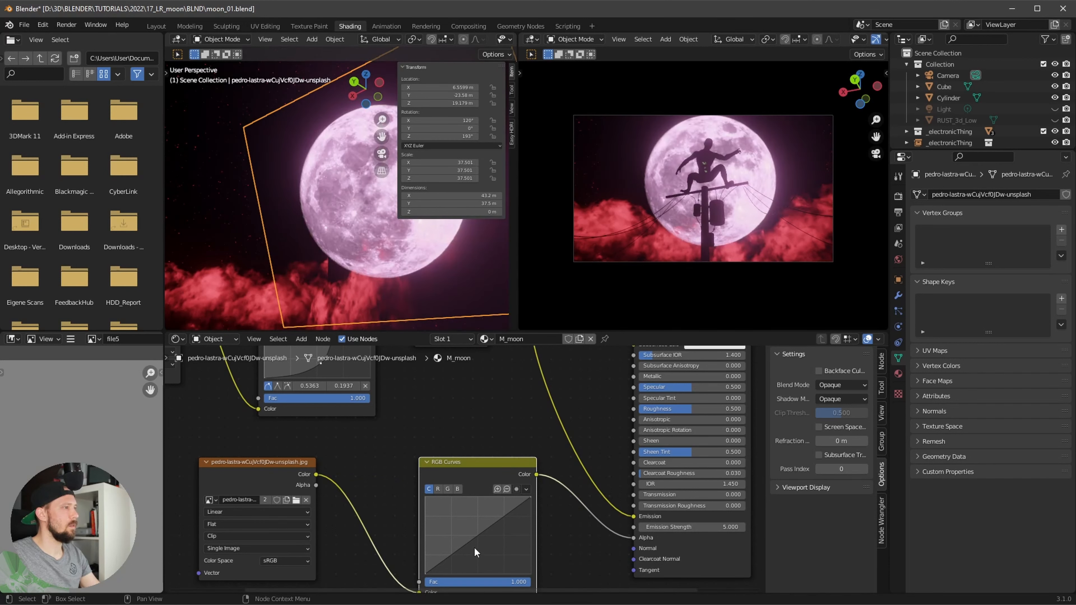
Step: Enlarge the Outliner area so that it lists all the scene's objects
{"action": "scroll", "coordinate": [708, 166], "scroll_direction": "up", "scroll_amount": 5}
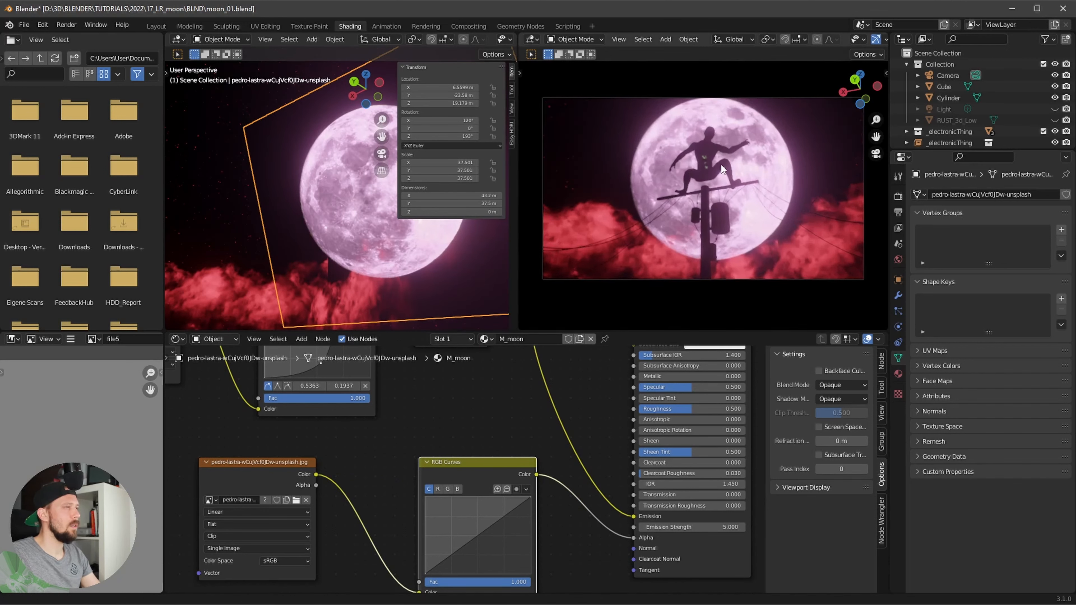
{"action": "left_click_drag", "start_coordinate": [616, 195], "coordinate": [666, 244], "text": "alt+shift"}
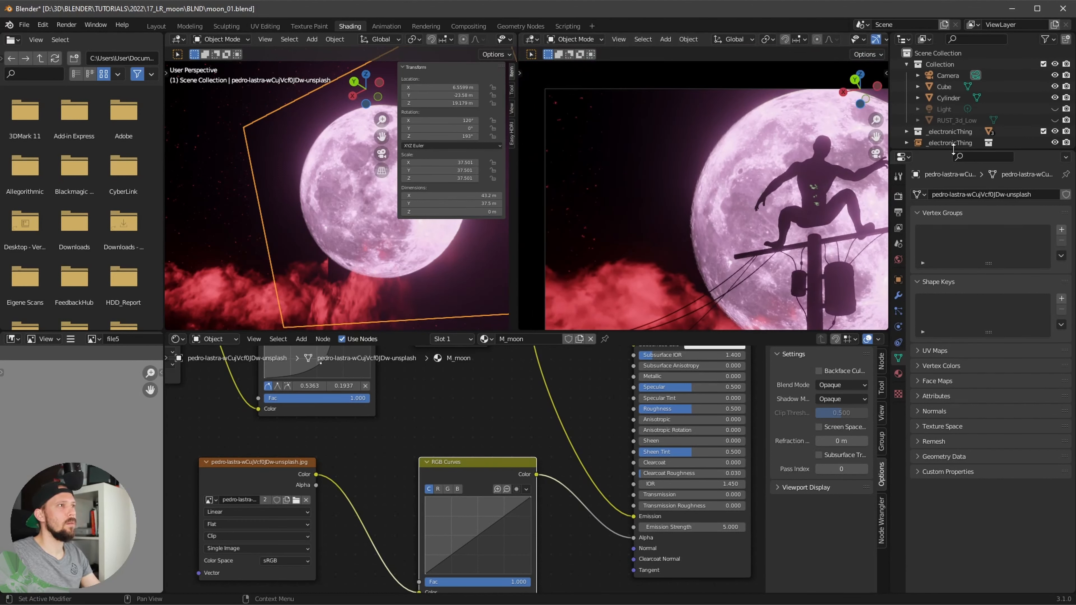
{"action": "left_click_drag", "start_coordinate": [952, 148], "coordinate": [1041, 468]}
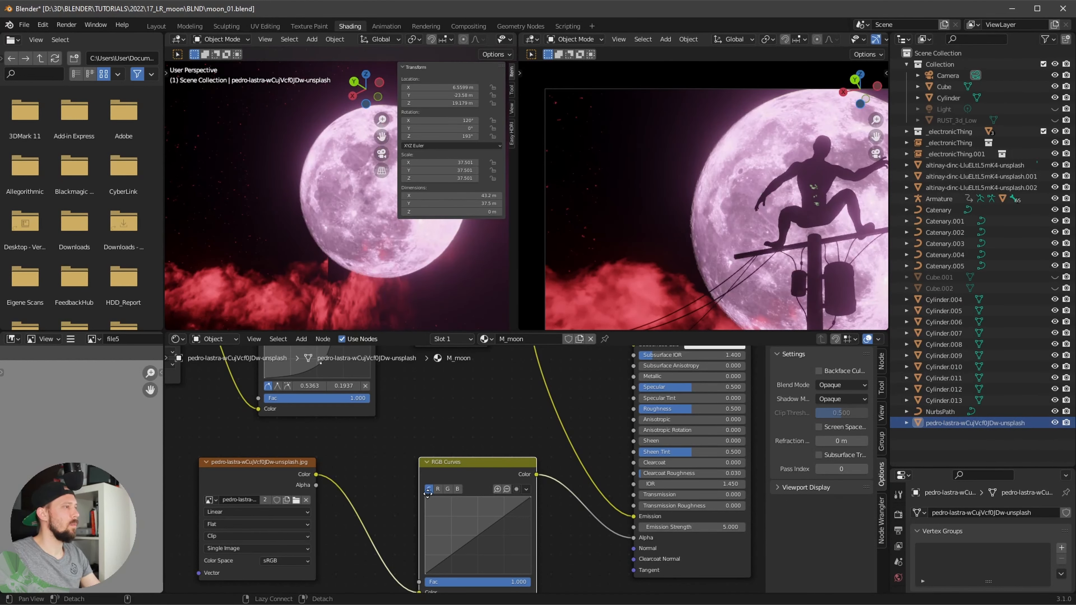
Step: Add a point to the moon's alpha curve, try it at 0.5772, 0.2500, and raise it to 0.4363, 0.5187
{"action": "middle_click_drag", "start_coordinate": [427, 493], "coordinate": [422, 438]}
{"action": "left_click", "coordinate": [459, 495]}
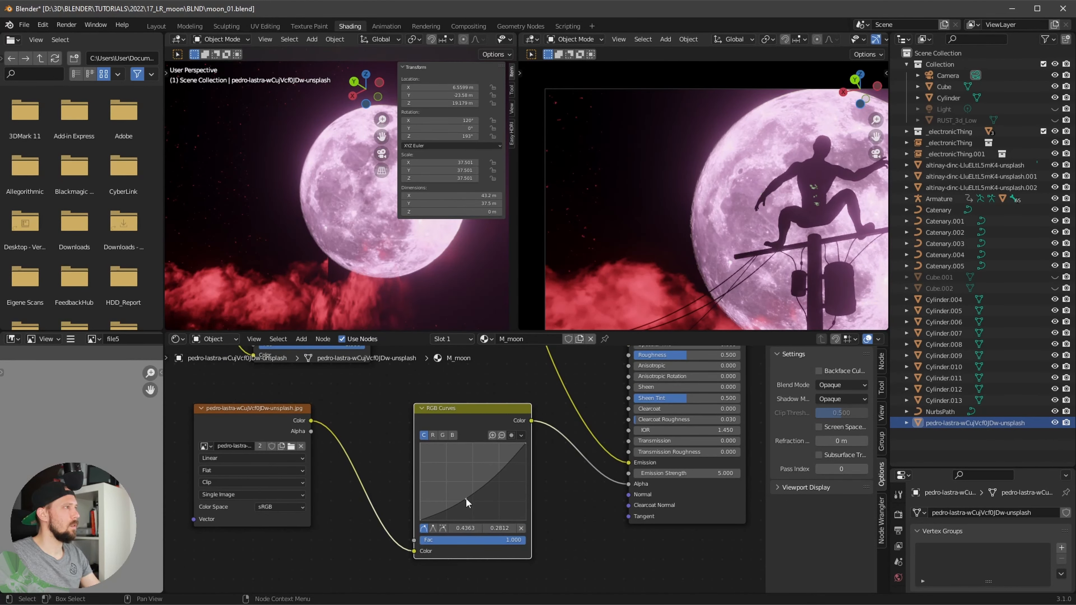
{"action": "mouse_move", "coordinate": [465, 498]}
{"action": "left_mouse_down"}
{"action": "mouse_move", "coordinate": [460, 482]}
{"action": "mouse_move", "coordinate": [480, 500]}
{"action": "left_mouse_up"}
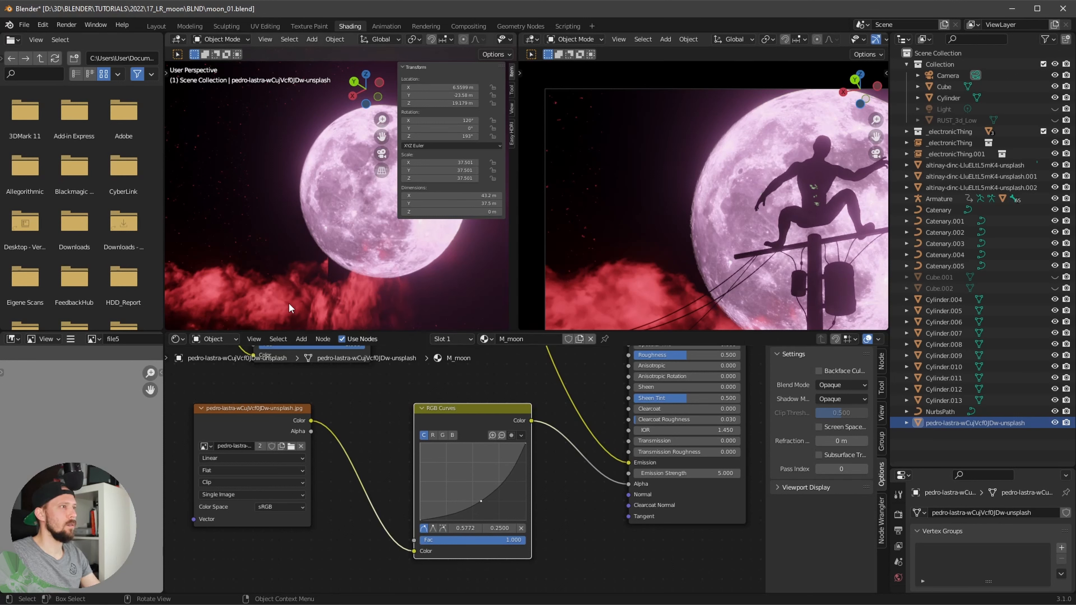
{"action": "left_click_drag", "start_coordinate": [481, 501], "coordinate": [467, 480]}
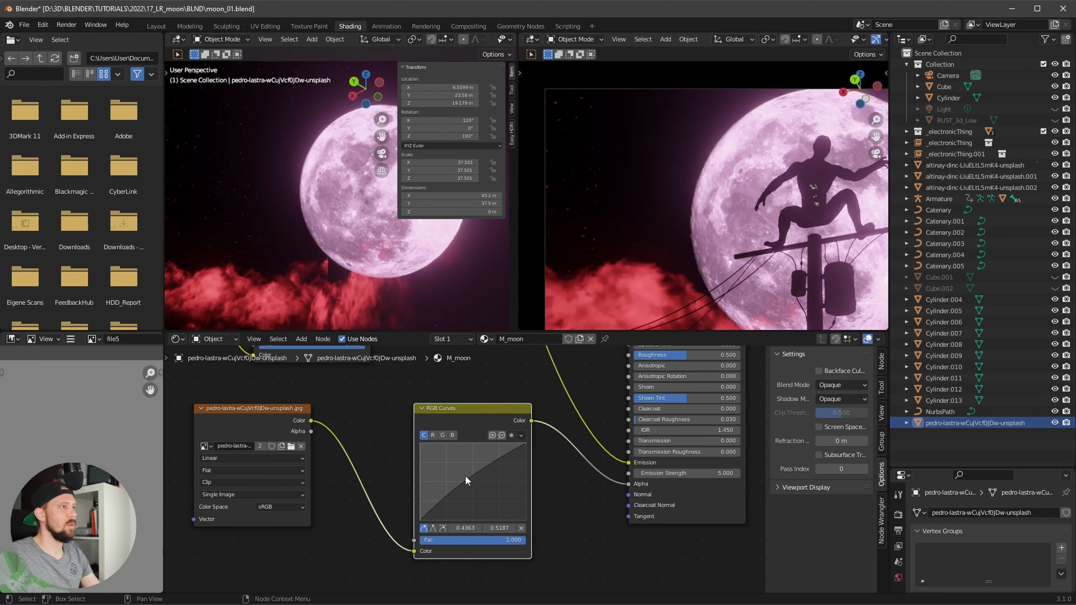
Step: Select a cloud plane and examine how the M_clouds nodes and material settings handle alpha
{"action": "left_click", "coordinate": [269, 308]}
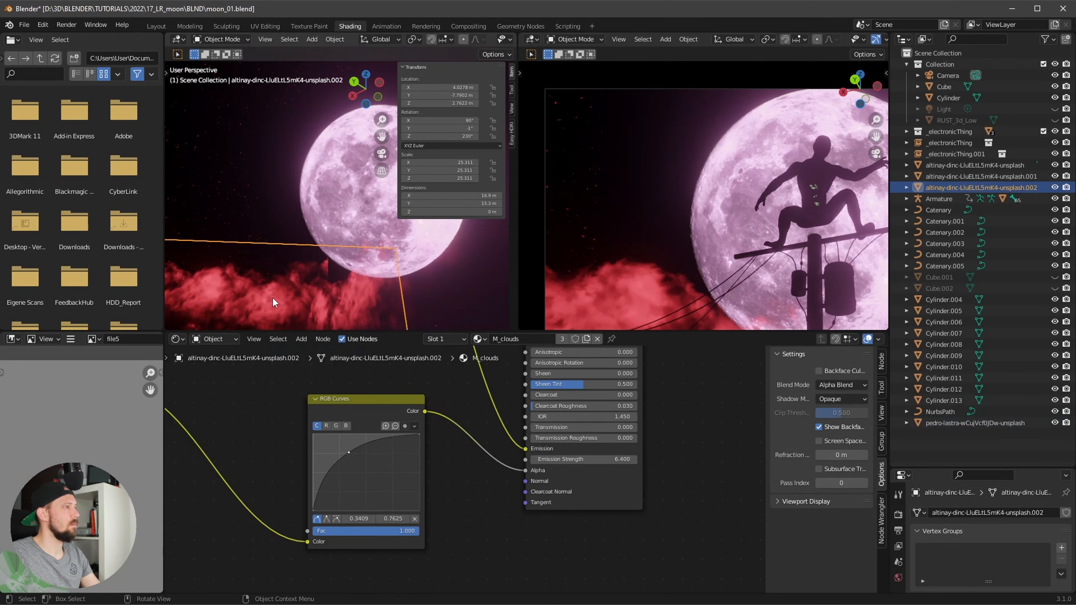
{"action": "left_click_drag", "start_coordinate": [363, 443], "coordinate": [322, 448], "text": "ctrl+alt"}
{"action": "left_click_drag", "start_coordinate": [323, 448], "coordinate": [432, 479], "text": "alt"}
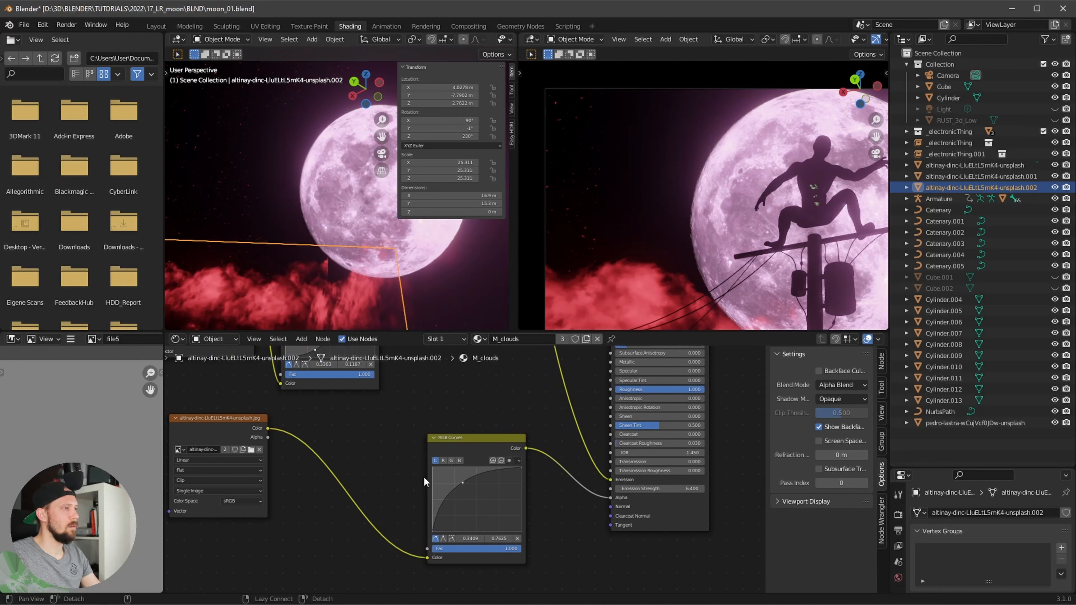
{"action": "left_click_drag", "start_coordinate": [363, 450], "coordinate": [381, 497], "text": "alt"}
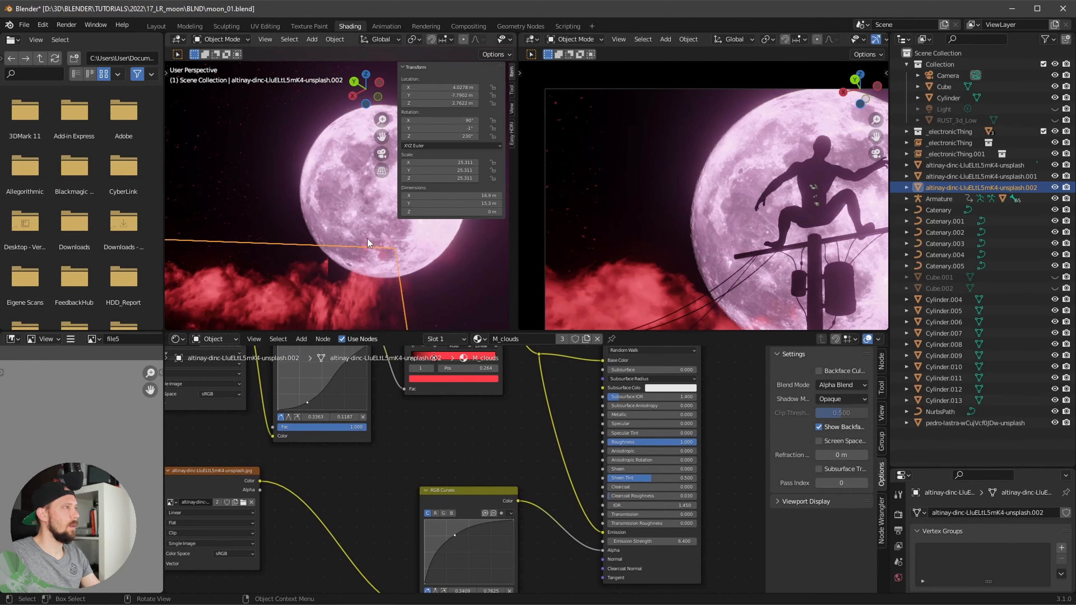
{"action": "left_click", "coordinate": [363, 223]}
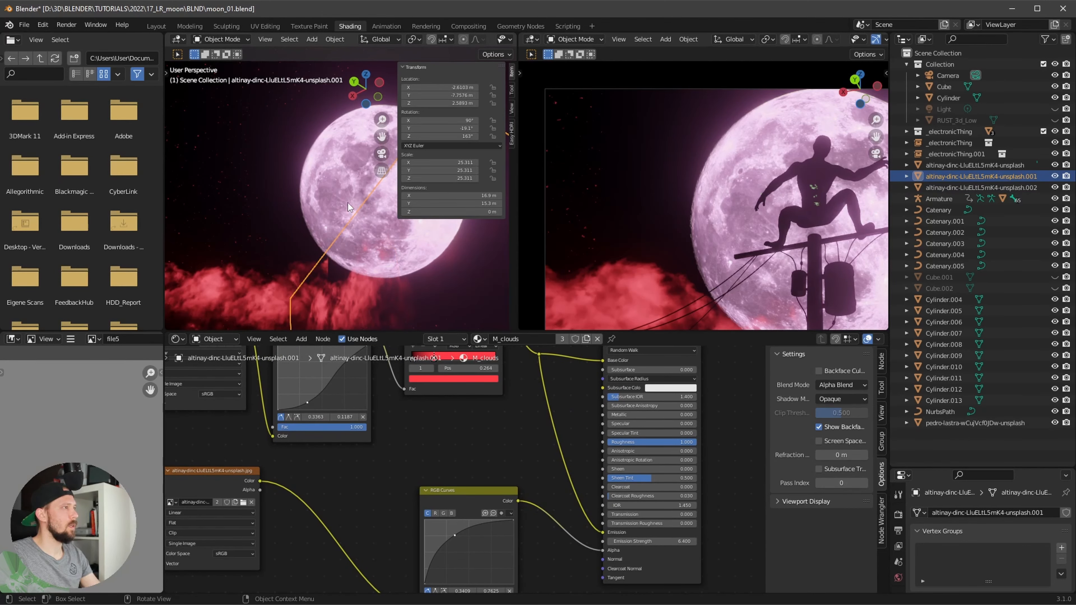
Step: Select the moon plane and bring its M_moon alpha nodes into the node editor
{"action": "left_click", "coordinate": [342, 197]}
{"action": "left_click_drag", "start_coordinate": [520, 479], "coordinate": [478, 437], "text": "alt"}
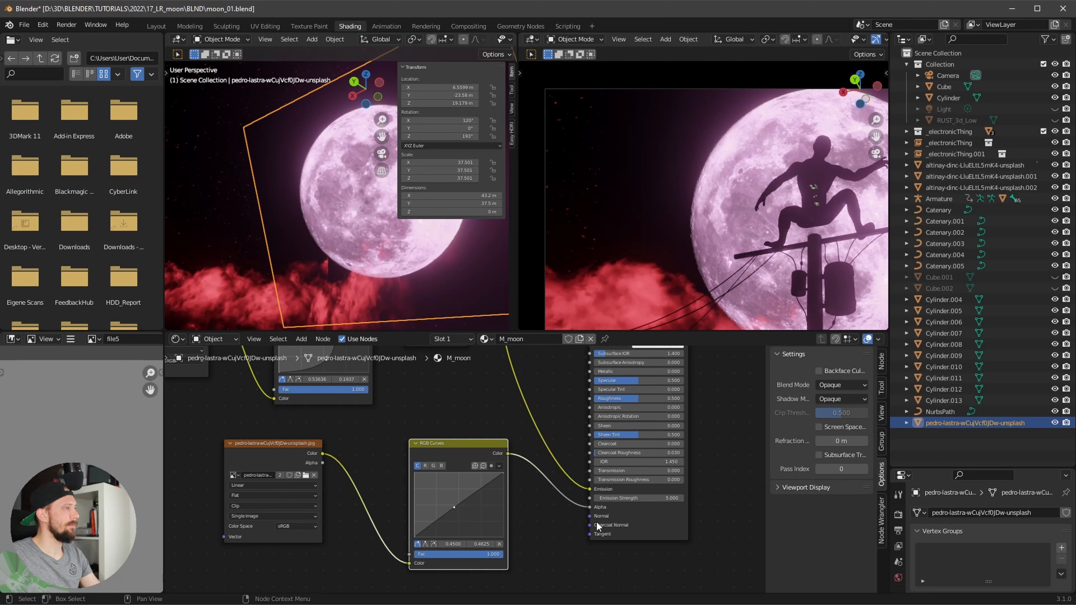
Step: Try the Non-Color color space on the moon's alpha image texture and undo the change
{"action": "left_click", "coordinate": [296, 526]}
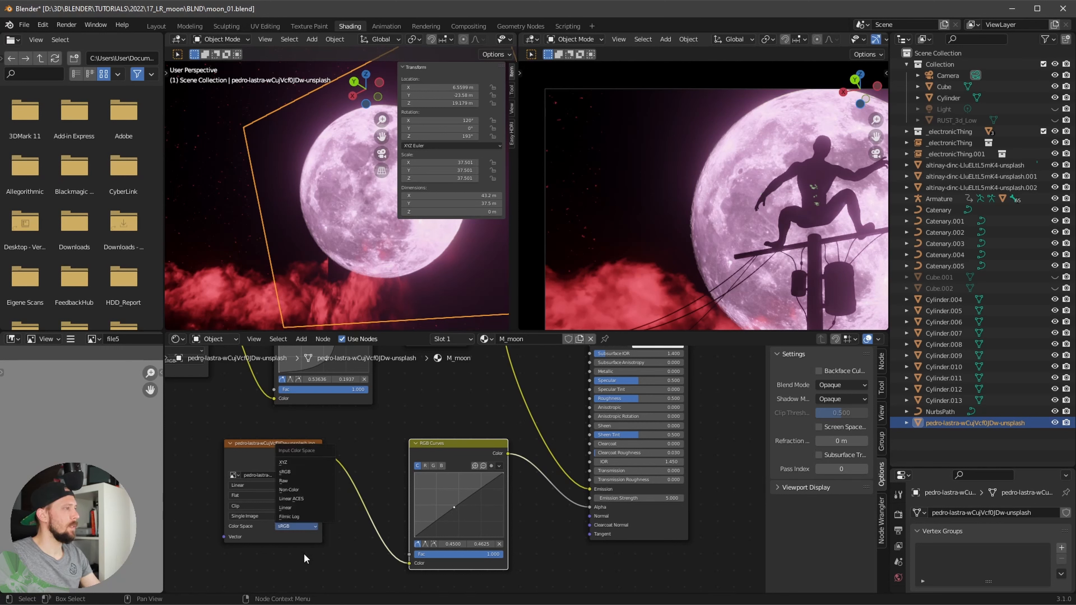
{"action": "left_click", "coordinate": [297, 526]}
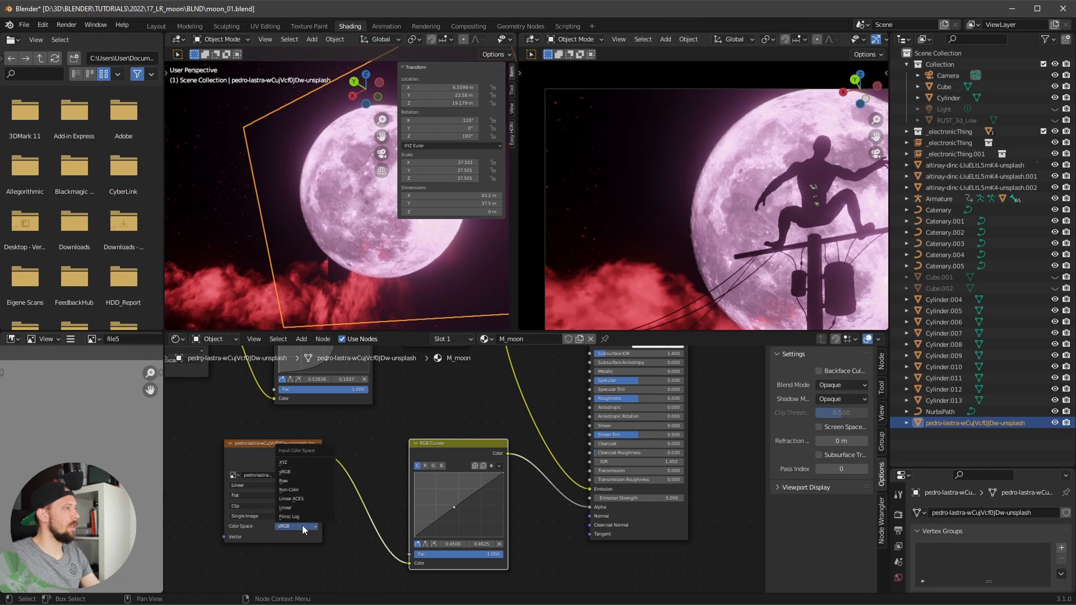
{"action": "left_click", "coordinate": [311, 490]}
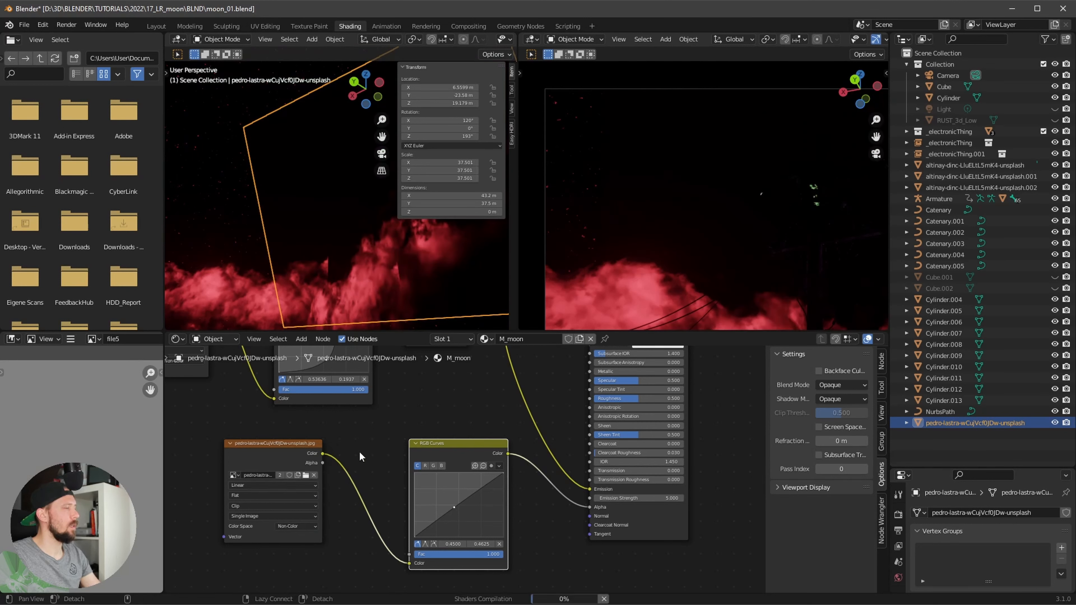
{"action": "middle_click_drag", "start_coordinate": [351, 451], "coordinate": [360, 469]}
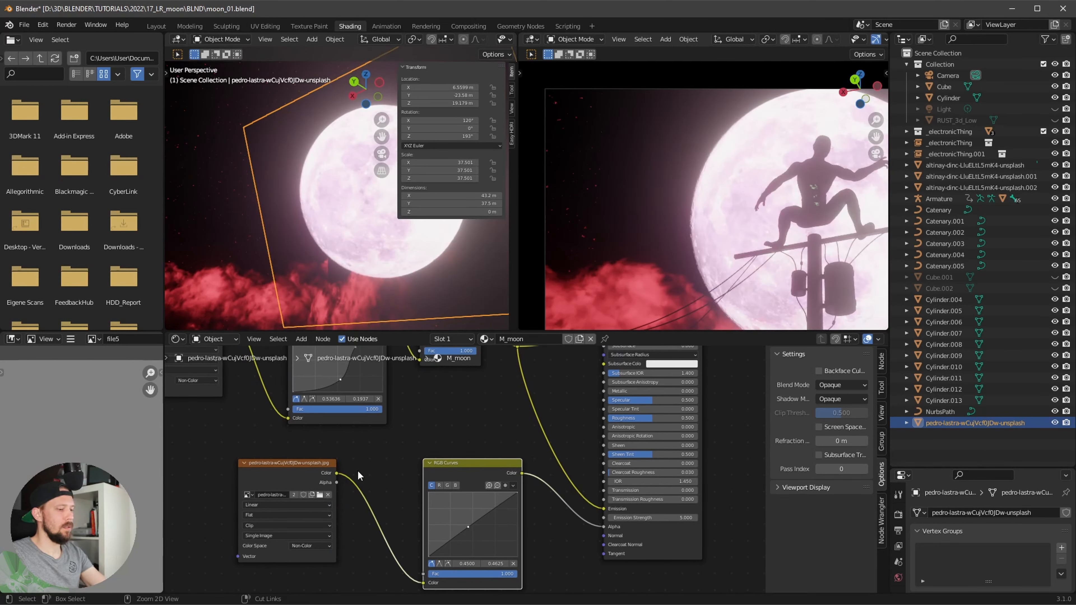
{"action": "key", "text": "ctrl+z"}
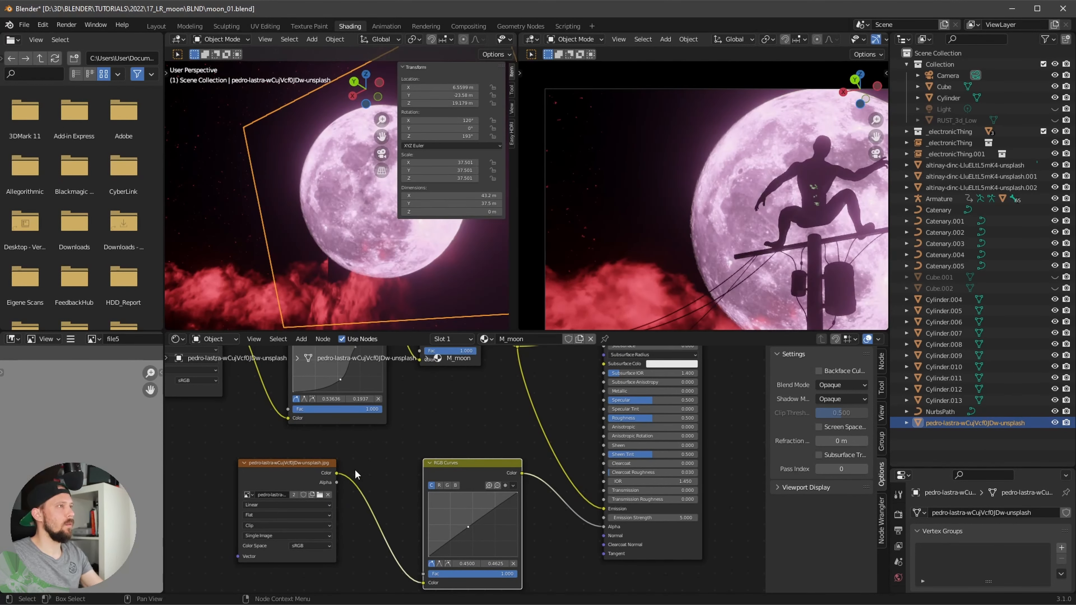
Step: Make the alpha texture's moon image a single-user copy and set its color space to Non-Color
{"action": "left_click", "coordinate": [311, 495]}
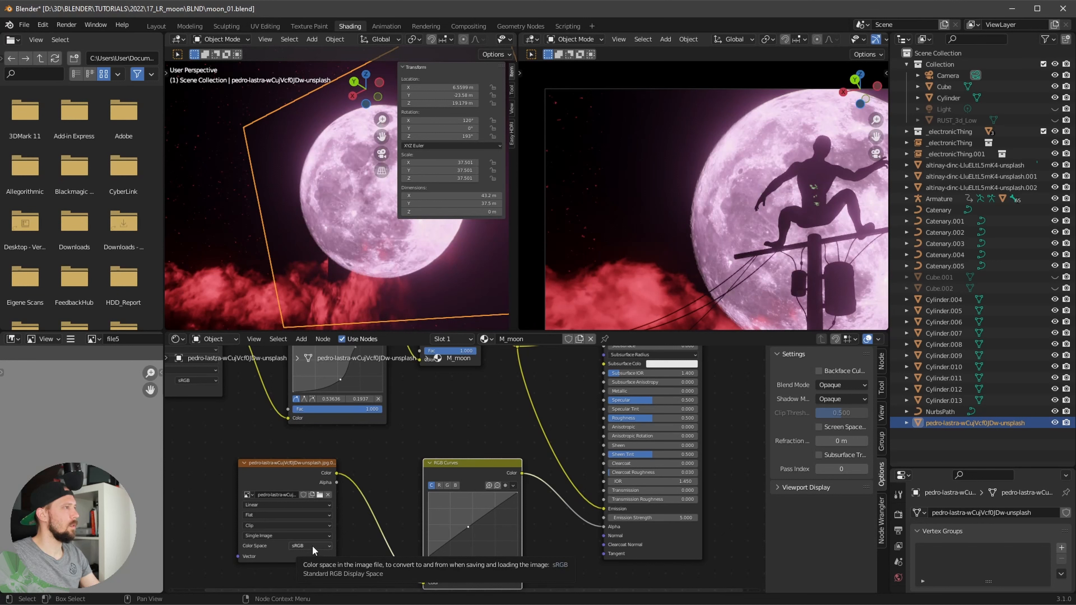
{"action": "left_click", "coordinate": [312, 545]}
{"action": "left_click", "coordinate": [319, 509]}
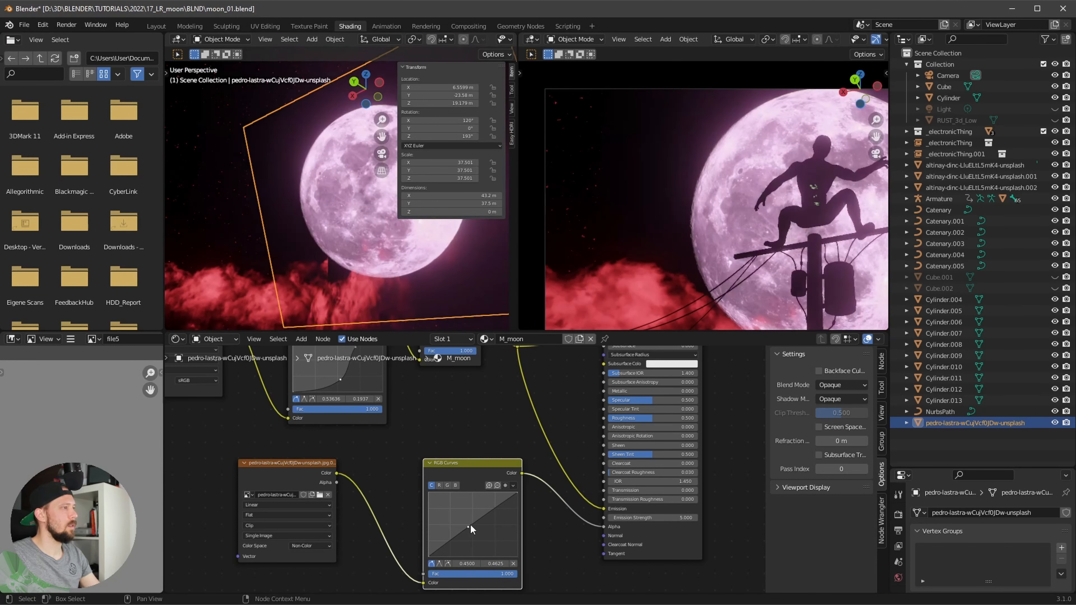
Step: Try the moon's alpha curve point at 0.3681, 0.7687, compare it with the M_clouds curve, and lower it to 0.5363, 0.5250
{"action": "left_click_drag", "start_coordinate": [469, 520], "coordinate": [498, 544]}
{"action": "key", "text": "ctrl+z"}
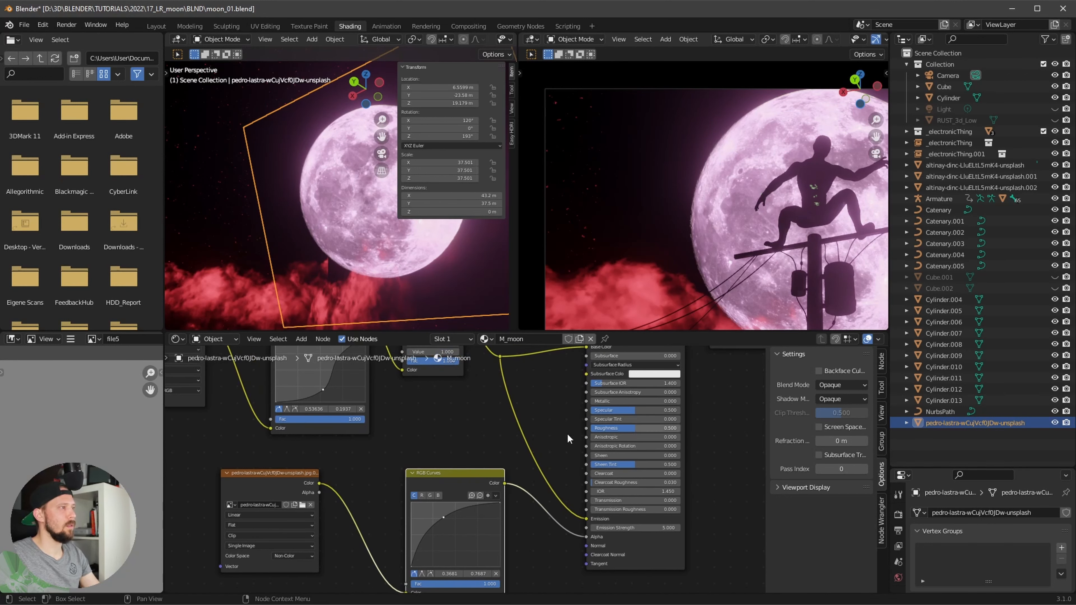
{"action": "left_click", "coordinate": [256, 306]}
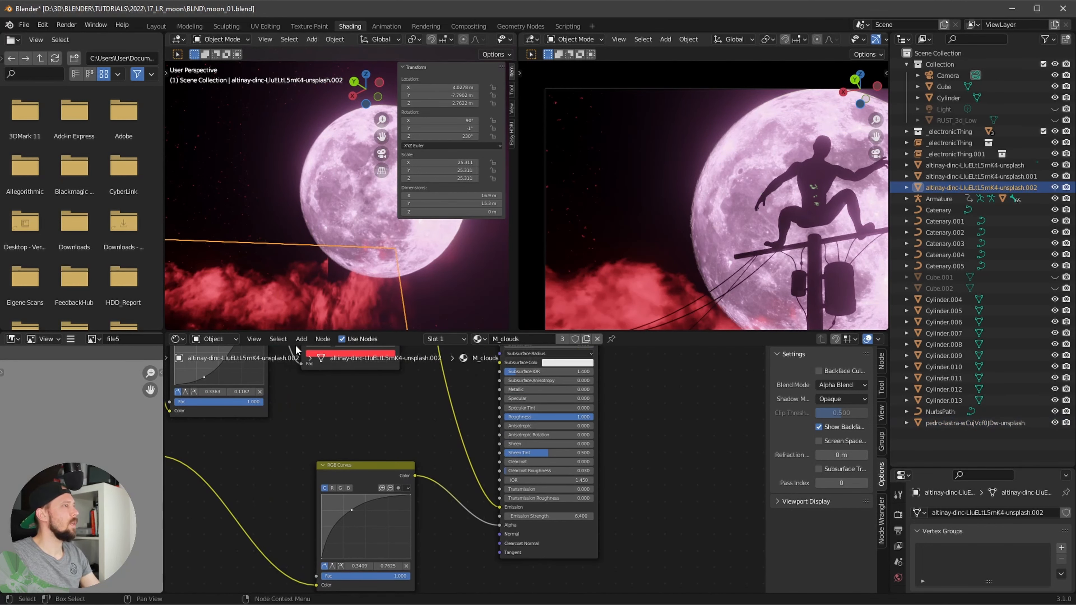
{"action": "left_click", "coordinate": [361, 235]}
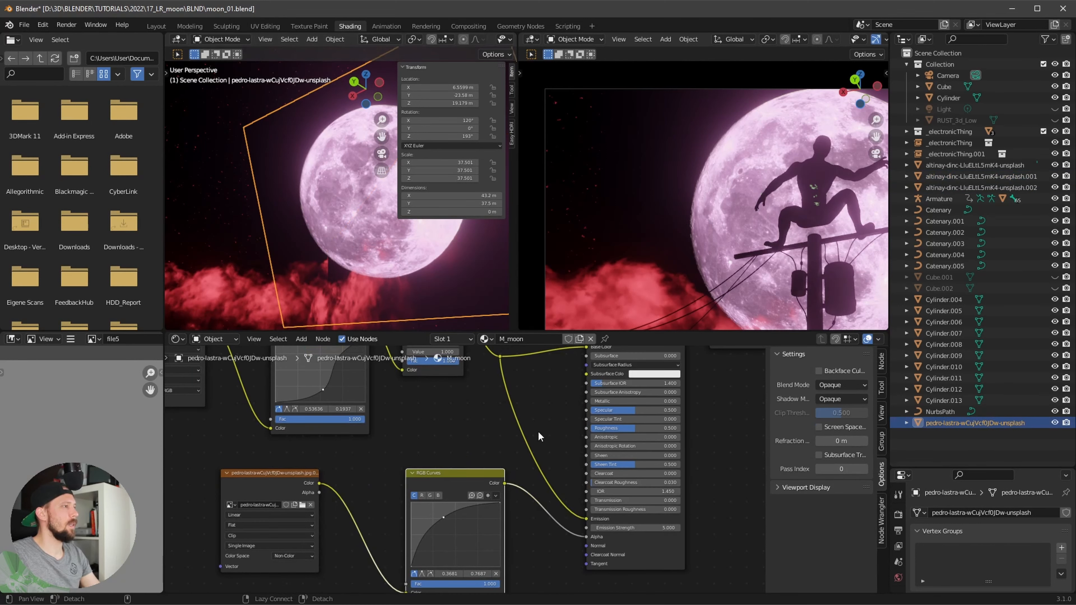
{"action": "middle_click_drag", "start_coordinate": [538, 434], "coordinate": [479, 434]}
{"action": "left_click_drag", "start_coordinate": [384, 517], "coordinate": [400, 532]}
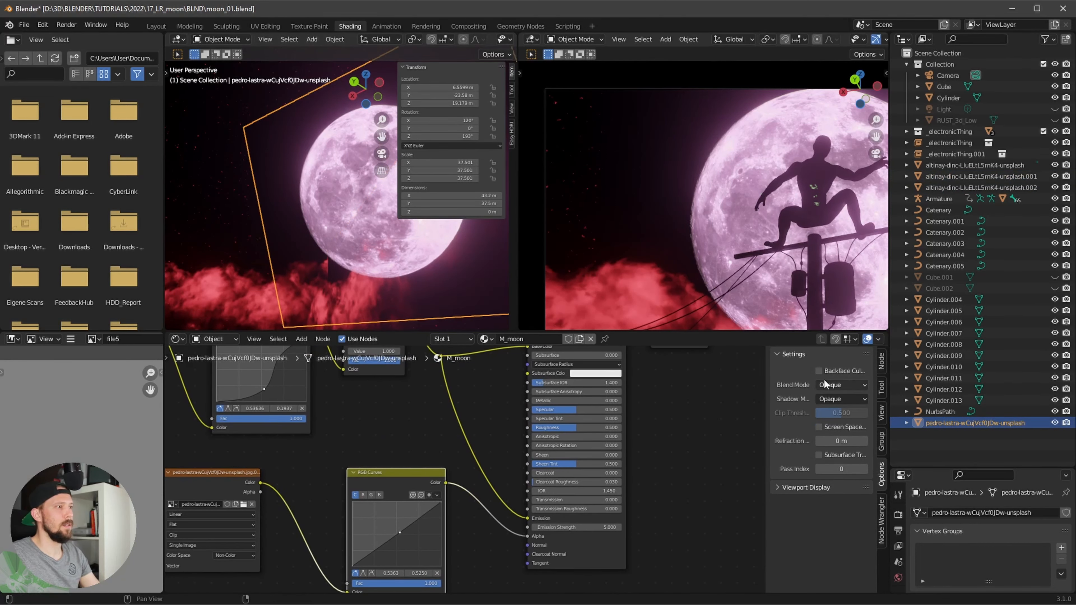
Step: Set the M_moon blend mode to Alpha Blend and raise the alpha curve point to 0.3227, 0.8625
{"action": "left_click", "coordinate": [840, 384]}
{"action": "left_click", "coordinate": [860, 435]}
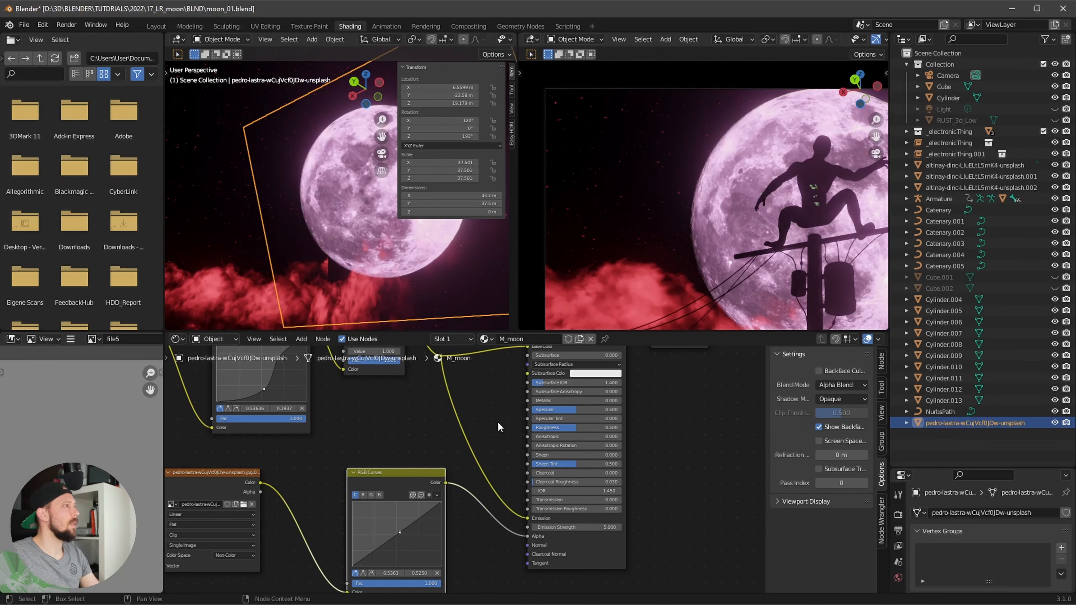
{"action": "left_click_drag", "start_coordinate": [403, 533], "coordinate": [381, 511]}
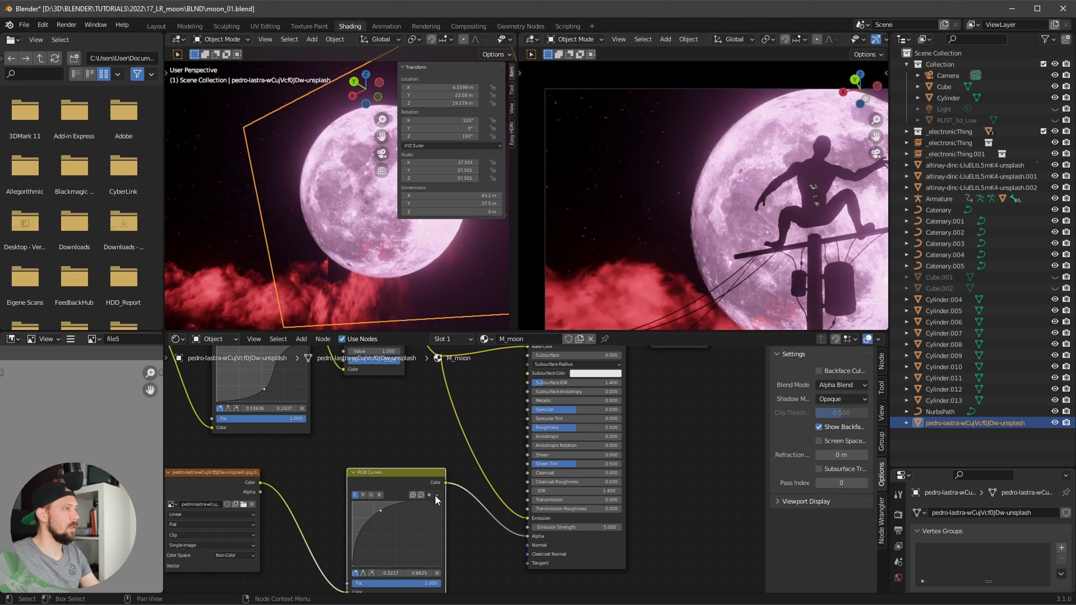
Step: Reset the moon's alpha curve, try its white end point at 0.2500, 1.0000, and return it to the far end of the curve
{"action": "scroll", "coordinate": [402, 530], "scroll_direction": "up", "scroll_amount": 3}
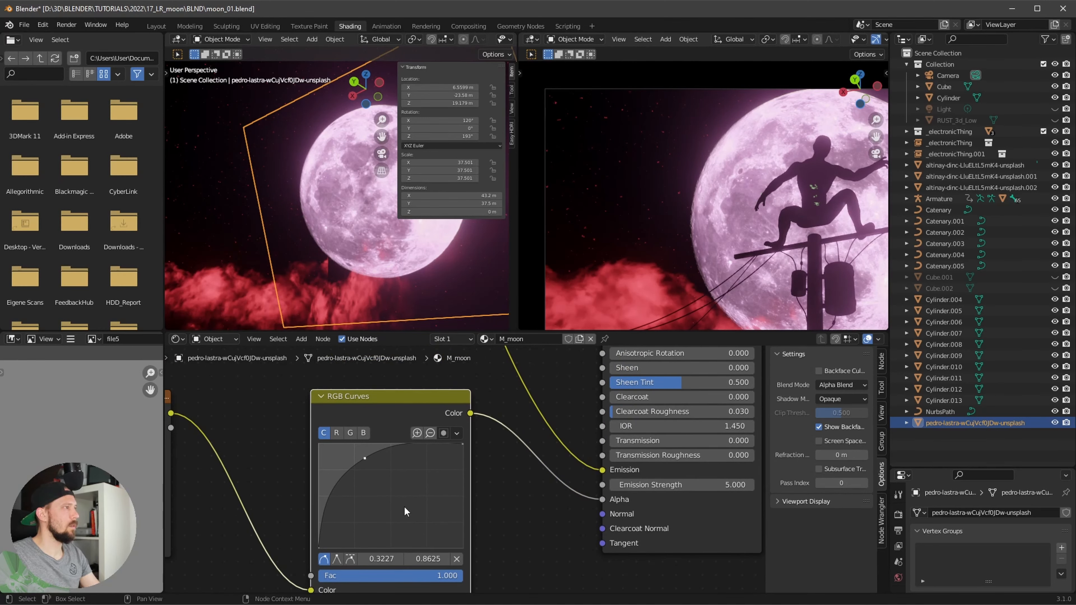
{"action": "key", "text": "Home"}
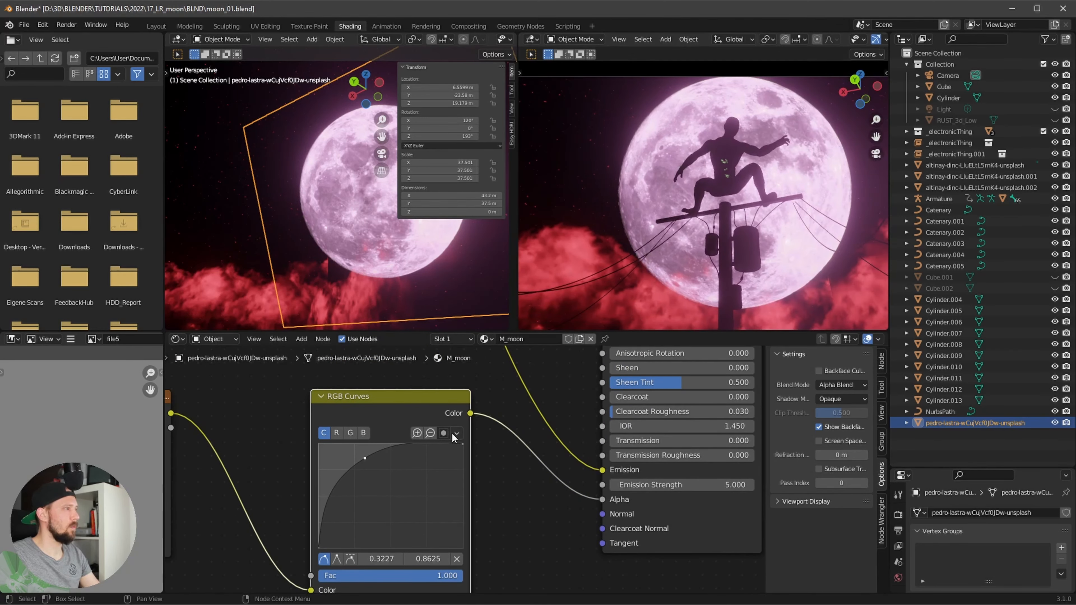
{"action": "left_click", "coordinate": [456, 433]}
{"action": "left_click", "coordinate": [470, 491]}
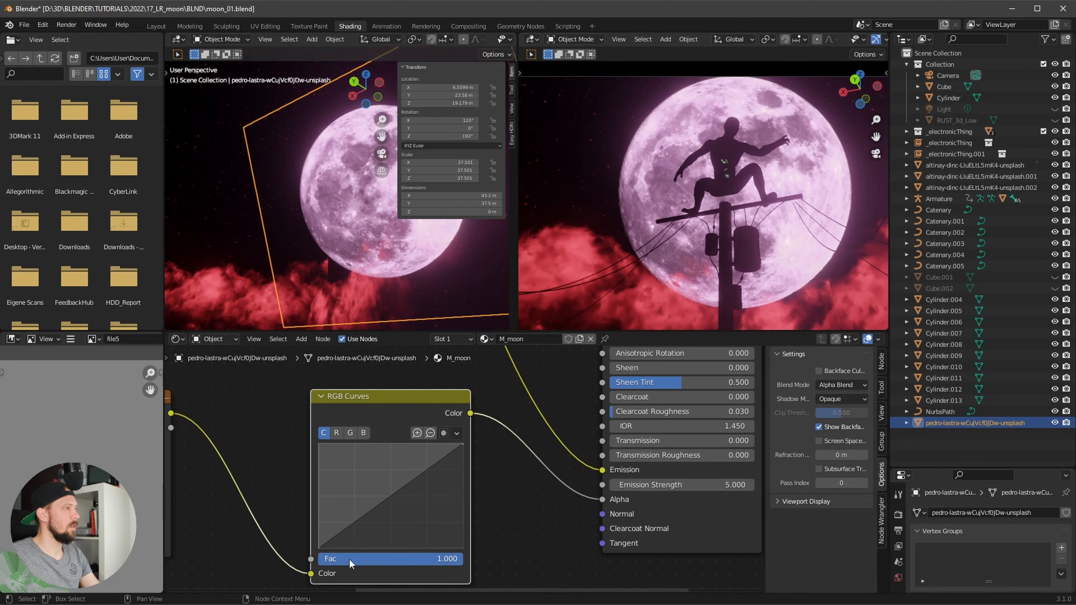
{"action": "mouse_move", "coordinate": [319, 551]}
{"action": "left_mouse_down"}
{"action": "mouse_move", "coordinate": [350, 557]}
{"action": "mouse_move", "coordinate": [313, 546]}
{"action": "left_mouse_up"}
{"action": "left_click_drag", "start_coordinate": [462, 444], "coordinate": [332, 441]}
{"action": "key", "text": "g"}
{"action": "left_click", "coordinate": [389, 443]}
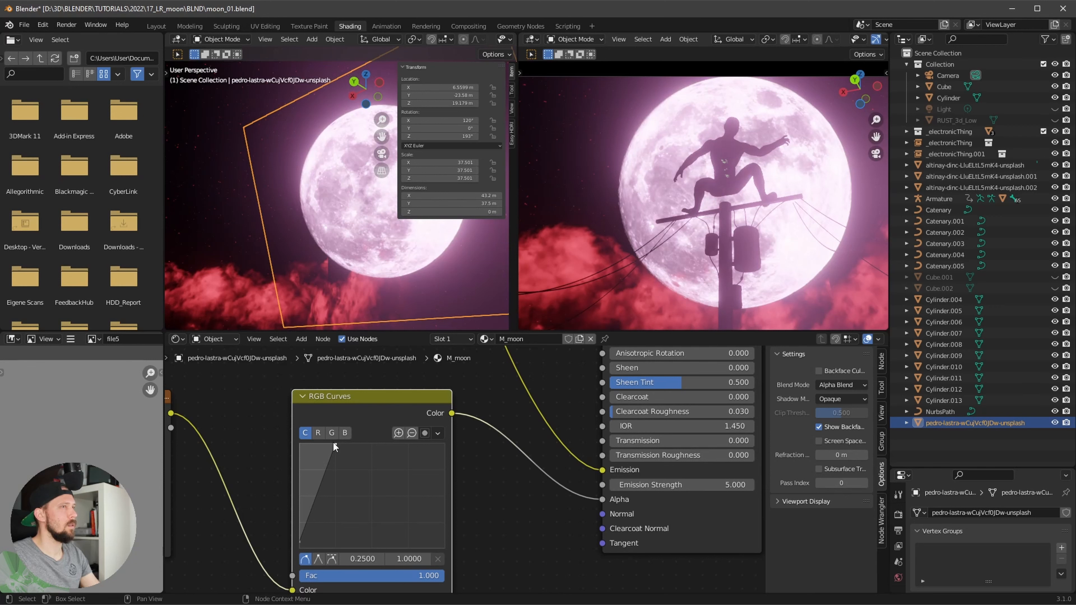
{"action": "key", "text": "g"}
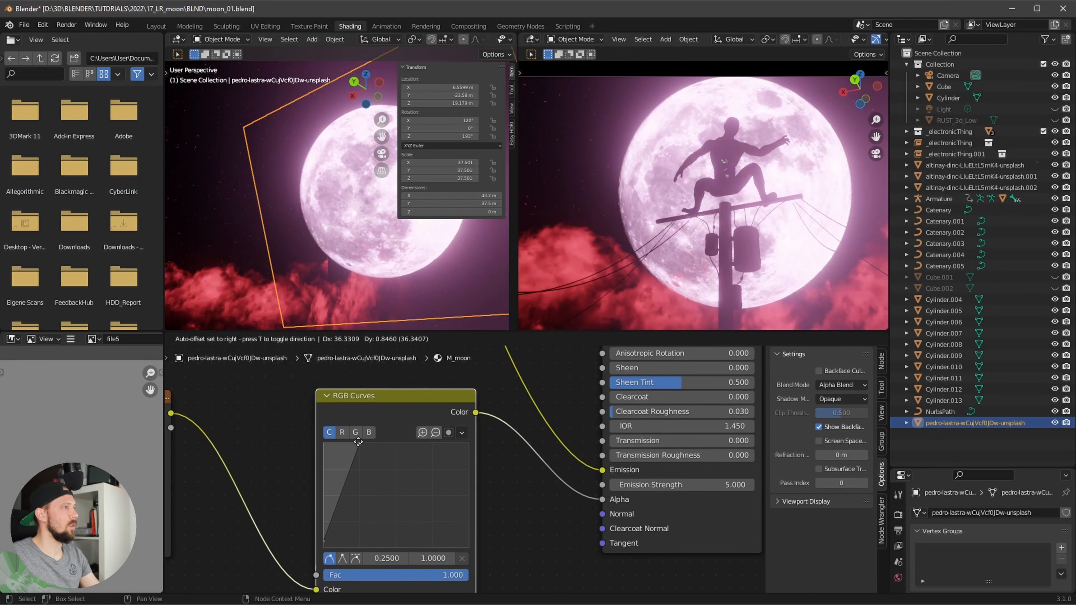
{"action": "left_click", "coordinate": [352, 444]}
{"action": "left_click_drag", "start_coordinate": [352, 444], "coordinate": [477, 444]}
Step: Replace the alpha RGB Curves node with a ColorRamp between the moon texture's Color output and the Principled BSDF's Alpha input
{"action": "middle_click_drag", "start_coordinate": [469, 473], "coordinate": [440, 455], "text": "ctrl"}
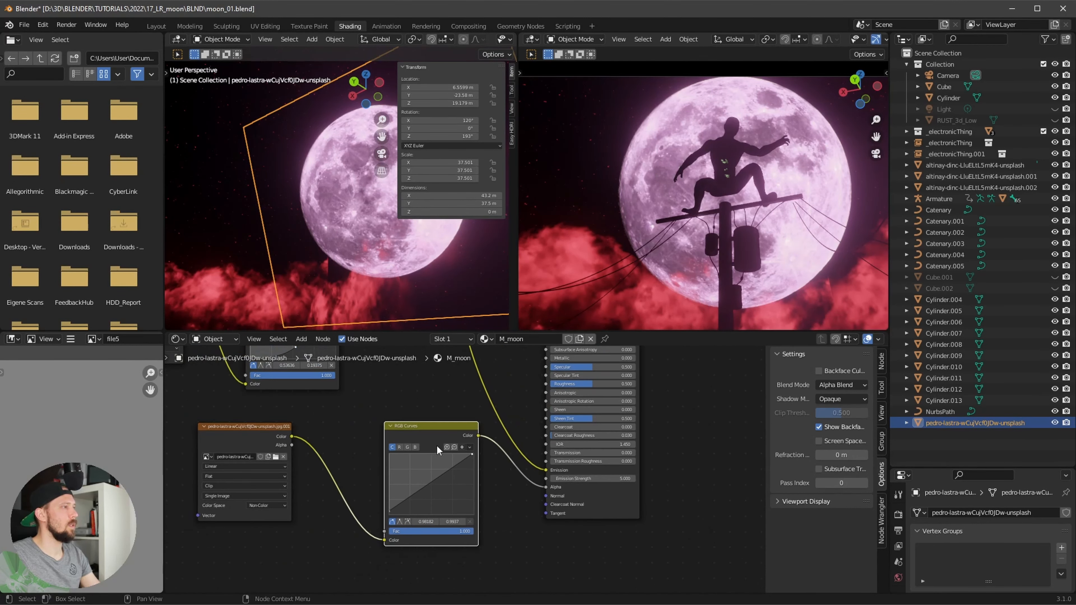
{"action": "key", "text": "ctrl+x"}
{"action": "key", "text": "shift+a"}
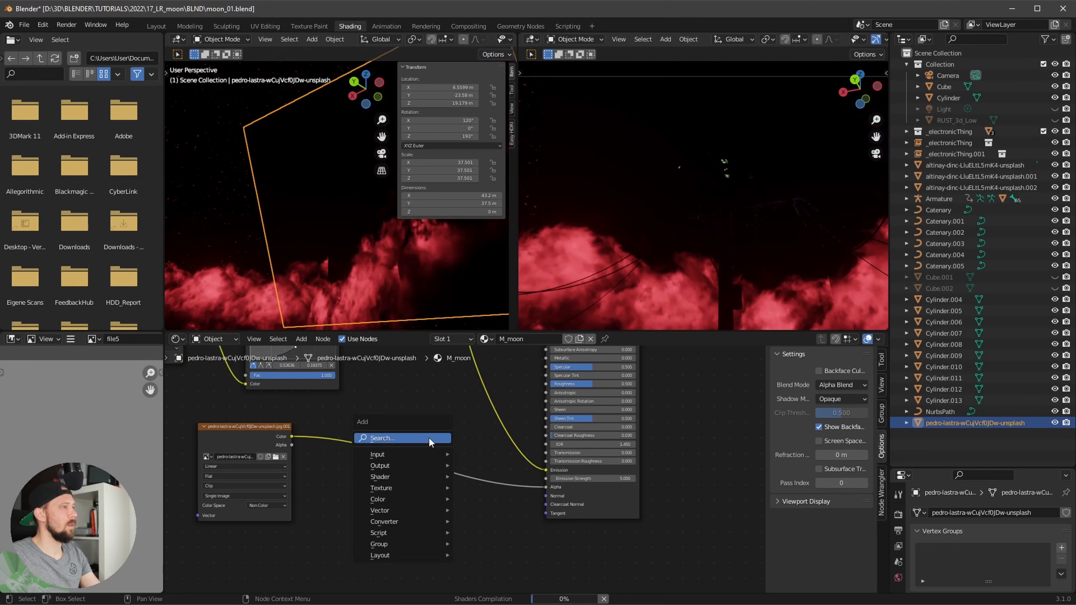
{"action": "left_click", "coordinate": [429, 441]}
{"action": "type", "text": "color ramp"}
{"action": "key", "text": "Return"}
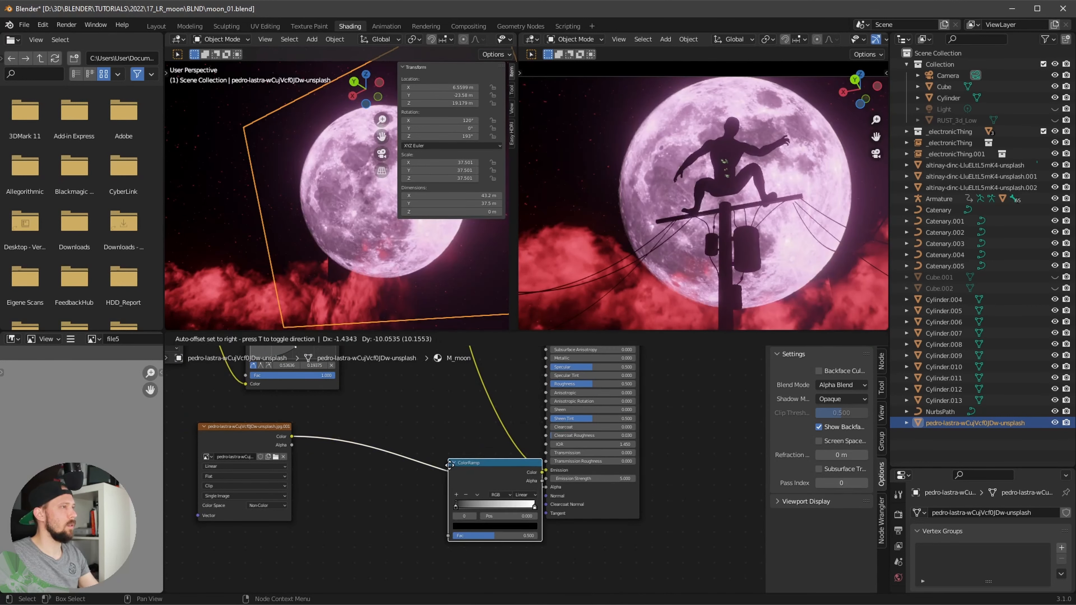
{"action": "left_click", "coordinate": [382, 437]}
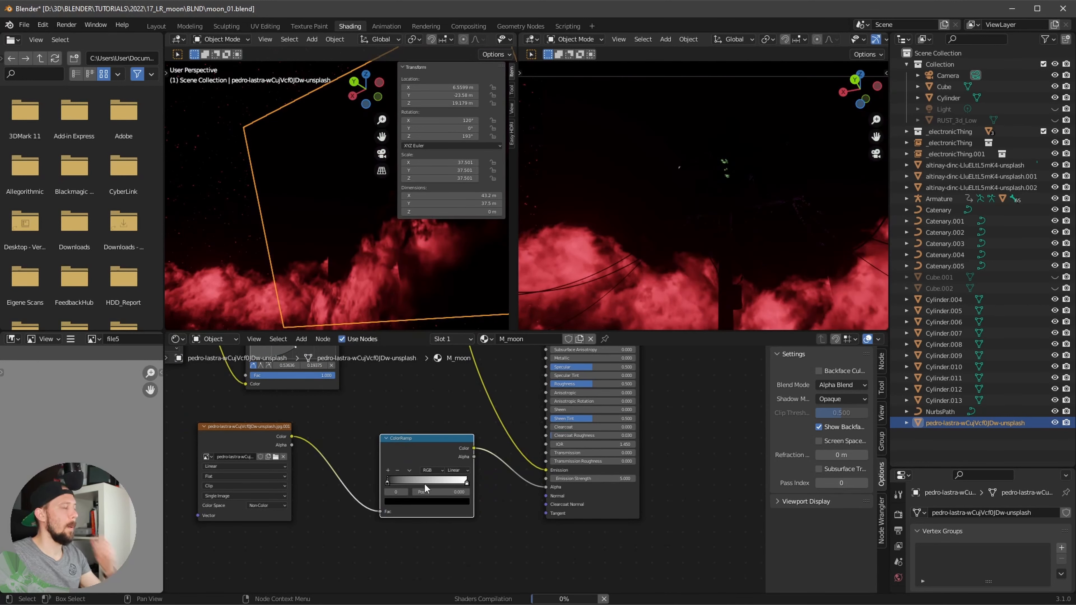
Step: Try to move the ColorRamp's black and white stops outward to check their effect on the moon's alpha
{"action": "left_click_drag", "start_coordinate": [387, 481], "coordinate": [358, 481]}
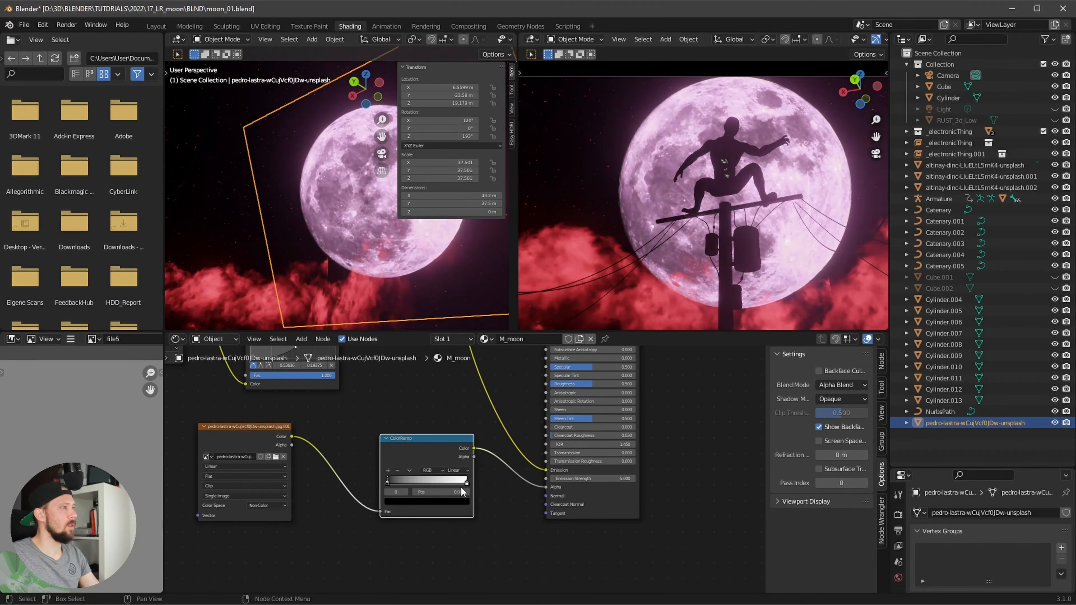
{"action": "left_click", "coordinate": [465, 481]}
{"action": "mouse_move", "coordinate": [465, 481]}
{"action": "left_mouse_down"}
{"action": "mouse_move", "coordinate": [367, 481]}
{"action": "mouse_move", "coordinate": [478, 477]}
{"action": "left_mouse_up"}
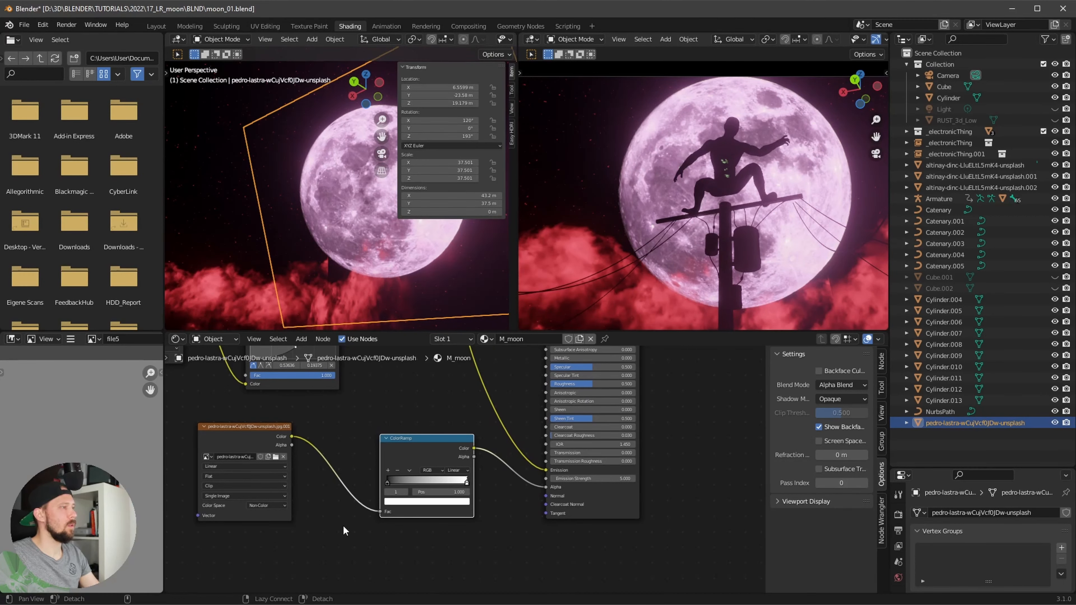
{"action": "scroll", "coordinate": [345, 527], "scroll_direction": "up", "scroll_amount": 2}
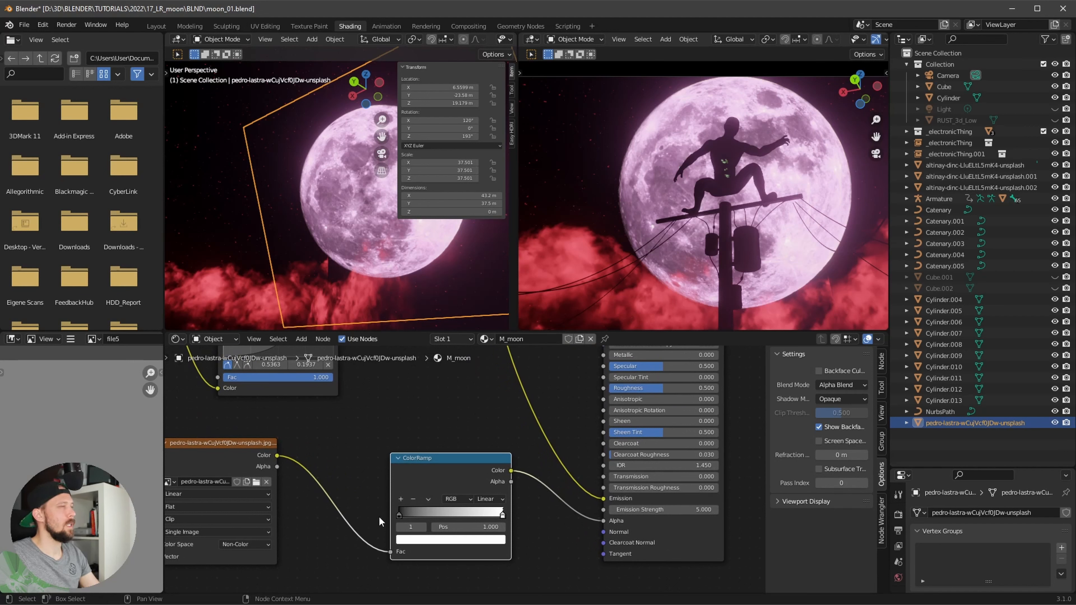
{"action": "left_click_drag", "start_coordinate": [399, 515], "coordinate": [369, 511]}
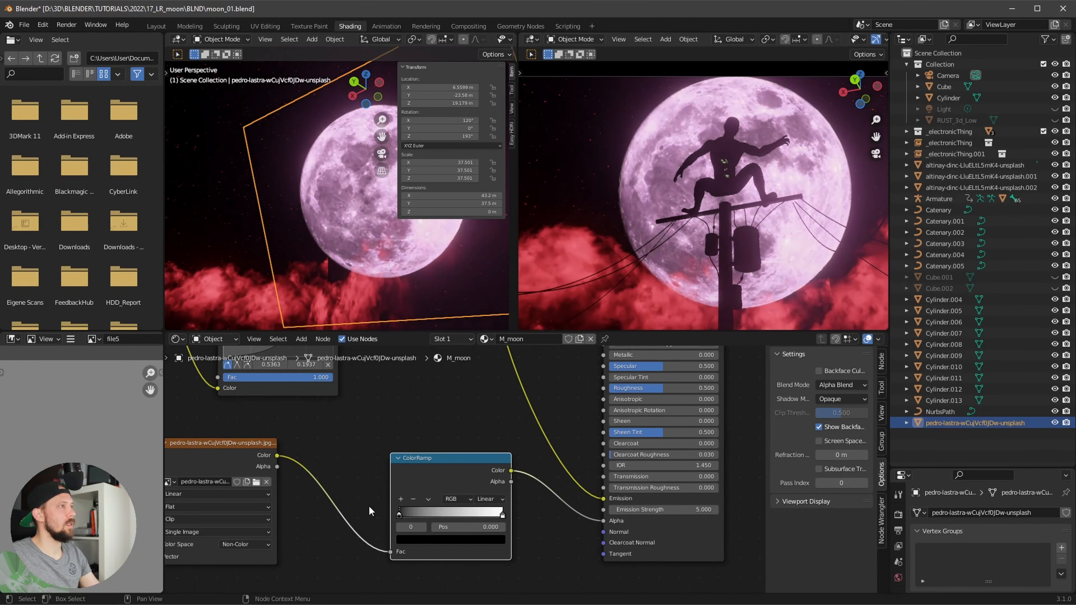
{"action": "left_click_drag", "start_coordinate": [503, 515], "coordinate": [544, 509]}
Step: Select the cloud plane ending in unsplash.002 and try to lower it along the global Z axis
{"action": "scroll", "coordinate": [720, 276], "scroll_direction": "down", "scroll_amount": 4}
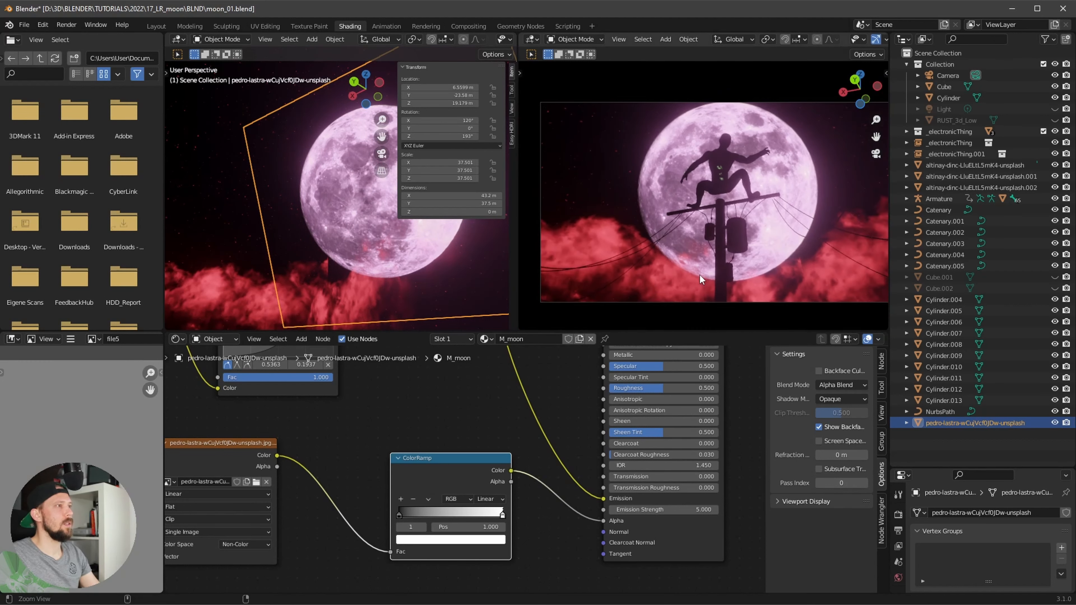
{"action": "left_click", "coordinate": [645, 278]}
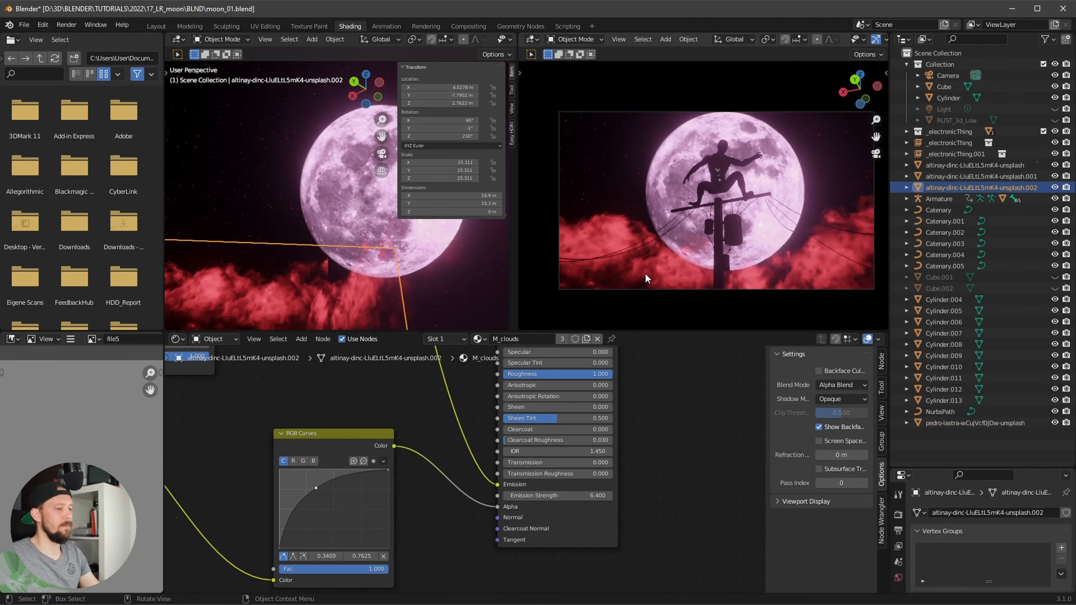
{"action": "key", "text": "g"}
{"action": "key", "text": "z"}
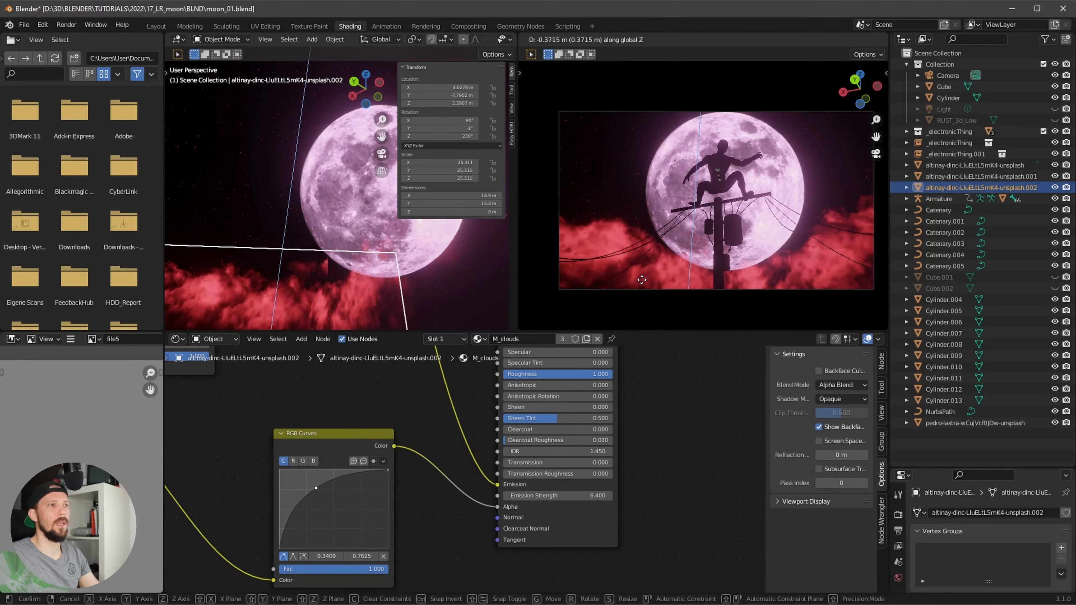
{"action": "left_click", "coordinate": [641, 276]}
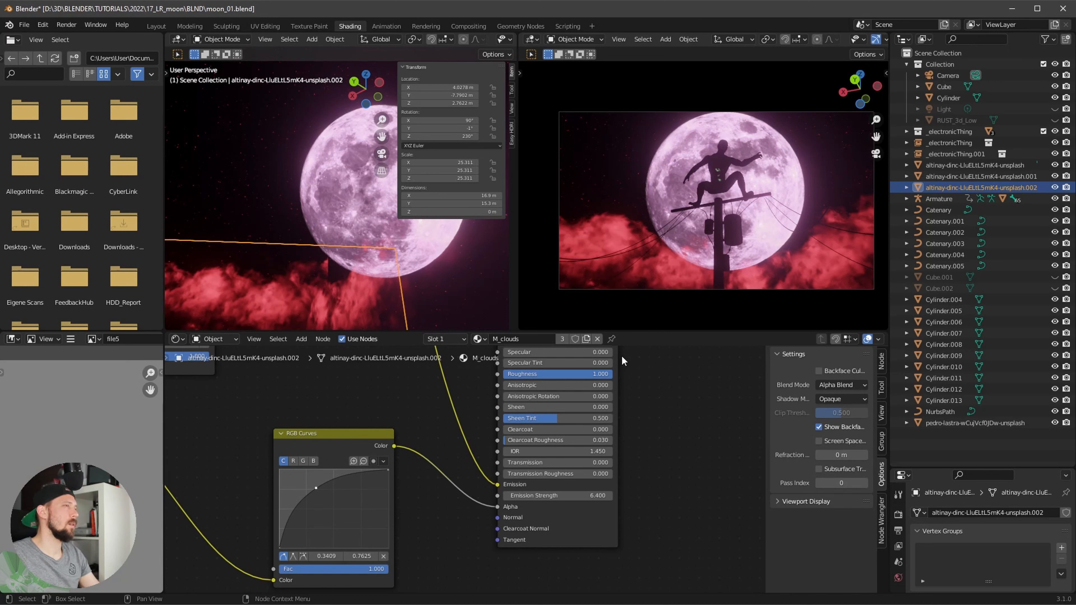
Step: Try Alpha Hashed as the M_clouds blend mode, set it to Alpha Clip, and inspect the cloud planes
{"action": "left_click", "coordinate": [833, 384]}
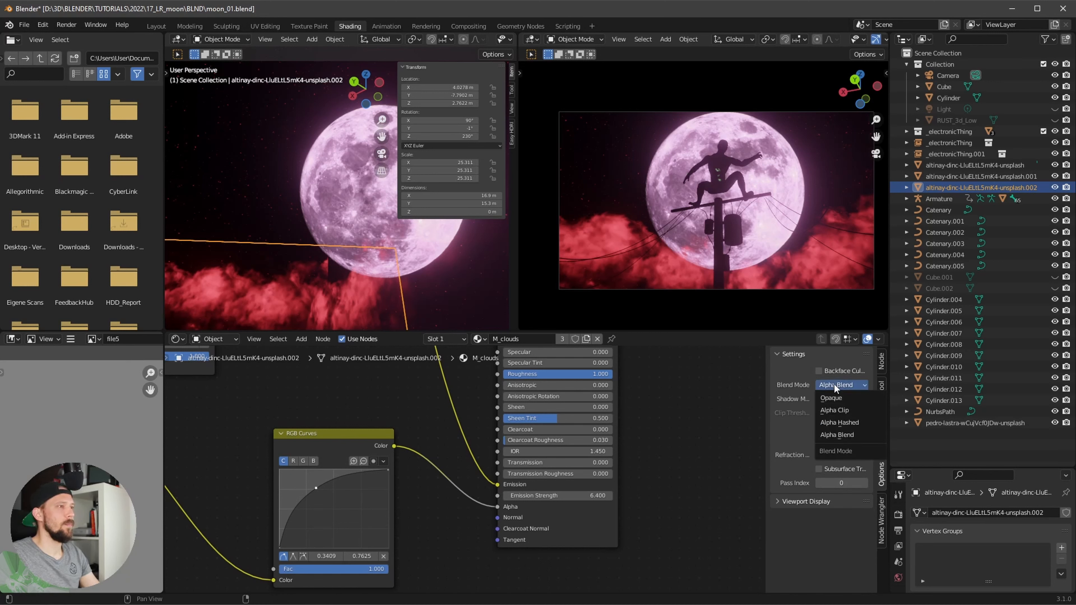
{"action": "left_click", "coordinate": [859, 423]}
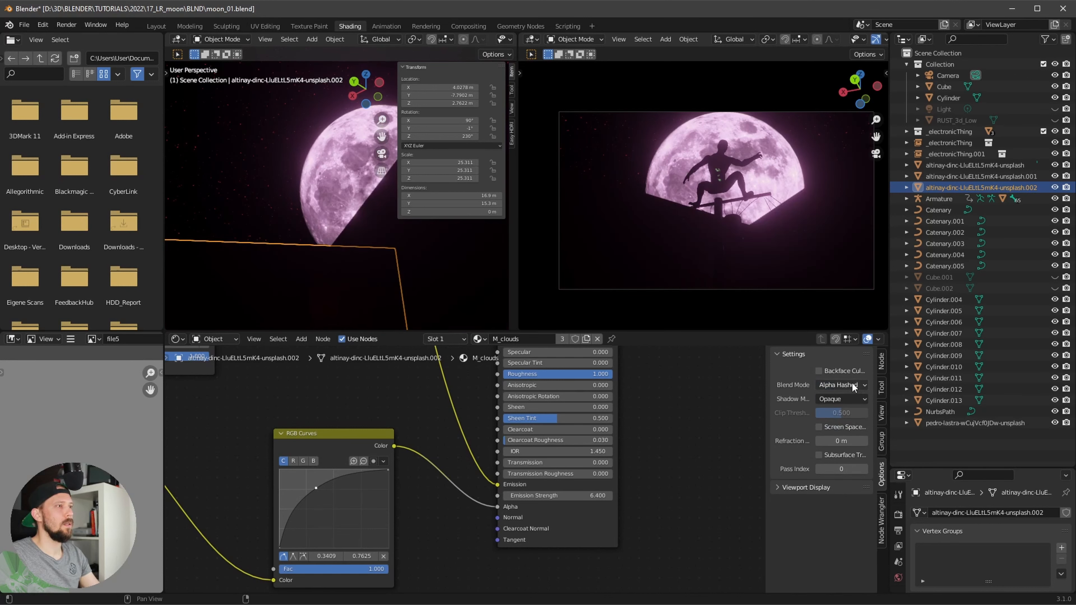
{"action": "left_click", "coordinate": [852, 385]}
{"action": "left_click", "coordinate": [854, 409]}
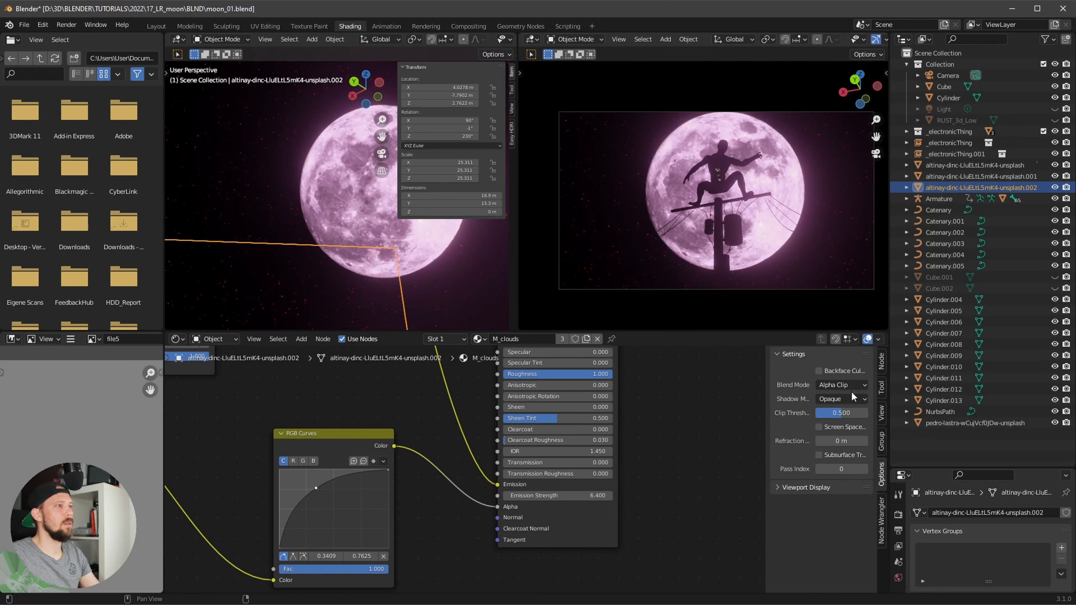
{"action": "middle_click_drag", "start_coordinate": [352, 283], "coordinate": [365, 261]}
{"action": "scroll", "coordinate": [365, 262], "scroll_direction": "down", "scroll_amount": 1}
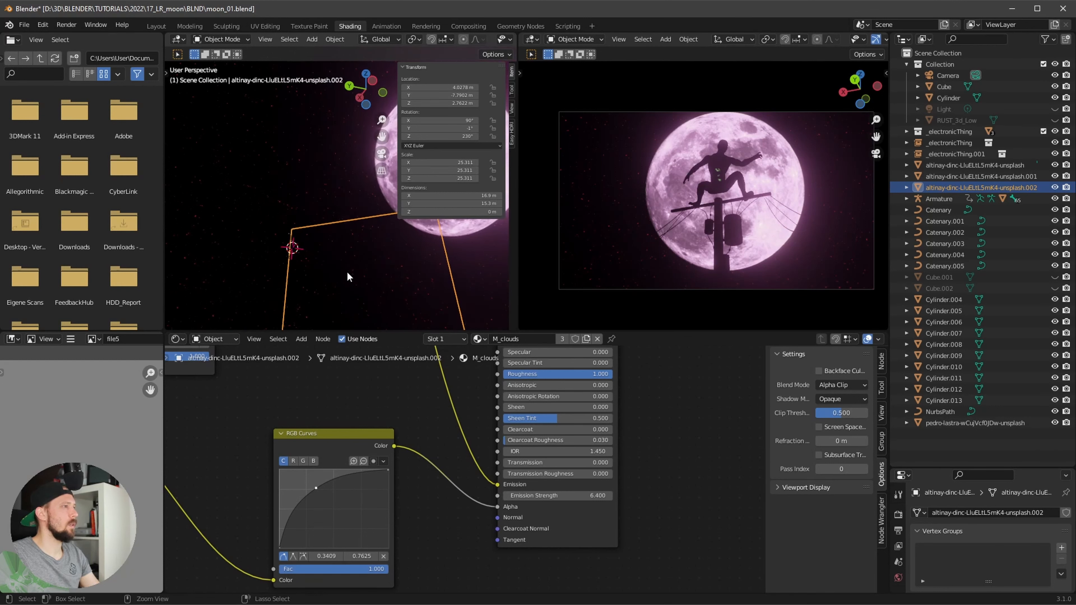
Step: Undo the Alpha Clip and Alpha Hashed blend mode changes on M_clouds
{"action": "key", "text": "ctrl+z"}
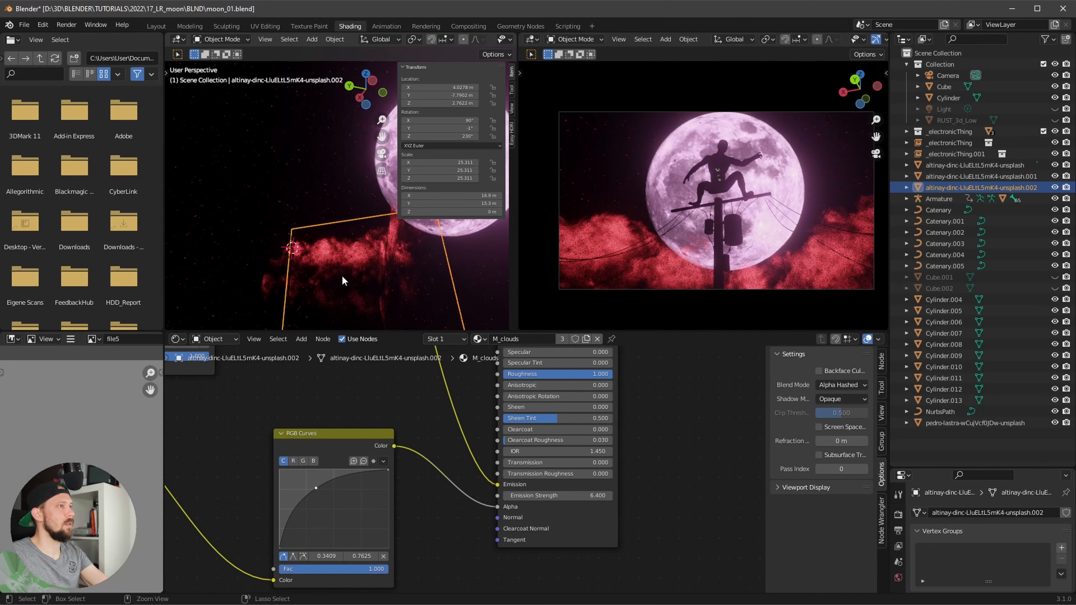
{"action": "key", "text": "ctrl+z"}
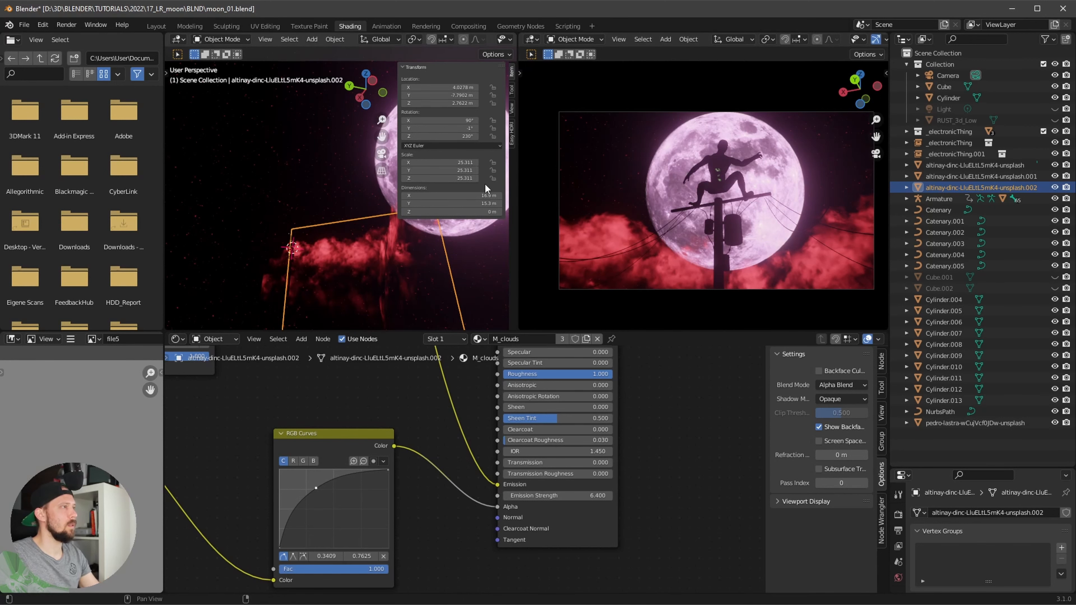
Step: Select the moon plane and try Alpha Clip and Alpha Hashed as the M_moon blend mode
{"action": "left_click", "coordinate": [667, 160]}
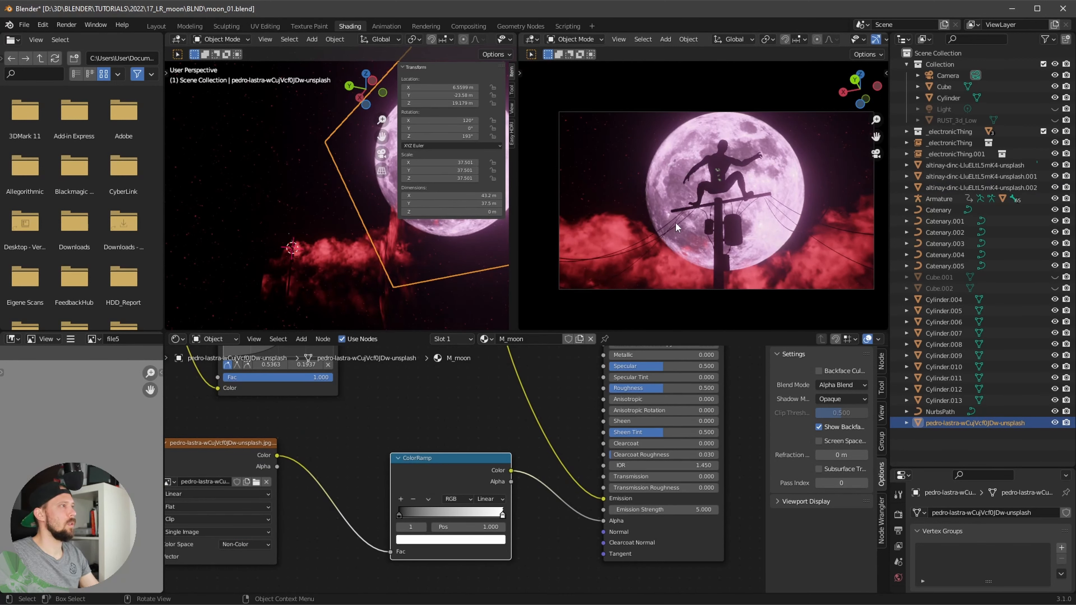
{"action": "left_click", "coordinate": [835, 384]}
{"action": "left_click", "coordinate": [854, 409]}
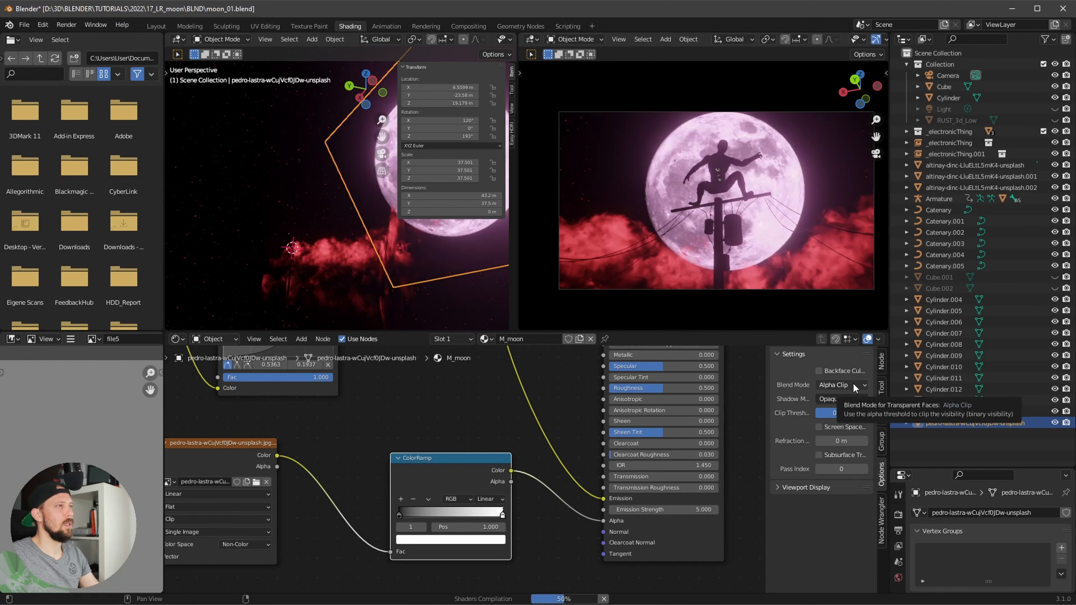
{"action": "left_click", "coordinate": [851, 383]}
{"action": "left_click", "coordinate": [851, 383]}
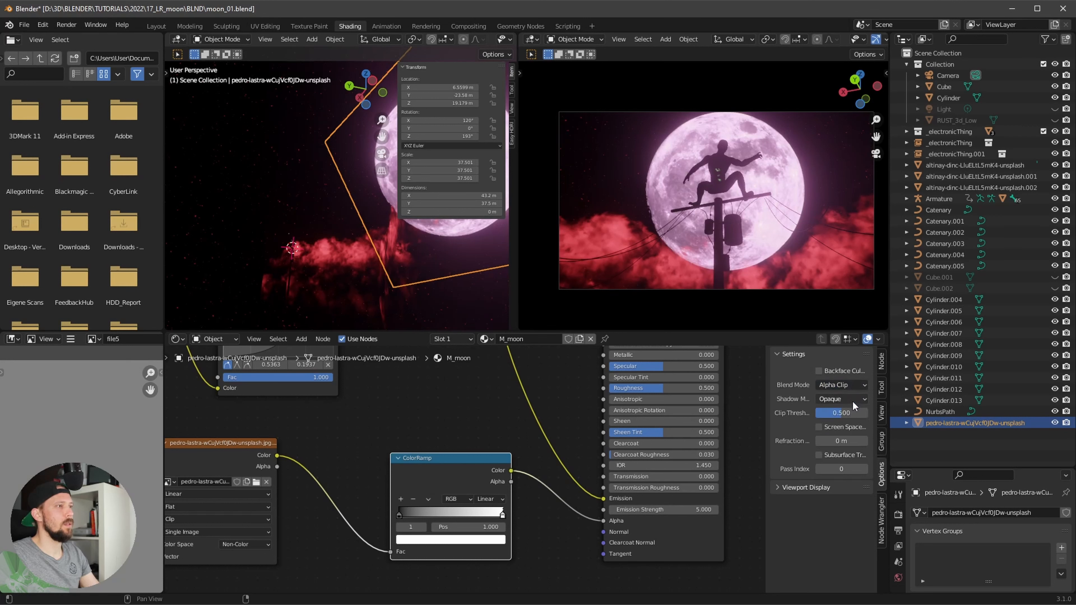
{"action": "left_click", "coordinate": [854, 380]}
{"action": "left_click", "coordinate": [857, 424]}
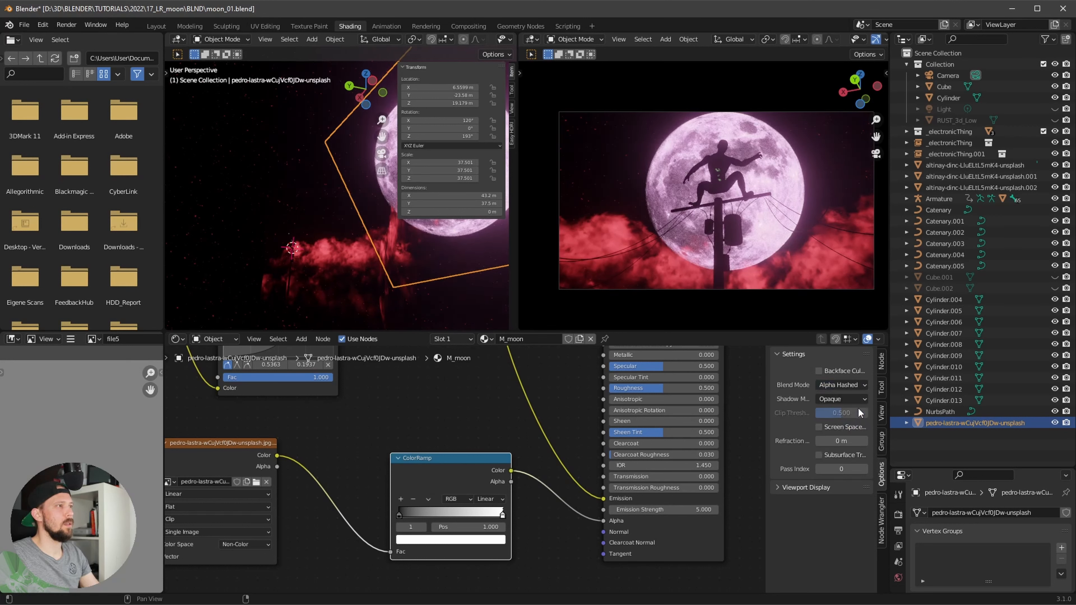
{"action": "left_click", "coordinate": [852, 381]}
{"action": "left_click", "coordinate": [848, 409]}
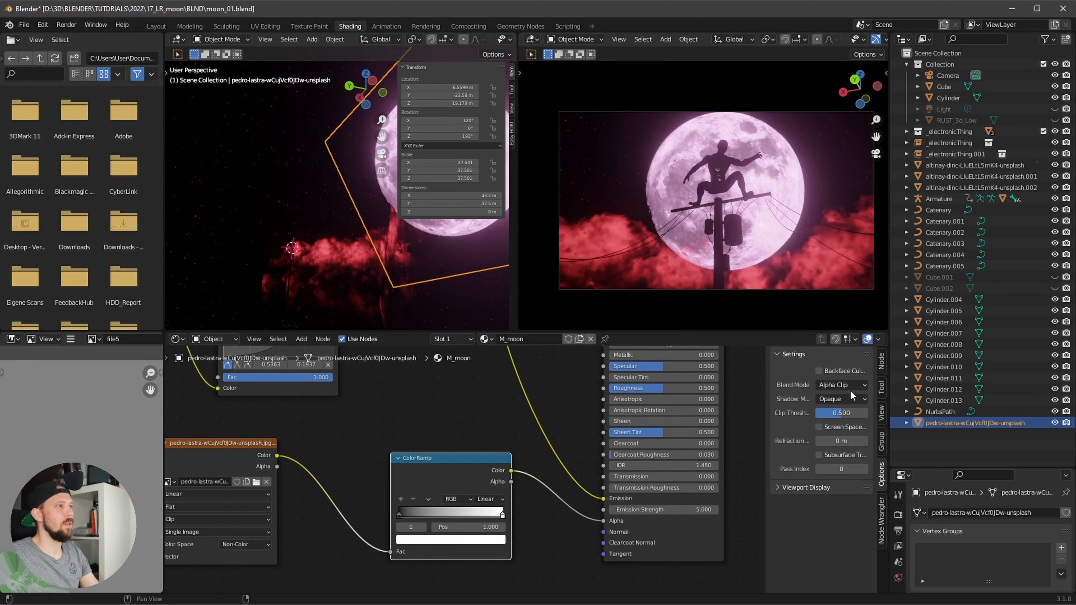
Step: Try Opaque as the M_moon blend mode and set it back to Alpha Blend
{"action": "left_click", "coordinate": [849, 386]}
{"action": "left_click", "coordinate": [844, 399]}
{"action": "left_click", "coordinate": [847, 383]}
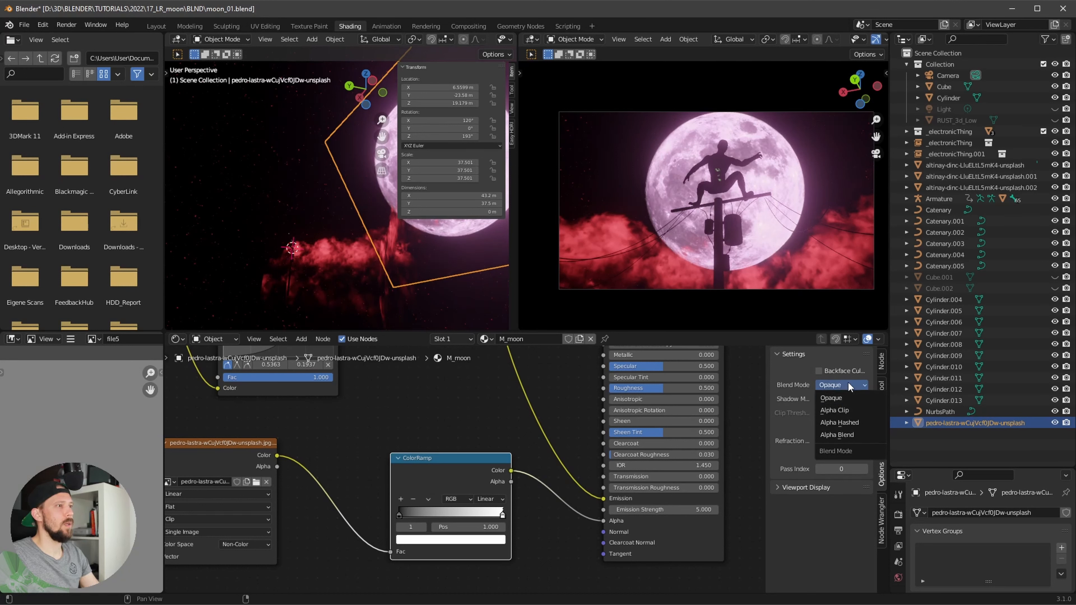
{"action": "left_click", "coordinate": [849, 435]}
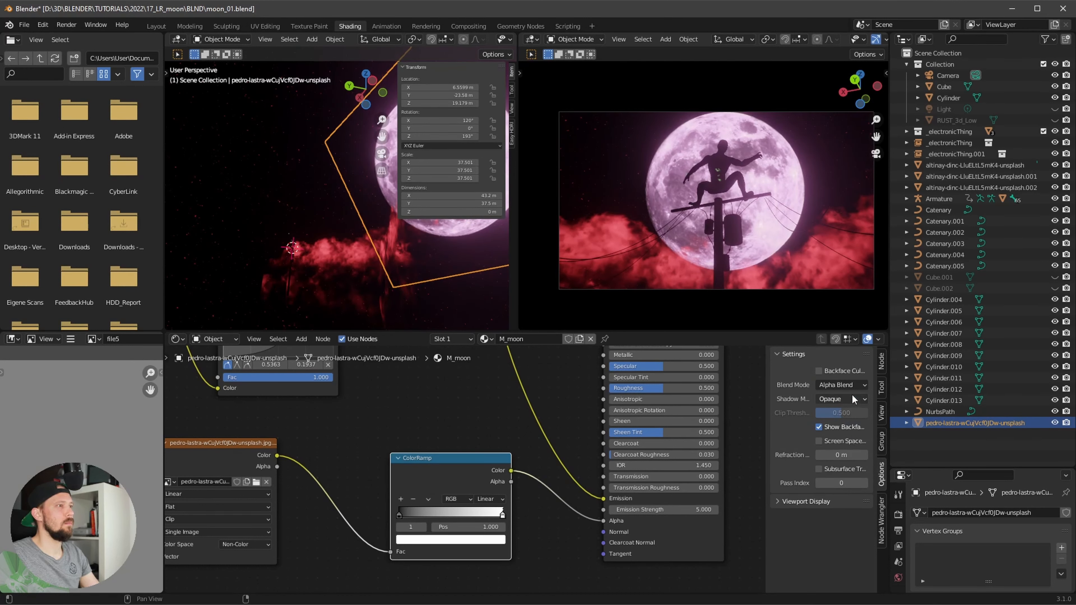
{"action": "left_click", "coordinate": [851, 387]}
{"action": "left_click", "coordinate": [849, 434]}
Step: Set the M_moon blend mode to Opaque and try moving the ColorRamp's black and white stops
{"action": "middle_click_drag", "start_coordinate": [443, 410], "coordinate": [477, 422]}
{"action": "scroll", "coordinate": [475, 421], "scroll_direction": "up", "scroll_amount": 1}
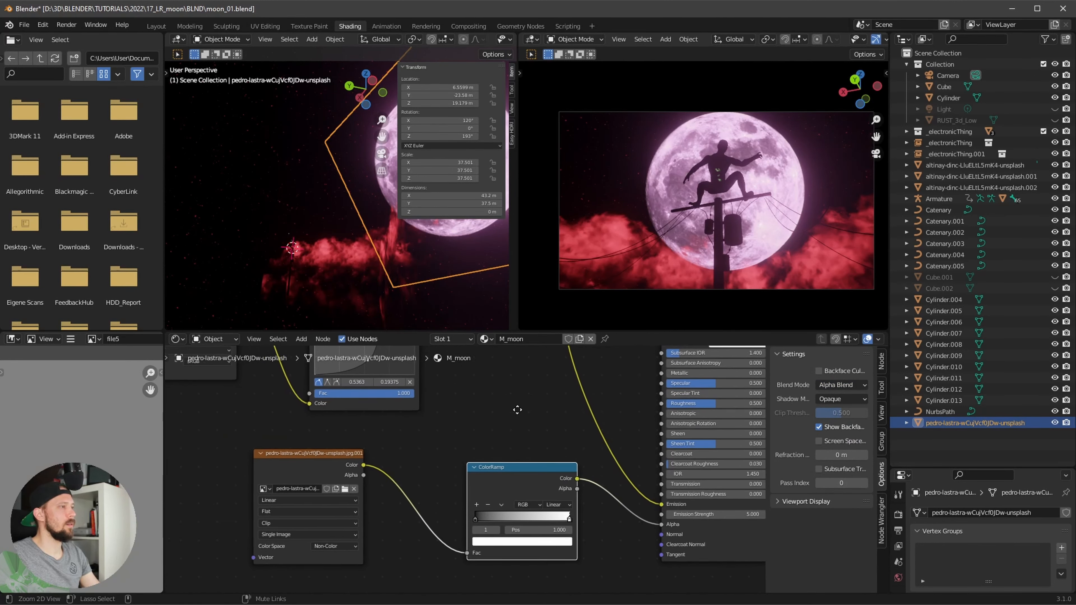
{"action": "left_click", "coordinate": [837, 385]}
{"action": "left_click", "coordinate": [838, 396]}
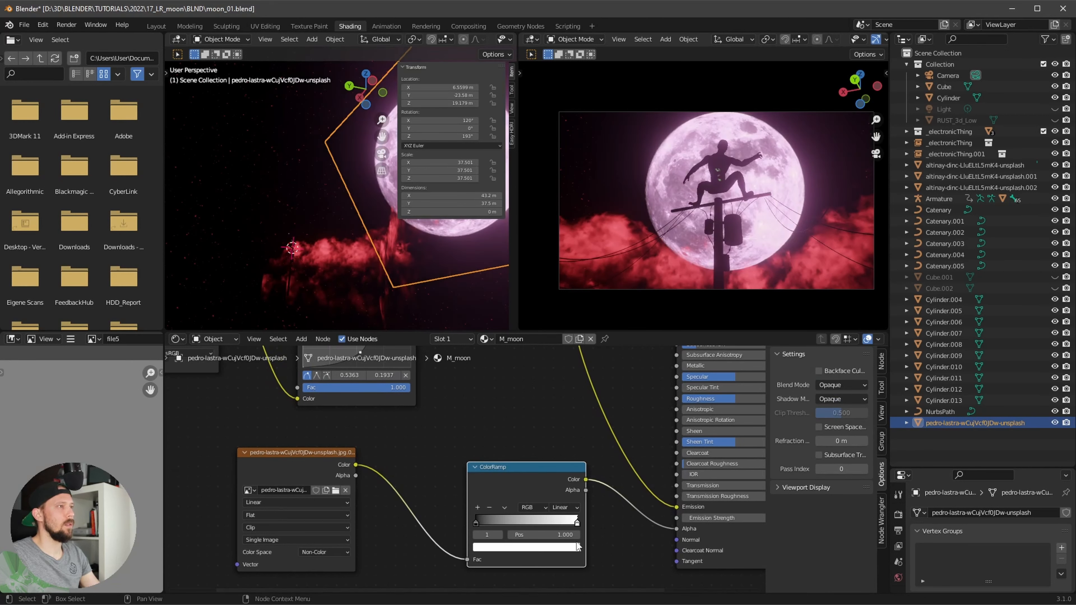
{"action": "mouse_move", "coordinate": [475, 521]}
{"action": "left_mouse_down"}
{"action": "mouse_move", "coordinate": [530, 520]}
{"action": "mouse_move", "coordinate": [477, 529]}
{"action": "left_mouse_up"}
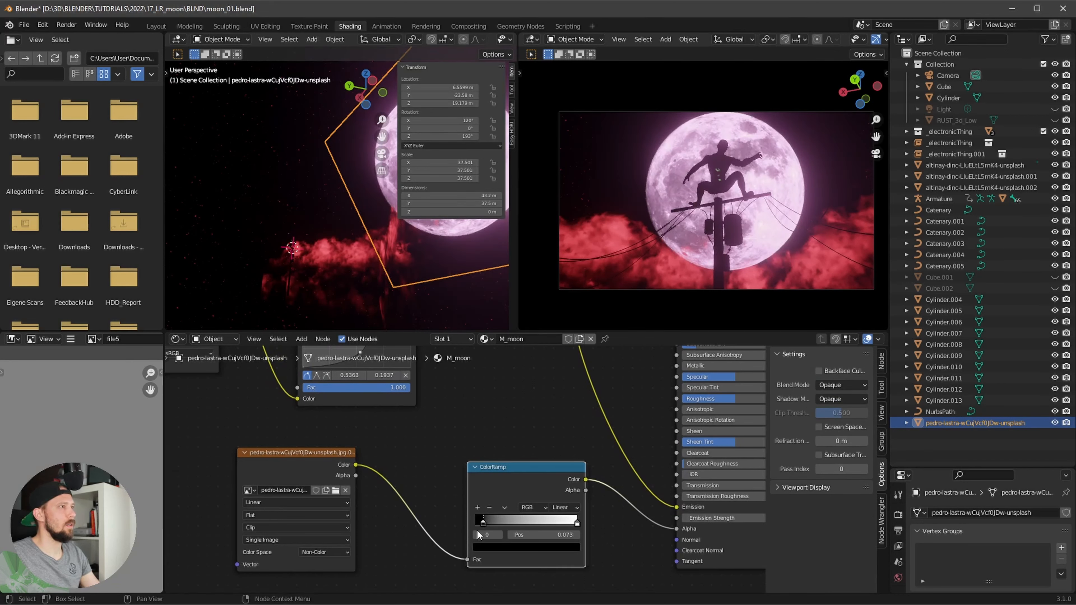
{"action": "left_click_drag", "start_coordinate": [571, 523], "coordinate": [619, 510]}
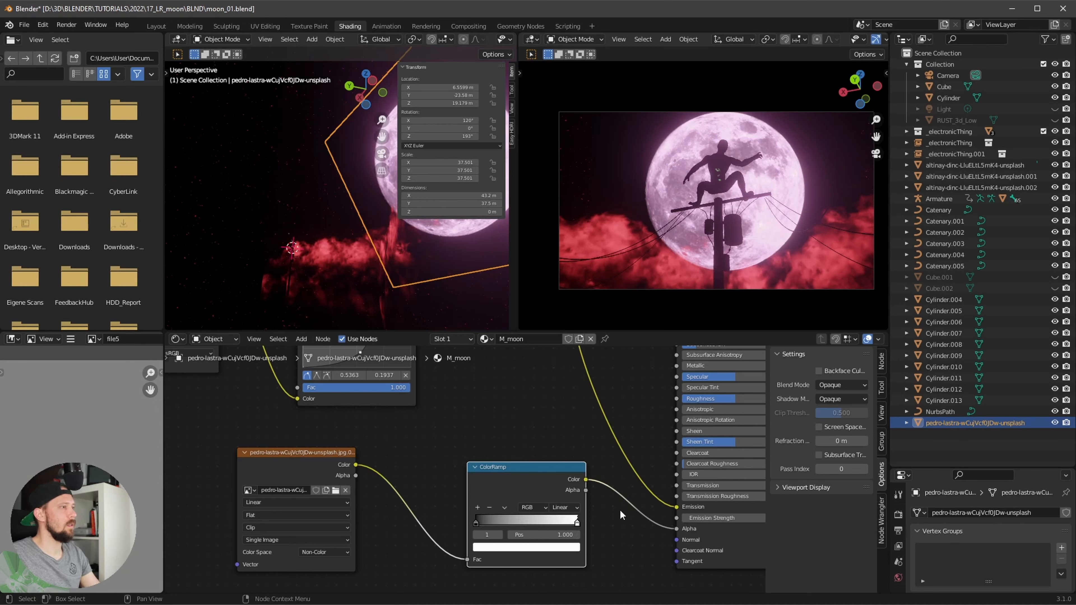
Step: Switch the M_moon blend mode to Alpha Blend and back to Opaque to compare the moon's look
{"action": "left_click", "coordinate": [834, 385]}
{"action": "left_click", "coordinate": [856, 435]}
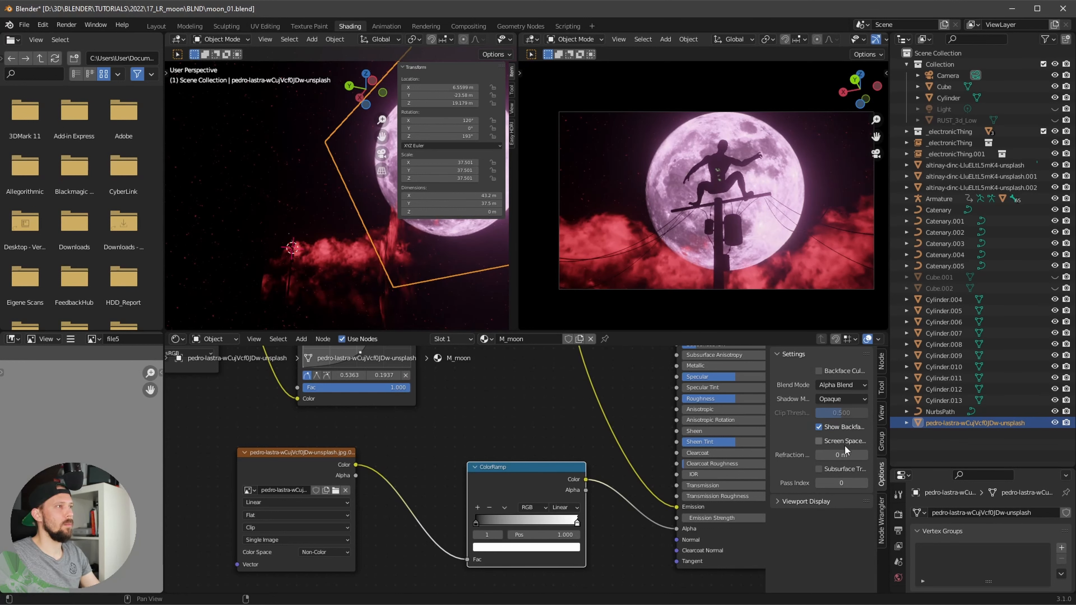
{"action": "left_click", "coordinate": [831, 380]}
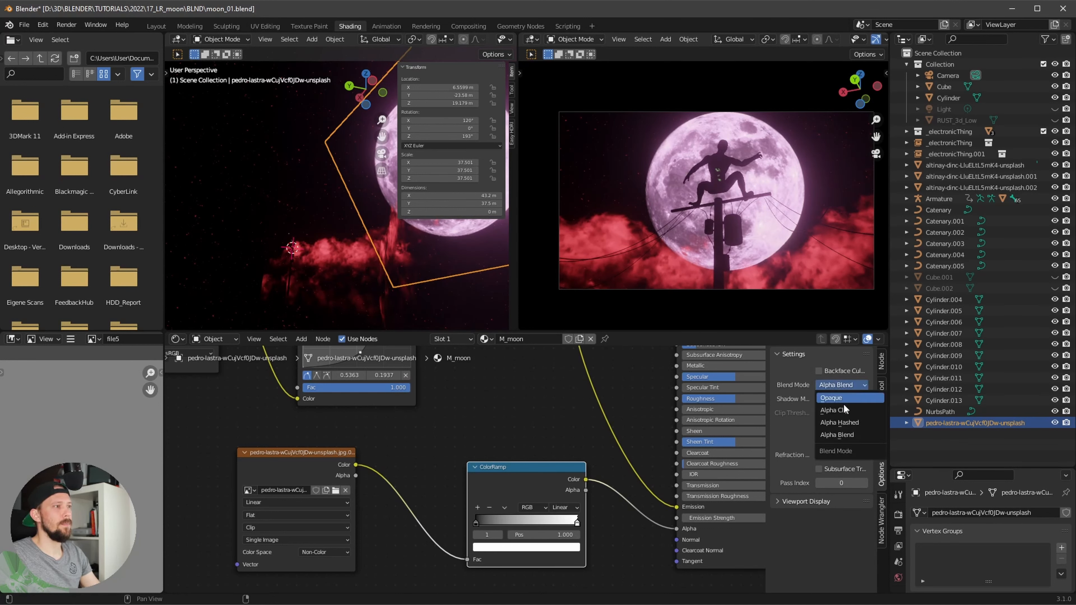
{"action": "left_click", "coordinate": [843, 401]}
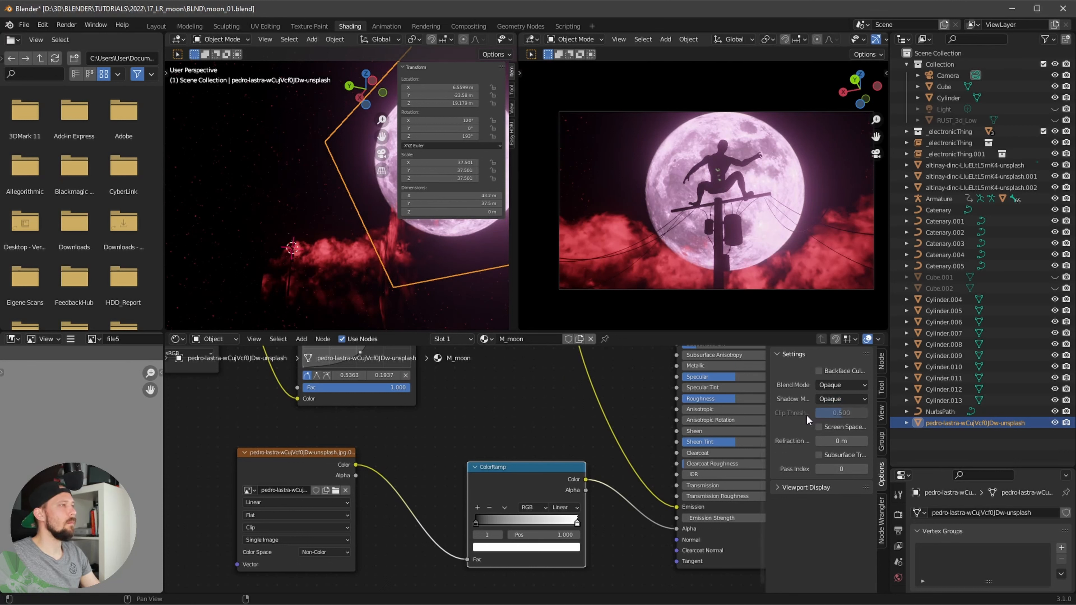
Step: Try duplicating the moon plane at an offset, cancel the offset and delete the duplicate
{"action": "middle_click_drag", "start_coordinate": [478, 248], "coordinate": [368, 265]}
{"action": "key", "text": "shift+d"}
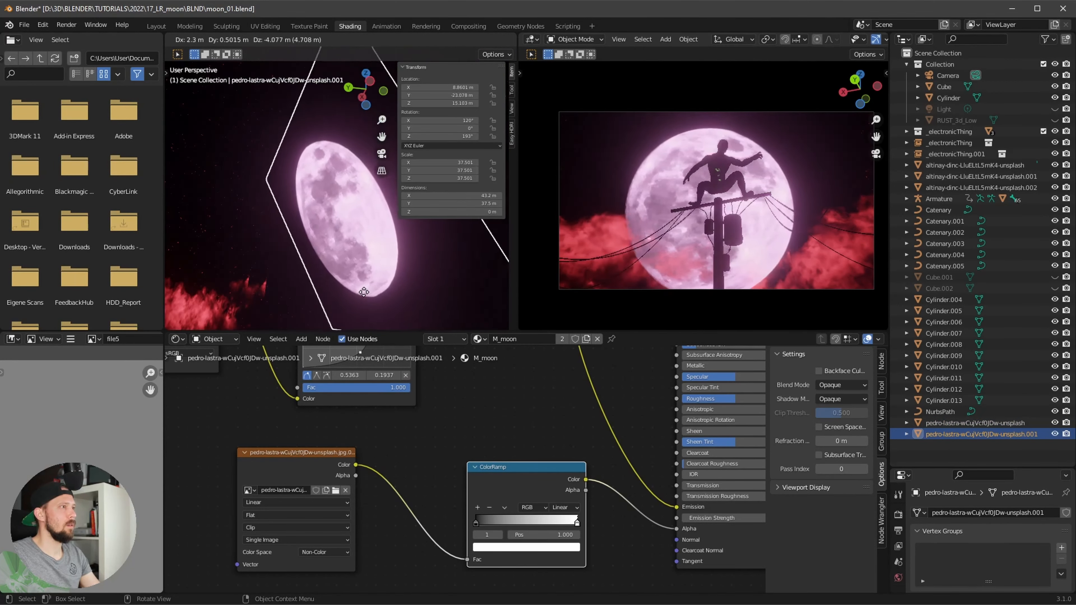
{"action": "left_click", "coordinate": [387, 293]}
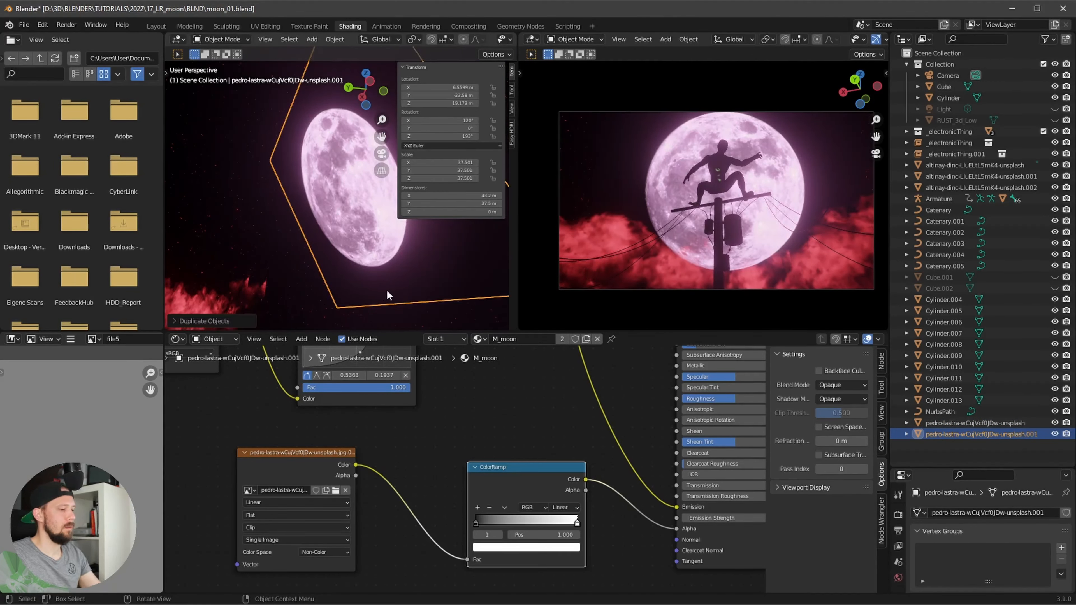
{"action": "key", "text": "x"}
{"action": "left_click", "coordinate": [381, 293]}
Step: Inspect how the moon and cloud planes sit relative to each other from several angles and through the camera
{"action": "left_click", "coordinate": [354, 231]}
{"action": "middle_click_drag", "start_coordinate": [354, 231], "coordinate": [333, 258]}
{"action": "mouse_move", "coordinate": [332, 259]}
{"action": "left_mouse_down", "text": "alt+shift"}
{"action": "mouse_move", "coordinate": [376, 267]}
{"action": "mouse_move", "coordinate": [329, 271]}
{"action": "left_mouse_up", "text": "alt+shift"}
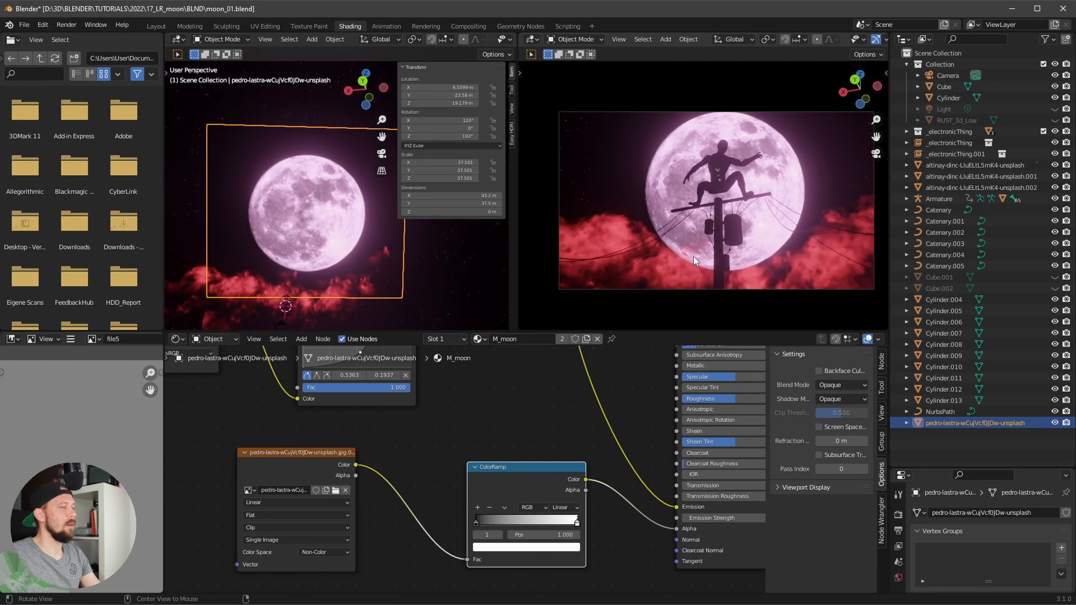
{"action": "left_click_drag", "start_coordinate": [693, 256], "coordinate": [638, 239], "text": "alt"}
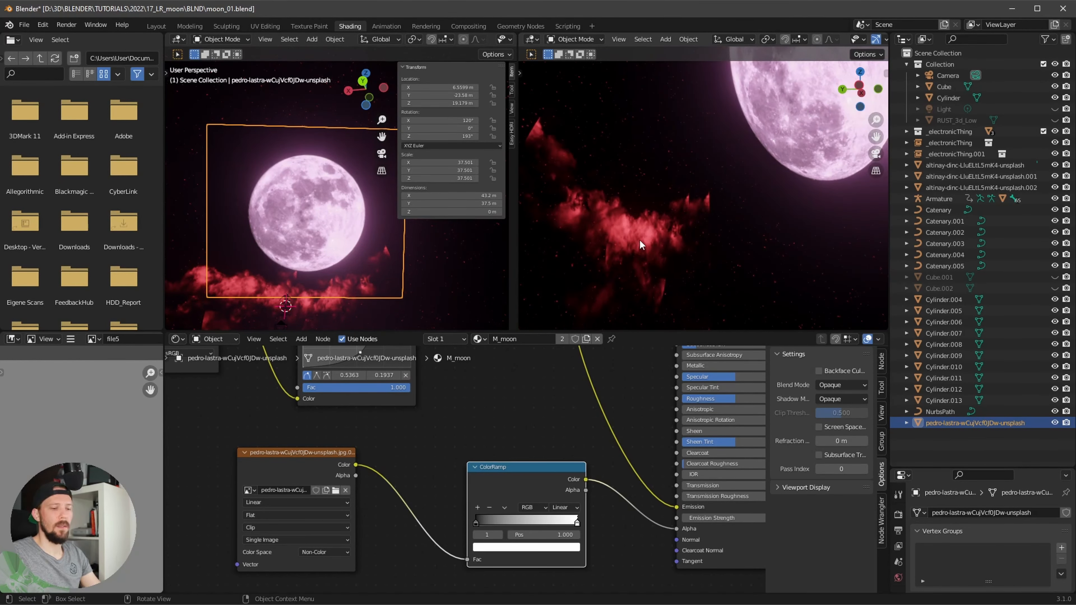
{"action": "key", "text": "KP_0"}
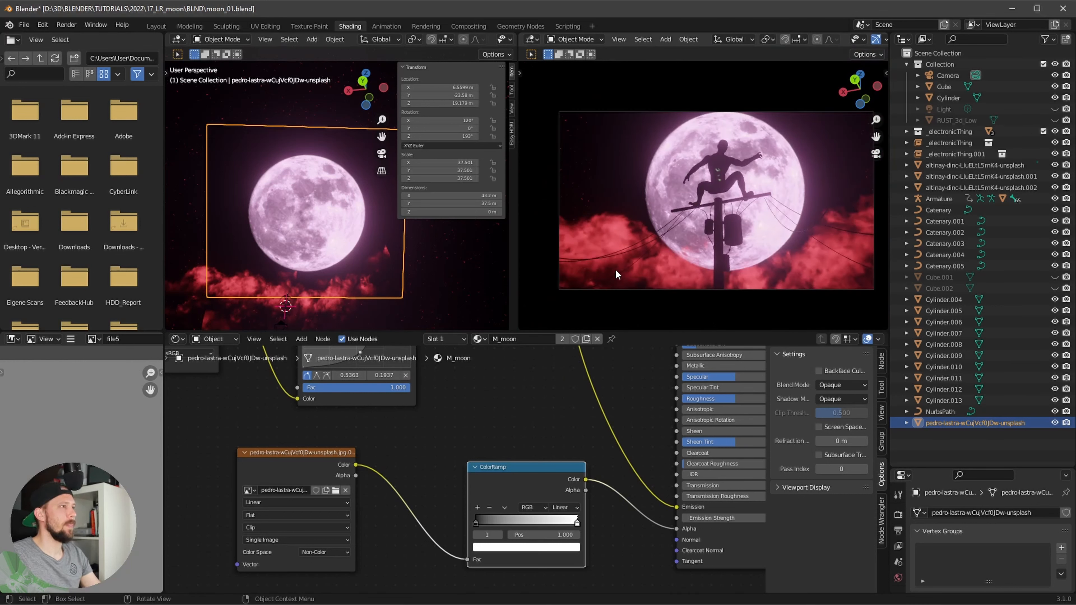
{"action": "left_click", "coordinate": [623, 267]}
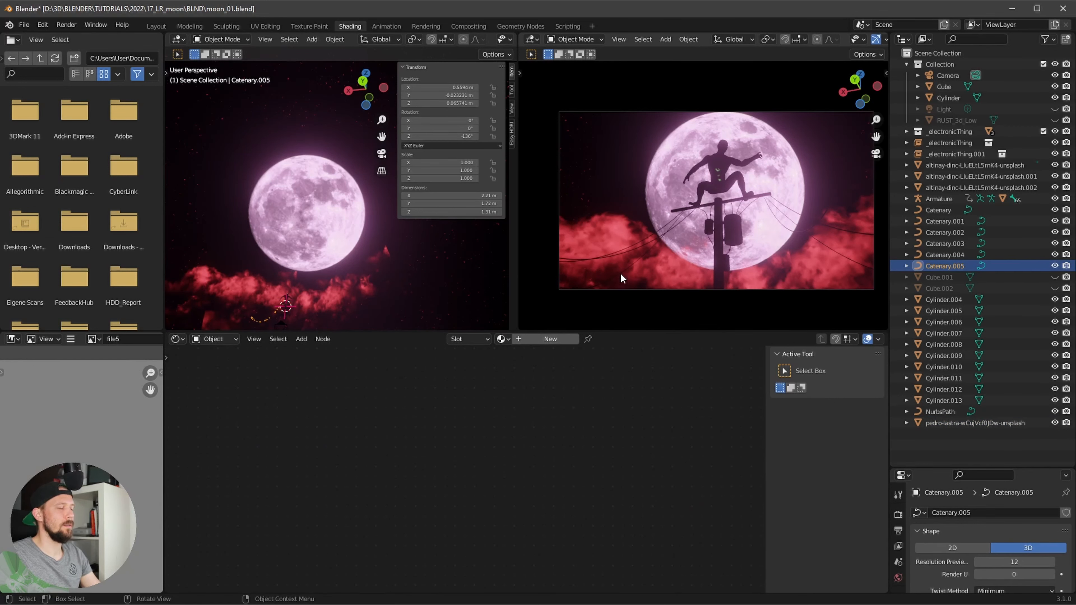
{"action": "middle_click_drag", "start_coordinate": [326, 263], "coordinate": [378, 248]}
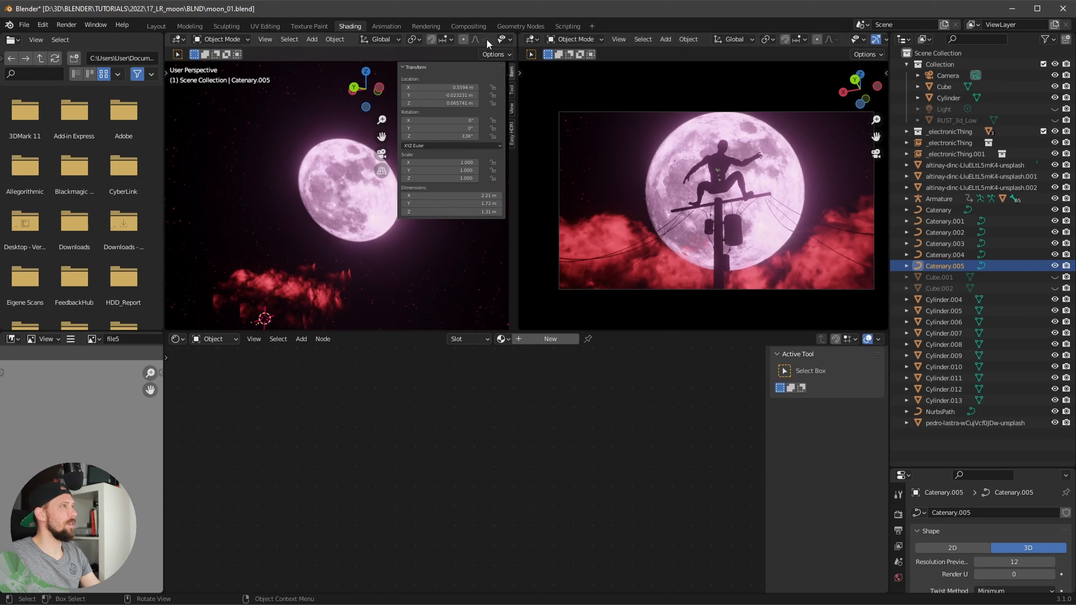
Step: Move the cloud plane ending in unsplash.002 up to about Z 16 m and try pushing it behind the moon
{"action": "left_click", "coordinate": [298, 292]}
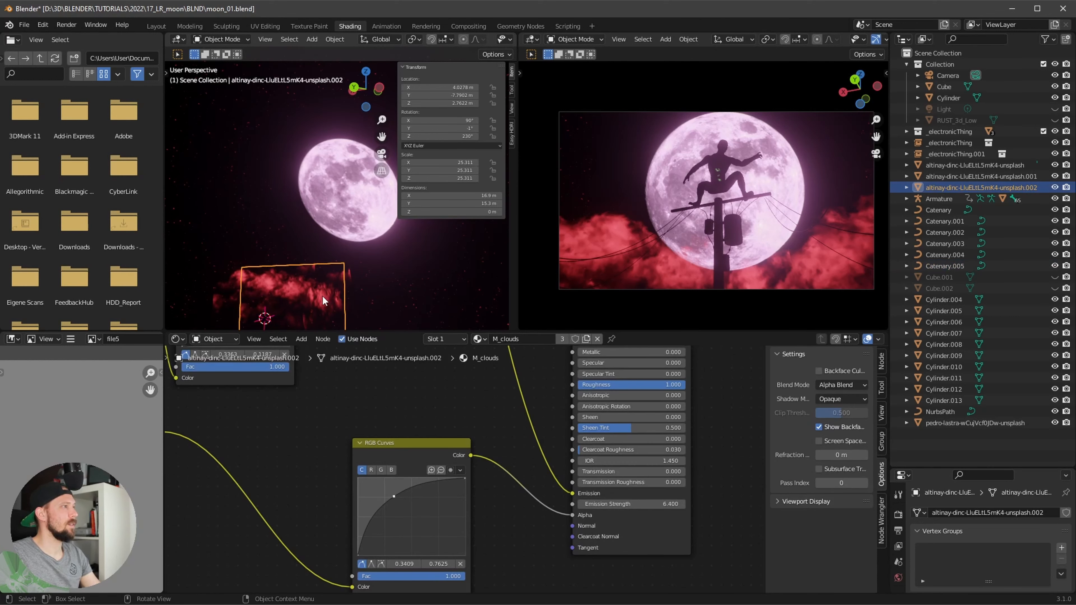
{"action": "key", "text": "g"}
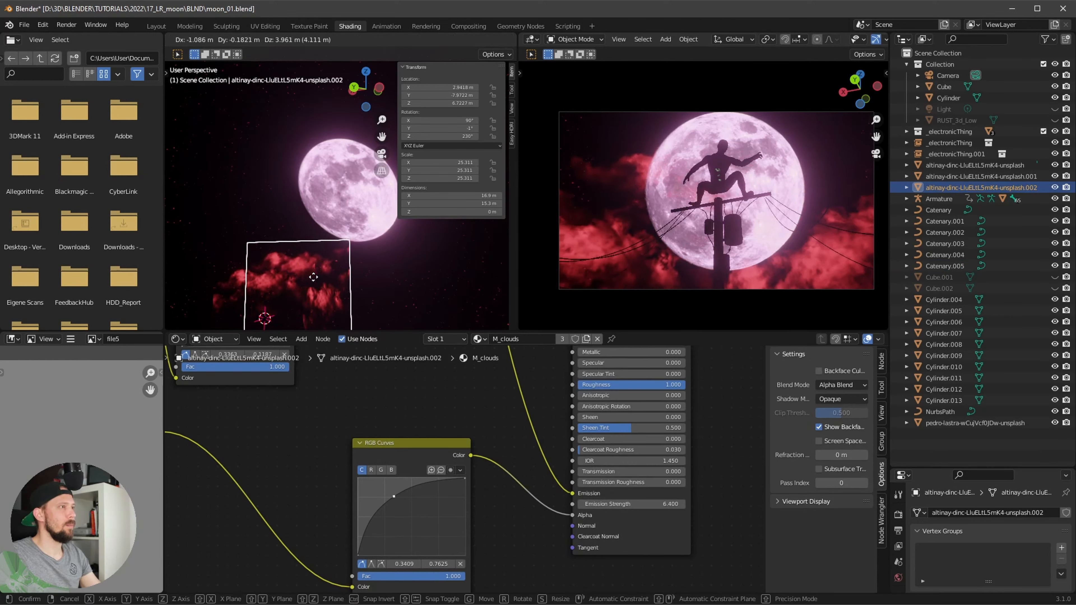
{"action": "left_click", "coordinate": [372, 218]}
{"action": "middle_click_drag", "start_coordinate": [372, 218], "coordinate": [368, 240]}
{"action": "key", "text": "g"}
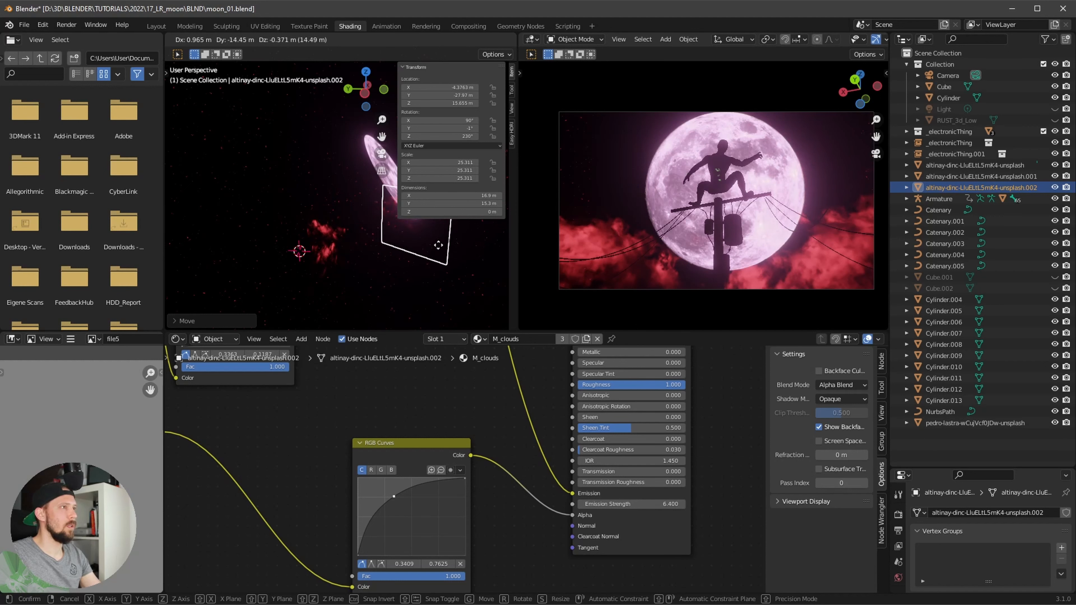
{"action": "right_click", "coordinate": [422, 253]}
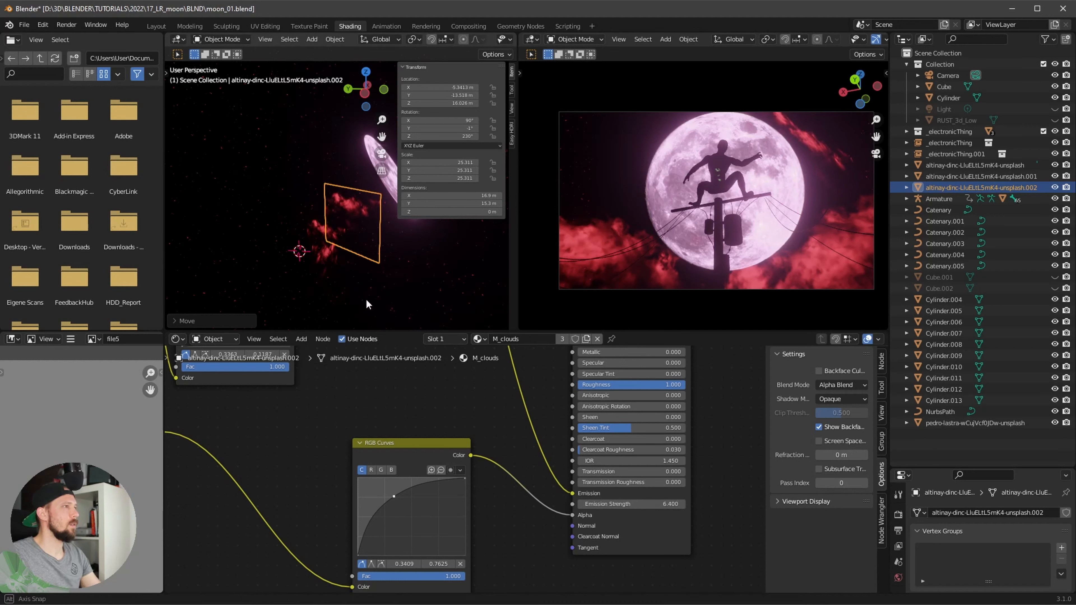
{"action": "middle_click_drag", "start_coordinate": [366, 298], "coordinate": [374, 298]}
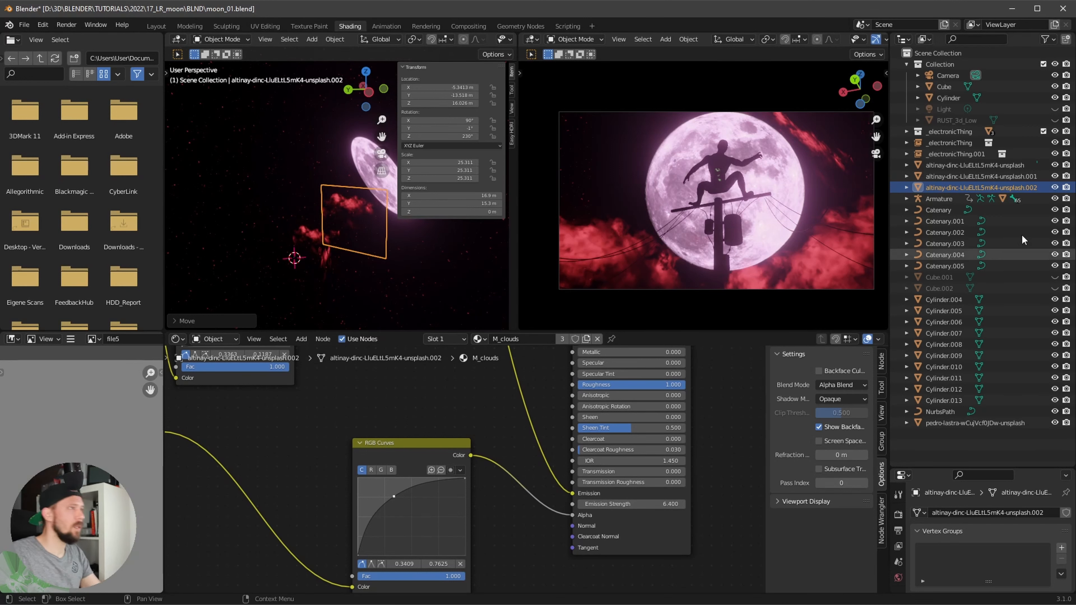
Step: Select all three altinay-dinc cloud planes and enlarge them together to a scale of about 55
{"action": "left_click", "coordinate": [941, 166]}
{"action": "left_click", "coordinate": [946, 185], "text": "shift"}
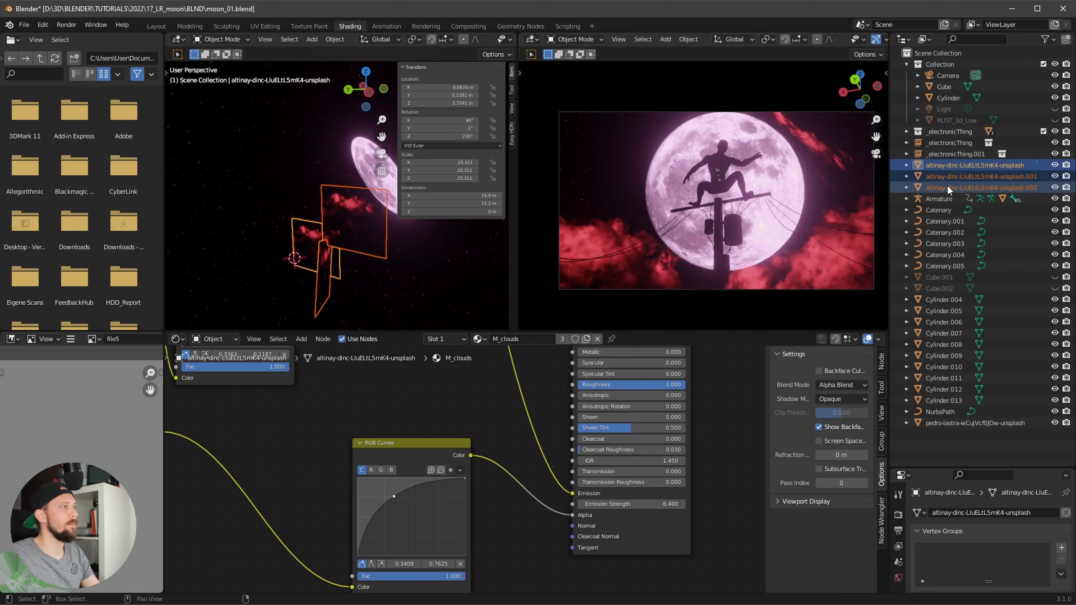
{"action": "middle_click_drag", "start_coordinate": [449, 277], "coordinate": [449, 241]}
{"action": "key", "text": "s"}
{"action": "left_click", "coordinate": [464, 252]}
Step: Move the three cloud planes along Y behind the moon, shift them sideways and raise them along Z to about 12.5 m
{"action": "key", "text": "g"}
{"action": "key", "text": "y"}
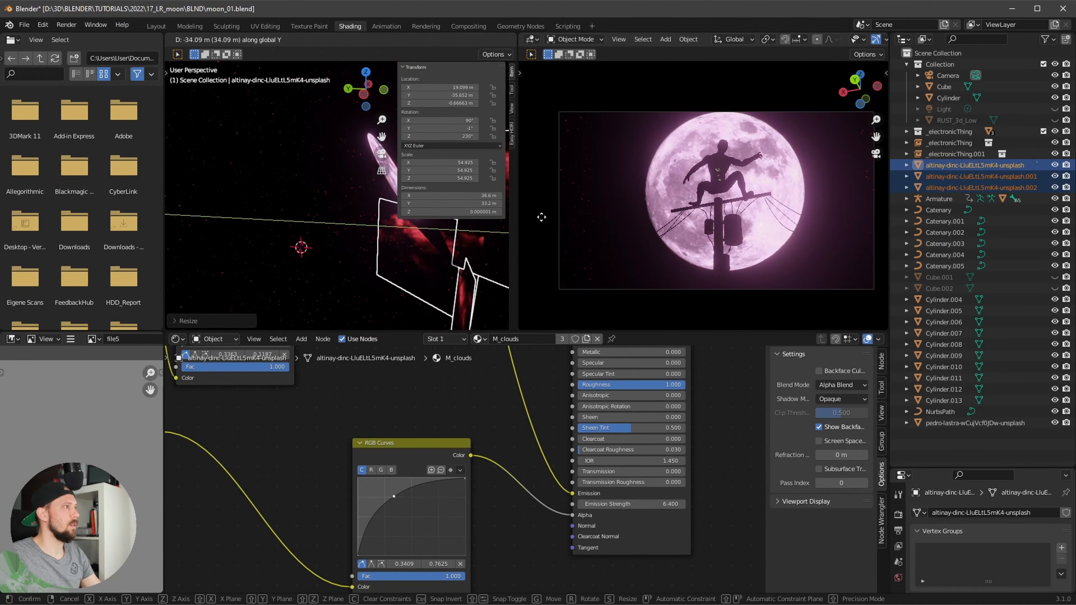
{"action": "left_click", "coordinate": [485, 246]}
{"action": "middle_click_drag", "start_coordinate": [485, 247], "coordinate": [440, 231], "text": "shift"}
{"action": "key", "text": "g"}
{"action": "left_click", "coordinate": [394, 239]}
{"action": "key", "text": "g"}
{"action": "key", "text": "z"}
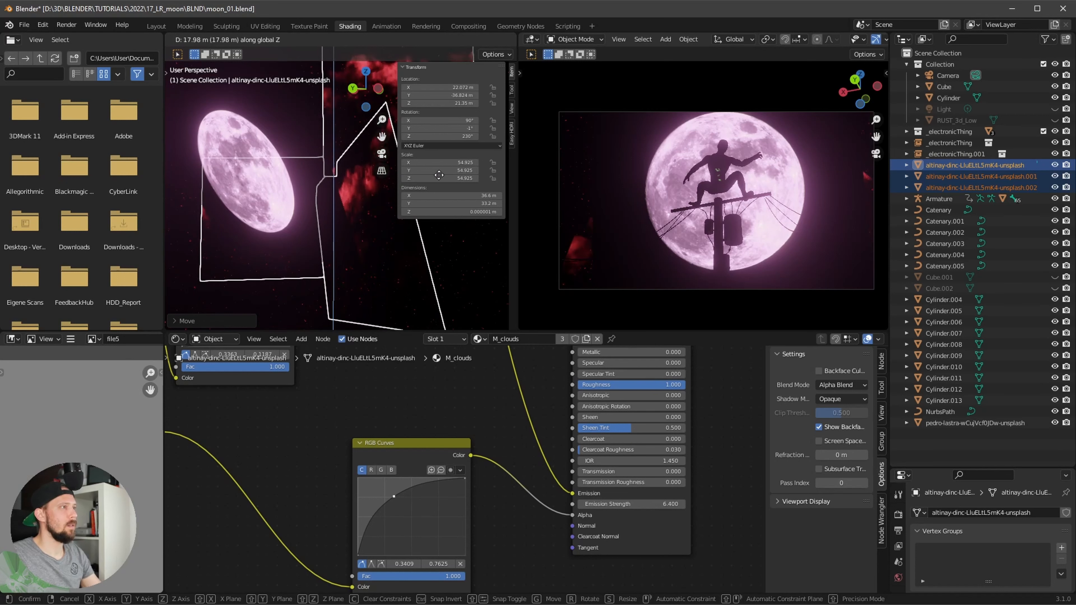
{"action": "left_click", "coordinate": [431, 212]}
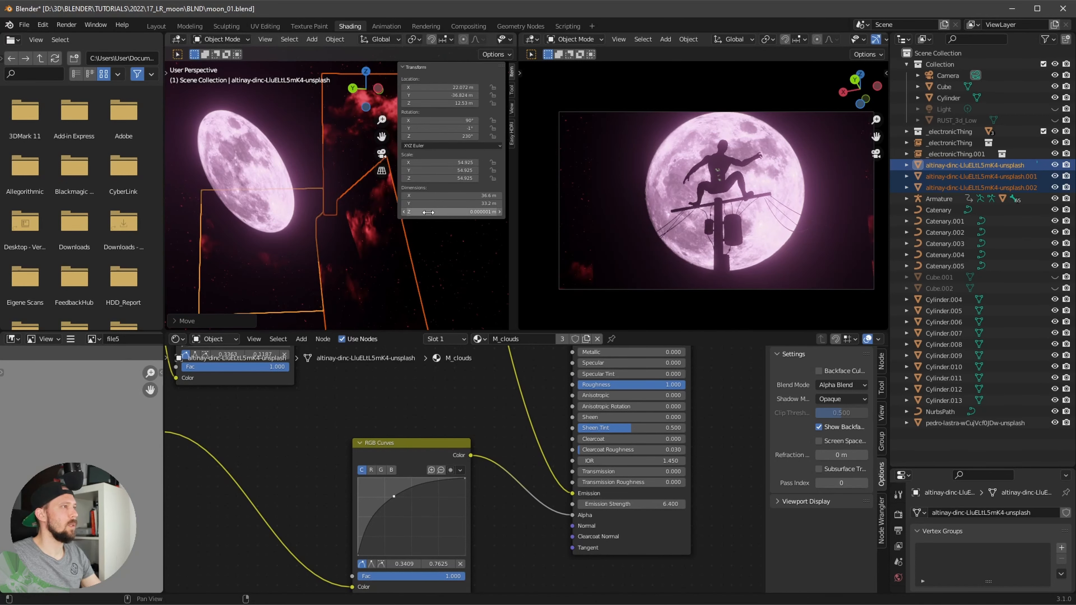
Step: Select the moon plane and set the M_moon blend mode to Alpha Blend
{"action": "left_click", "coordinate": [260, 158]}
{"action": "left_click", "coordinate": [830, 384]}
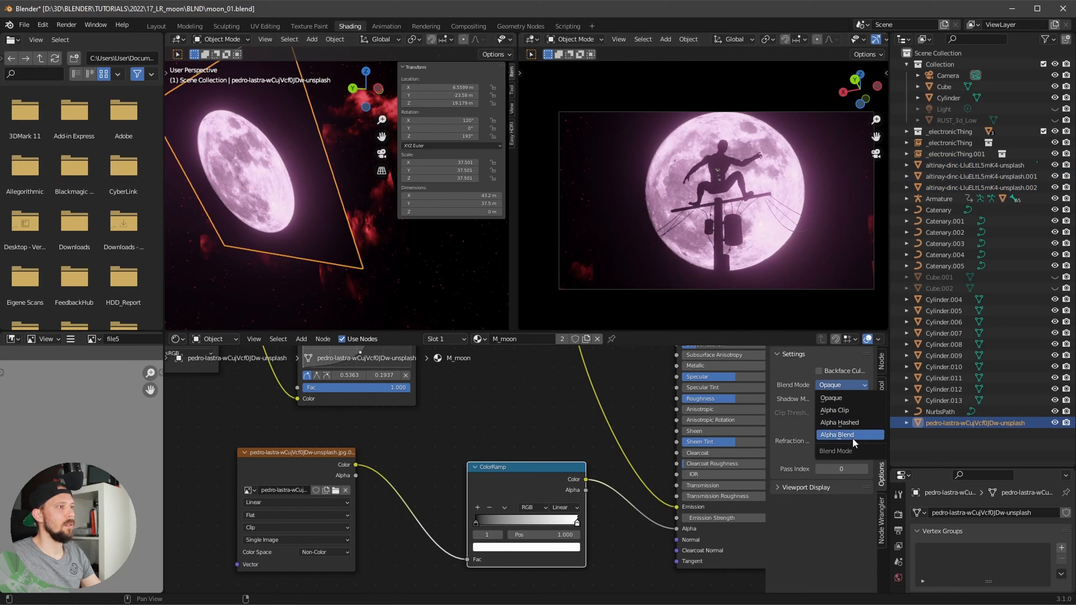
{"action": "left_click", "coordinate": [853, 434]}
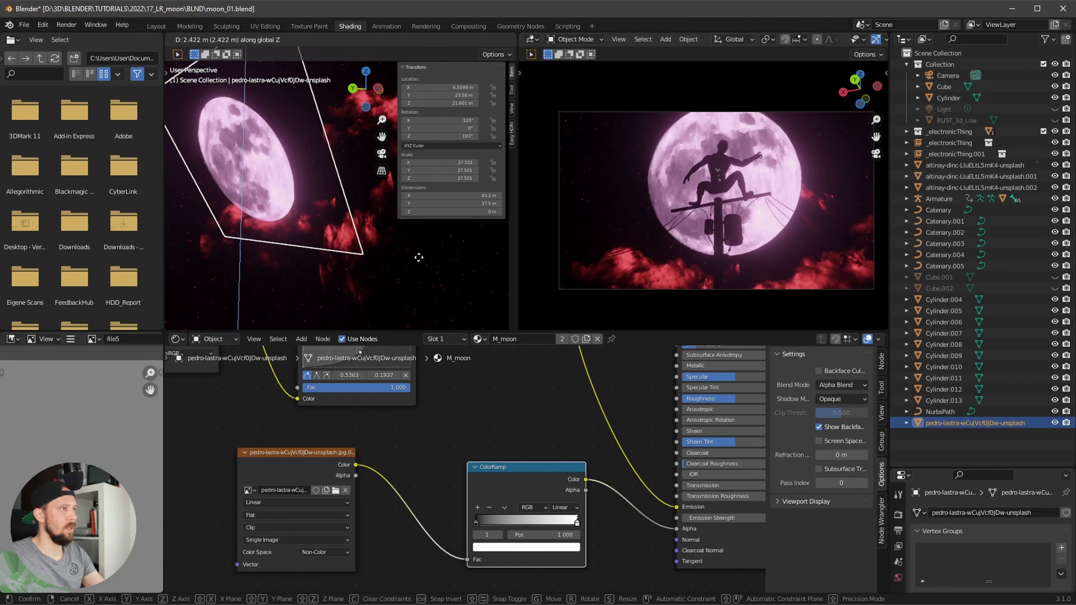
Step: Select the three altinay-dinc cloud planes and raise them together along Z, bringing the first one to about 14.3 m
{"action": "left_click", "coordinate": [944, 165]}
{"action": "left_click", "coordinate": [943, 189], "text": "shift"}
{"action": "left_click", "coordinate": [939, 198]}
{"action": "left_click", "coordinate": [939, 166]}
{"action": "left_click", "coordinate": [942, 189], "text": "shift"}
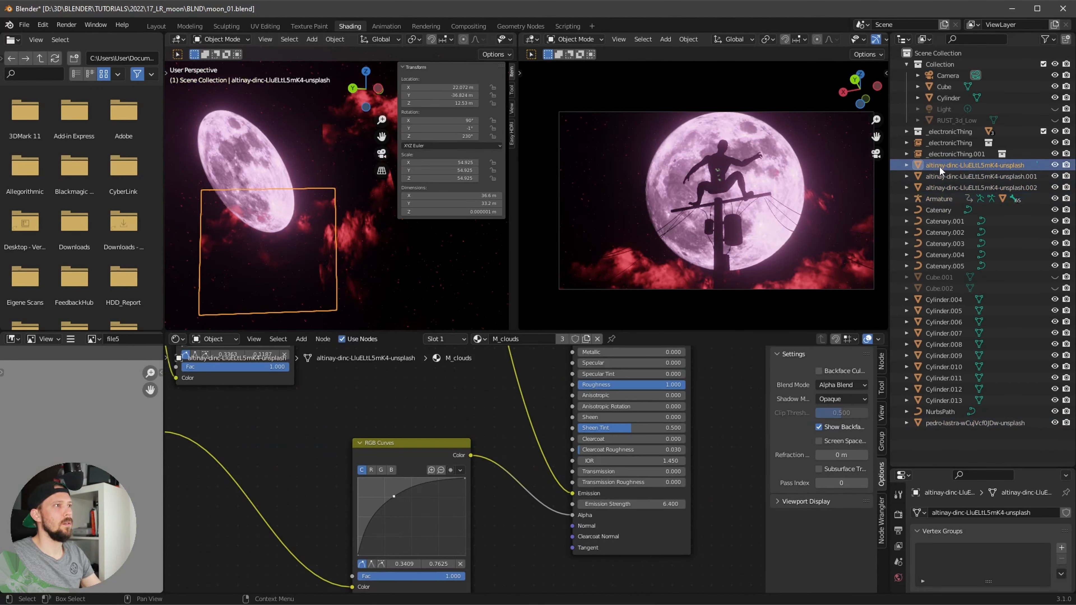
{"action": "key", "text": "g"}
{"action": "key", "text": "z"}
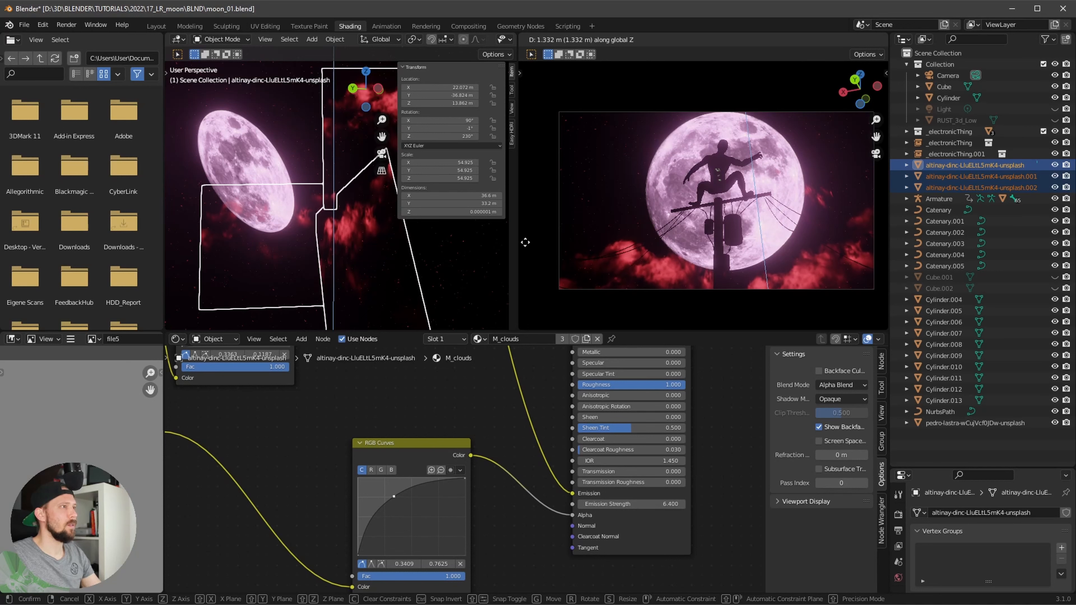
{"action": "left_click", "coordinate": [454, 278]}
{"action": "middle_click_drag", "start_coordinate": [454, 273], "coordinate": [387, 278]}
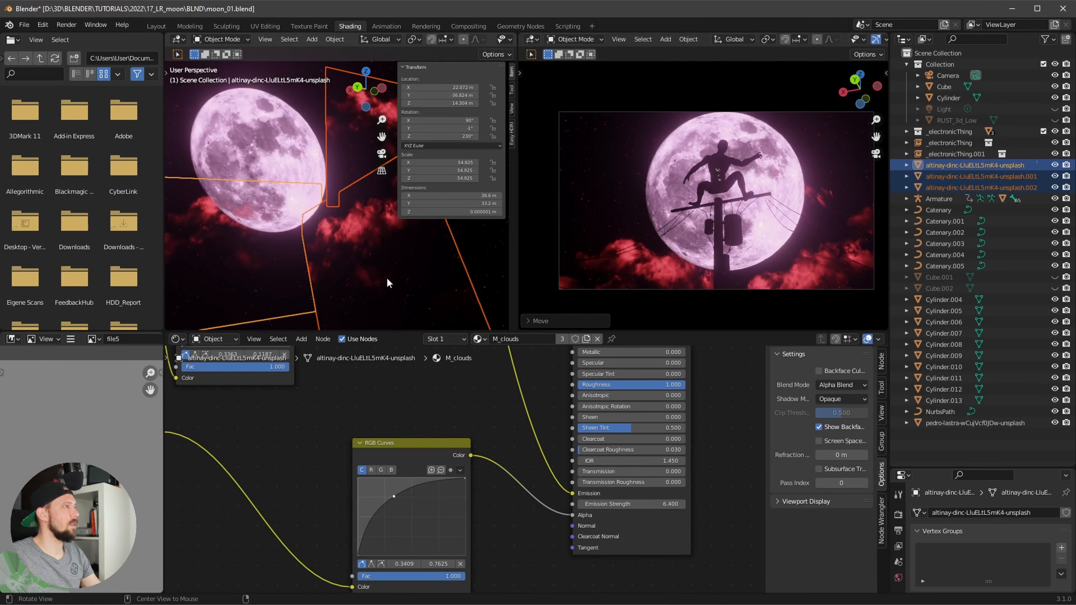
{"action": "left_click", "coordinate": [385, 259]}
{"action": "key", "text": "g"}
{"action": "key", "text": "y"}
{"action": "left_click", "coordinate": [387, 261]}
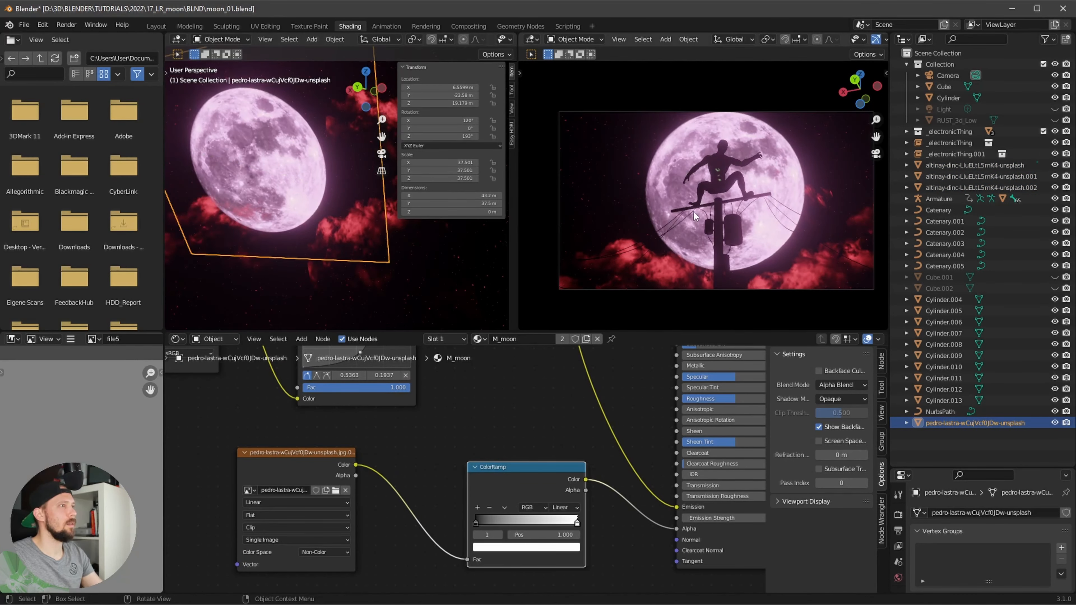
Step: Move the cloud plane ending in unsplash.001 sideways along the X axis
{"action": "left_click", "coordinate": [942, 176]}
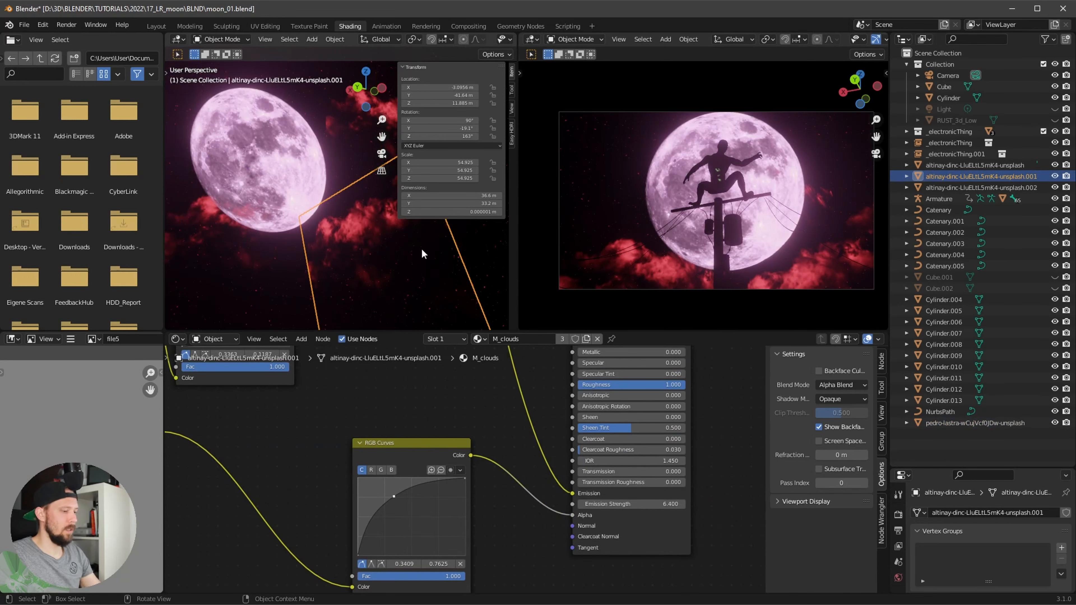
{"action": "key", "text": "g"}
{"action": "key", "text": "x"}
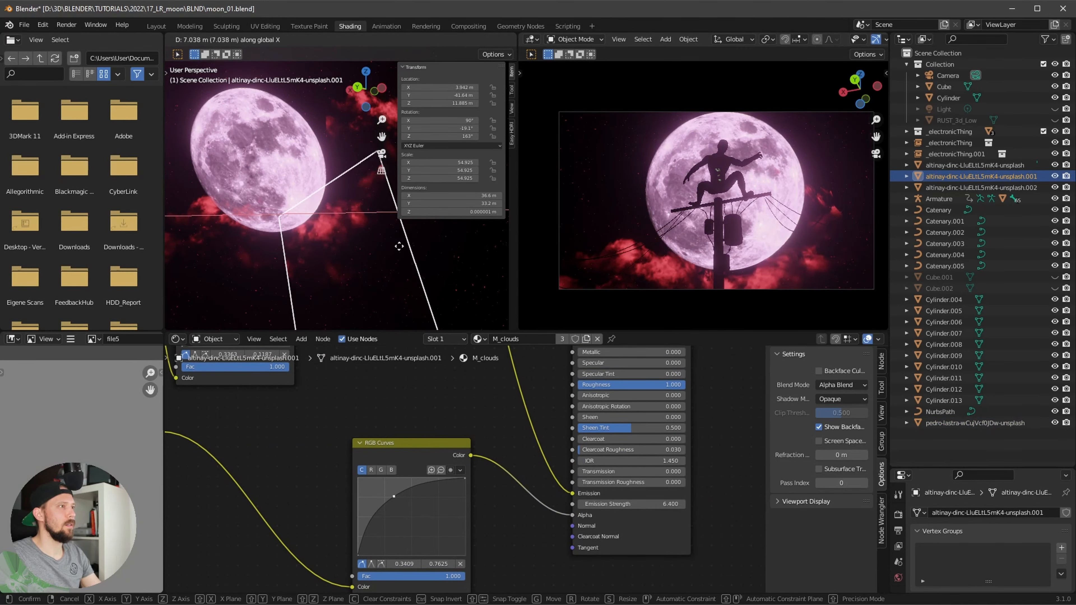
{"action": "left_click", "coordinate": [441, 240]}
Step: Move the first cloud plane to about X 23 m, Y -36.2 m and Z 15.1 m
{"action": "left_click", "coordinate": [938, 165]}
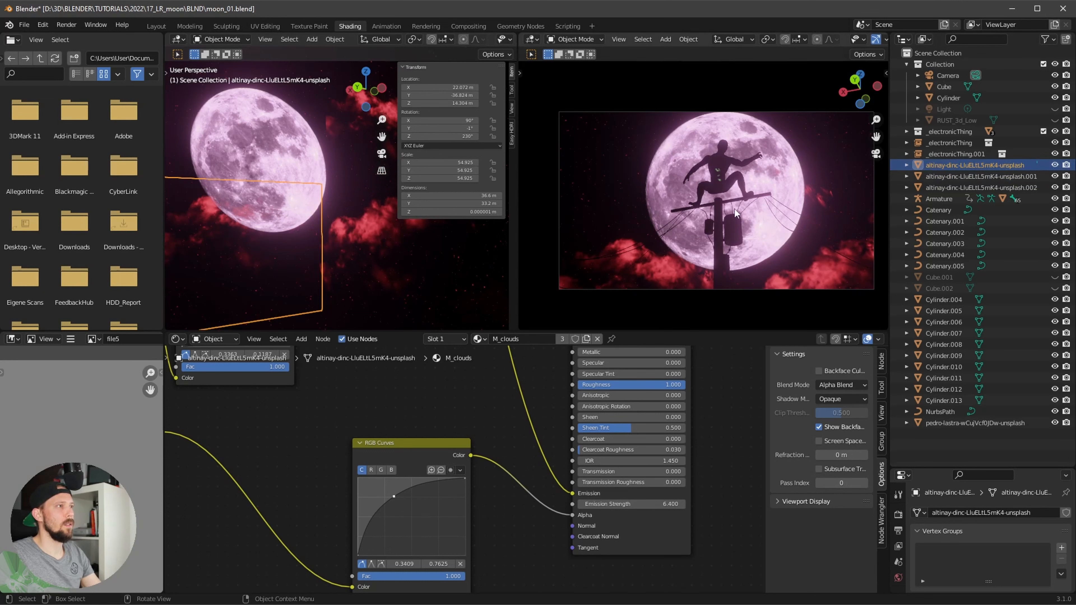
{"action": "key", "text": "g"}
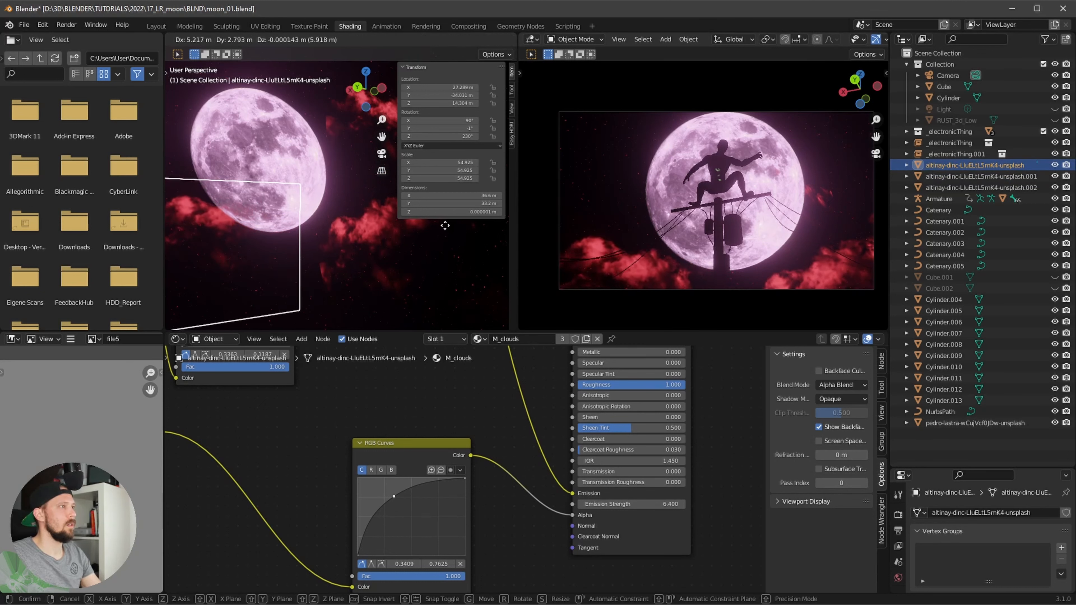
{"action": "left_click", "coordinate": [465, 221]}
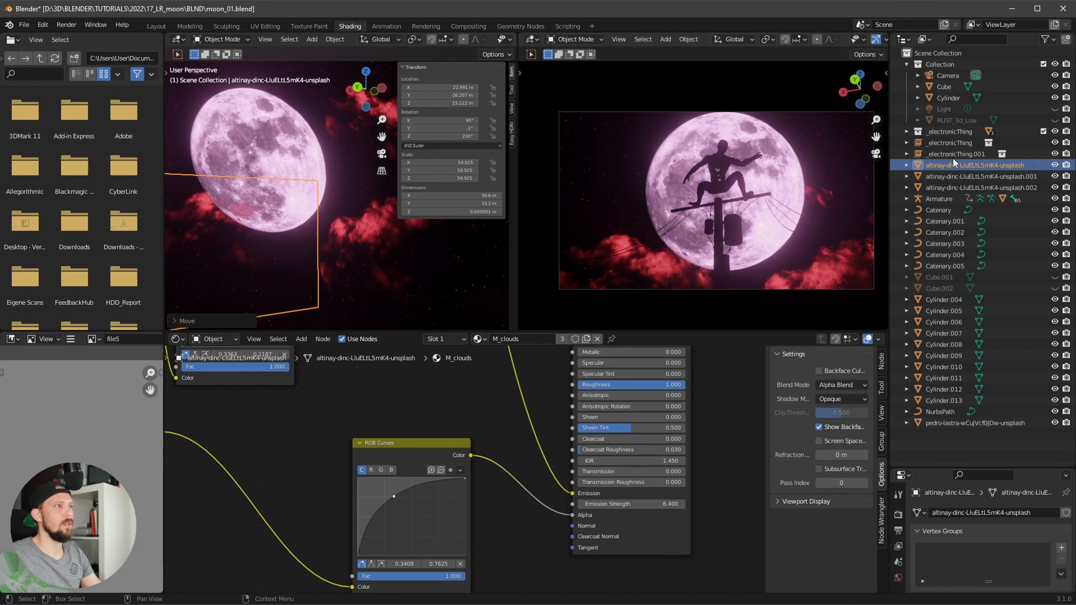
Step: Lower the cloud plane ending in unsplash.002 beside the moon to about X -5.1 m, Y -52.4 m and Z 16.8 m
{"action": "left_click", "coordinate": [956, 176]}
{"action": "left_click", "coordinate": [961, 187]}
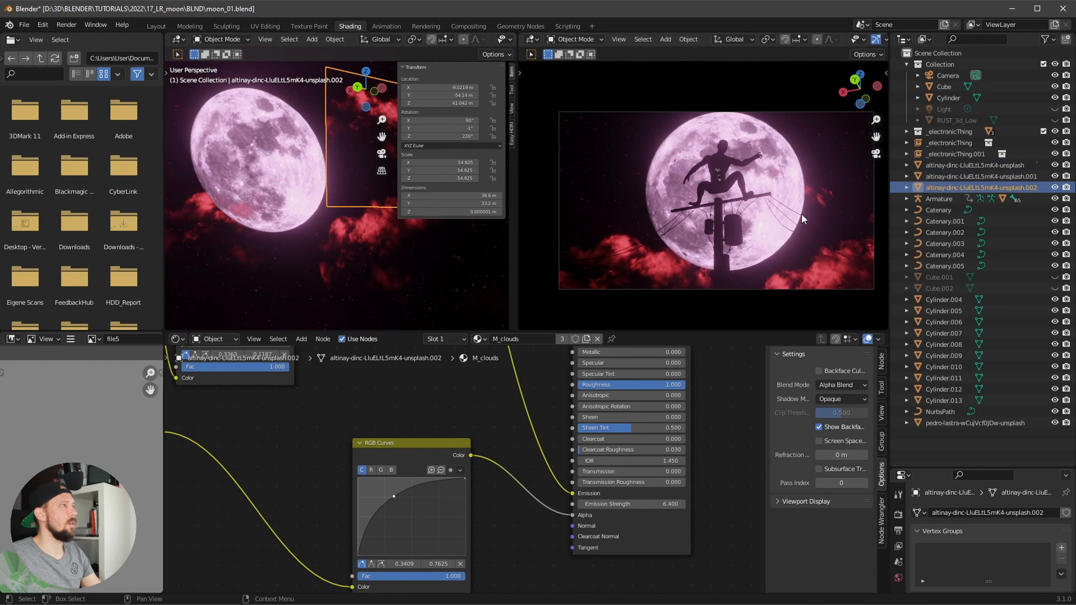
{"action": "key", "text": "g"}
{"action": "key", "text": "z"}
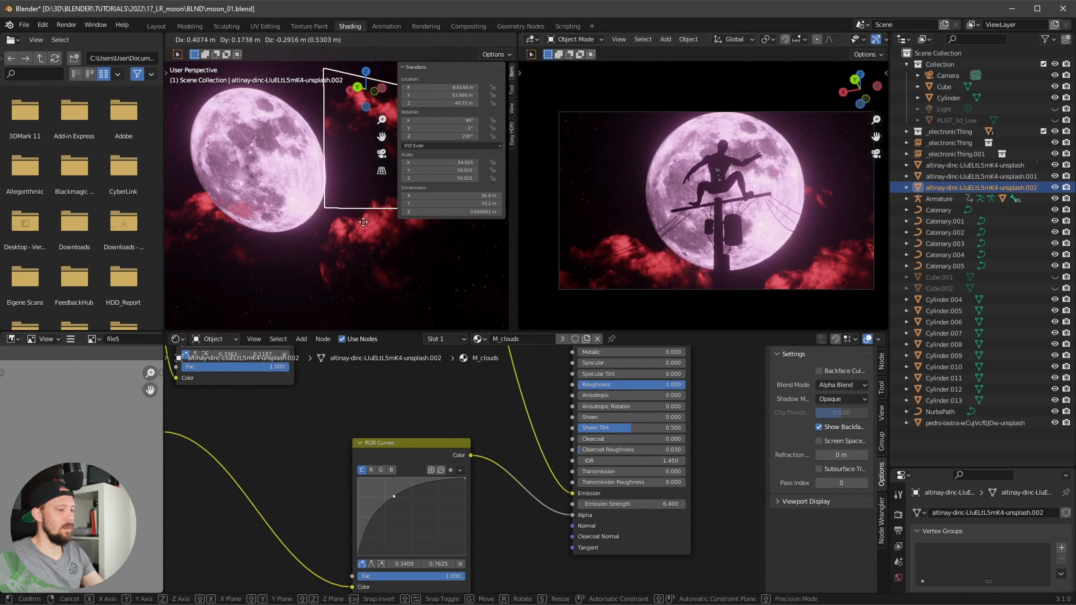
{"action": "left_click", "coordinate": [356, 300]}
{"action": "key", "text": "g"}
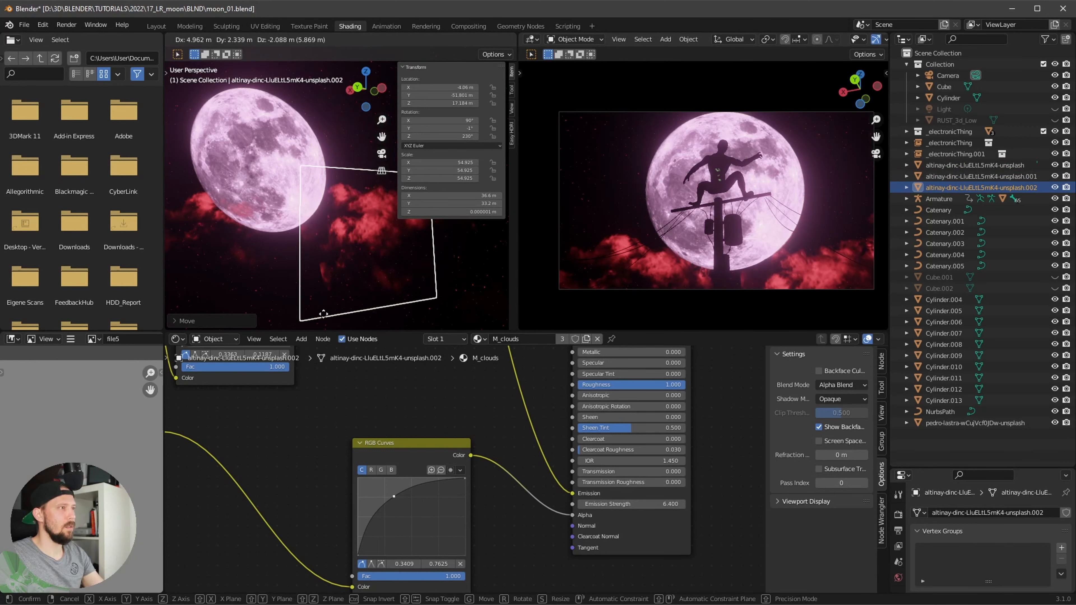
{"action": "left_click", "coordinate": [352, 302]}
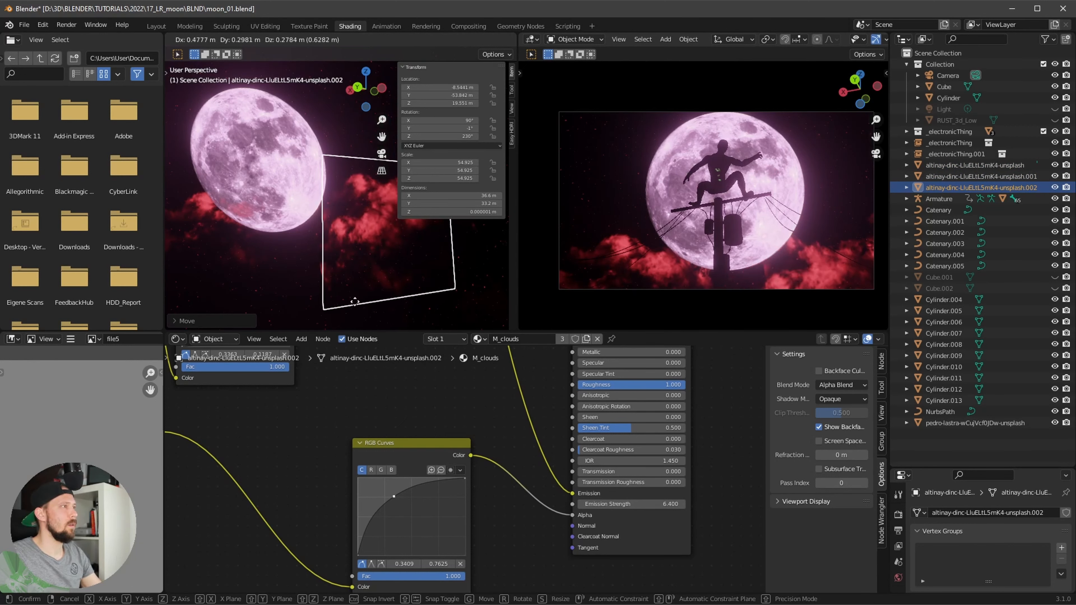
Step: Rotate the unsplash.002 cloud plane to Z 203° and Y -18.9°, and move it to about X 3.3 m, Y -48.3 m, Z 14.5 m
{"action": "middle_click_drag", "start_coordinate": [457, 137], "coordinate": [739, 72], "text": "ctrl"}
{"action": "middle_click_drag", "start_coordinate": [451, 183], "coordinate": [382, 199], "text": "ctrl"}
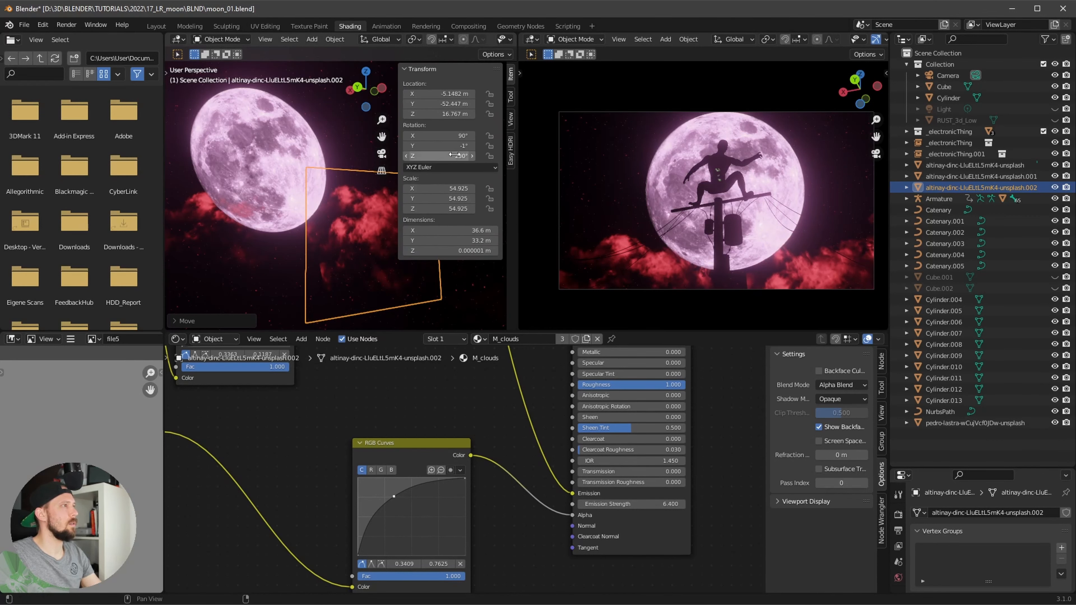
{"action": "left_click_drag", "start_coordinate": [441, 156], "coordinate": [308, 207]}
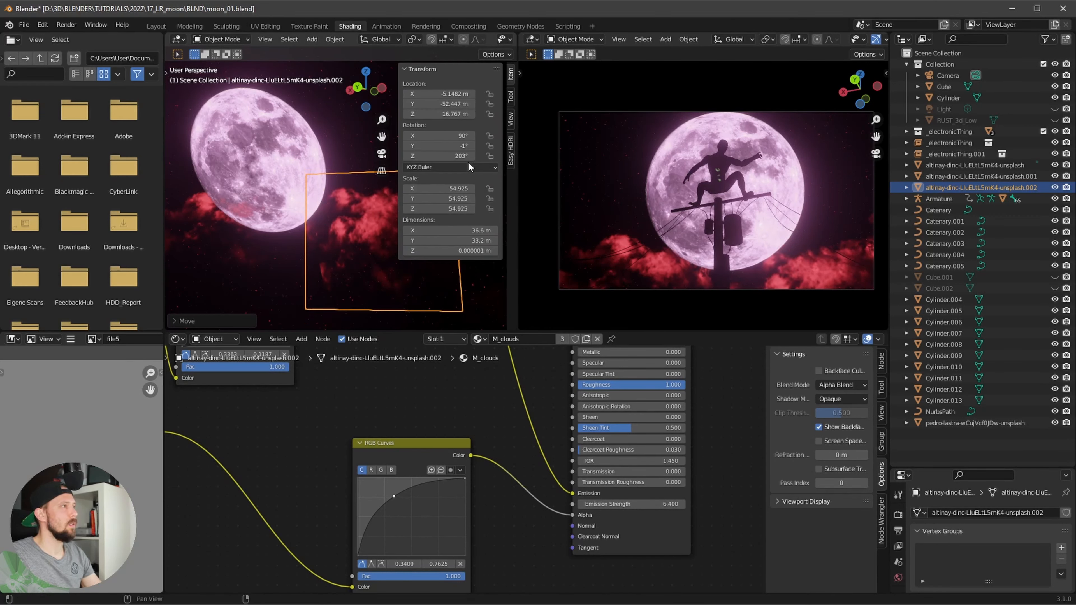
{"action": "left_click_drag", "start_coordinate": [450, 146], "coordinate": [368, 174]}
{"action": "key", "text": "g"}
{"action": "left_click", "coordinate": [338, 203]}
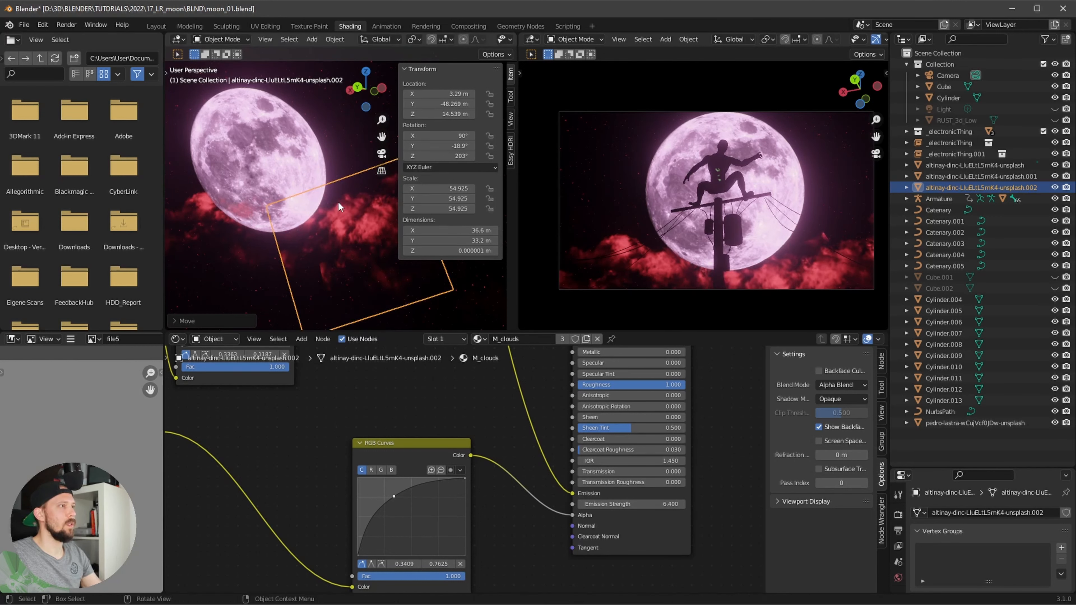
Step: Enlarge the unsplash.002 cloud plane to a scale of about 108 and move it to about X -6.4 m, Y -53.1 m, Z 17.2 m
{"action": "key", "text": "s"}
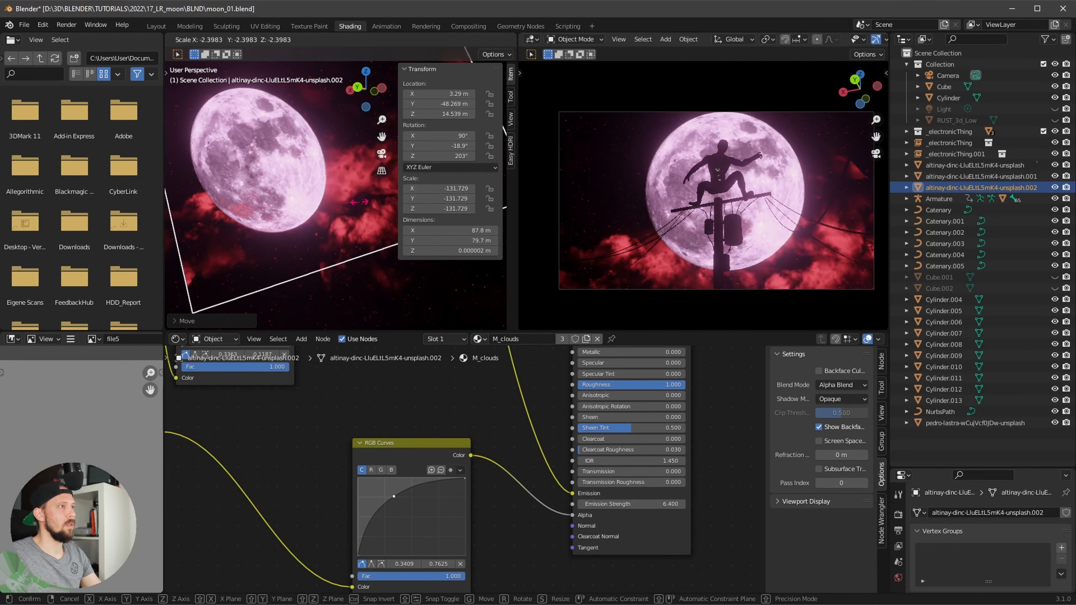
{"action": "left_click", "coordinate": [355, 202]}
{"action": "key", "text": "g"}
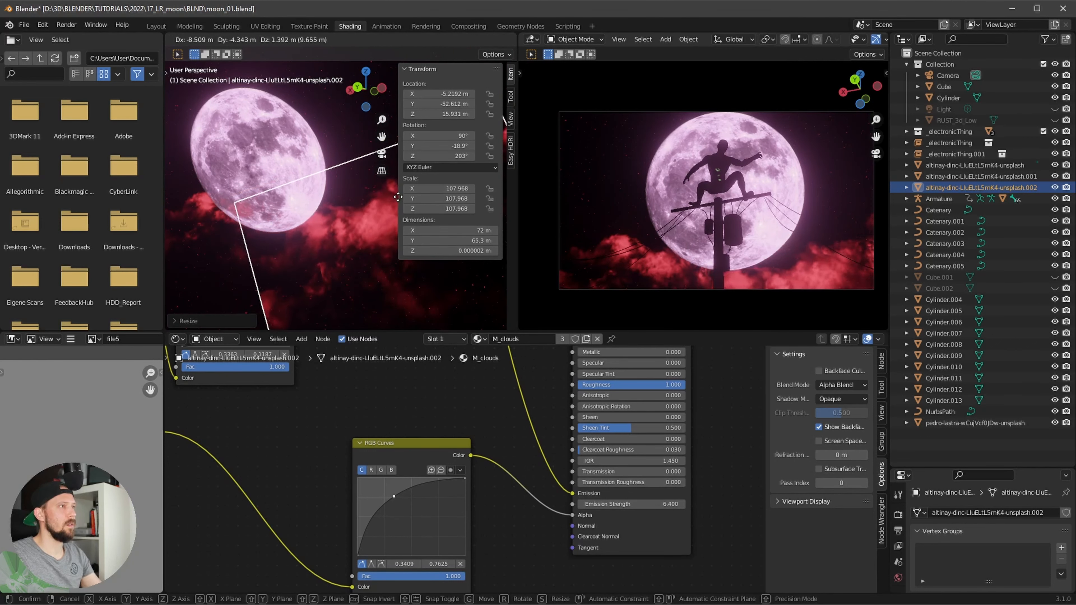
{"action": "left_click", "coordinate": [402, 195]}
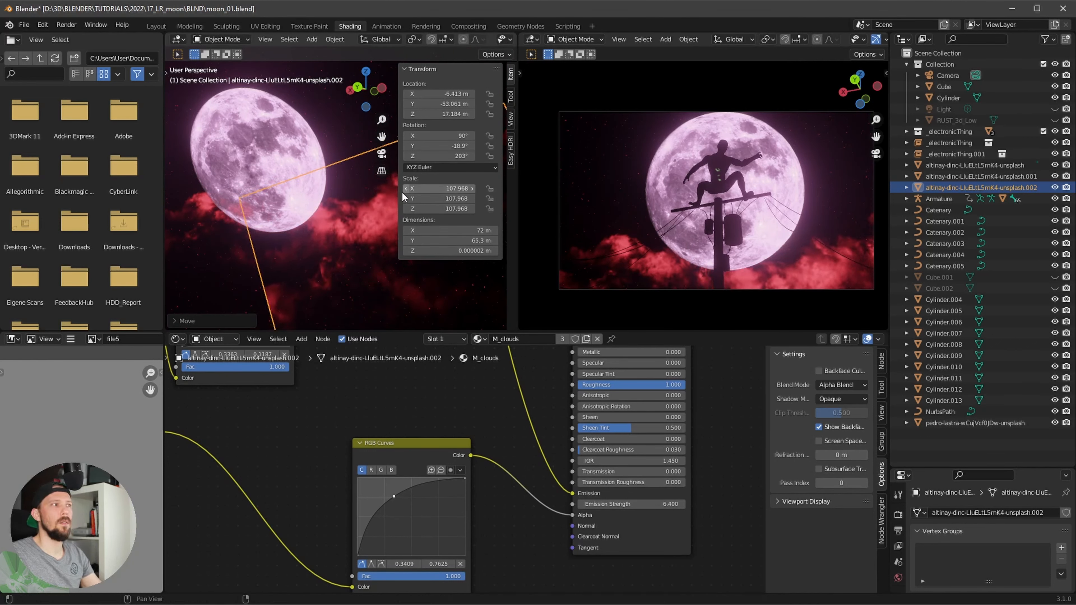
Step: Enlarge the first cloud plane to a scale of about 75.4 and move it to about X 27.2 m, Y -33.9 m, Z 15.3 m
{"action": "left_click", "coordinate": [221, 245]}
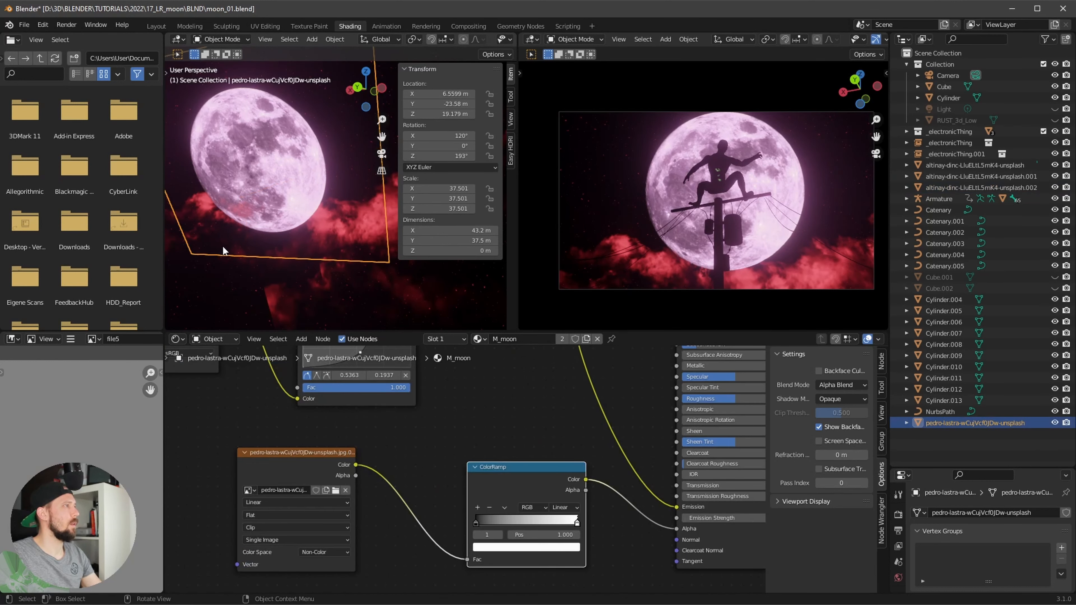
{"action": "left_click", "coordinate": [186, 240]}
{"action": "key", "text": "s"}
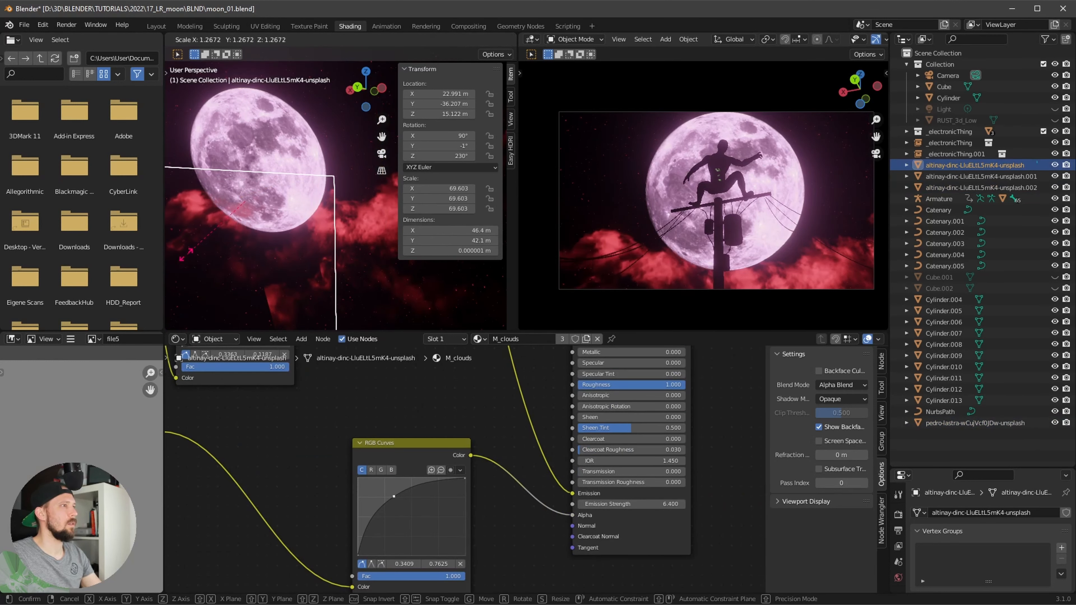
{"action": "left_click", "coordinate": [194, 259]}
{"action": "key", "text": "g"}
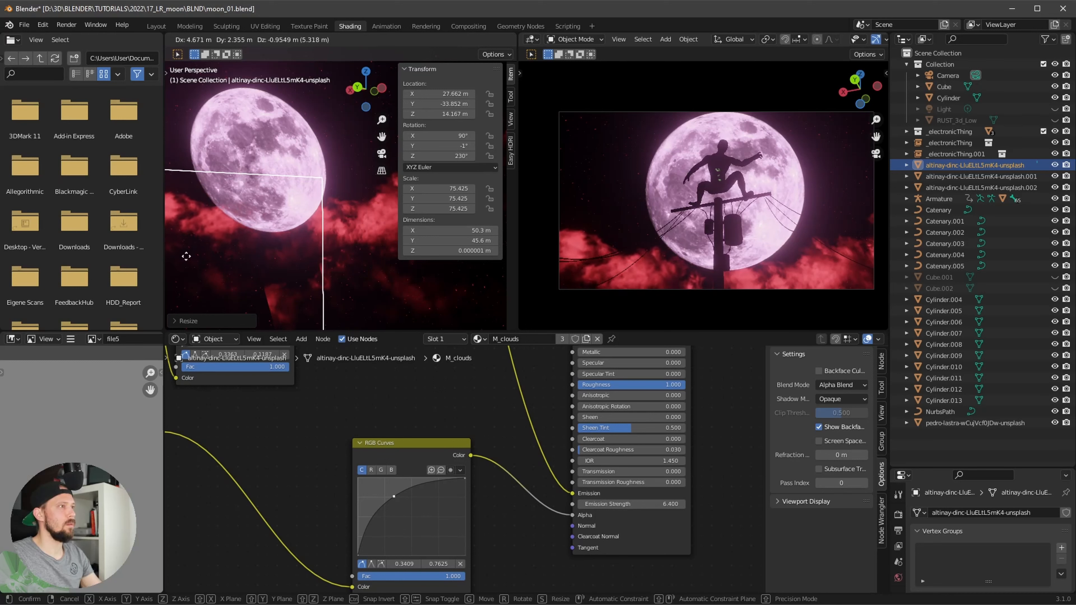
{"action": "left_click", "coordinate": [189, 254]}
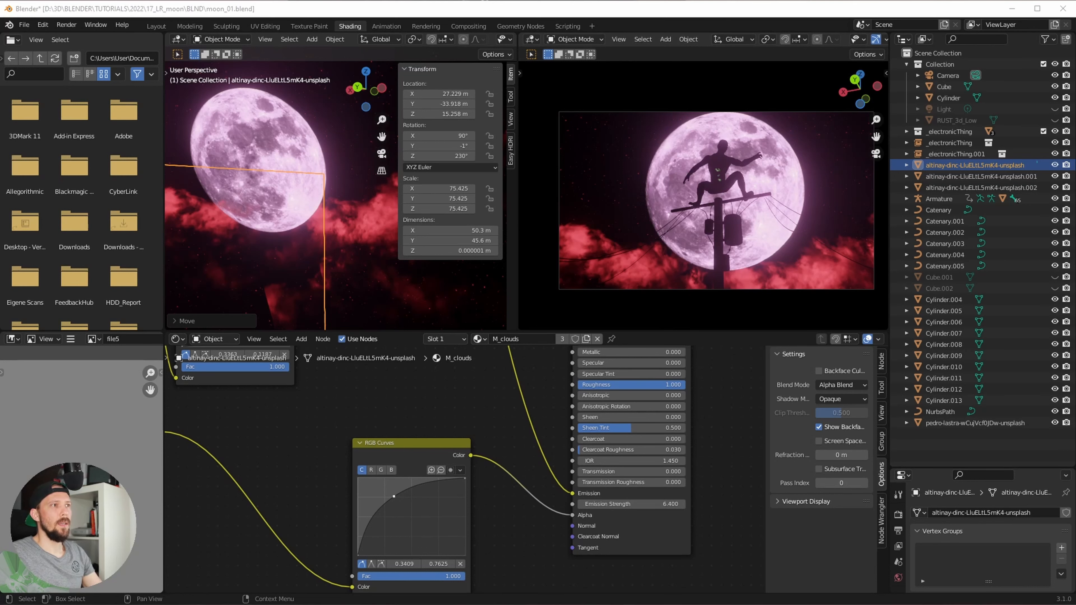
Step: Place the reference image below the camera view to compare it with the scene, and move it away again
{"action": "right_click_drag", "start_coordinate": [1075, 285], "coordinate": [657, 387]}
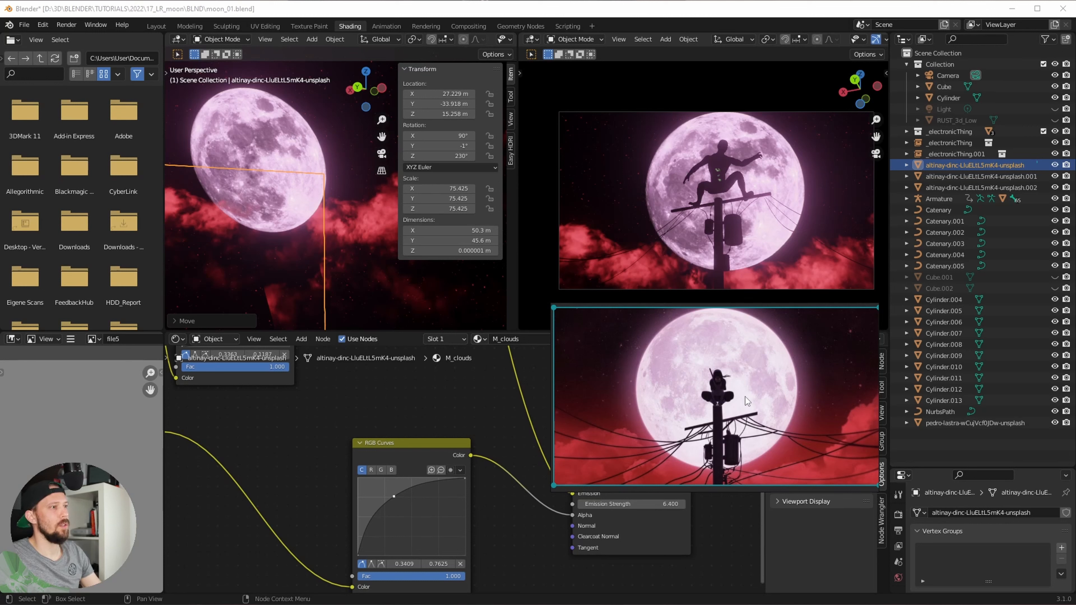
{"action": "left_click_drag", "start_coordinate": [773, 391], "coordinate": [1075, 335]}
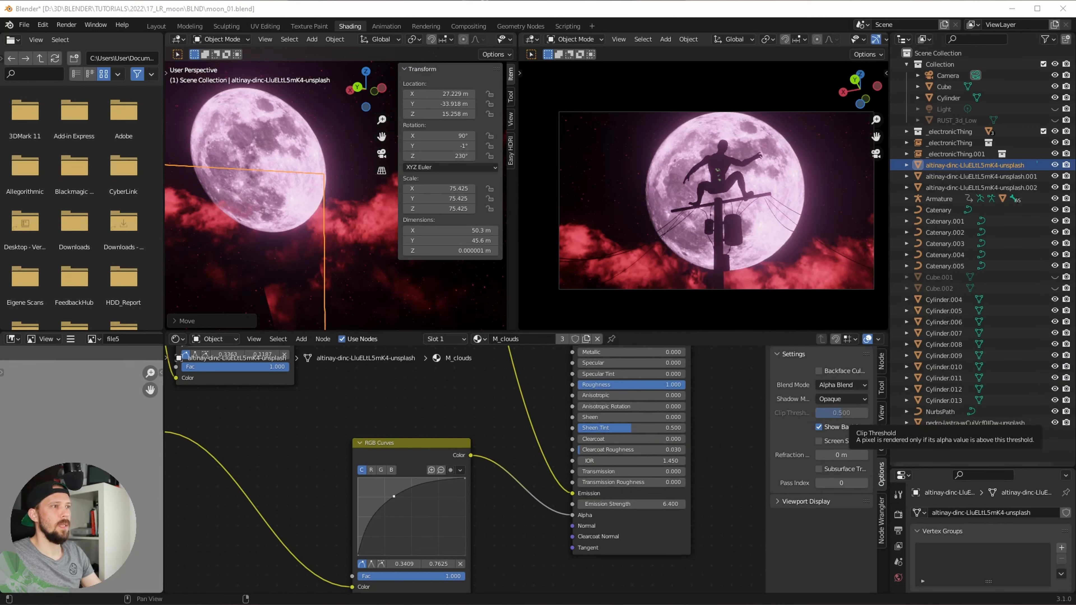
Step: Set the render engine to Cycles with GPU Compute as the device to preview the scene
{"action": "left_click", "coordinate": [900, 496]}
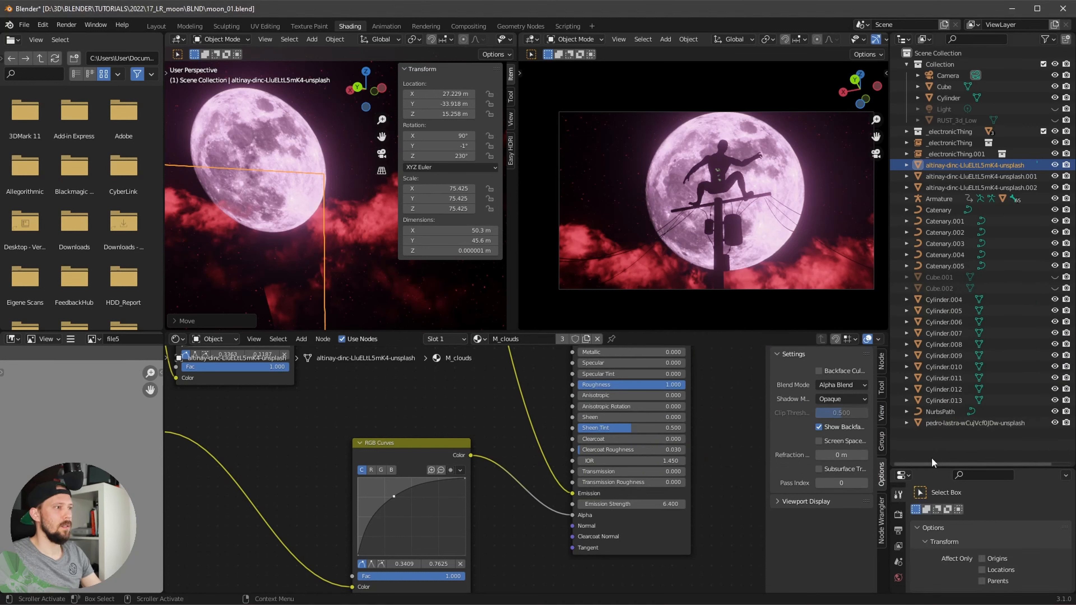
{"action": "left_click_drag", "start_coordinate": [939, 466], "coordinate": [939, 299]}
{"action": "left_click", "coordinate": [897, 347]}
{"action": "left_click", "coordinate": [1020, 346]}
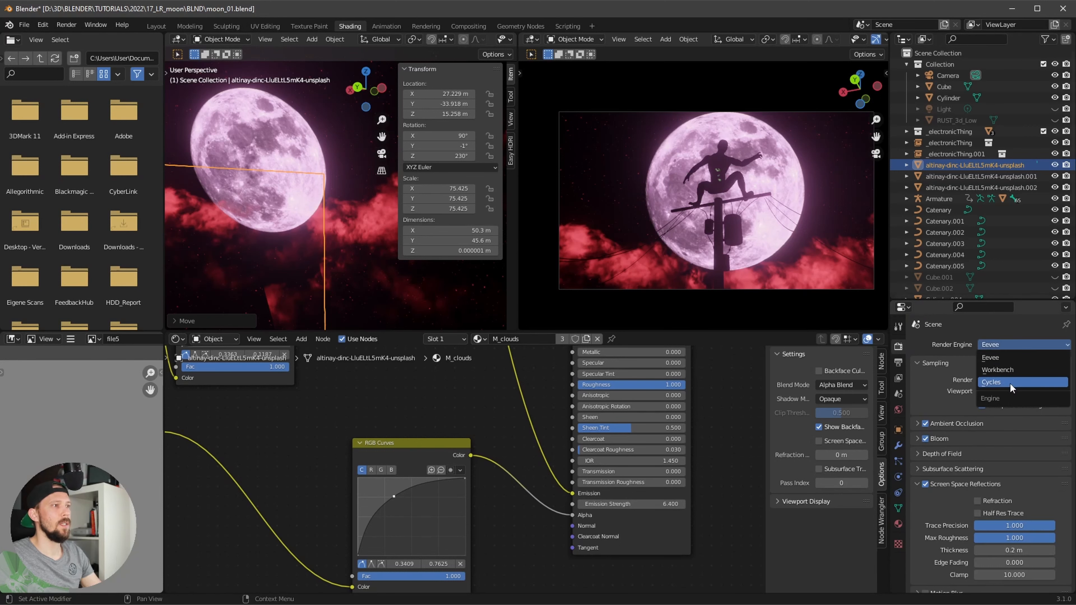
{"action": "left_click", "coordinate": [1008, 383]}
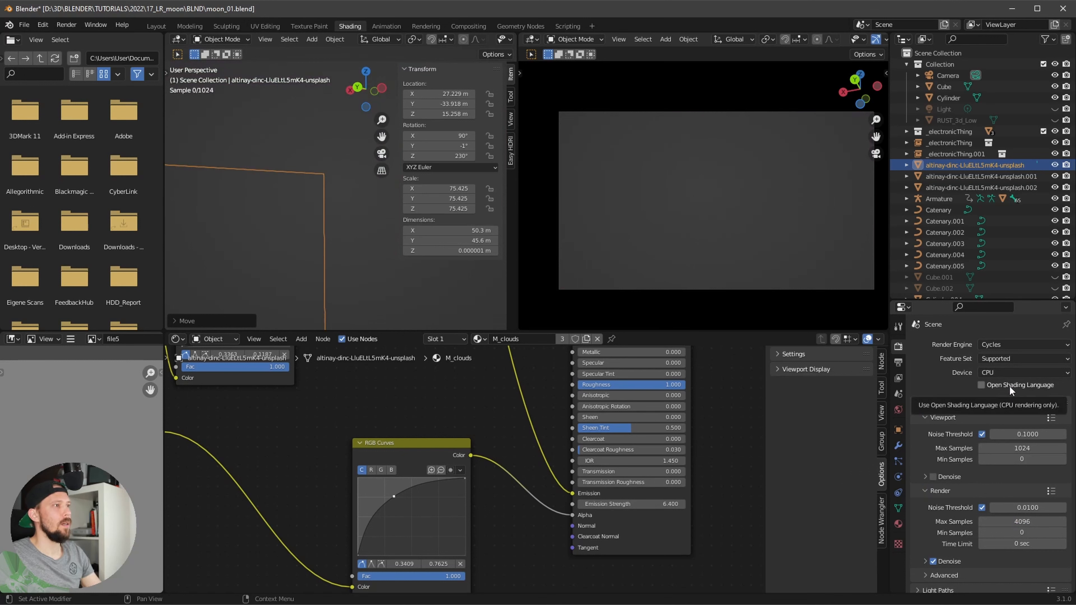
{"action": "left_click", "coordinate": [1015, 373]}
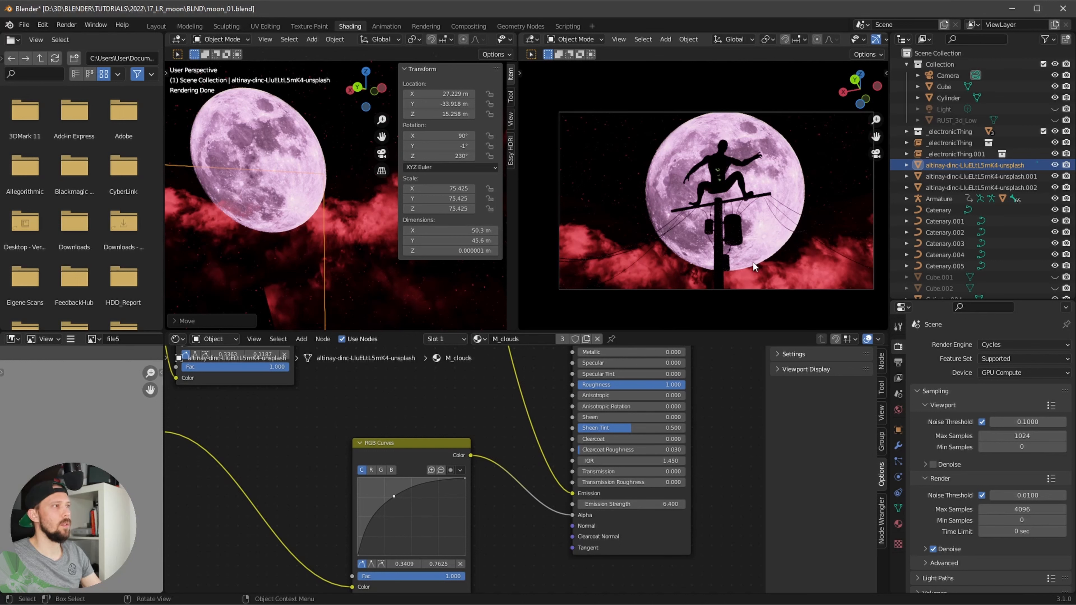
Step: Set the render engine back to Eevee and return the orbited viewport to the camera view
{"action": "left_click", "coordinate": [1003, 348]}
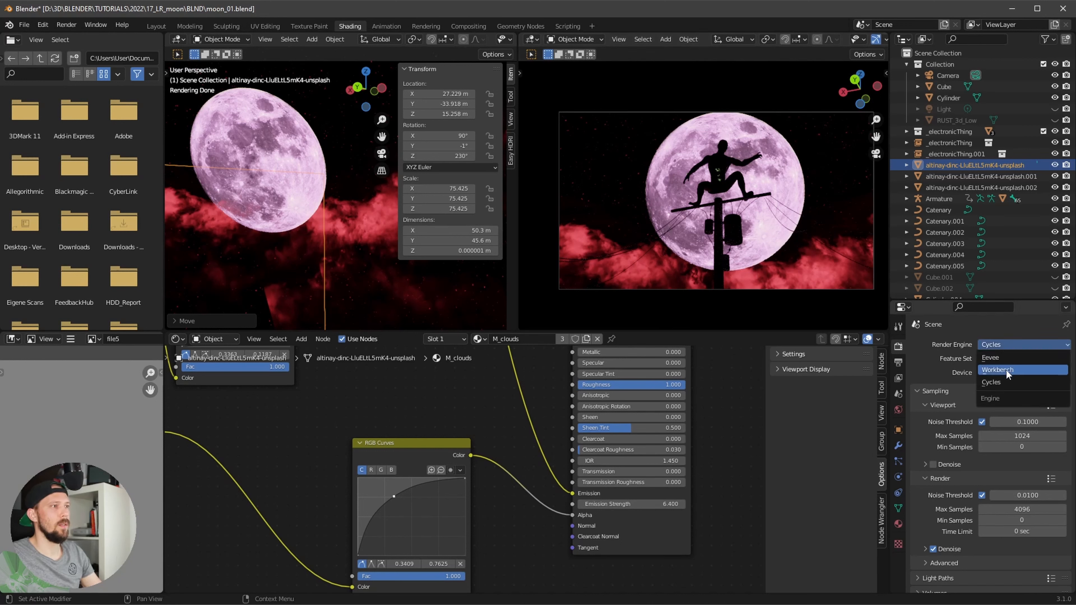
{"action": "left_click", "coordinate": [1008, 358]}
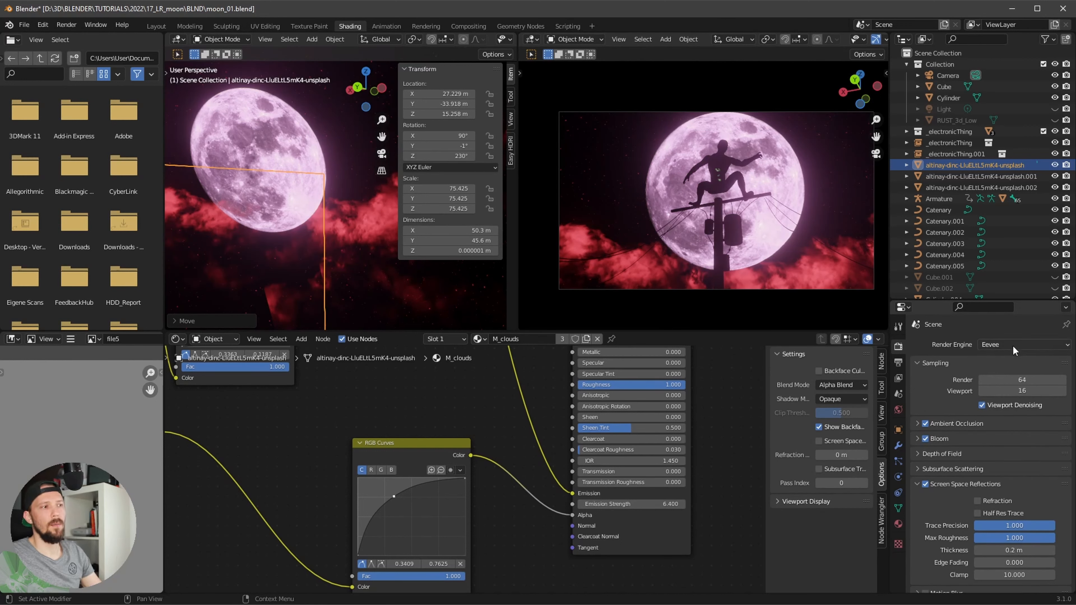
{"action": "mouse_move", "coordinate": [732, 231]}
{"action": "middle_mouse_down"}
{"action": "mouse_move", "coordinate": [704, 237]}
{"action": "mouse_move", "coordinate": [730, 232]}
{"action": "middle_mouse_up"}
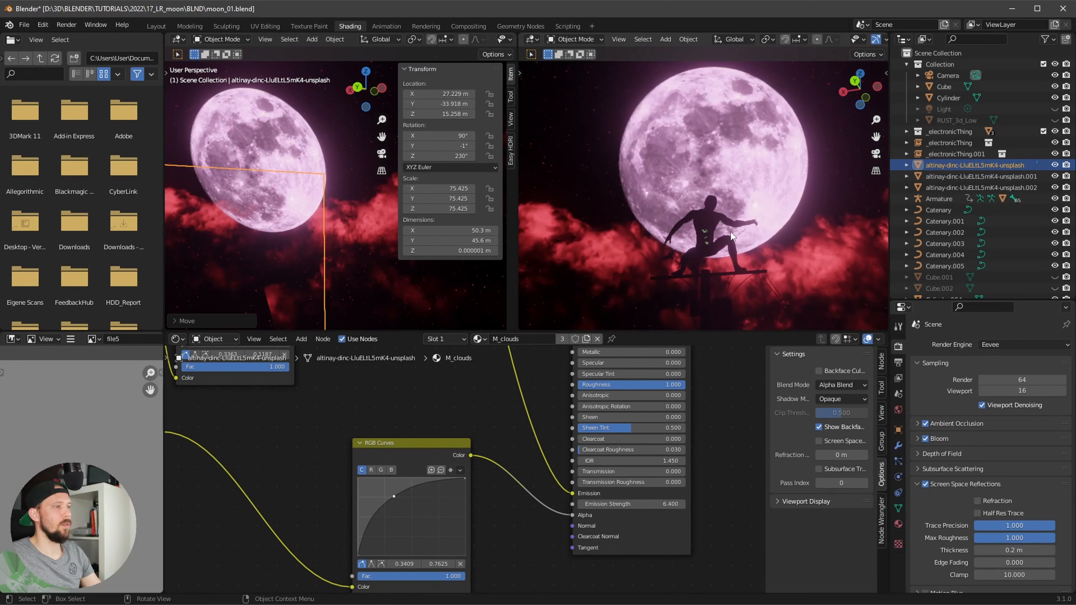
{"action": "key", "text": "KP_0"}
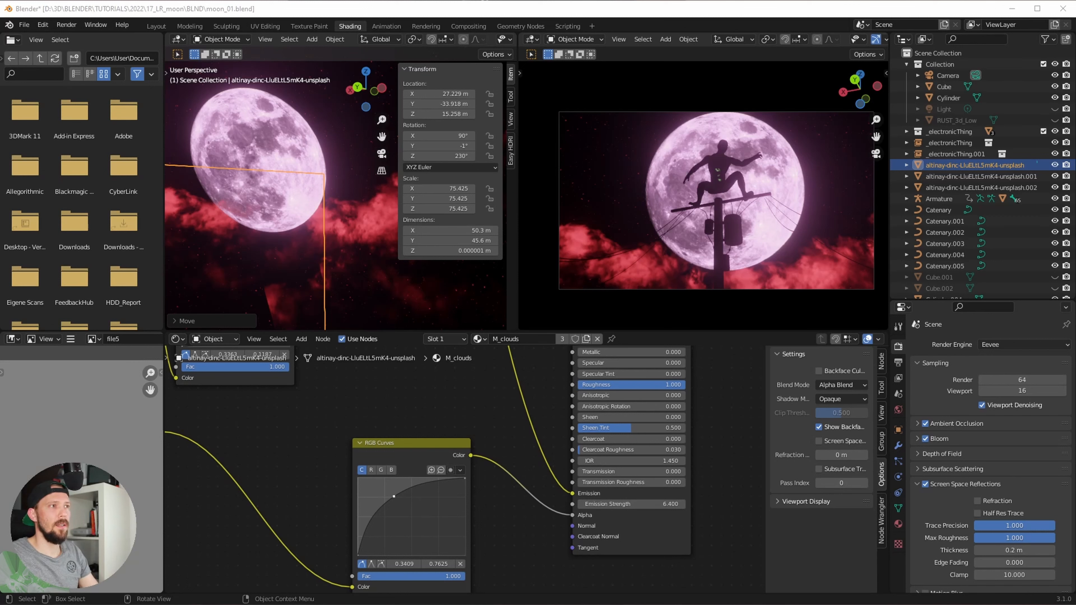
Step: Shrink the moon plane slightly to a scale of about 37.1
{"action": "right_click_drag", "start_coordinate": [1075, 307], "coordinate": [1075, 377]}
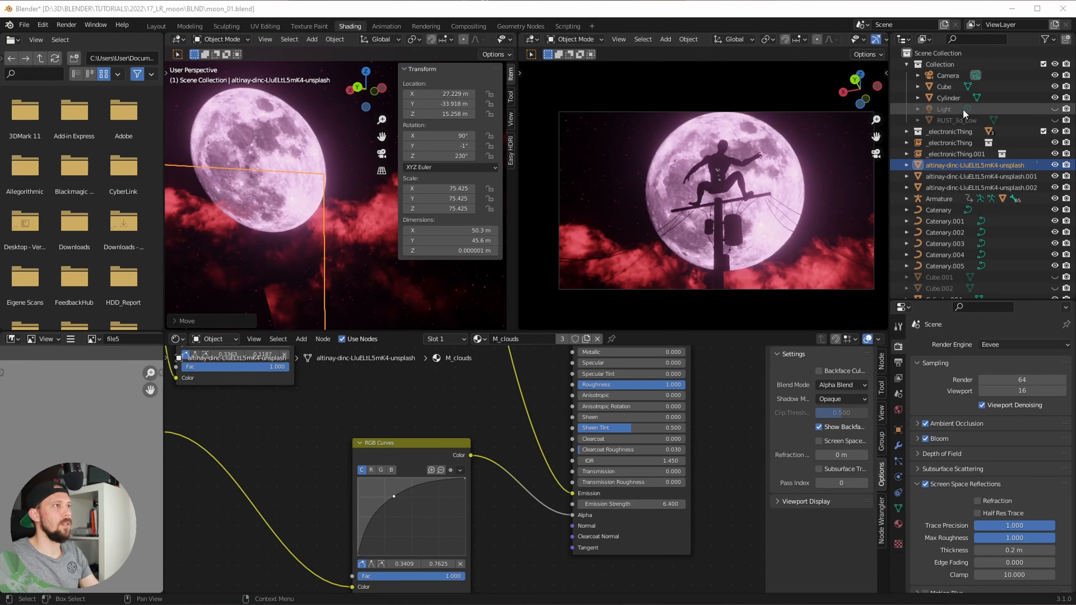
{"action": "left_click", "coordinate": [703, 174]}
{"action": "key", "text": "s"}
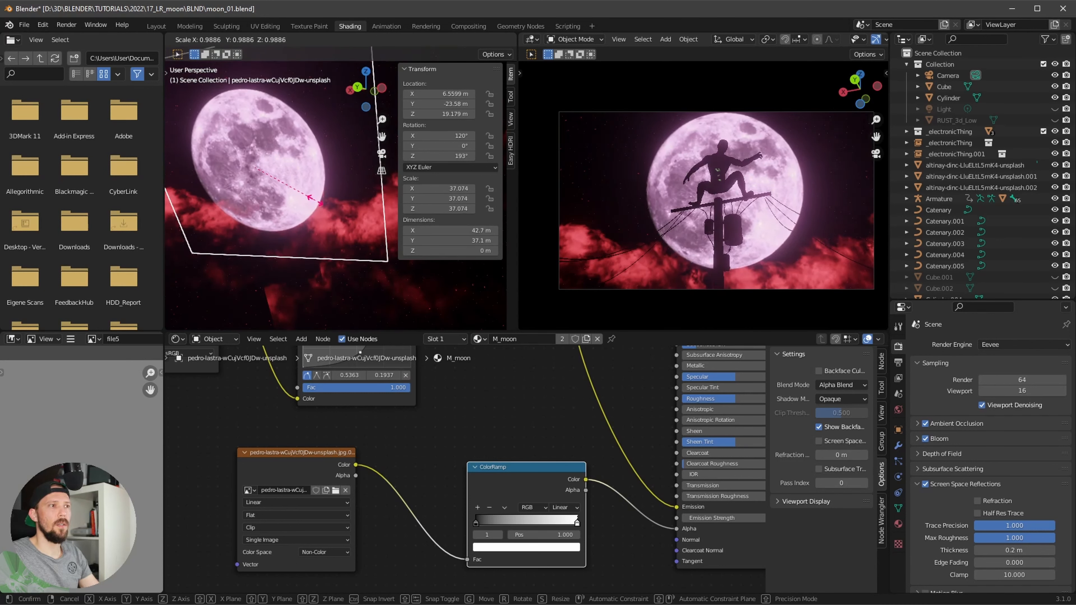
{"action": "left_click", "coordinate": [315, 201]}
Step: Move the camera to about X -0.92 m, Y 3.28 m, Z -1.61 m so the figure sits lower against the moon
{"action": "left_click", "coordinate": [948, 76]}
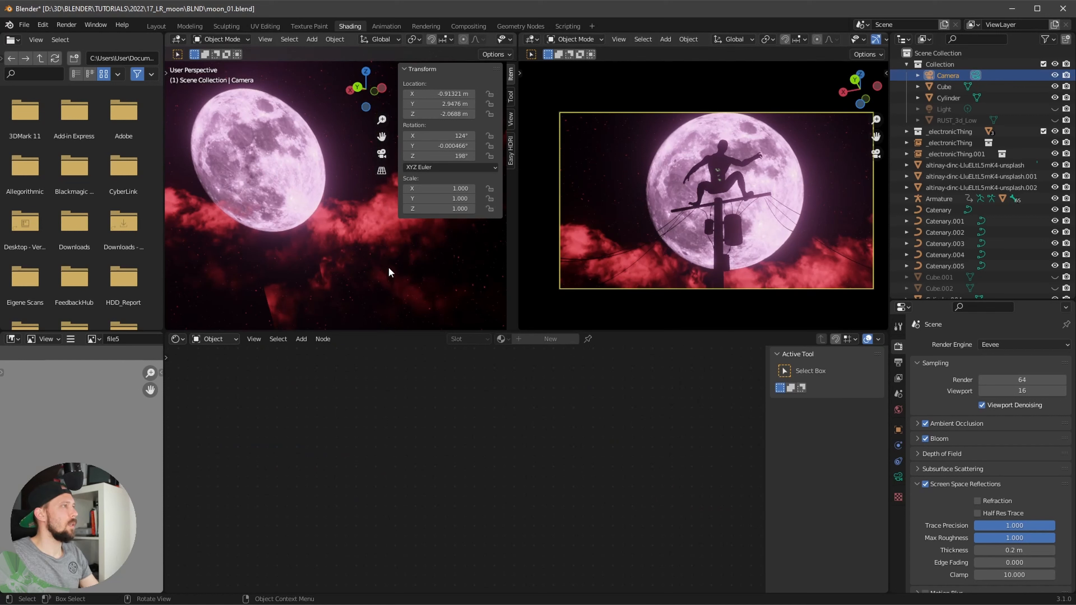
{"action": "scroll", "coordinate": [377, 263], "scroll_direction": "down", "scroll_amount": 8}
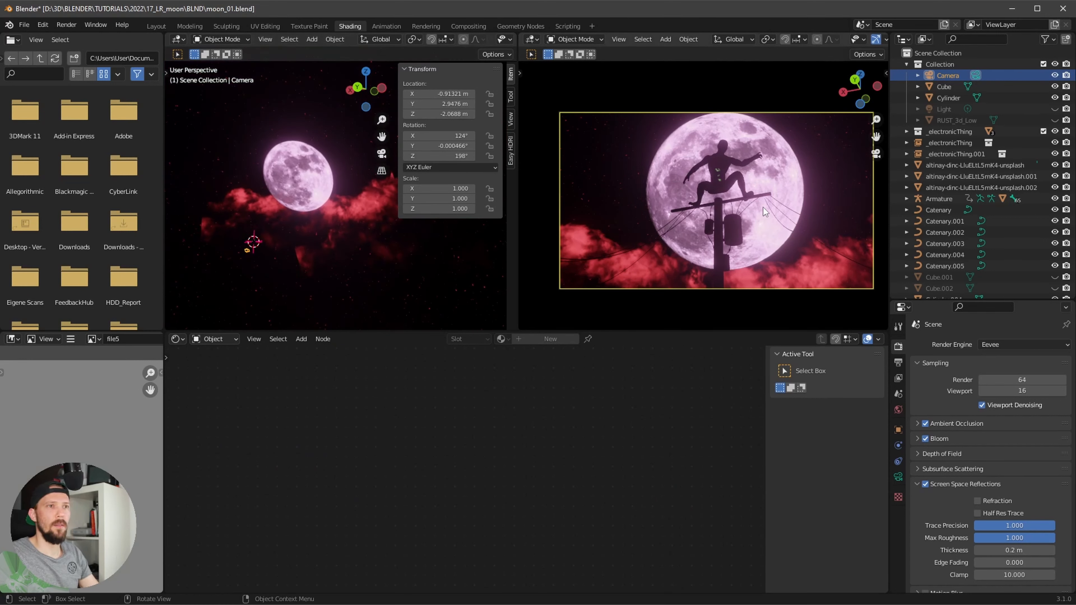
{"action": "key", "text": "g"}
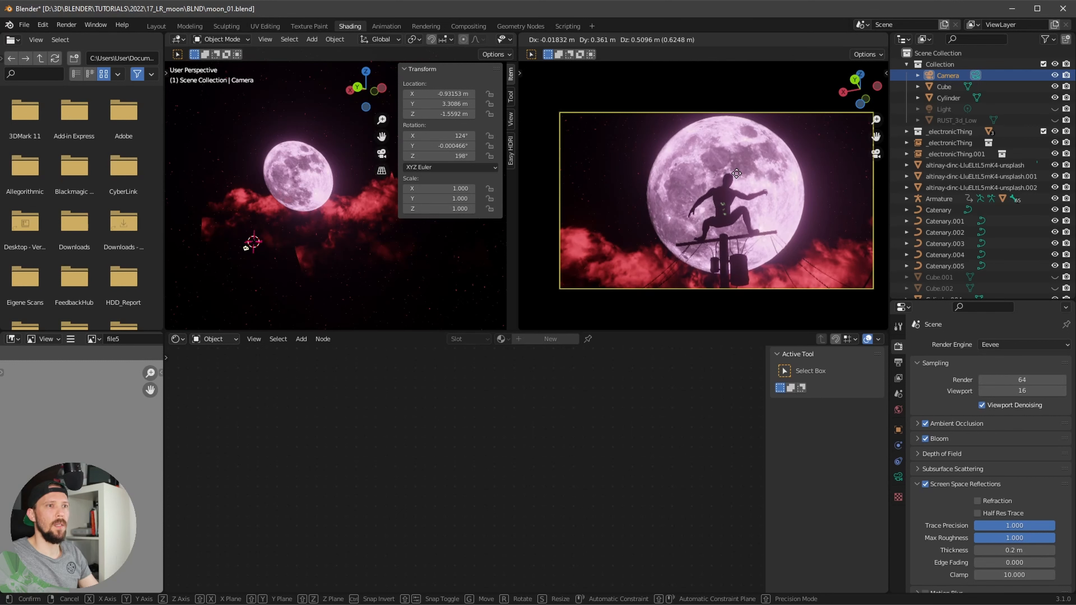
{"action": "left_click", "coordinate": [737, 178]}
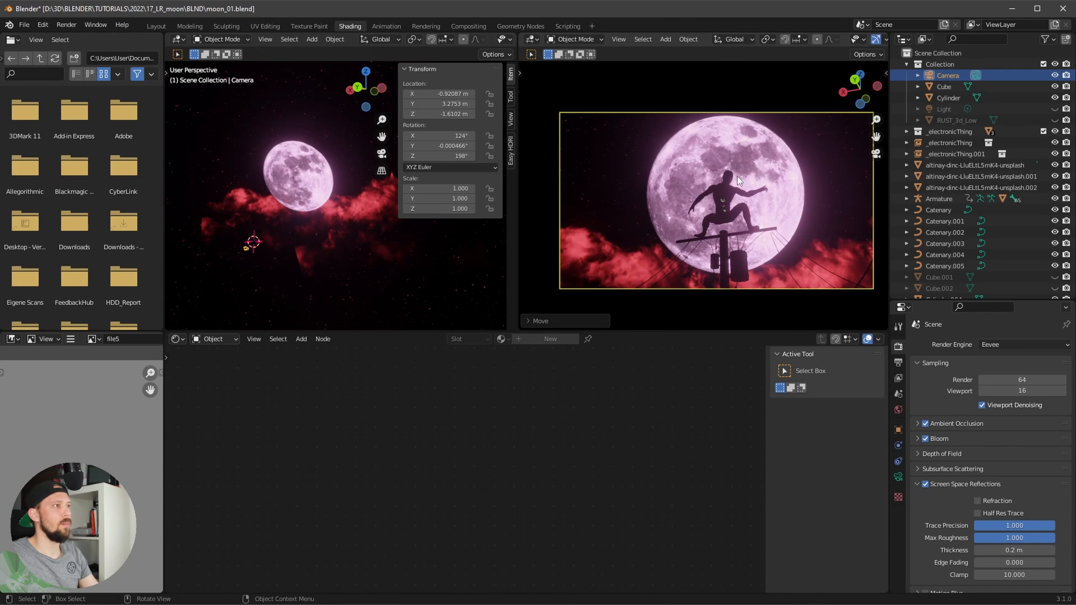
Step: Show the user-perspective viewport from the top in solid shading
{"action": "middle_click_drag", "start_coordinate": [357, 238], "coordinate": [307, 252], "text": "ctrl"}
{"action": "key", "text": "KP_Decimal"}
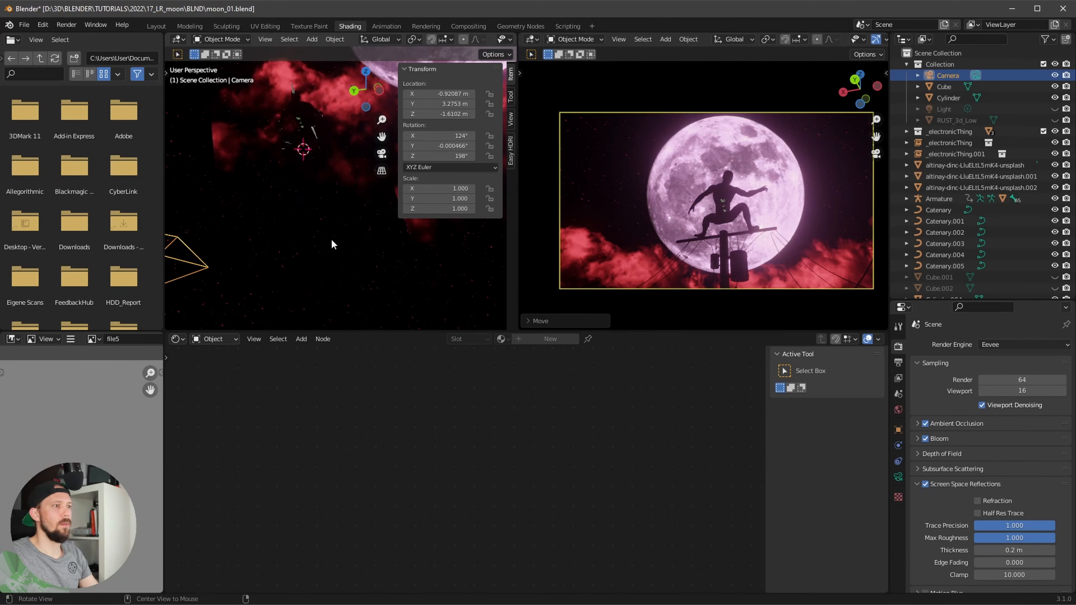
{"action": "key", "text": "KP_7"}
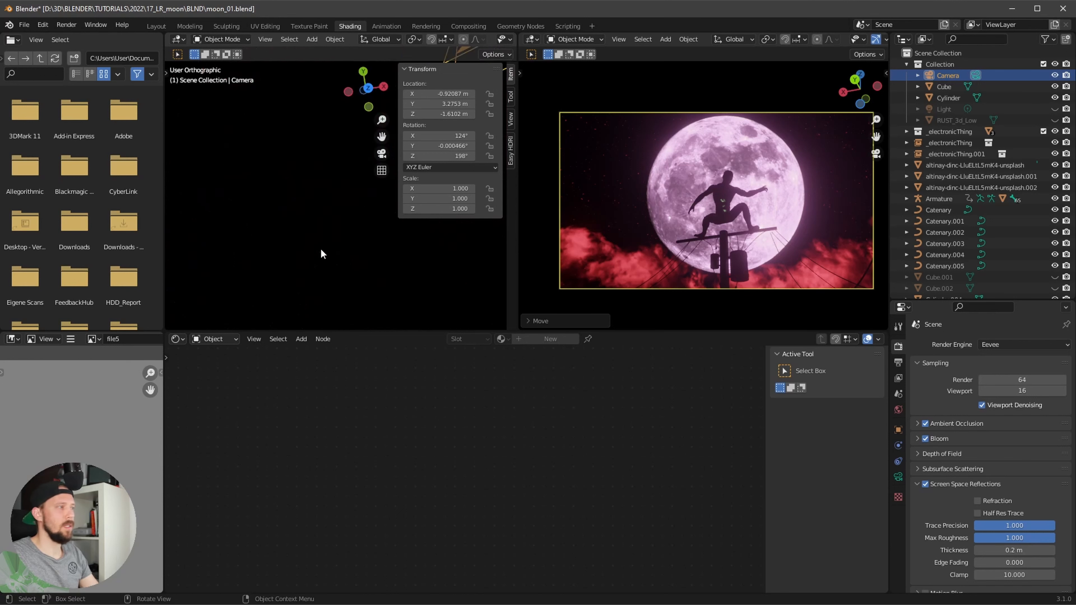
{"action": "key", "text": "z"}
{"action": "left_click", "coordinate": [482, 232]}
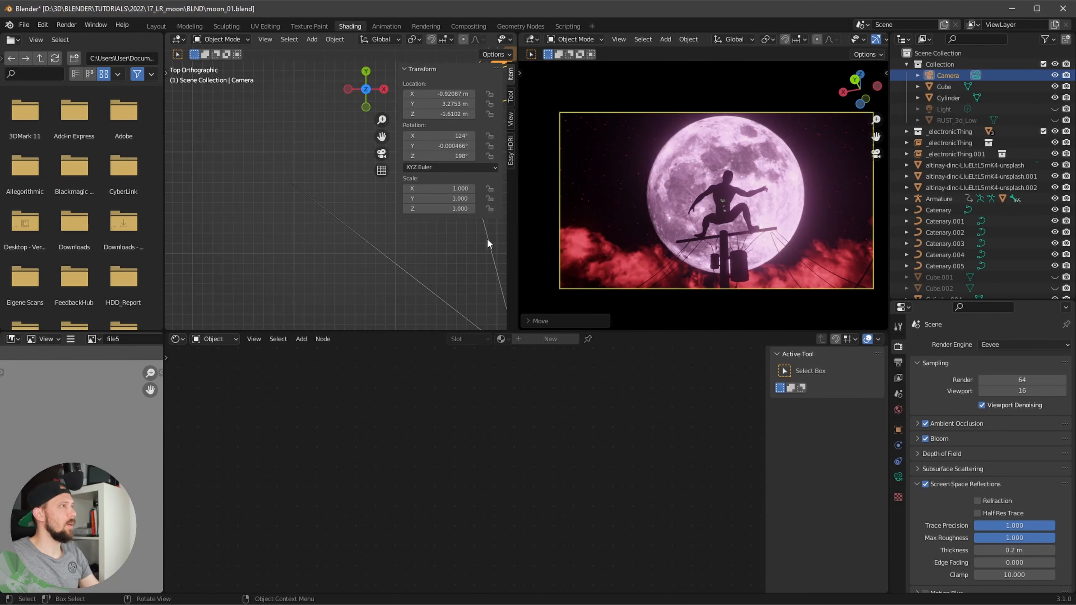
Step: Try to move the camera farther from the pole along the Y axis in the top view
{"action": "scroll", "coordinate": [335, 234], "scroll_direction": "down", "scroll_amount": 2}
{"action": "middle_click_drag", "start_coordinate": [376, 202], "coordinate": [316, 221], "text": "shift"}
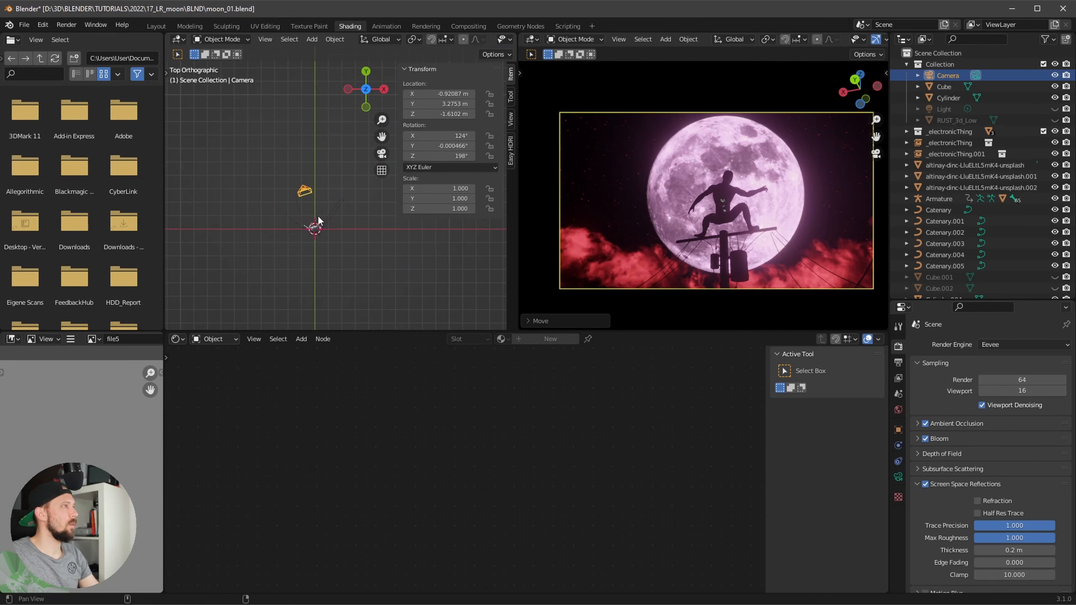
{"action": "key", "text": "g"}
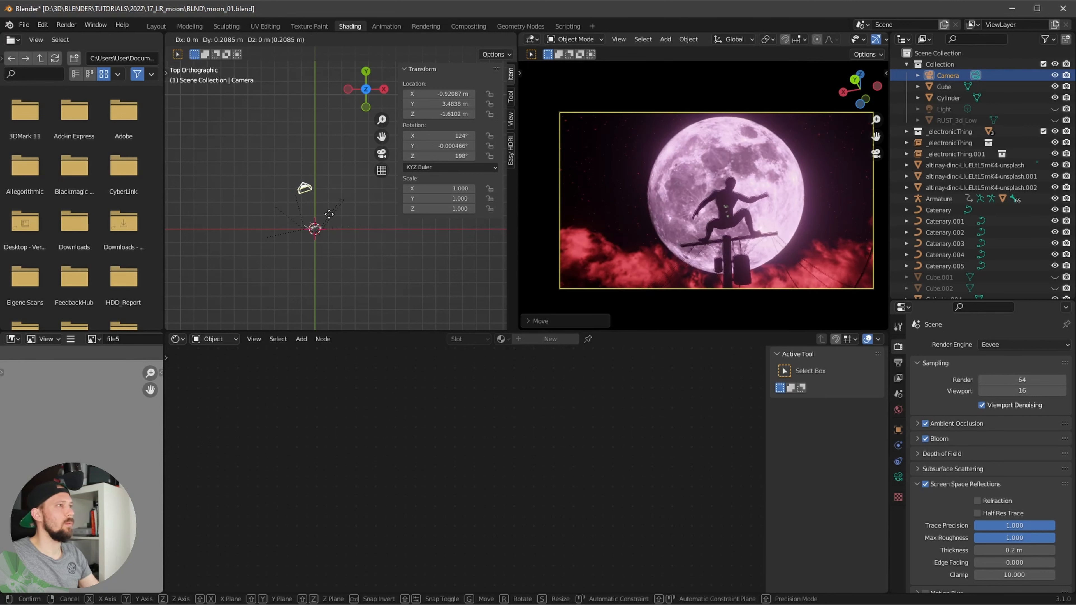
{"action": "left_click", "coordinate": [328, 214]}
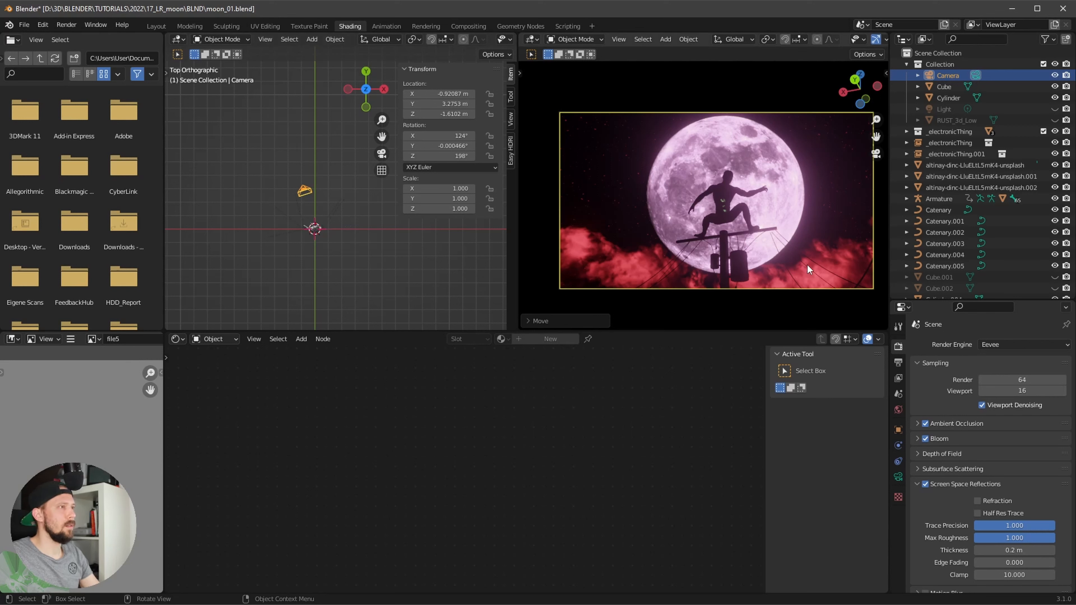
Step: Thicken the Catenary.003 wire by setting its curve's bevel depth to 0.008 m
{"action": "scroll", "coordinate": [773, 254], "scroll_direction": "up", "scroll_amount": 5}
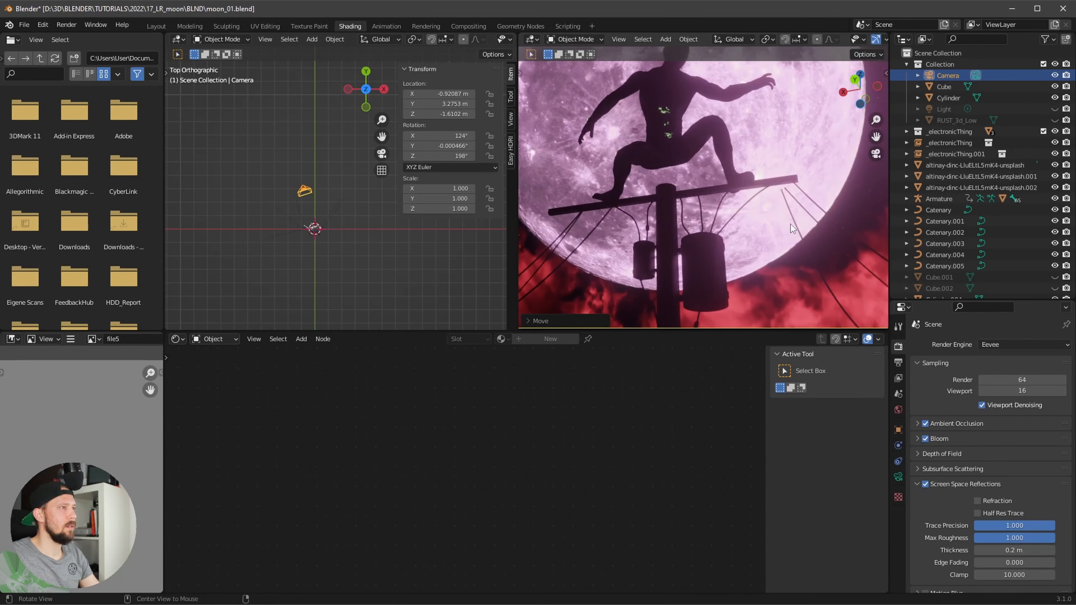
{"action": "left_click", "coordinate": [790, 212]}
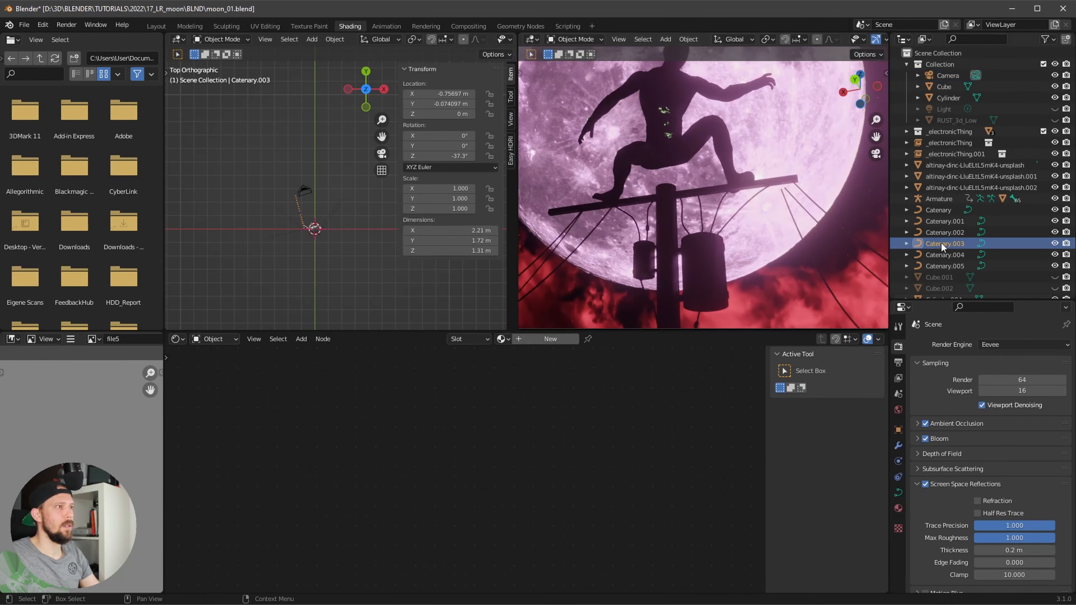
{"action": "left_click", "coordinate": [898, 493]}
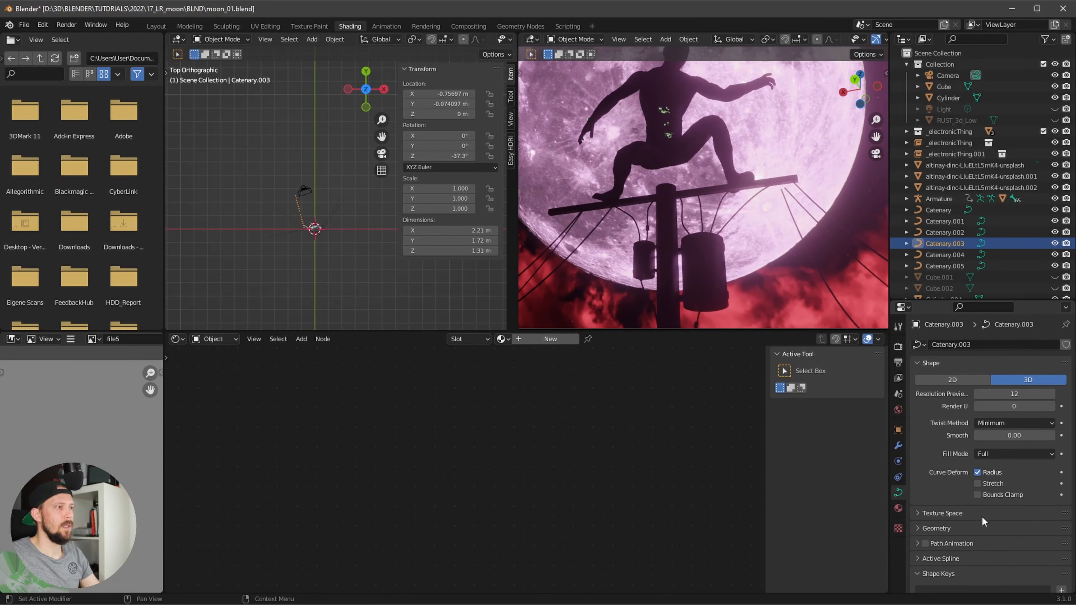
{"action": "left_click", "coordinate": [916, 512]}
{"action": "left_click", "coordinate": [915, 510]}
{"action": "left_click", "coordinate": [916, 528]}
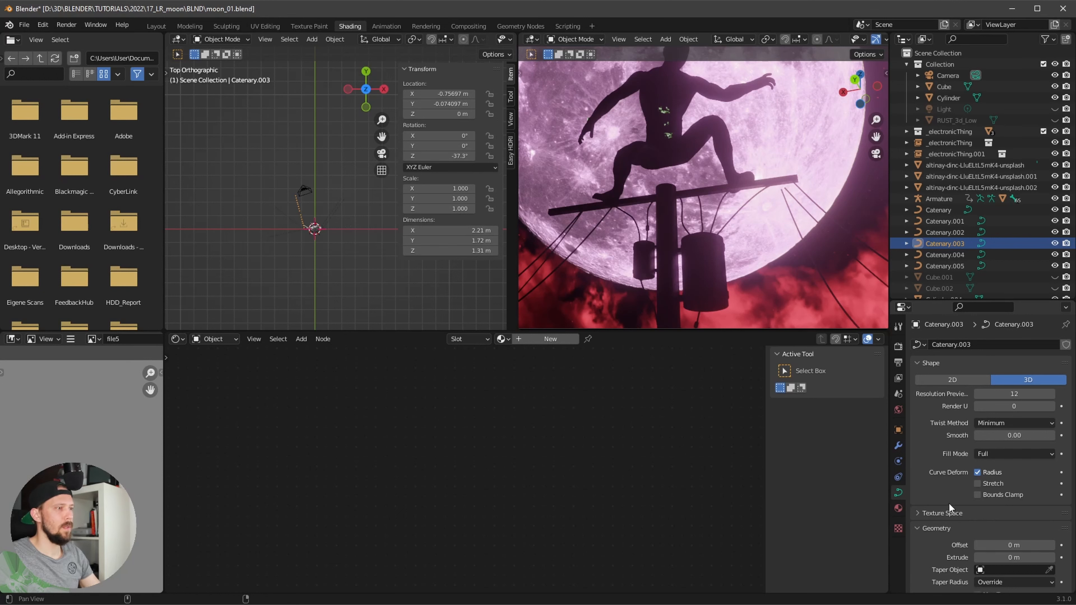
{"action": "scroll", "coordinate": [987, 508], "scroll_direction": "down", "scroll_amount": 8}
{"action": "left_click", "coordinate": [1008, 473]}
{"action": "left_click", "coordinate": [997, 471]}
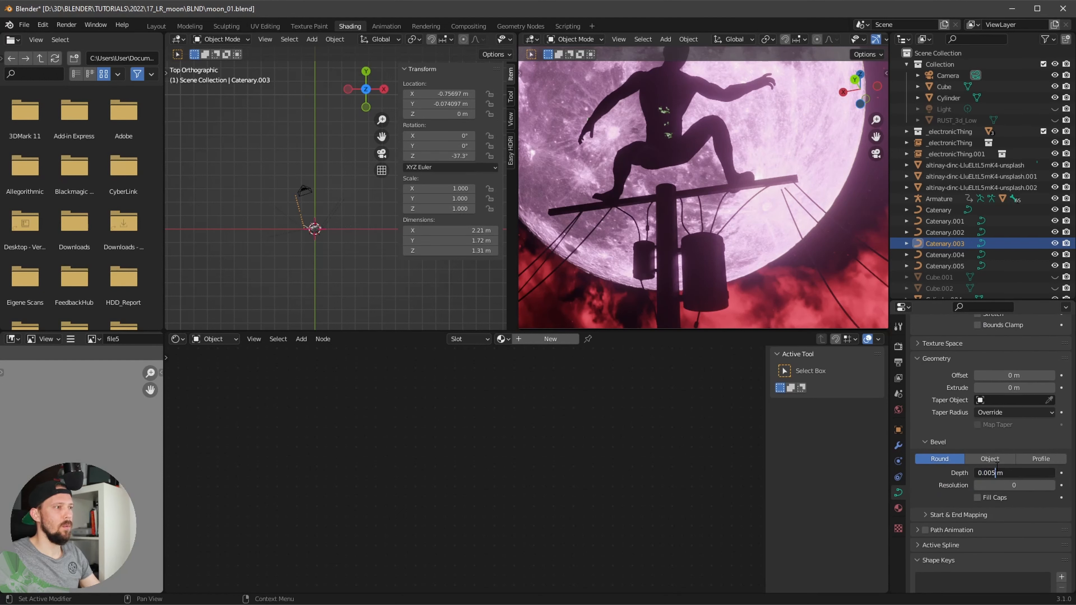
{"action": "key", "text": "shift+Left"}
{"action": "type", "text": "8"}
{"action": "key", "text": "Return"}
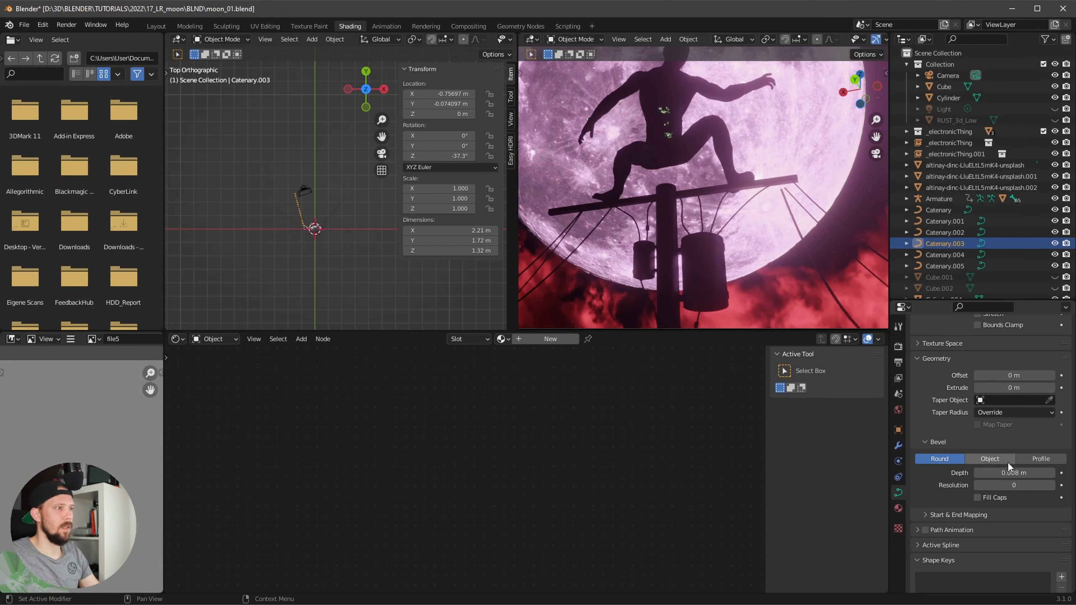
Step: Set the bevel depth of the Catenary.004 wire to 0.008 m
{"action": "left_click", "coordinate": [871, 276]}
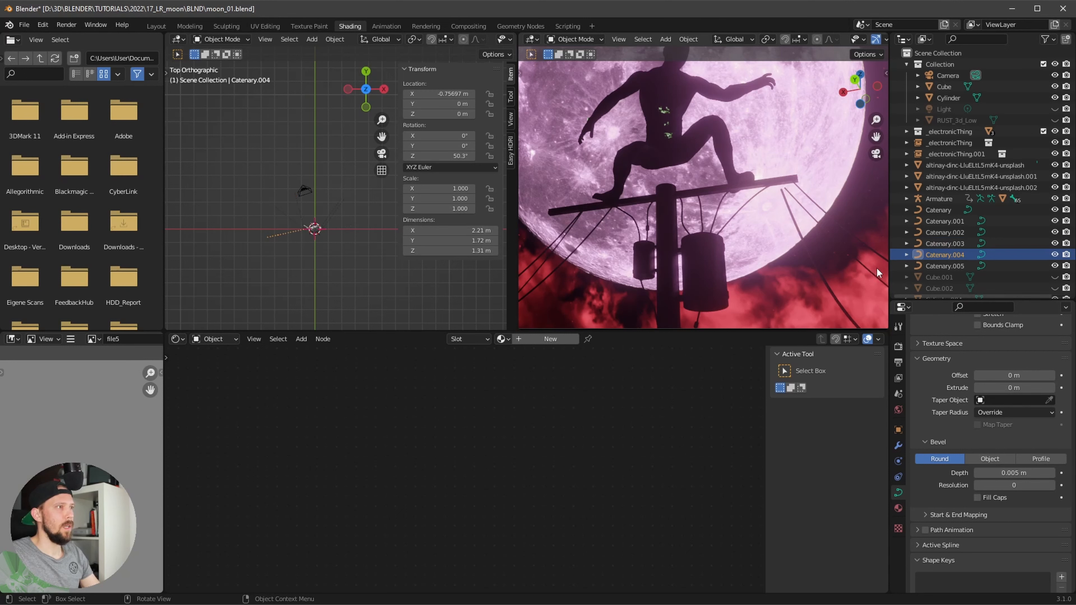
{"action": "left_click", "coordinate": [1020, 473]}
{"action": "key", "text": "shift+Left"}
{"action": "type", "text": "8"}
{"action": "key", "text": "Return"}
{"action": "left_click", "coordinate": [1021, 473]}
Step: Set the bevel depth of the Catenary.002 and Catenary.001 wires to 0.008 m
{"action": "left_click", "coordinate": [944, 243]}
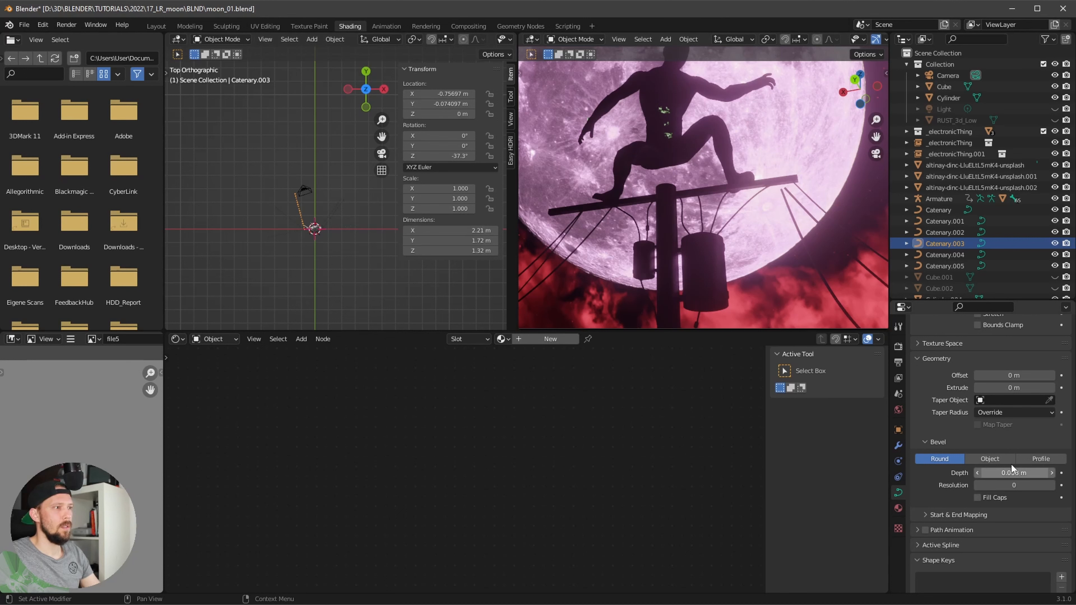
{"action": "left_click", "coordinate": [949, 232]}
{"action": "left_click", "coordinate": [1018, 473]}
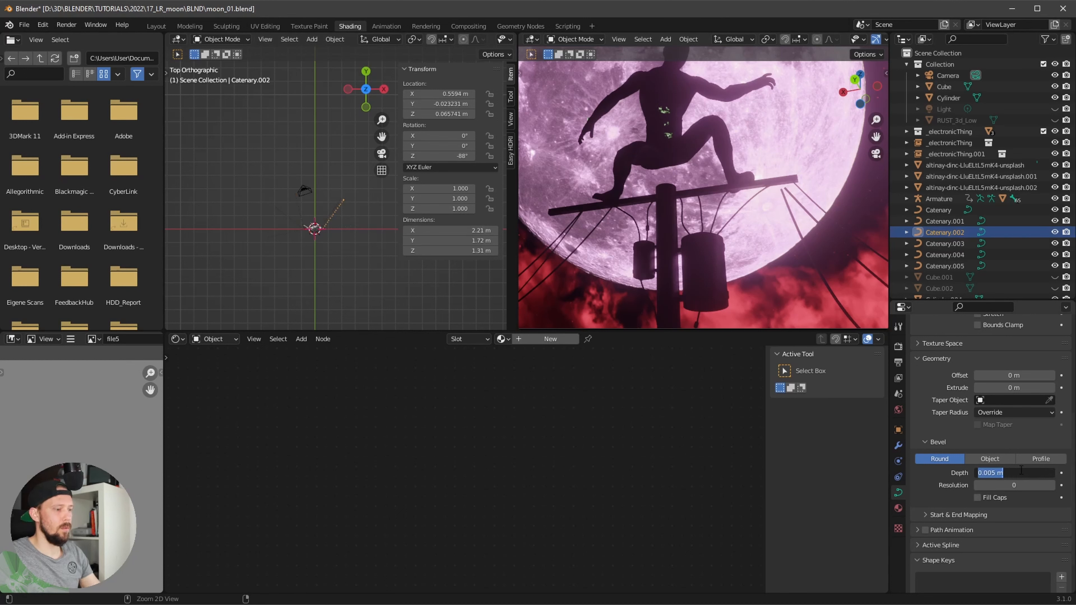
{"action": "type", "text": "0.008"}
{"action": "key", "text": "Return"}
{"action": "left_click", "coordinate": [945, 221]}
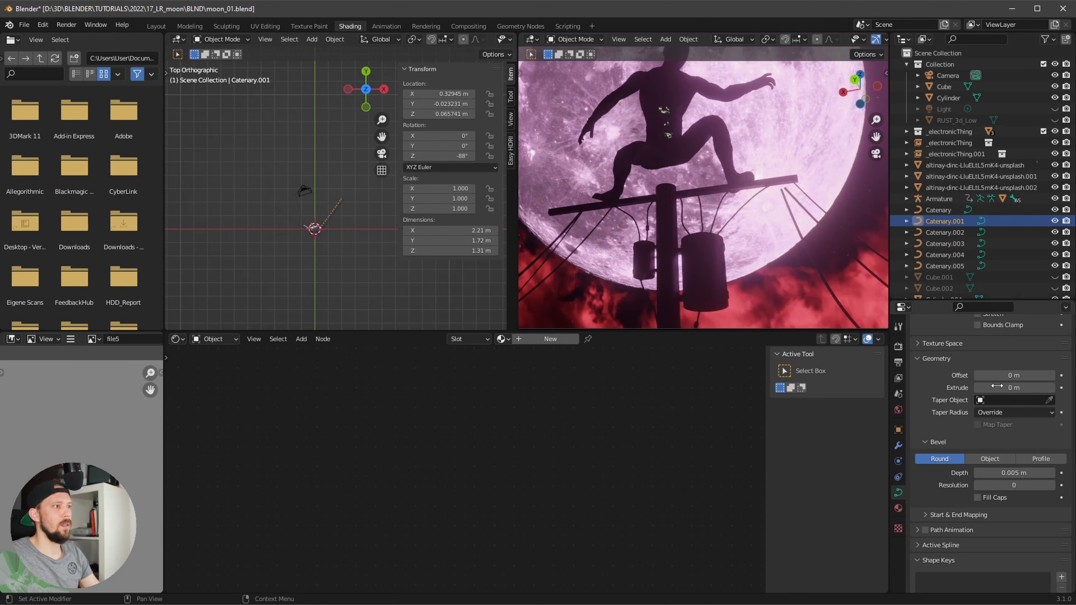
{"action": "left_click", "coordinate": [1011, 472]}
{"action": "type", "text": "0.008"}
{"action": "key", "text": "Return"}
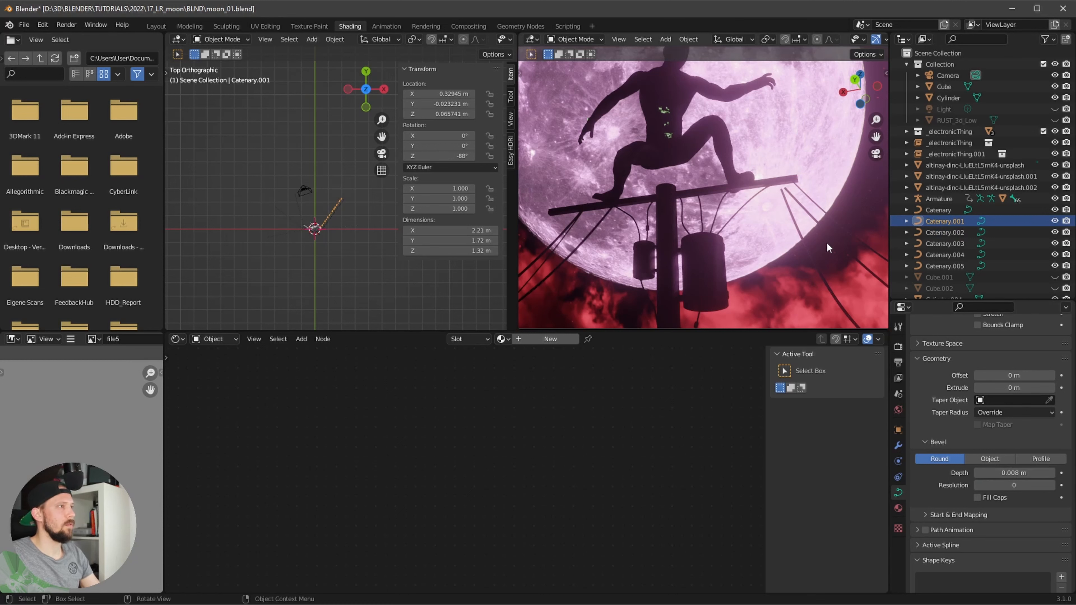
Step: Raise the Catenary.004 and Catenary.005 wires together by about 0.04 m along the Z axis
{"action": "left_click", "coordinate": [944, 266]}
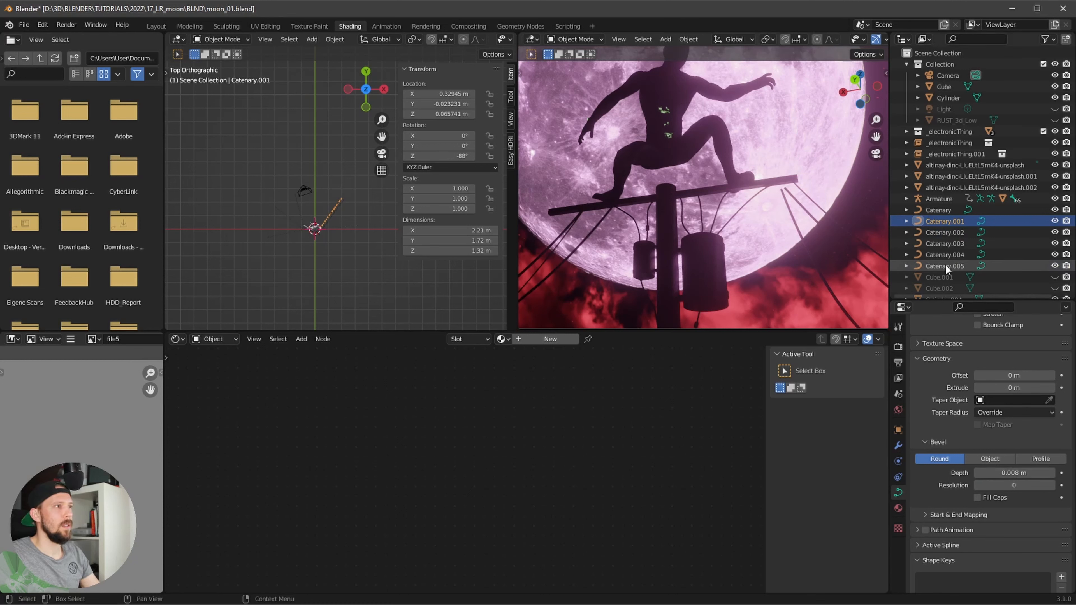
{"action": "left_click", "coordinate": [945, 254], "text": "shift"}
{"action": "key", "text": "g"}
{"action": "key", "text": "z"}
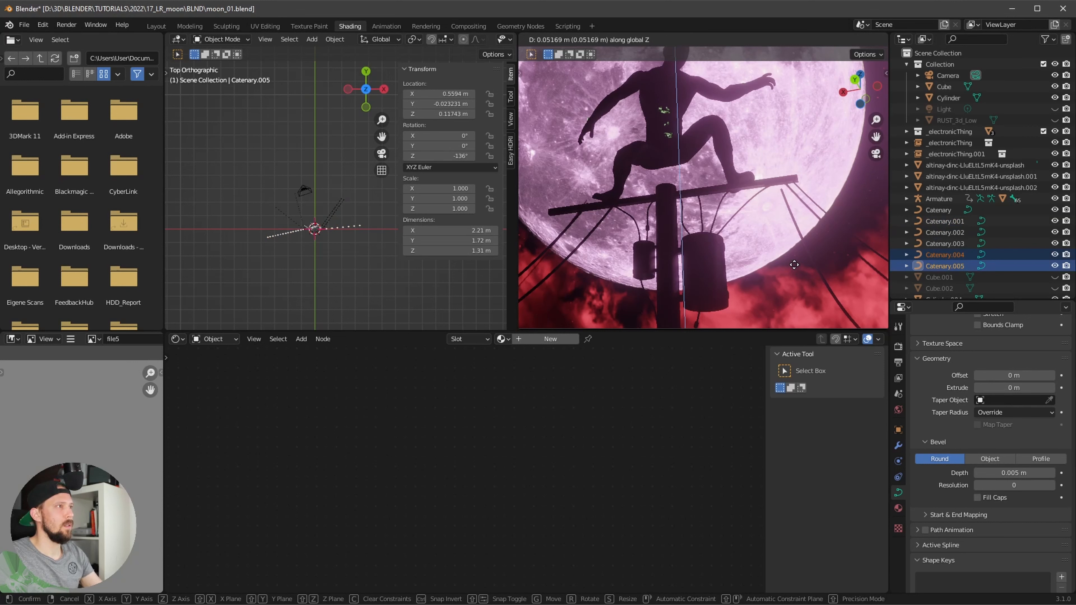
{"action": "left_click", "coordinate": [798, 261]}
Step: Raise the Catenary.003 wire along the Z axis to about 0.05 m
{"action": "left_click", "coordinate": [807, 260]}
{"action": "key", "text": "g"}
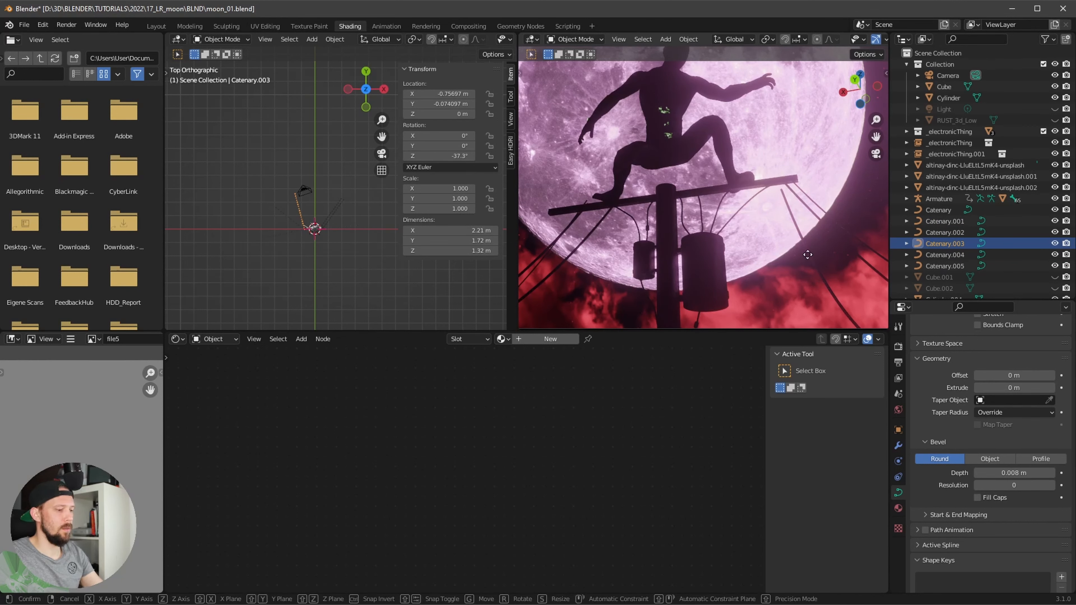
{"action": "key", "text": "z"}
{"action": "left_click", "coordinate": [807, 248]}
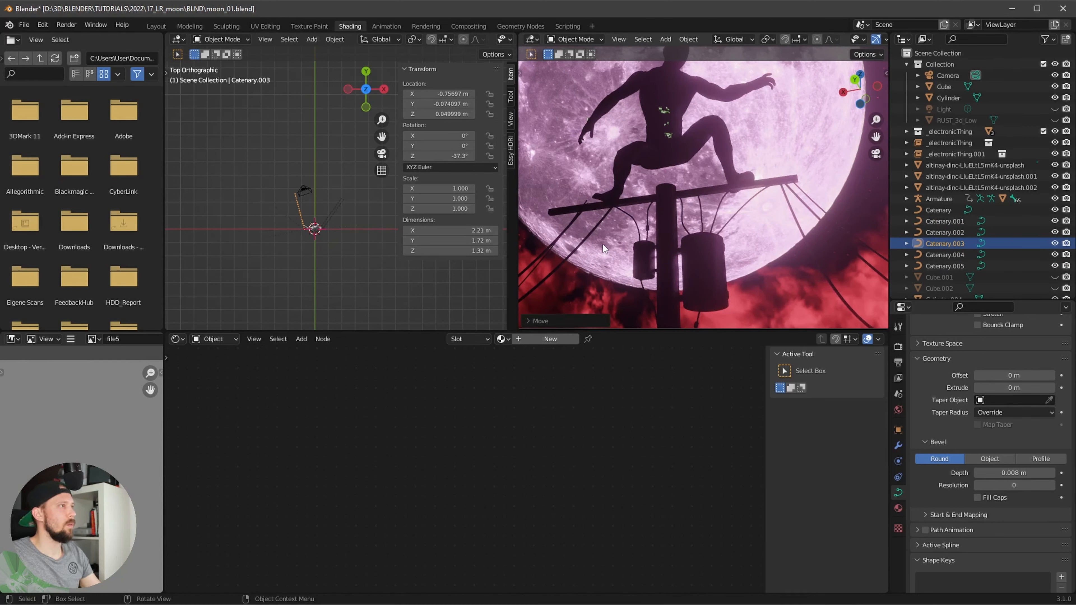
Step: Lower the Catenary.002 wire by about 0.05 m and the Catenary.005 wire to about Z 0.073 m
{"action": "left_click", "coordinate": [572, 221]}
{"action": "key", "text": "g"}
{"action": "key", "text": "z"}
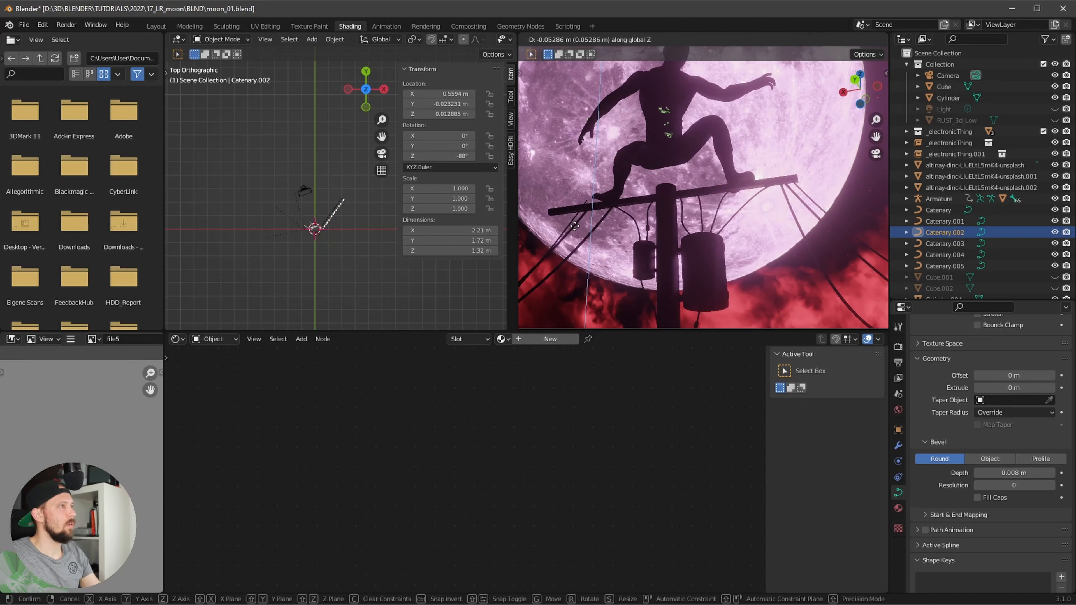
{"action": "left_click", "coordinate": [573, 230]}
{"action": "left_click", "coordinate": [572, 219]}
{"action": "key", "text": "g"}
{"action": "key", "text": "z"}
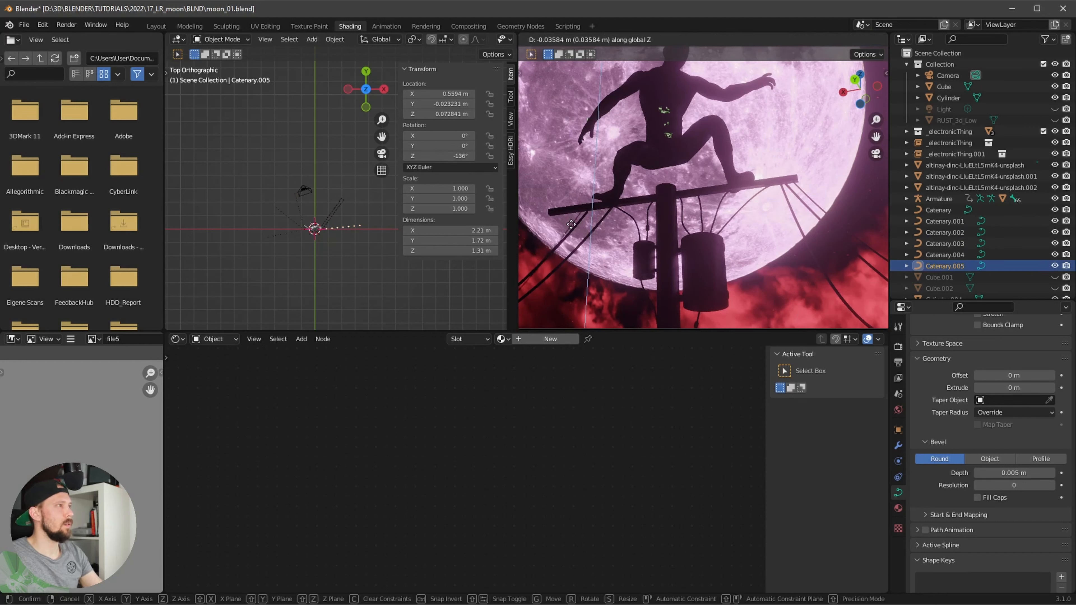
{"action": "left_click", "coordinate": [578, 229]}
Step: Place the reference image below the full camera view to compare the pole and wires with the scene
{"action": "scroll", "coordinate": [646, 234], "scroll_direction": "down", "scroll_amount": 5}
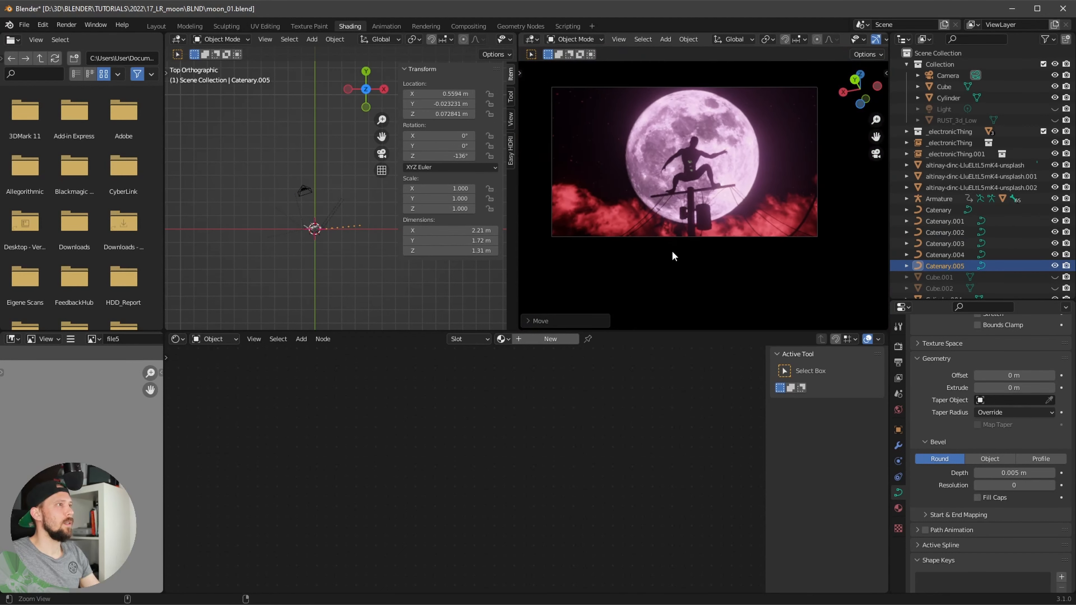
{"action": "middle_click_drag", "start_coordinate": [742, 221], "coordinate": [743, 226], "text": "shift"}
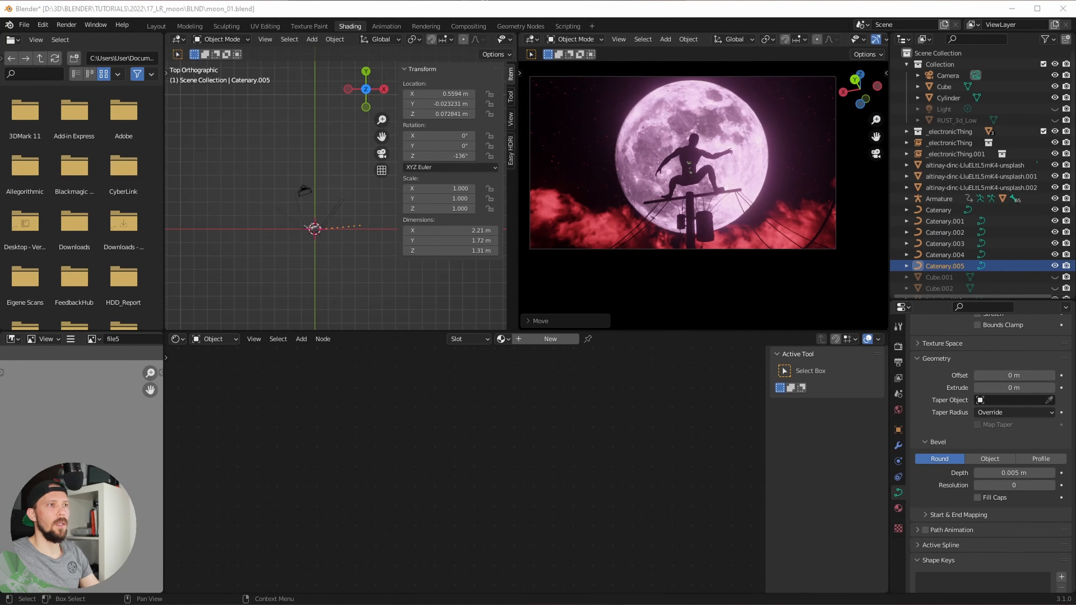
{"action": "right_click_drag", "start_coordinate": [1075, 375], "coordinate": [809, 341]}
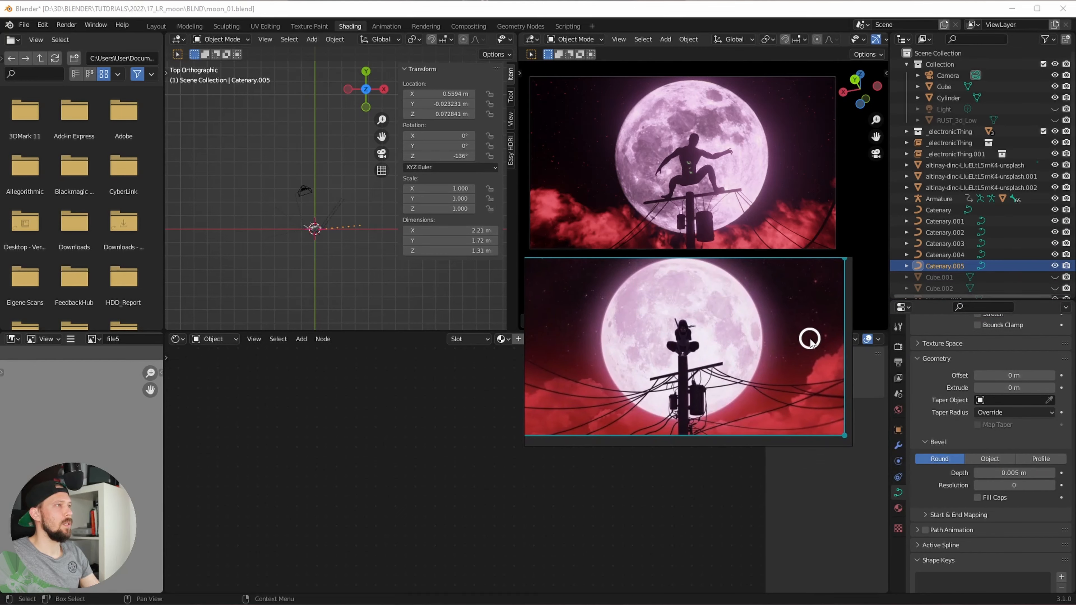